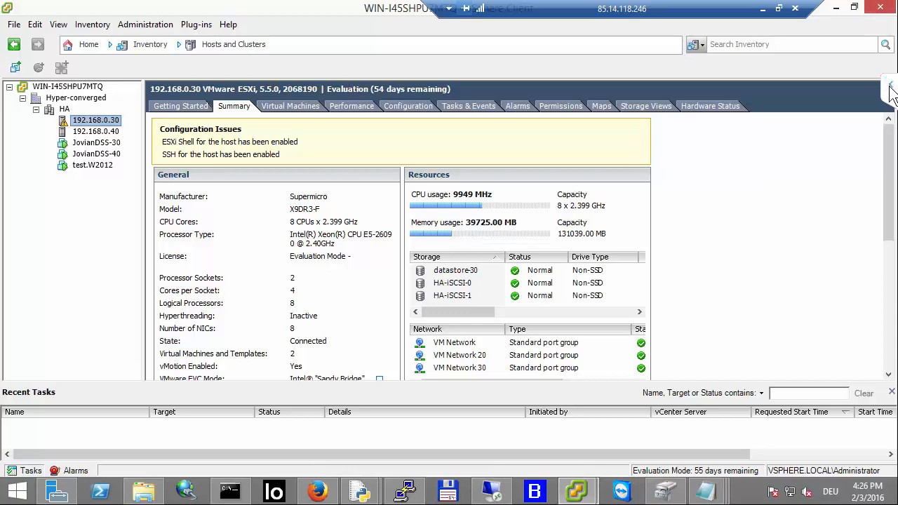
click(889, 84)
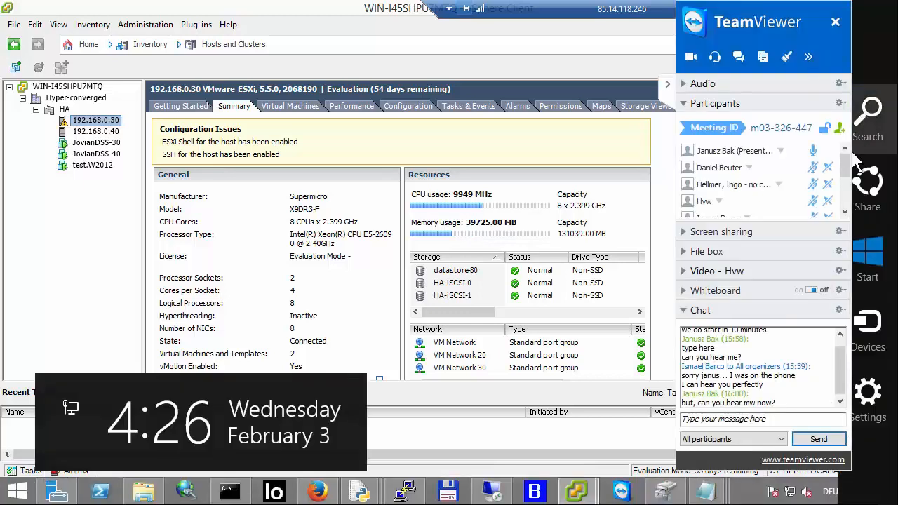
click(845, 211)
click(844, 211)
click(845, 211)
click(845, 211)
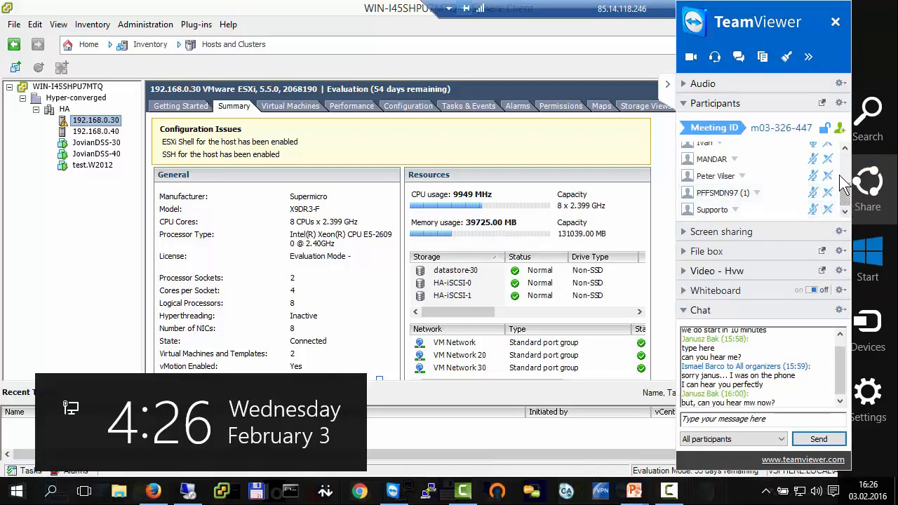
click(845, 148)
click(845, 148)
click(845, 149)
click(846, 149)
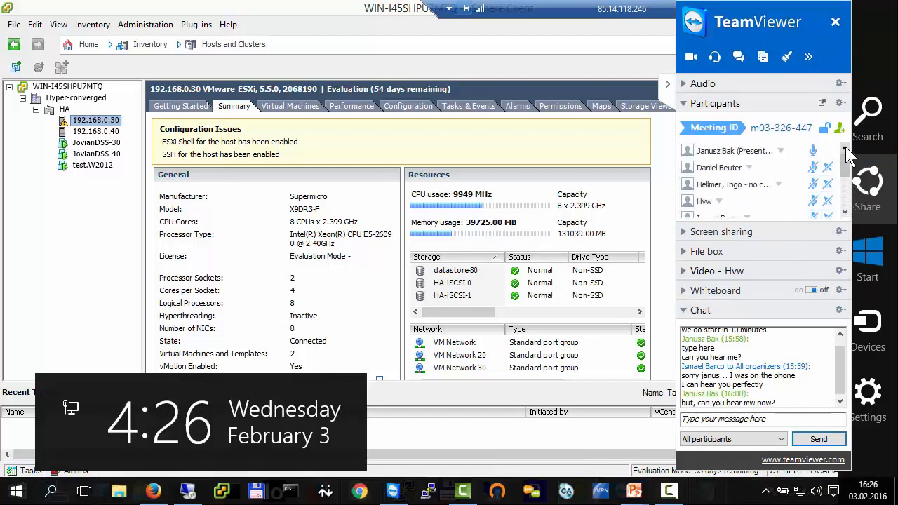
click(844, 211)
click(844, 211)
click(845, 211)
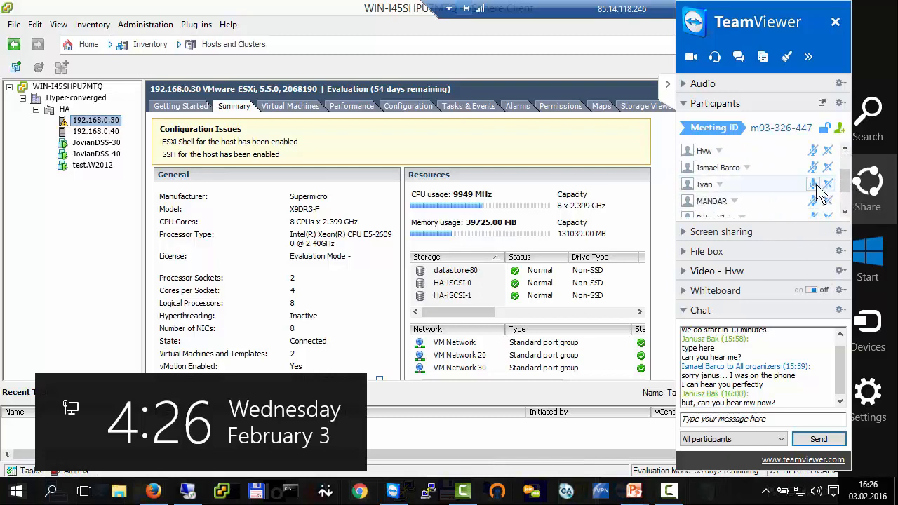
scroll(838, 200, down, 1)
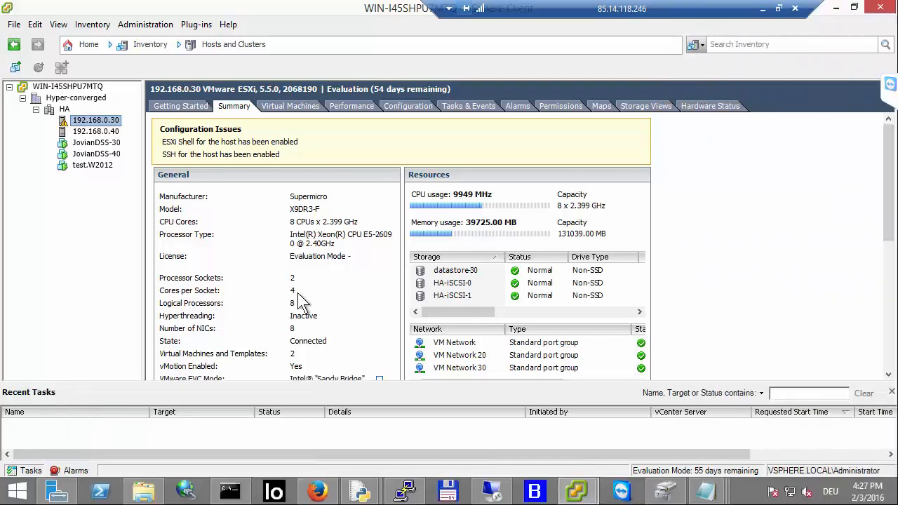
Step: Review the summary of each host and virtual machine in the HA cluster, ending on host 192.168.0.30
click(54, 110)
click(102, 123)
click(107, 132)
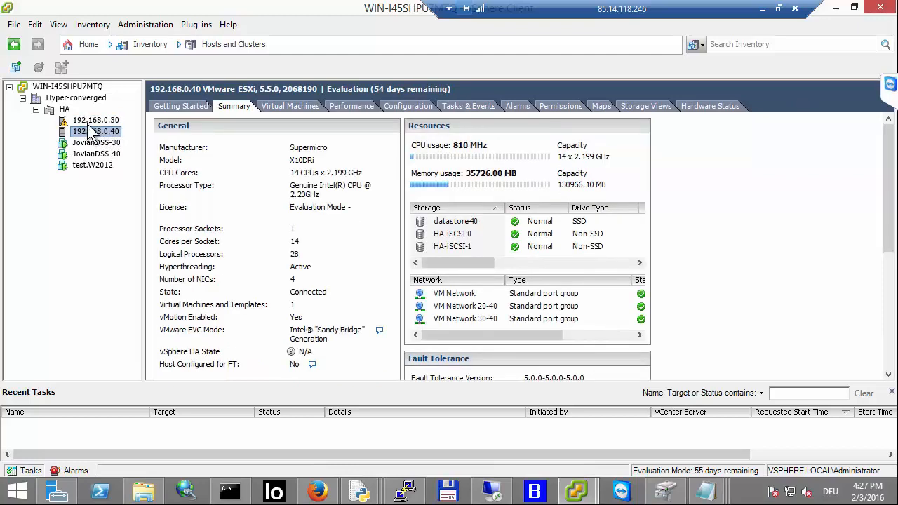
click(90, 125)
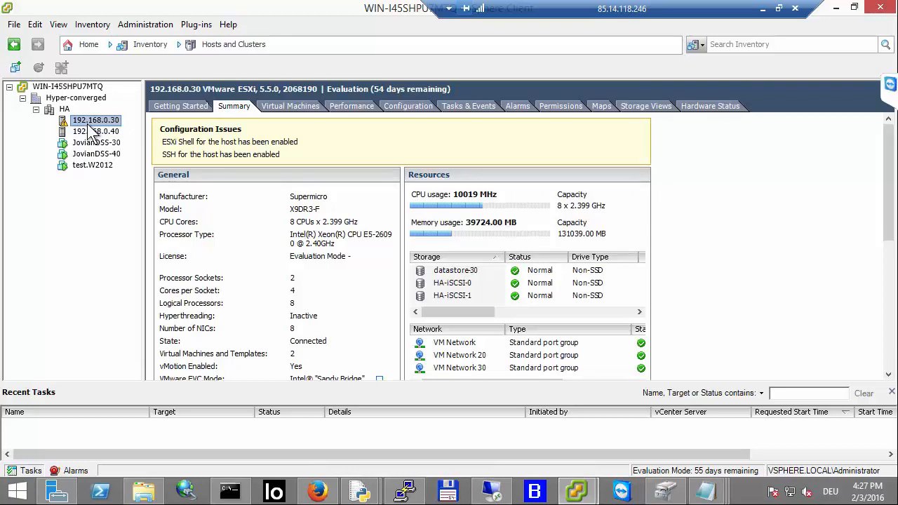
click(96, 131)
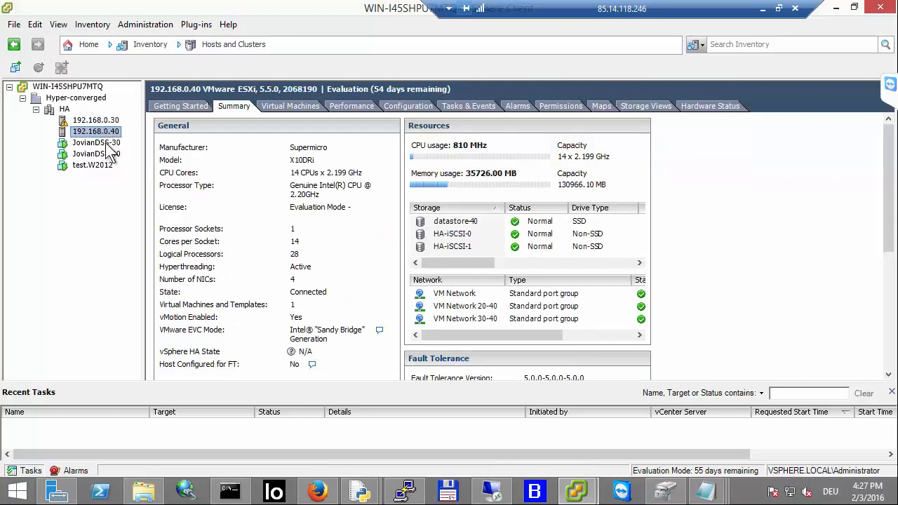
click(106, 143)
click(105, 155)
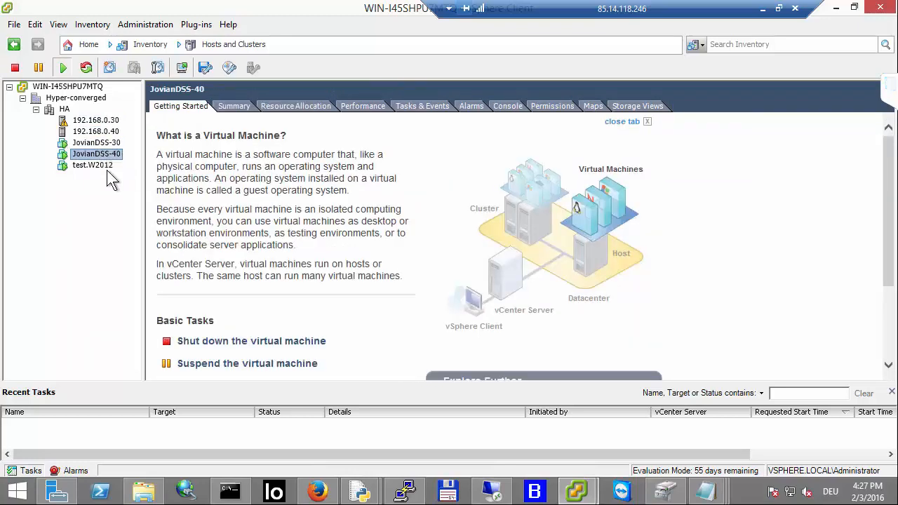
click(91, 166)
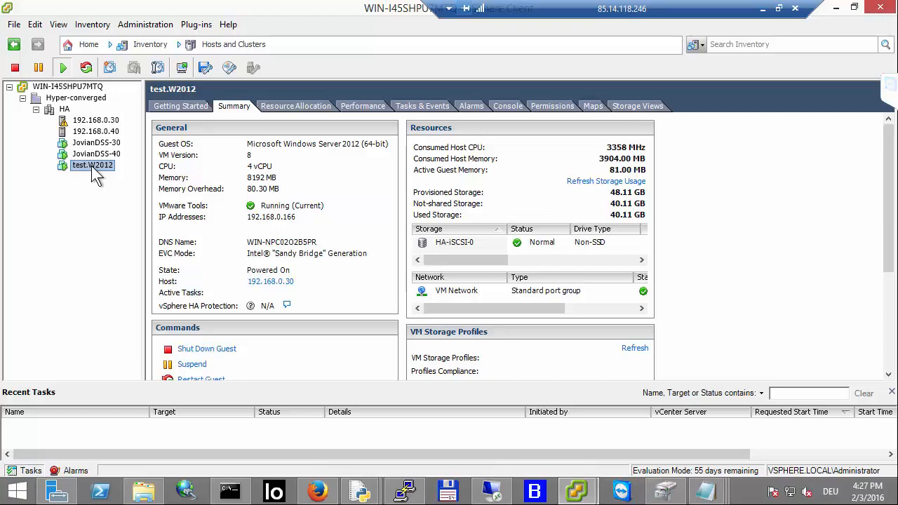
click(103, 121)
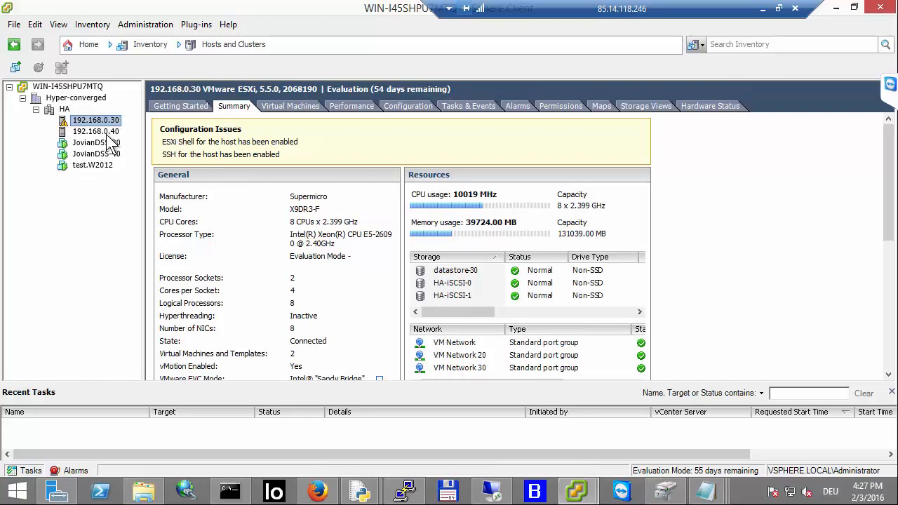
Step: On host 192.168.0.30, open DirectPath I/O configuration and re-apply passthrough for the LSI Logic LSI2308_2 controller
click(413, 107)
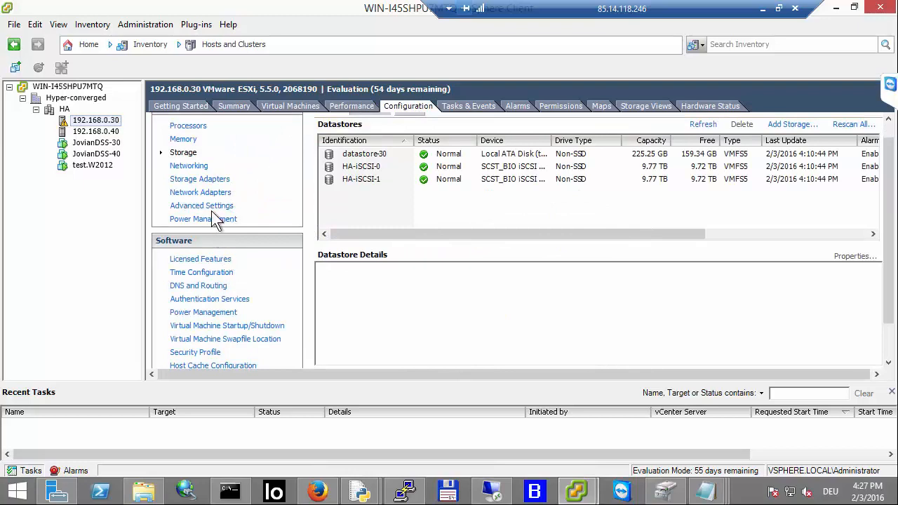
click(212, 208)
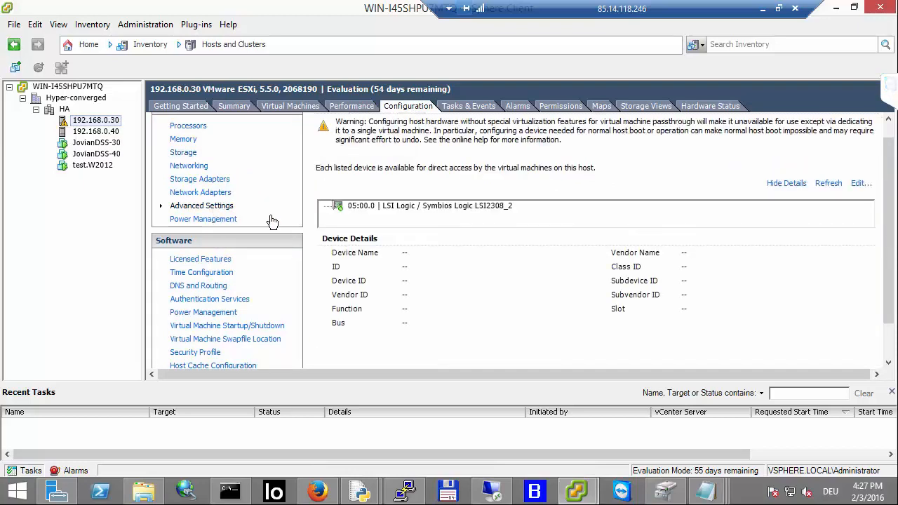
click(349, 209)
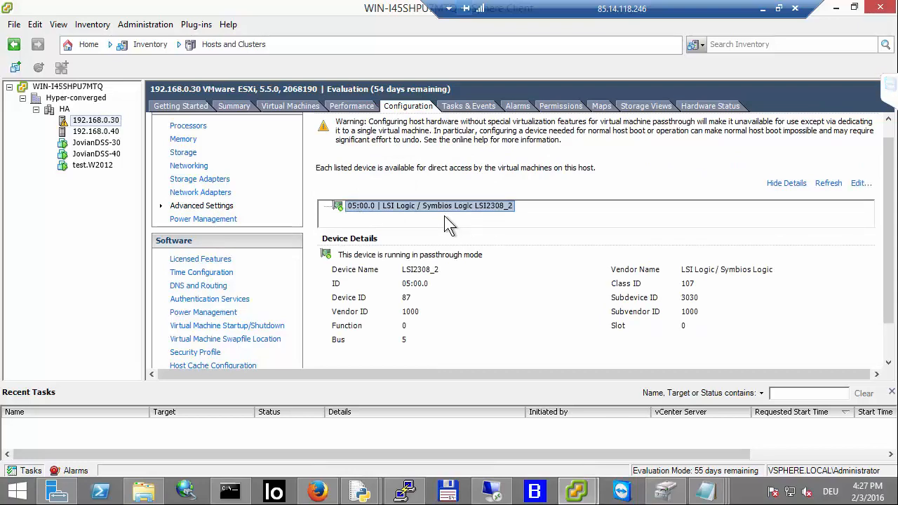
click(888, 121)
click(888, 121)
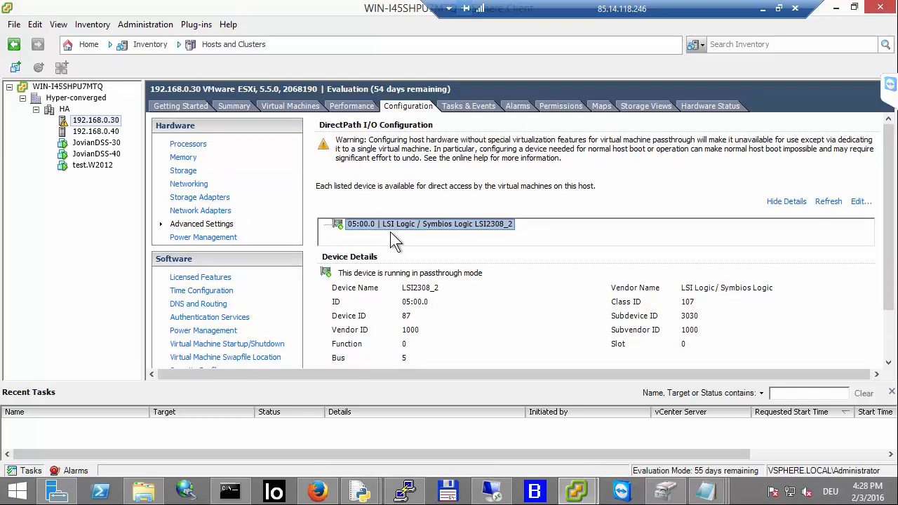
click(860, 203)
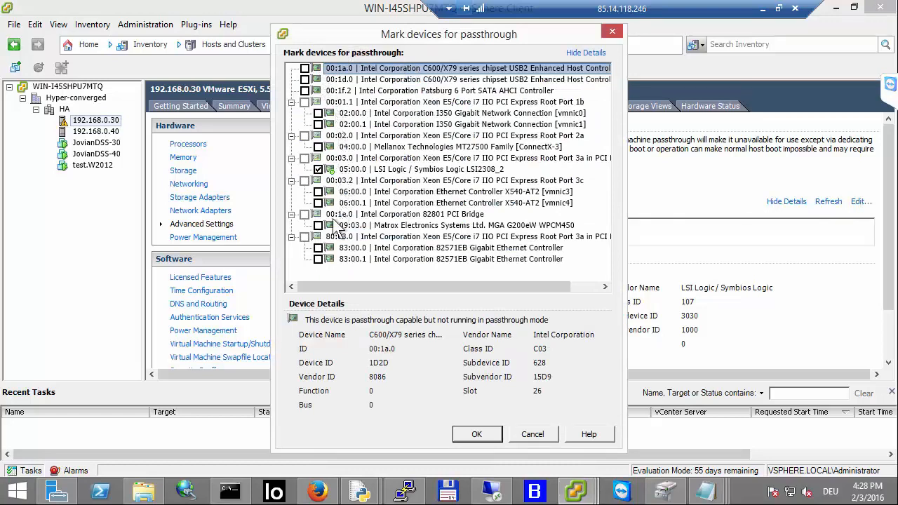
click(366, 170)
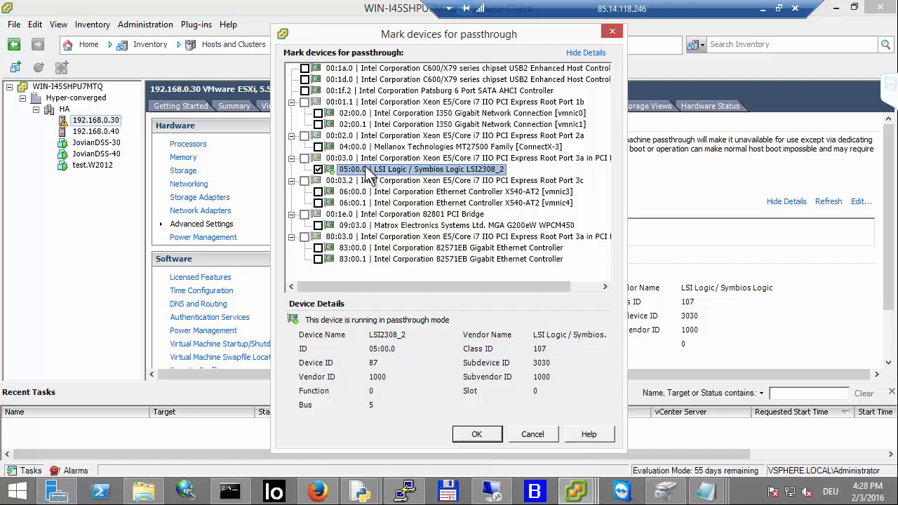
click(319, 170)
click(319, 170)
click(476, 434)
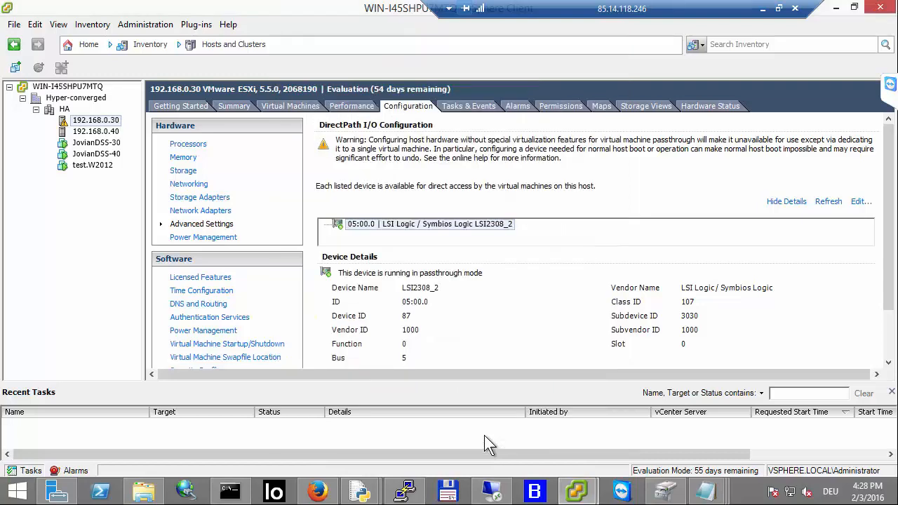
Step: Inspect the passthrough LSI Logic device on host 192.168.0.40, then view the JovianDSS-30 virtual machine's summary
click(95, 132)
click(394, 106)
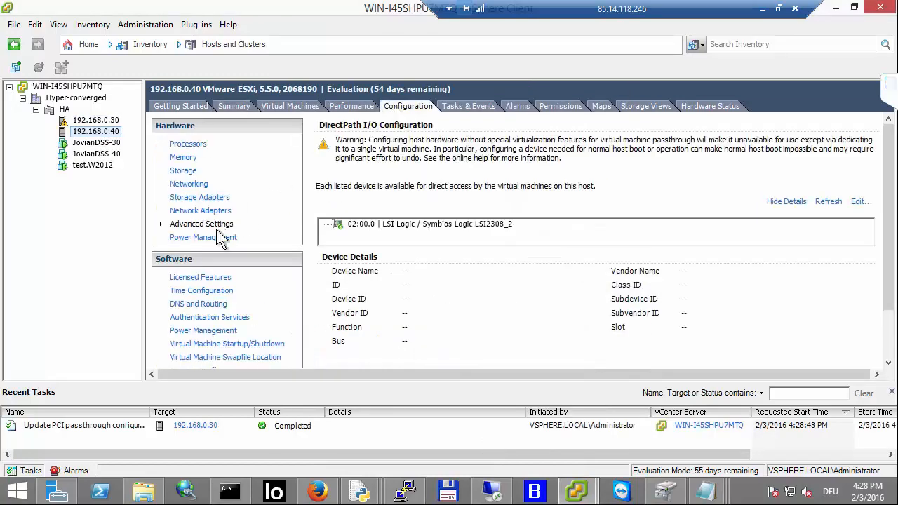
click(340, 226)
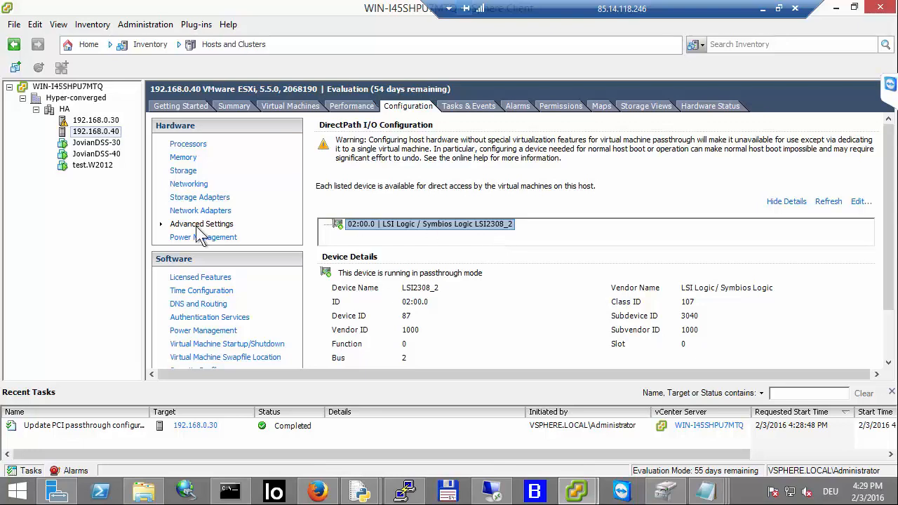
click(112, 143)
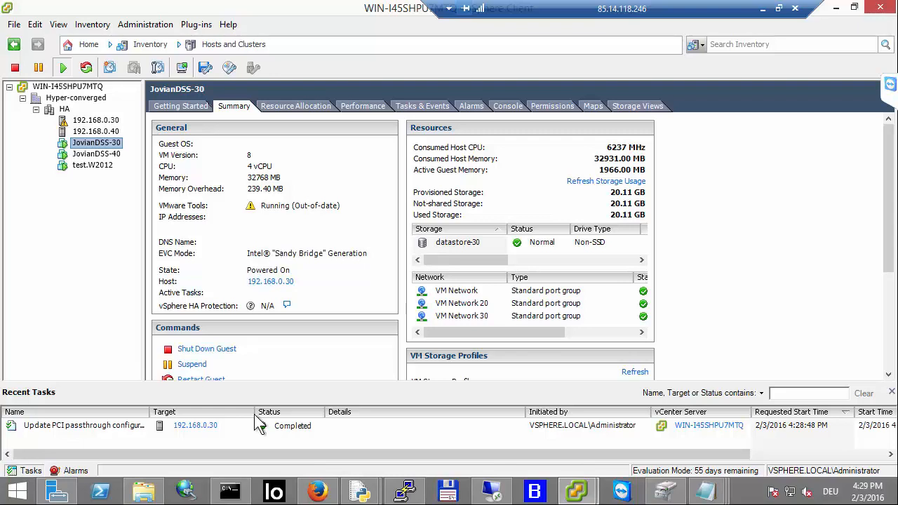
Step: Switch to the node-32 JovianDSS web interface and open the ver.1.0 up11 release notes from the help wiki
mouse_move(310, 490)
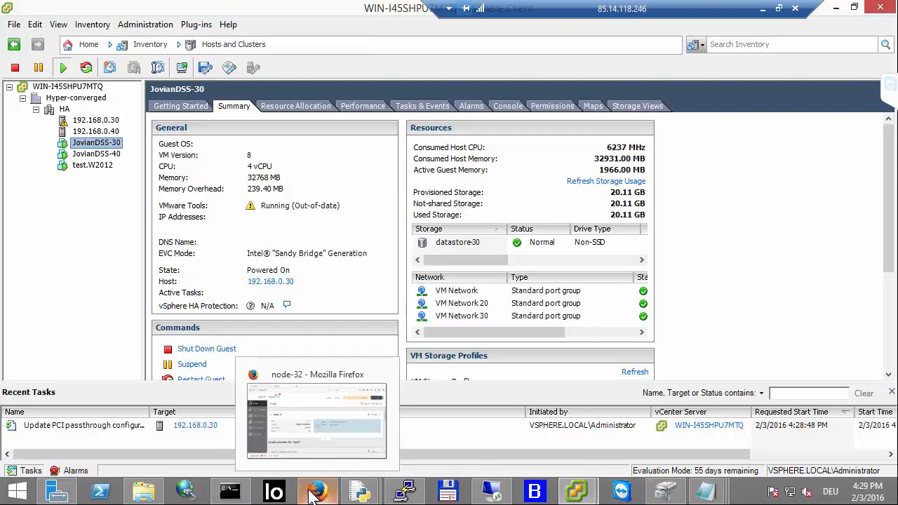
click(312, 491)
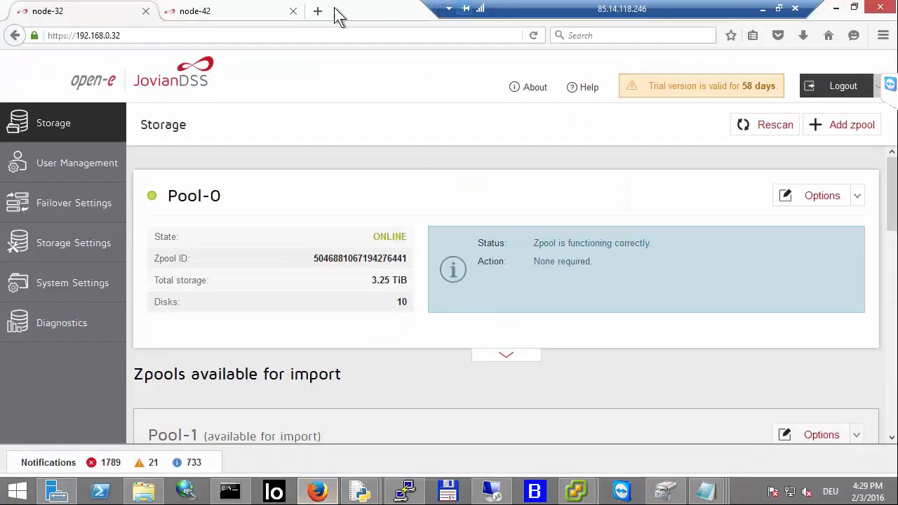
click(587, 88)
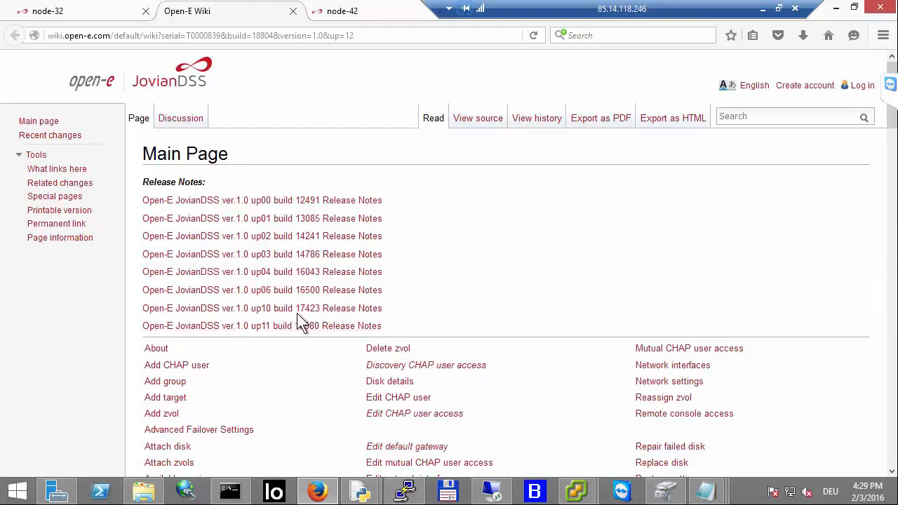
click(302, 325)
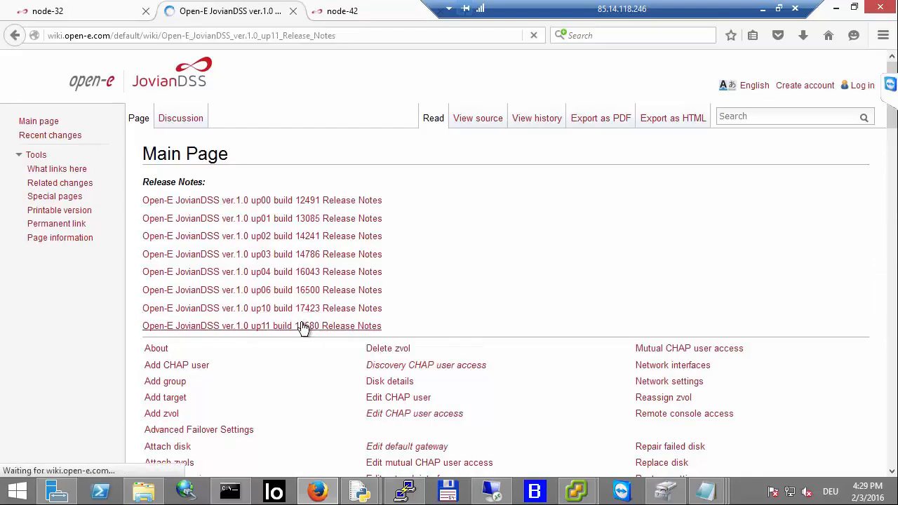
Step: Read the release notes' VMware ESXi guest settings, highlighting the disk.EnableUUID configuration row
scroll(303, 329, down, 12)
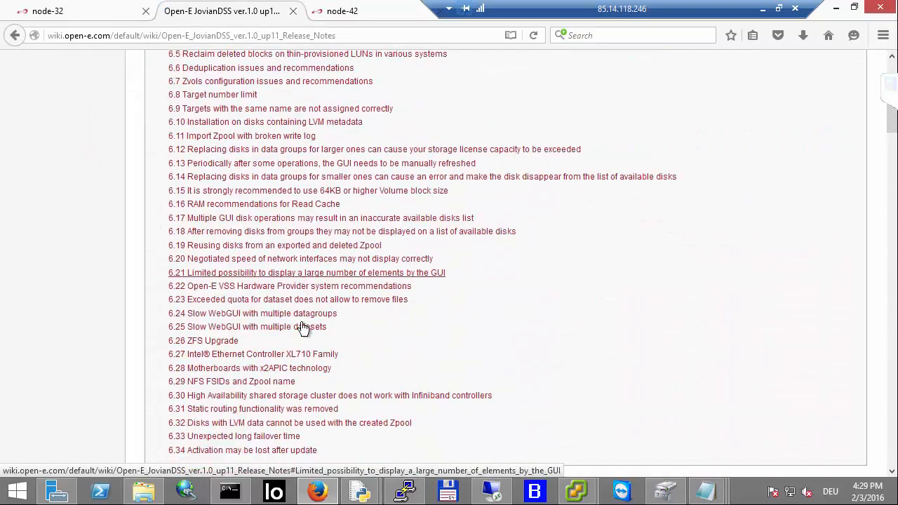
scroll(303, 328, down, 15)
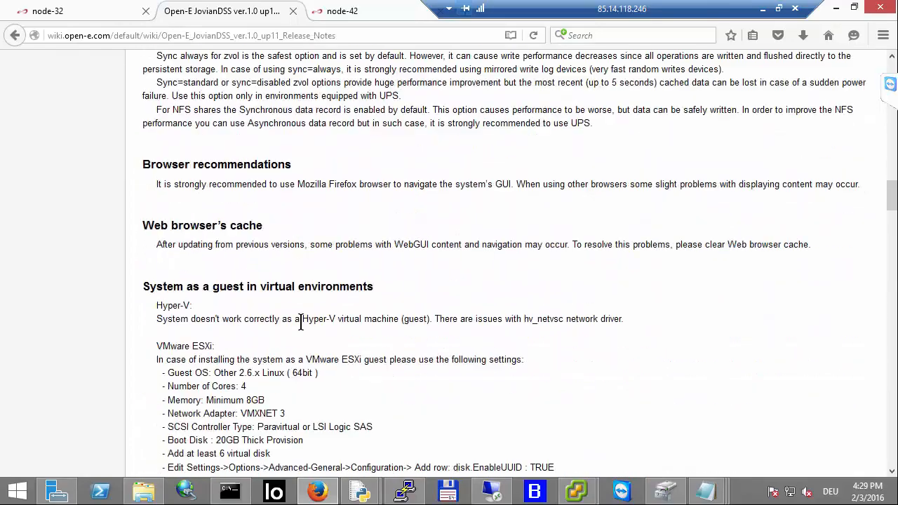
scroll(300, 323, up, 2)
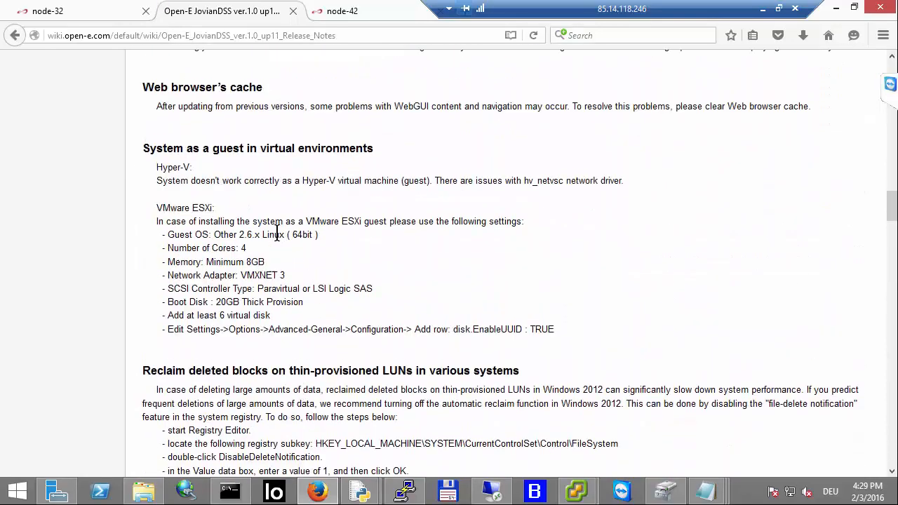
drag(153, 218, 319, 237)
drag(412, 275, 560, 334)
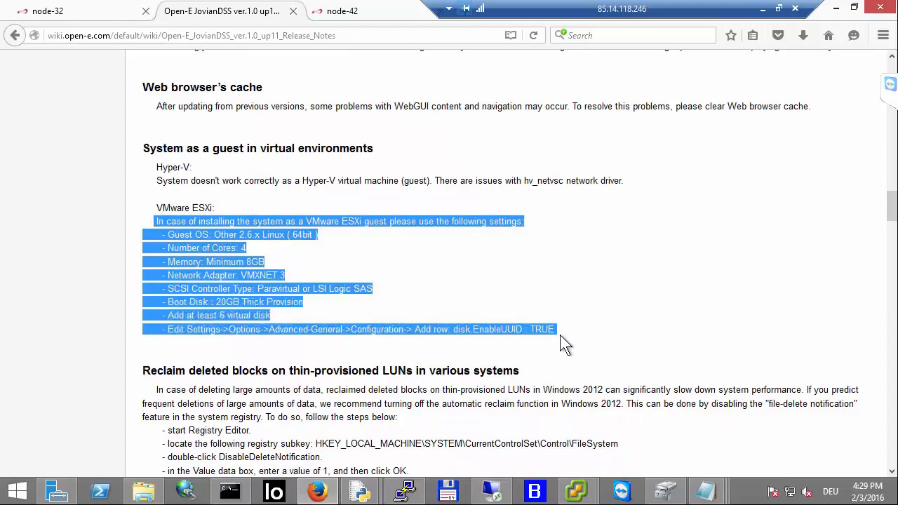
click(493, 350)
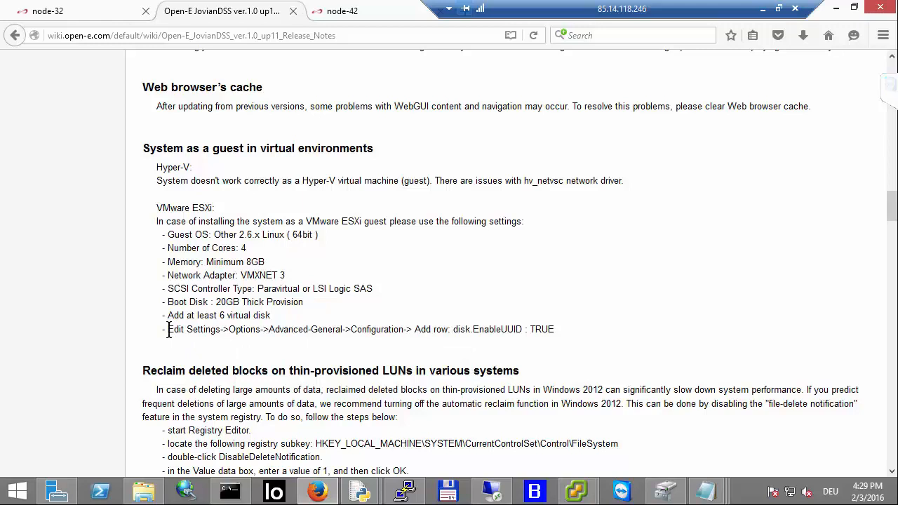
drag(168, 329, 557, 330)
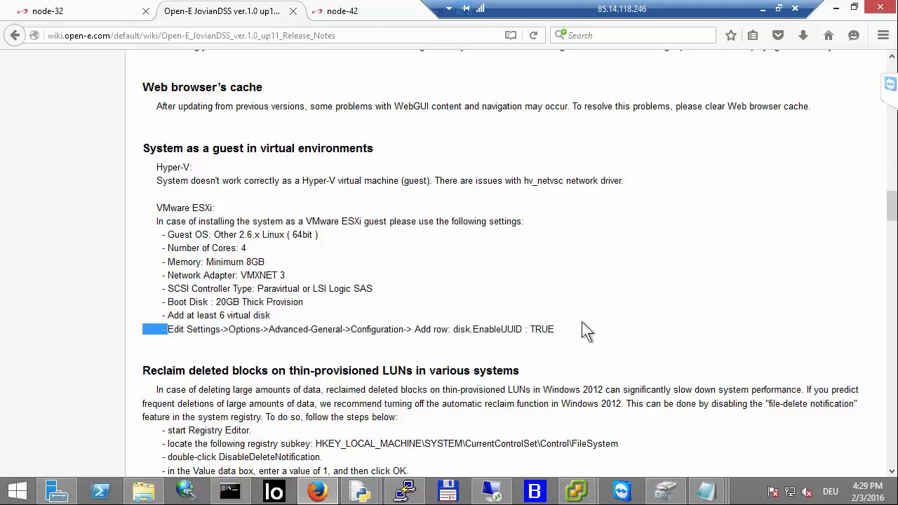
triple_click(581, 321)
click(455, 340)
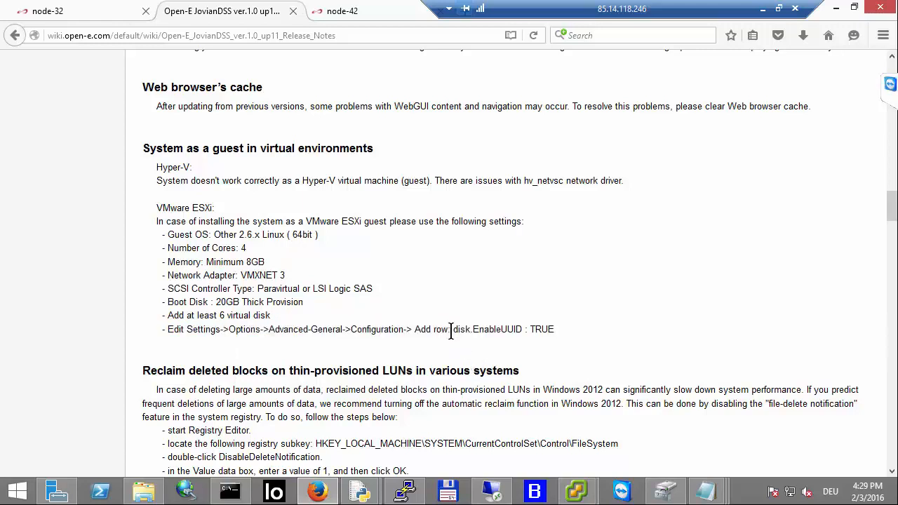
drag(452, 329, 525, 326)
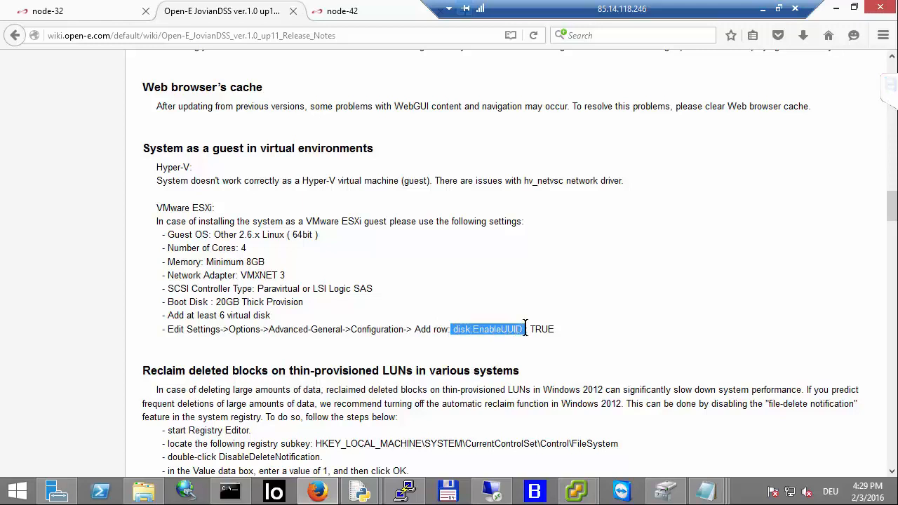
key(shift+Home)
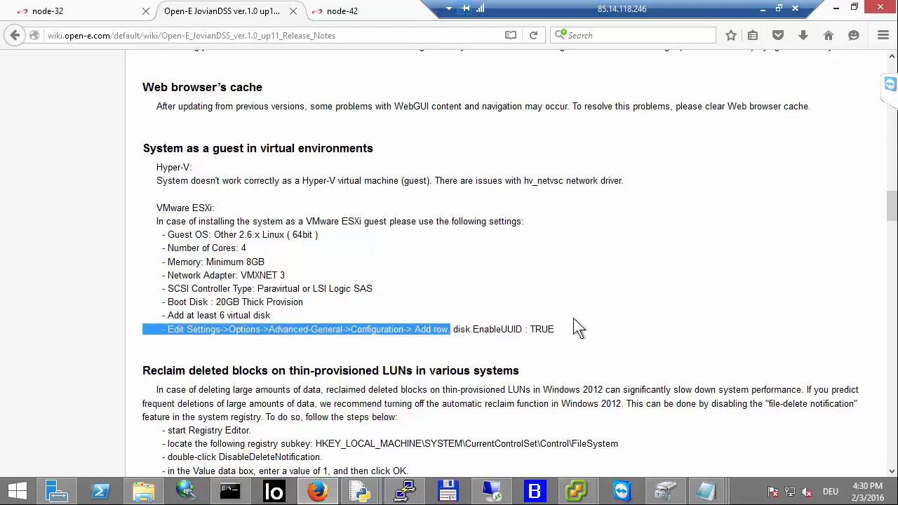
Step: Highlight the Edit Settings path in the release notes, then return to the vSphere Client window
drag(452, 329, 345, 316)
click(103, 21)
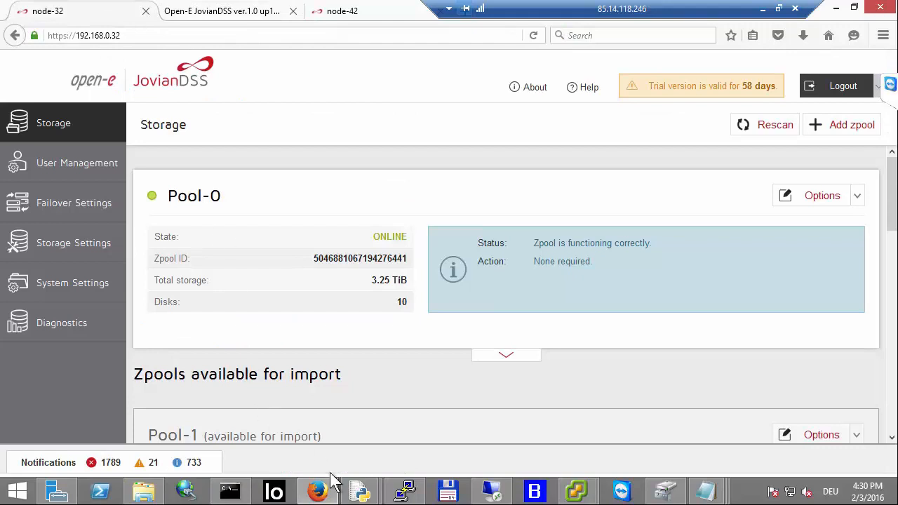
mouse_move(325, 495)
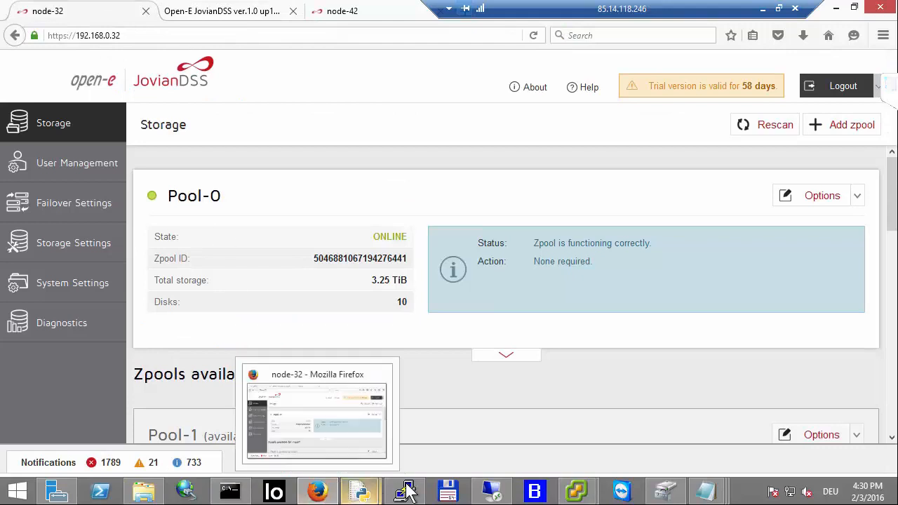
mouse_move(574, 495)
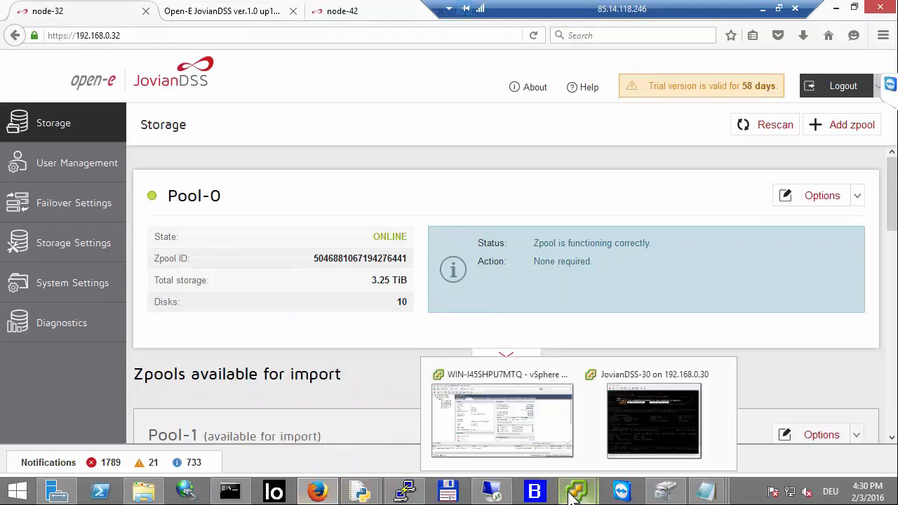
click(540, 448)
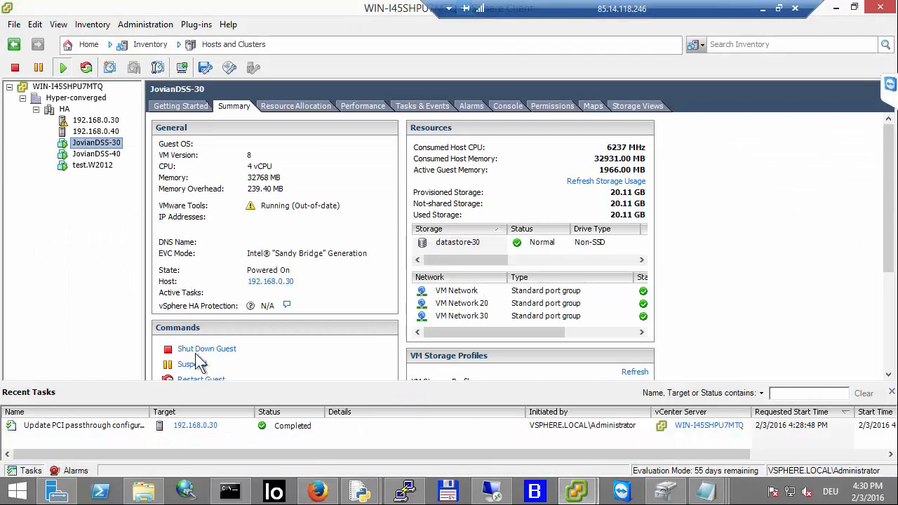
Step: Review the JovianDSS-30 virtual machine's hardware settings, checking the PCI device, network adapters, SCSI controller, CPUs and memory, and confirm
right_click(94, 146)
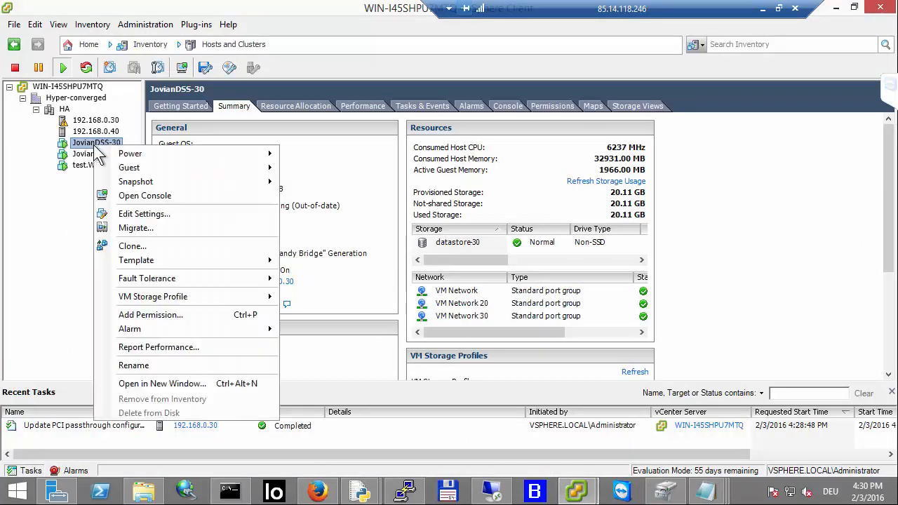
click(148, 214)
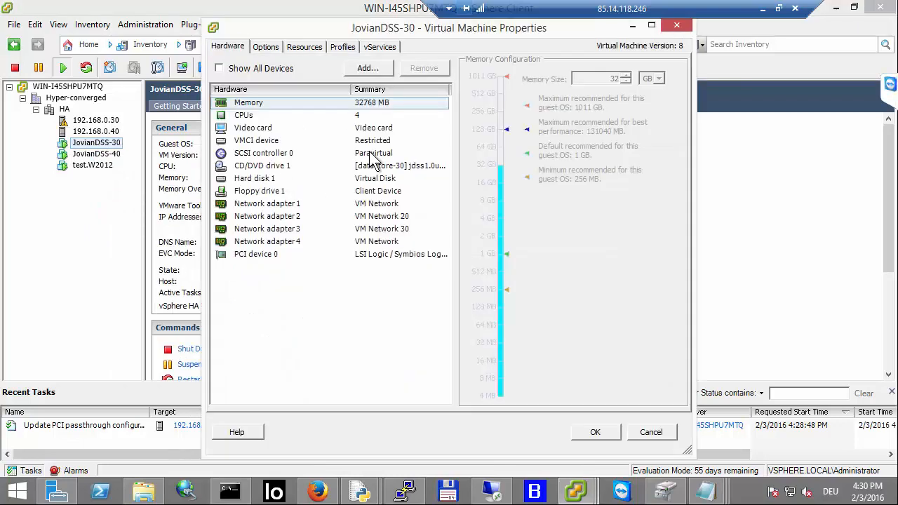
click(261, 258)
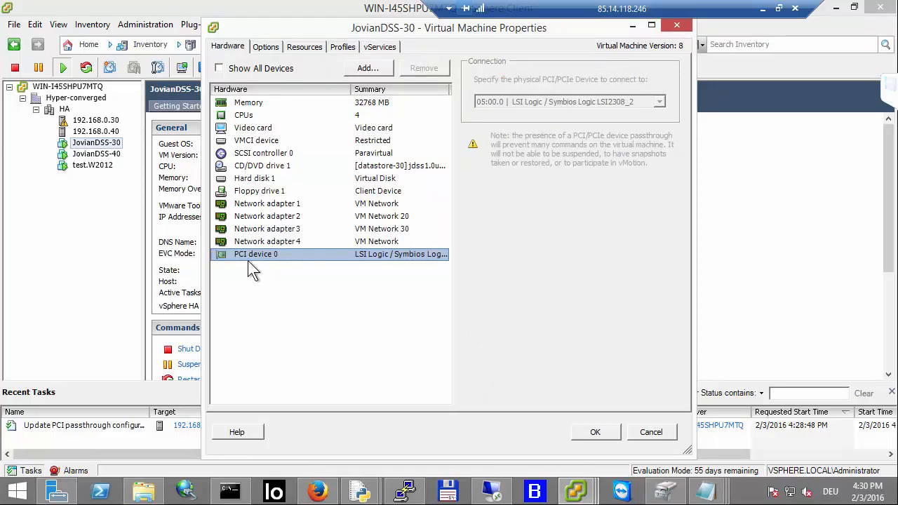
click(281, 205)
click(282, 216)
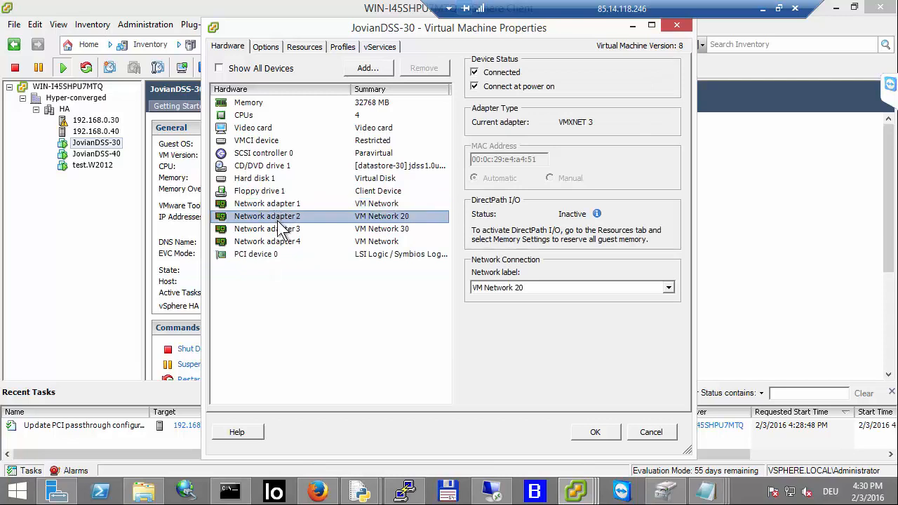
click(282, 228)
click(275, 242)
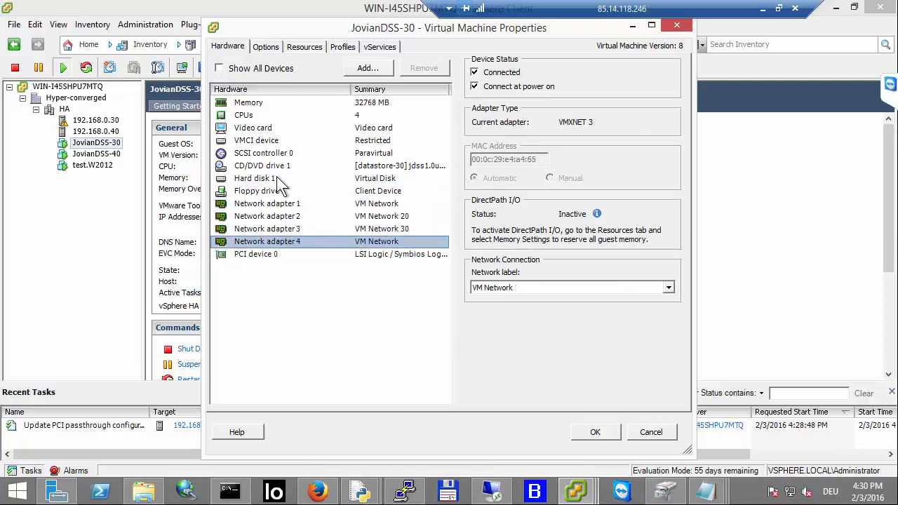
click(283, 153)
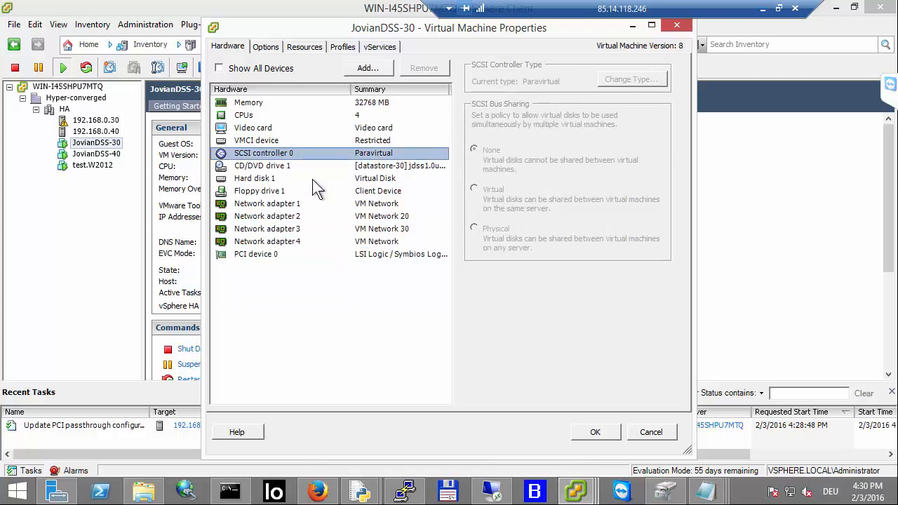
click(260, 116)
click(289, 102)
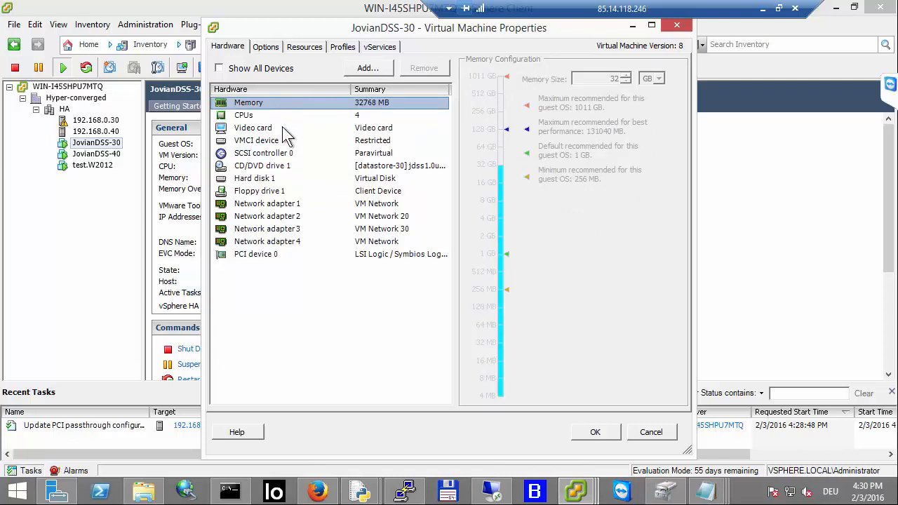
click(264, 254)
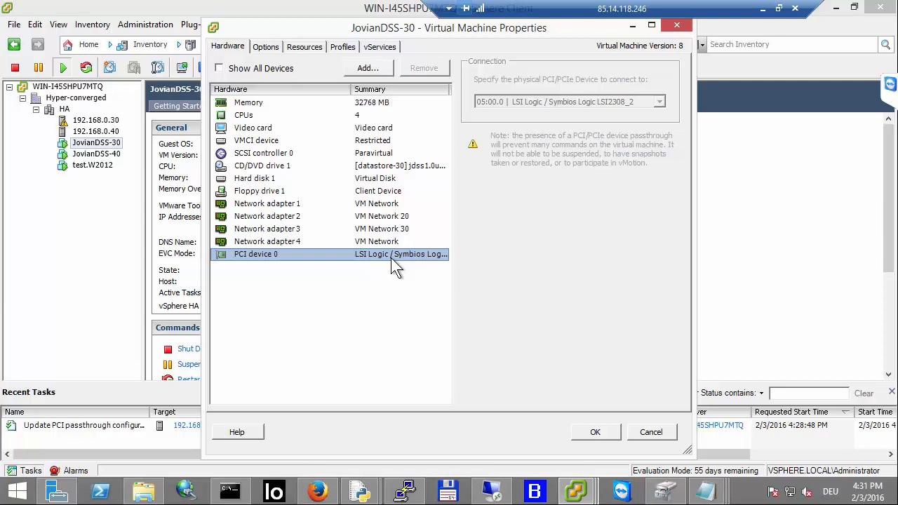
click(596, 432)
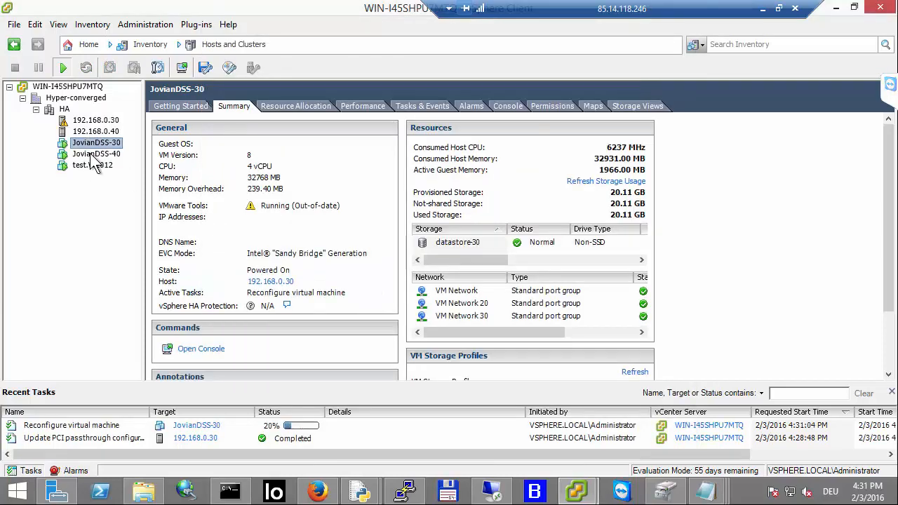
Step: Review the JovianDSS-40 virtual machine's hardware and PCI device, opening and cancelling Add Hardware before confirming
click(91, 154)
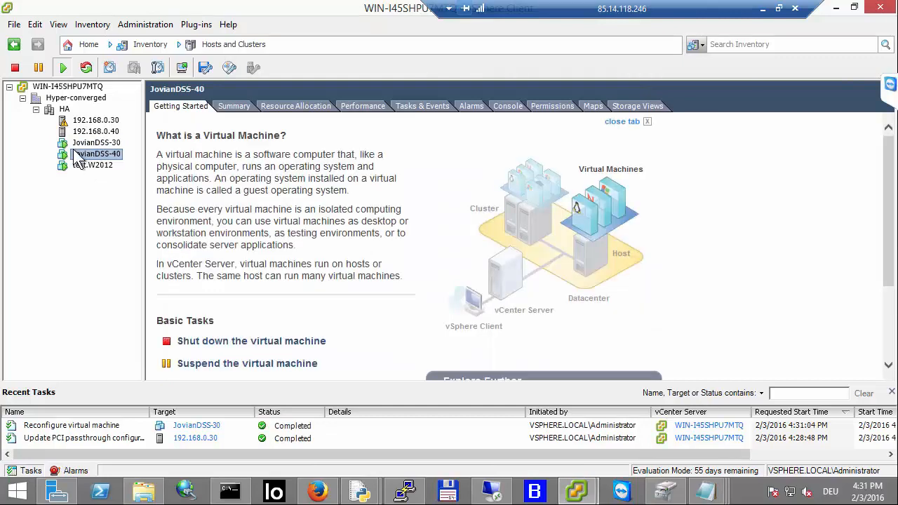
right_click(81, 151)
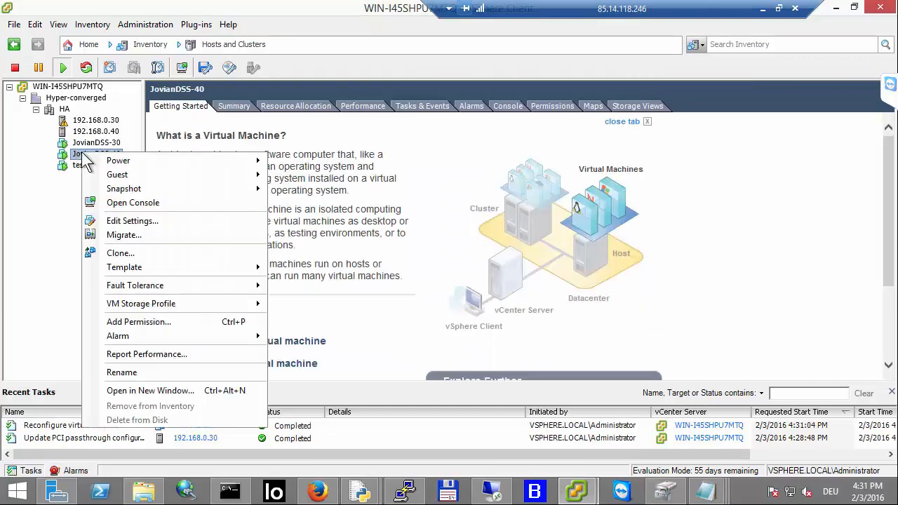
click(124, 221)
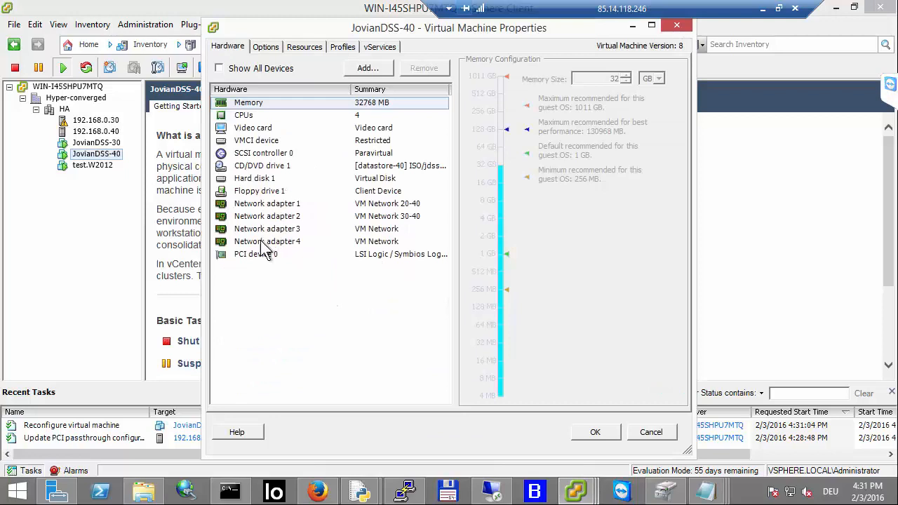
click(256, 254)
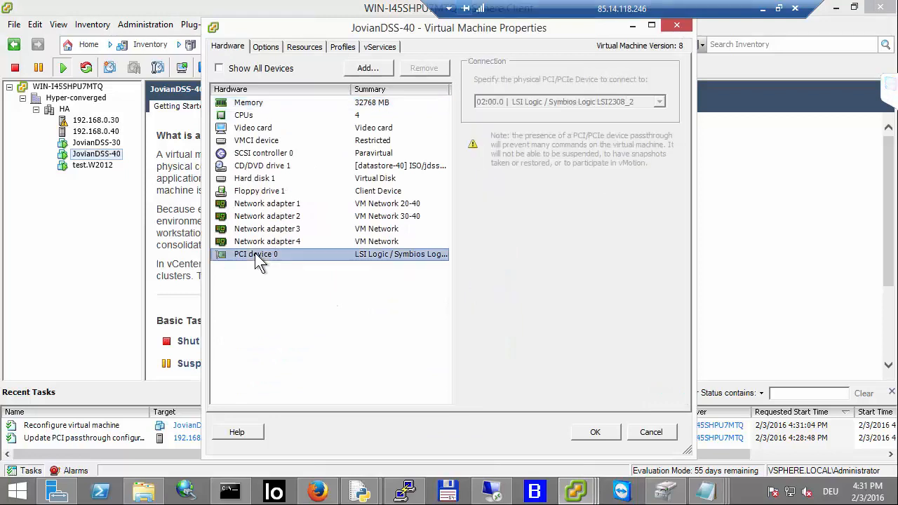
click(375, 69)
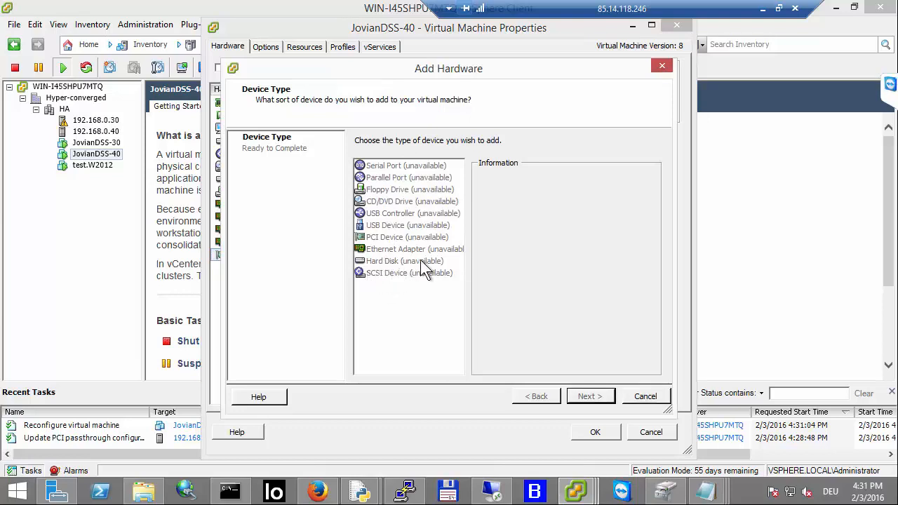
click(646, 397)
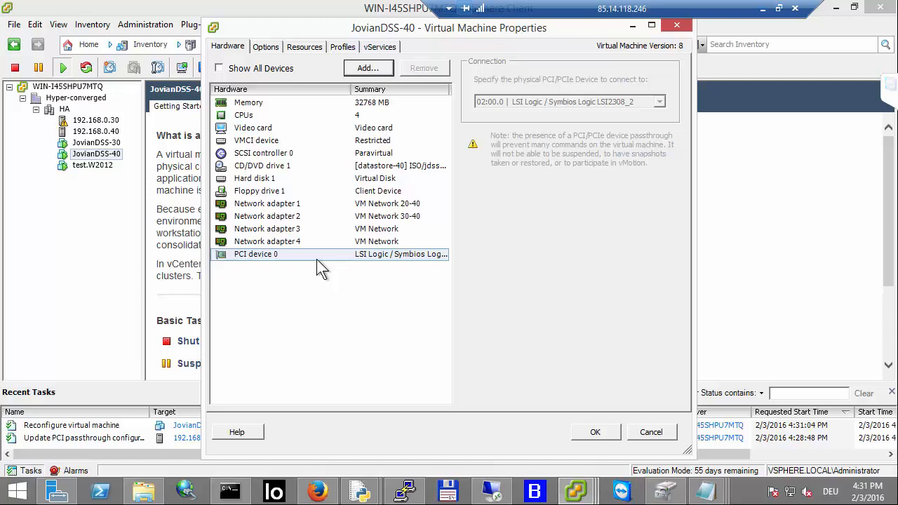
click(593, 432)
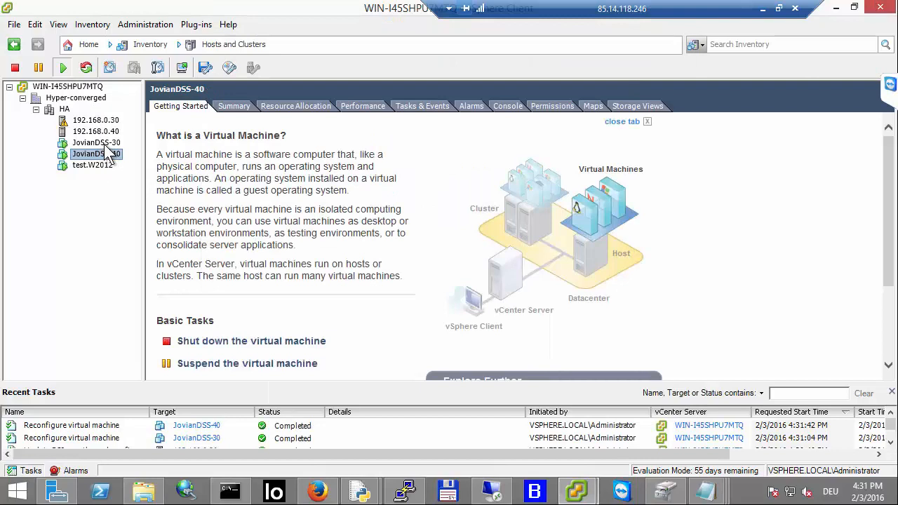
Step: Browse the summaries of the JovianDSS-30, JovianDSS-40 and test.W2012 virtual machines and host 192.168.0.40 in the inventory
click(103, 144)
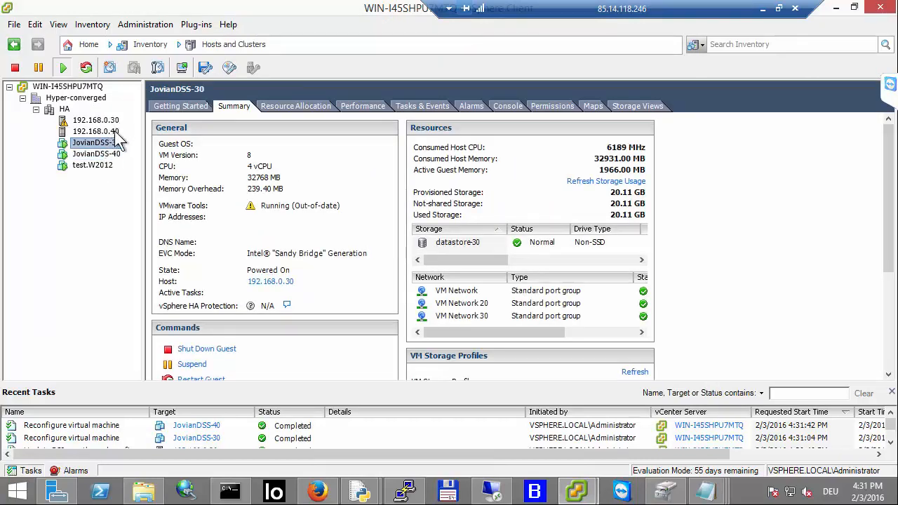
click(105, 155)
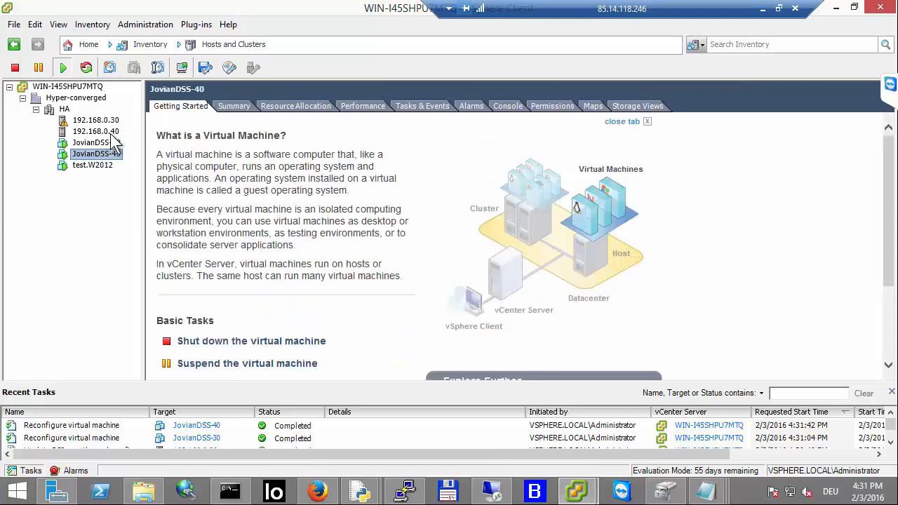
click(109, 132)
click(108, 155)
click(92, 165)
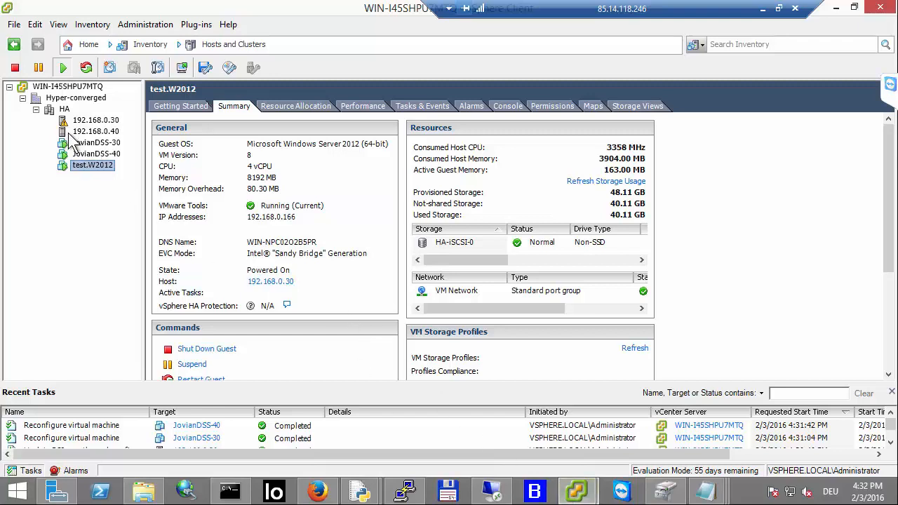
click(96, 143)
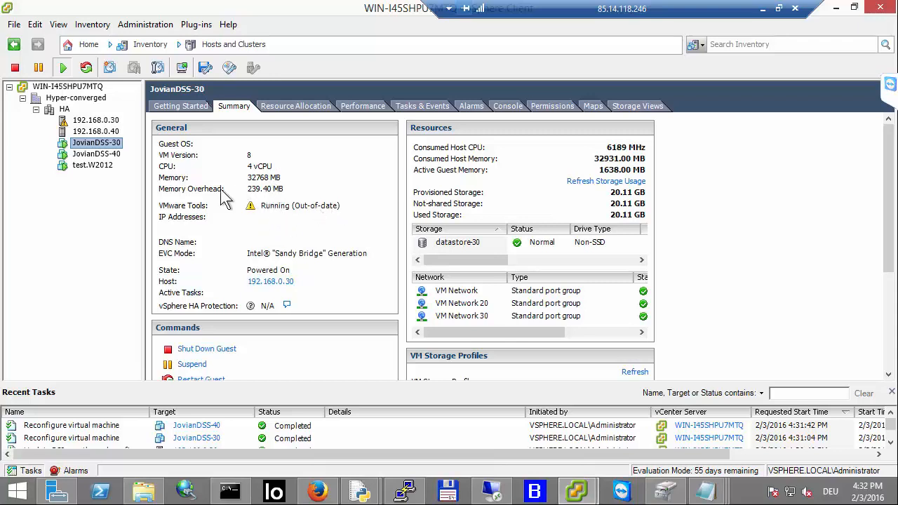
click(101, 165)
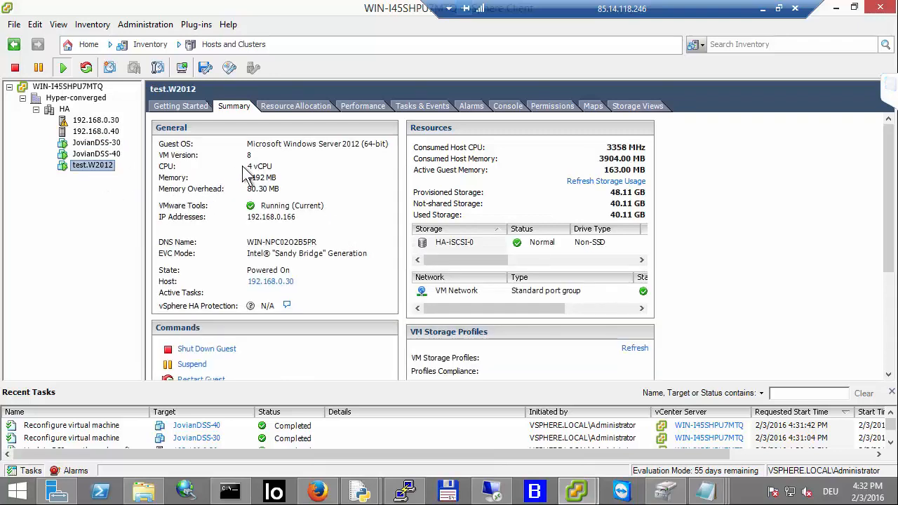
Step: Switch to Iometer on the test VM, close the gauge view, and unassign the random-mix-8k access specification
click(502, 493)
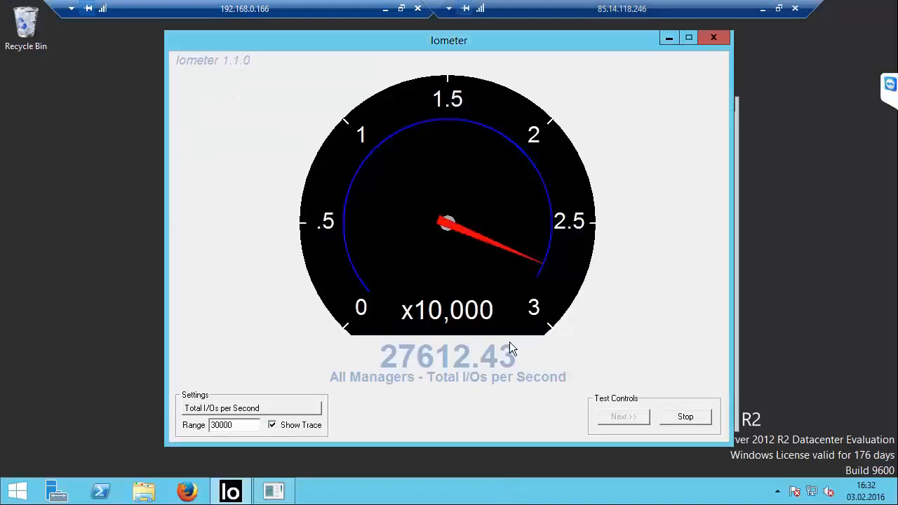
click(714, 38)
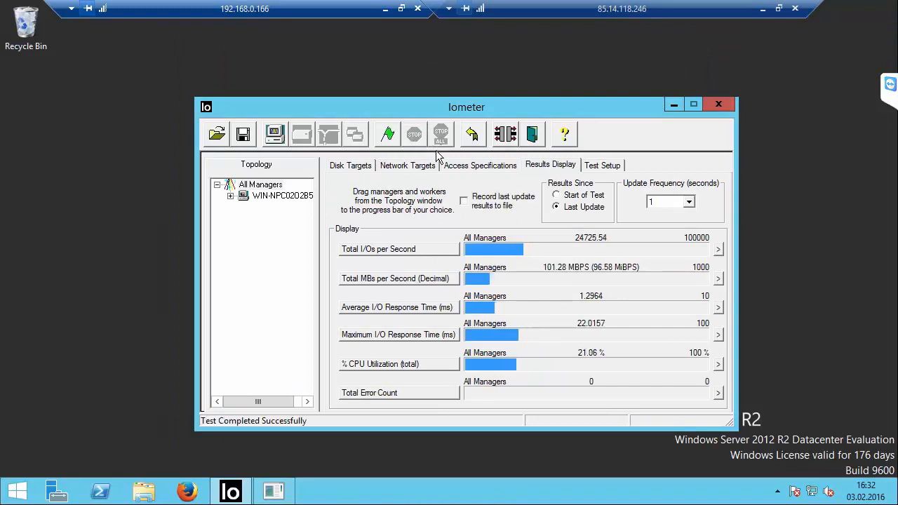
click(360, 168)
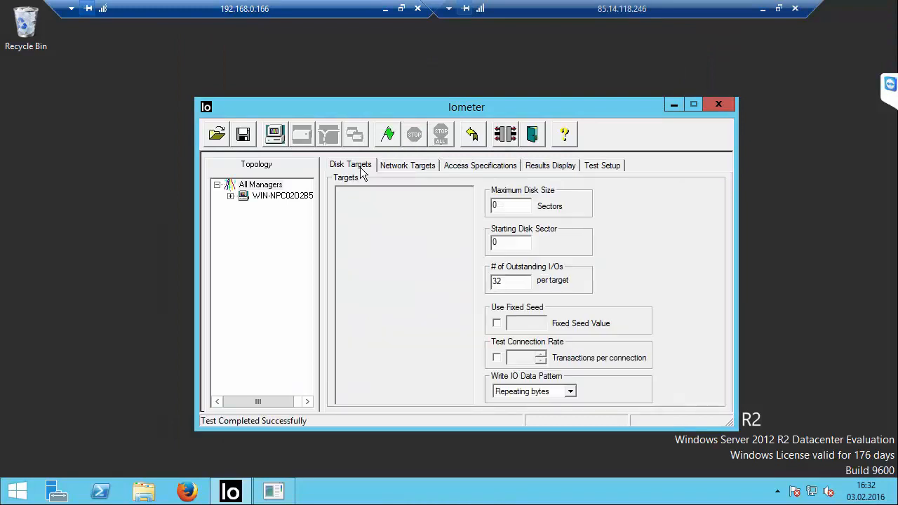
click(504, 168)
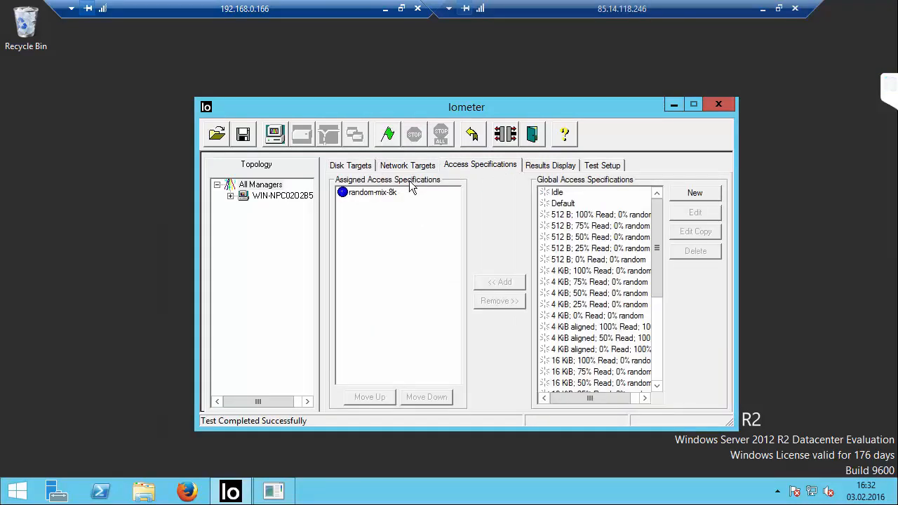
click(397, 195)
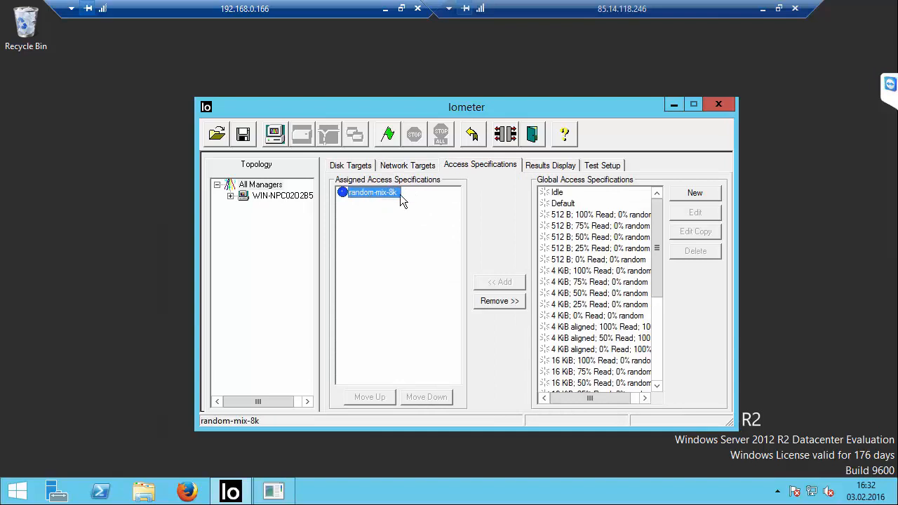
click(499, 301)
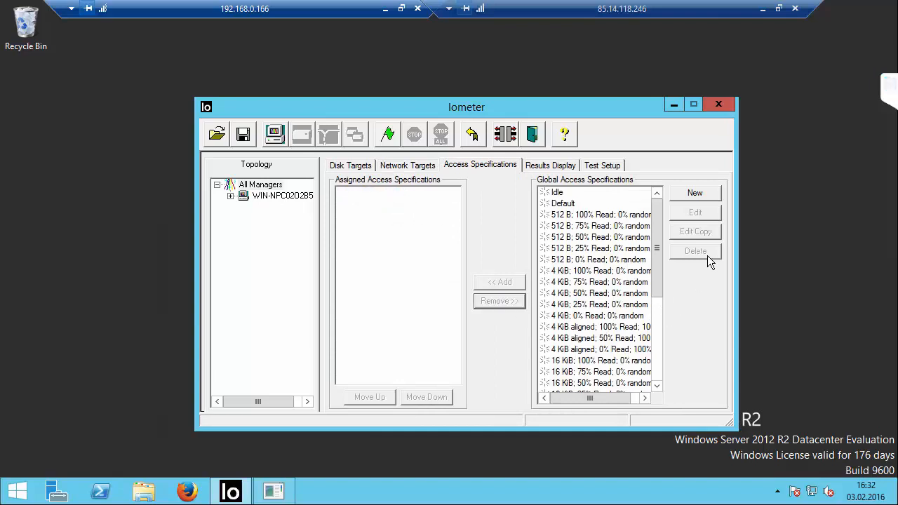
Step: Rename the random-mix-8k global access specification to random-mix-4k
click(656, 375)
click(589, 384)
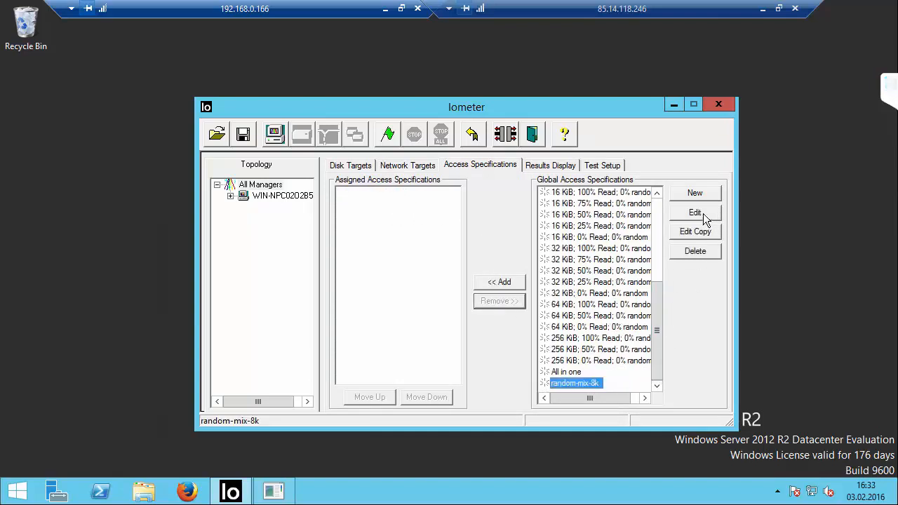
click(697, 214)
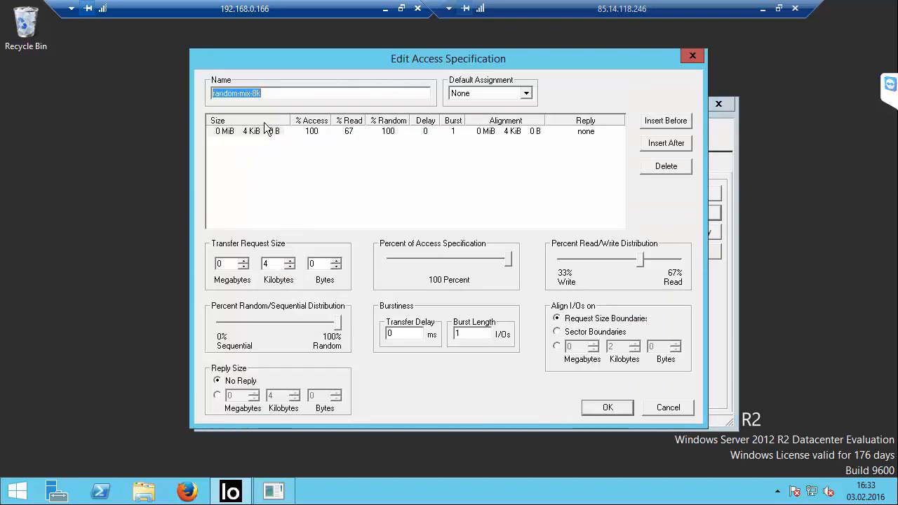
click(310, 90)
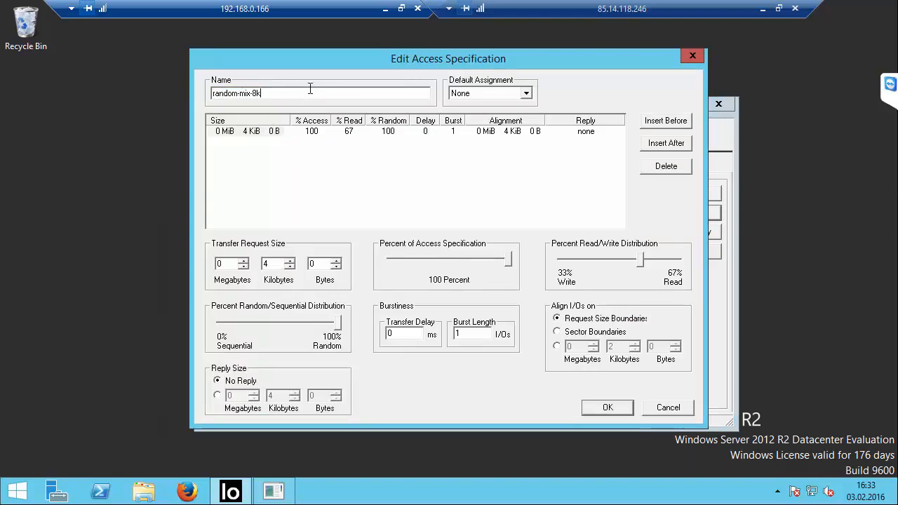
key(Left)
key(BackSpace)
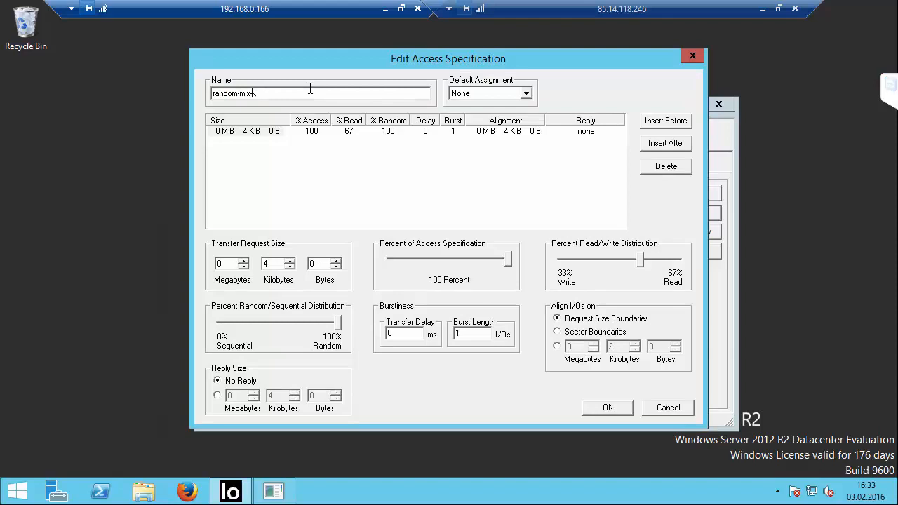
text(4)
click(608, 408)
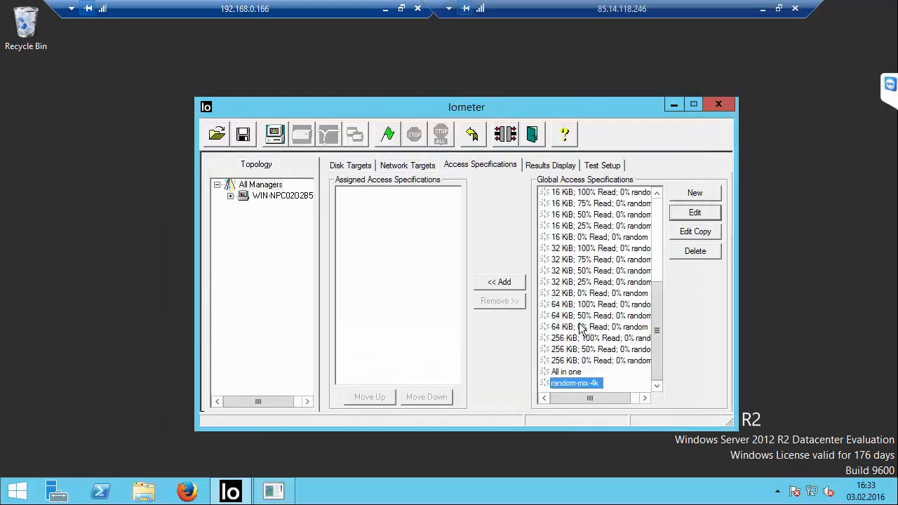
Step: Assign random-mix-4k to the worker and save the test configuration as iometer
click(498, 279)
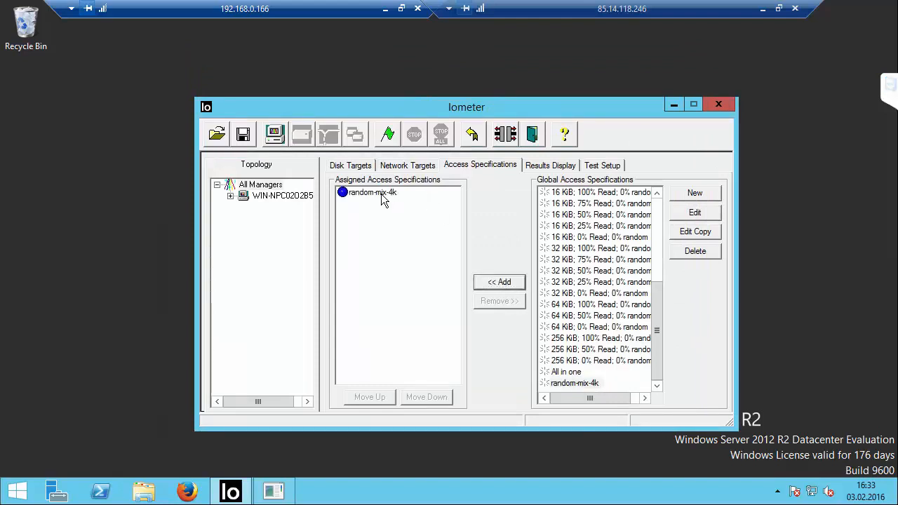
click(382, 195)
click(244, 135)
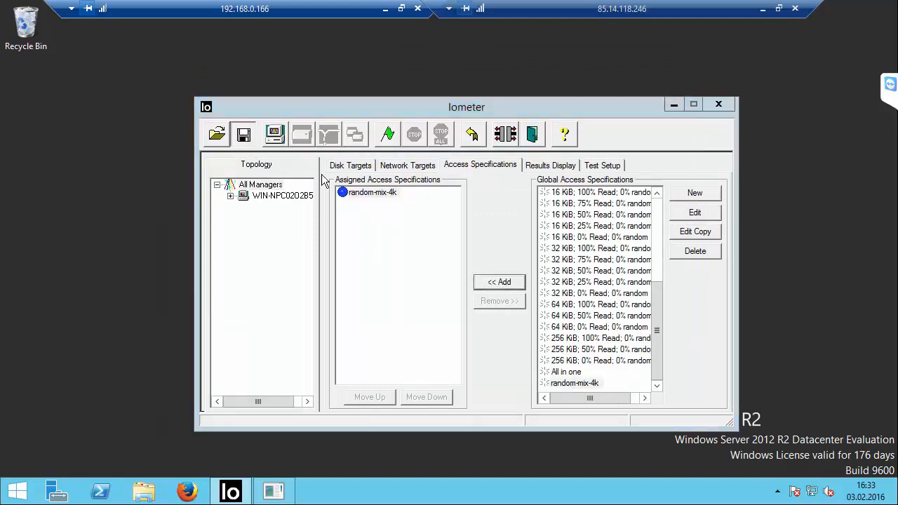
click(608, 300)
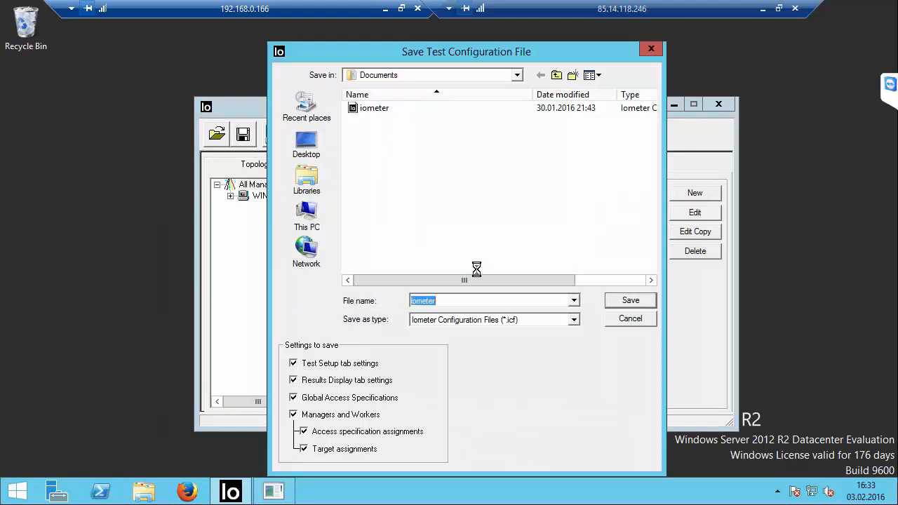
click(483, 247)
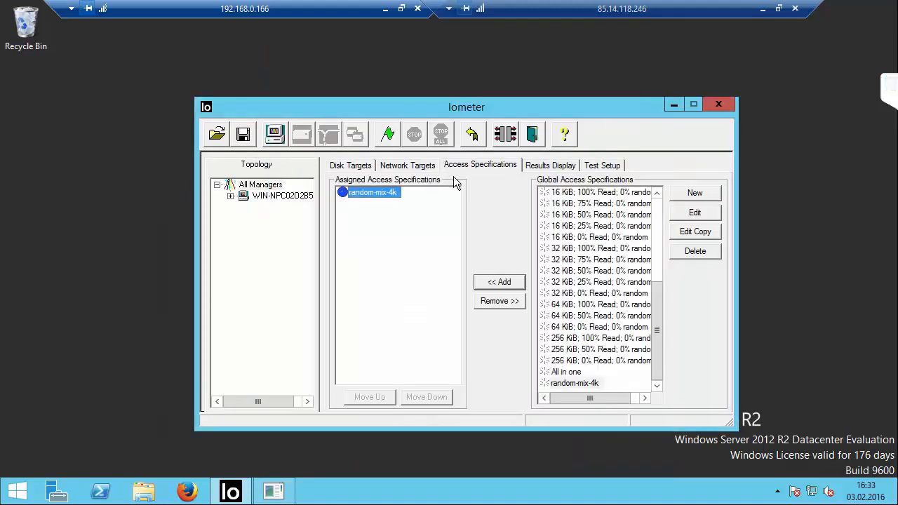
Step: Switch to the results display and start the benchmark test run
click(565, 169)
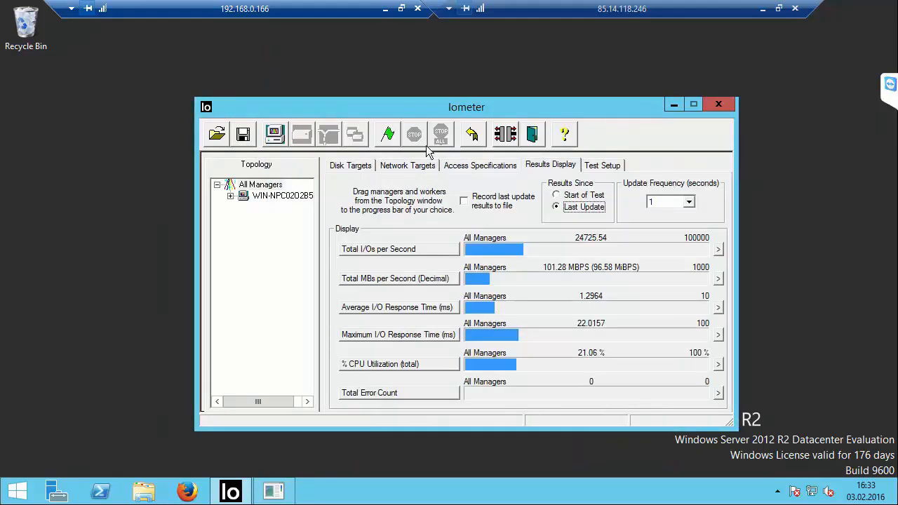
click(388, 135)
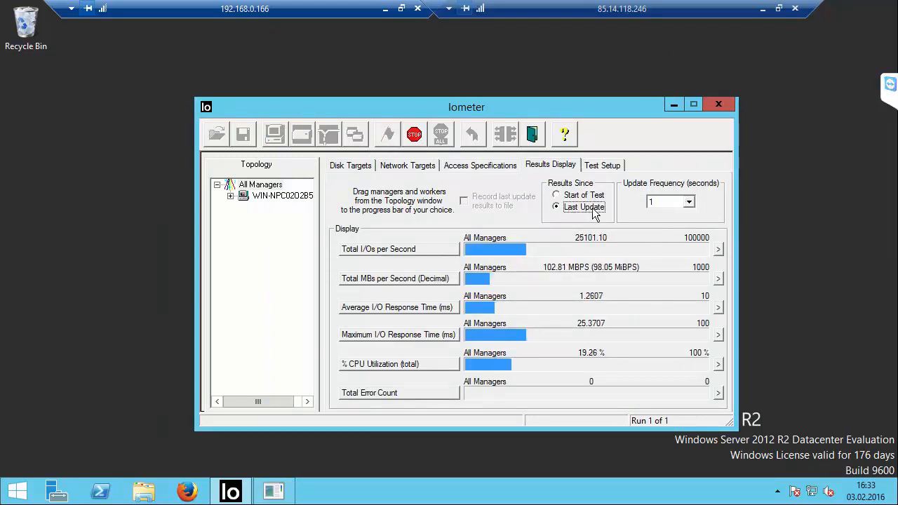
Step: Open the Total I/Os per Second gauge, set its range to 30000, and minimize it
click(717, 250)
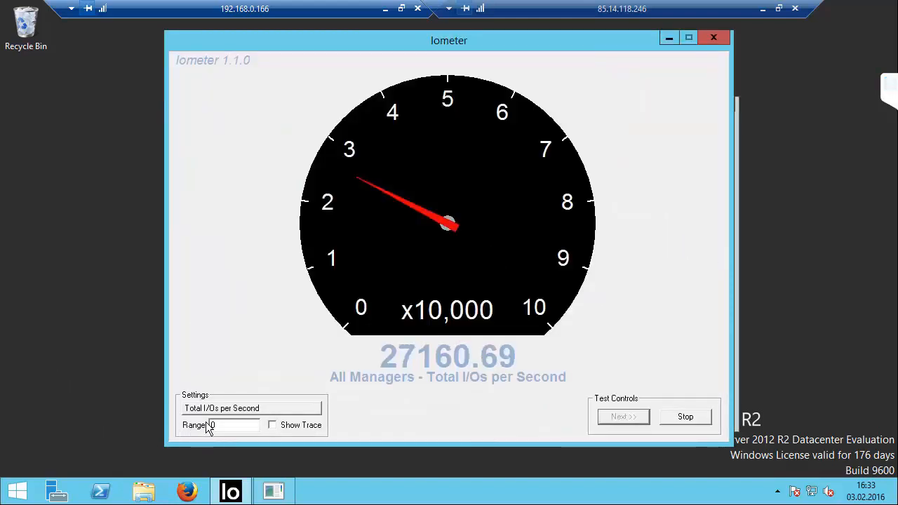
click(226, 425)
key(BackSpace)
text(3)
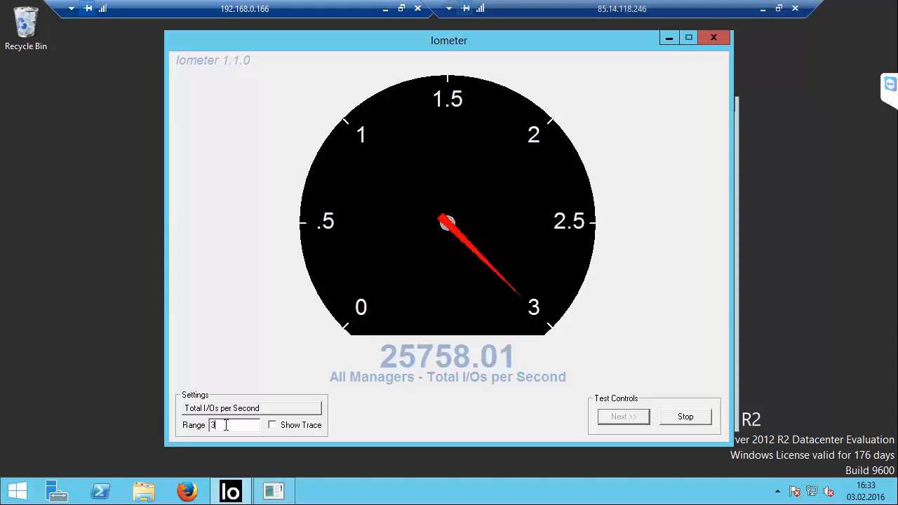
text(0000)
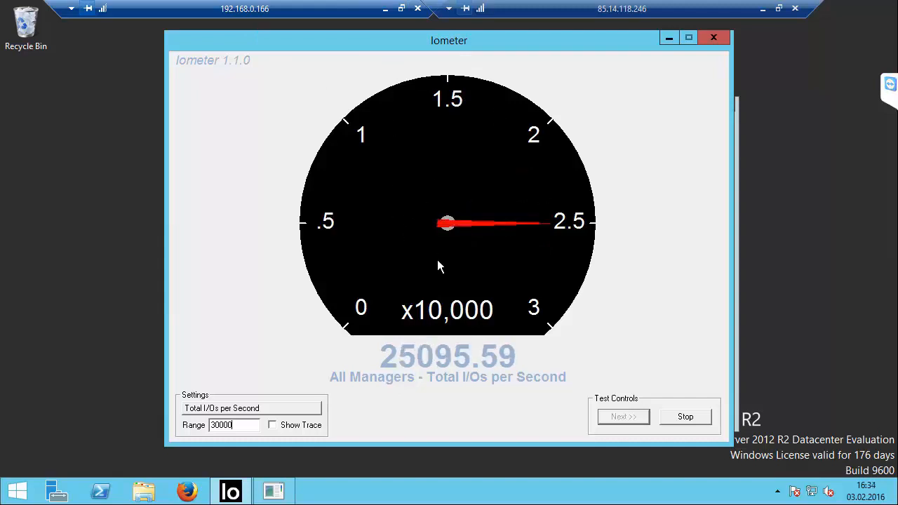
click(669, 37)
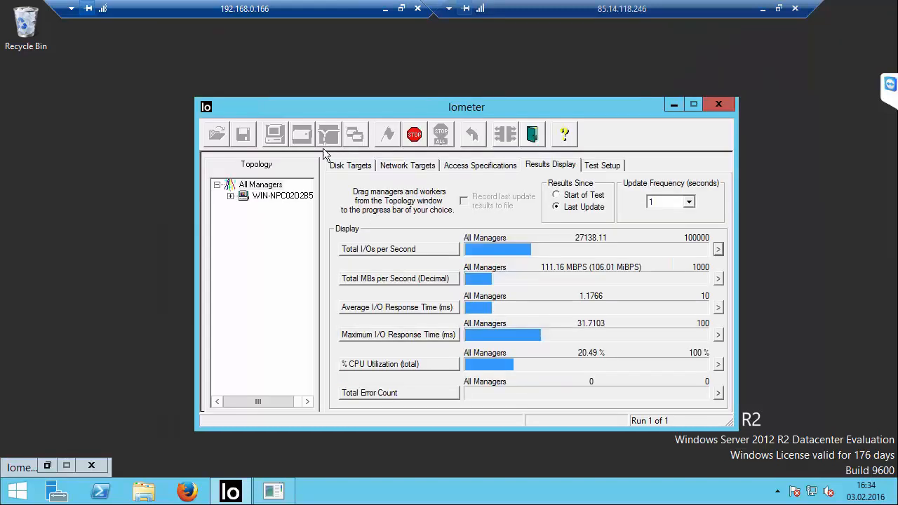
Step: Inspect the worker's disk targets, reopen the Total I/Os per Second gauge, and minimize the remote session
click(267, 195)
click(349, 168)
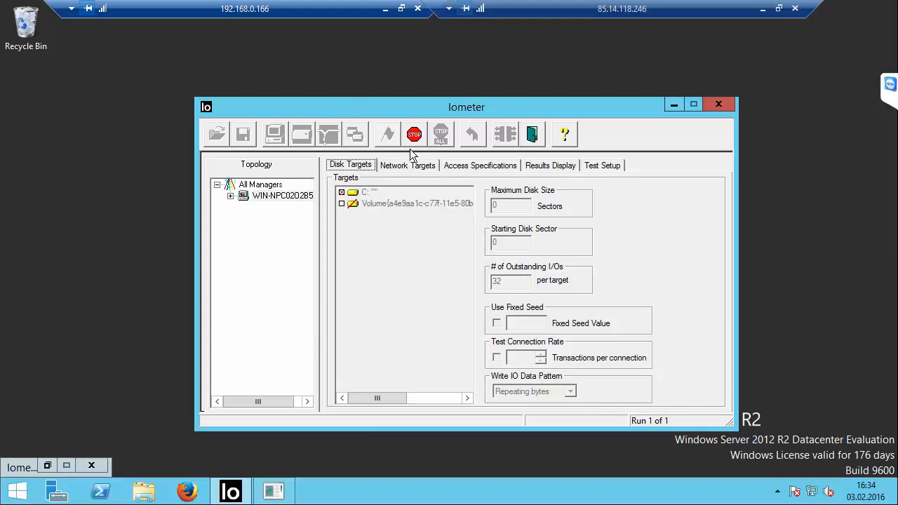
click(551, 167)
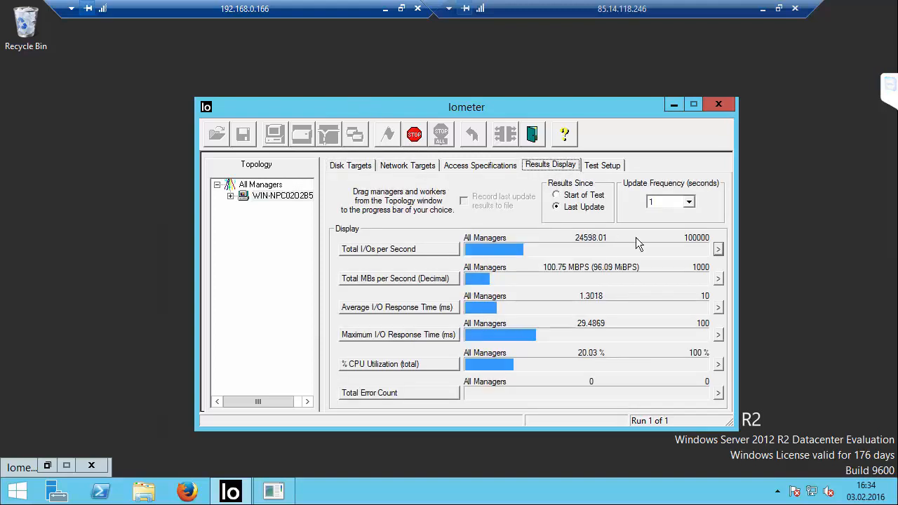
click(719, 251)
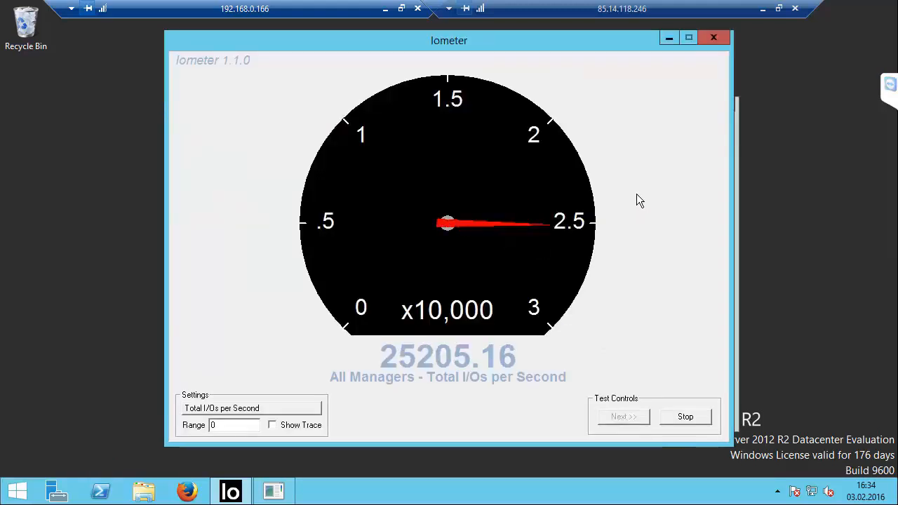
click(385, 9)
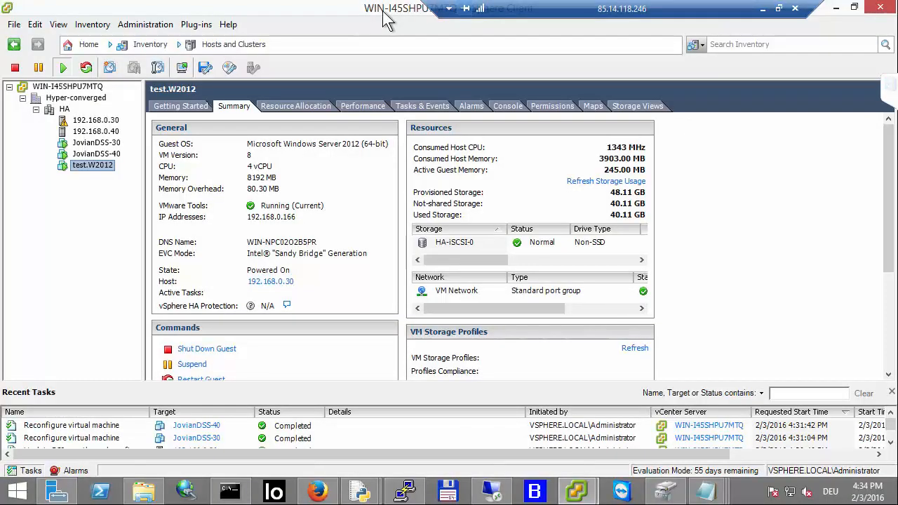
Step: Switch to Firefox and browse the JovianDSS web consoles of node-32 and node-42
click(317, 491)
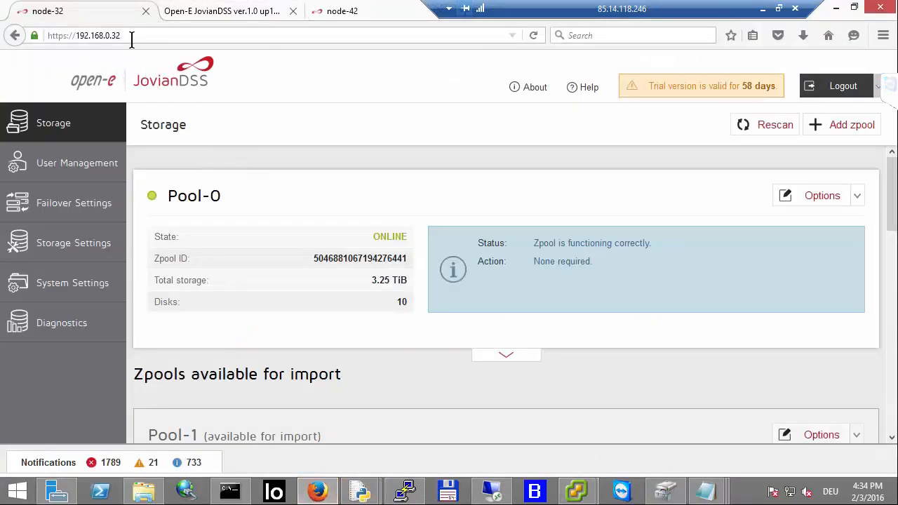
click(169, 43)
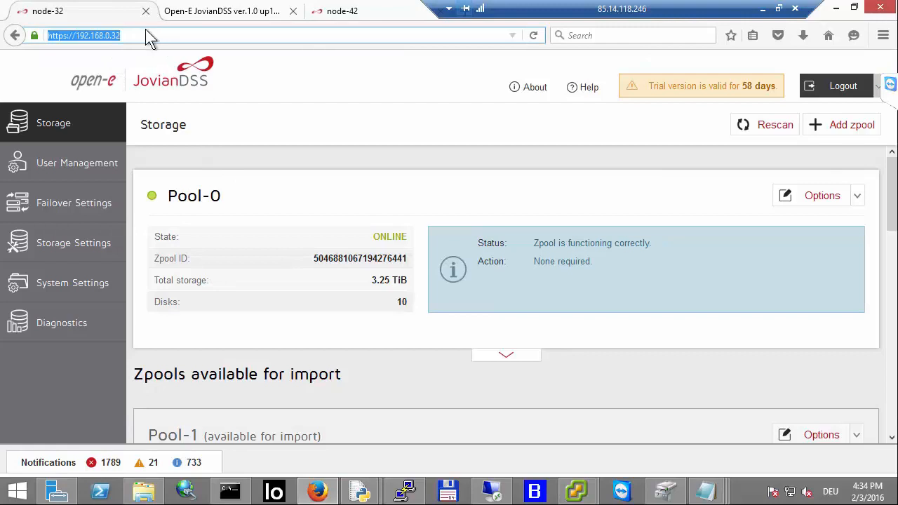
click(139, 33)
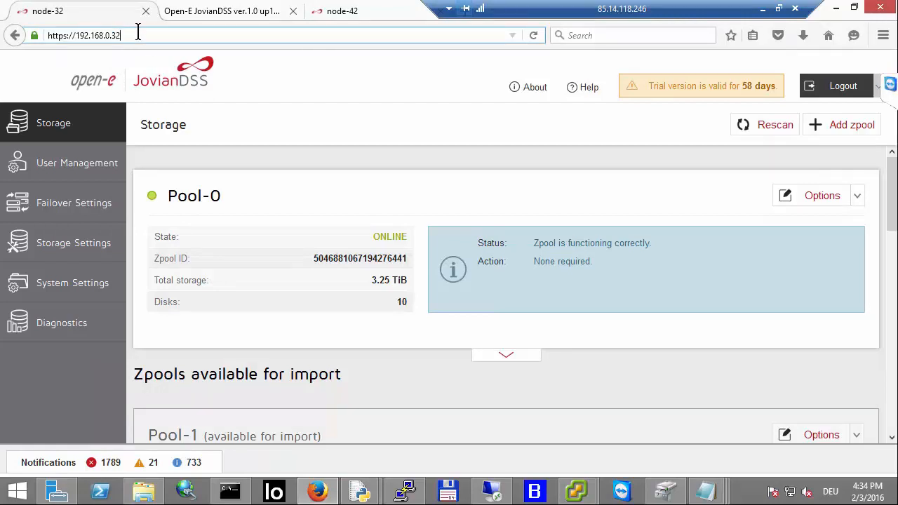
click(210, 17)
click(351, 11)
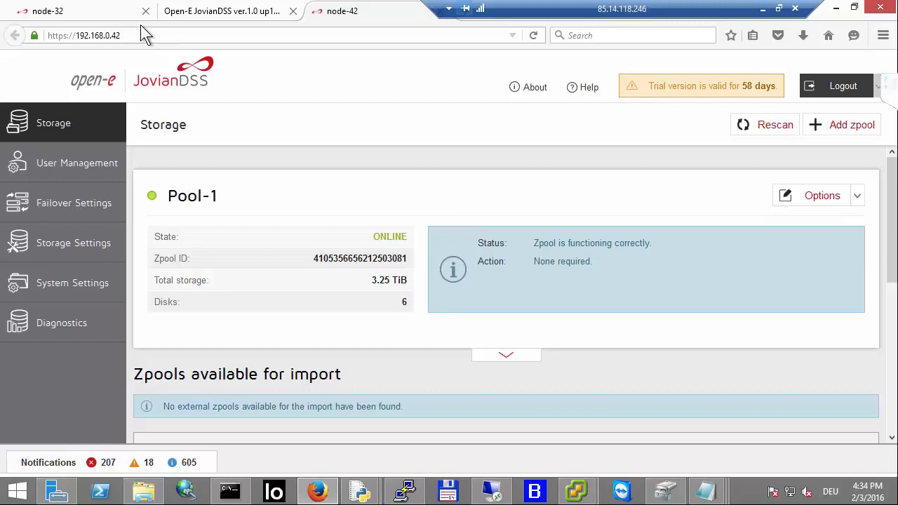
click(94, 13)
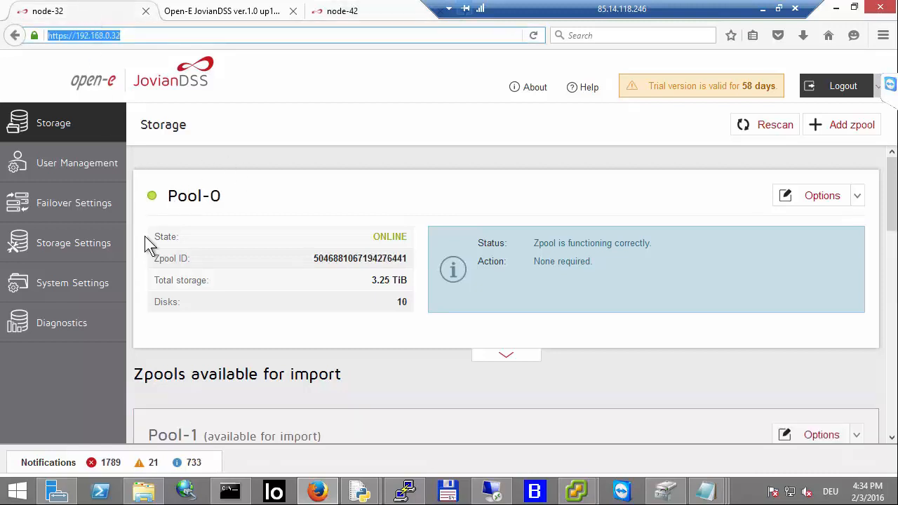
Step: Expand Pool-0's details on node-32 and open its iSCSI targets
click(492, 358)
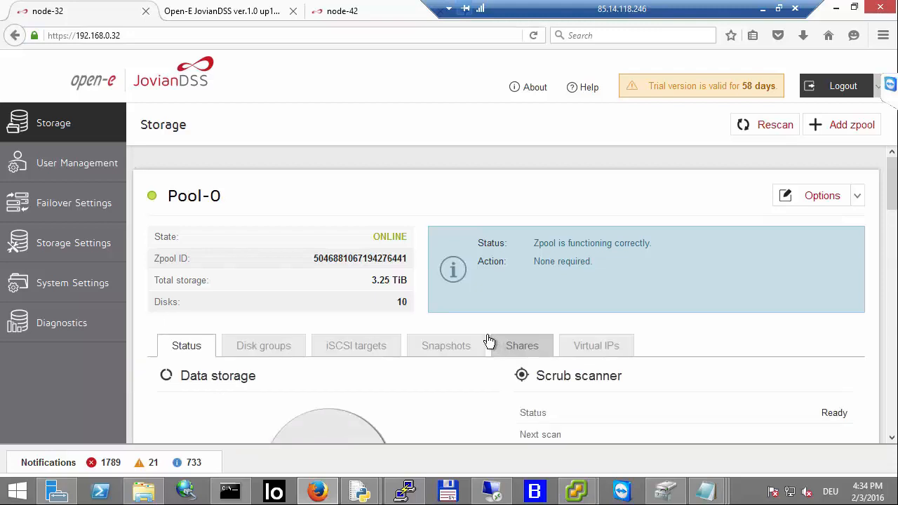
scroll(487, 344, down, 3)
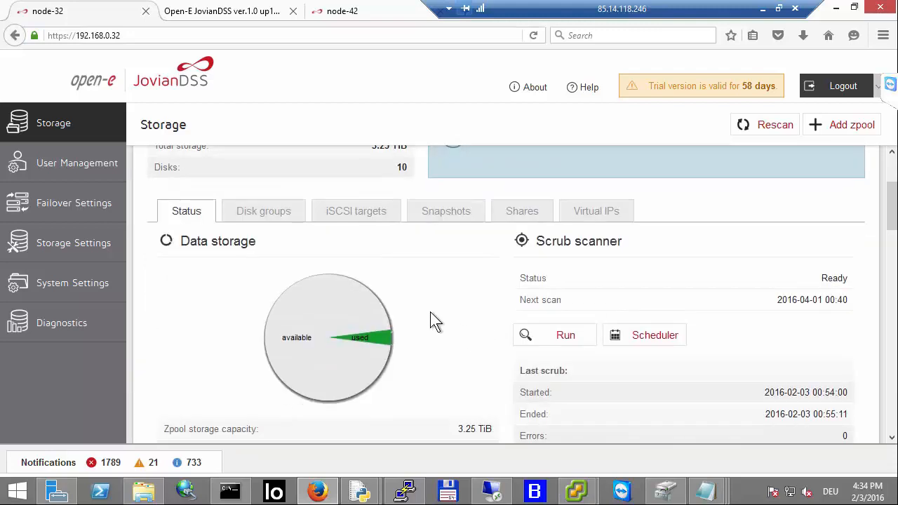
click(357, 218)
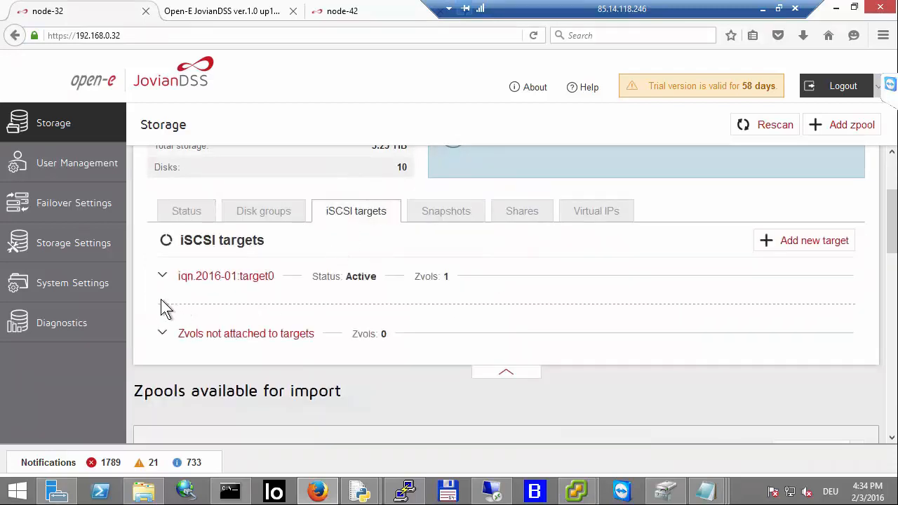
Step: On node-42, open Pool-1's iSCSI targets and expand iqn.2016-01:target1 to view its zvols
click(351, 11)
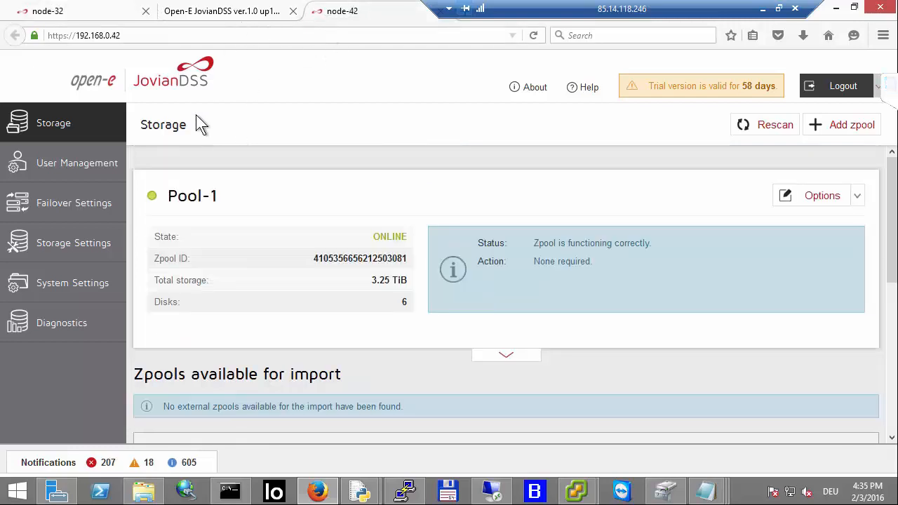
scroll(519, 307, down, 2)
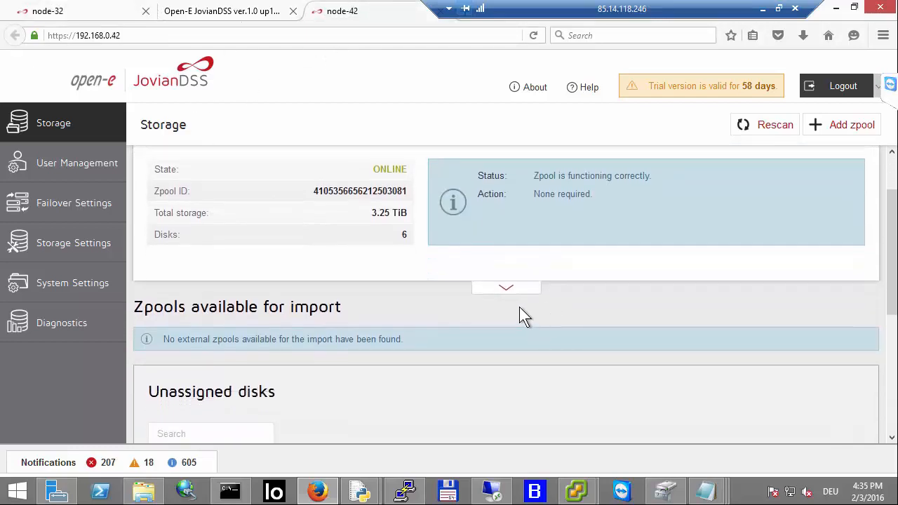
click(508, 289)
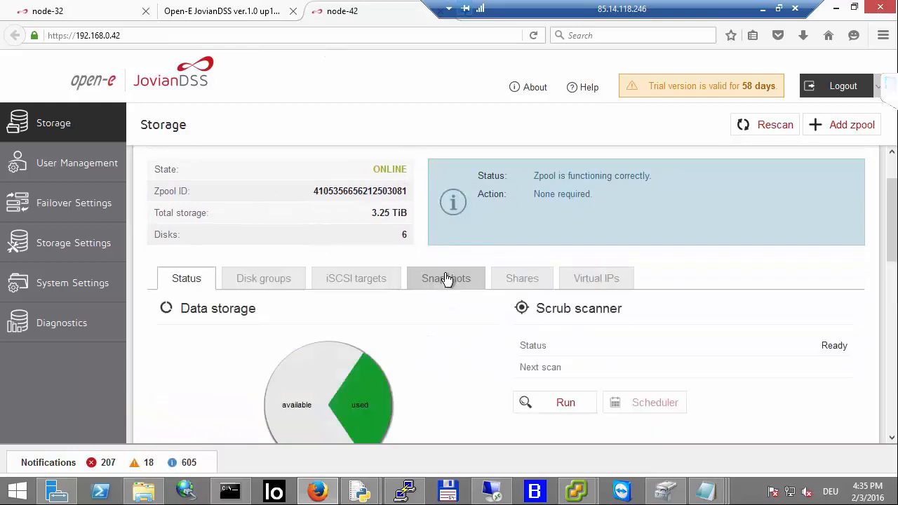
click(367, 280)
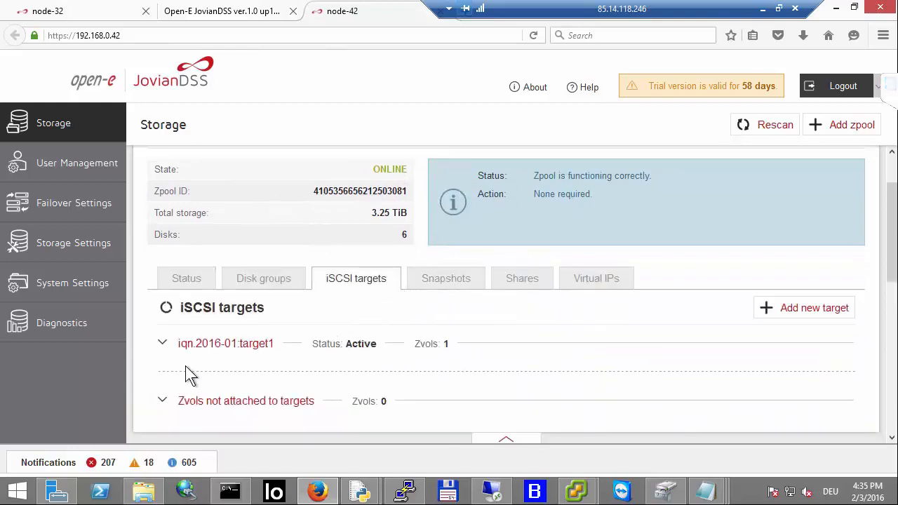
click(158, 344)
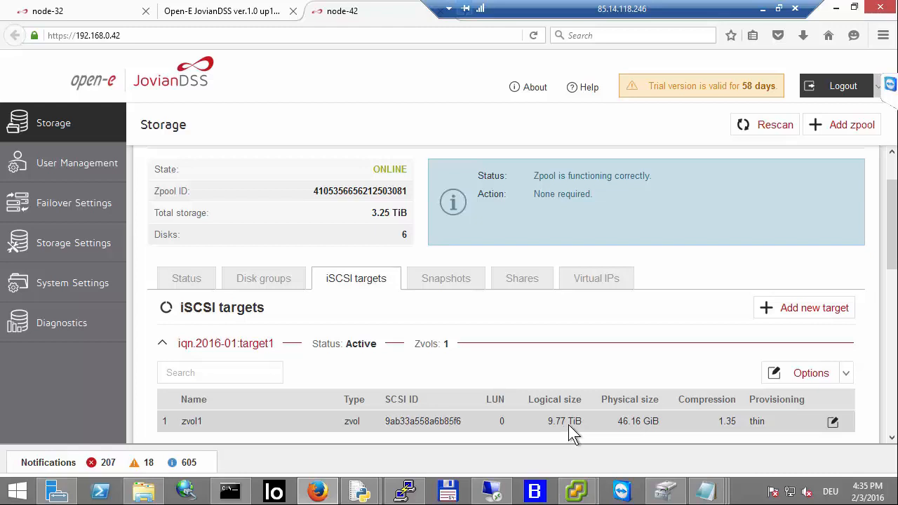
Step: On node-32, expand iqn.2016-01:target0 to view its zvols
click(118, 19)
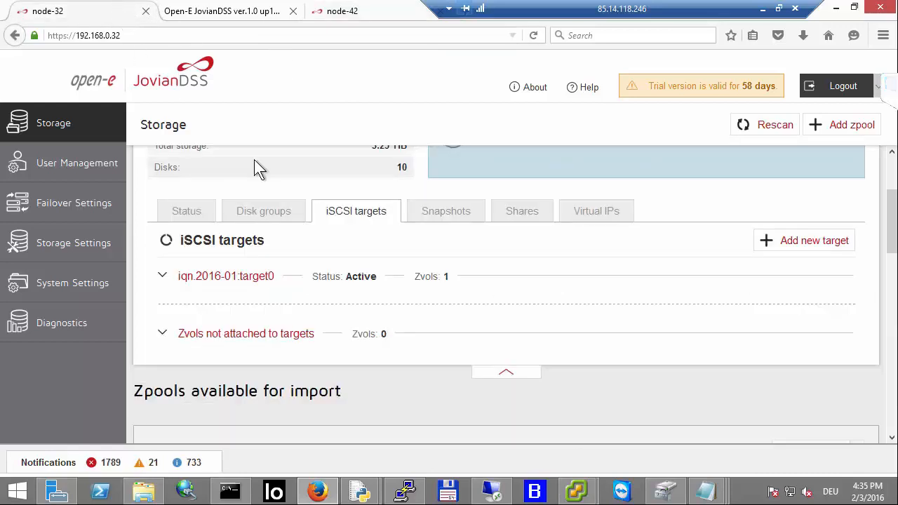
click(162, 277)
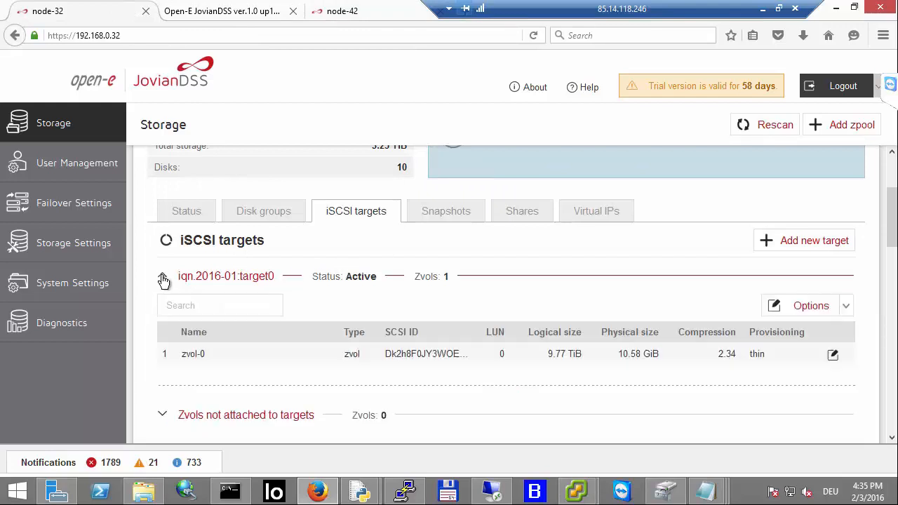
mouse_move(576, 491)
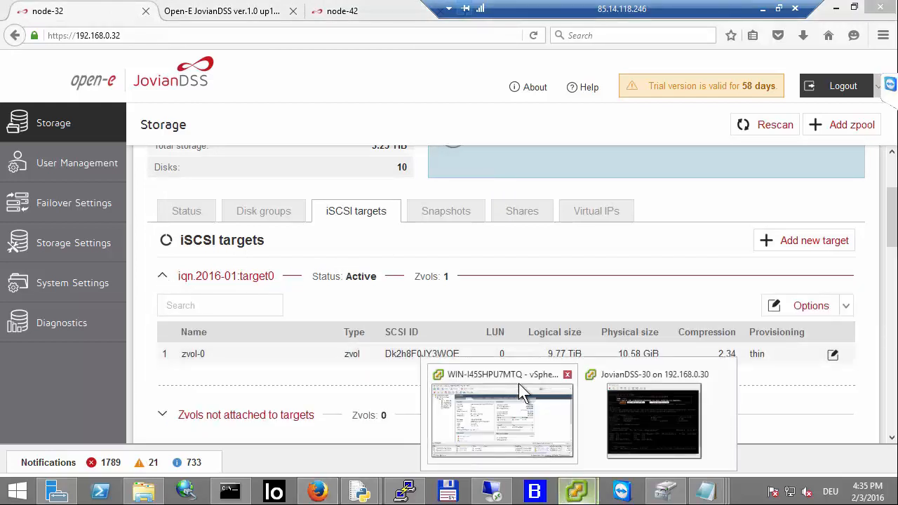
Step: Switch to the vSphere Client and view the HA-iSCSI-0 and HA-iSCSI-1 datastores of host 192.168.0.30
click(529, 415)
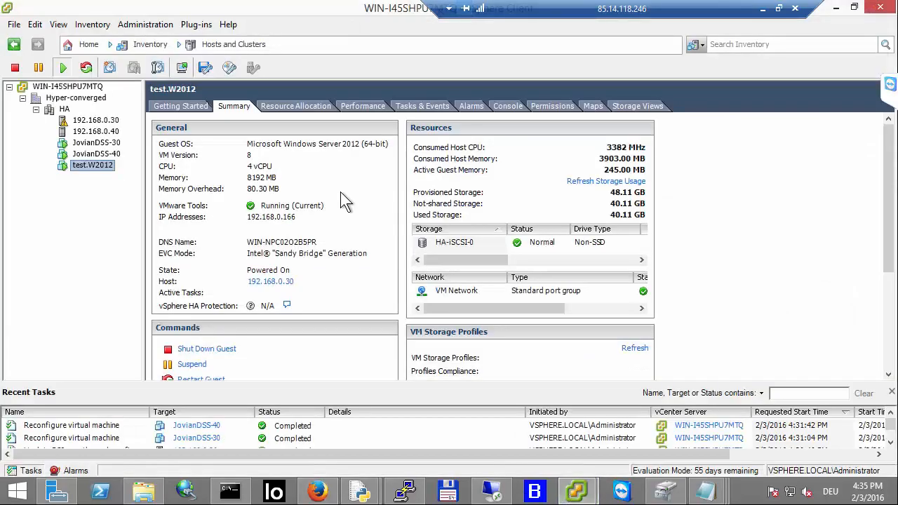
click(90, 122)
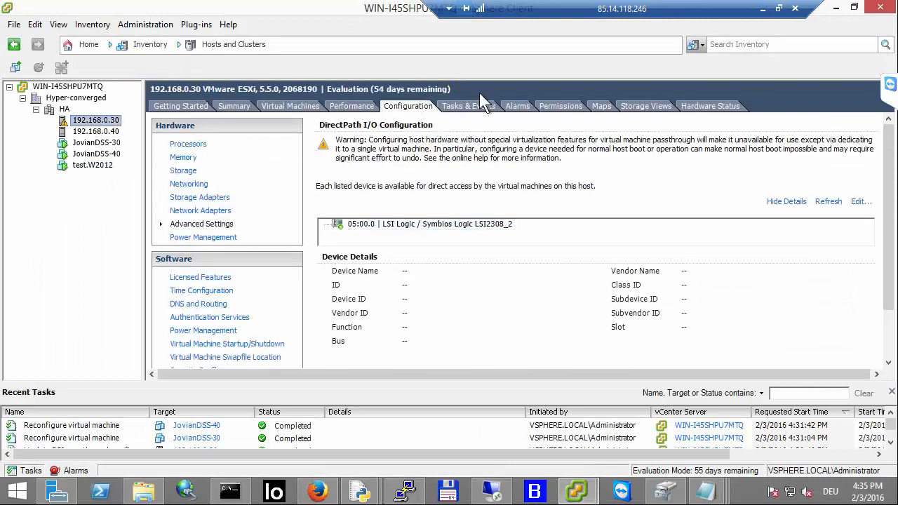
click(188, 172)
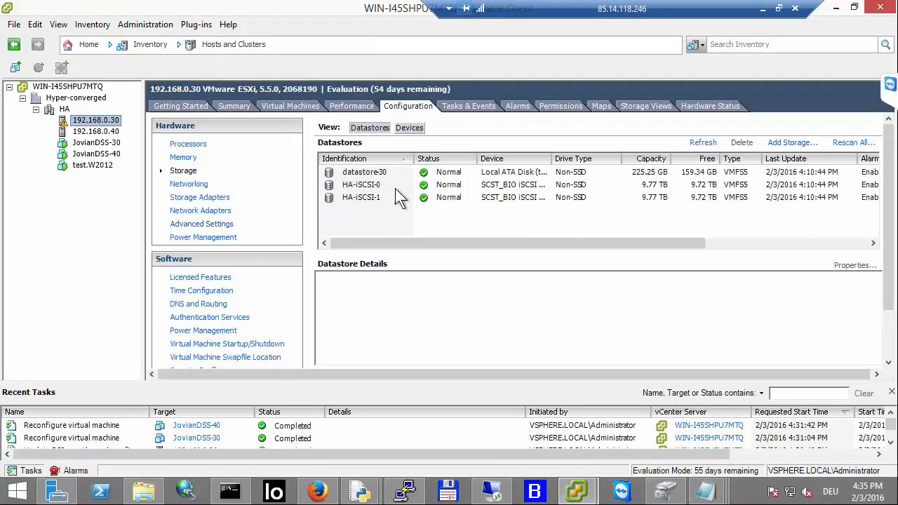
click(400, 185)
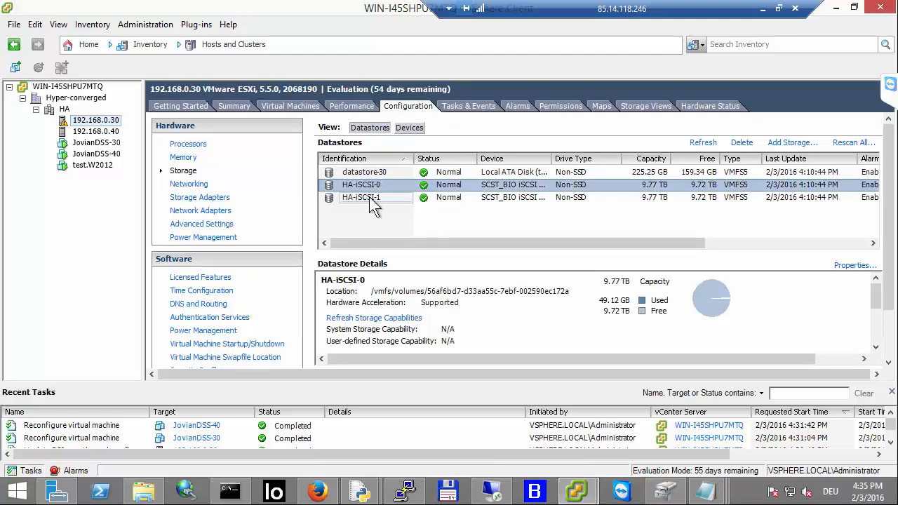
click(369, 197)
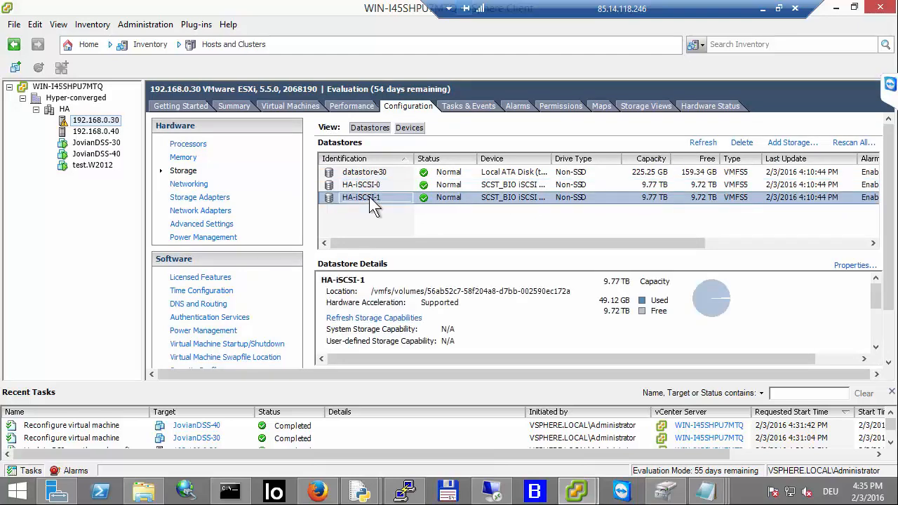
click(386, 185)
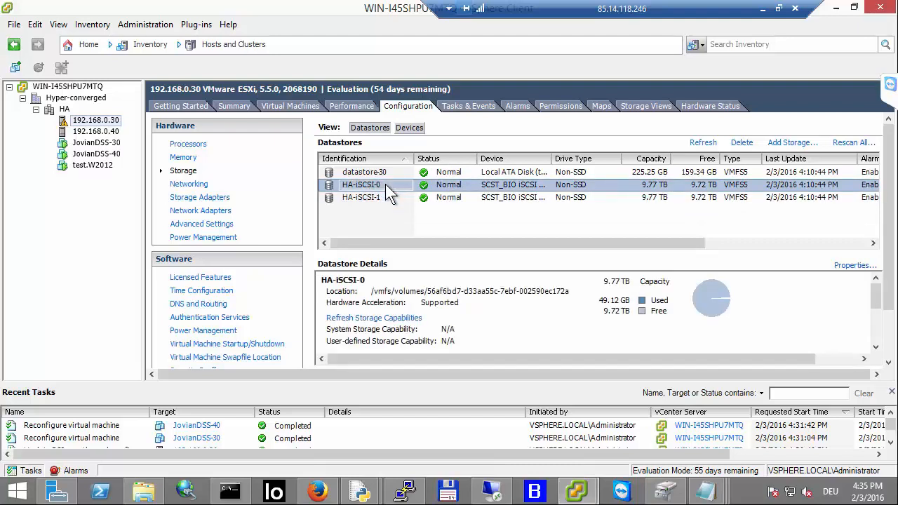
Step: Open HA-iSCSI-0's properties and inspect both of its managed iSCSI paths, then close the dialogs
right_click(390, 195)
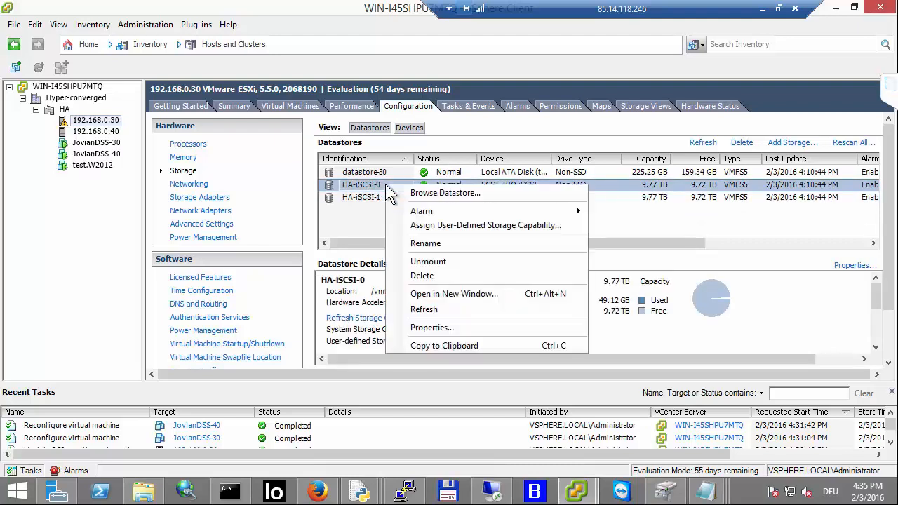
click(432, 327)
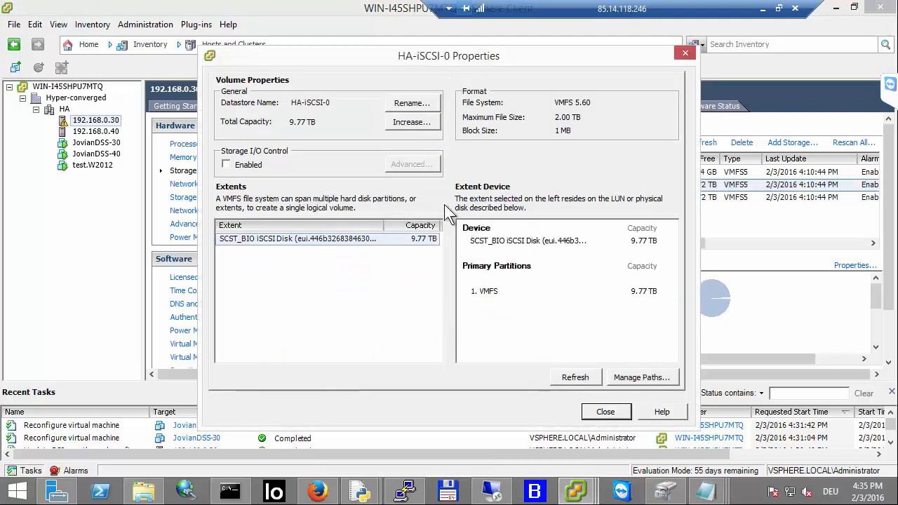
click(645, 377)
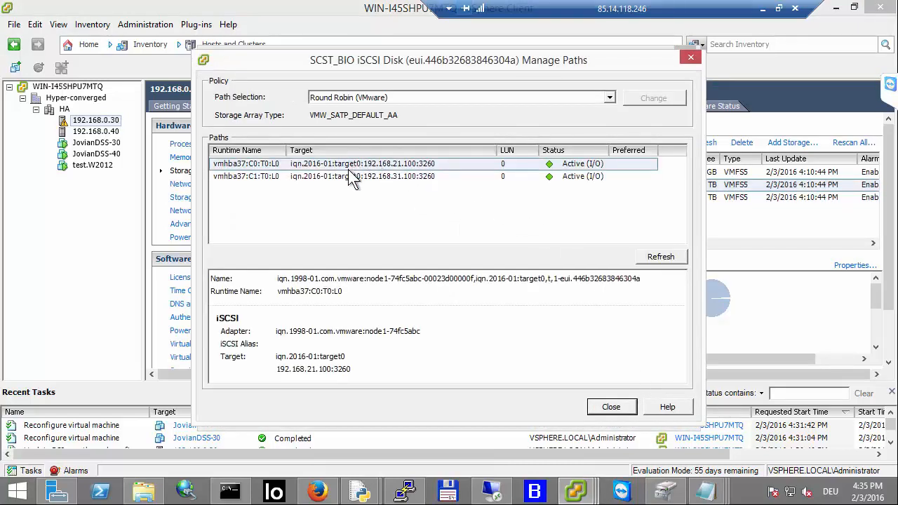
click(404, 169)
click(405, 174)
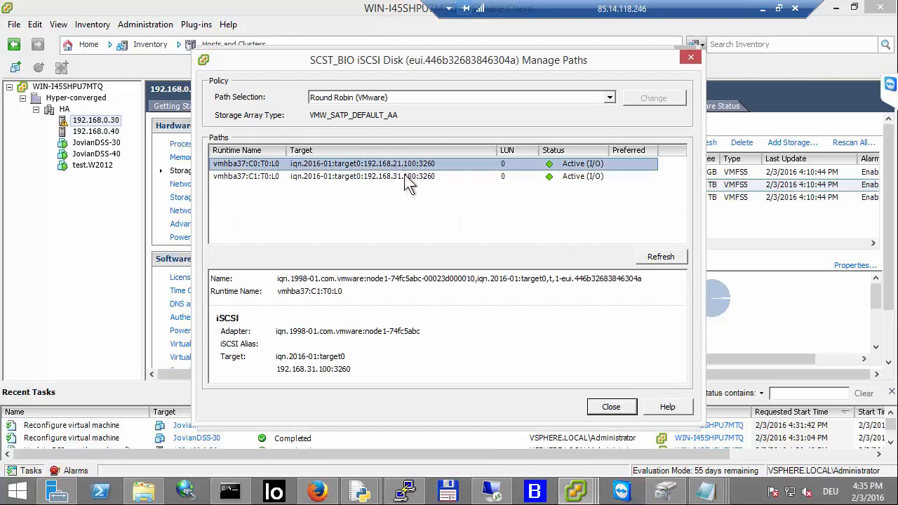
click(411, 167)
click(411, 176)
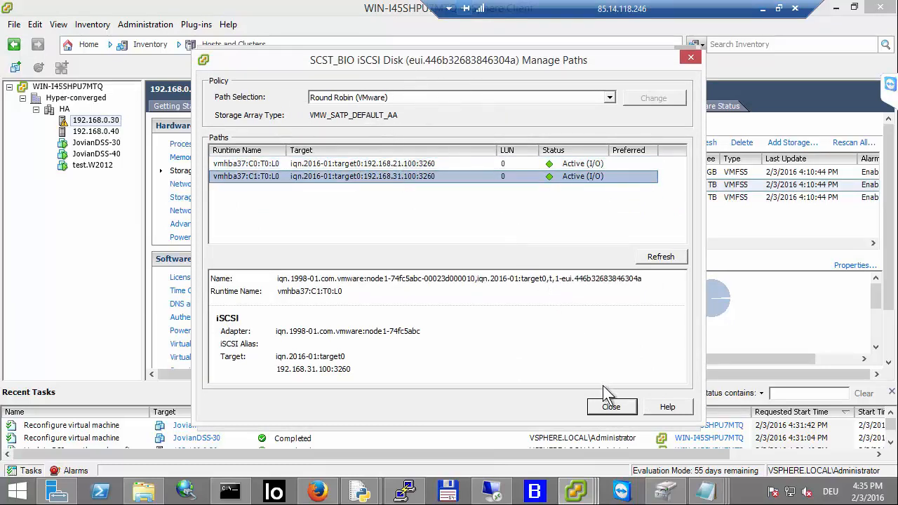
click(611, 407)
click(608, 411)
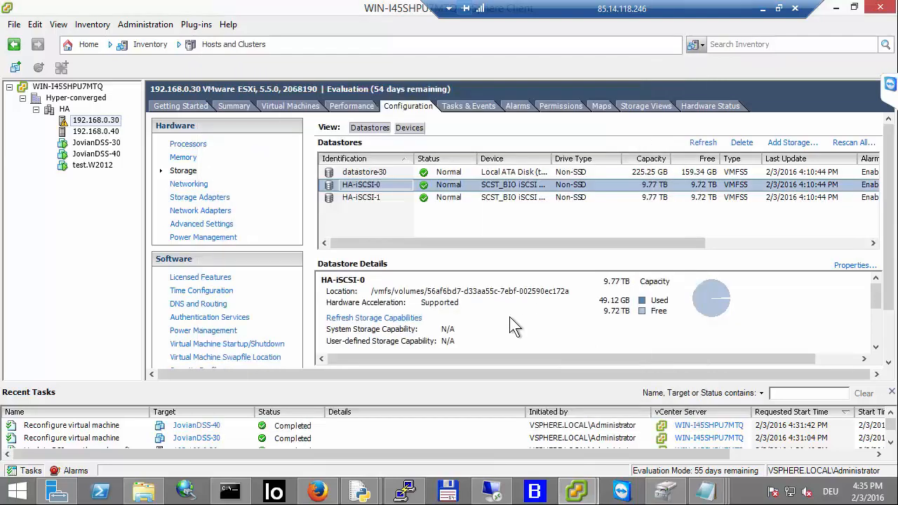
Step: Open HA-iSCSI-1's properties and inspect both of its managed iSCSI paths, then close the dialogs
click(435, 197)
right_click(435, 197)
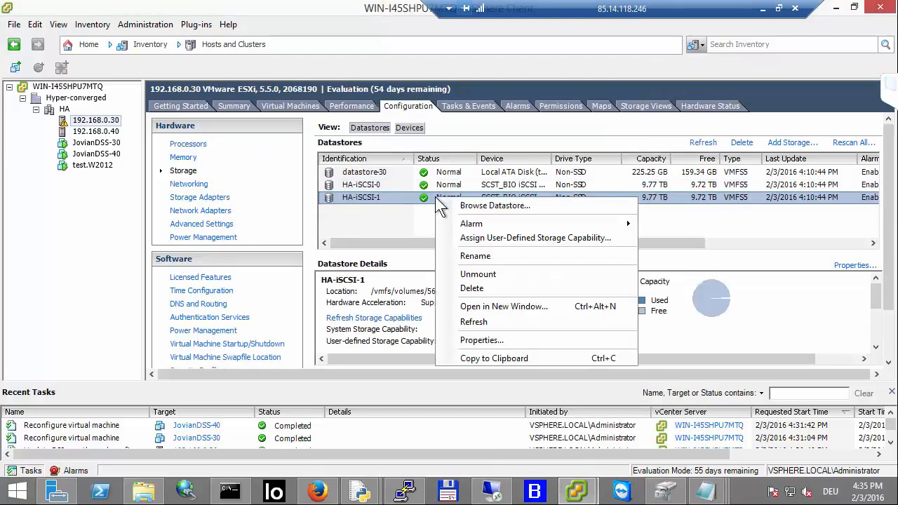
click(481, 340)
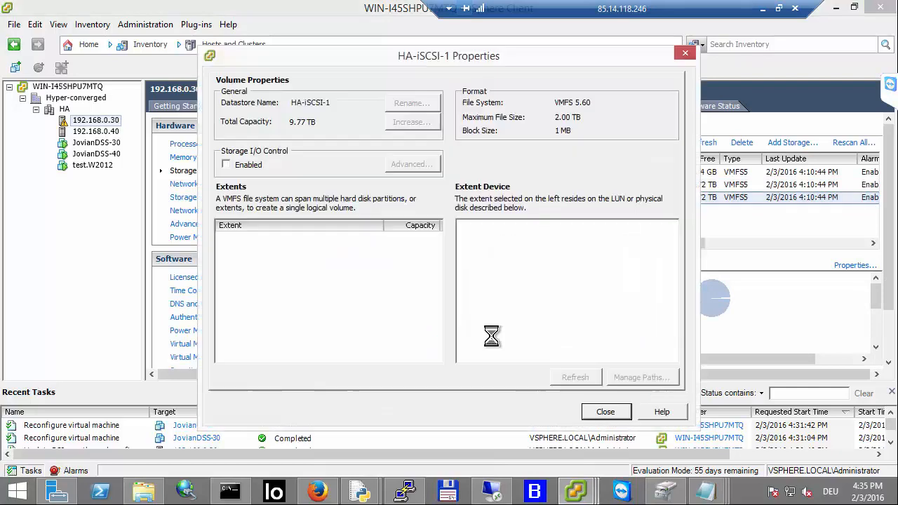
click(640, 378)
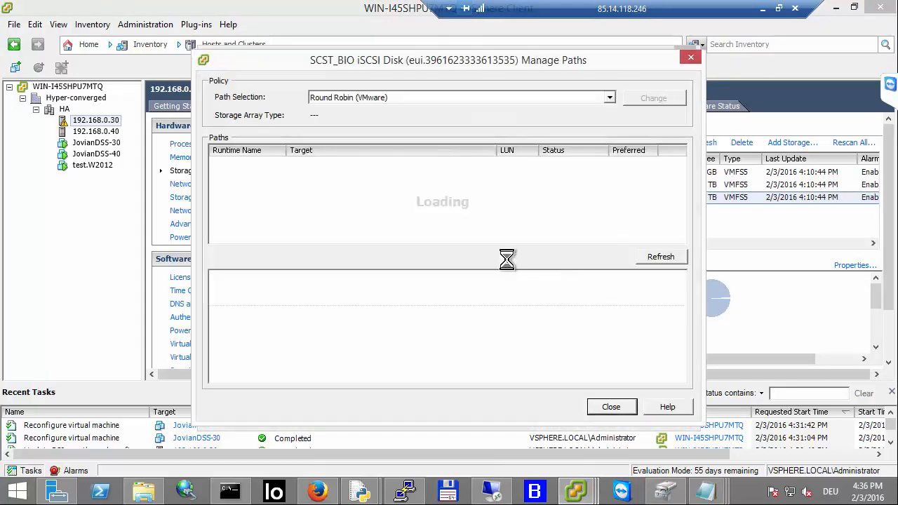
click(372, 164)
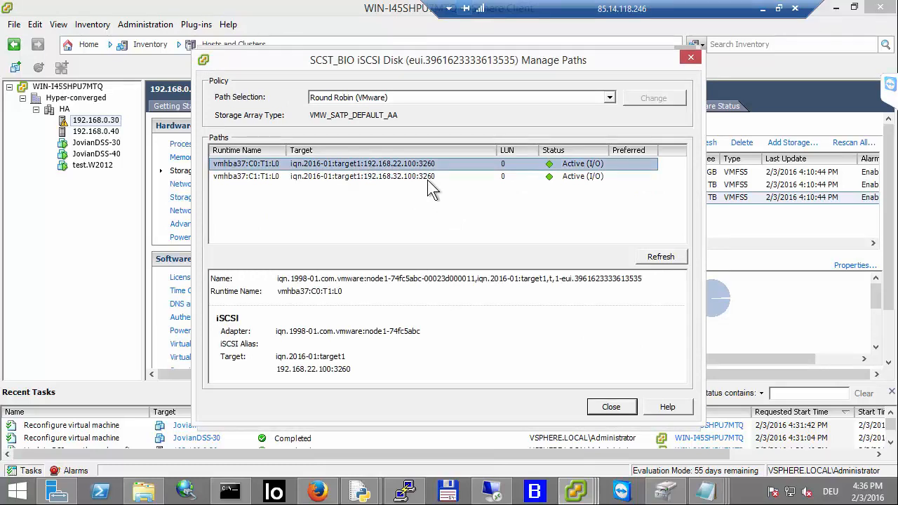
click(428, 176)
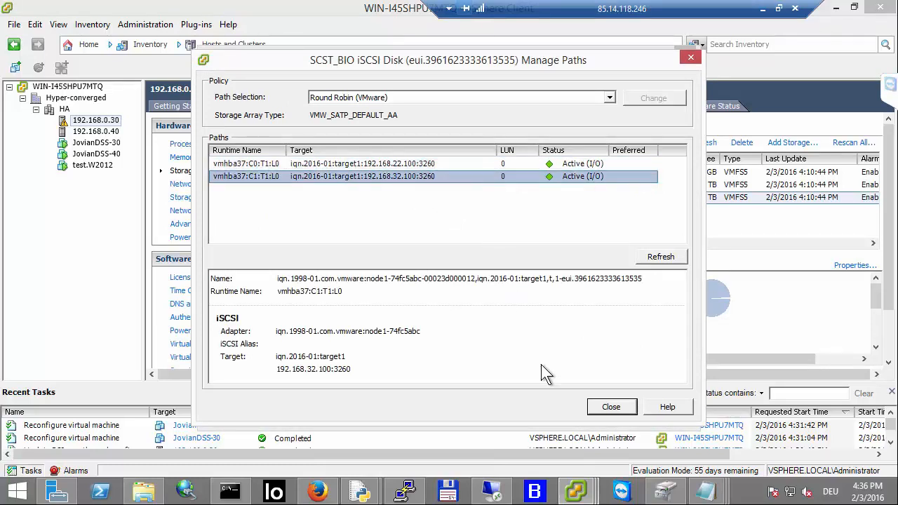
click(615, 409)
click(603, 411)
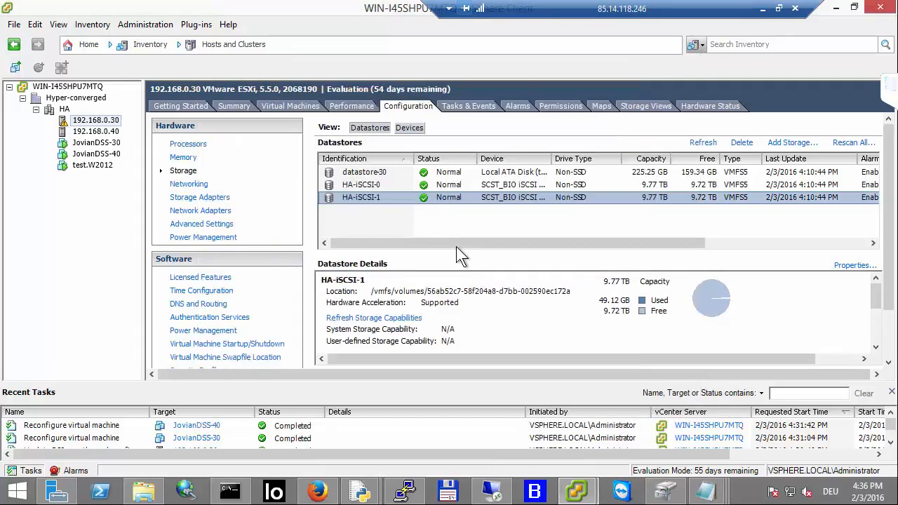
Step: Compare the datastores of hosts 192.168.0.40 and 192.168.0.30 and check the test.W2012 VM's storage
click(400, 198)
click(105, 131)
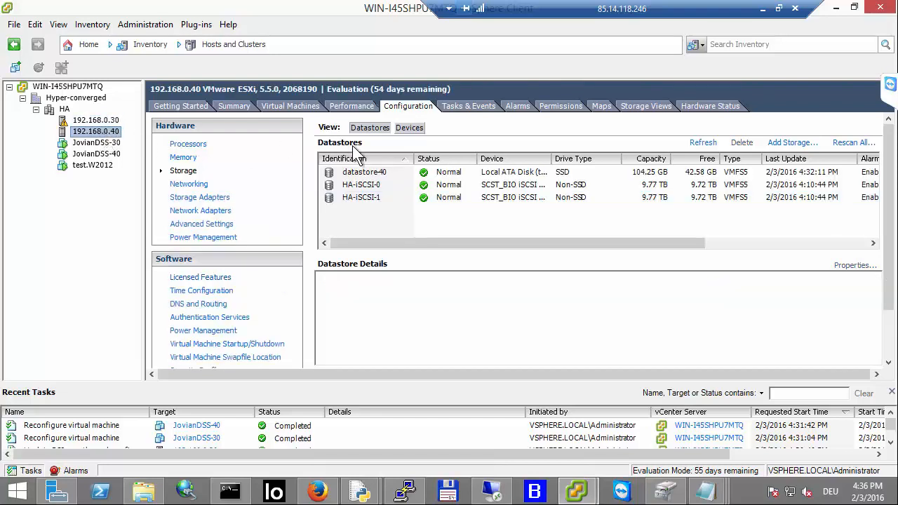
click(385, 173)
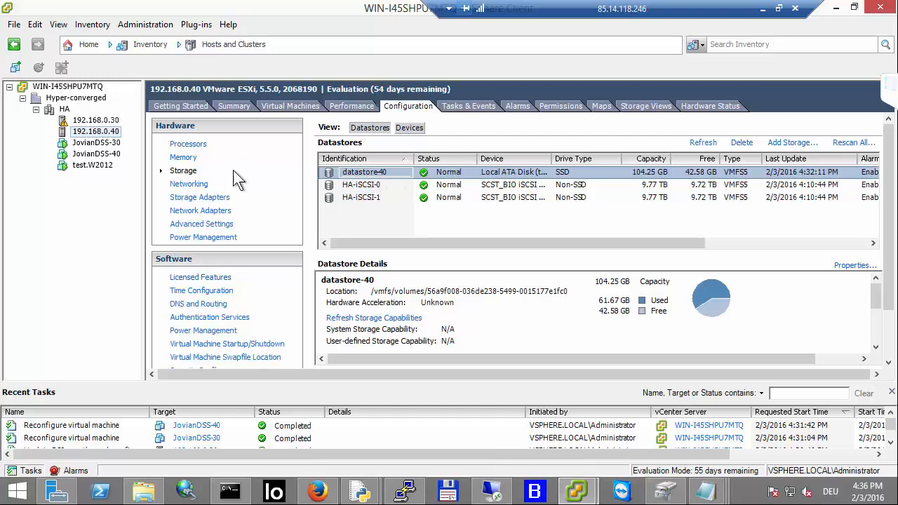
click(90, 128)
click(89, 120)
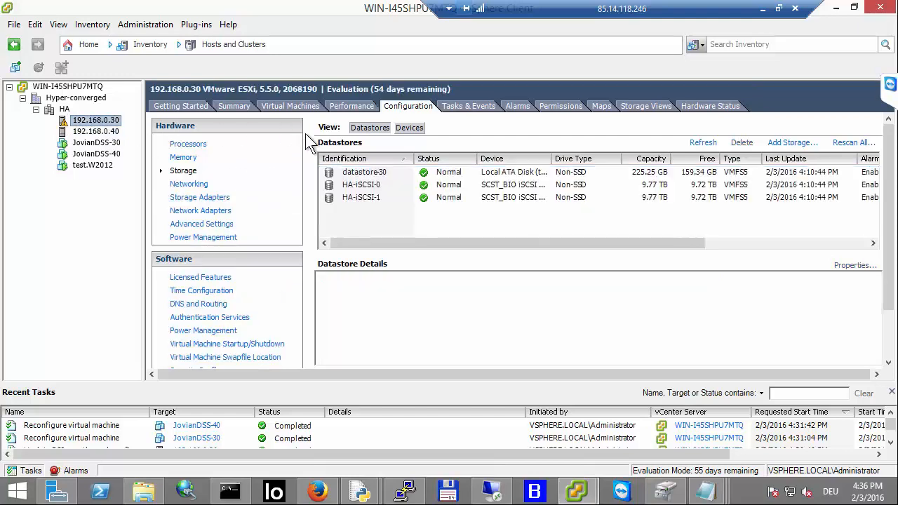
click(378, 175)
click(381, 185)
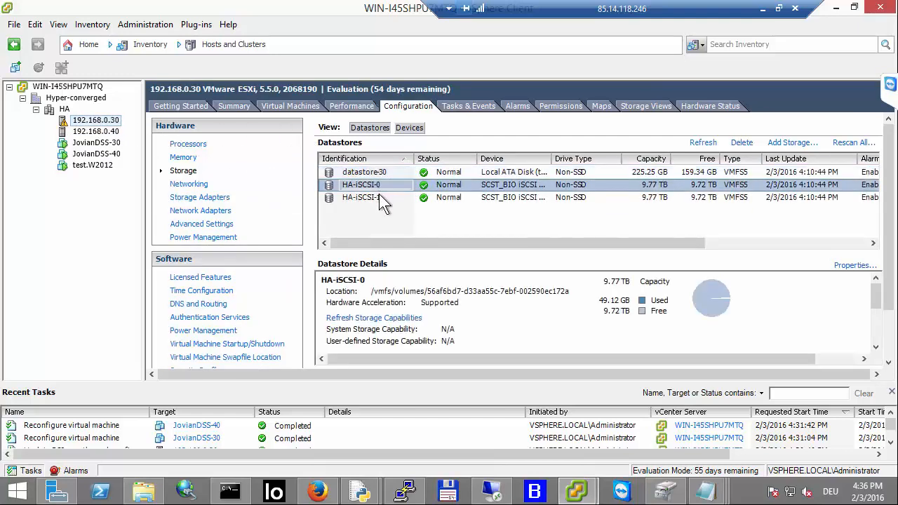
click(381, 195)
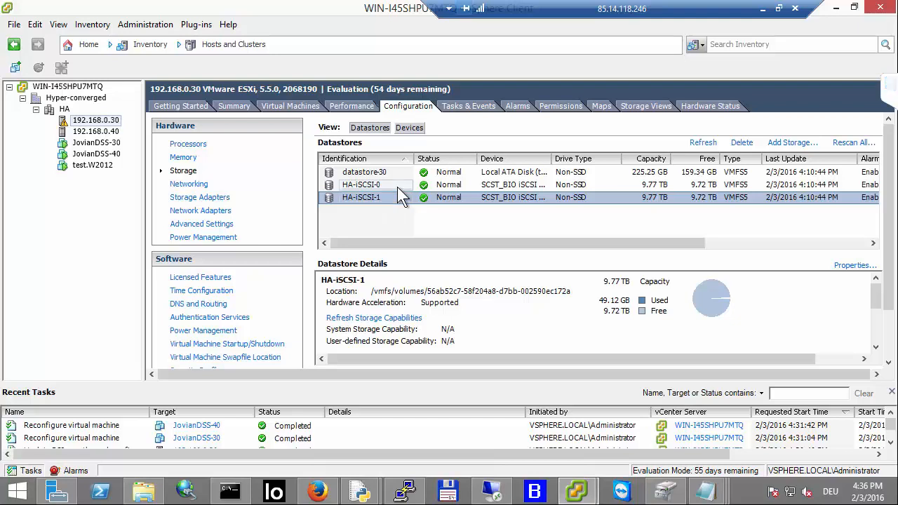
click(397, 187)
click(395, 190)
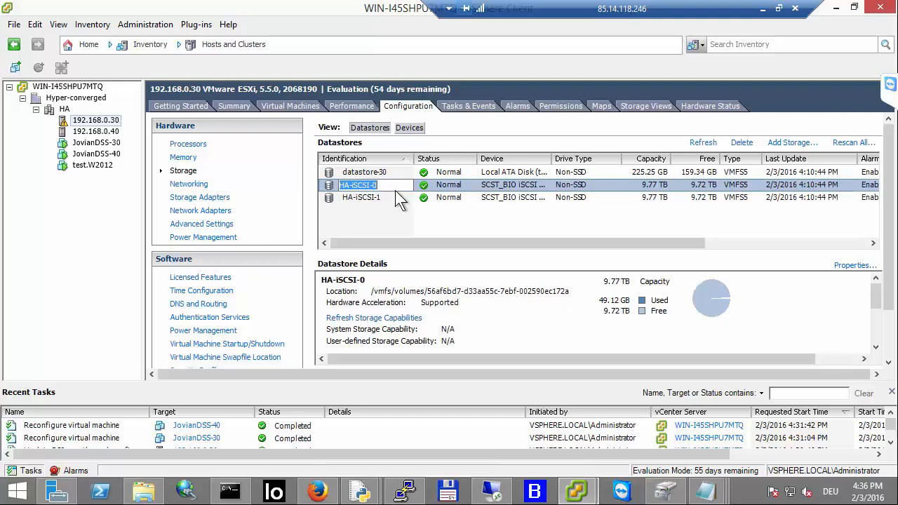
click(400, 193)
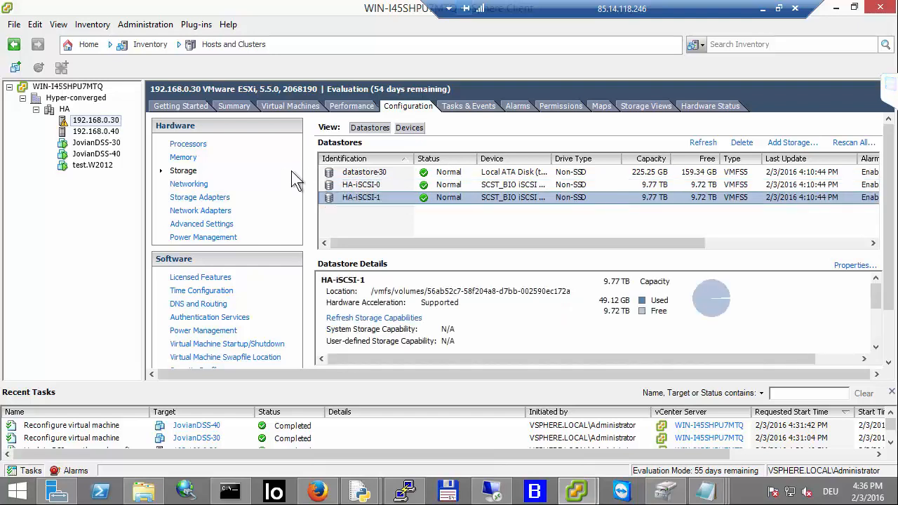
click(103, 164)
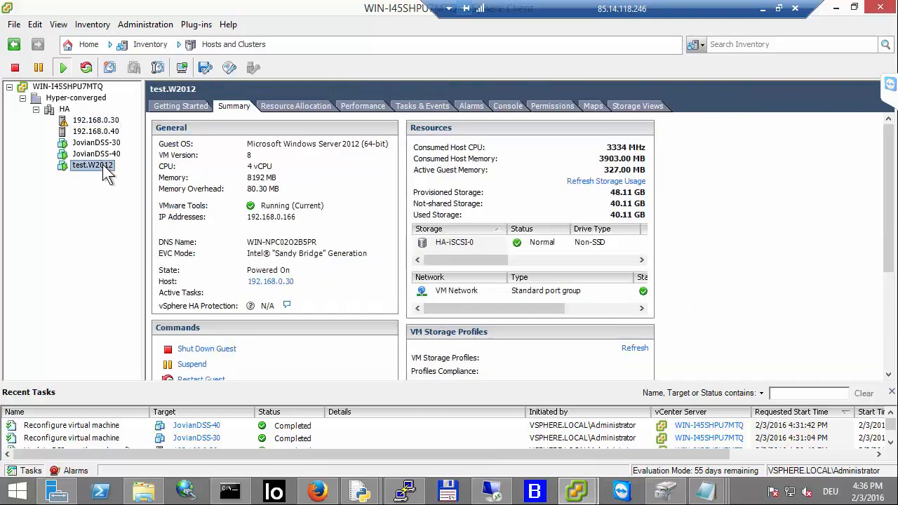
click(458, 244)
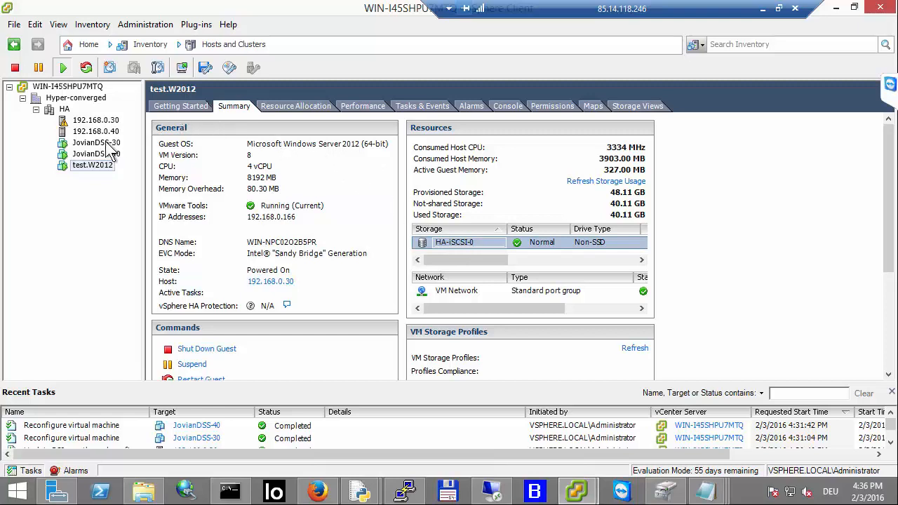
Step: Open the properties of host 192.168.0.30's iSCSI software adapter vmhba37 and review its static discovery targets
click(95, 120)
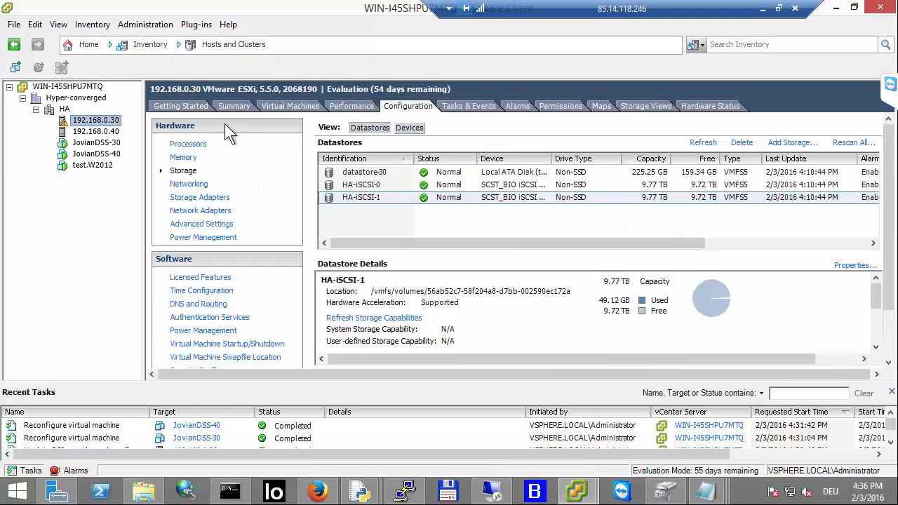
click(207, 198)
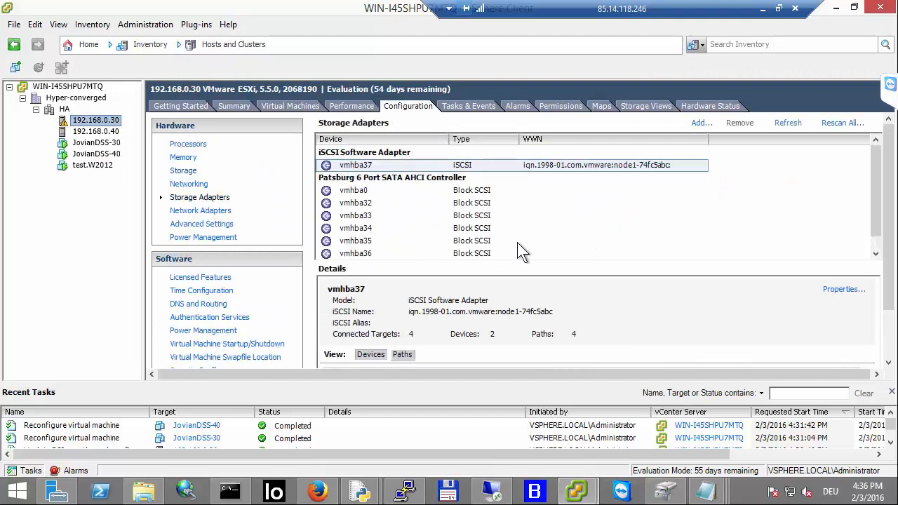
right_click(509, 161)
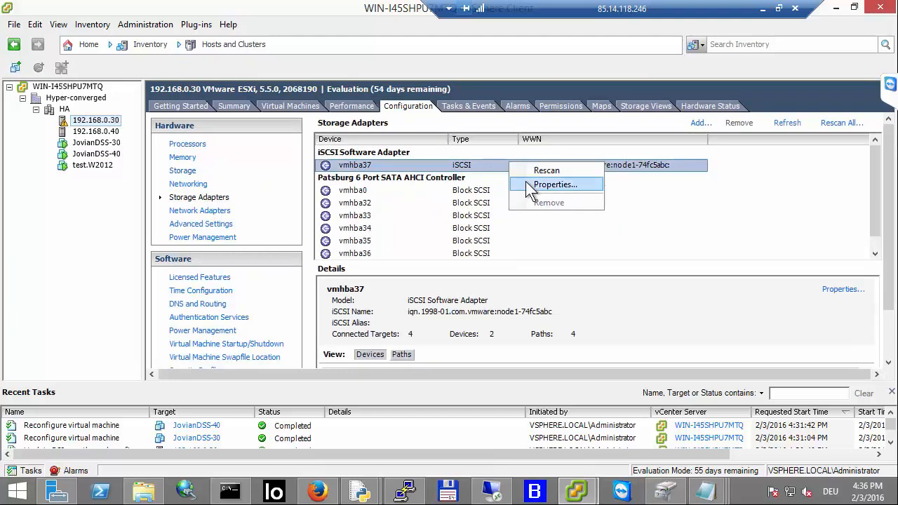
click(525, 182)
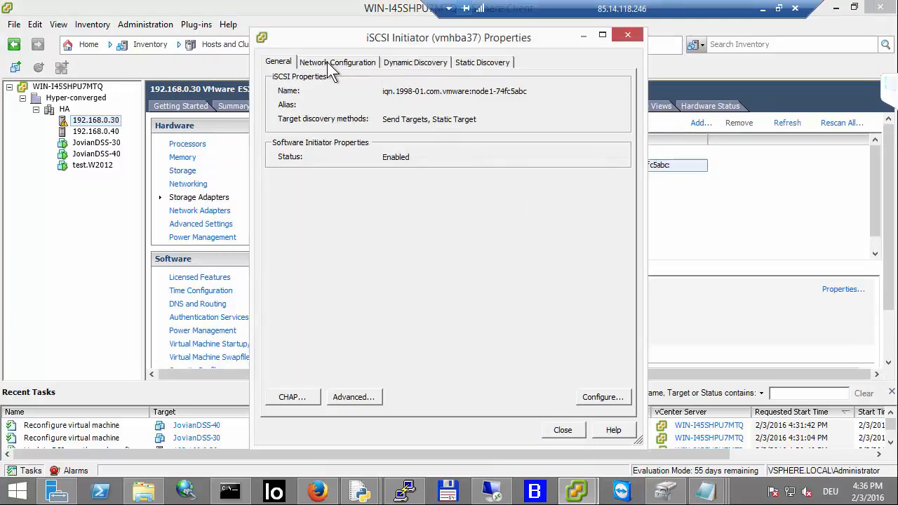
click(330, 62)
click(407, 61)
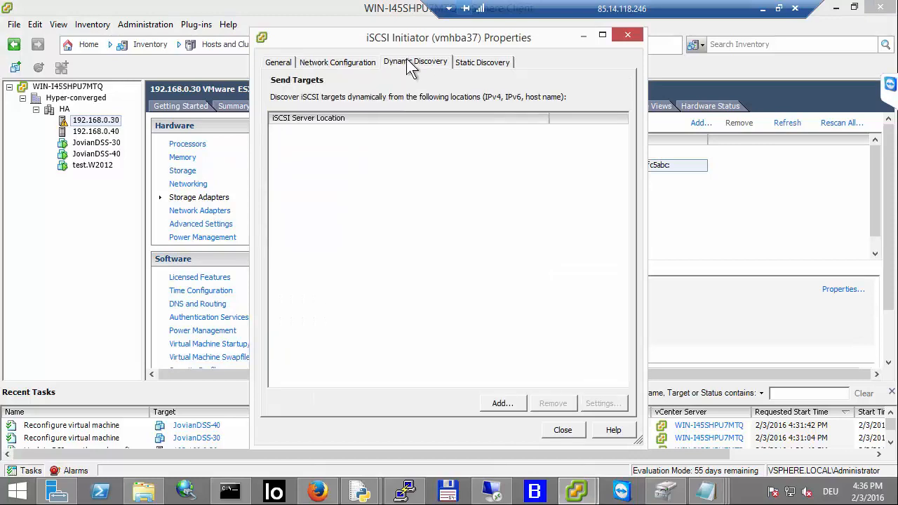
click(465, 64)
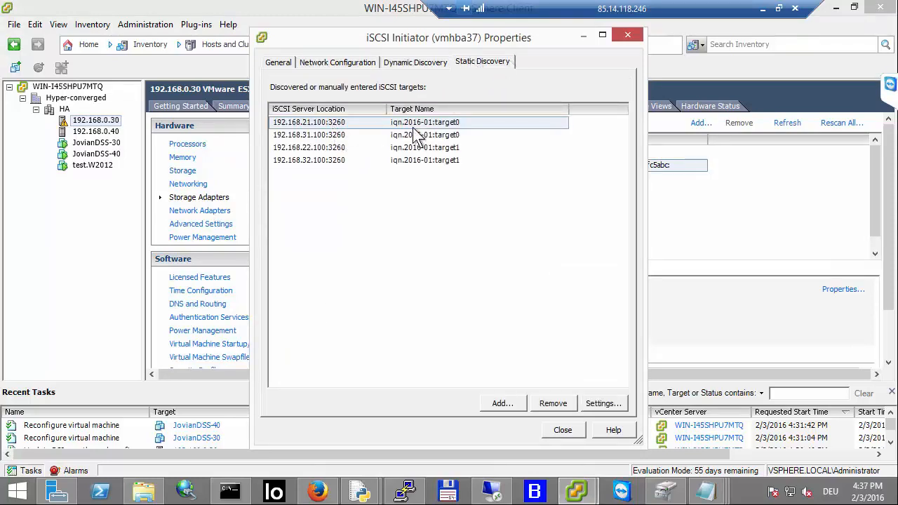
click(455, 123)
click(397, 135)
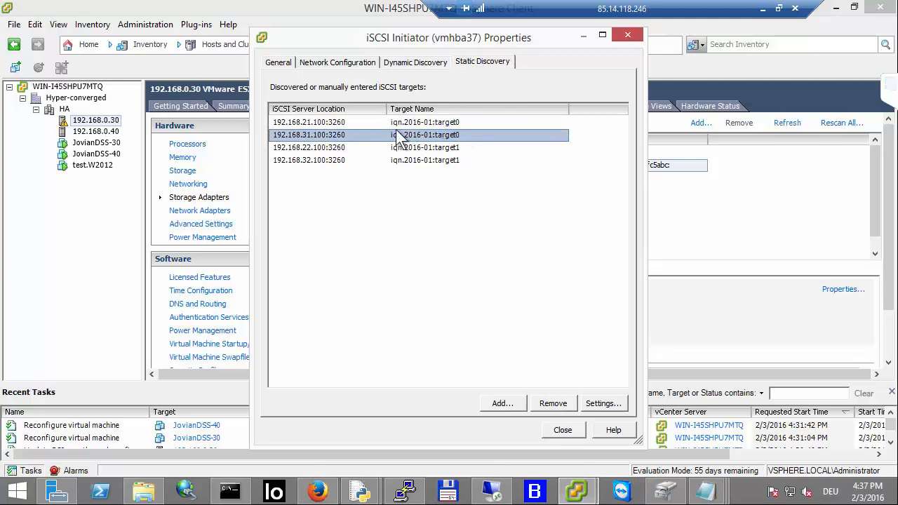
click(320, 124)
click(317, 136)
click(444, 149)
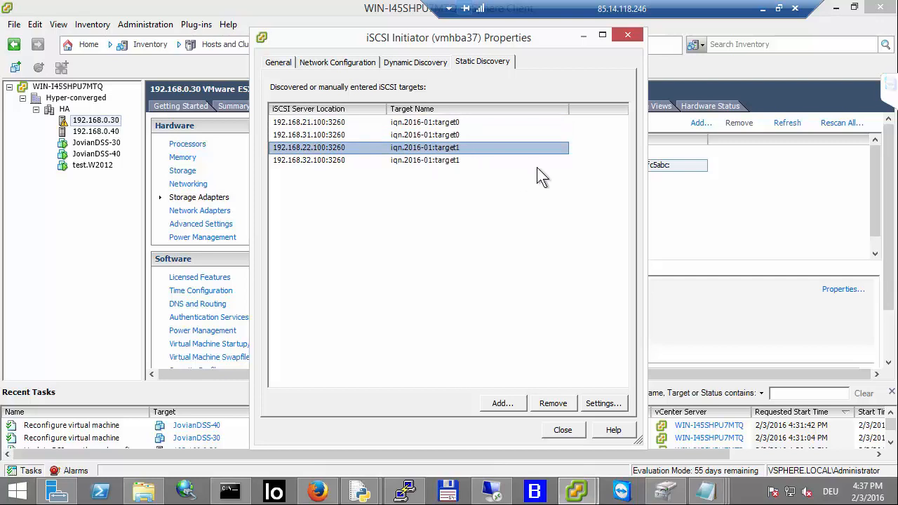
Step: Close the iSCSI initiator properties and review the iSCSI disks listed under adapter vmhba37's devices
click(312, 161)
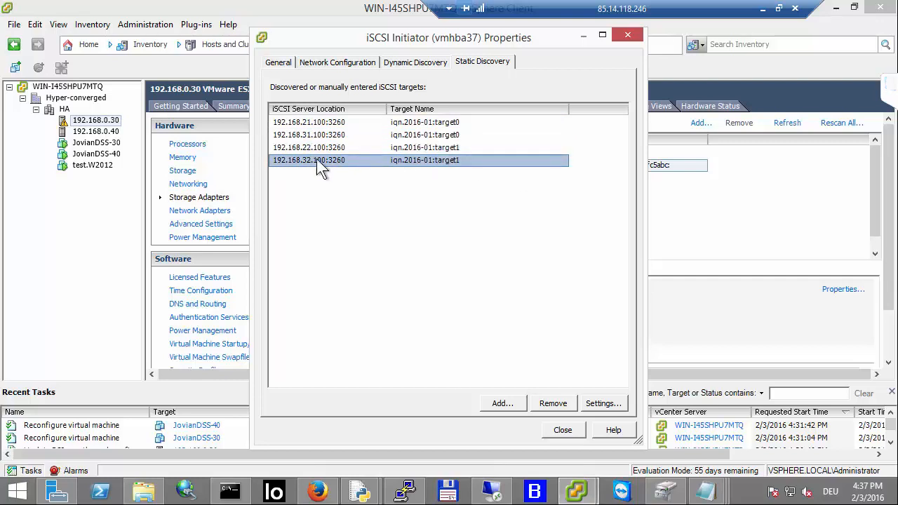
click(628, 36)
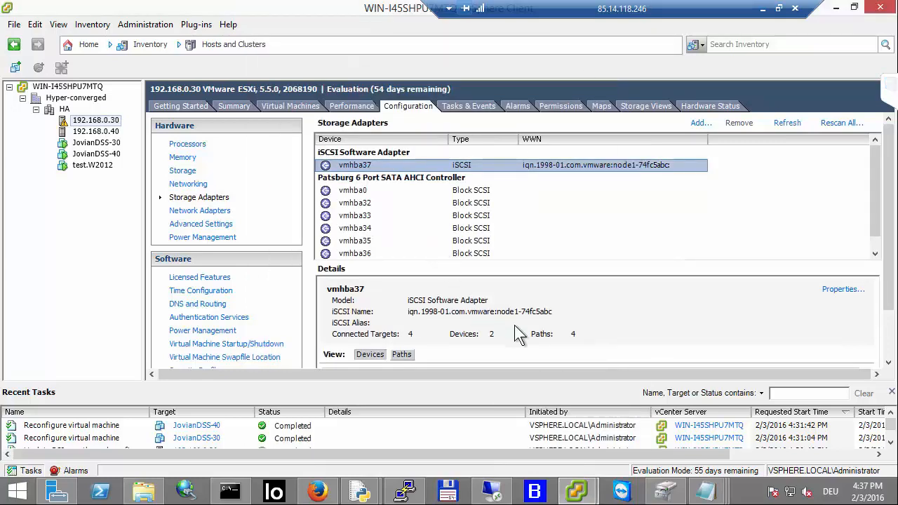
click(888, 363)
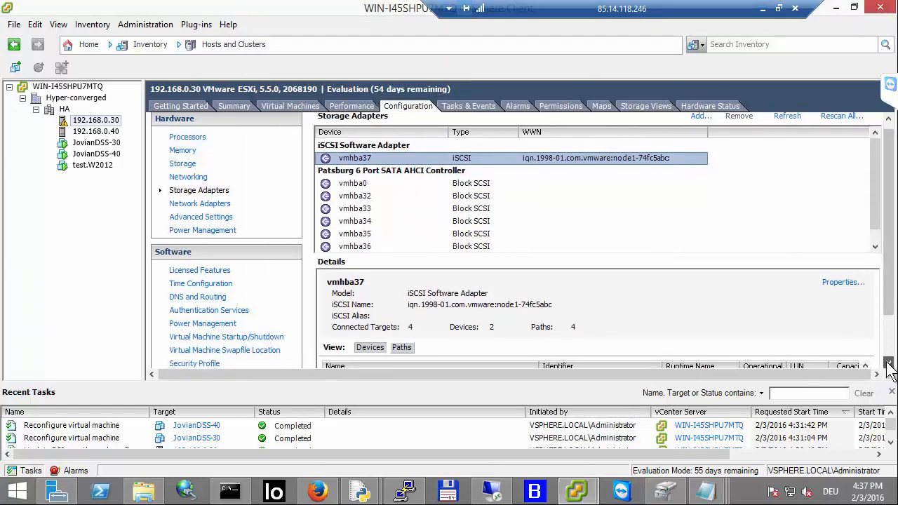
click(888, 363)
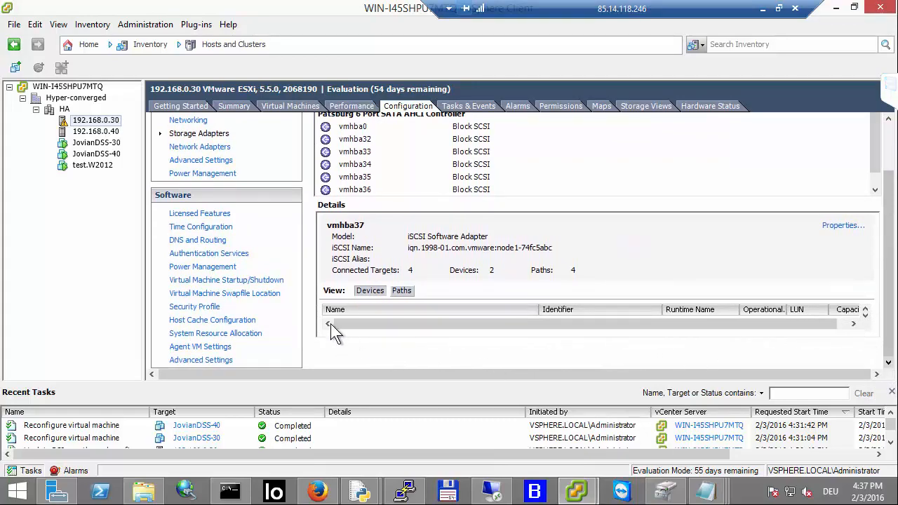
scroll(408, 338, up, 2)
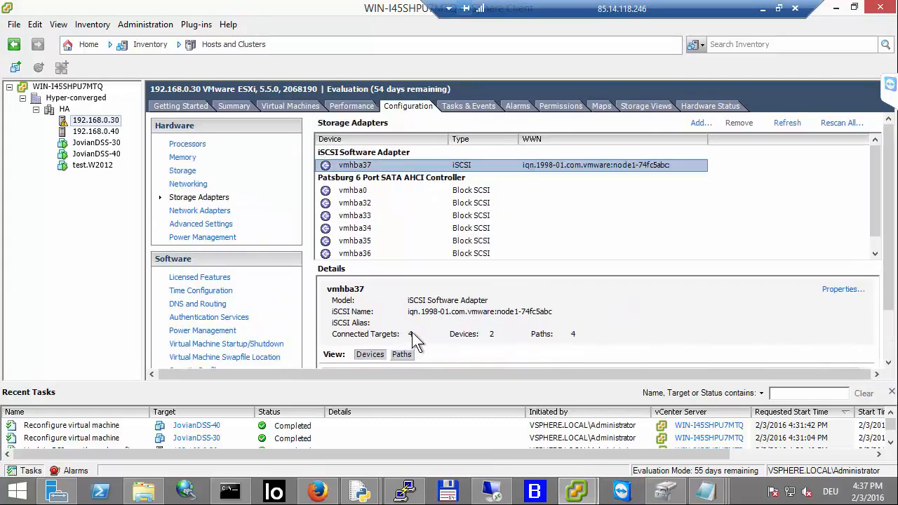
scroll(412, 332, down, 2)
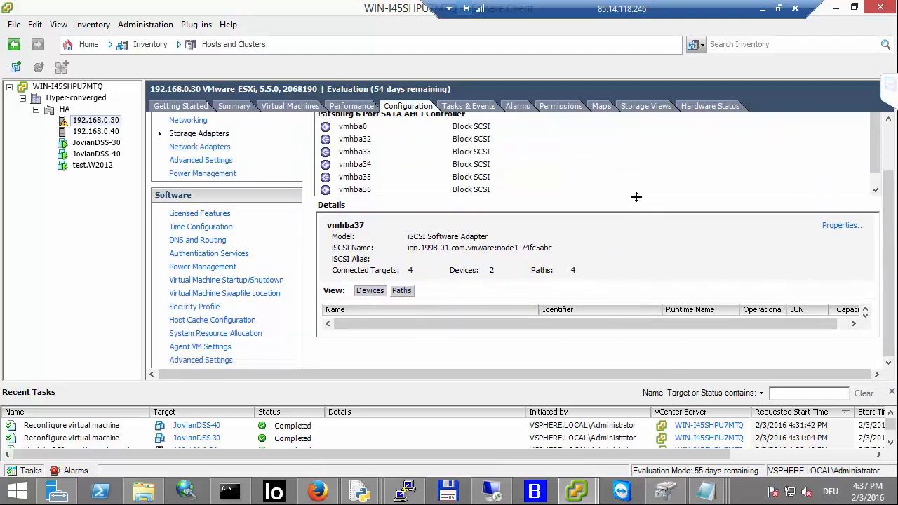
scroll(637, 199, up, 2)
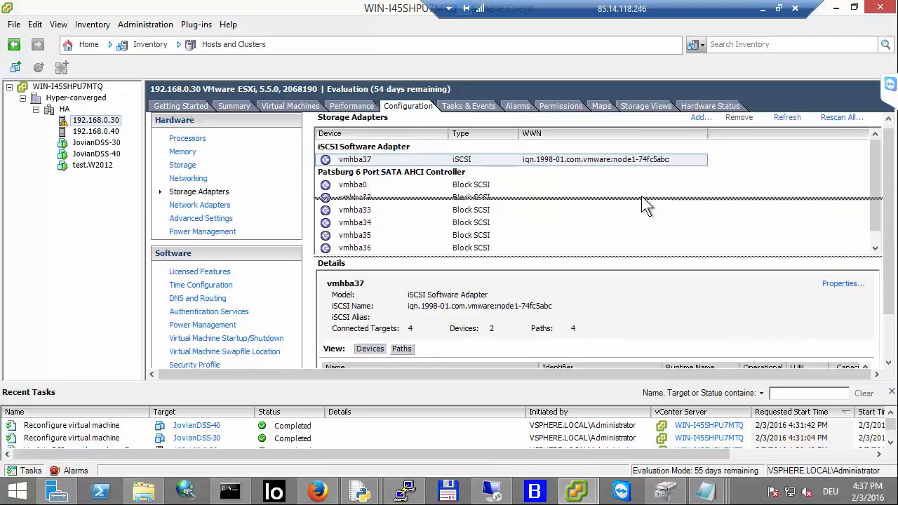
drag(641, 196, 645, 180)
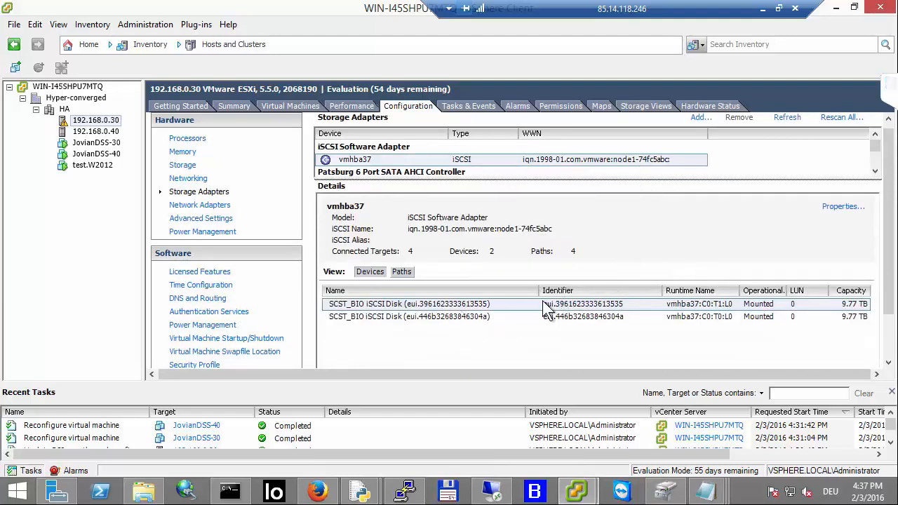
drag(537, 289, 512, 282)
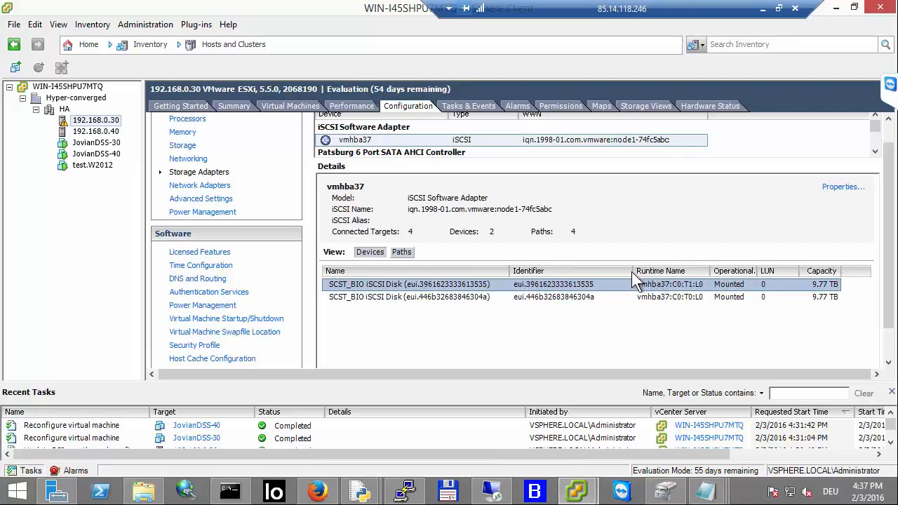
drag(634, 272, 616, 272)
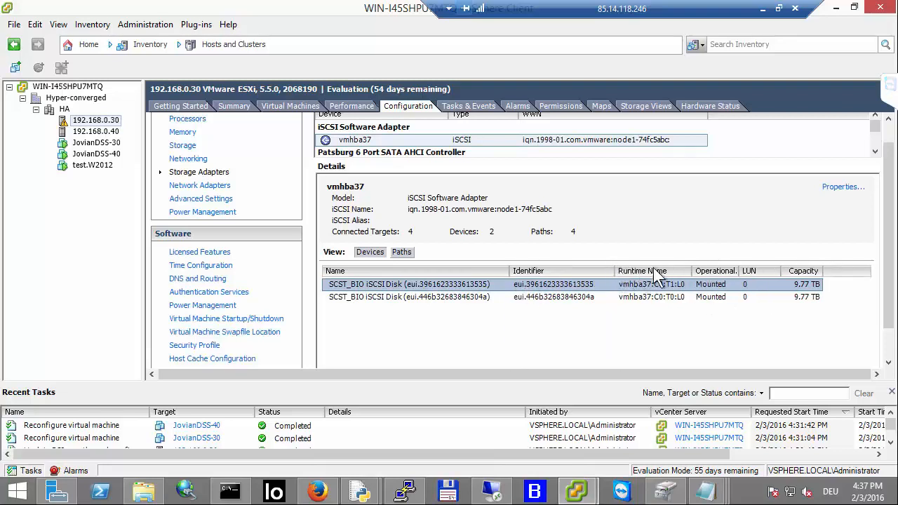
click(789, 297)
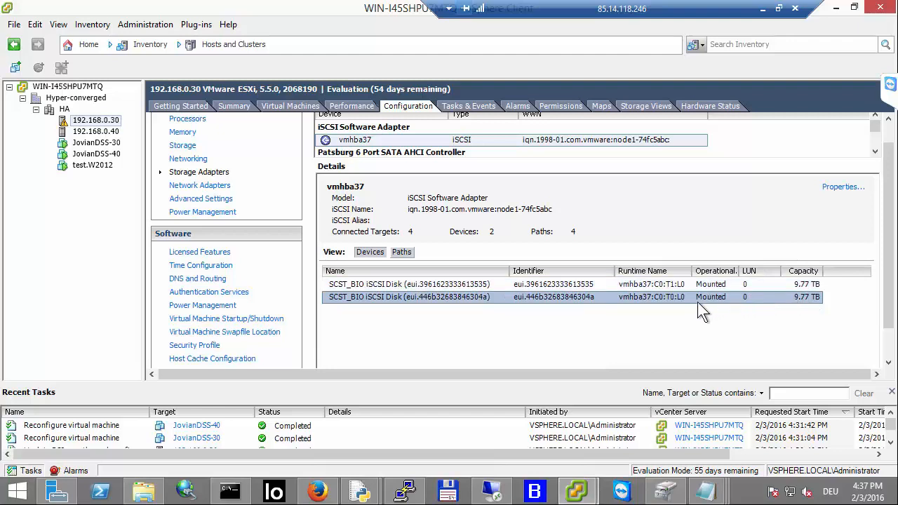
Step: Open Manage Paths for the disk eui.3961623333613535 and inspect both of its Round Robin paths, then close it
click(452, 286)
right_click(453, 286)
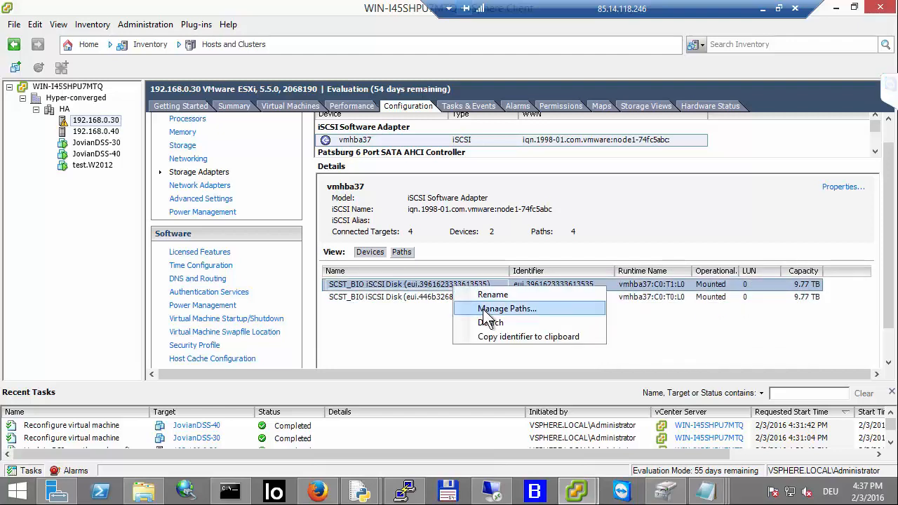
click(491, 307)
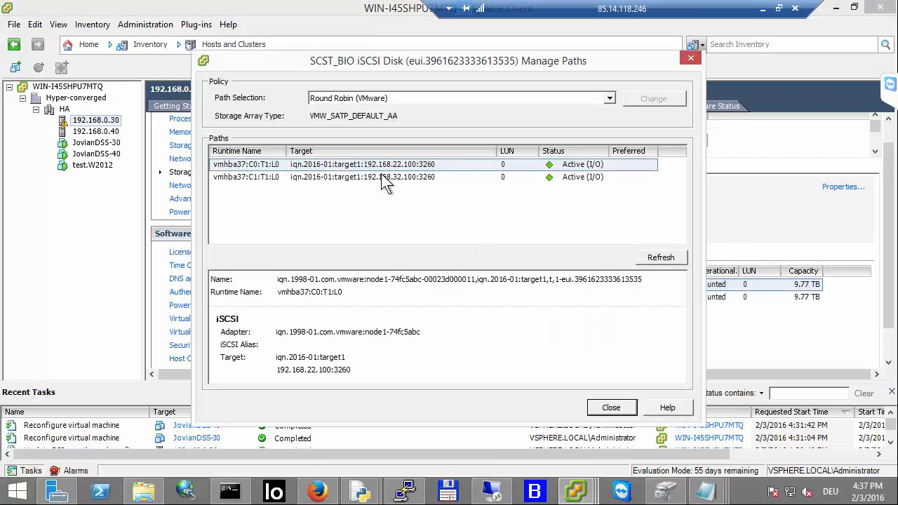
click(382, 170)
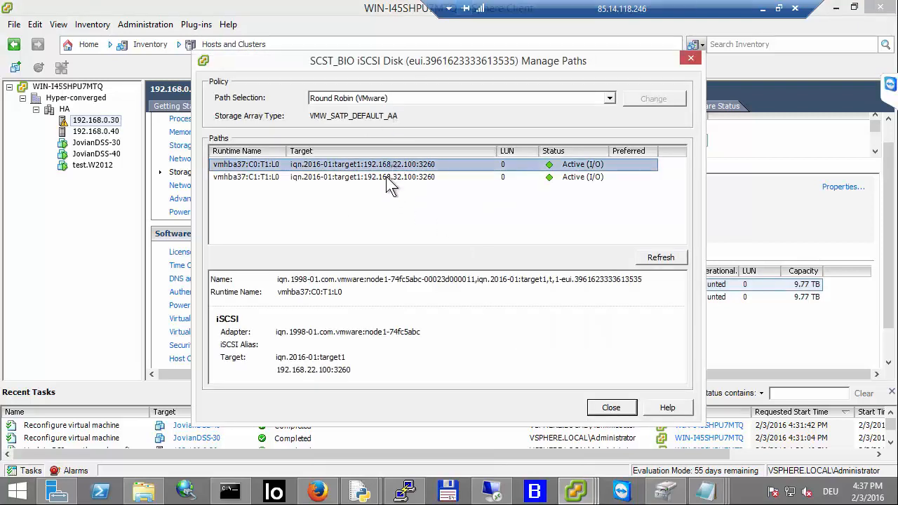
click(386, 177)
click(600, 413)
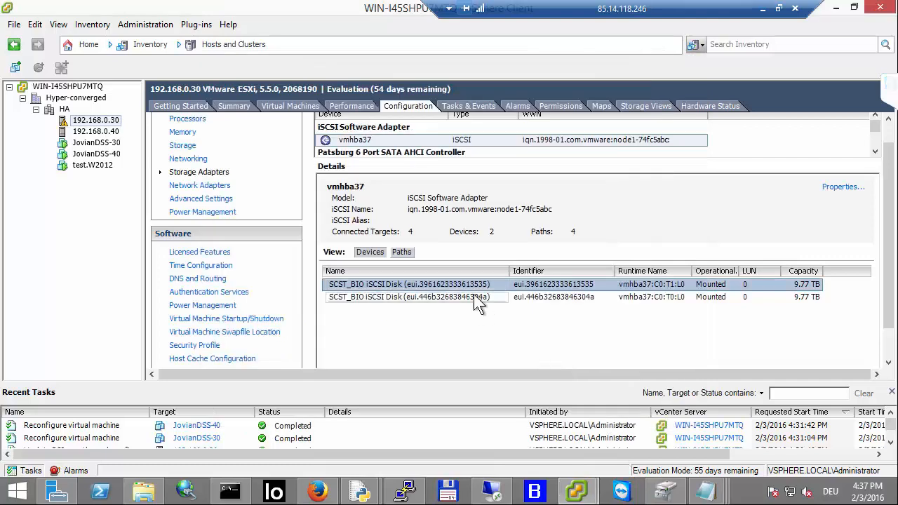
click(474, 294)
right_click(474, 294)
click(490, 316)
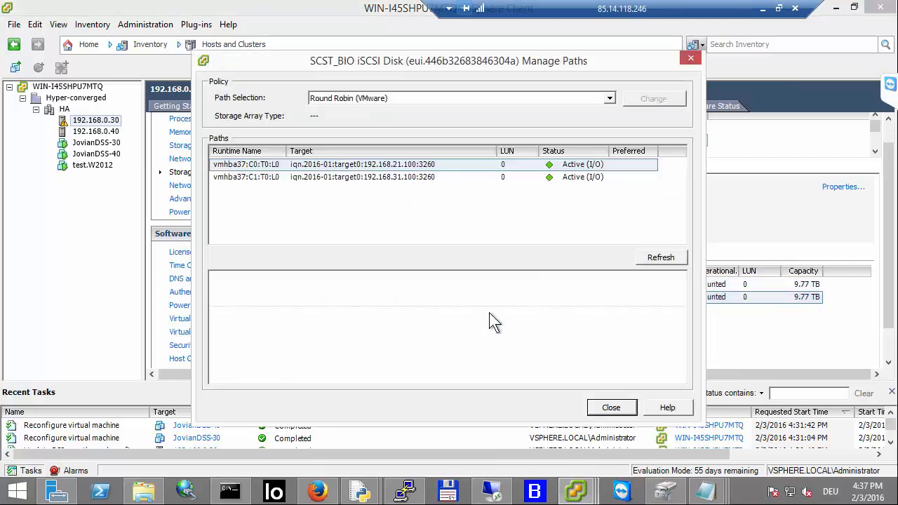
click(406, 167)
click(410, 179)
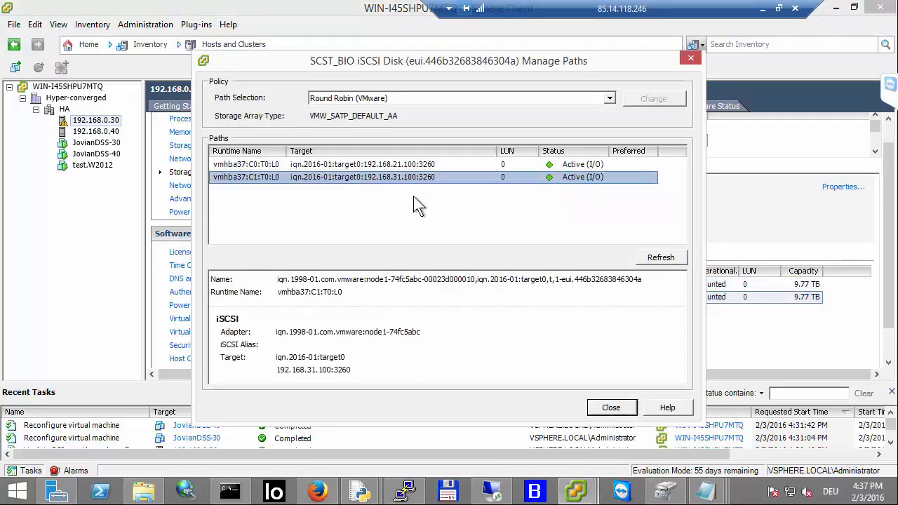
click(613, 410)
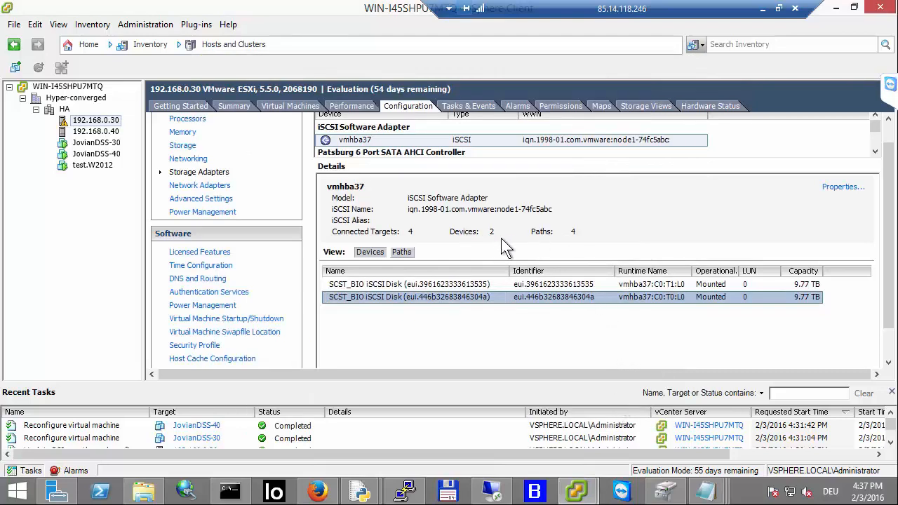
Step: Select the test.W2012 VM and check its summary and the datastore it runs on
scroll(579, 235, up, 1)
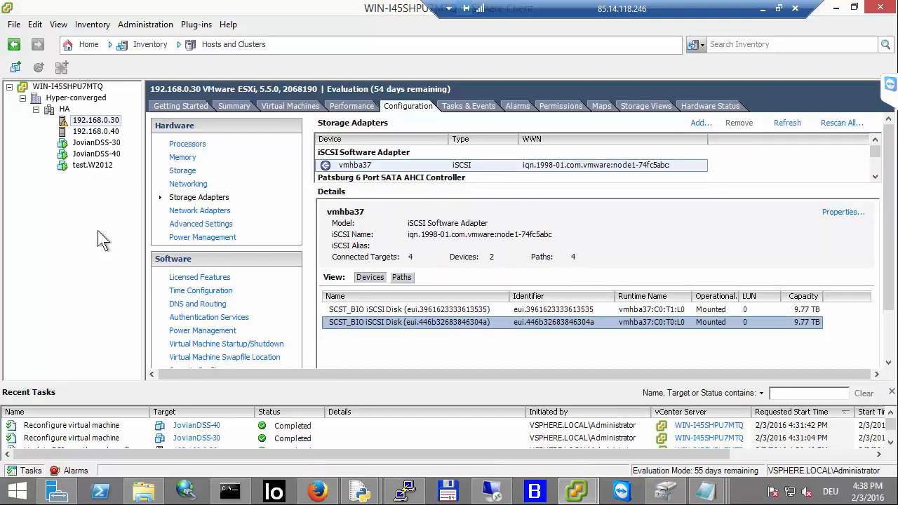
click(85, 164)
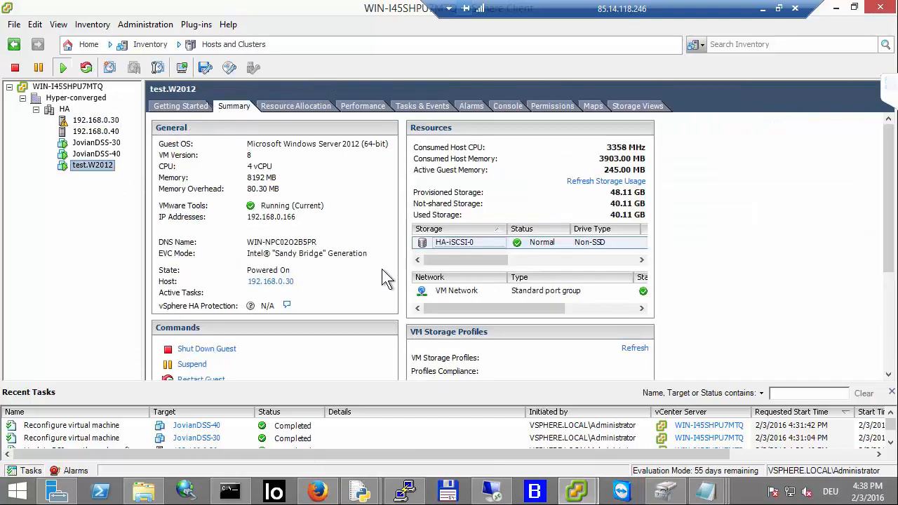
click(472, 244)
click(469, 256)
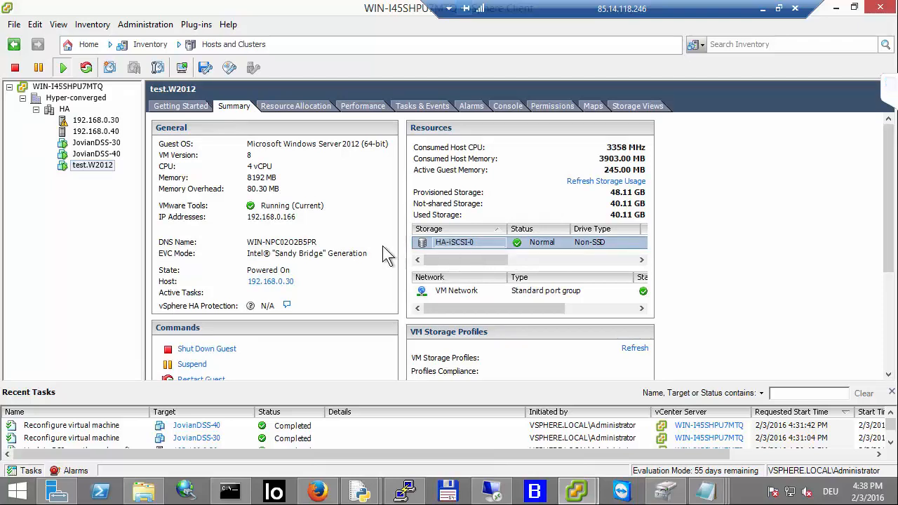
Step: On node-32's storage page, review the pools and move Pool-0 to the partner node, confirming the move
click(319, 491)
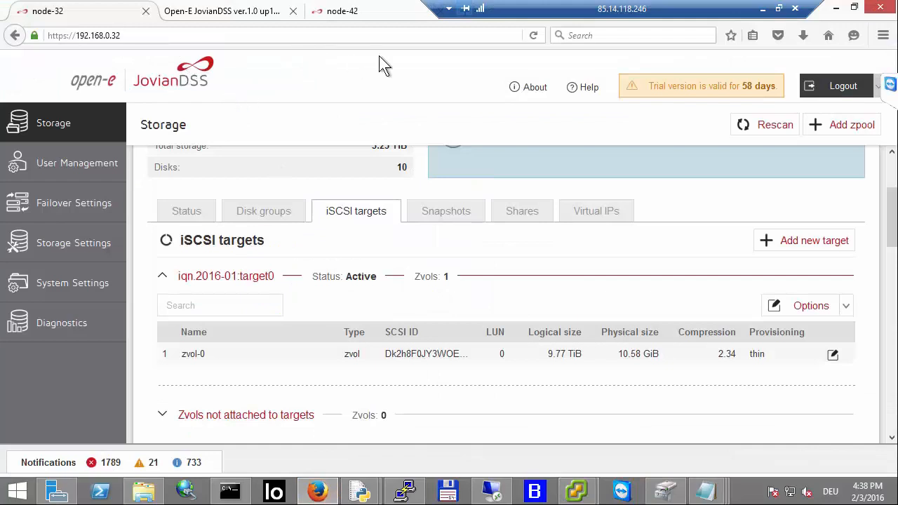
scroll(319, 196, up, 3)
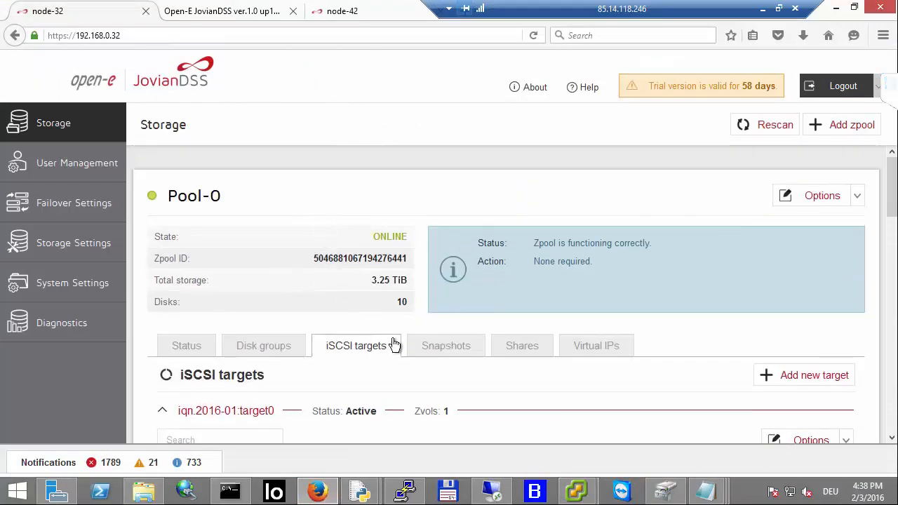
scroll(428, 280, down, 2)
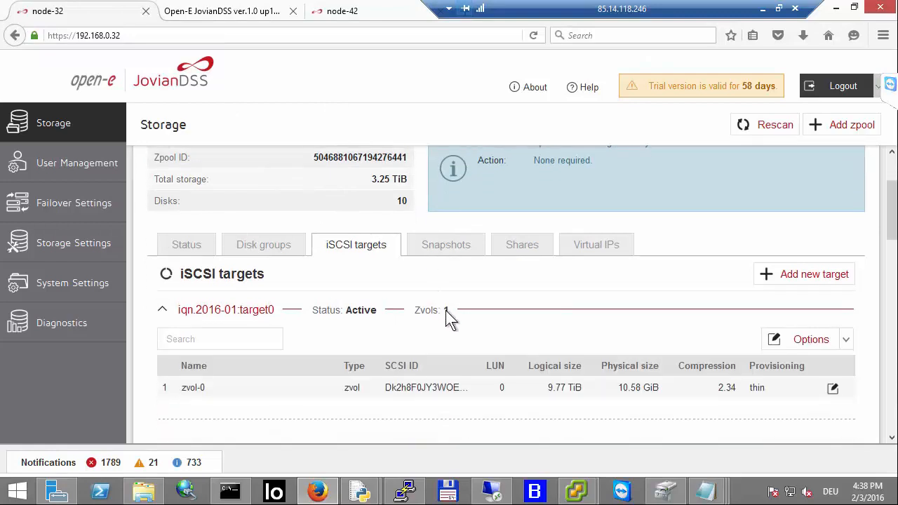
scroll(477, 342, down, 3)
scroll(501, 355, down, 5)
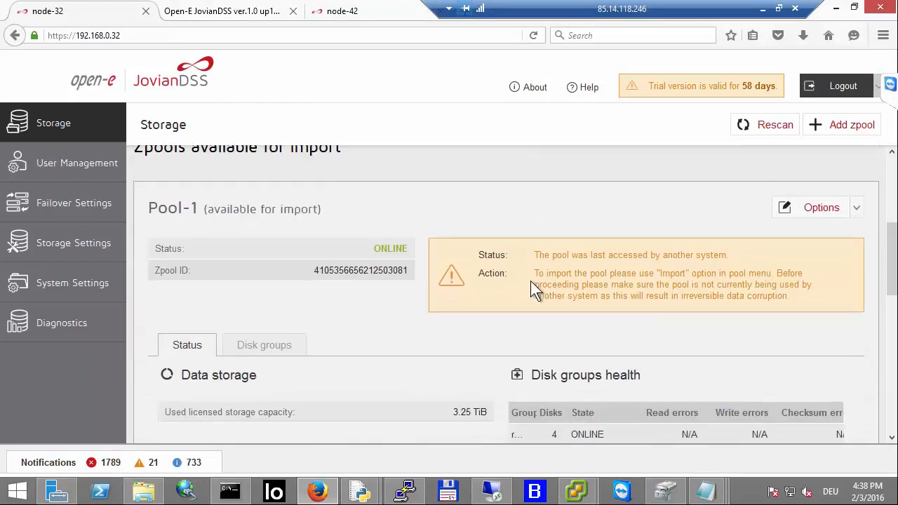
scroll(531, 284, up, 5)
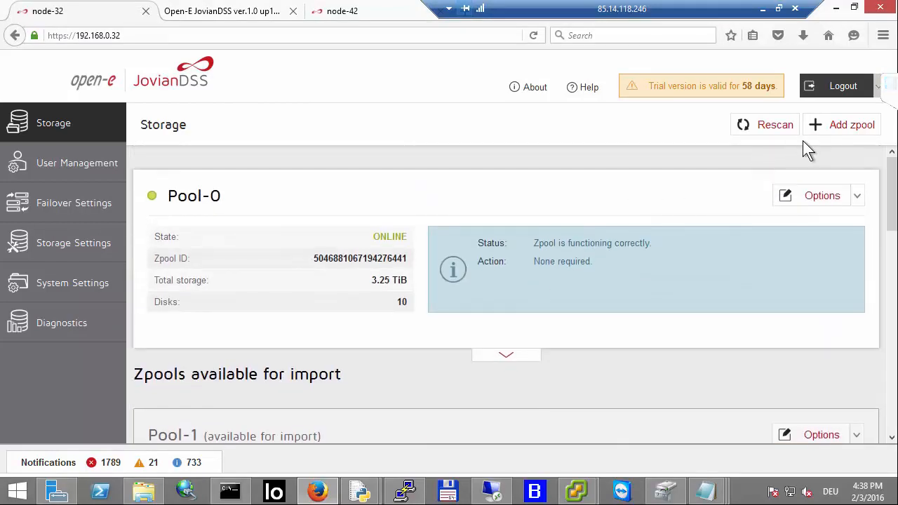
click(854, 199)
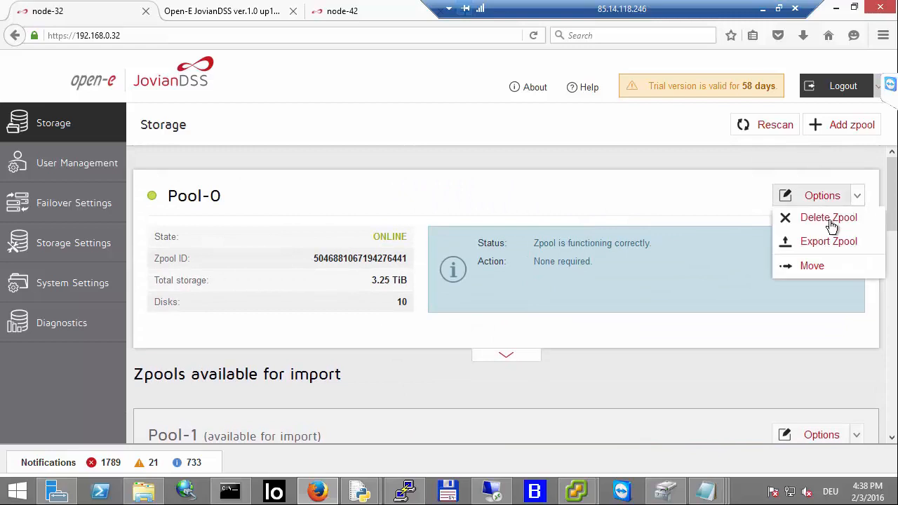
click(800, 275)
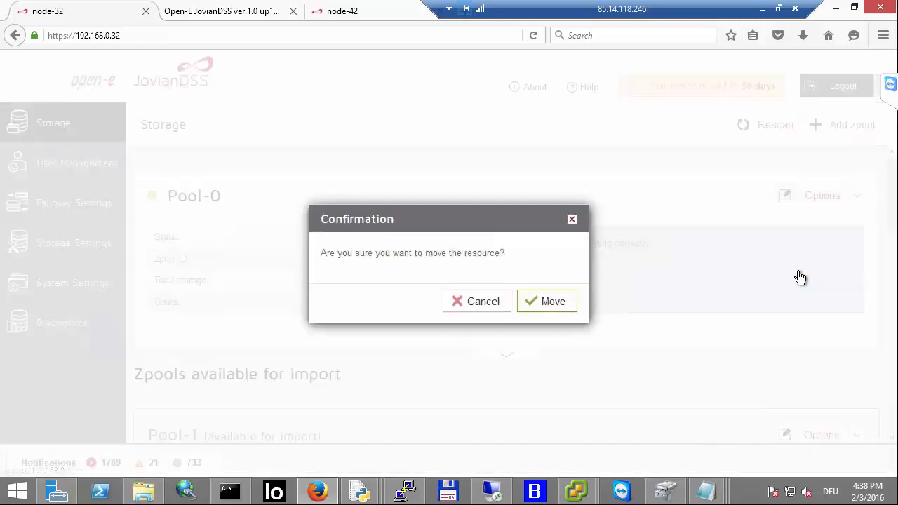
click(535, 300)
Step: In Iometer on the test VM, set the gauge range to 30000 and enable Show Trace
click(373, 12)
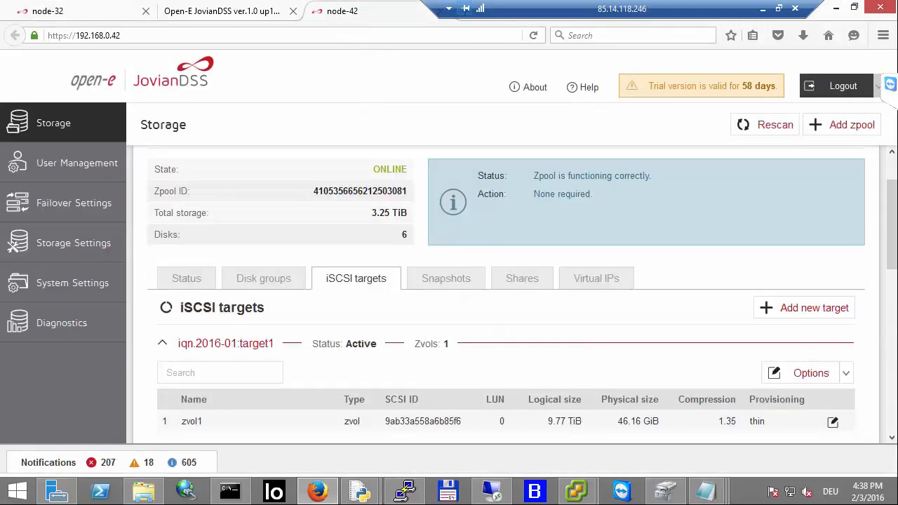
click(490, 494)
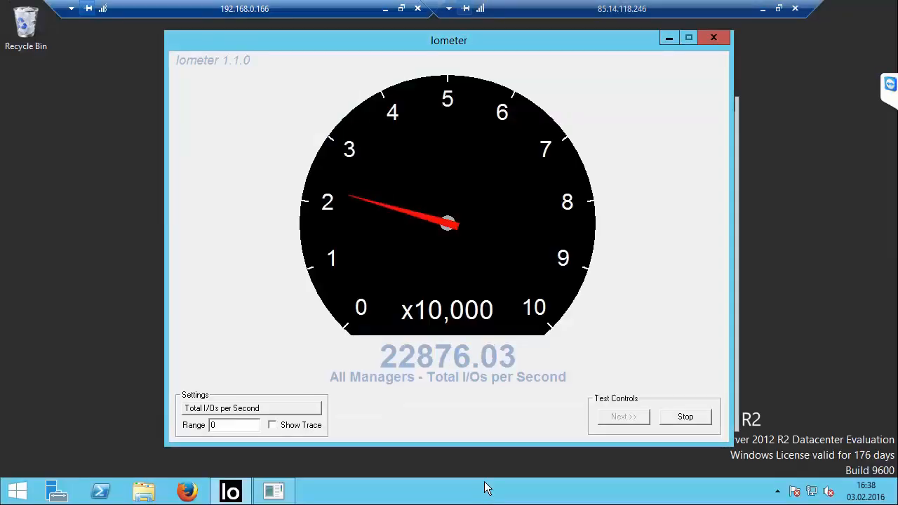
click(223, 425)
key(BackSpace)
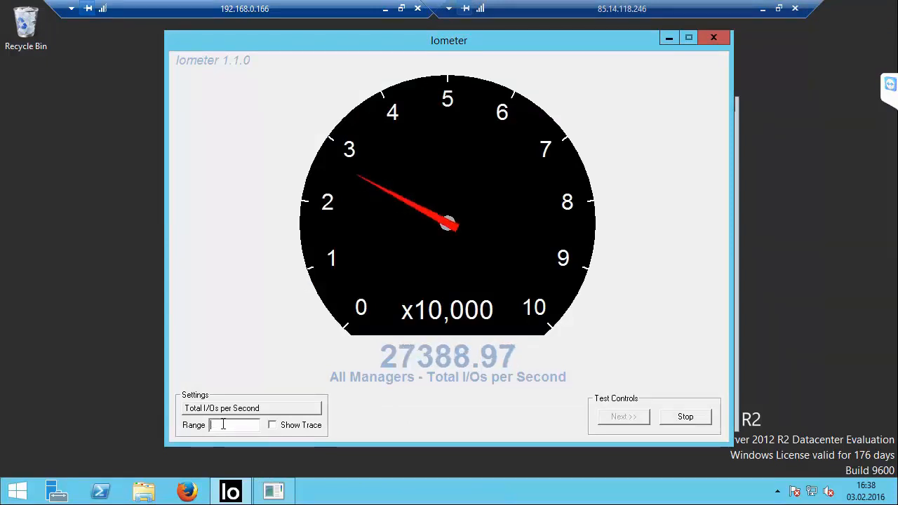
text(30000)
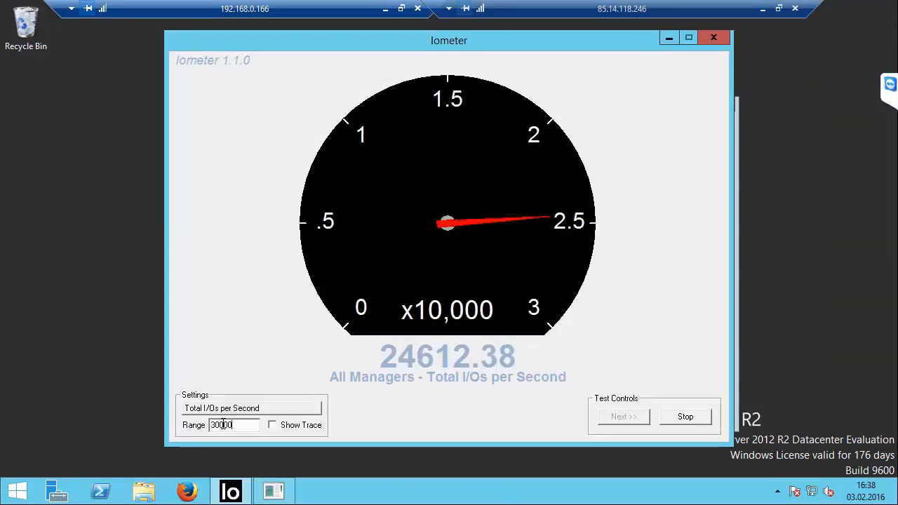
click(273, 425)
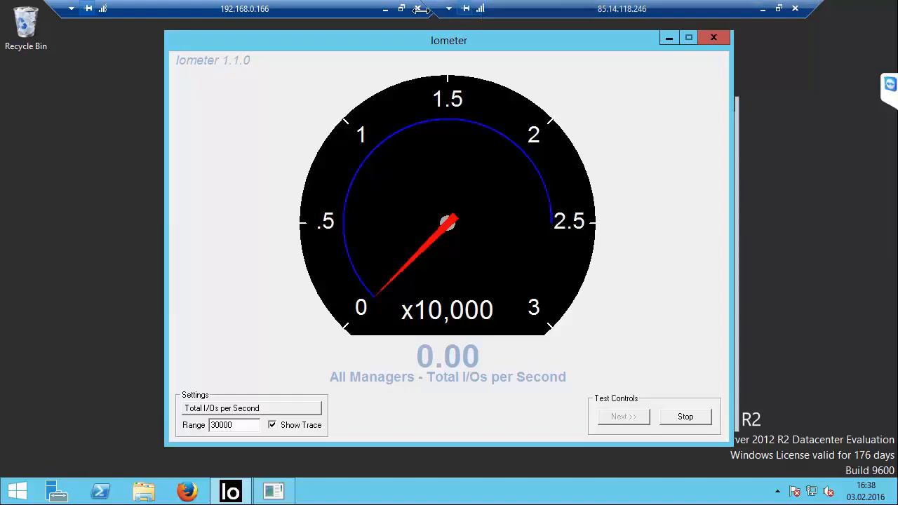
Step: Check Pool-1's status on node-42's storage page
click(385, 9)
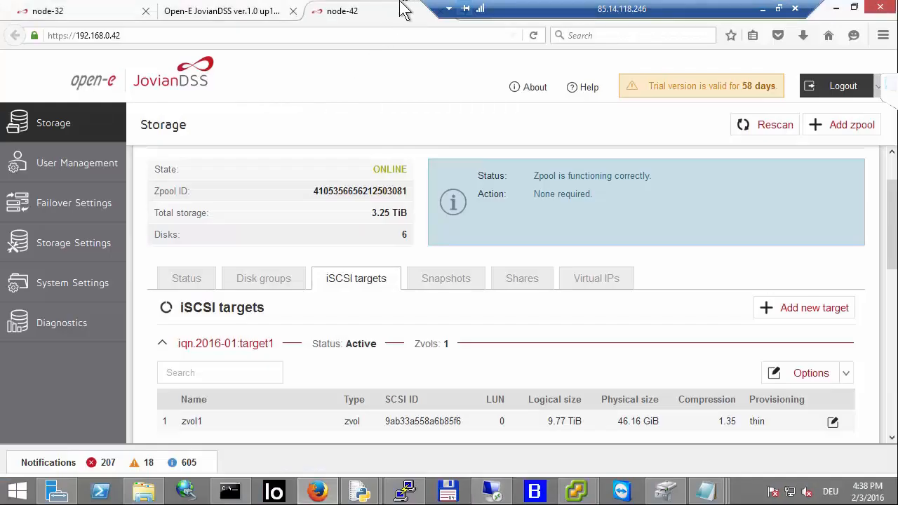
scroll(393, 189, up, 2)
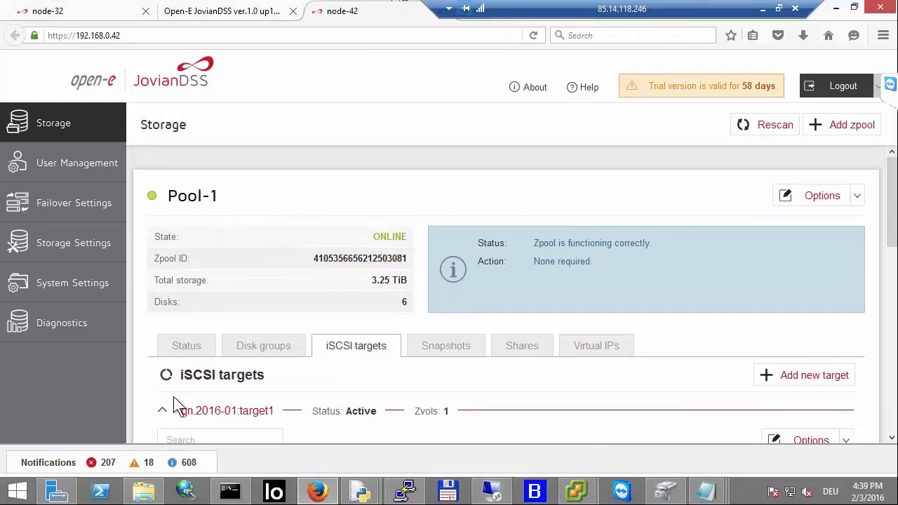
Step: Review the pools on node-42's storage page and check the I/O rate in Iometer on the test VM
scroll(515, 346, down, 4)
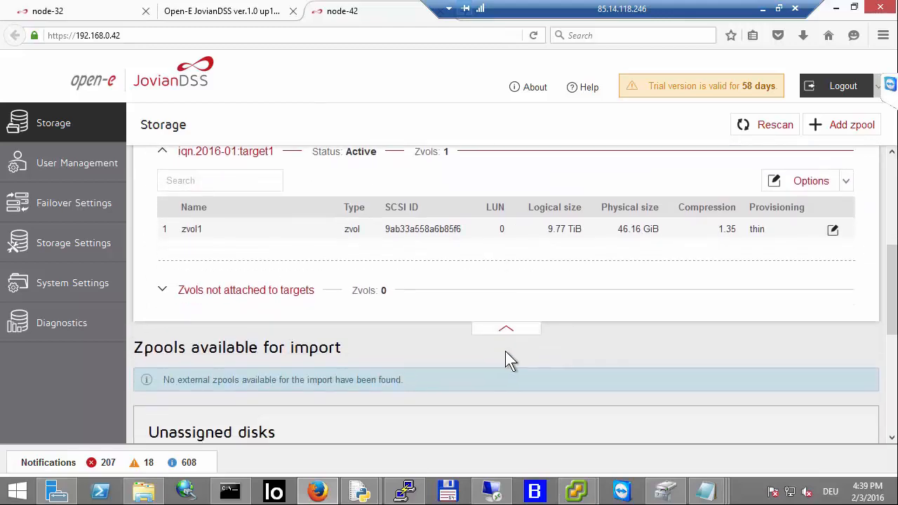
scroll(510, 336, up, 3)
scroll(507, 362, down, 4)
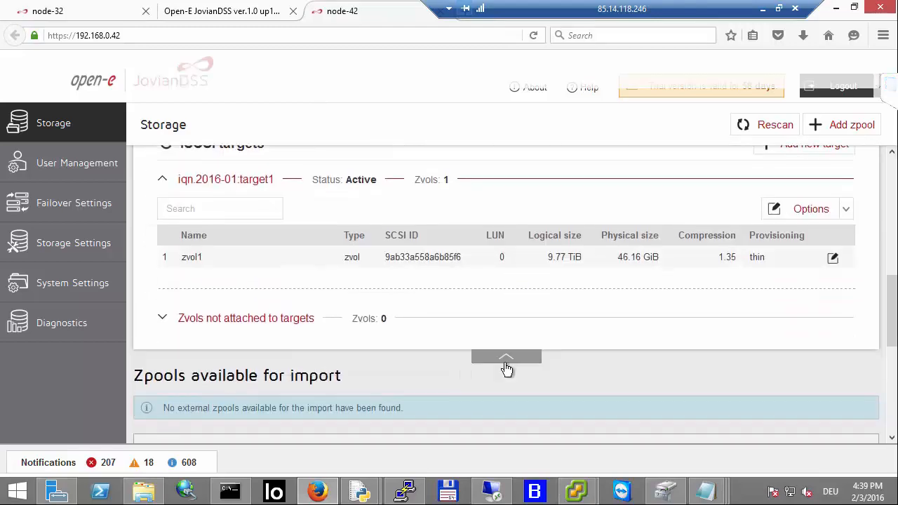
click(505, 358)
scroll(481, 291, up, 5)
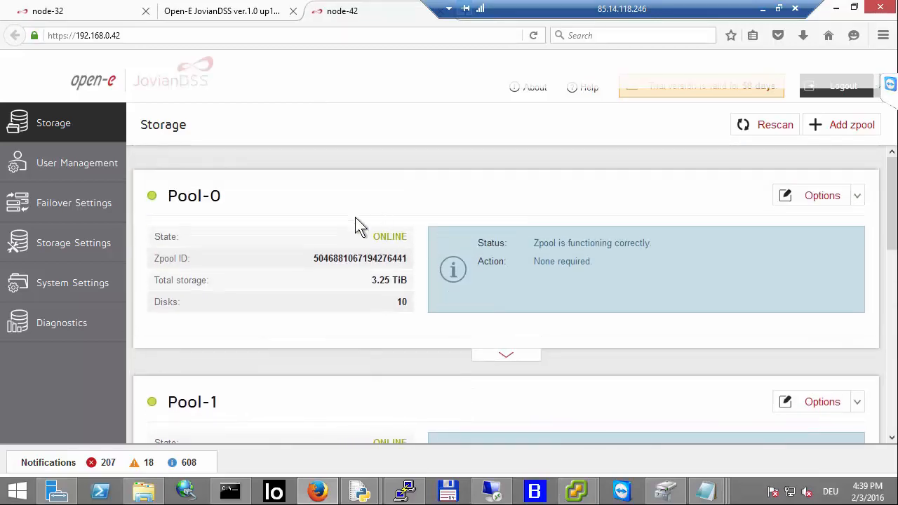
click(497, 493)
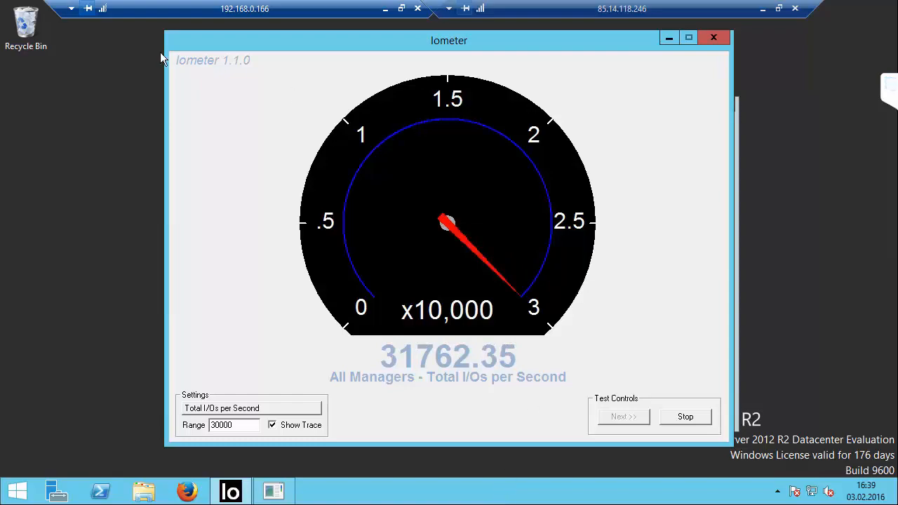
click(385, 9)
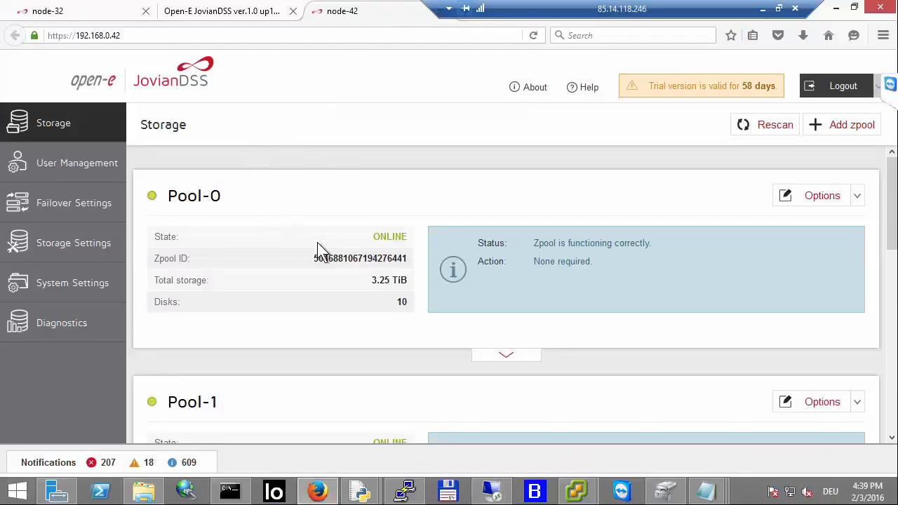
Step: On node-42's storage page, move Pool-0 back to the partner node, confirming the move
scroll(317, 260, down, 3)
scroll(323, 275, up, 3)
scroll(379, 268, down, 1)
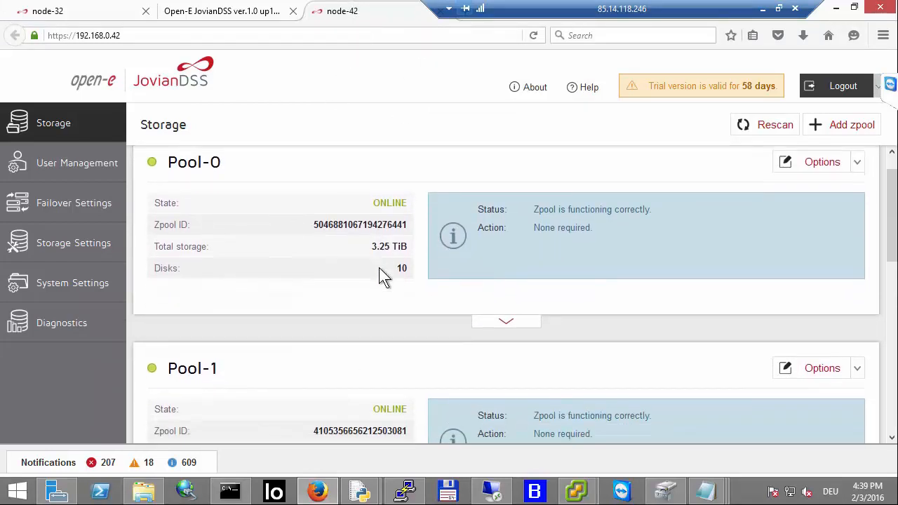
scroll(384, 275, up, 1)
click(859, 196)
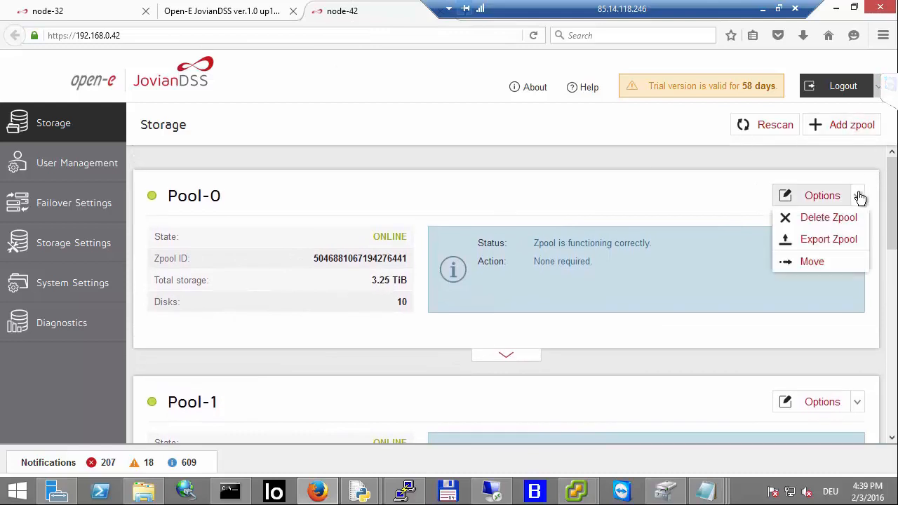
click(812, 262)
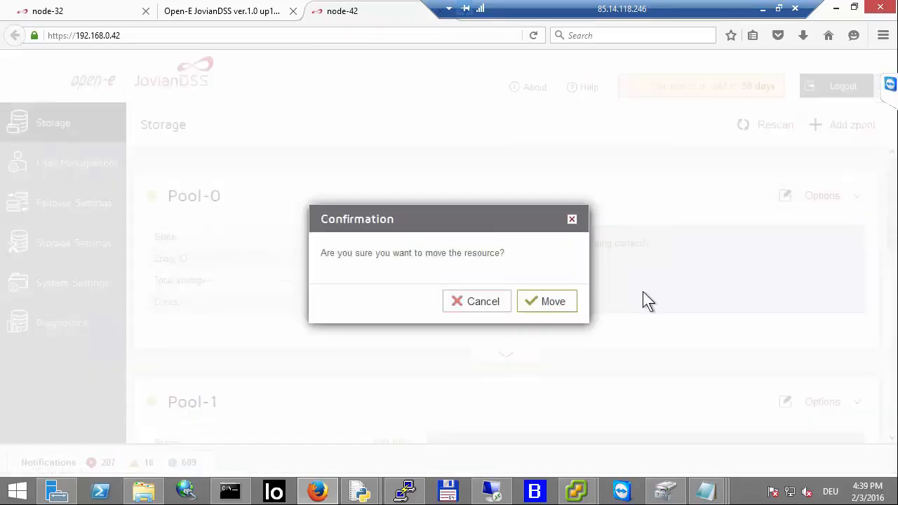
click(565, 309)
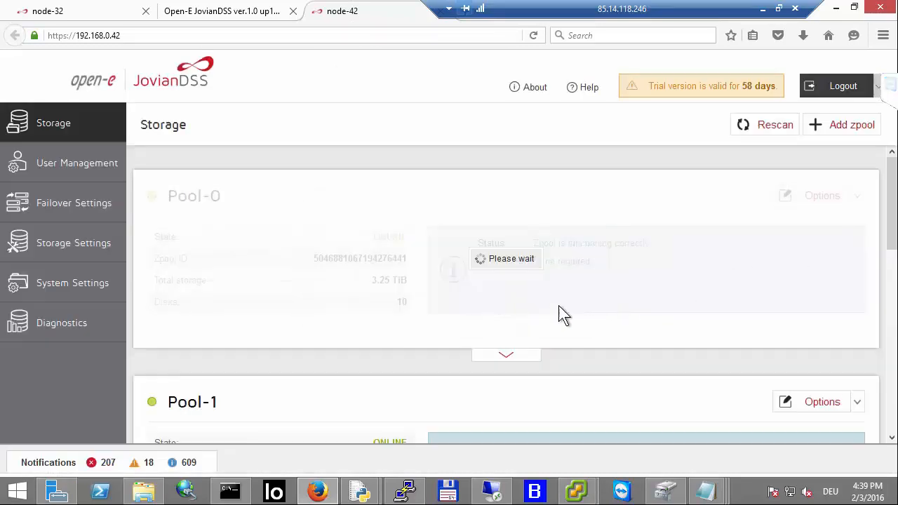
Step: Watch the Iometer I/O rate on the test VM while the pool moves
click(491, 491)
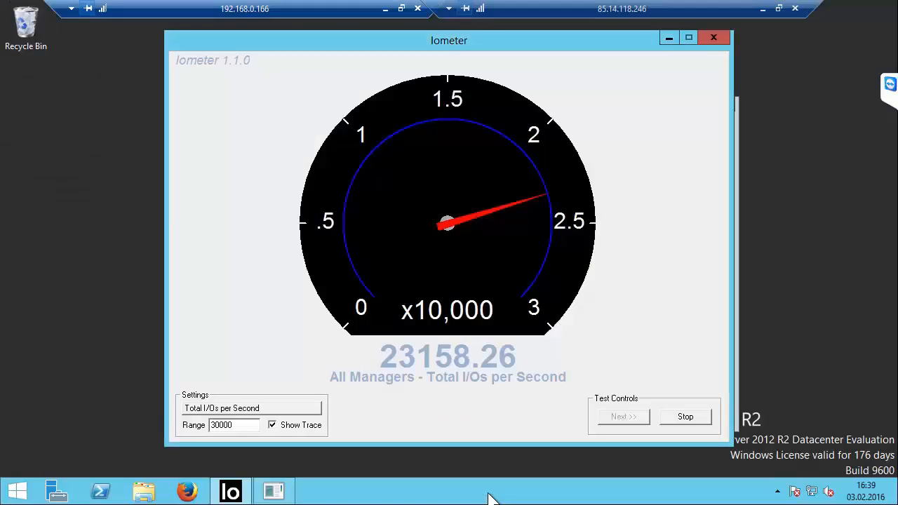
click(305, 428)
click(305, 428)
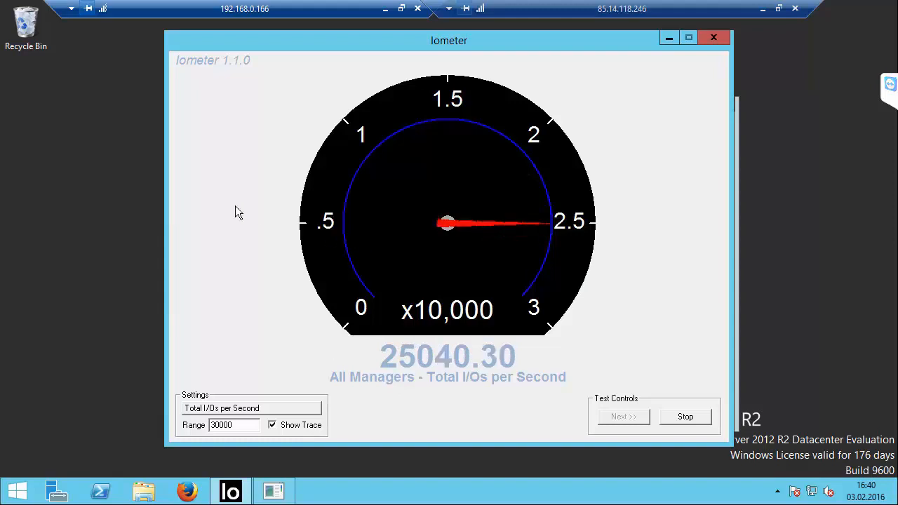
click(385, 9)
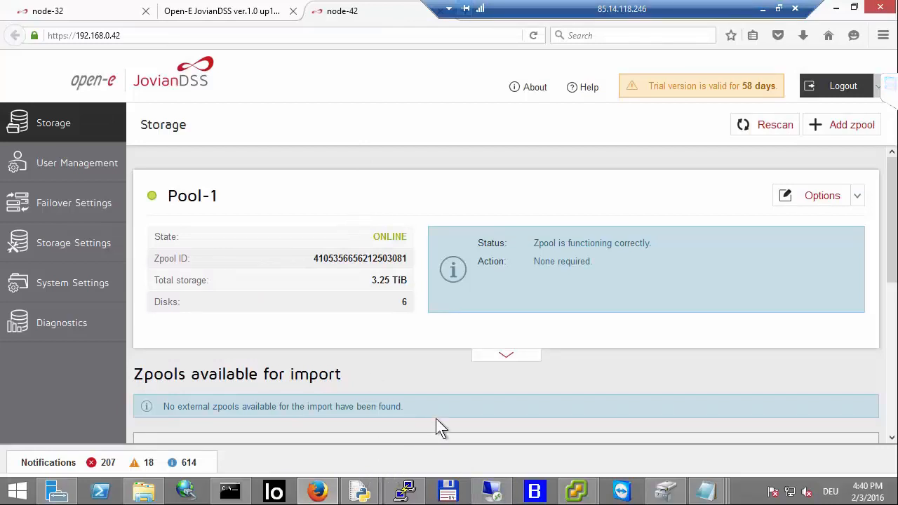
mouse_move(579, 484)
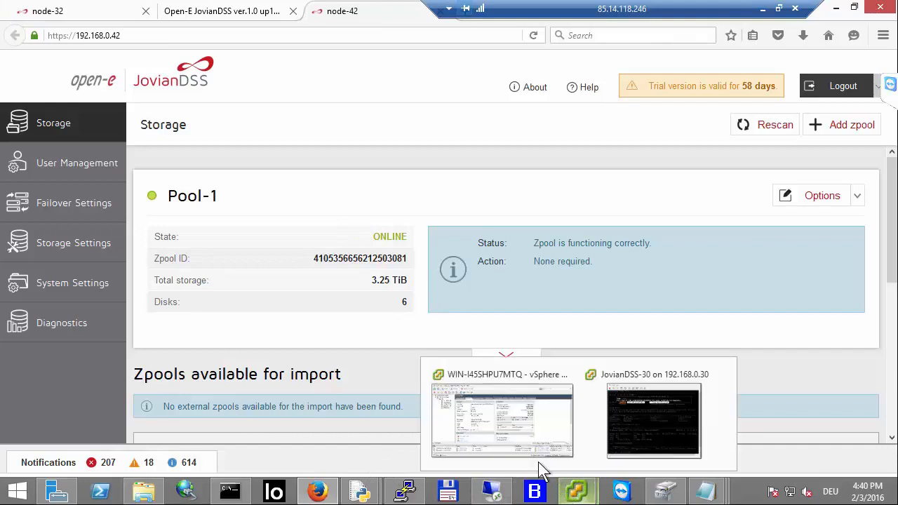
click(507, 427)
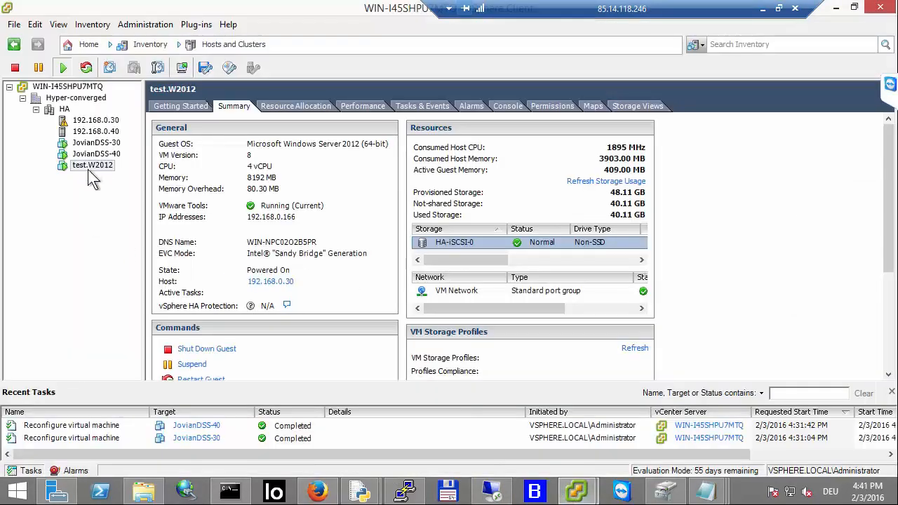
right_click(88, 169)
click(148, 253)
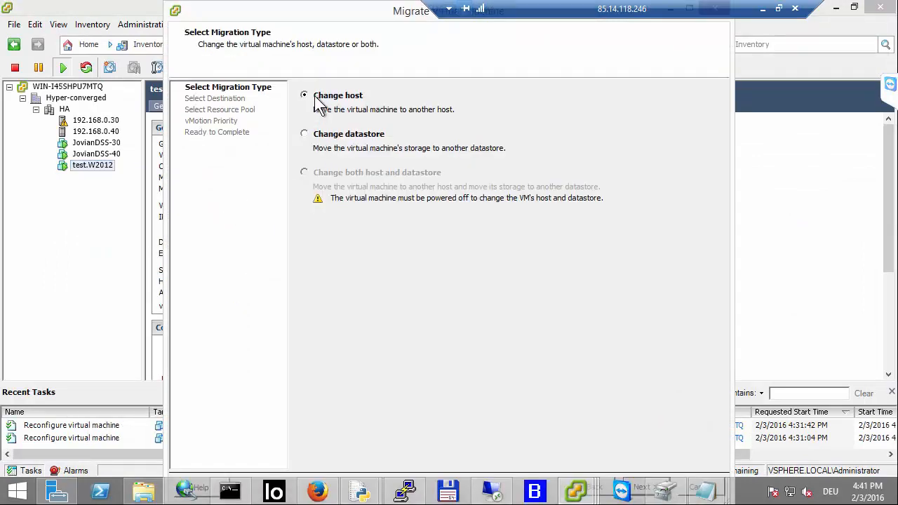
click(304, 134)
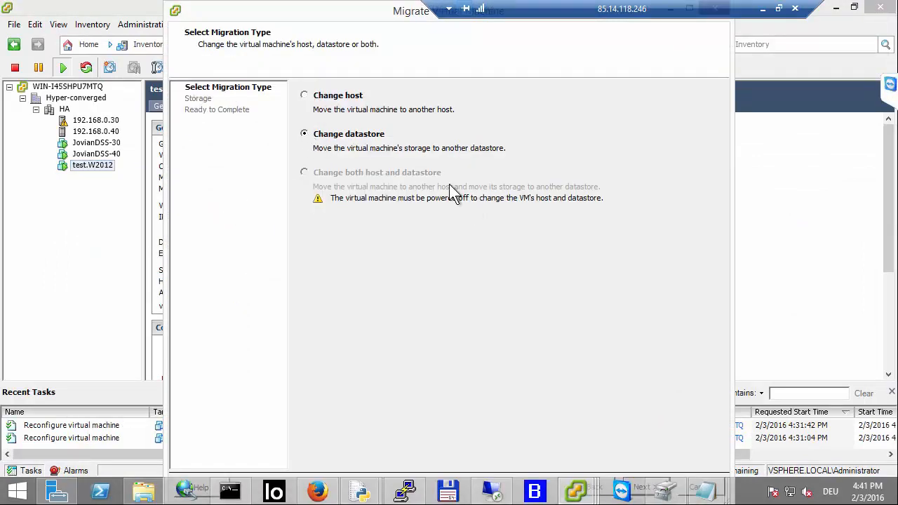
drag(304, 14, 282, 68)
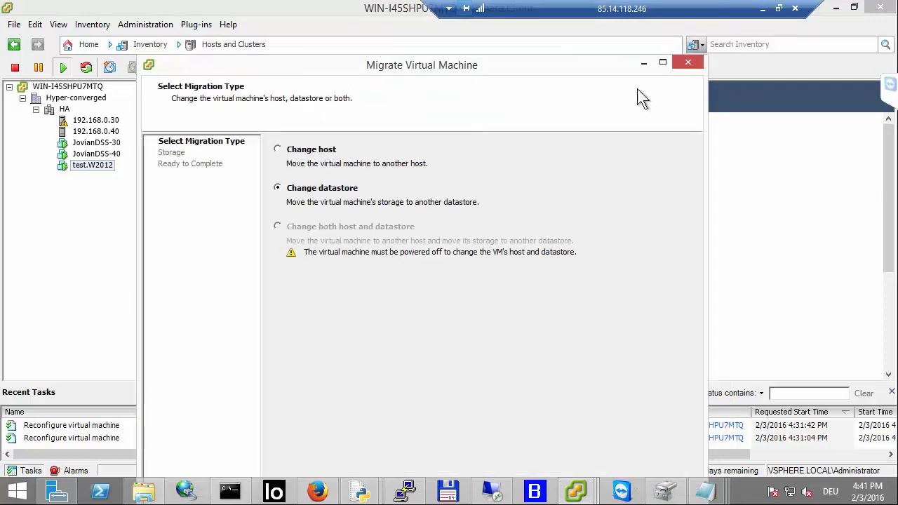
click(686, 64)
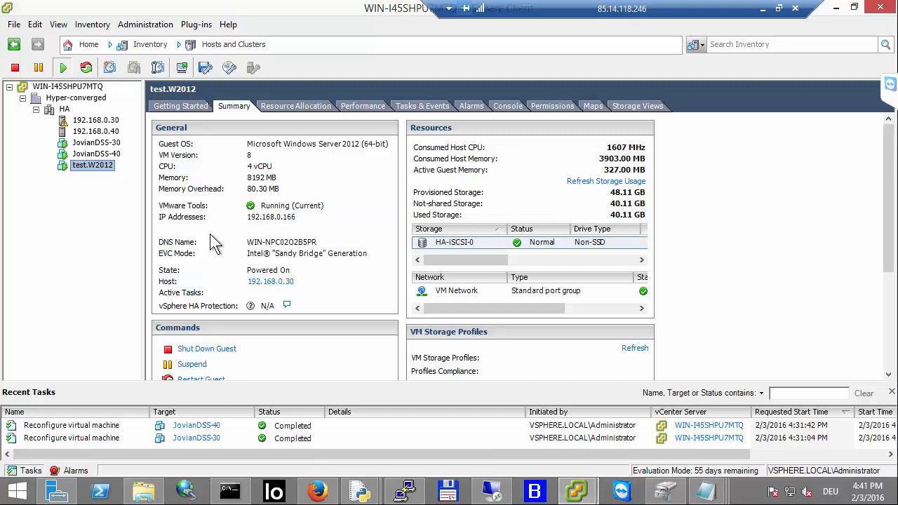
click(463, 243)
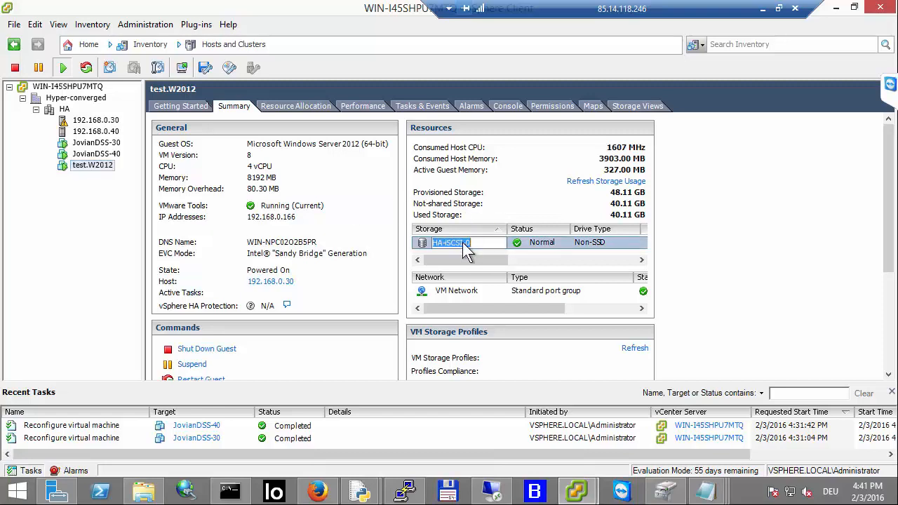
click(479, 247)
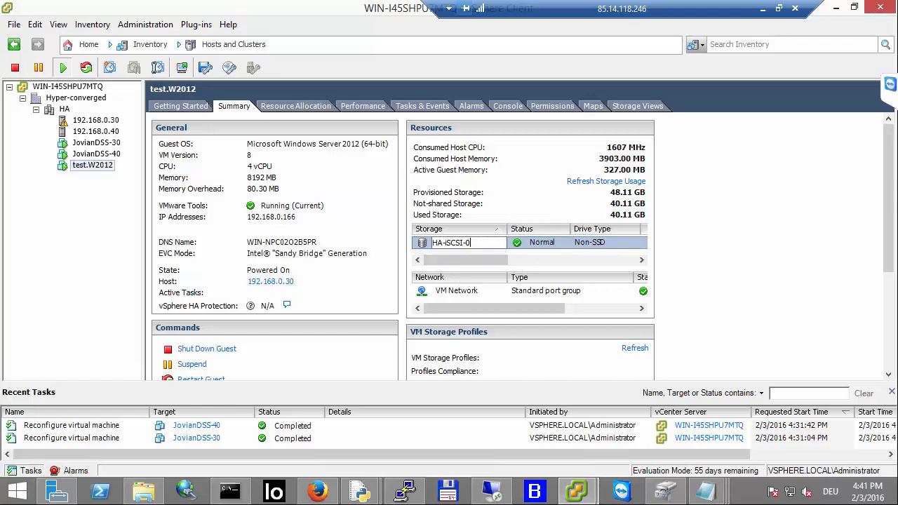
click(890, 87)
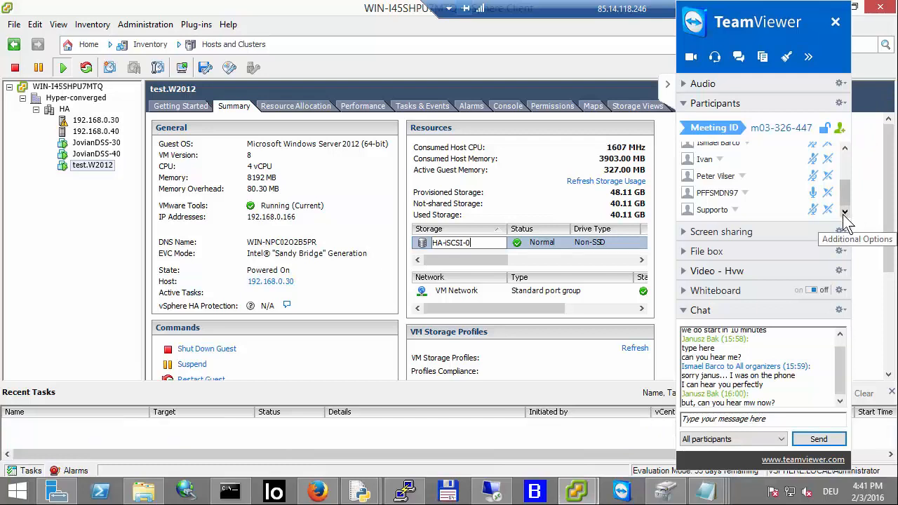
click(845, 149)
click(845, 148)
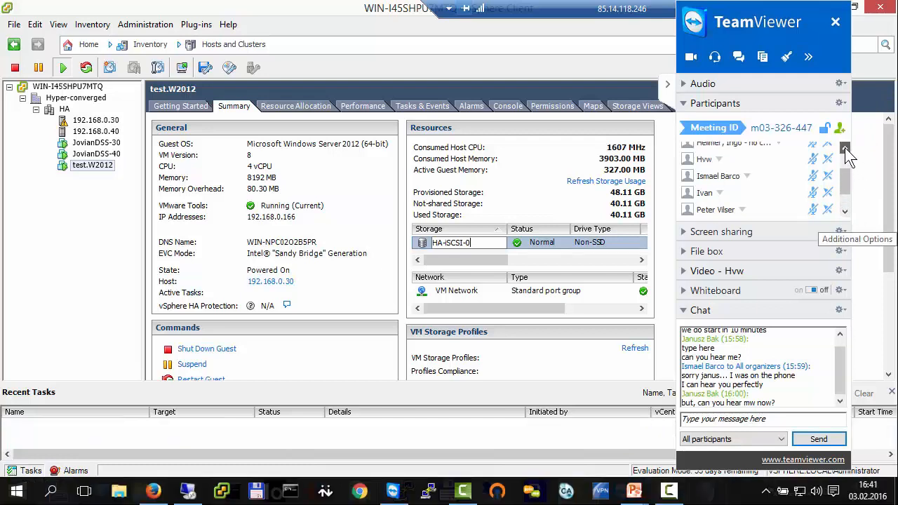
click(845, 149)
click(845, 149)
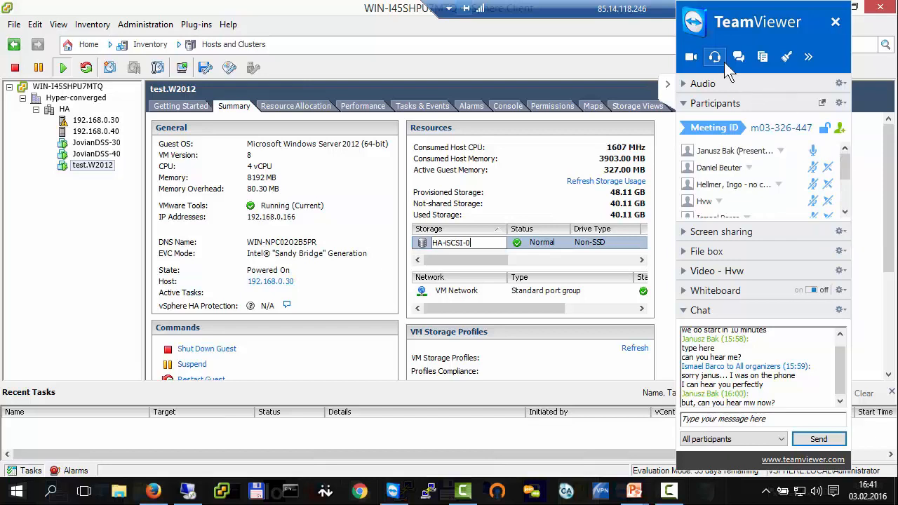
click(691, 58)
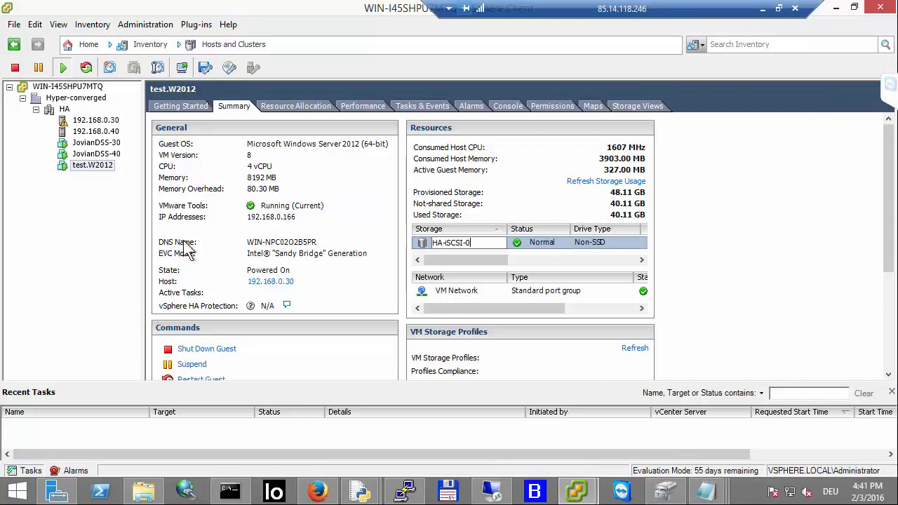
click(80, 245)
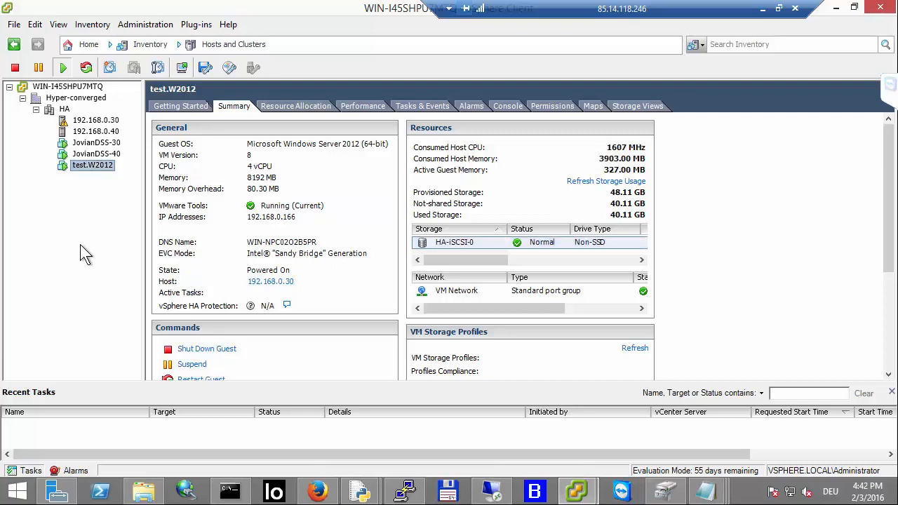
click(762, 8)
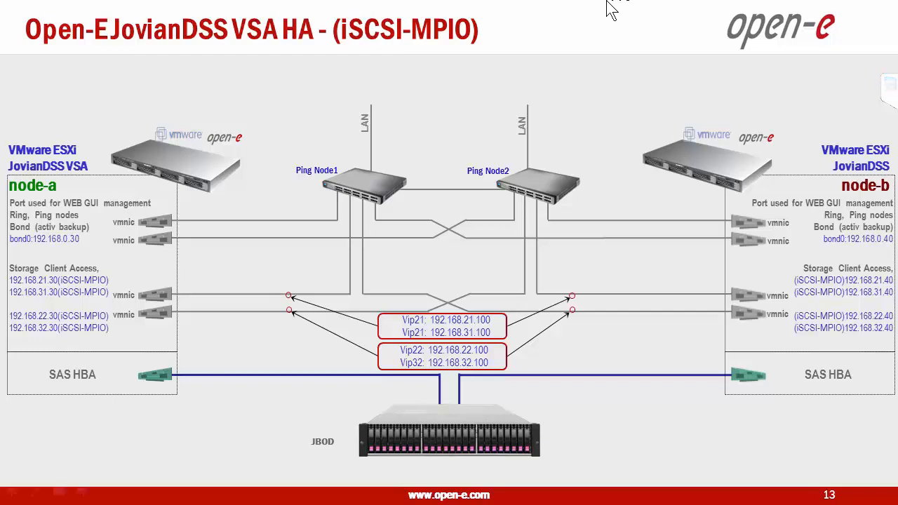
key(alt+Tab)
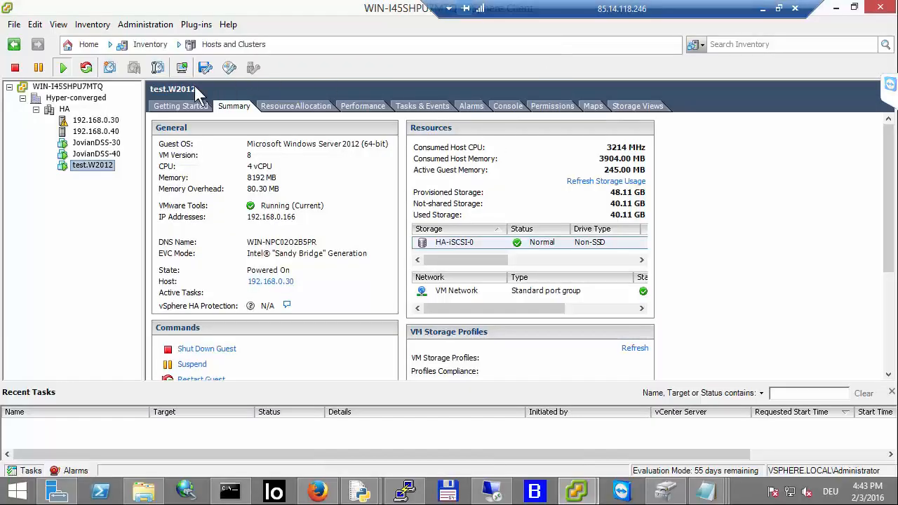
Step: Review the storage adapters and networking of hosts 192.168.0.30 and 192.168.0.40, then the test.W2012 and JovianDSS-40 VMs
click(107, 122)
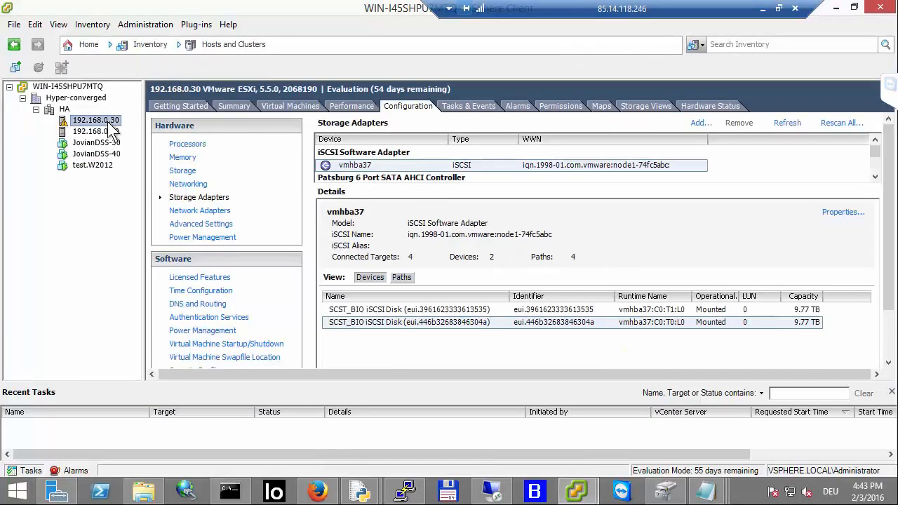
click(204, 184)
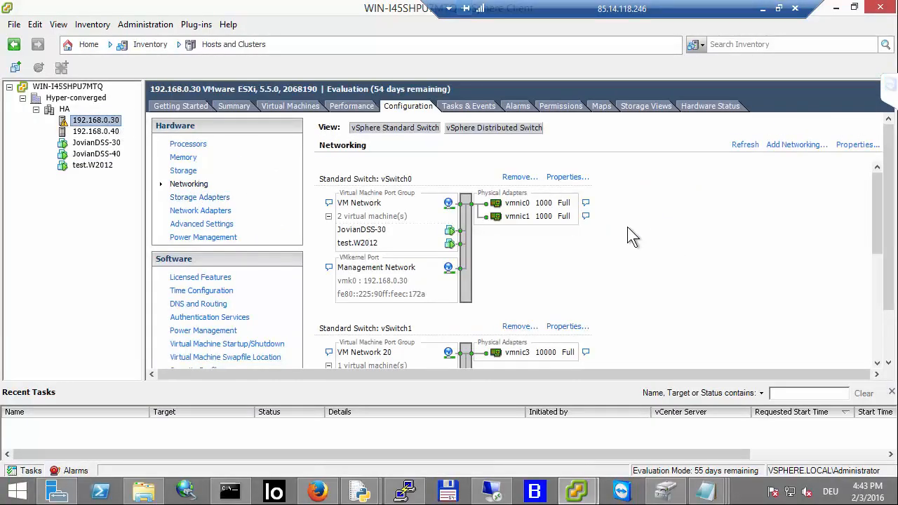
scroll(525, 234, down, 2)
scroll(537, 190, up, 2)
mouse_move(322, 495)
click(105, 132)
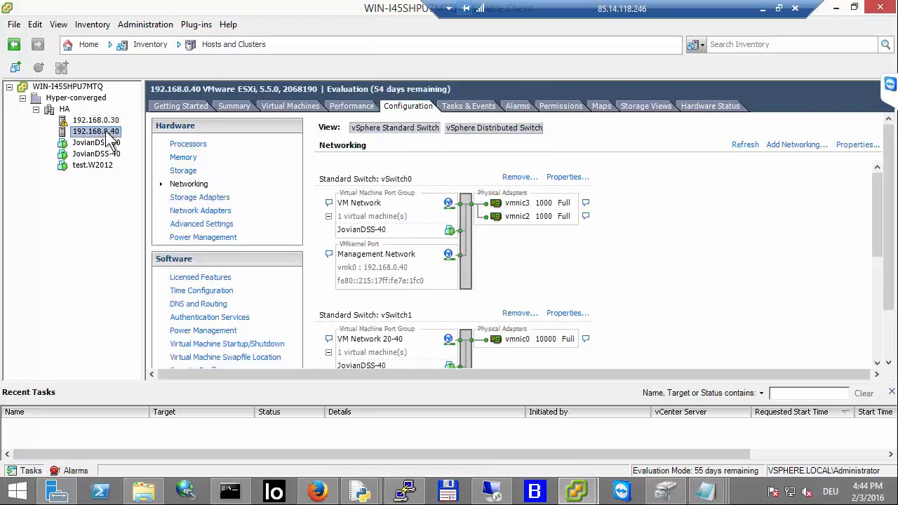
click(101, 167)
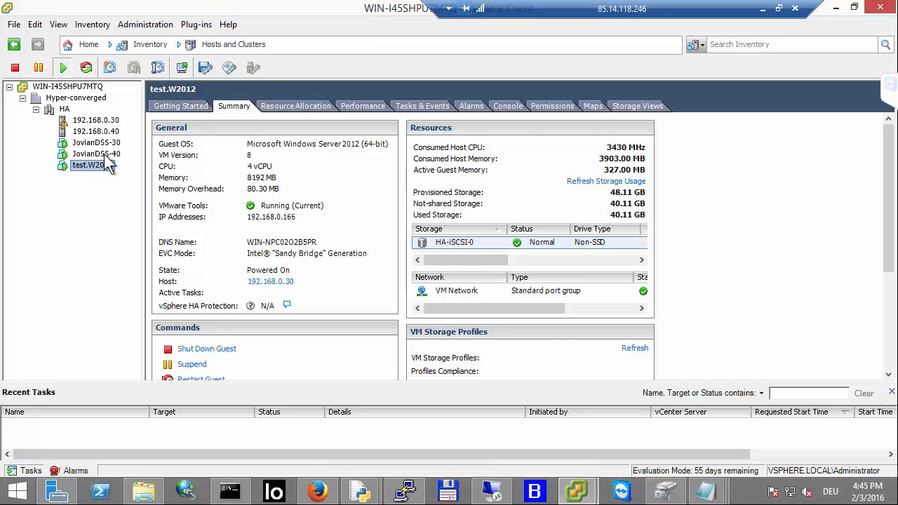
click(106, 156)
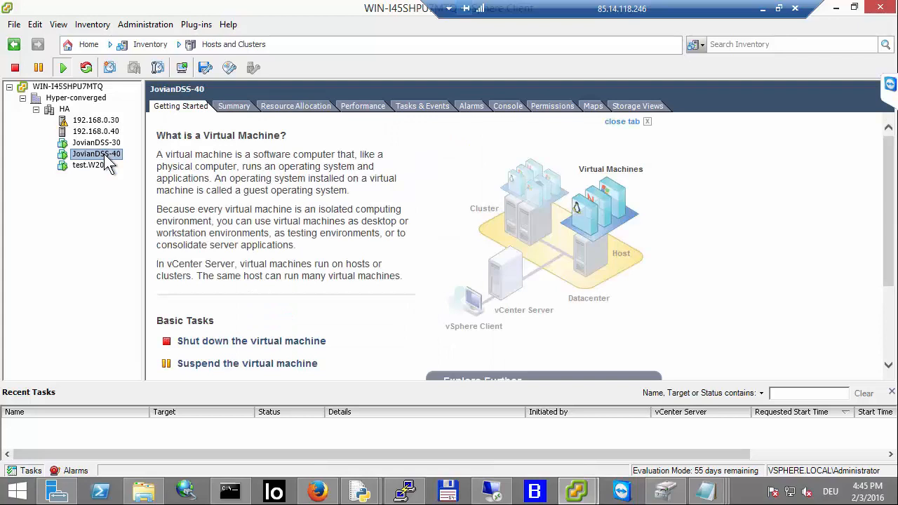
Step: Shut down node-42 from the JovianDSS web interface, confirming with the word shutdown
click(317, 491)
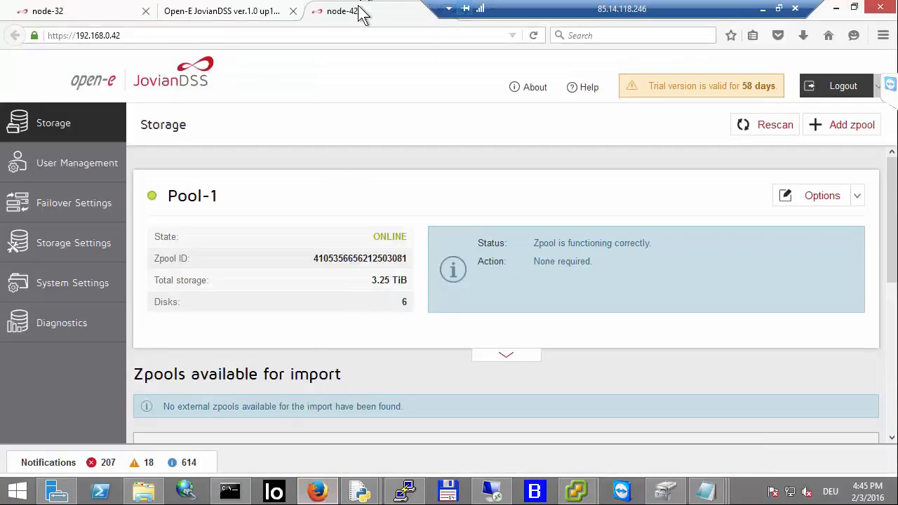
click(878, 90)
click(849, 116)
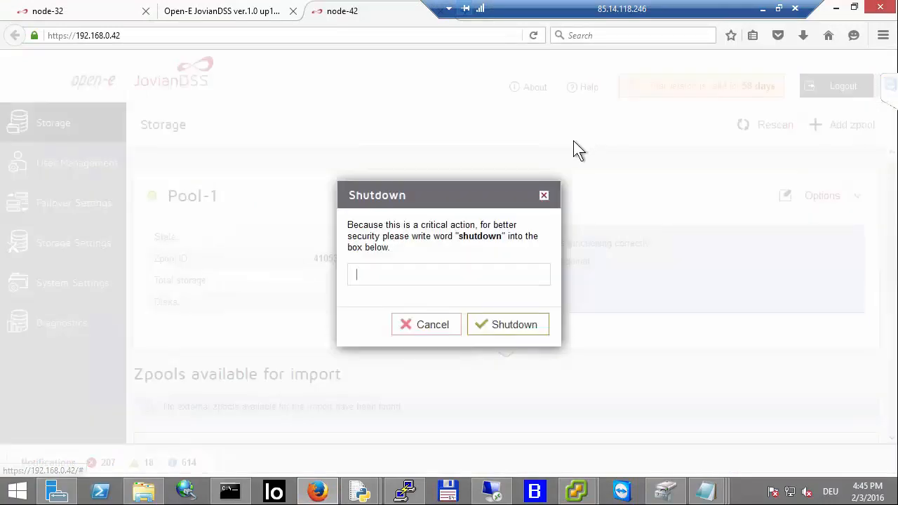
text(sh)
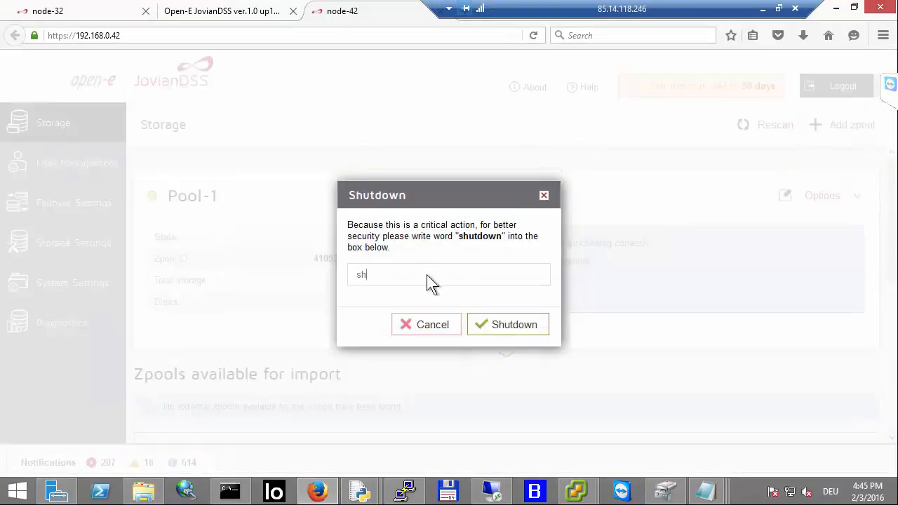
text(utdown)
click(501, 326)
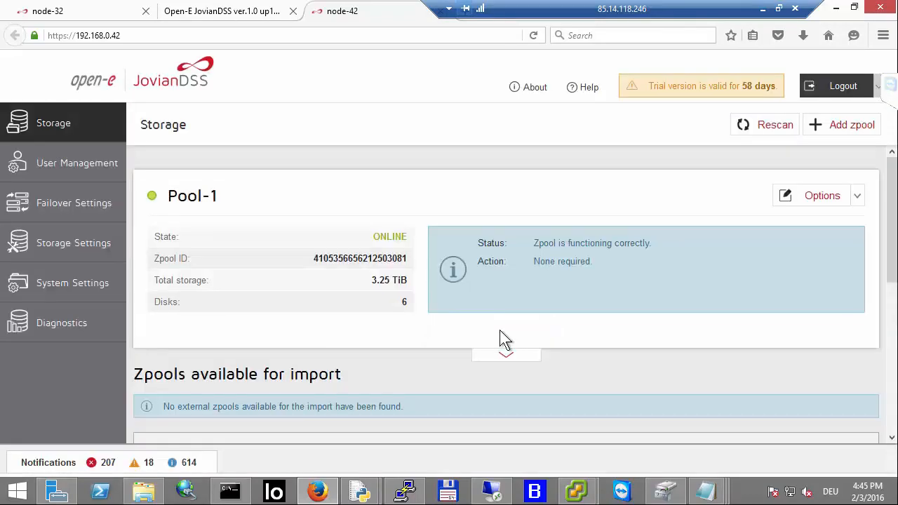
Step: Switch to the vSphere Client and inspect the power options of the JovianDSS-40 and JovianDSS-30 VMs
mouse_move(571, 479)
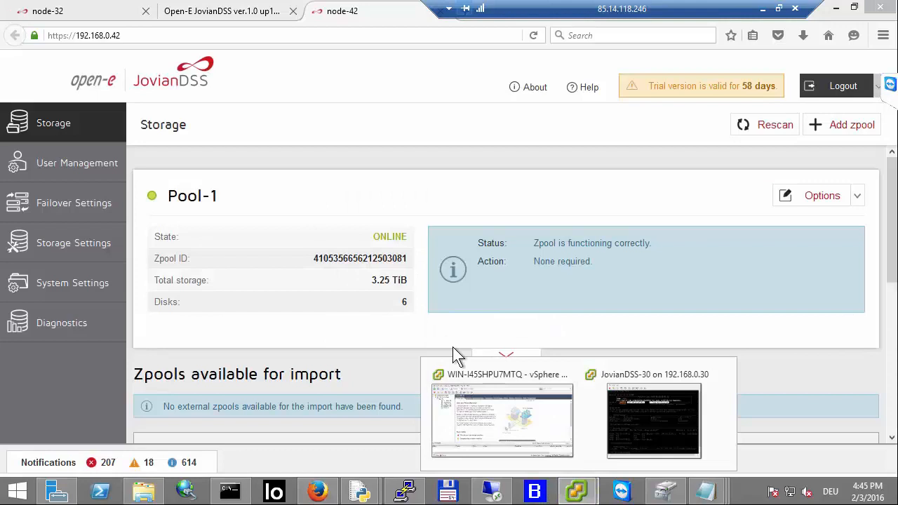
click(482, 390)
right_click(108, 157)
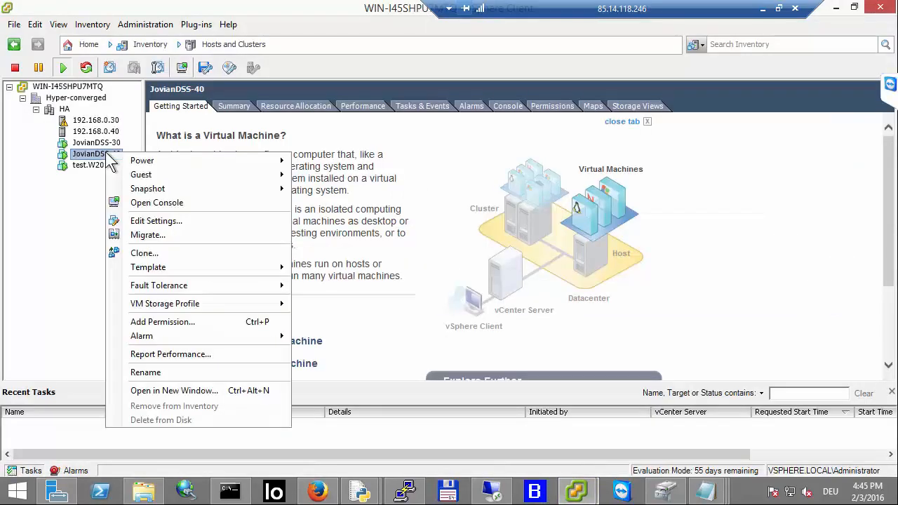
mouse_move(145, 176)
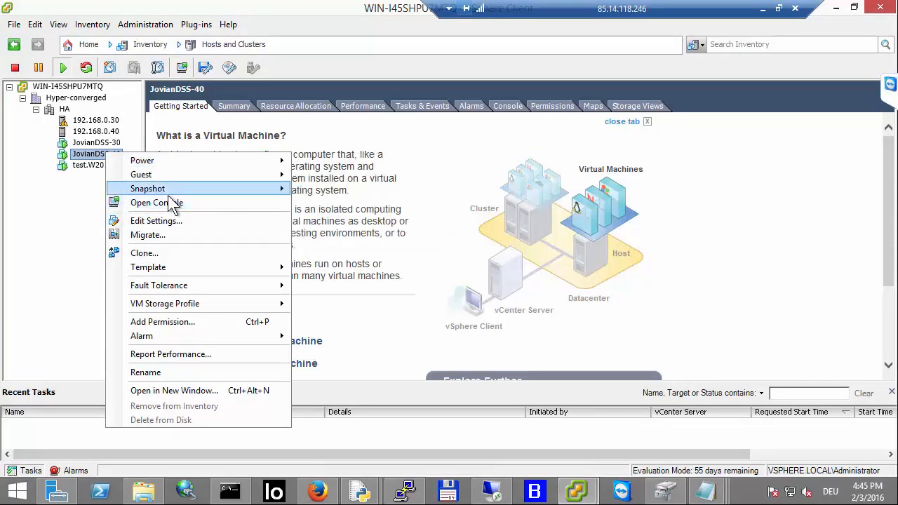
click(57, 227)
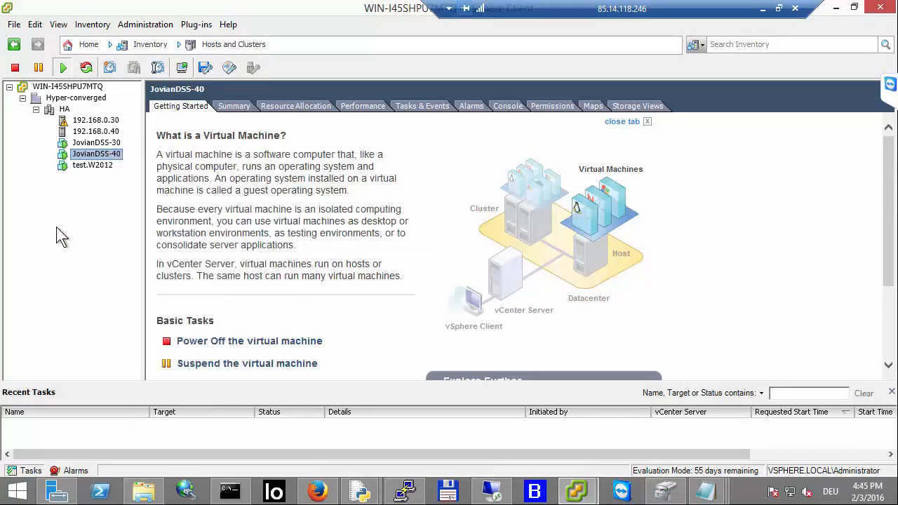
right_click(107, 143)
mouse_move(172, 152)
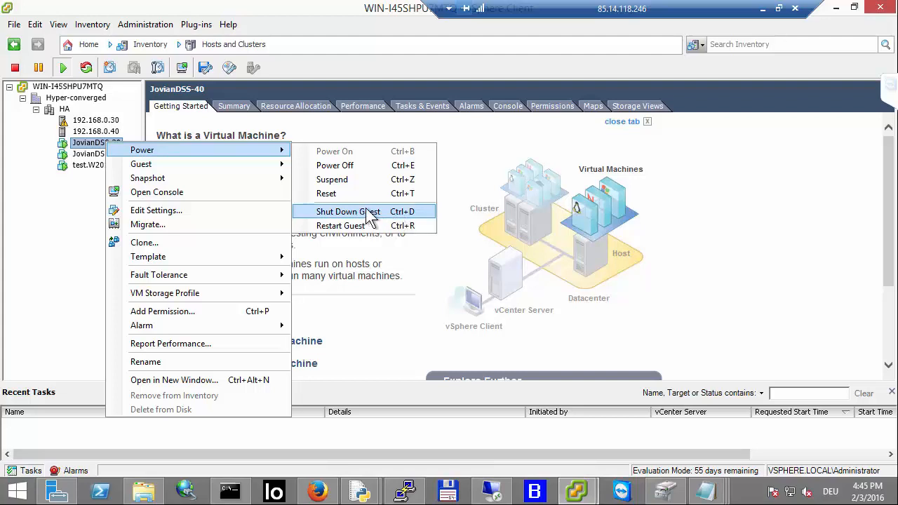
click(61, 217)
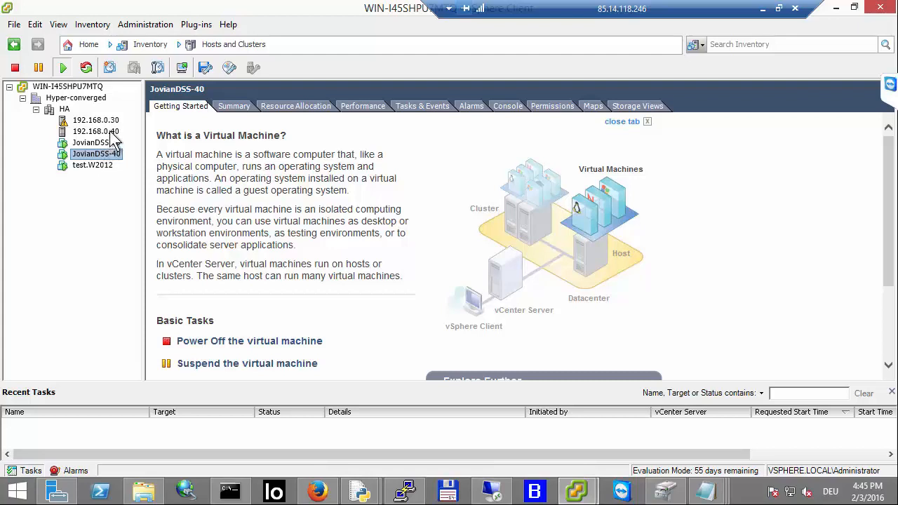
Step: Review the static discovery iSCSI targets of host 192.168.0.40's software iSCSI adapter vmhba40
click(99, 132)
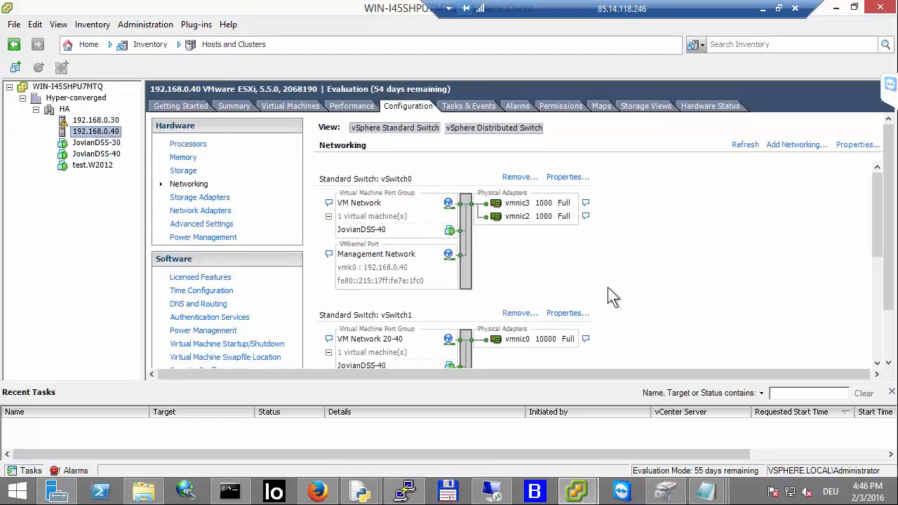
click(217, 198)
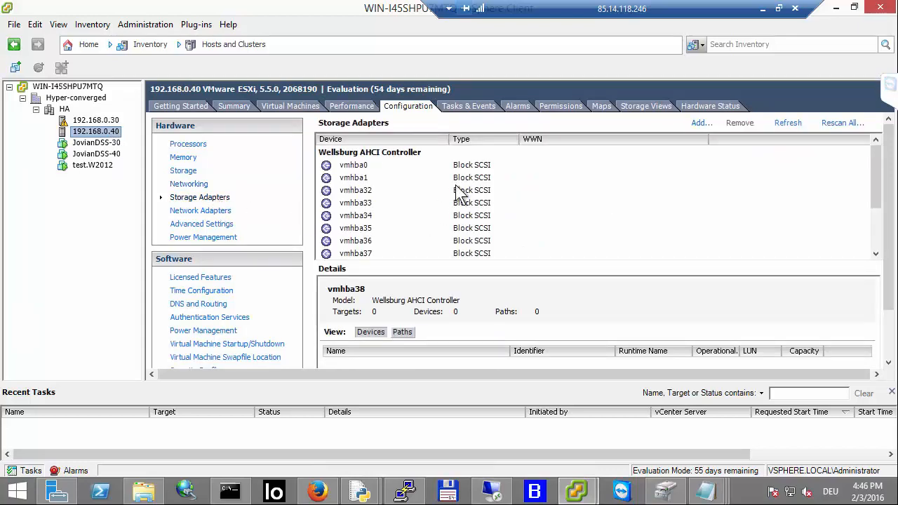
scroll(459, 195, down, 1)
scroll(459, 193, up, 1)
scroll(459, 192, down, 1)
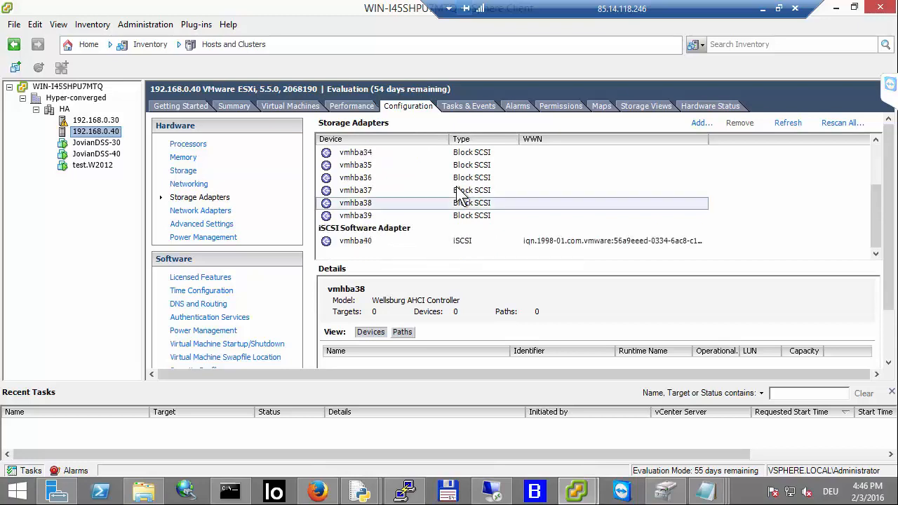
click(492, 240)
right_click(491, 240)
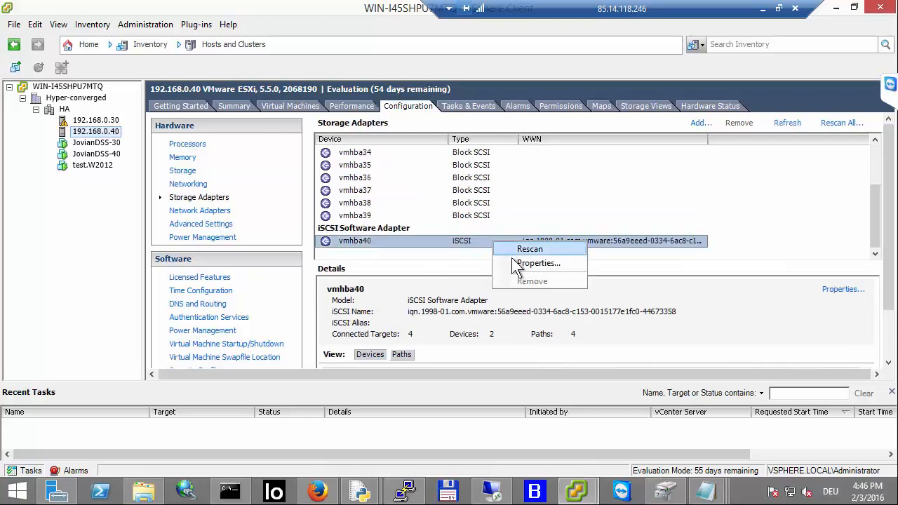
click(513, 260)
click(467, 62)
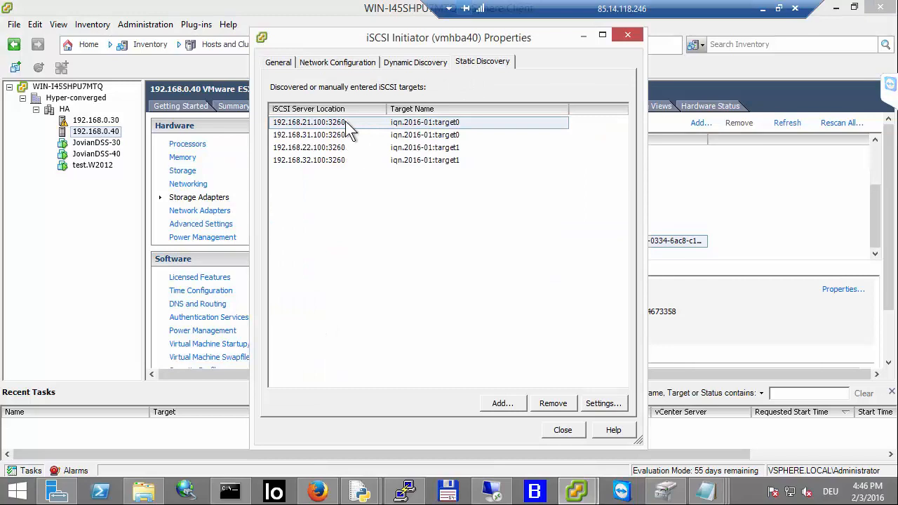
click(573, 432)
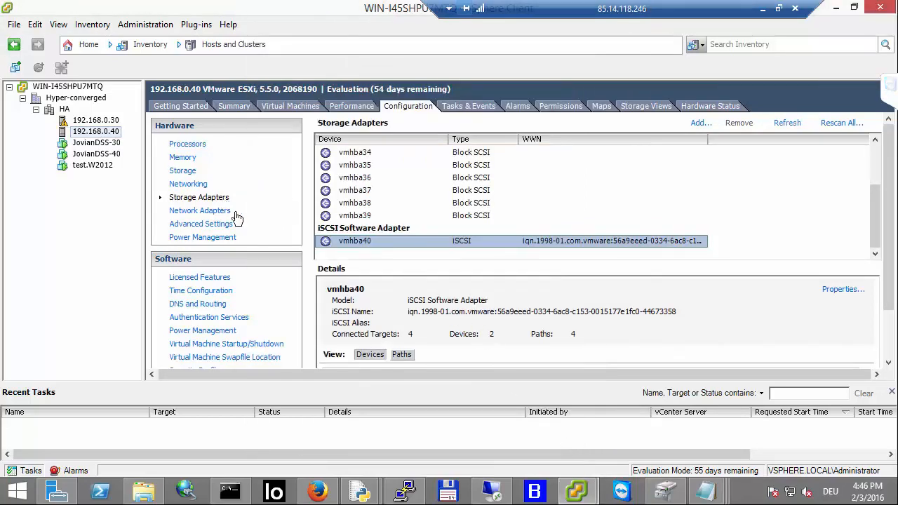
Step: Check node-42's storage page in the browser, then return to the vSphere Client
click(319, 489)
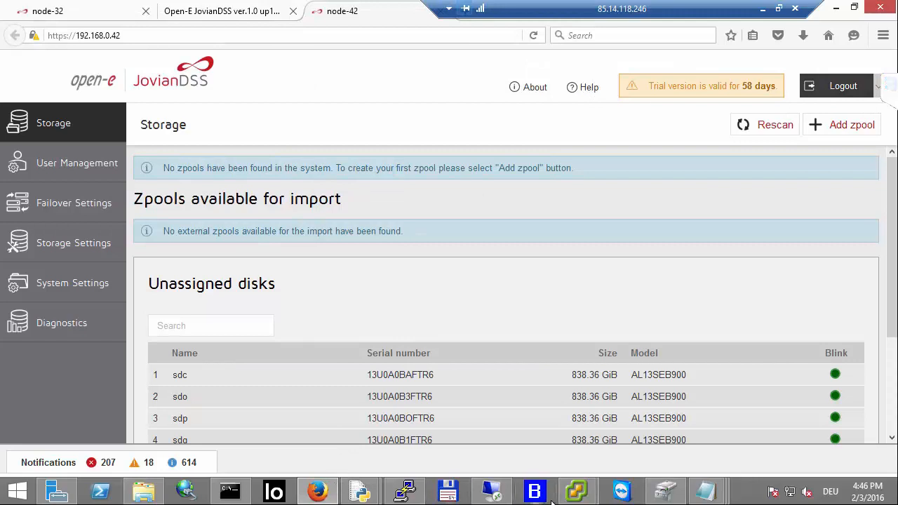
mouse_move(583, 494)
click(501, 421)
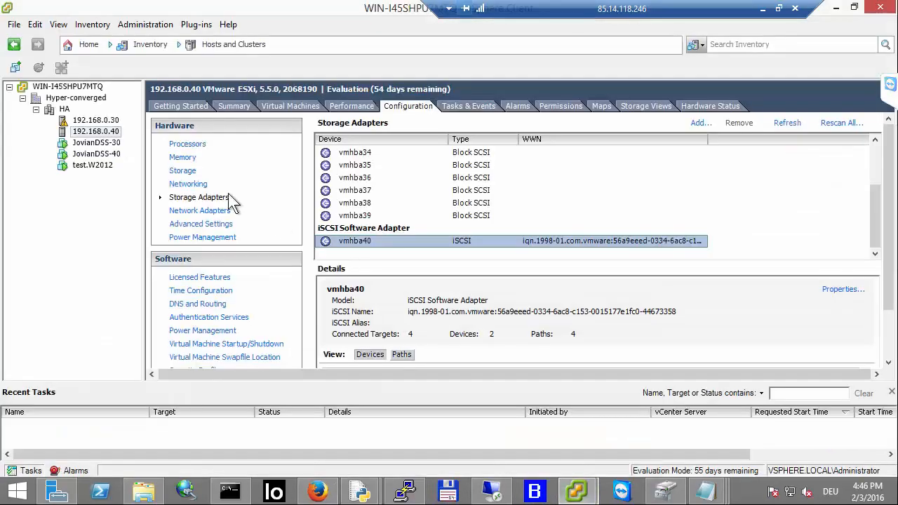
Step: Open the JovianDSS-40 VM's console in a separate window and in its console view to check its state
click(116, 155)
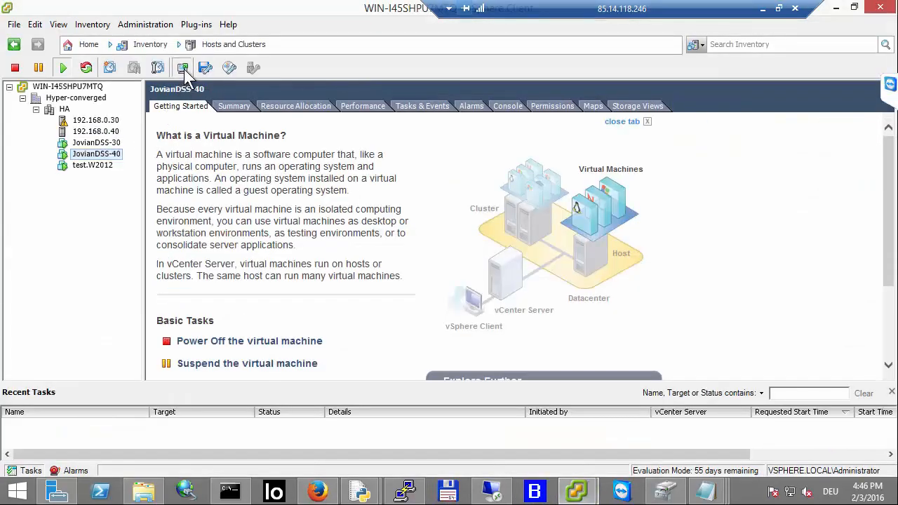
click(183, 68)
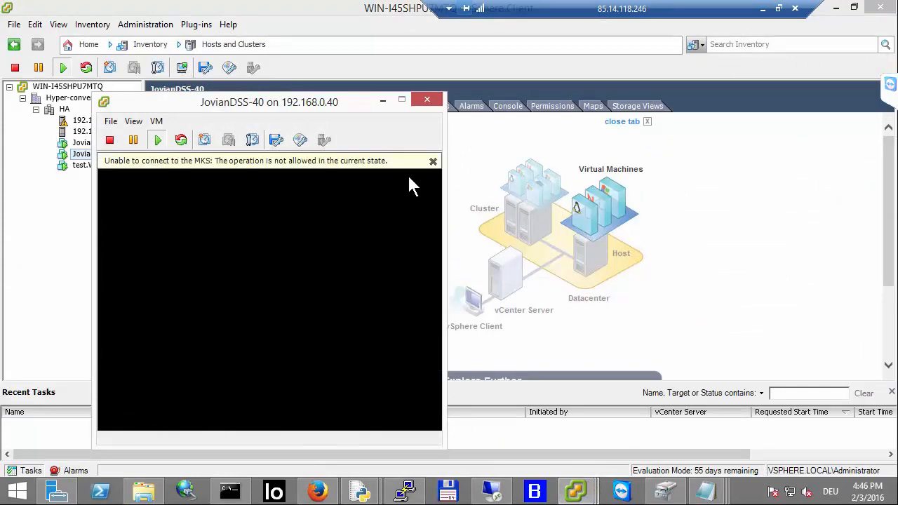
click(433, 161)
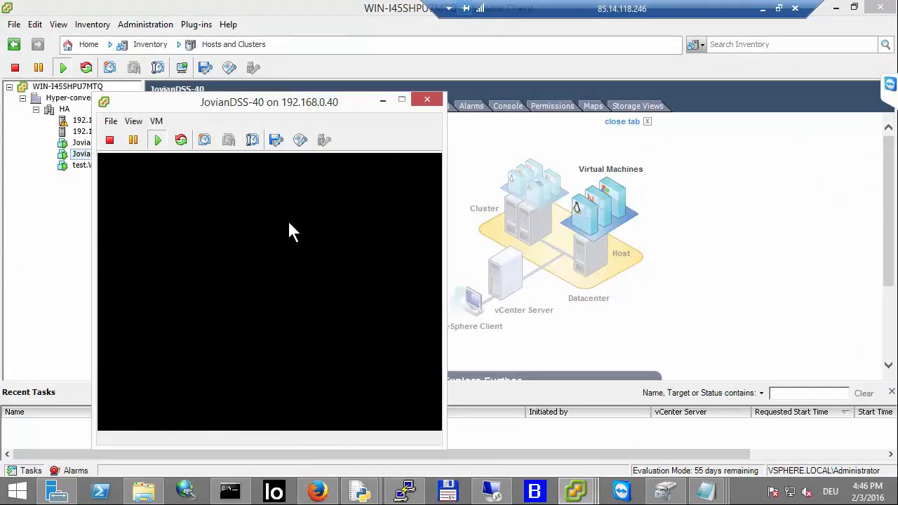
drag(322, 108, 429, 33)
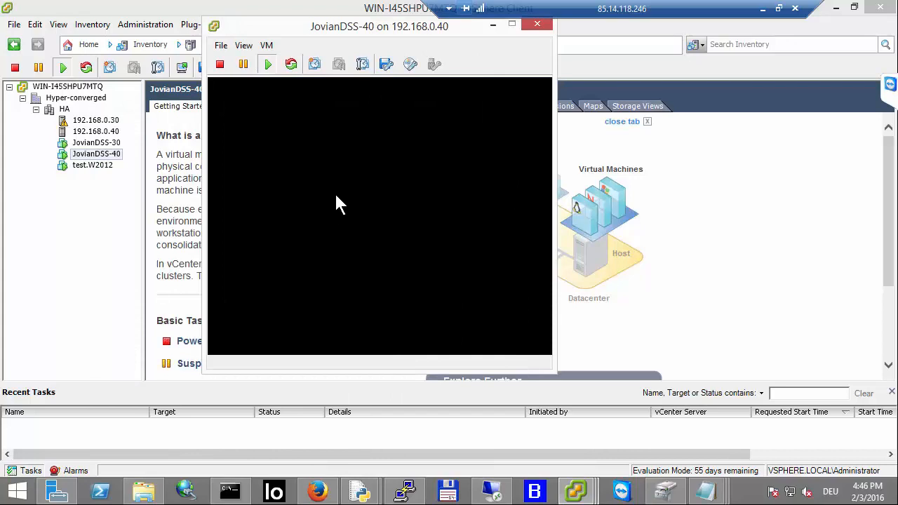
click(530, 25)
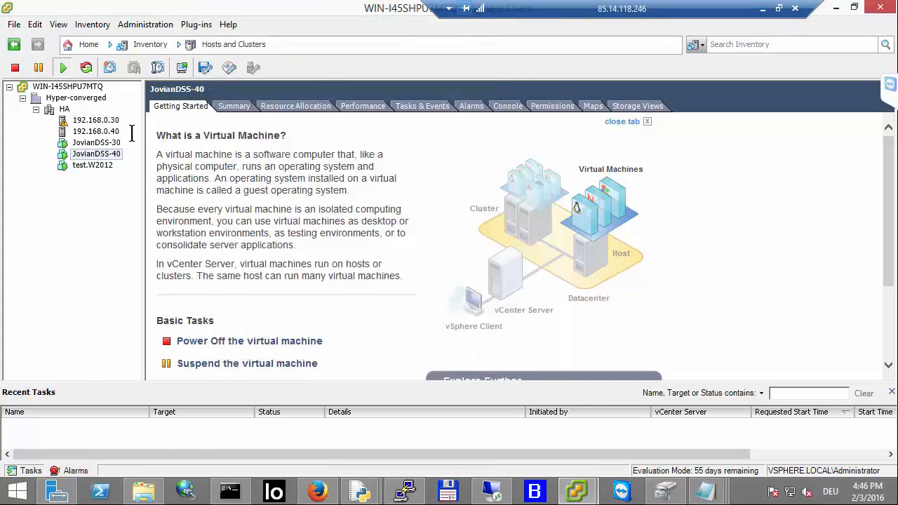
click(515, 104)
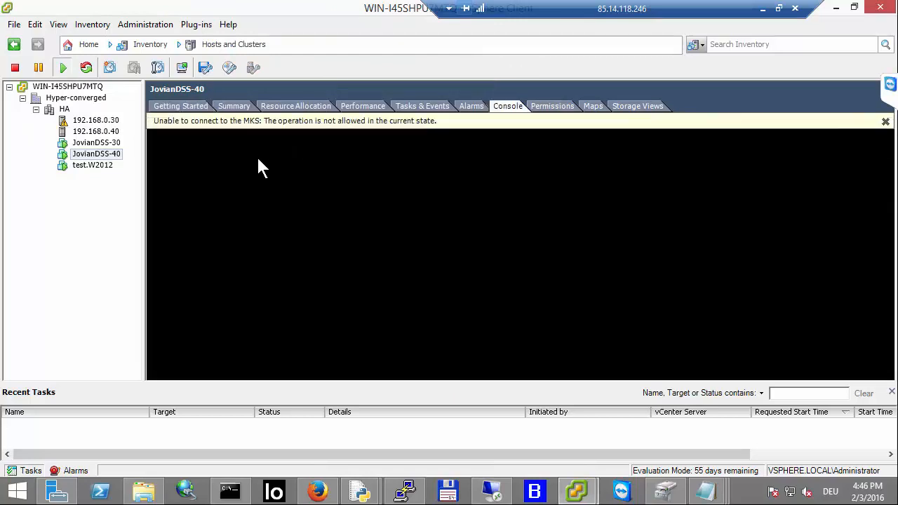
click(182, 68)
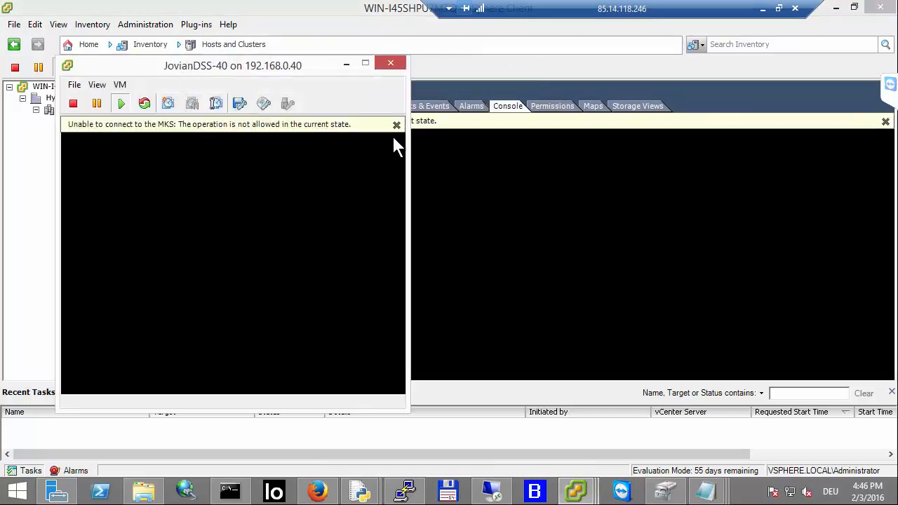
click(396, 125)
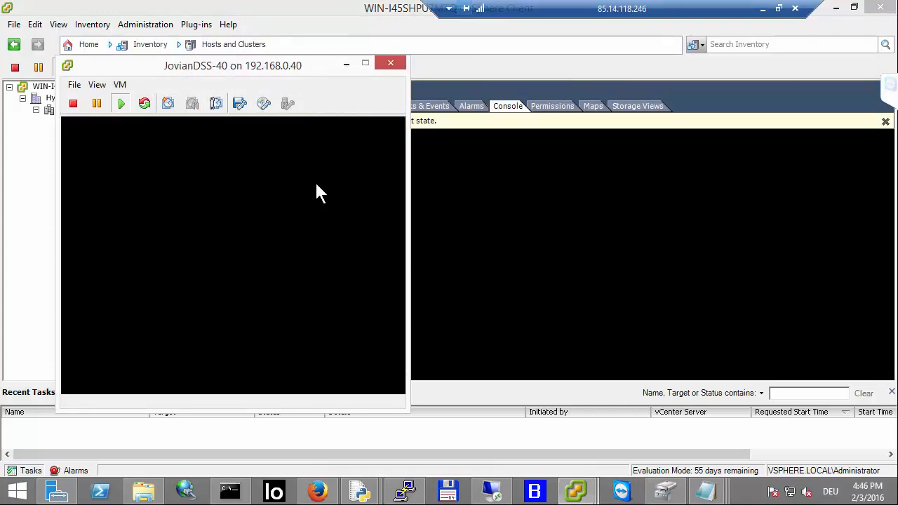
click(885, 124)
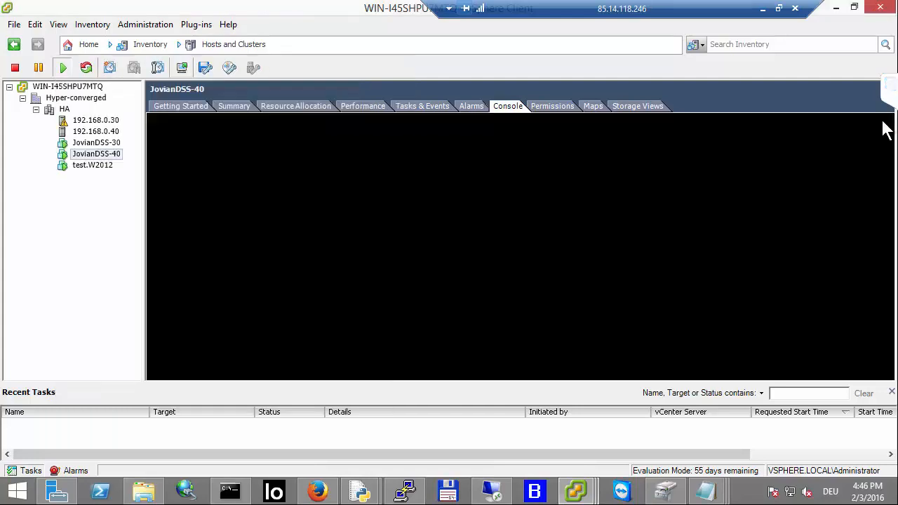
click(180, 68)
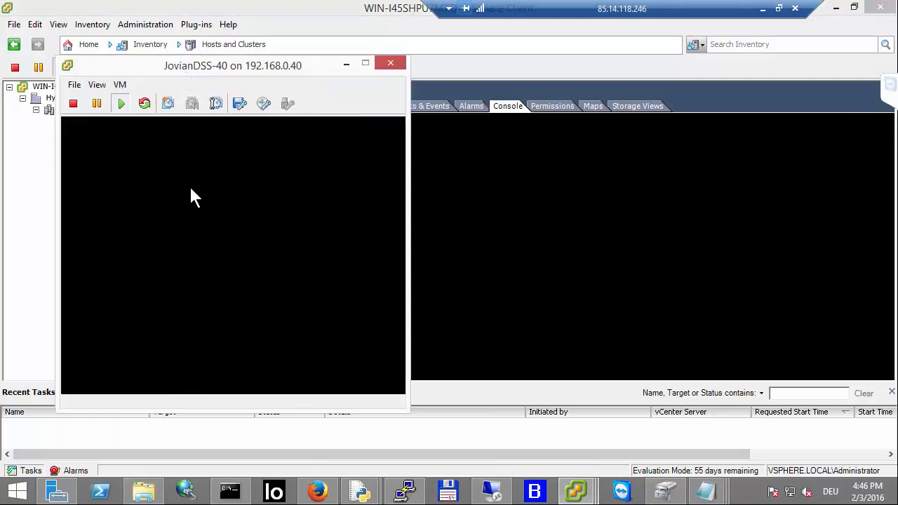
click(388, 63)
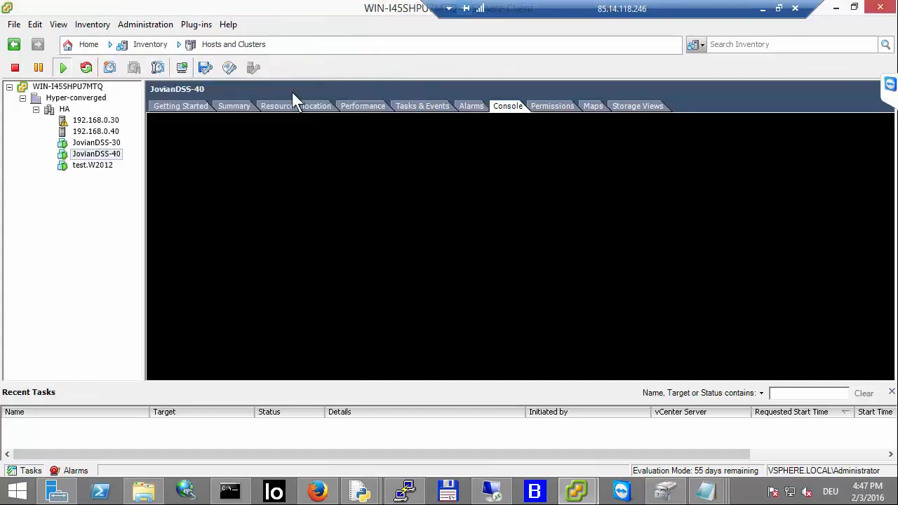
Step: Inspect JovianDSS-40's power options and reopen its console window once more
right_click(109, 158)
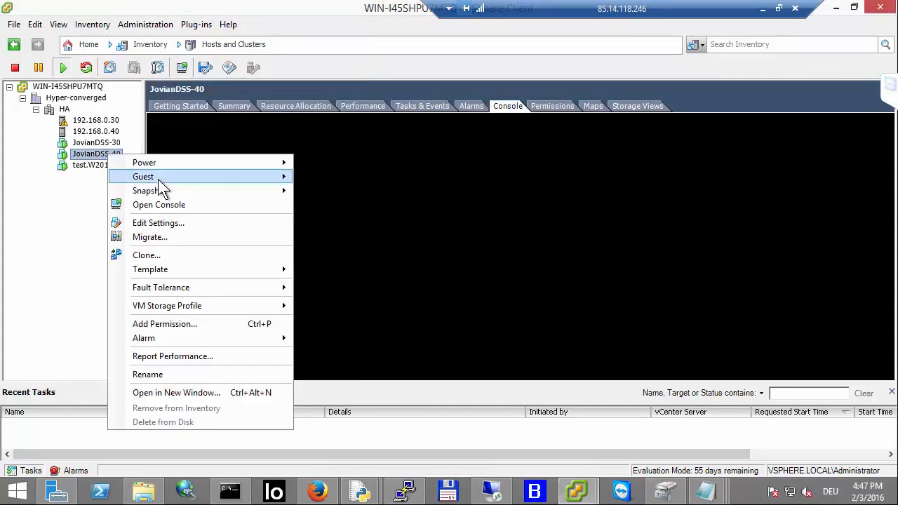
mouse_move(160, 181)
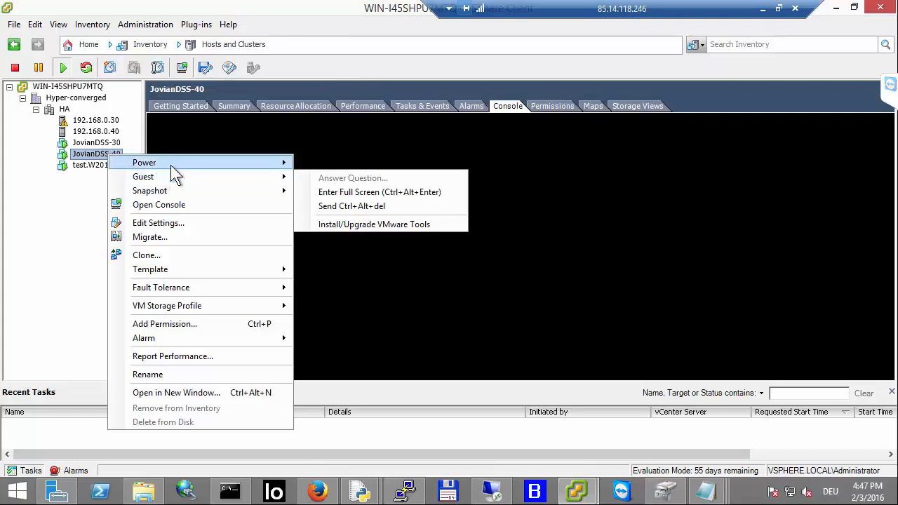
mouse_move(170, 166)
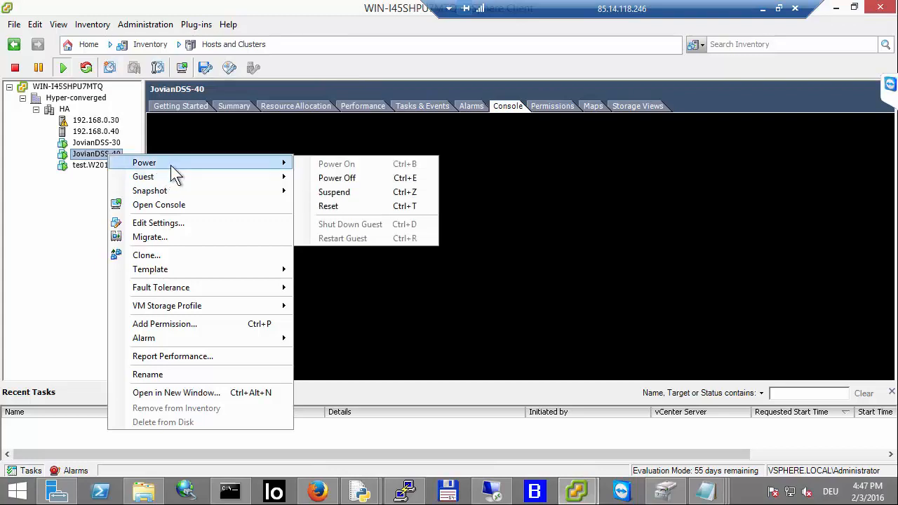
click(57, 195)
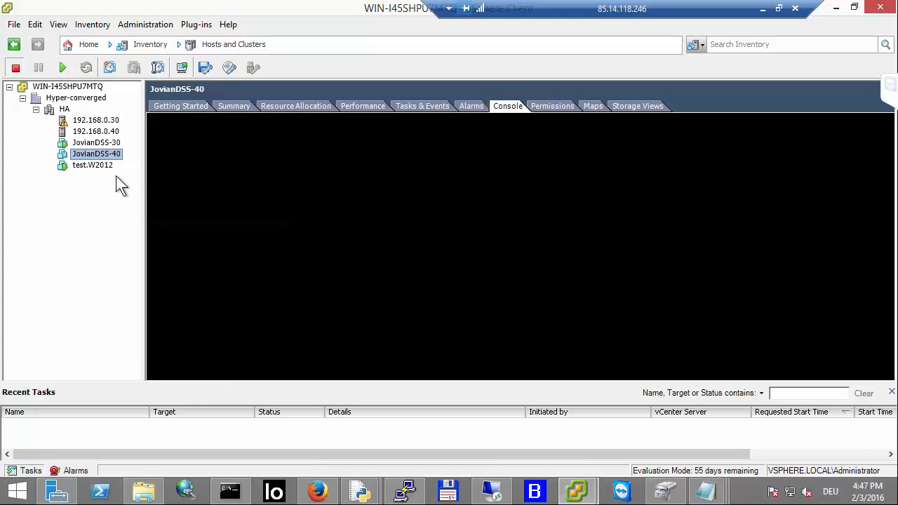
click(181, 68)
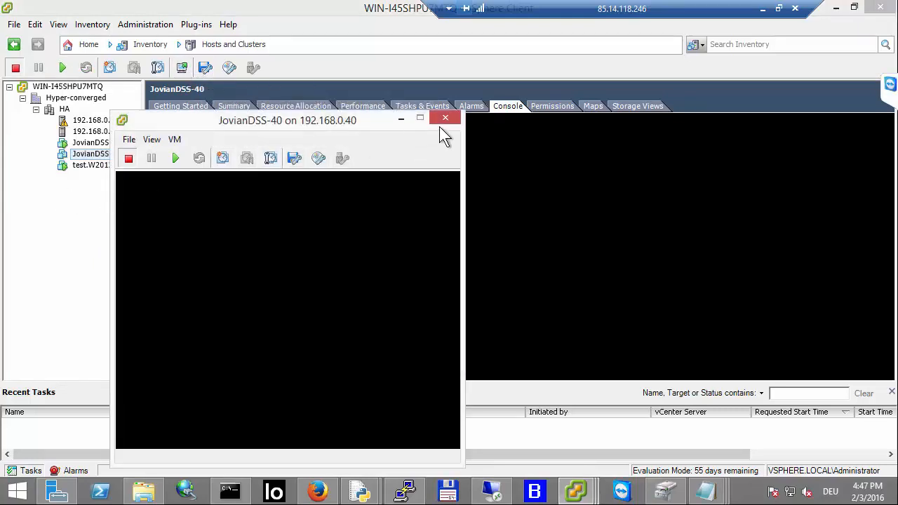
click(444, 118)
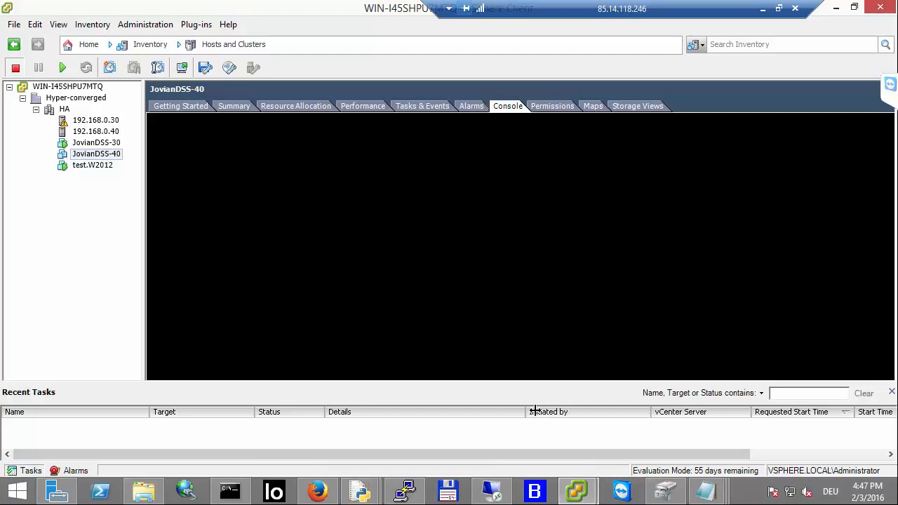
Step: Check the storage pages of node-42 and node-32 in the browser
click(320, 488)
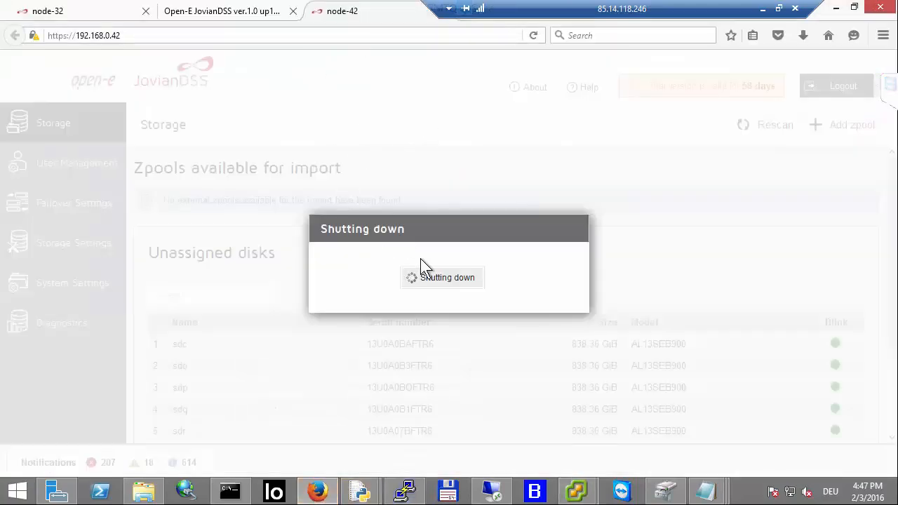
click(103, 12)
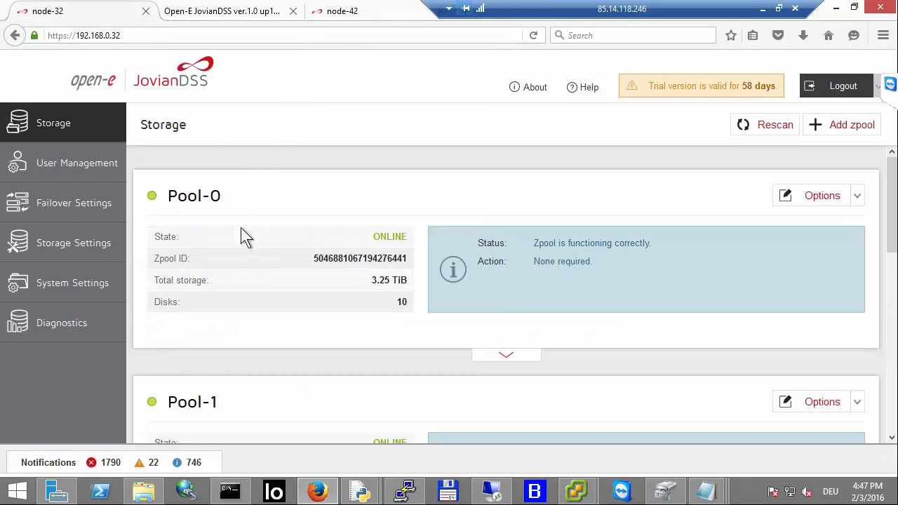
scroll(258, 344, down, 1)
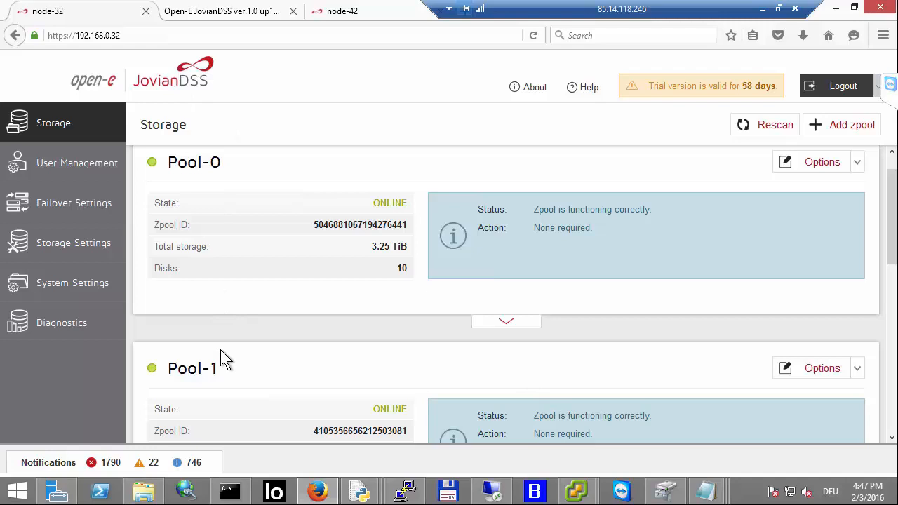
click(377, 11)
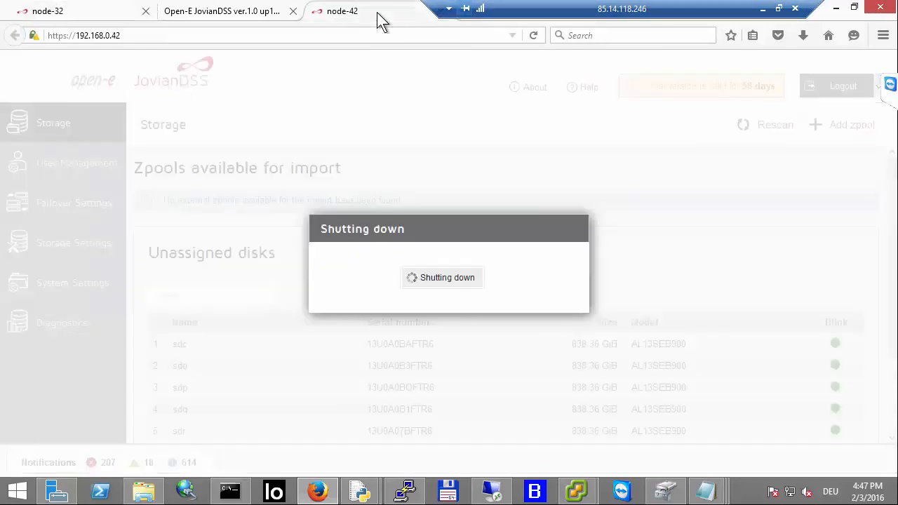
click(113, 12)
scroll(556, 335, up, 1)
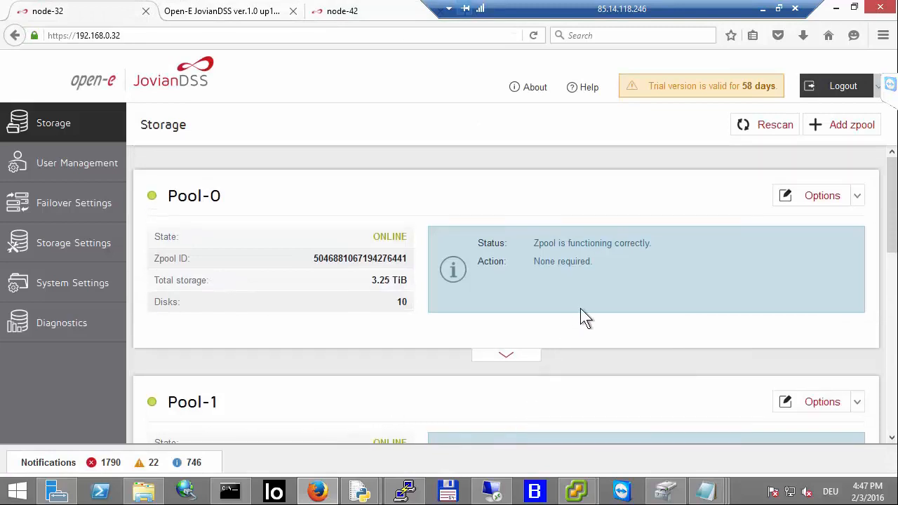
scroll(581, 315, down, 2)
Step: Review the virtual IPs configured for Pool-0 and Pool-1 on node-32
click(511, 292)
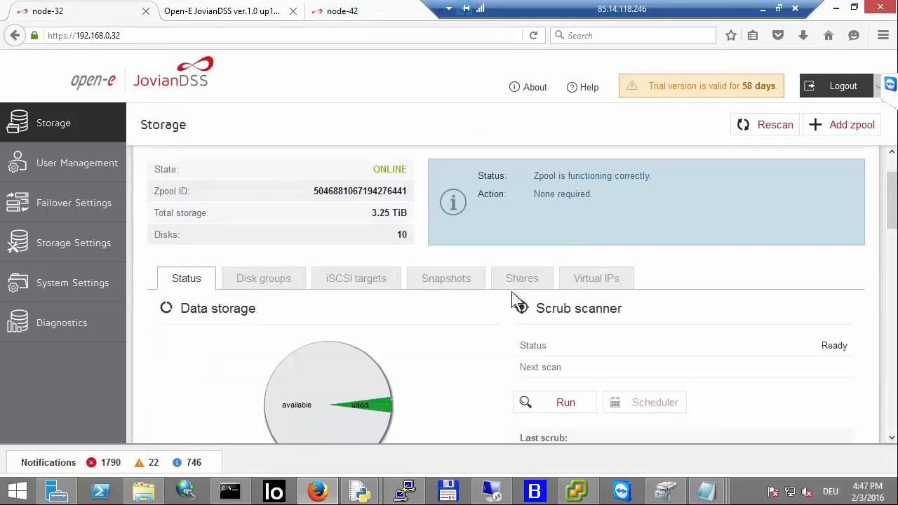
scroll(615, 239, down, 1)
click(596, 249)
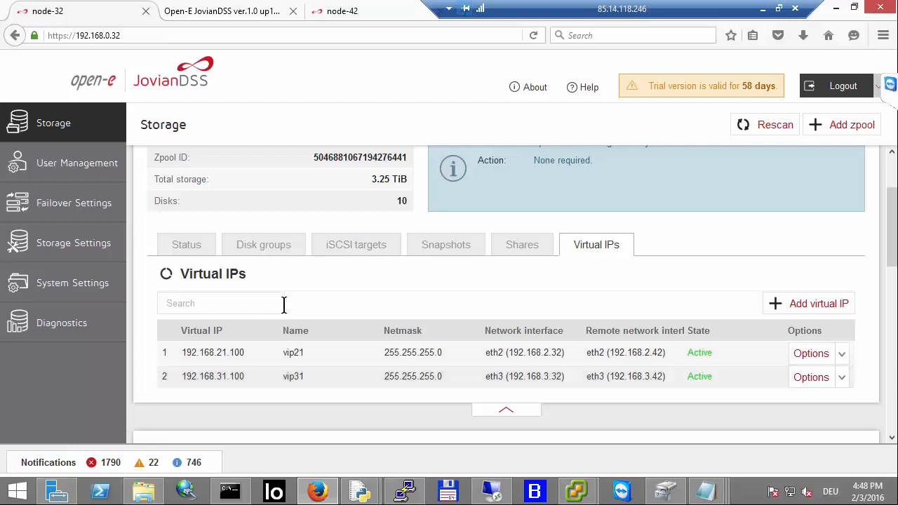
scroll(399, 245, up, 2)
scroll(418, 206, down, 10)
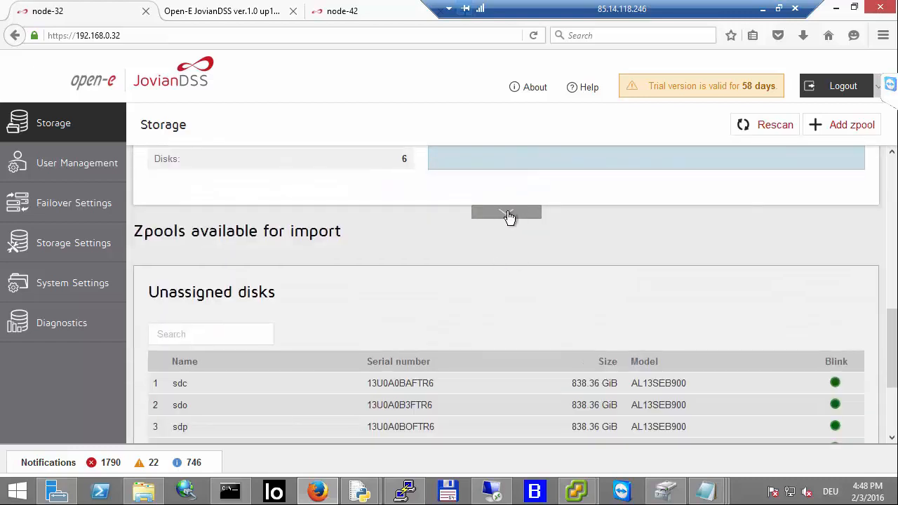
click(507, 213)
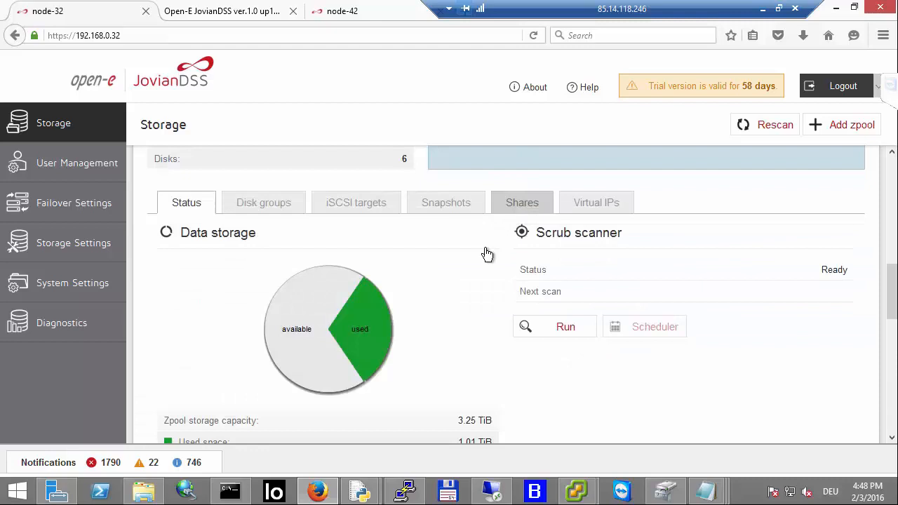
click(585, 204)
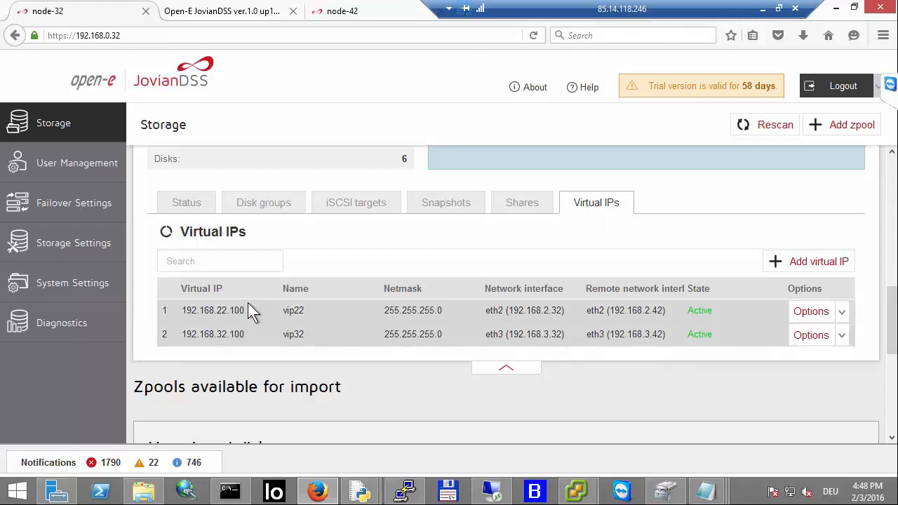
scroll(247, 303, up, 5)
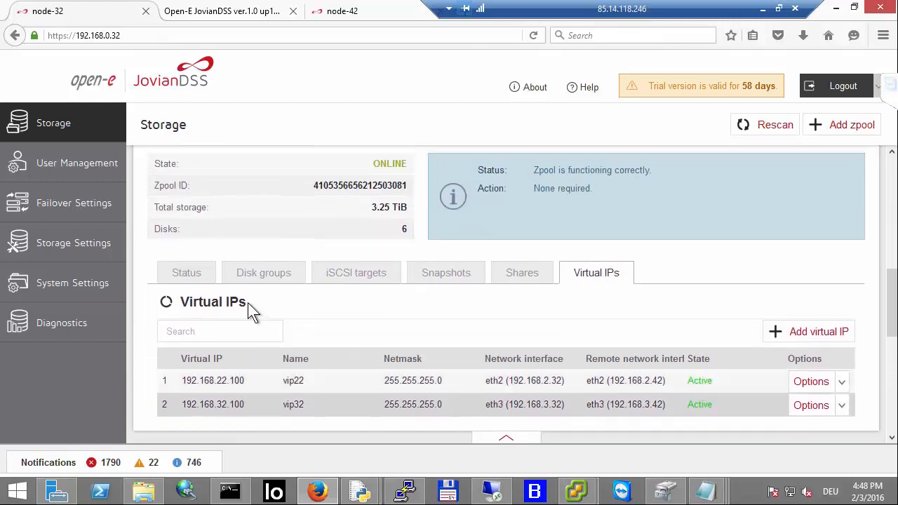
scroll(248, 302, up, 3)
scroll(247, 302, down, 4)
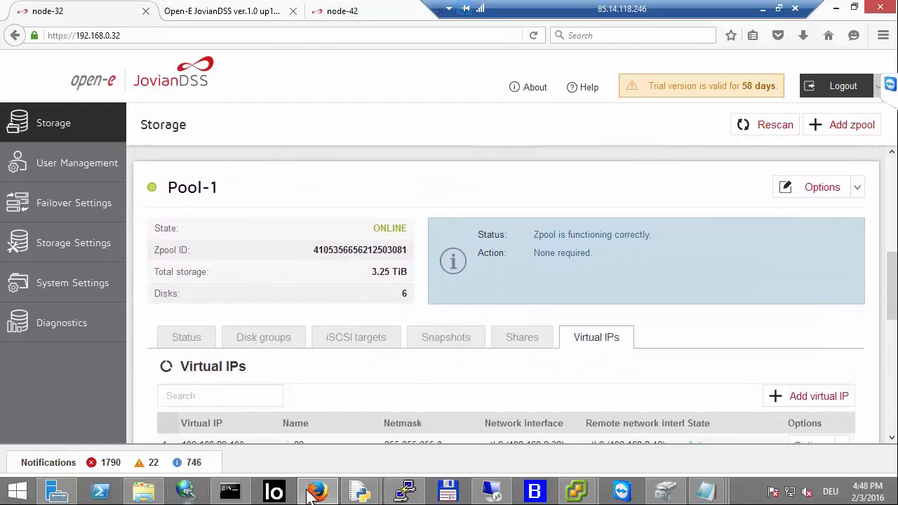
Step: Return to the vSphere Client and delete the JovianDSS-40 VM from disk
mouse_move(577, 491)
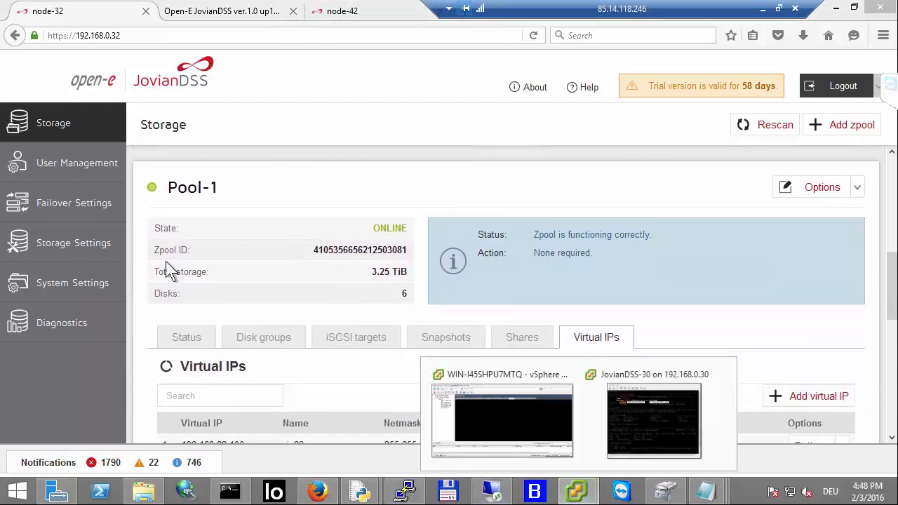
click(464, 441)
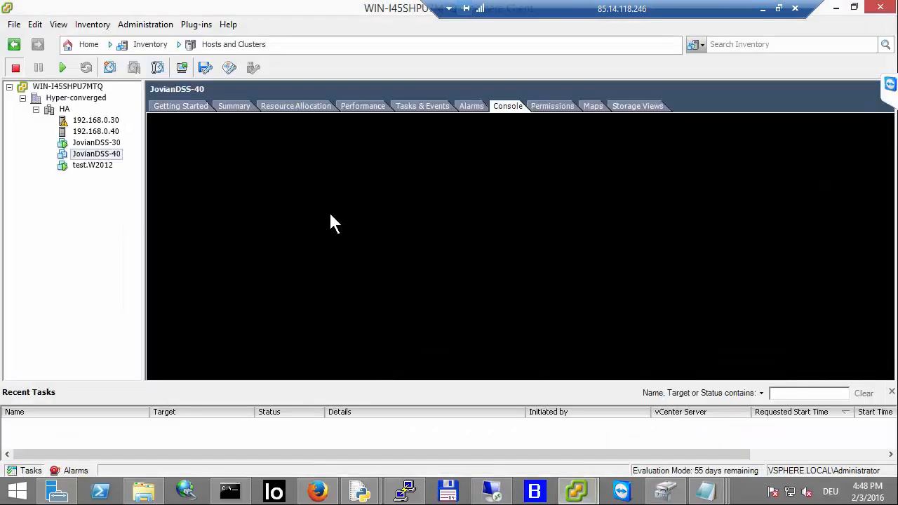
click(100, 134)
click(101, 133)
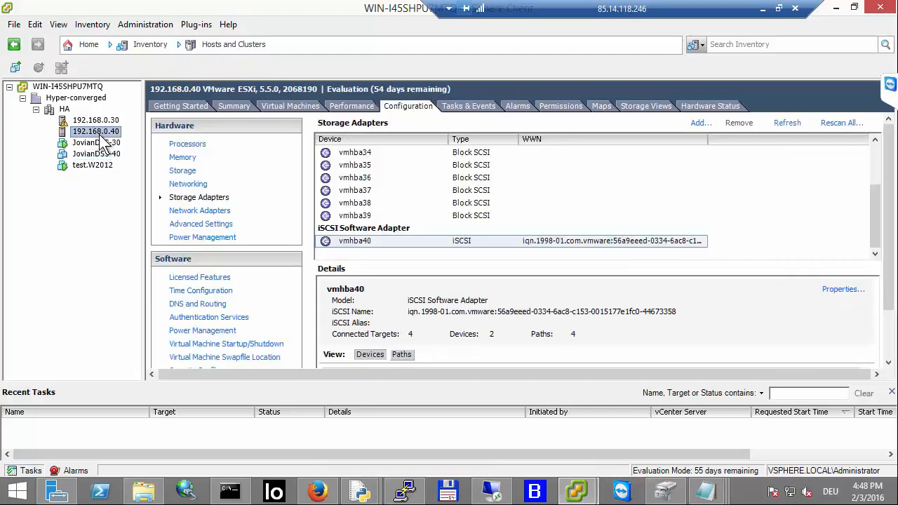
click(103, 153)
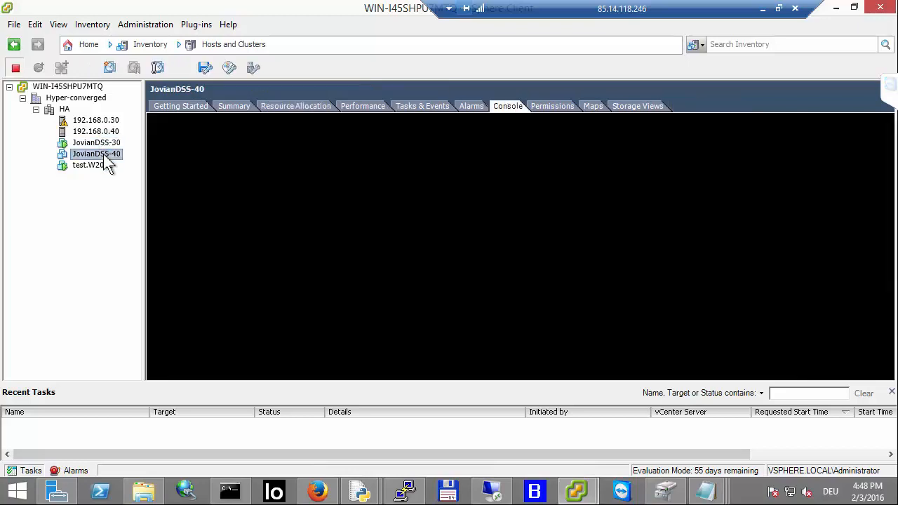
right_click(103, 154)
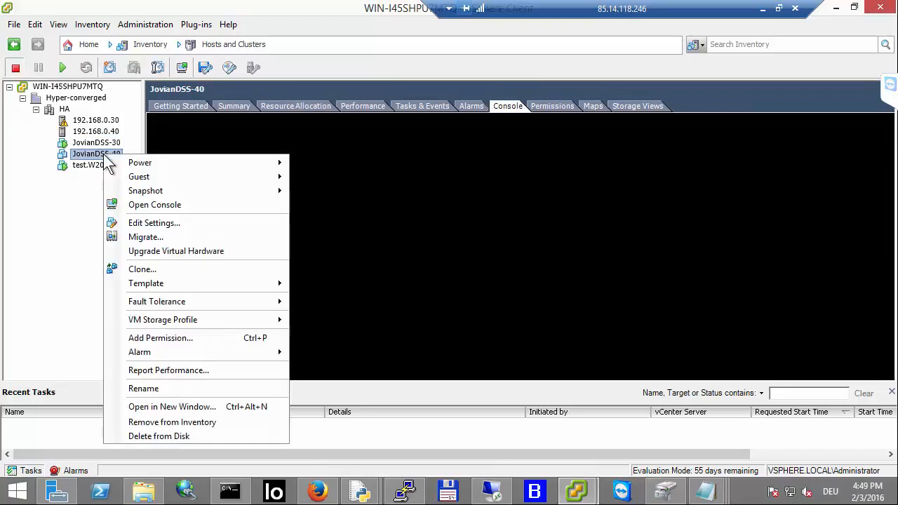
click(175, 435)
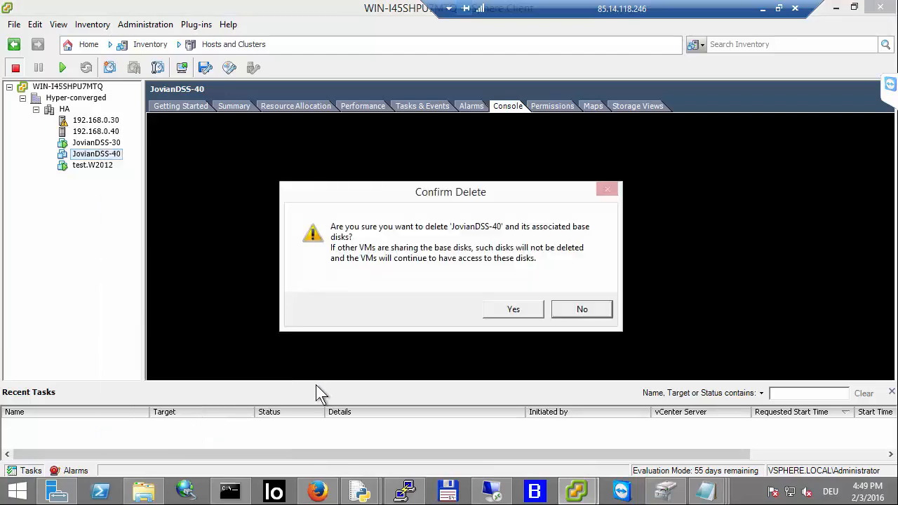
click(513, 310)
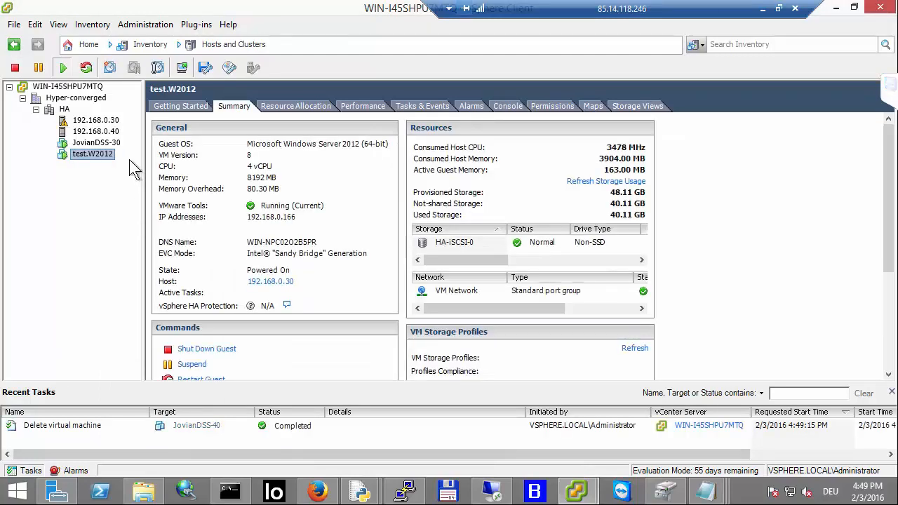
Step: Remove the 192.168.21.100, 192.168.31.100 and 192.168.22.100 static iSCSI targets from vmhba40 on host 192.168.0.40
click(103, 133)
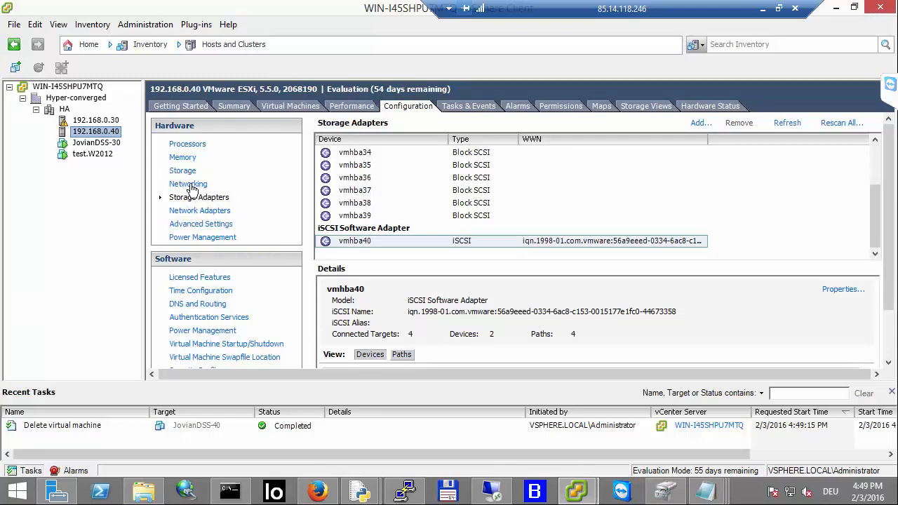
click(184, 172)
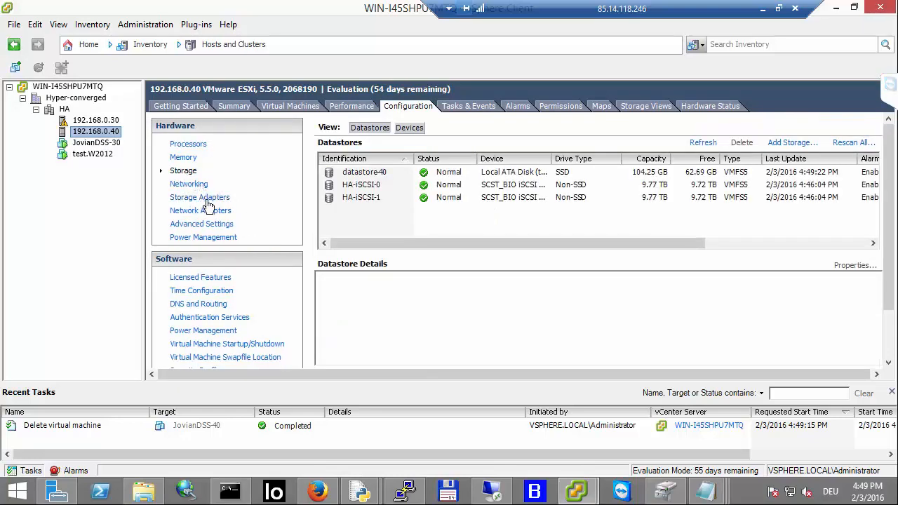
click(203, 198)
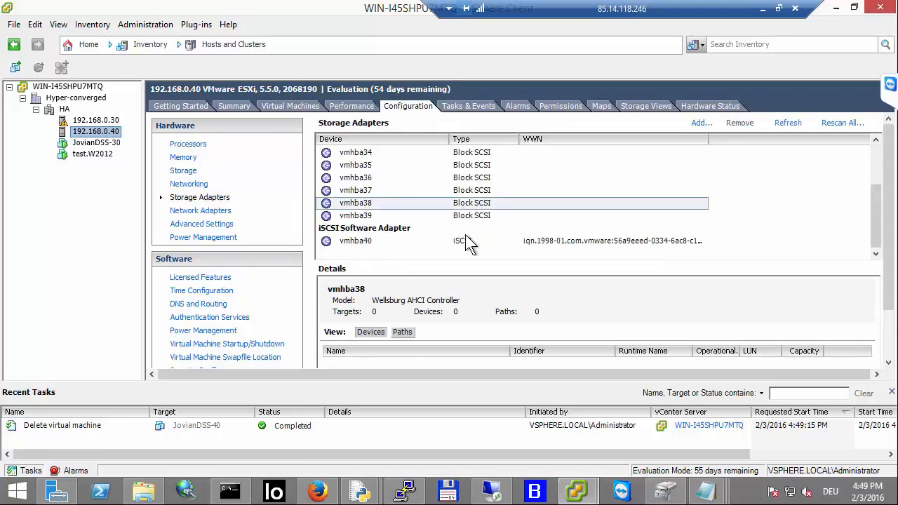
click(463, 241)
right_click(462, 239)
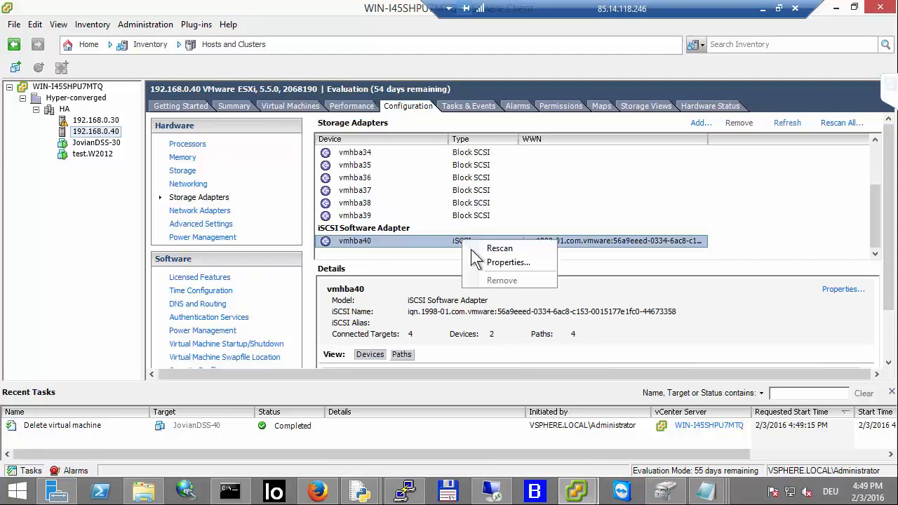
click(484, 262)
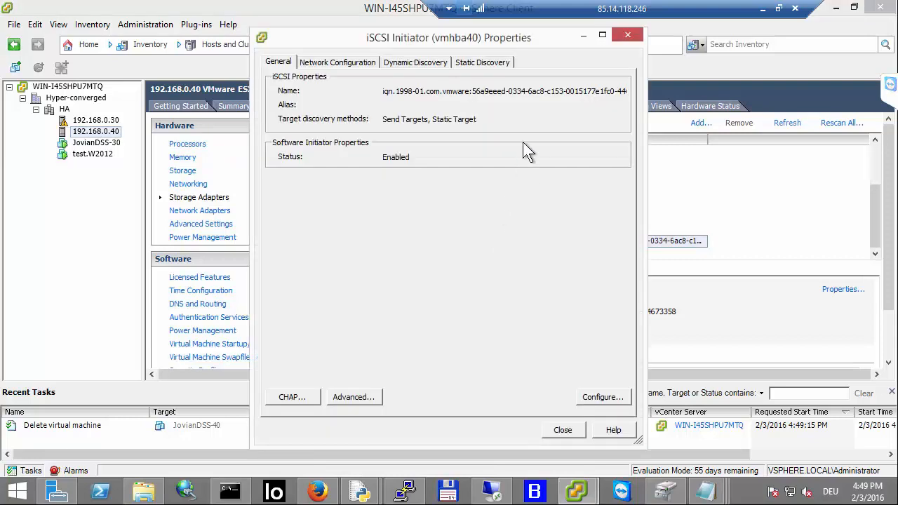
click(482, 63)
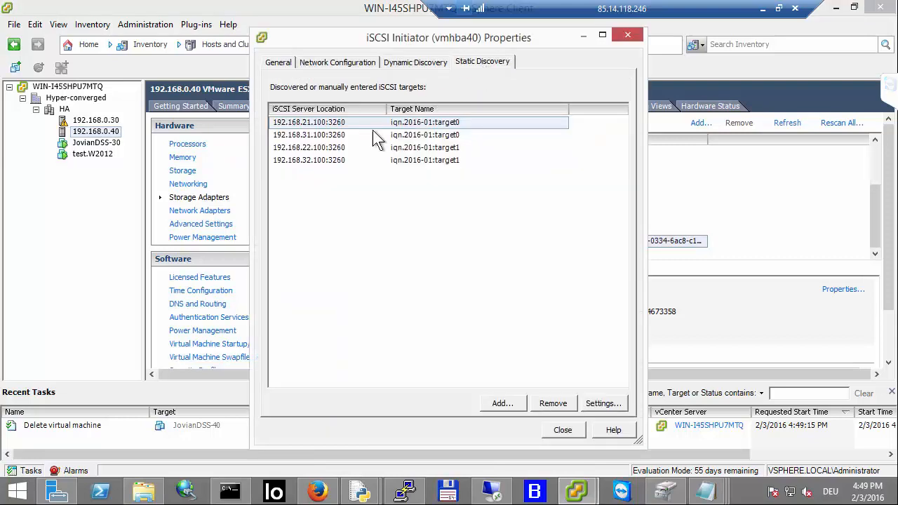
click(549, 404)
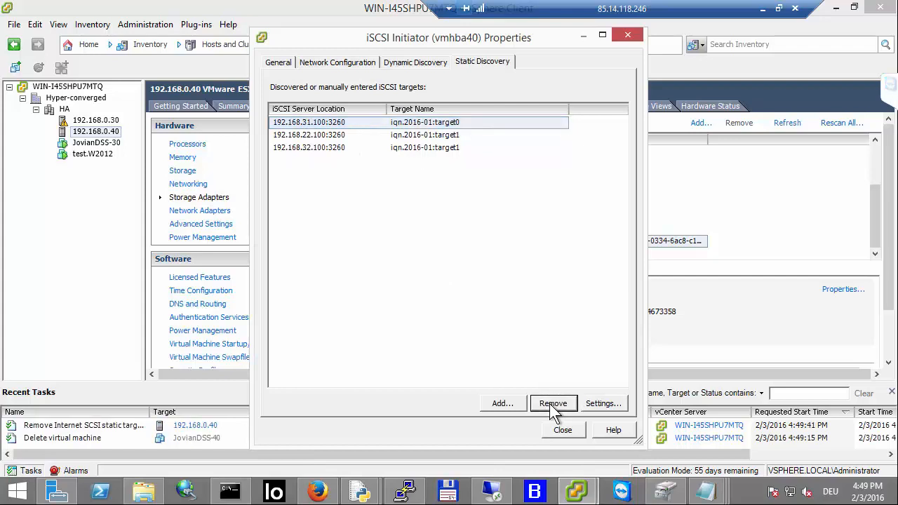
click(549, 403)
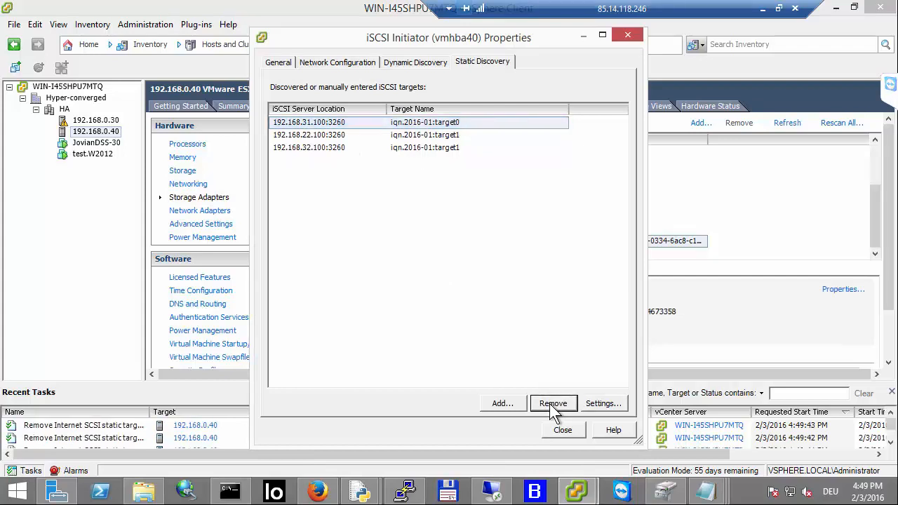
click(549, 403)
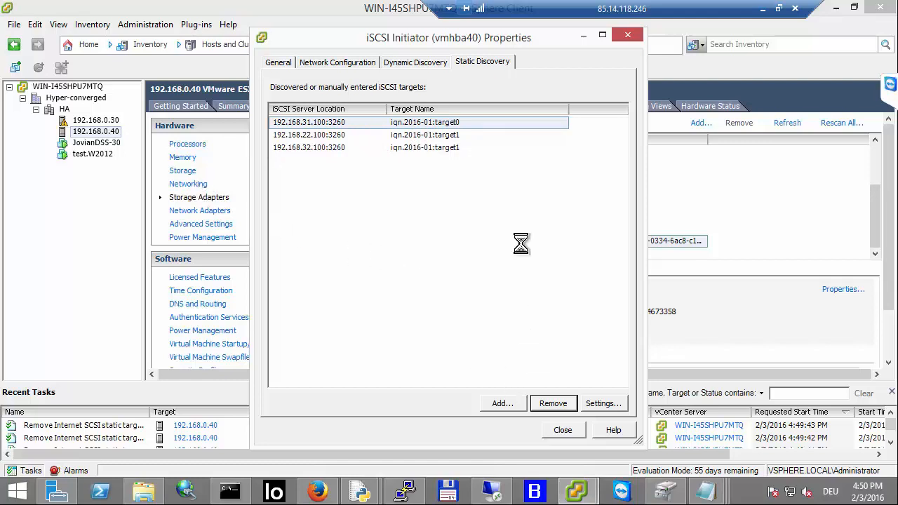
click(603, 207)
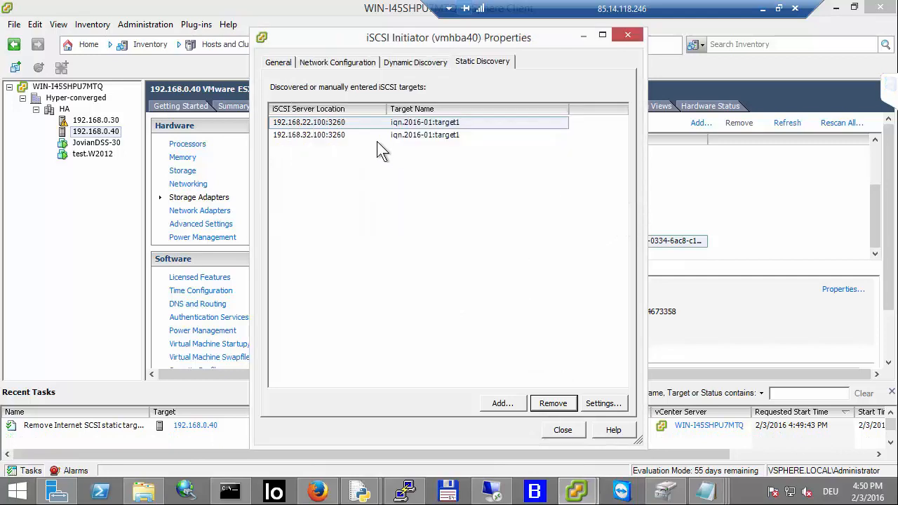
click(544, 402)
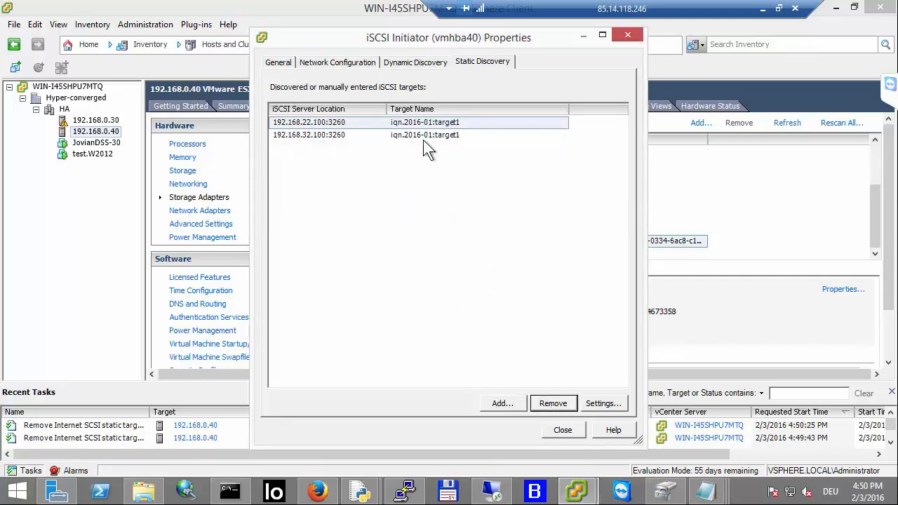
click(545, 402)
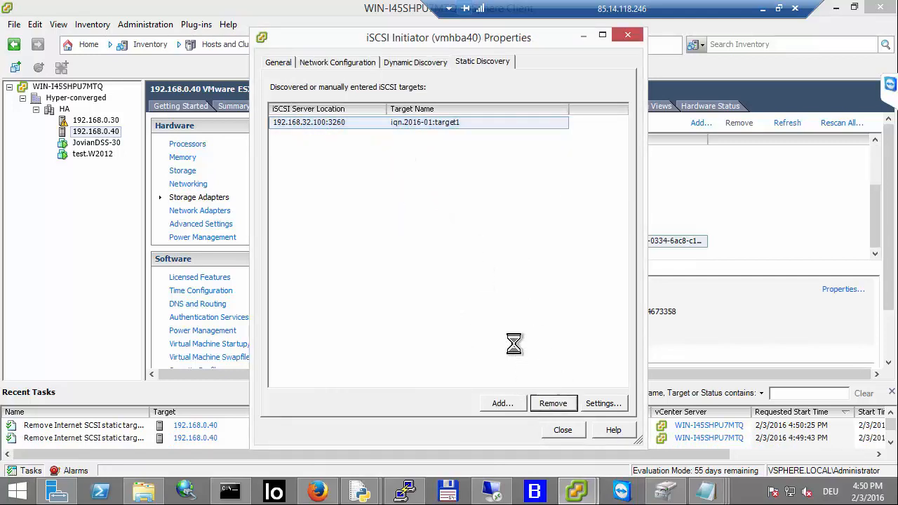
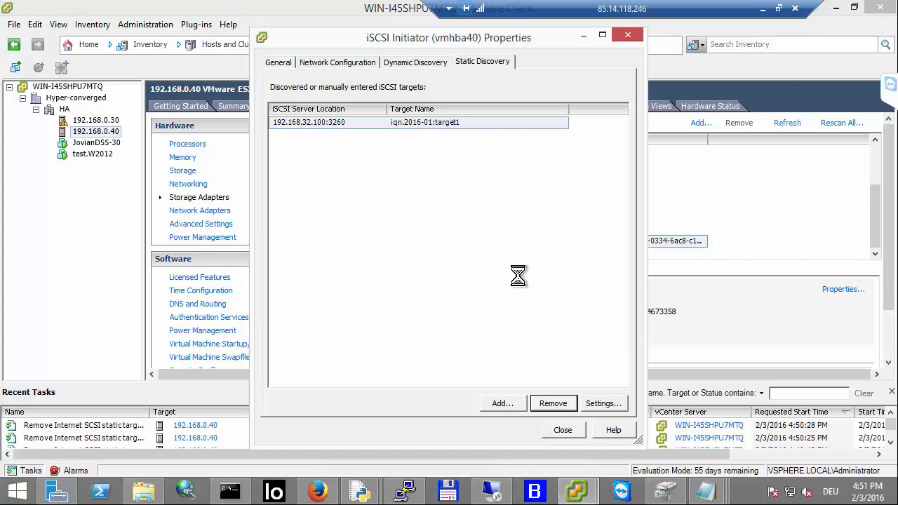
Step: Close the iSCSI initiator properties, rescan the adapter, and review the host's datastores
click(551, 429)
click(517, 291)
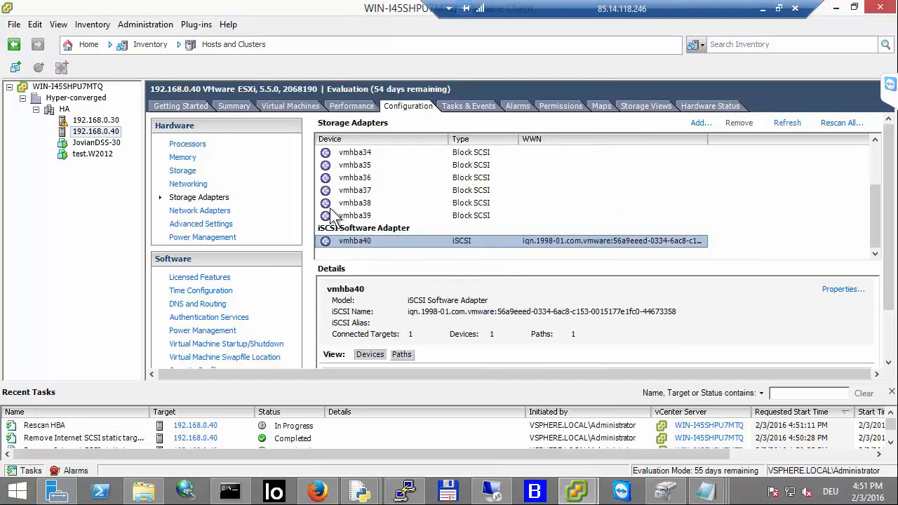
click(184, 170)
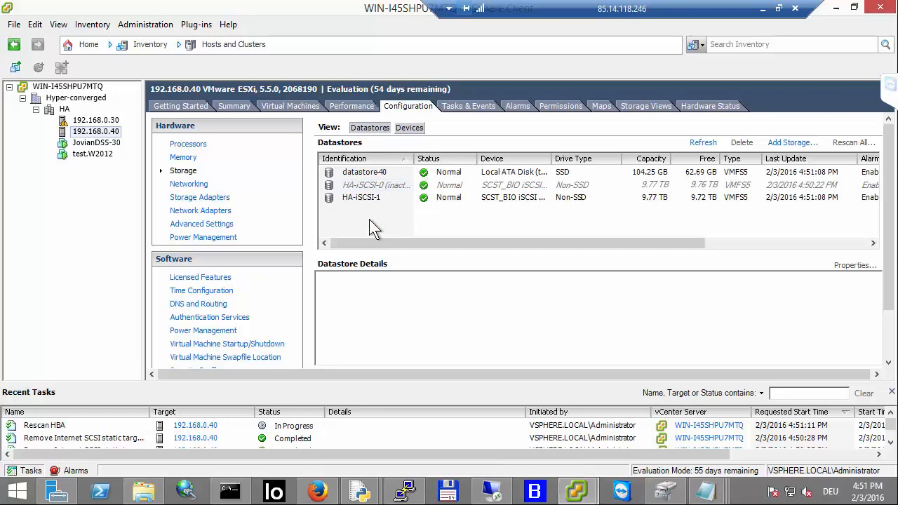
Step: Remove standard switches vSwitch1 and vSwitch2 from host 192.168.0.40's networking
click(199, 185)
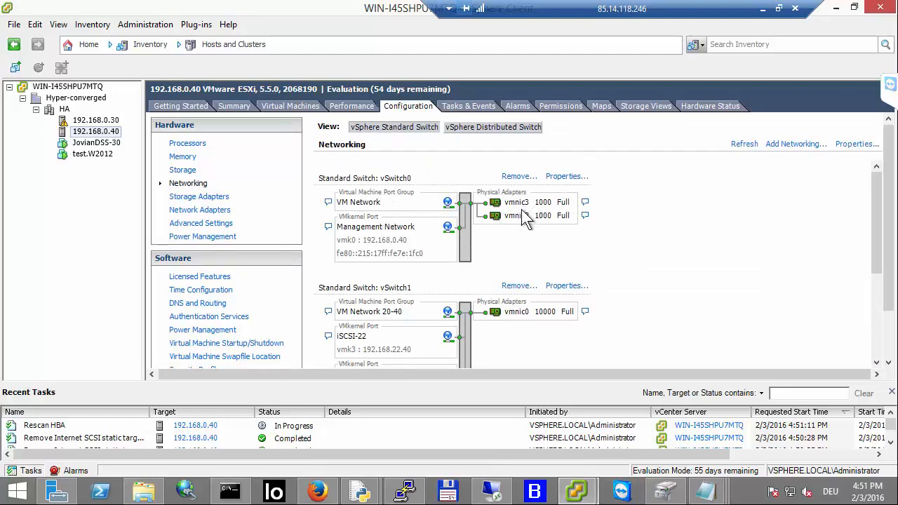
scroll(536, 235, down, 5)
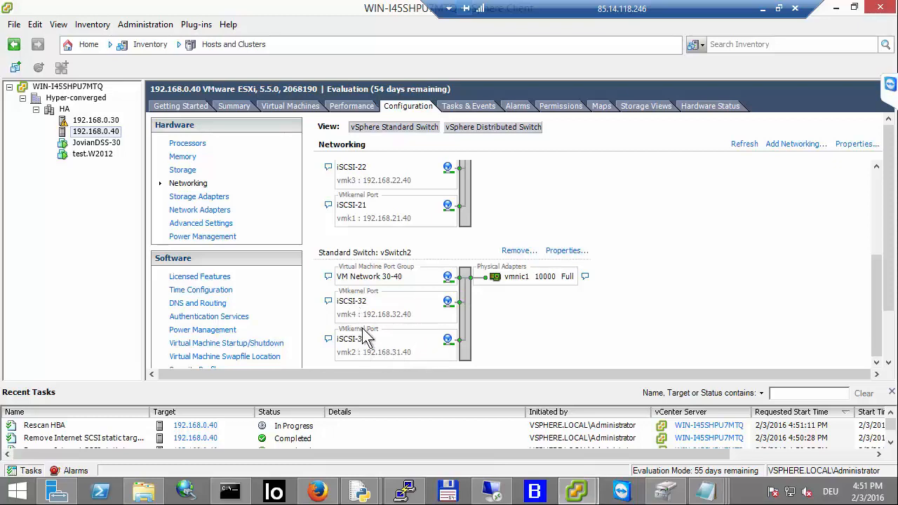
scroll(378, 307, up, 2)
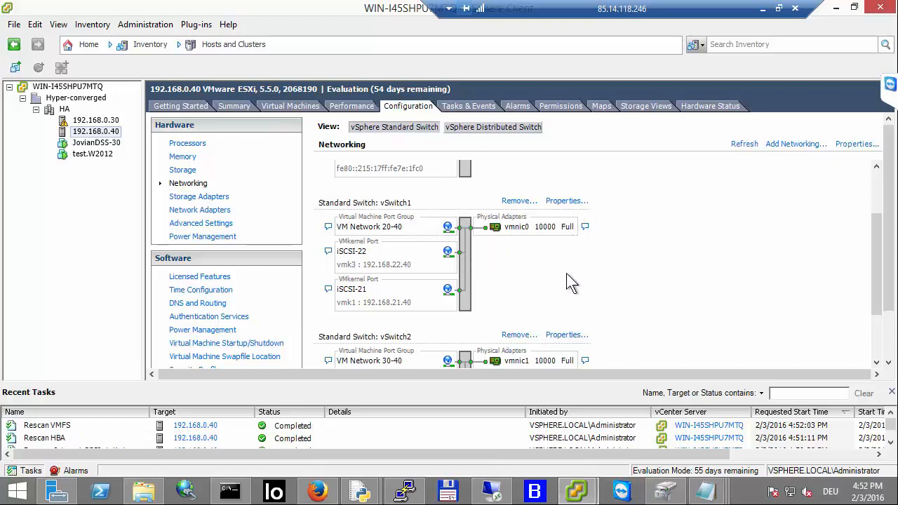
click(518, 202)
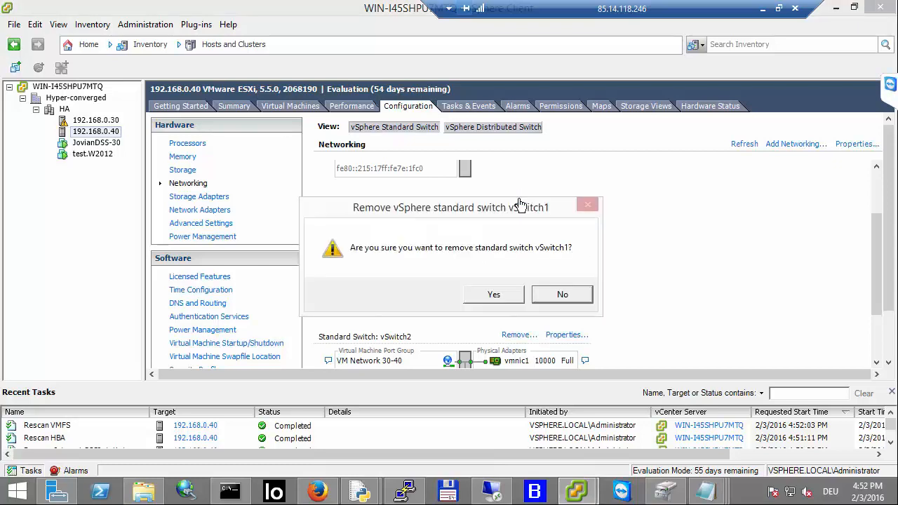
click(495, 299)
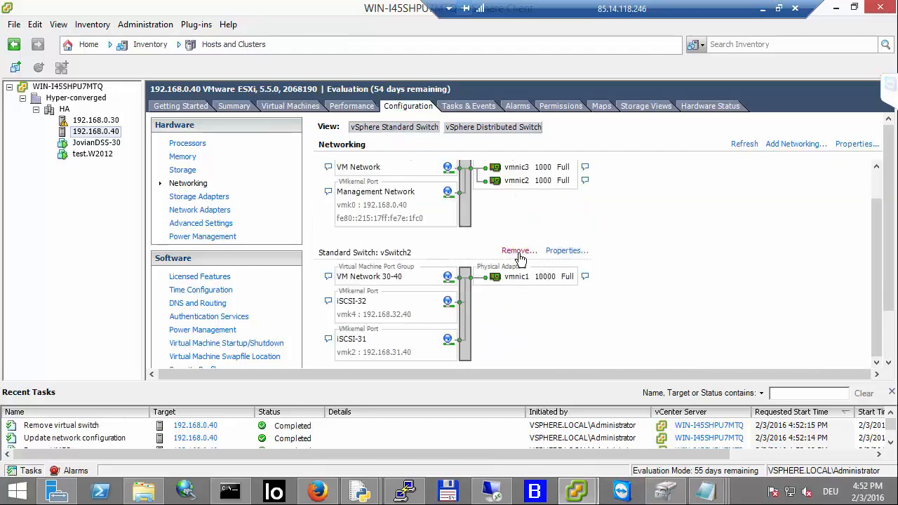
click(519, 253)
click(491, 291)
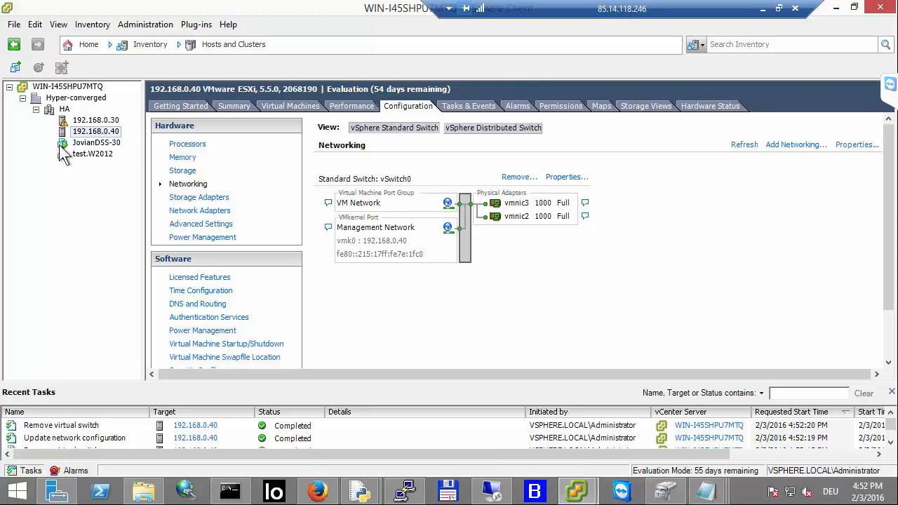
Step: Start a custom new virtual machine on 192.168.0.40 and name it JovianDSS-40
click(15, 67)
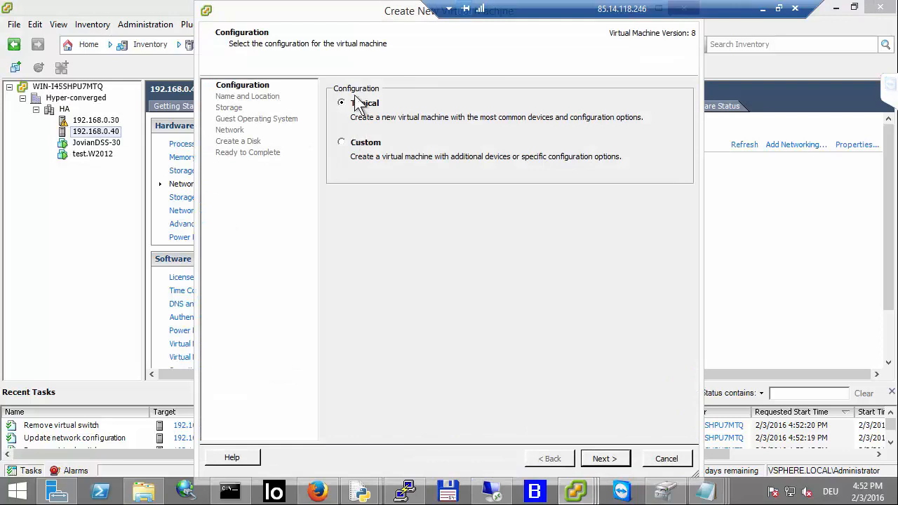
click(342, 142)
click(602, 457)
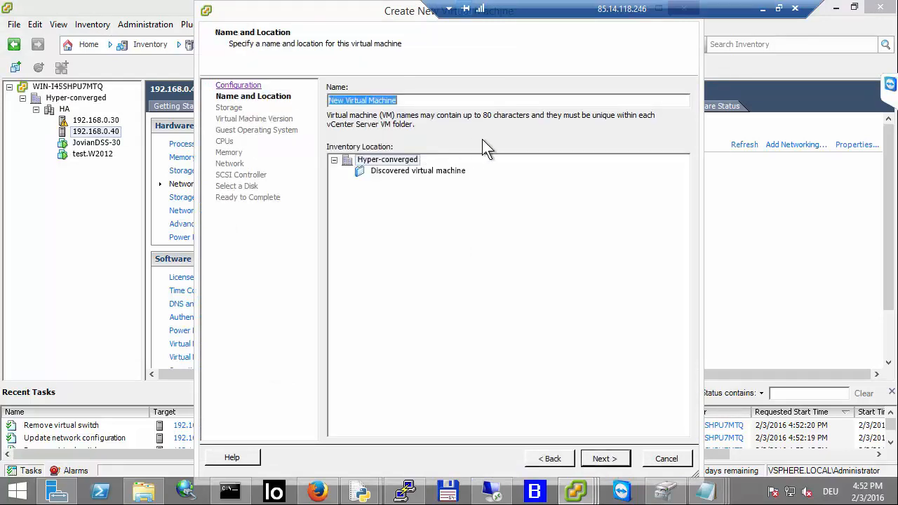
text(Jov)
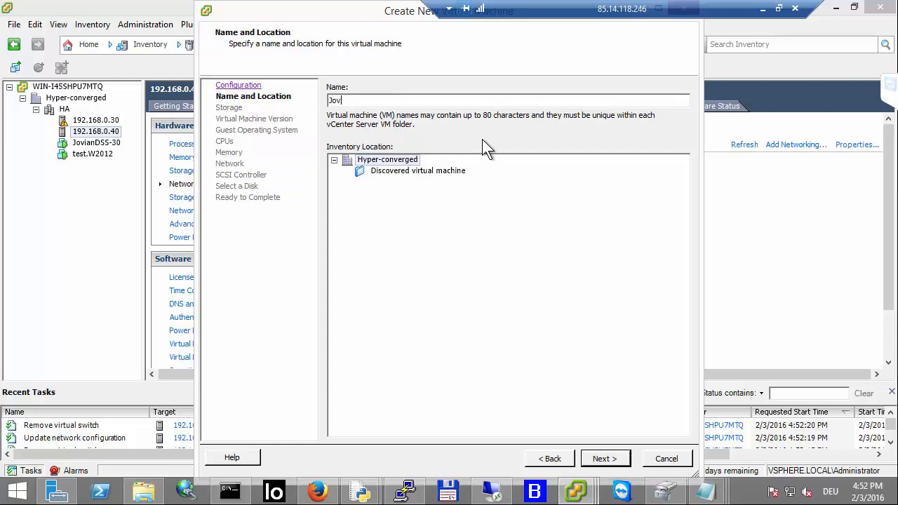
text(ianDSS-40)
click(617, 461)
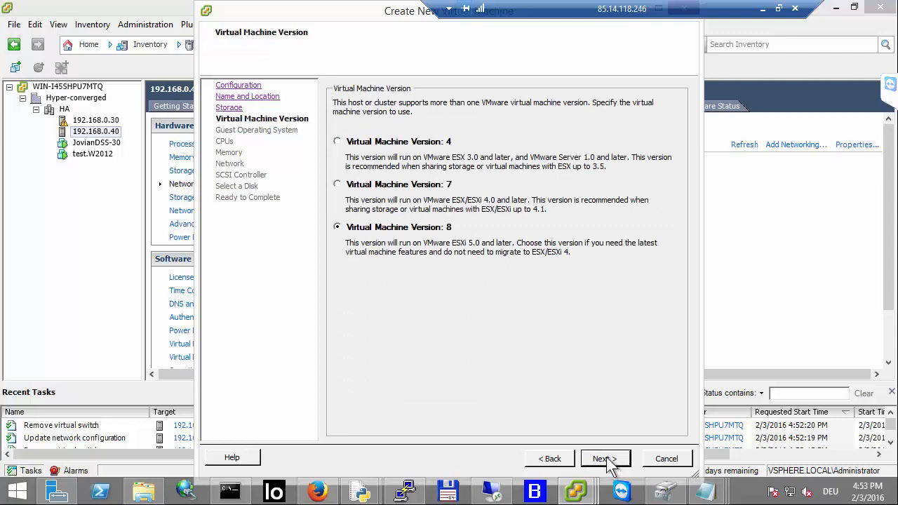
Step: Keep virtual machine version 8 and set the guest OS to Linux, Debian GNU/Linux 6 (64-bit)
click(606, 463)
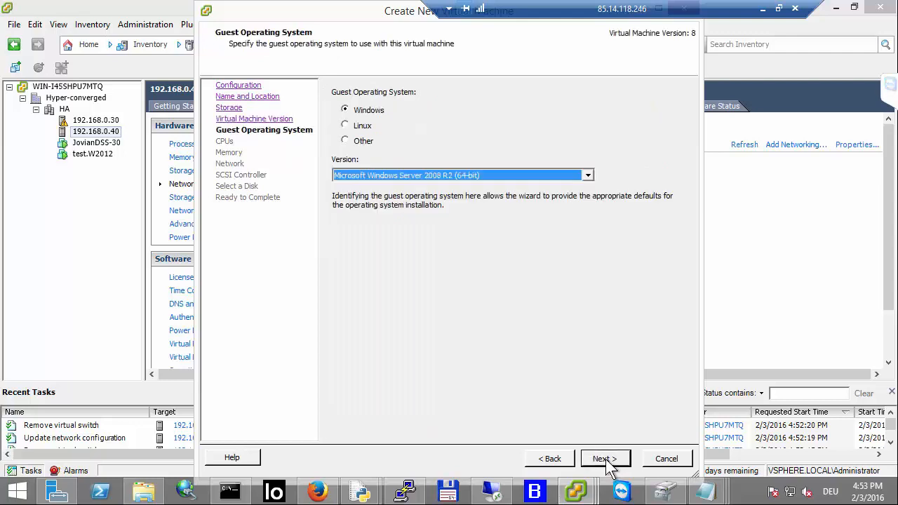
click(352, 123)
click(410, 174)
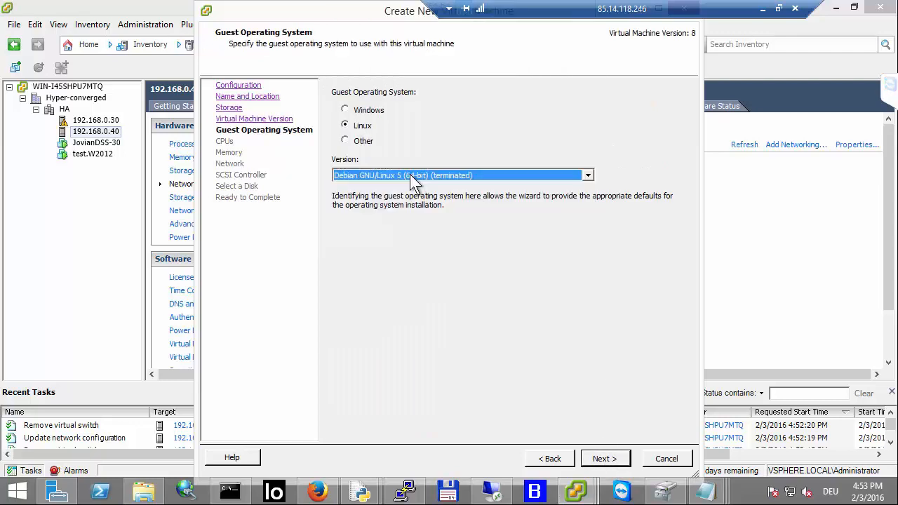
click(410, 174)
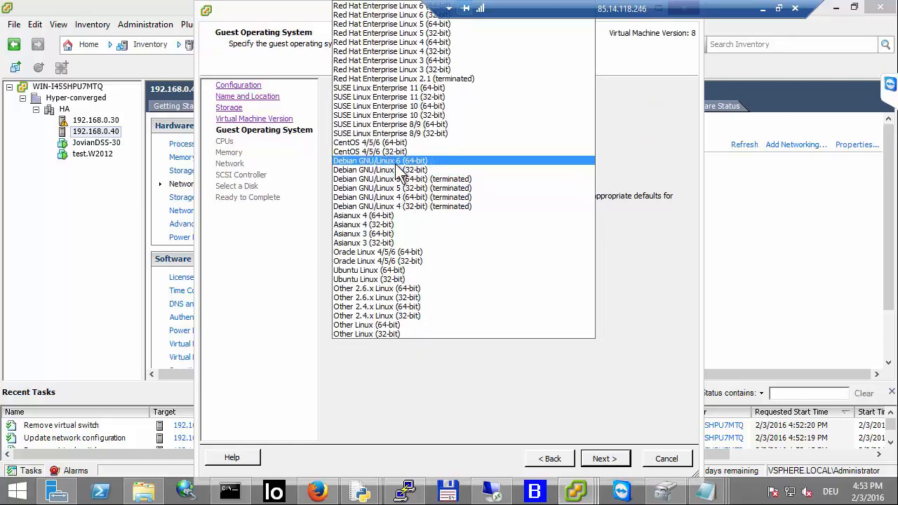
click(395, 163)
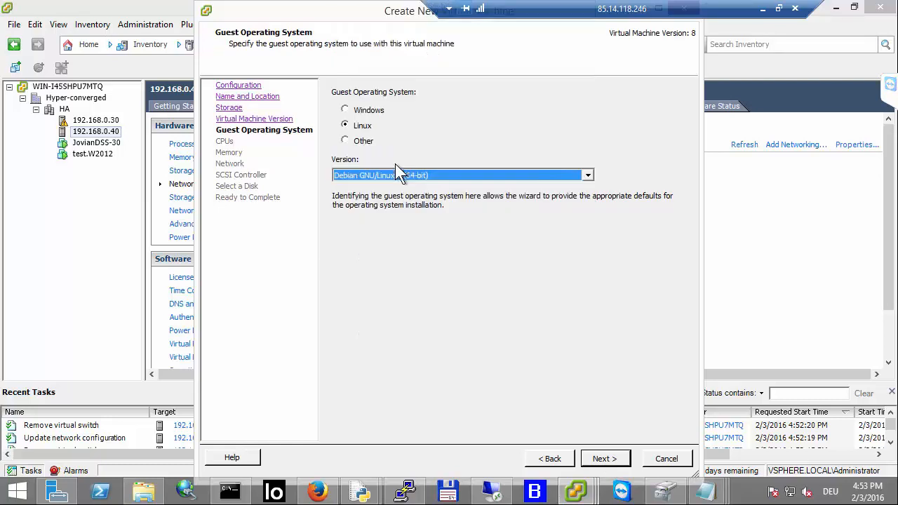
click(604, 458)
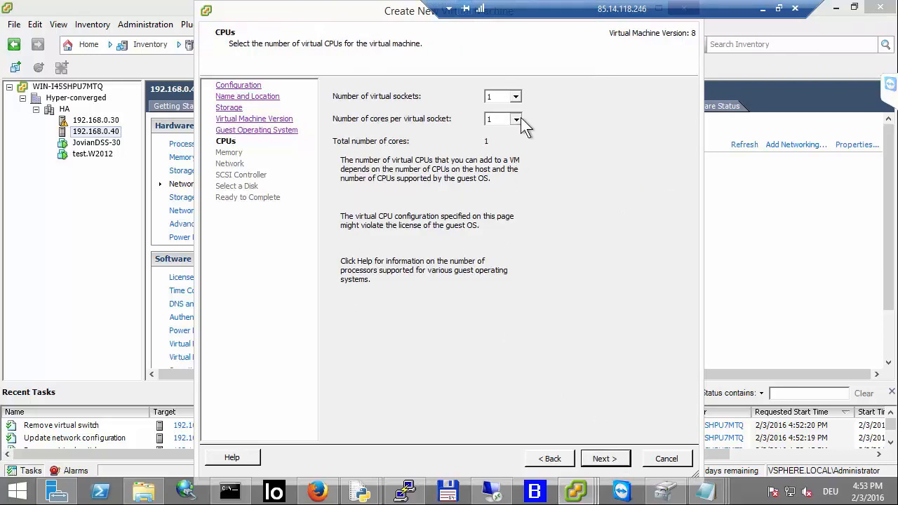
Step: Give the VM 4 cores per virtual socket and 32 GB of memory
click(518, 119)
click(495, 158)
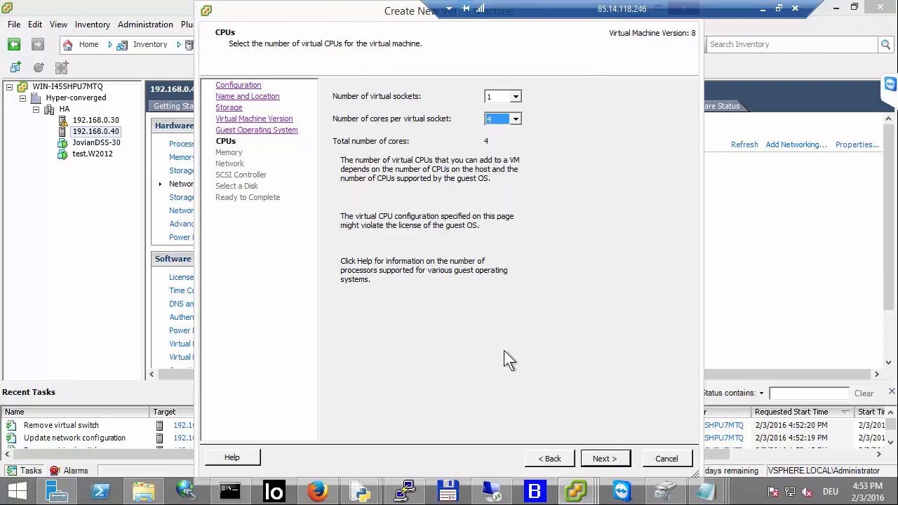
click(600, 459)
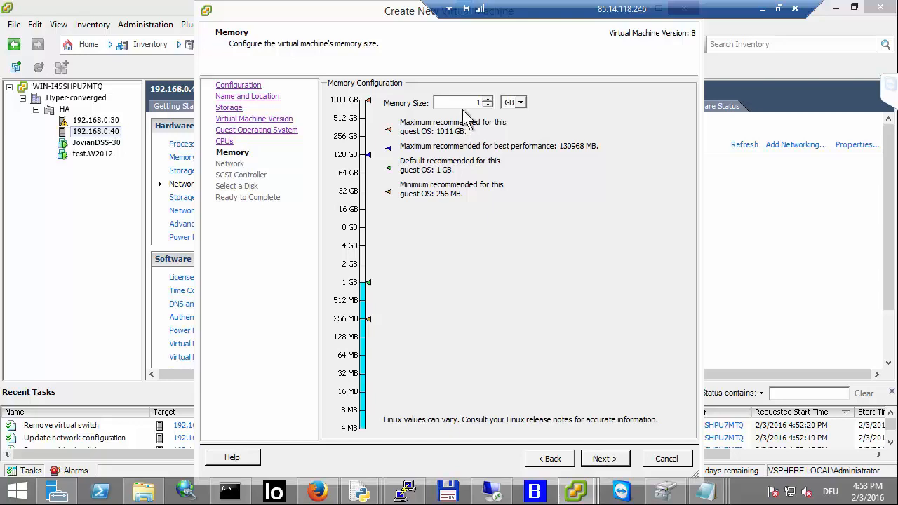
drag(468, 102, 503, 114)
text(32)
click(604, 459)
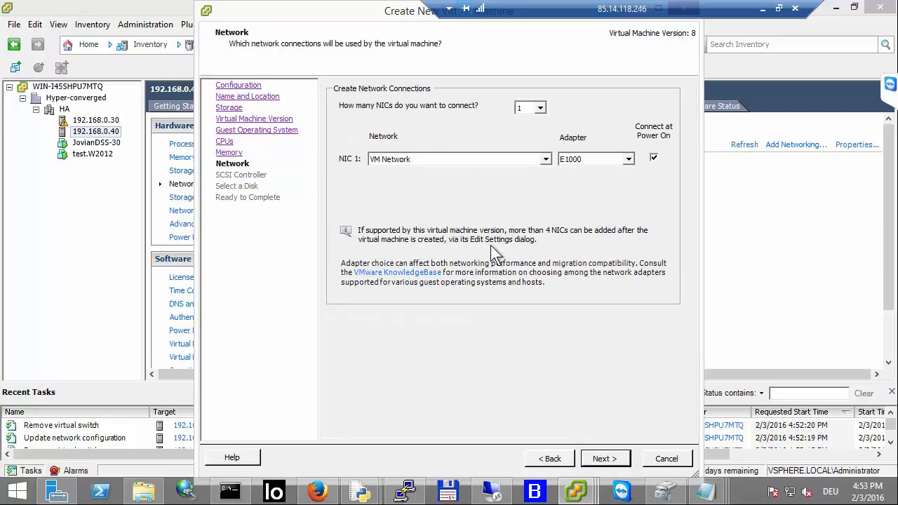
Step: Connect 4 NICs on VM Network, setting every adapter type to VMXNET 3
click(540, 108)
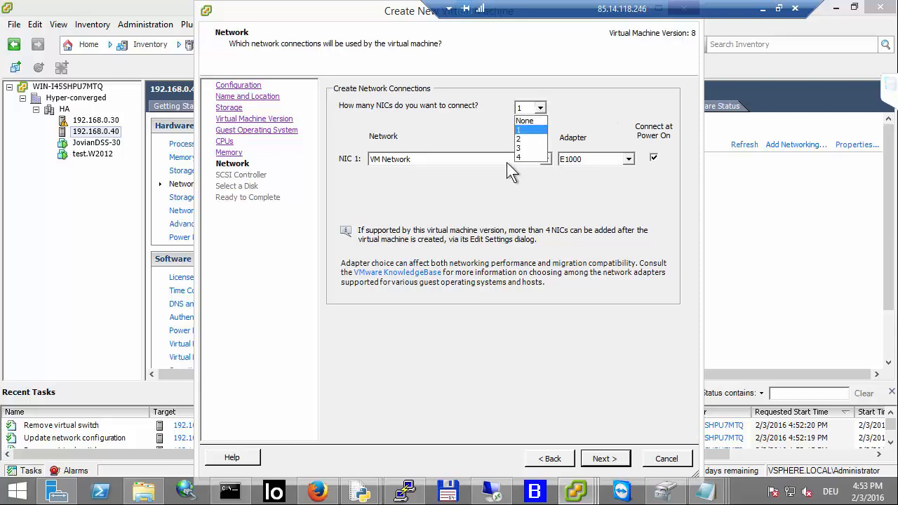
click(526, 153)
click(540, 108)
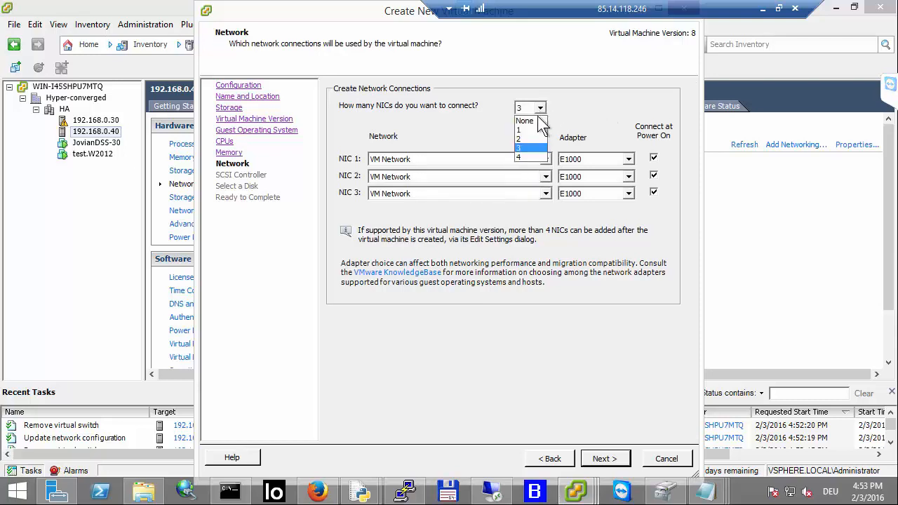
click(523, 156)
click(587, 159)
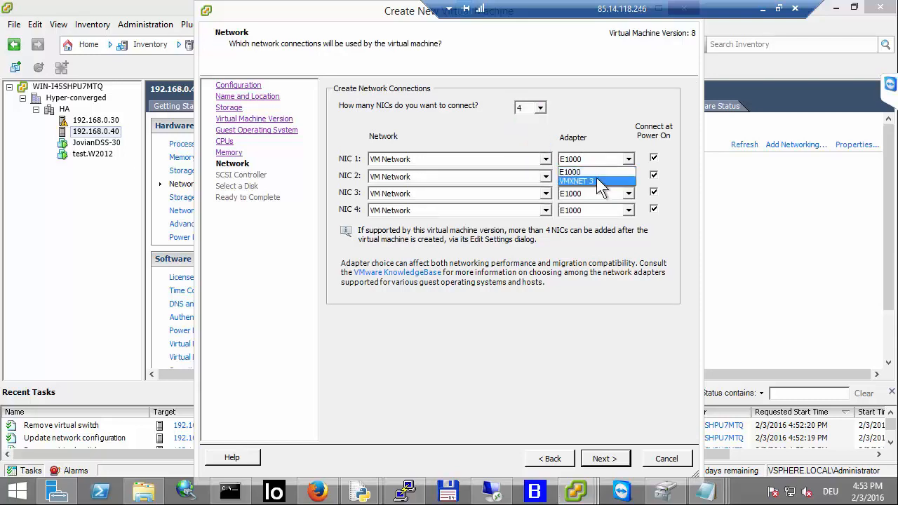
click(596, 177)
click(596, 176)
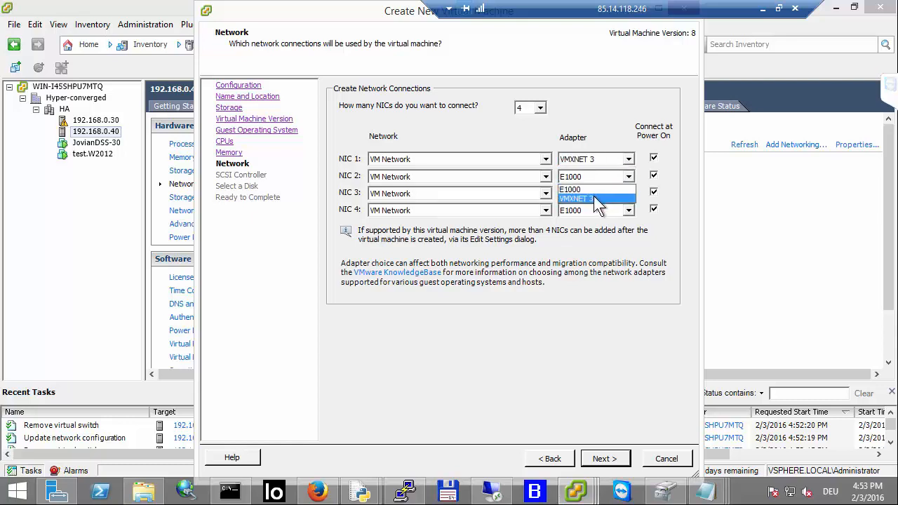
click(593, 195)
click(594, 195)
click(589, 213)
click(588, 213)
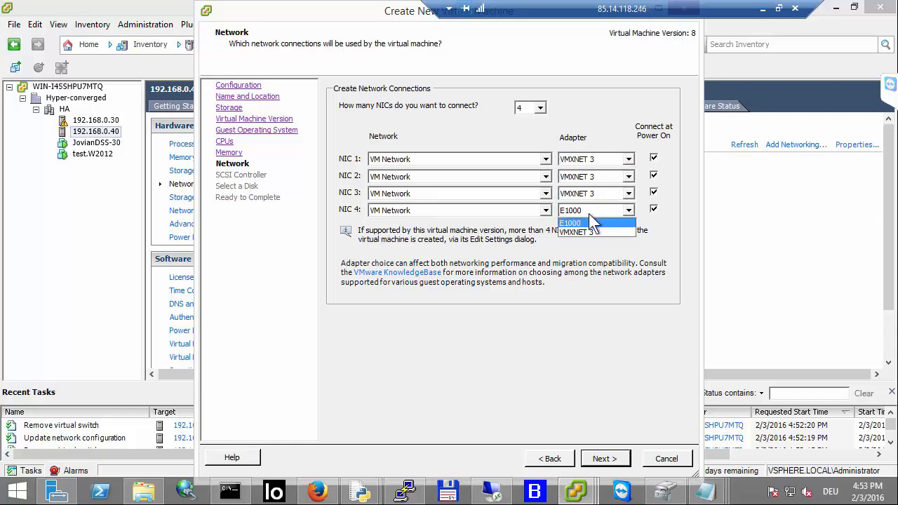
click(588, 231)
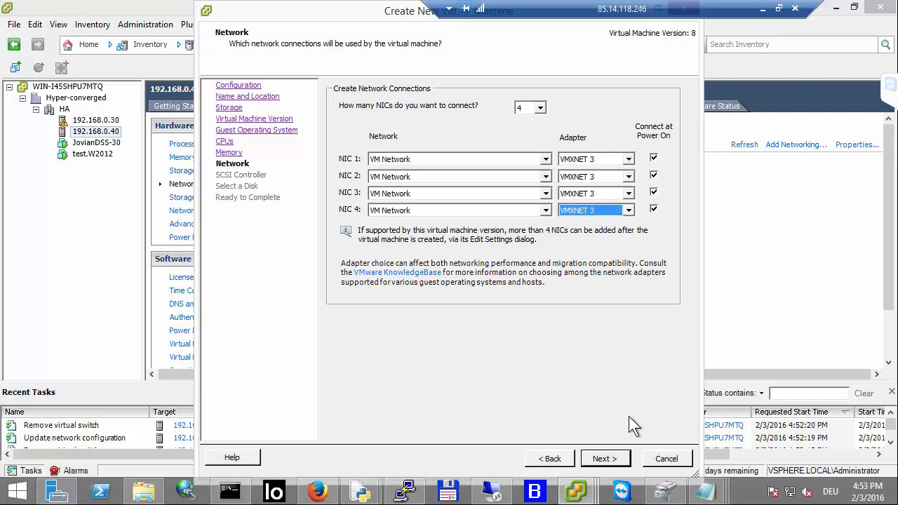
click(625, 454)
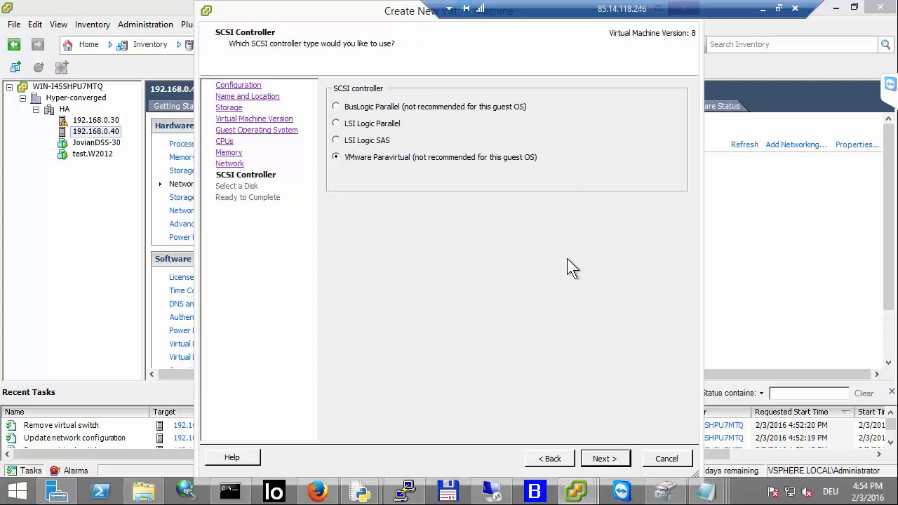
Step: Keep the VMware Paravirtual SCSI controller, create a new 20 GB virtual disk, and finish creating the VM
click(610, 459)
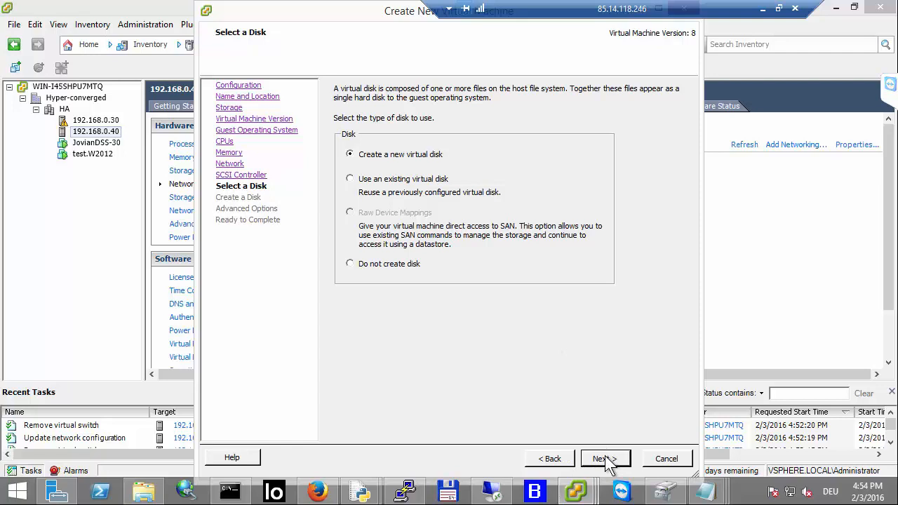
click(604, 460)
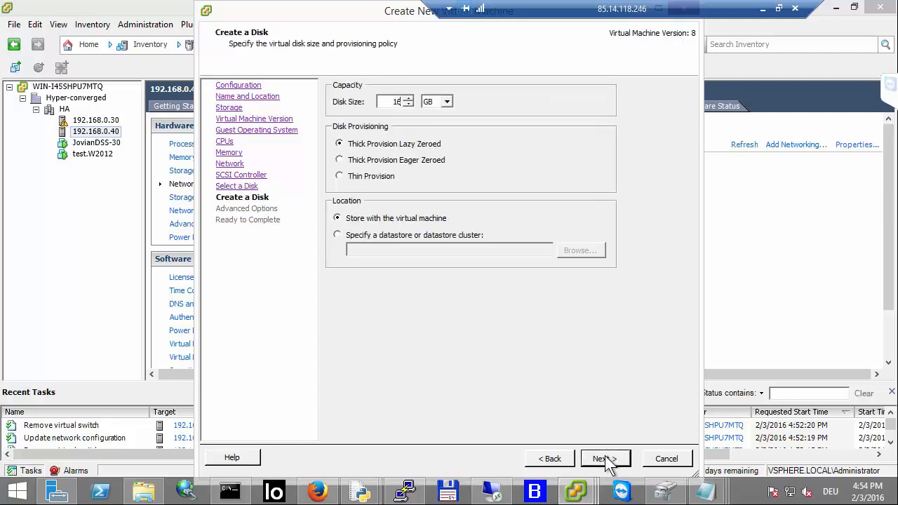
key(BackSpace)
key(BackSpace)
text(20)
click(593, 461)
click(593, 461)
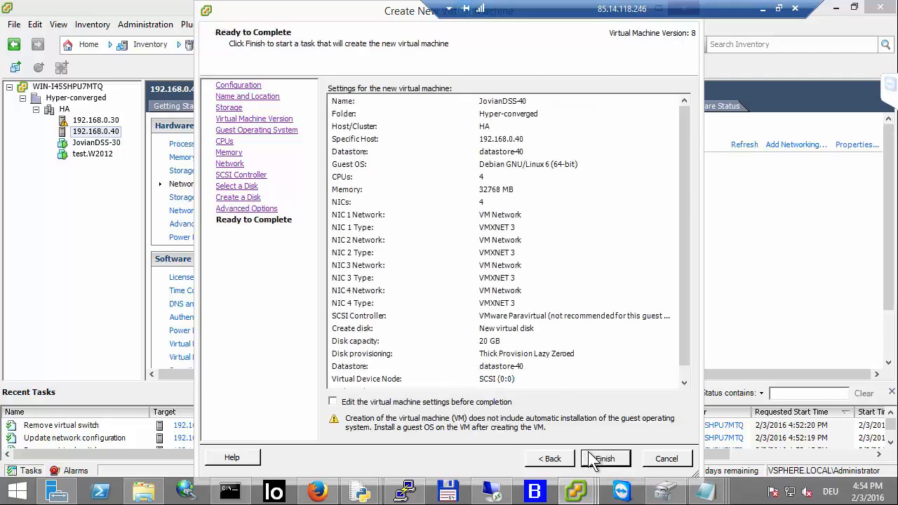
click(595, 458)
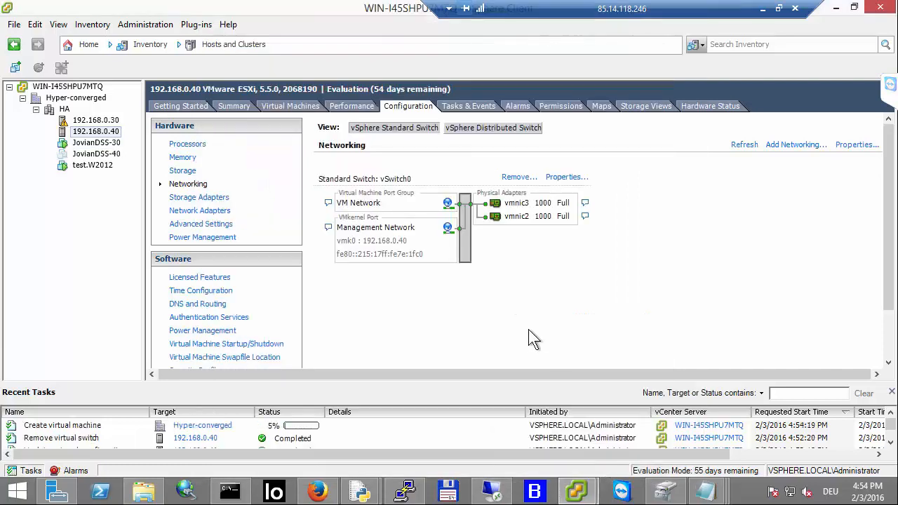
Step: Mount the jdss1.0up12 ISO from datastore-40's ISO folder on JovianDSS-40's CD/DVD drive, connected at power on
right_click(111, 154)
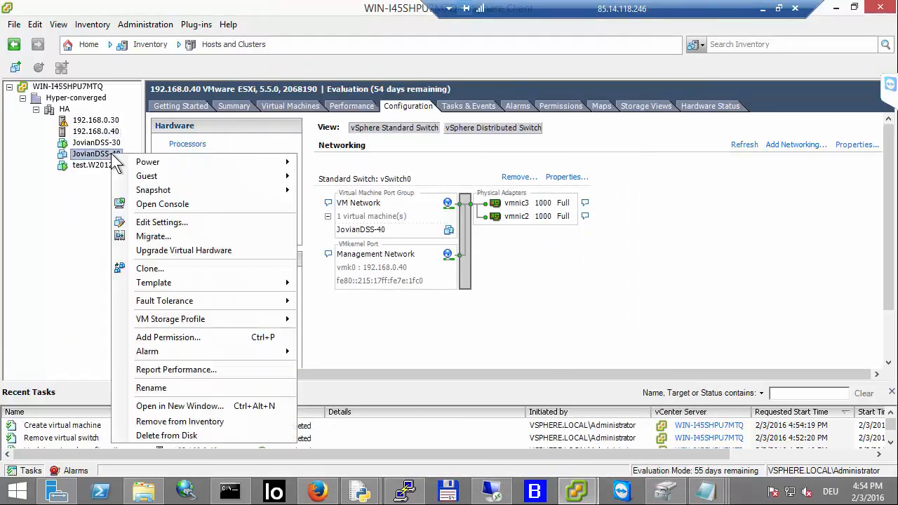
click(161, 223)
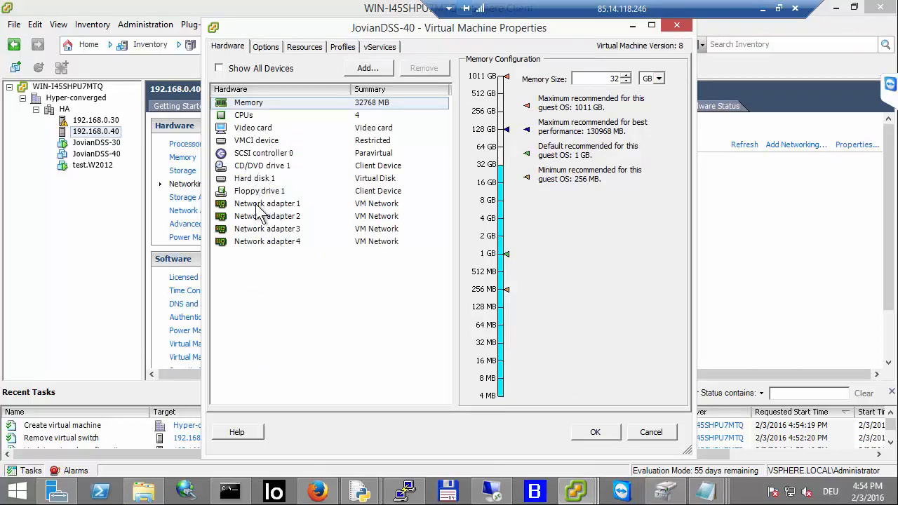
click(260, 168)
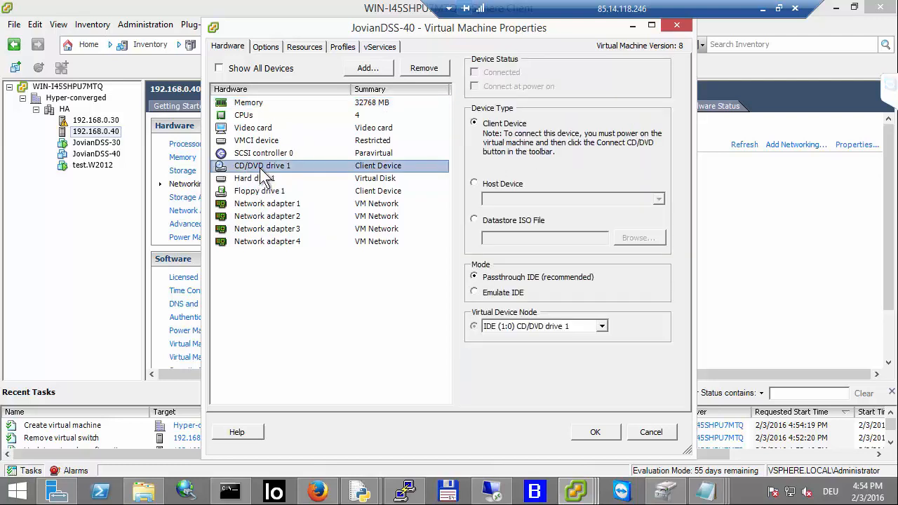
click(475, 219)
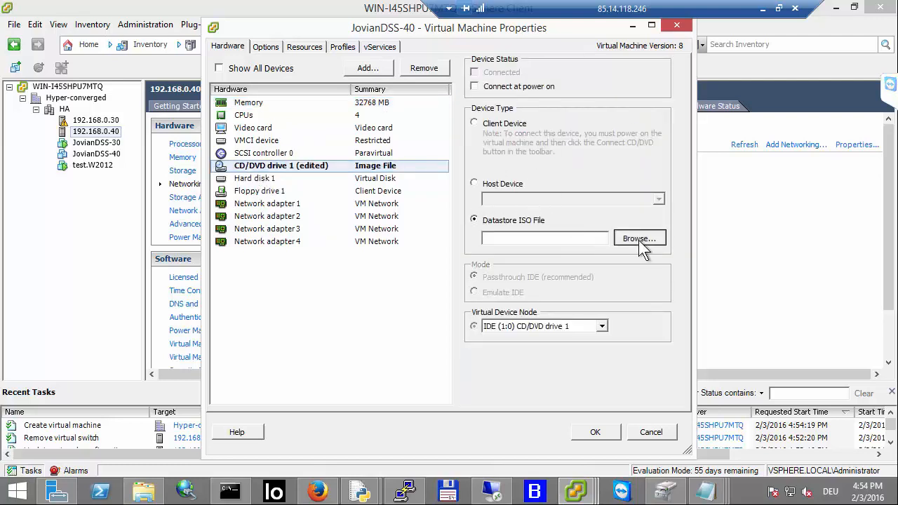
click(638, 239)
double_click(335, 191)
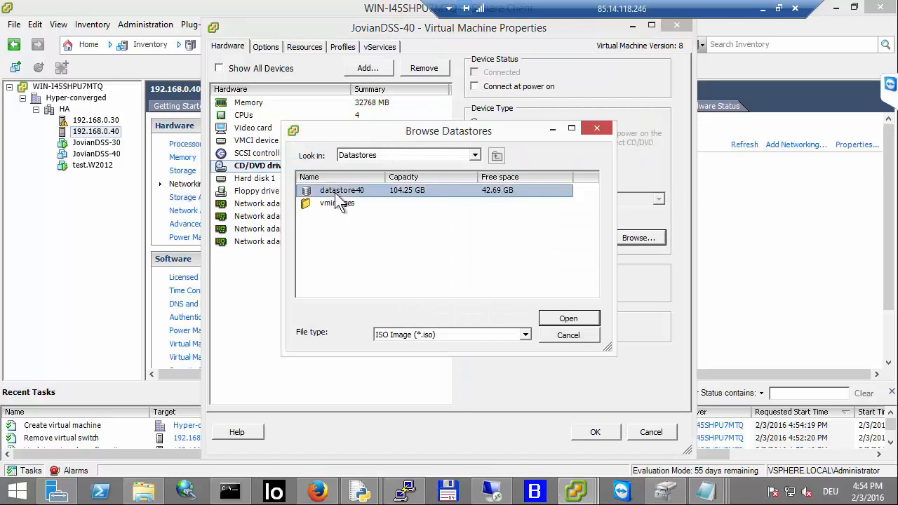
click(327, 203)
double_click(328, 204)
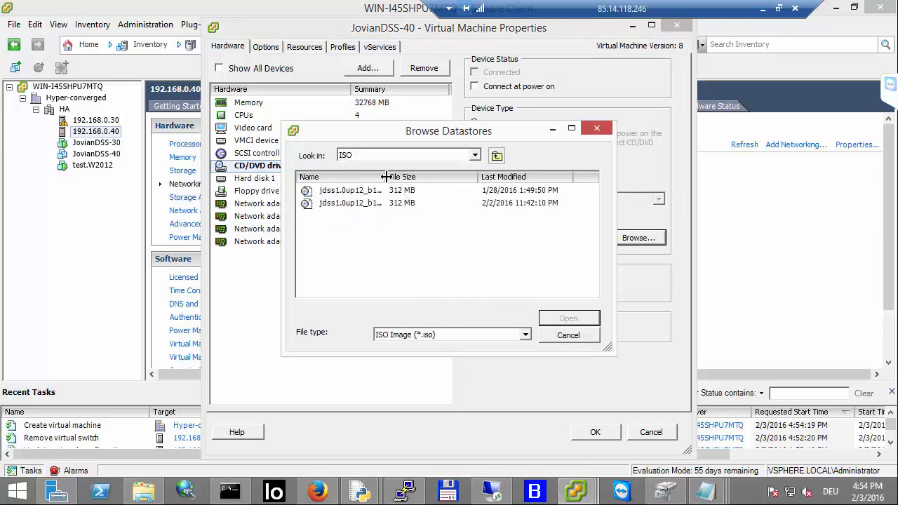
click(402, 204)
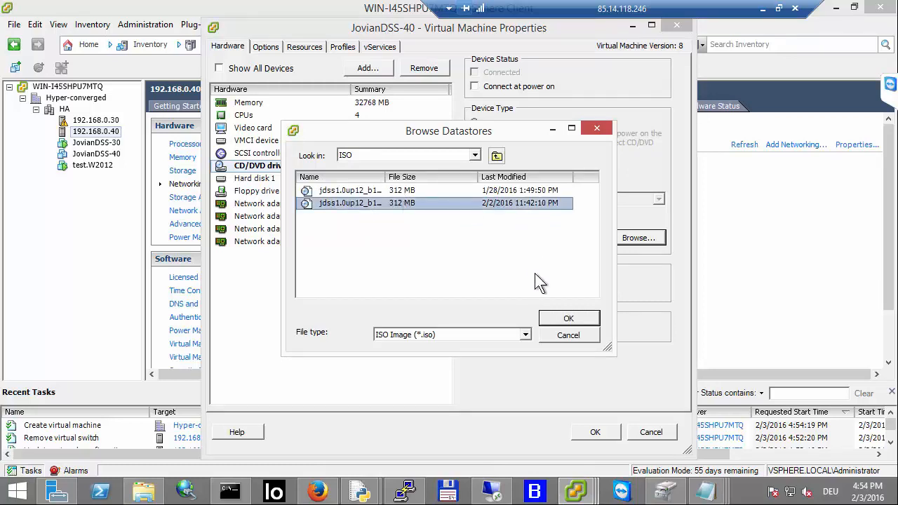
click(577, 316)
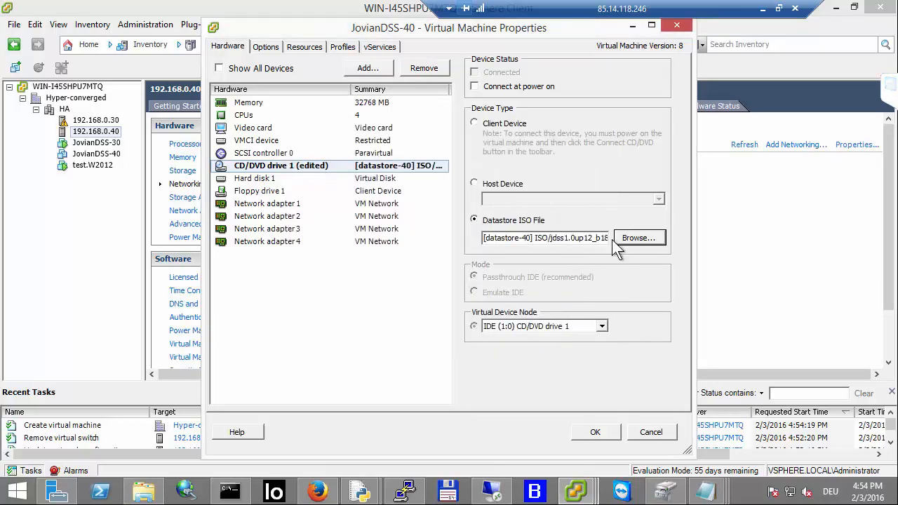
click(474, 87)
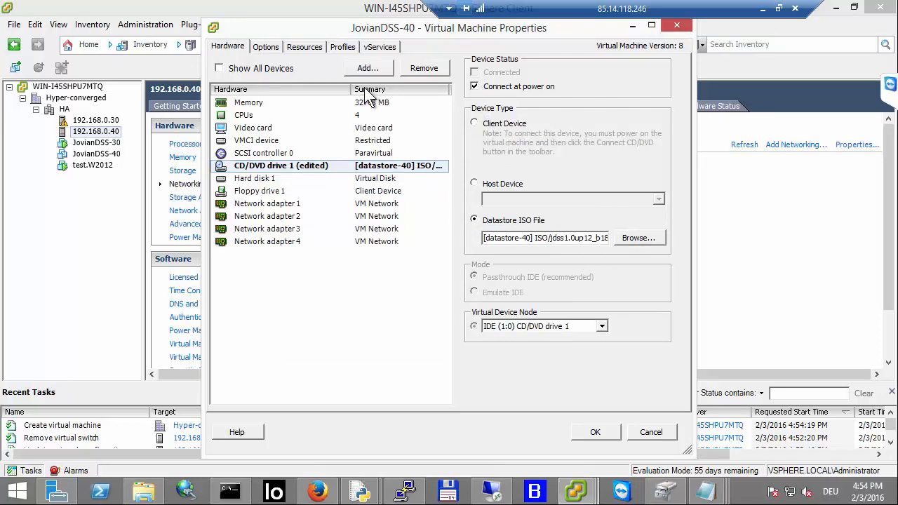
click(593, 429)
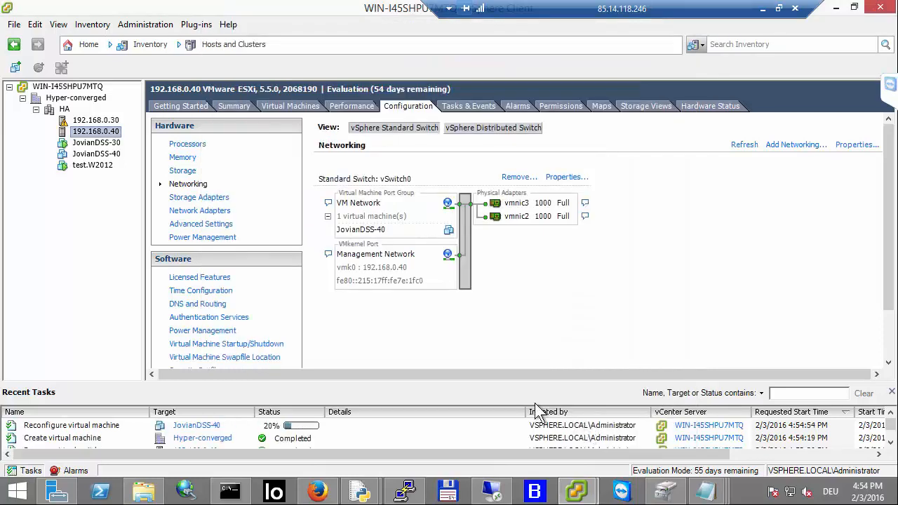
Step: Open the JovianDSS-40 console and power on the virtual machine
click(95, 154)
click(183, 67)
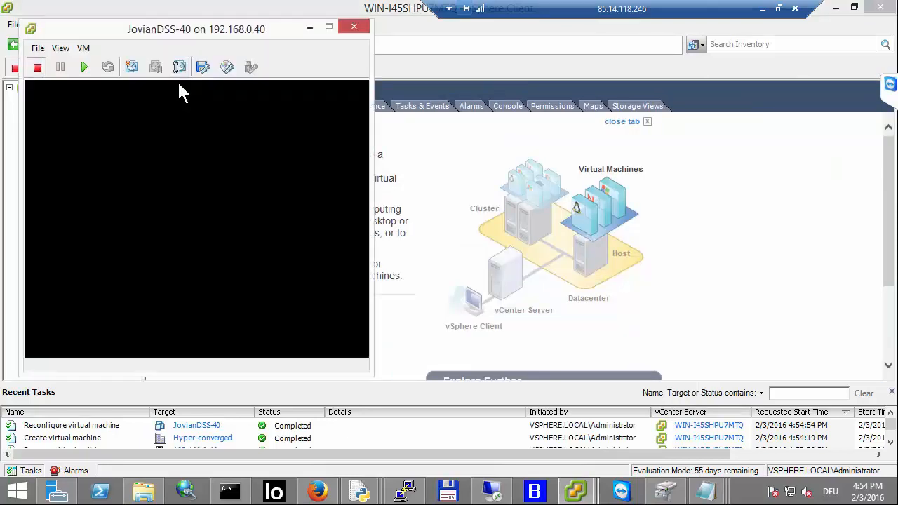
click(83, 69)
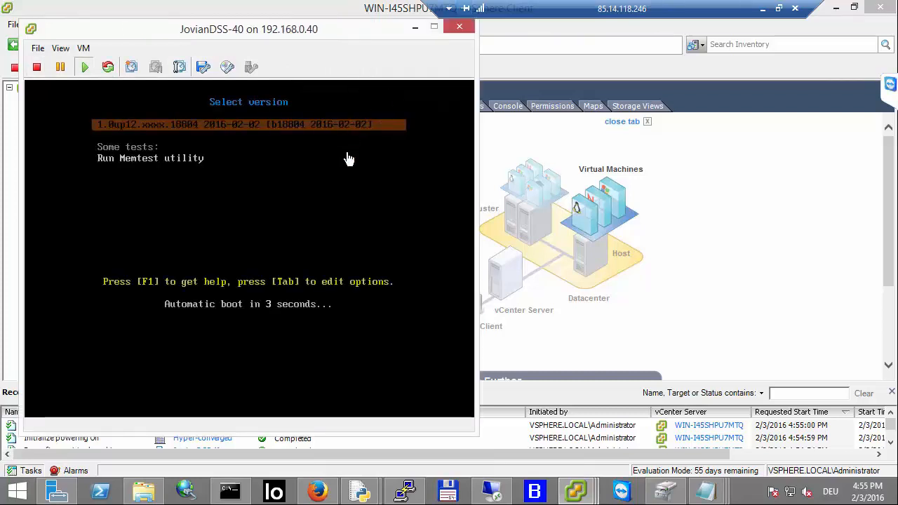
Step: Launch the software installer, agree to the license and install JovianDSS onto the 20 GB Drive 0
click(349, 159)
key(Return)
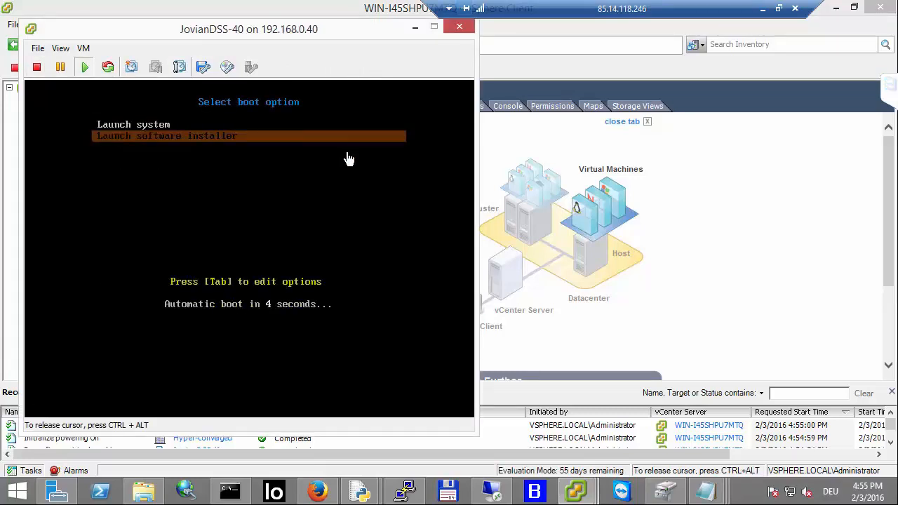
key(Return)
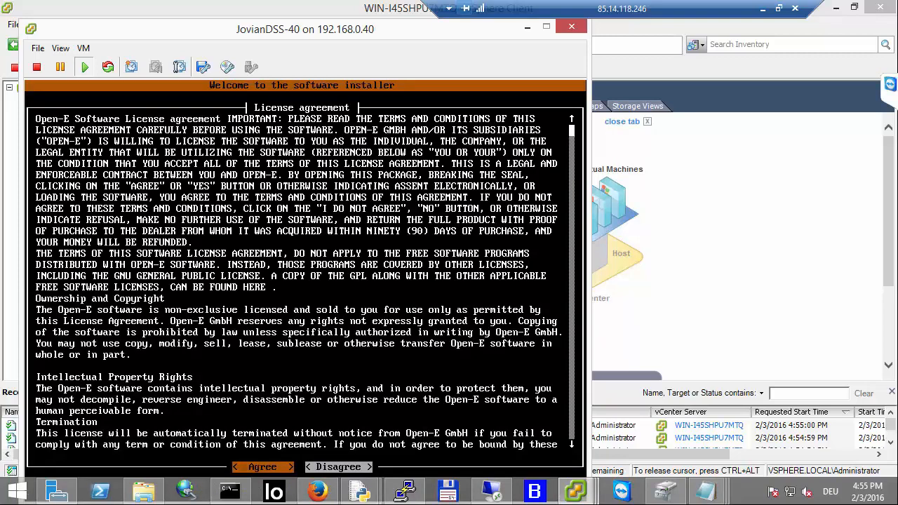
key(Return)
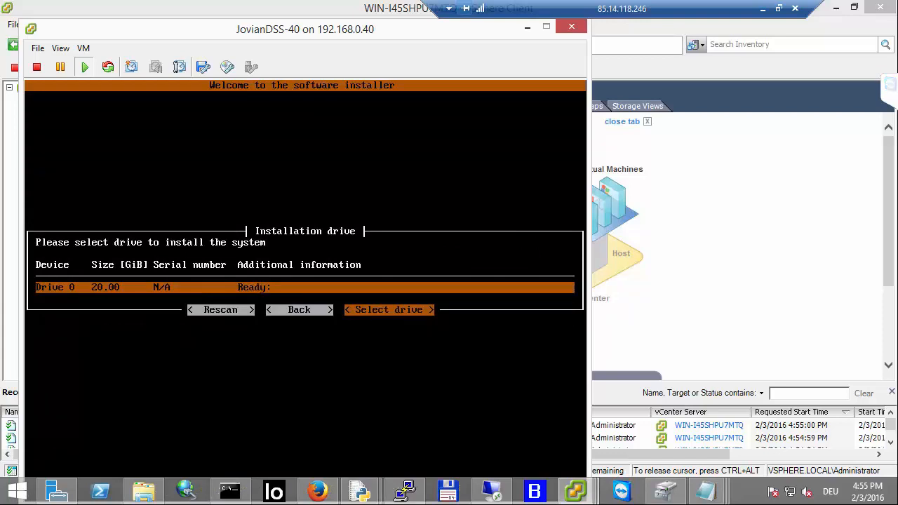
key(Return)
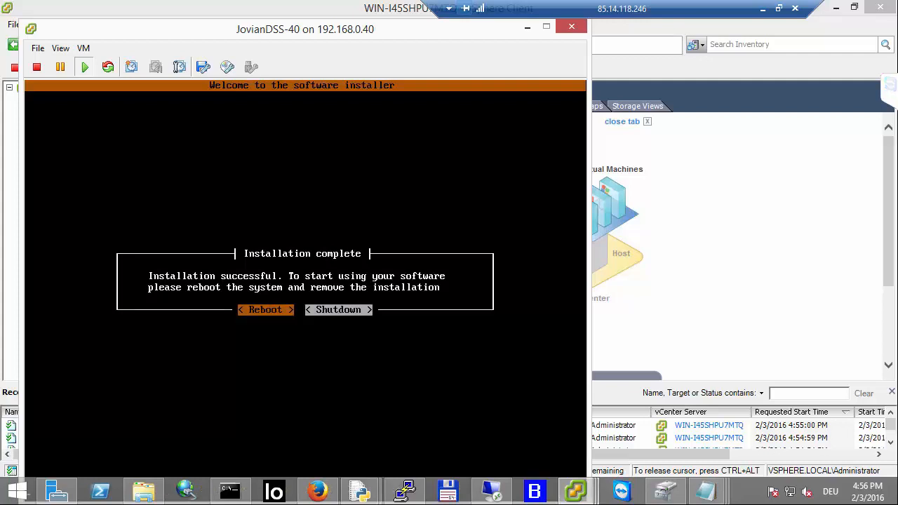
Step: Reboot the VM into the installed JovianDSS system and close the console window
key(Return)
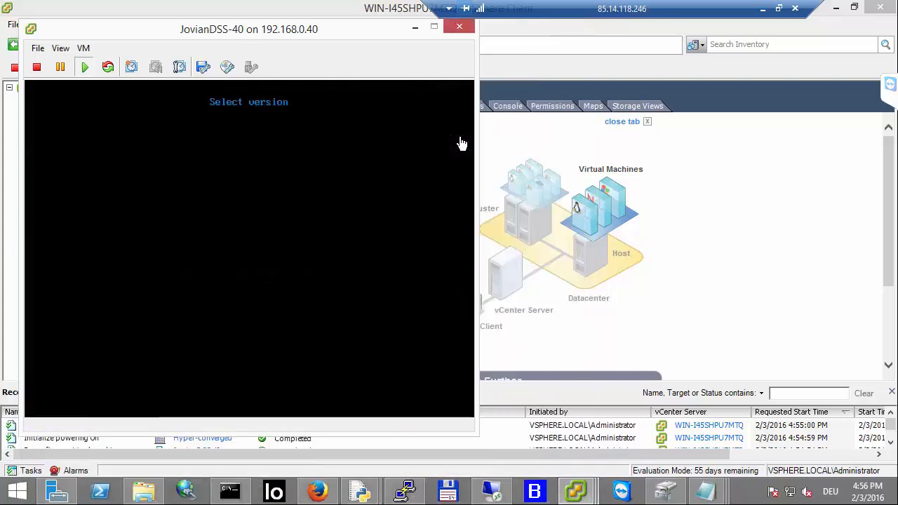
click(461, 144)
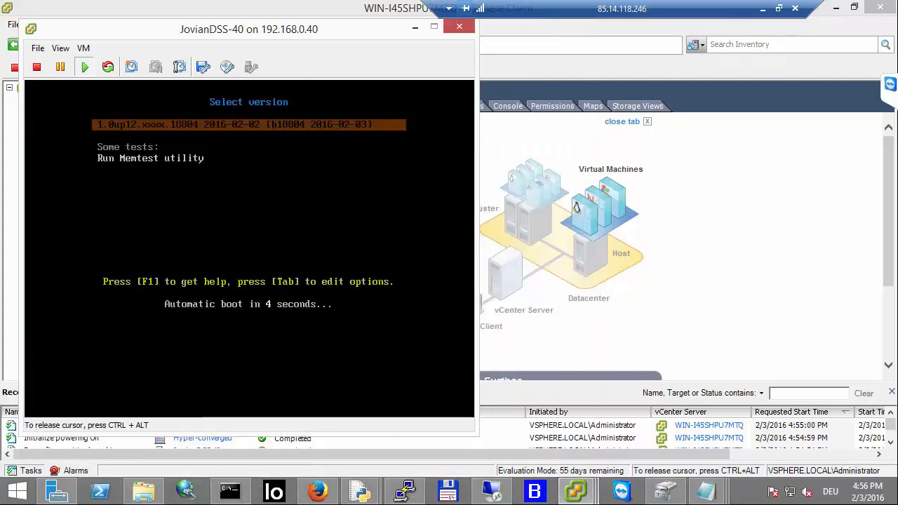
key(Return)
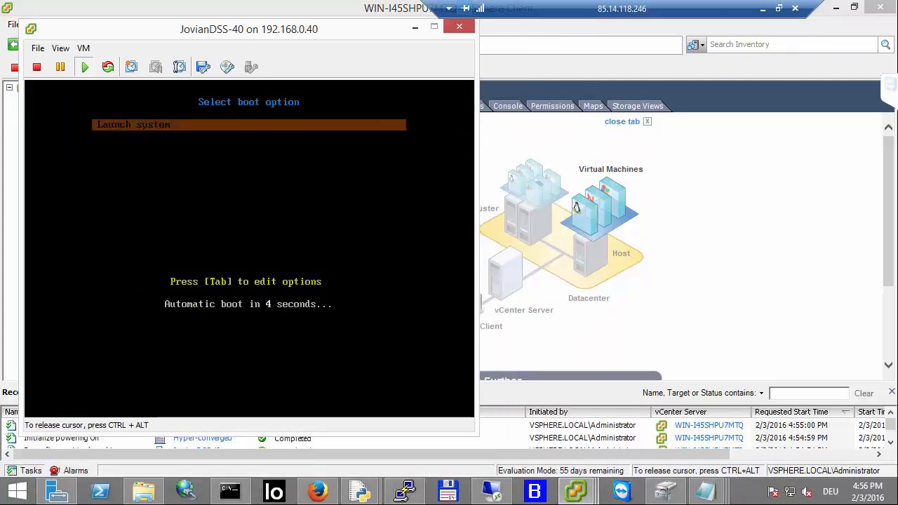
key(Return)
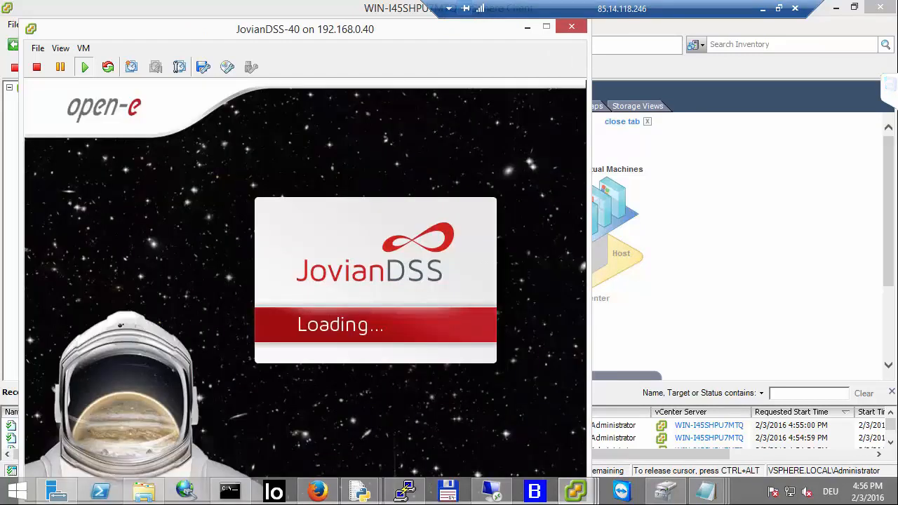
key(ctrl+alt)
click(572, 27)
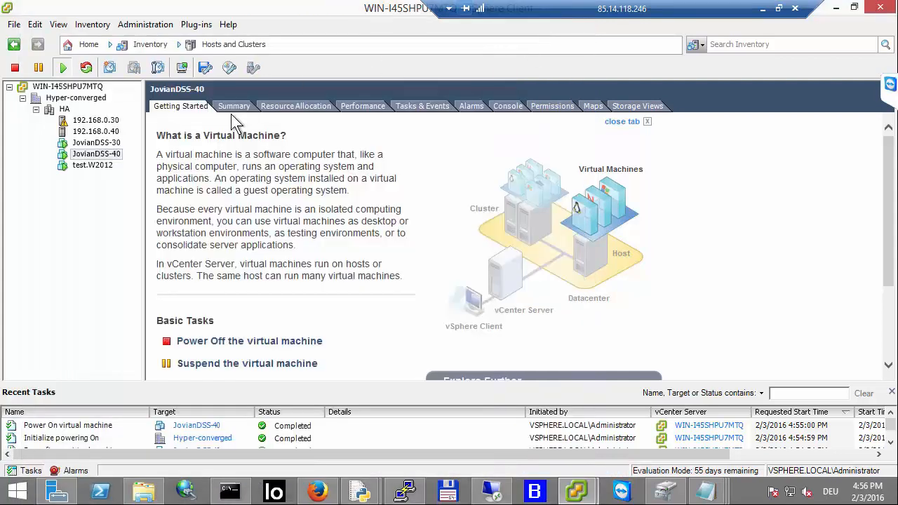
Step: Switch JovianDSS-40's CD/DVD drive back to Client Device to detach the ISO
right_click(110, 159)
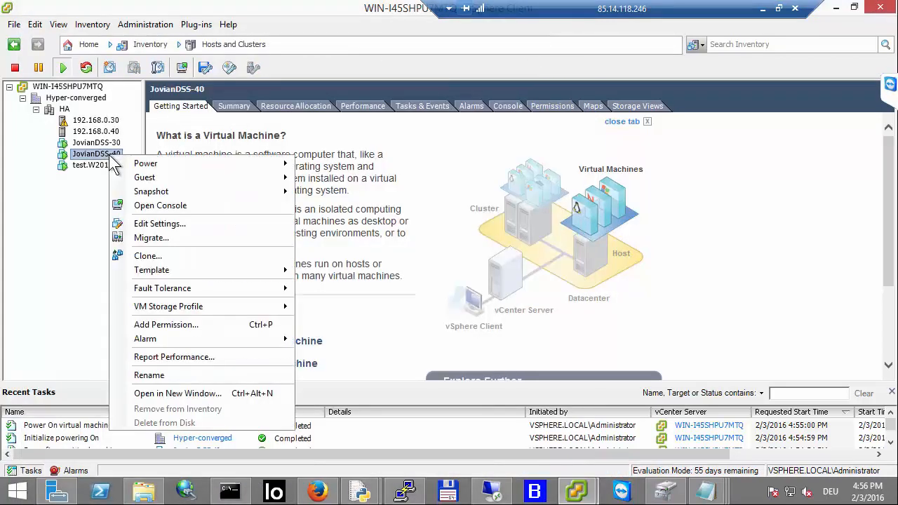
click(150, 225)
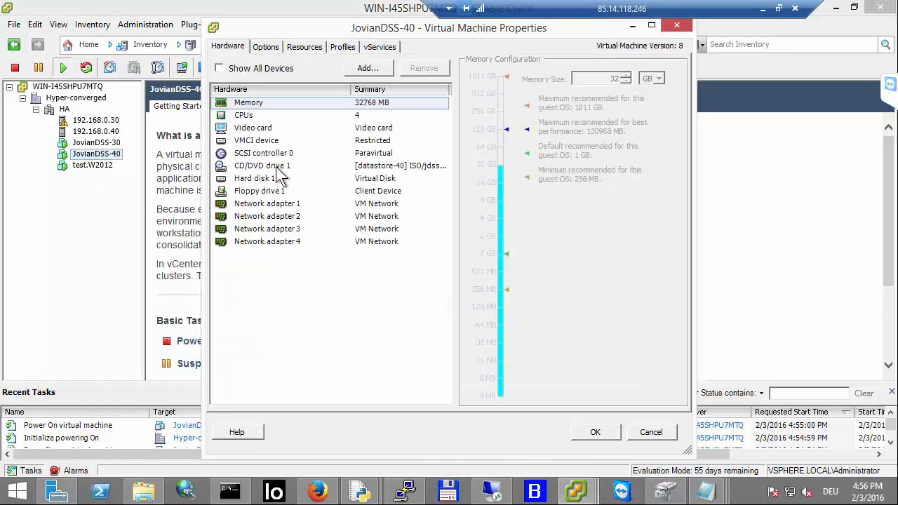
click(277, 168)
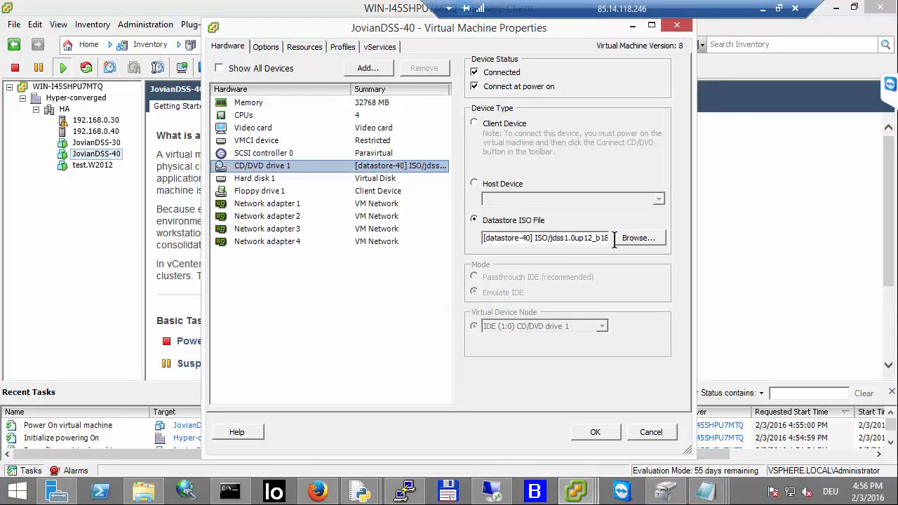
click(474, 124)
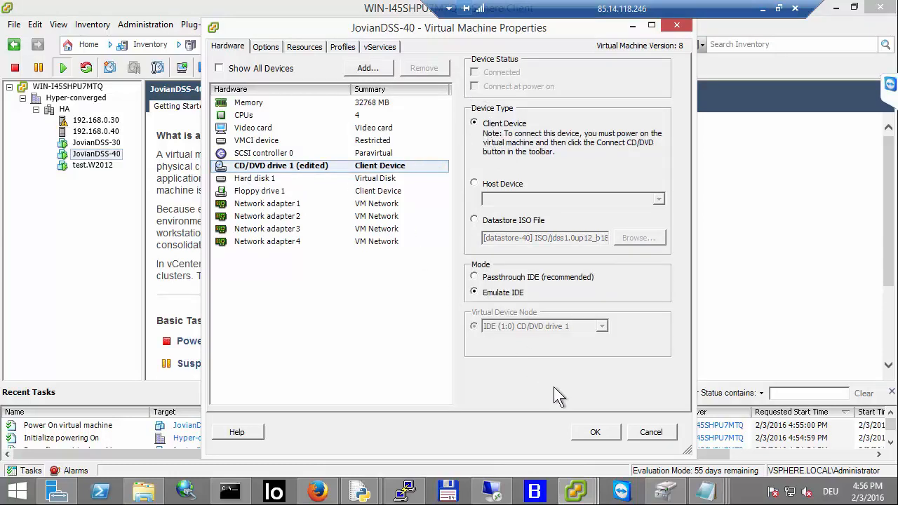
click(601, 433)
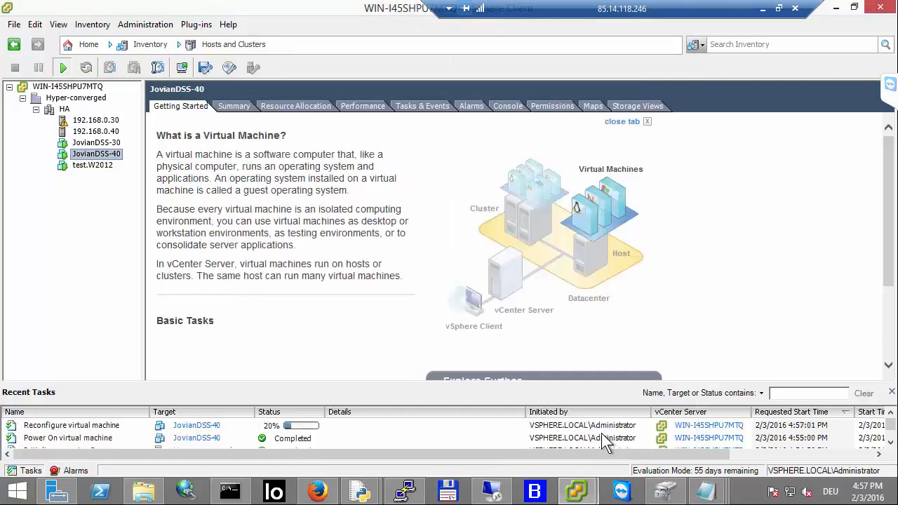
right_click(90, 155)
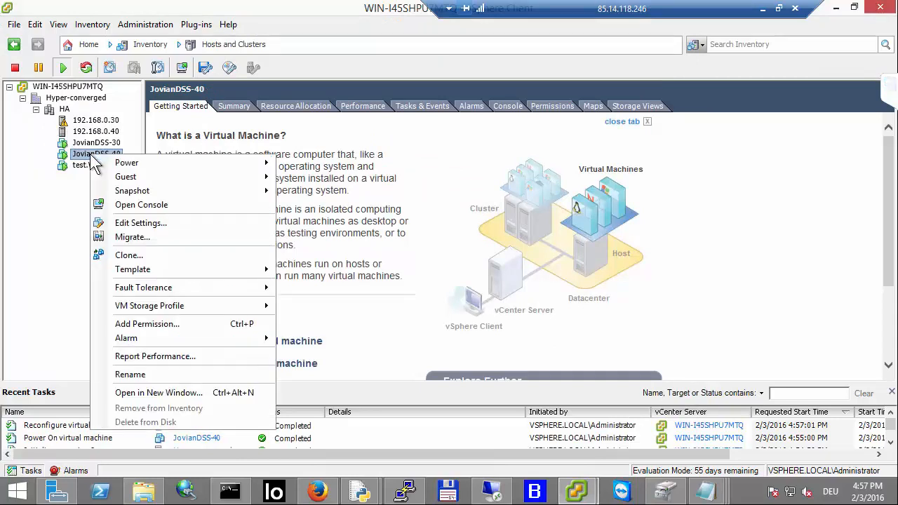
click(141, 223)
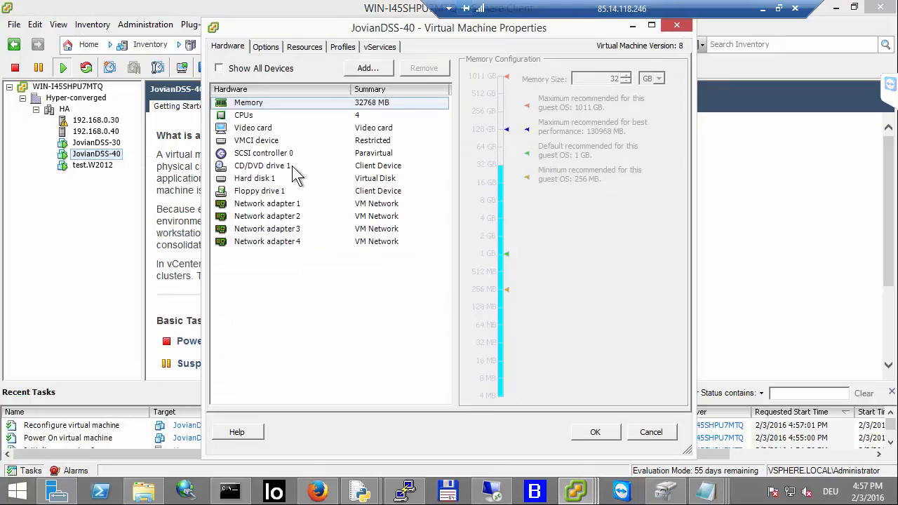
click(365, 68)
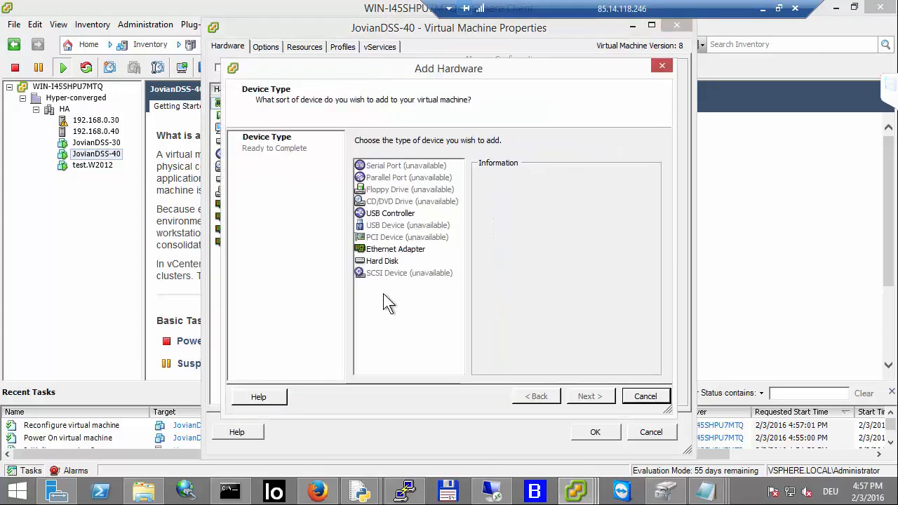
click(643, 396)
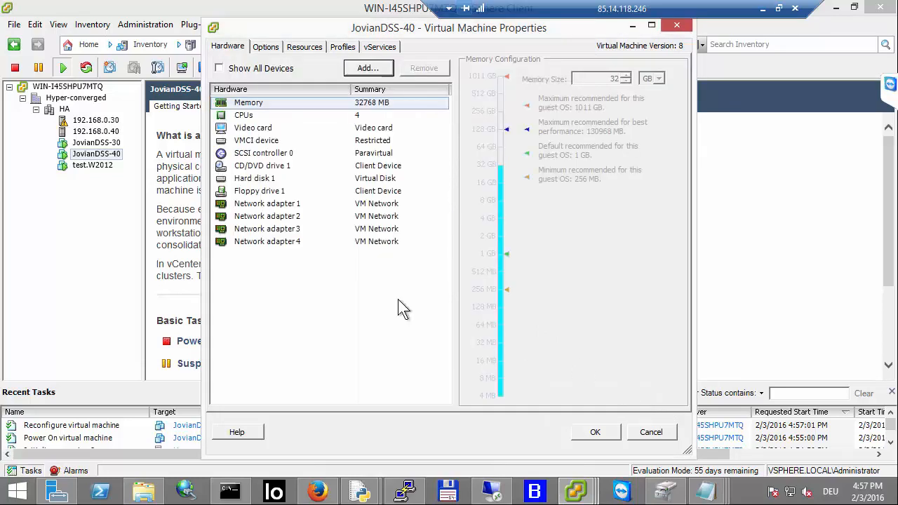
click(650, 431)
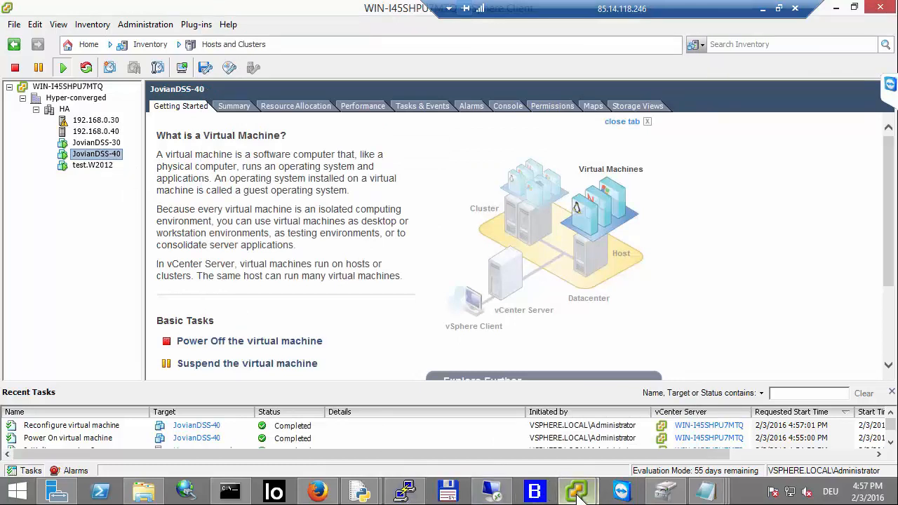
Step: Compare the status screens of the JovianDSS-30 and JovianDSS-40 consoles
mouse_move(576, 491)
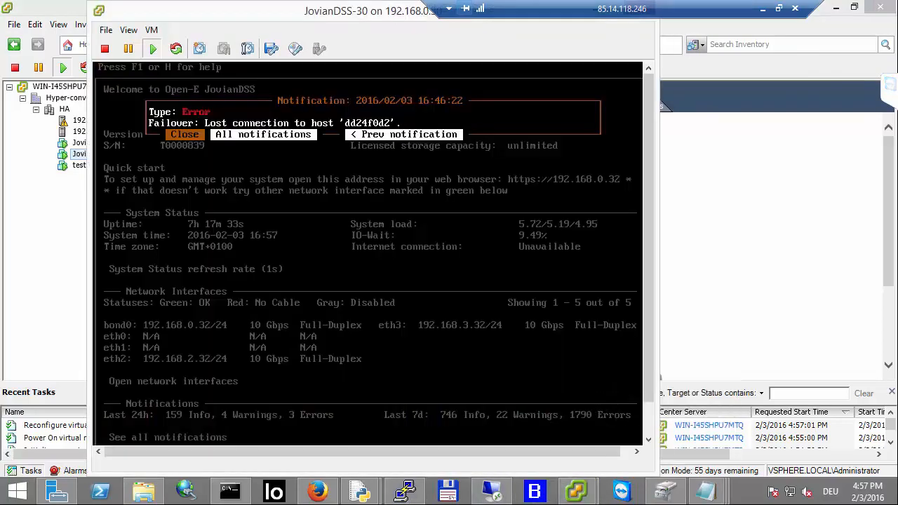
click(635, 428)
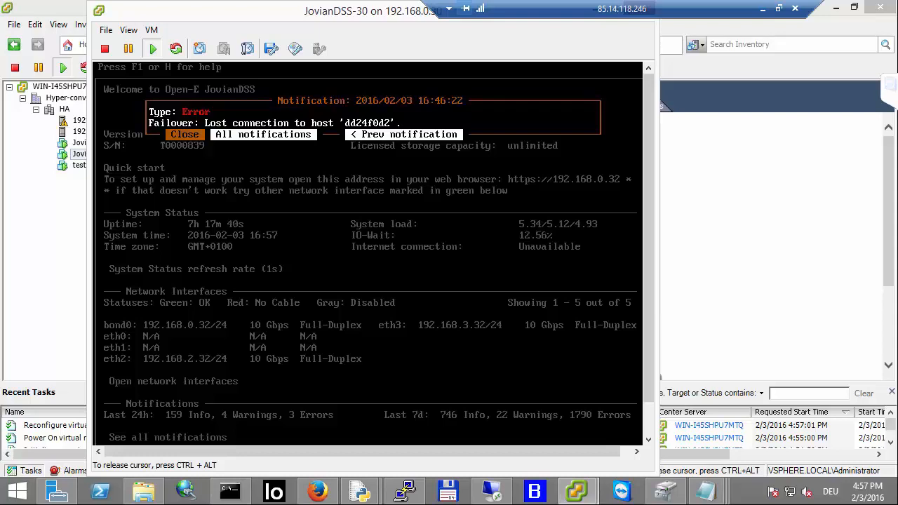
key(ctrl+alt)
drag(270, 2, 279, 30)
click(639, 36)
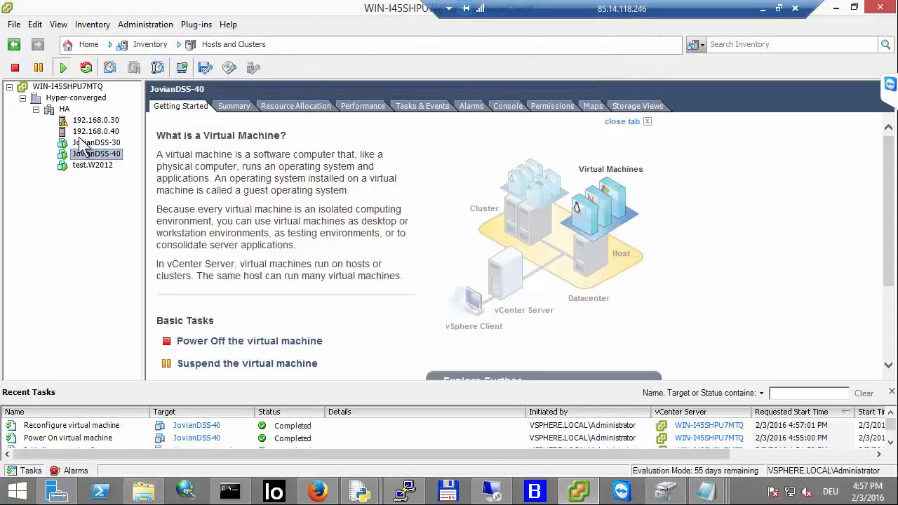
click(184, 66)
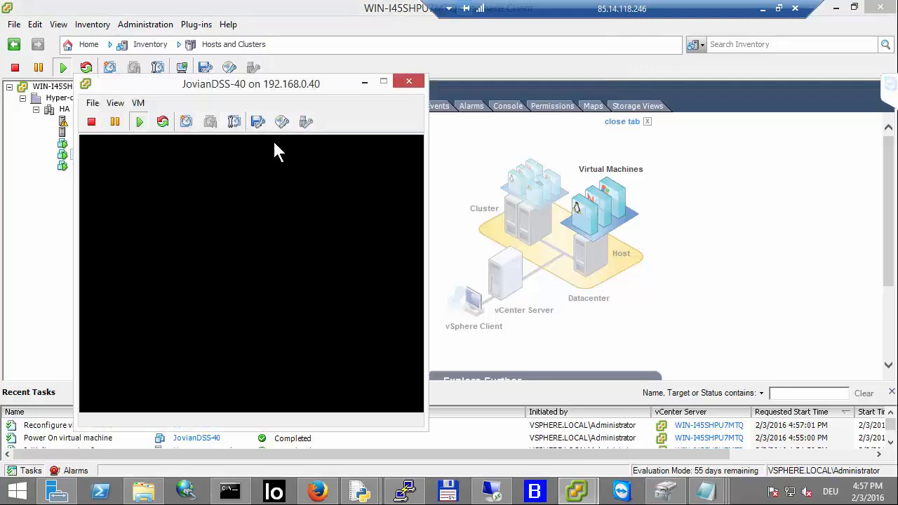
click(282, 271)
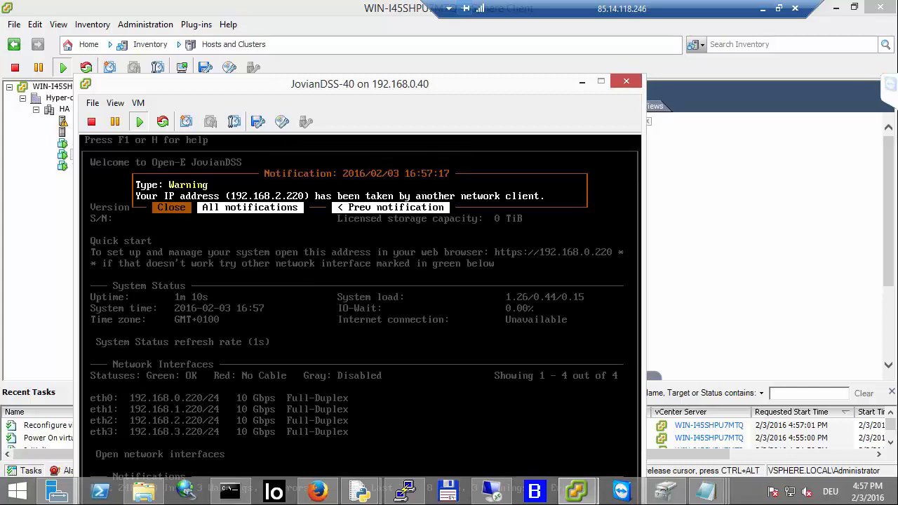
Step: Open the console's network setup and change eth0's IP address to 192.168.0.42
key(ctrl+alt+n)
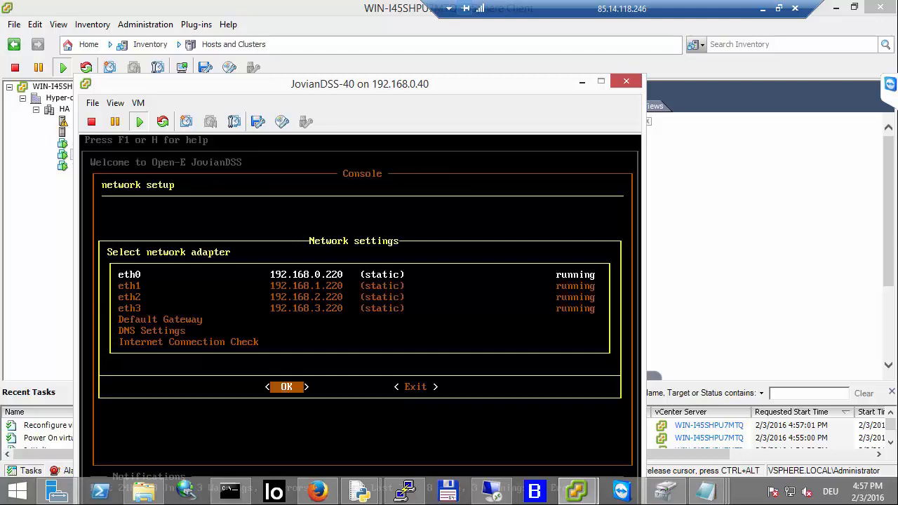
key(Return)
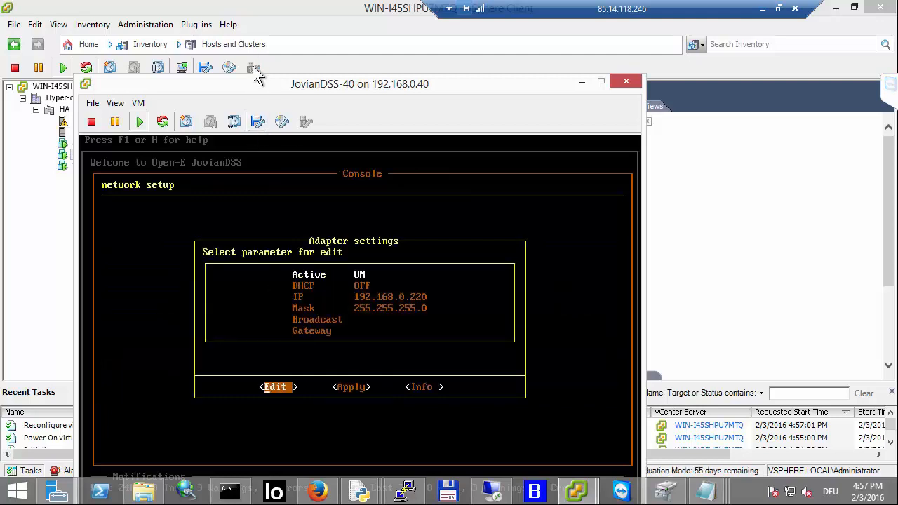
drag(273, 81, 368, 70)
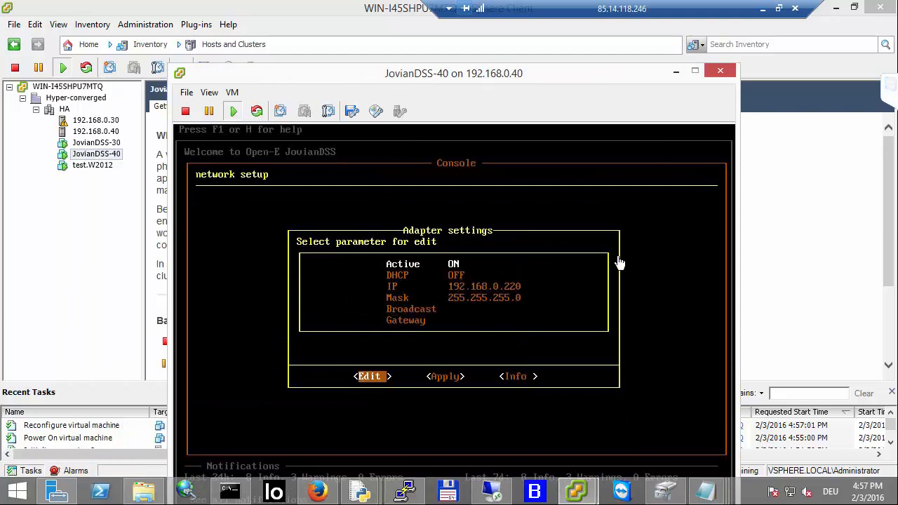
click(652, 228)
key(Down)
key(Down)
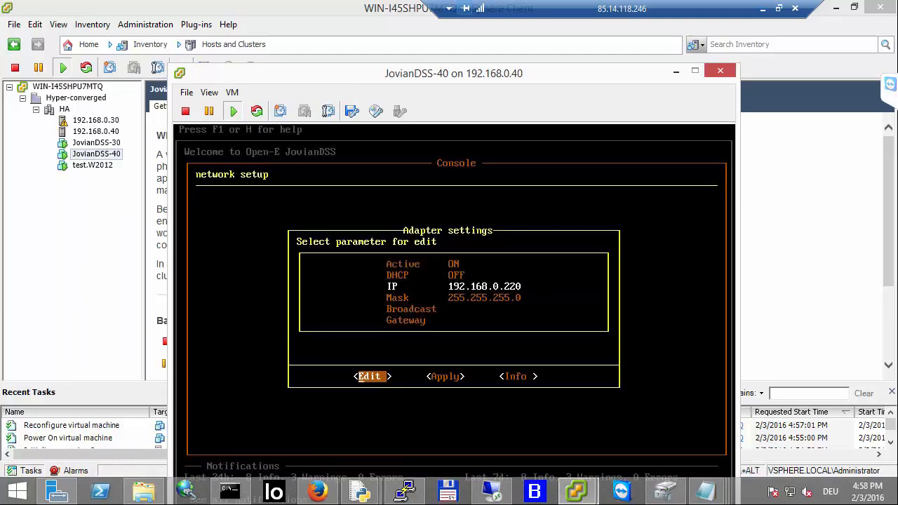
key(Down)
key(Up)
key(Return)
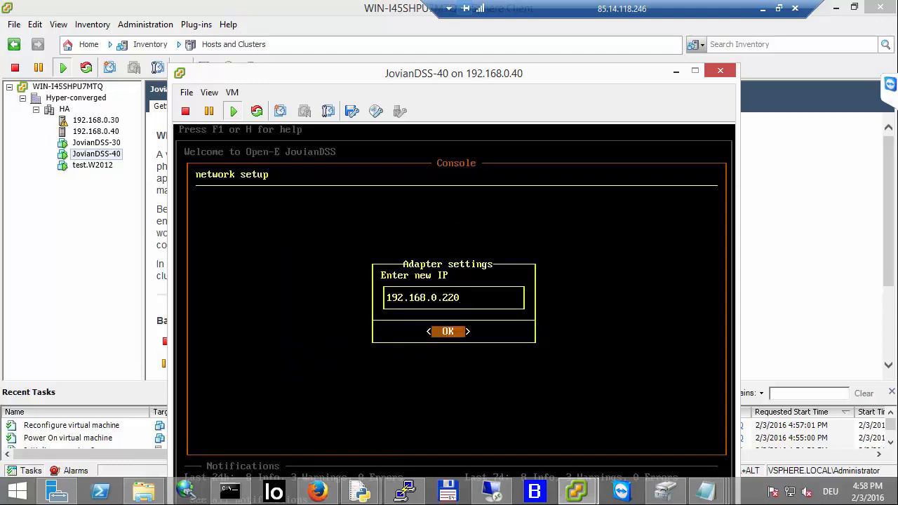
key(BackSpace)
key(BackSpace)
key(BackSpace)
text(42)
key(Return)
Step: Set eth0's gateway to 192.168.0.1 and apply the adapter settings
key(Down)
key(Down)
key(Down)
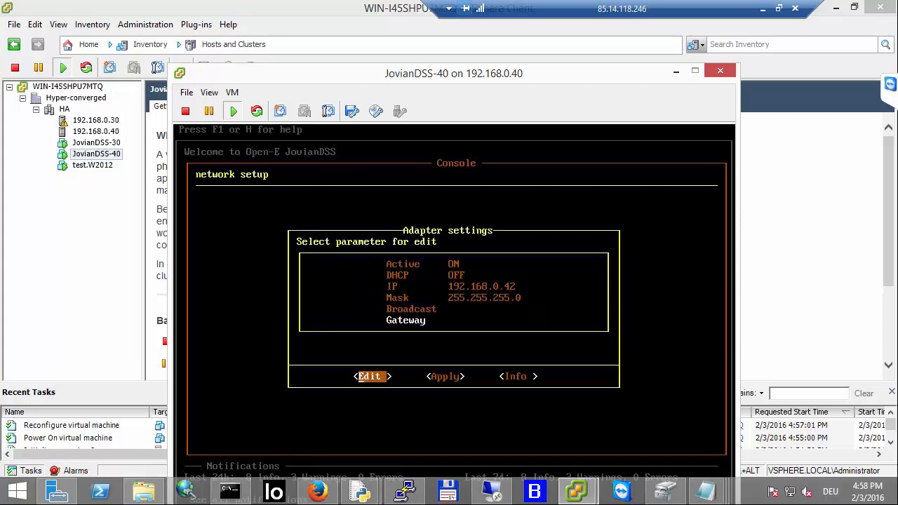
key(Return)
text(1)
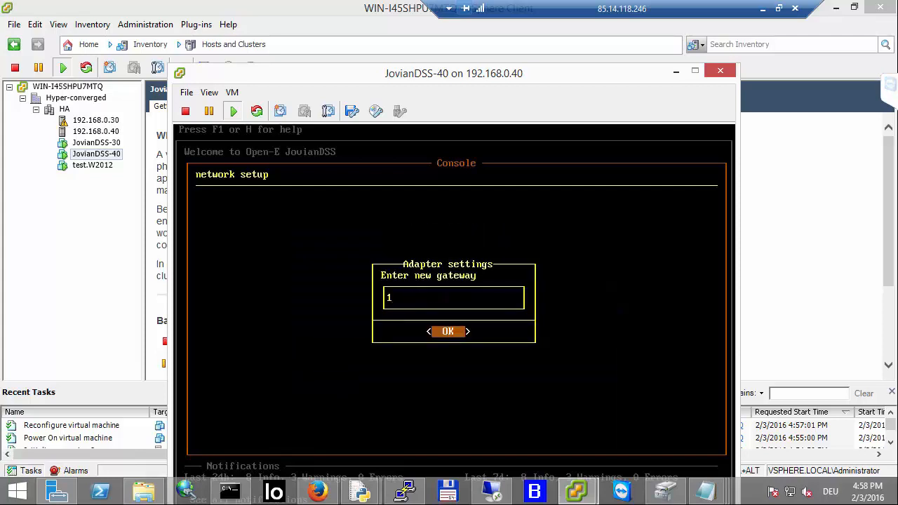
text(92.168.0.1)
key(Return)
key(Right)
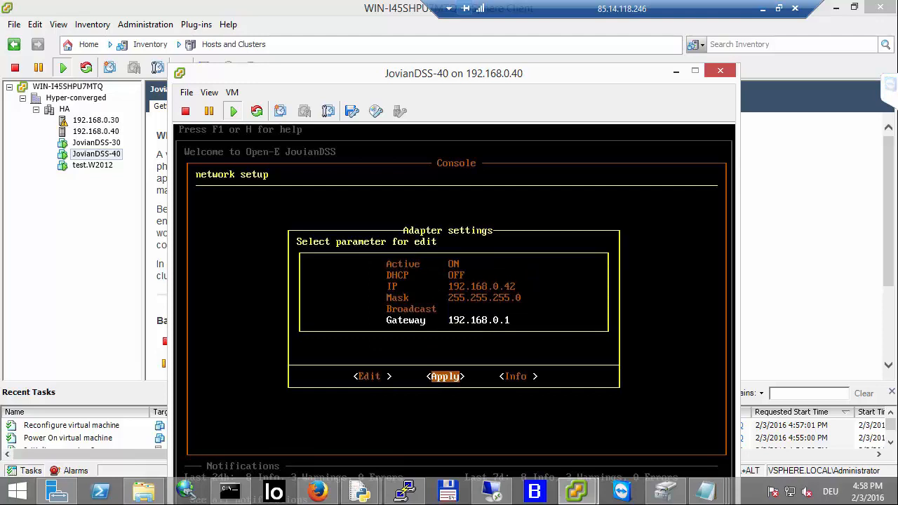
key(Return)
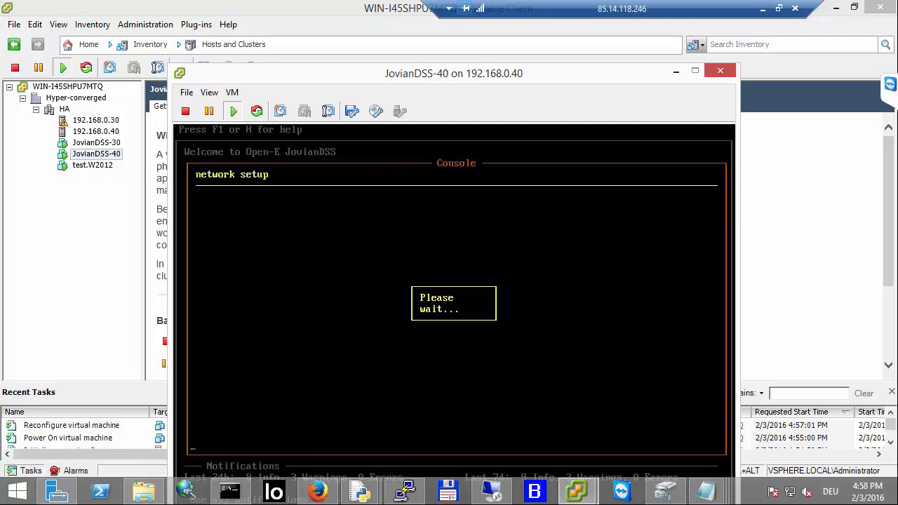
Step: Change eth1's IP address to 192.168.1.42 and apply the adapter settings
key(Down)
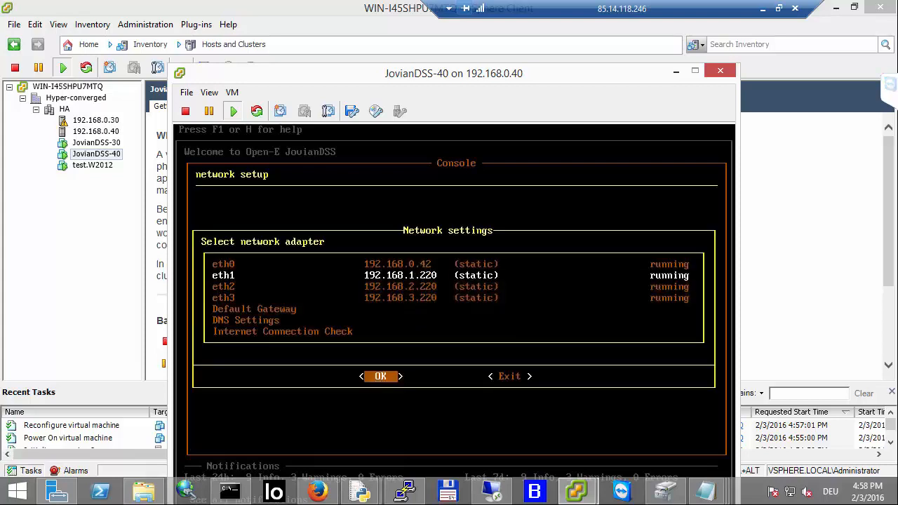
key(Return)
key(Down)
key(Down)
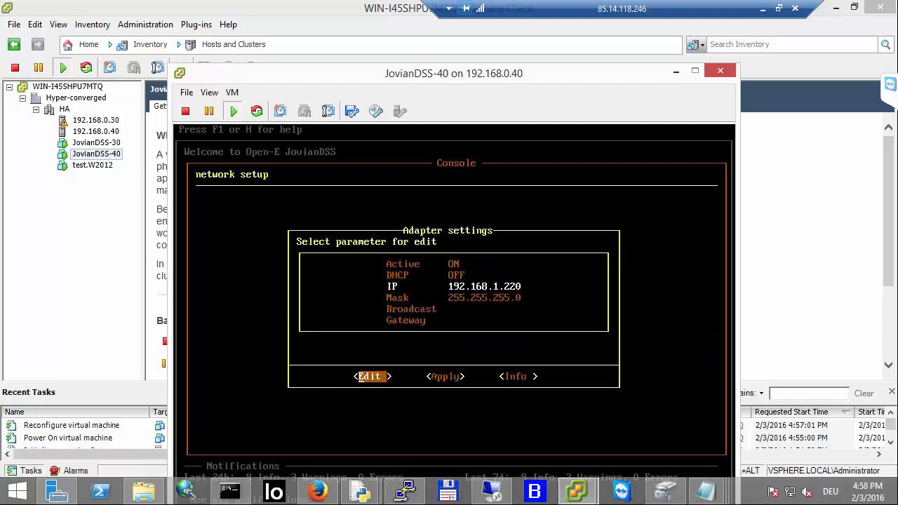
key(Return)
key(BackSpace)
key(BackSpace)
key(BackSpace)
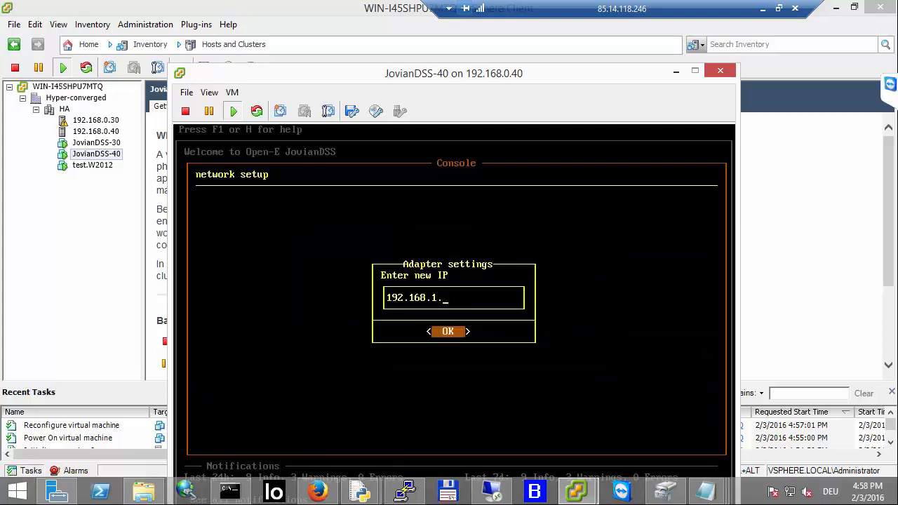
text(42)
key(Return)
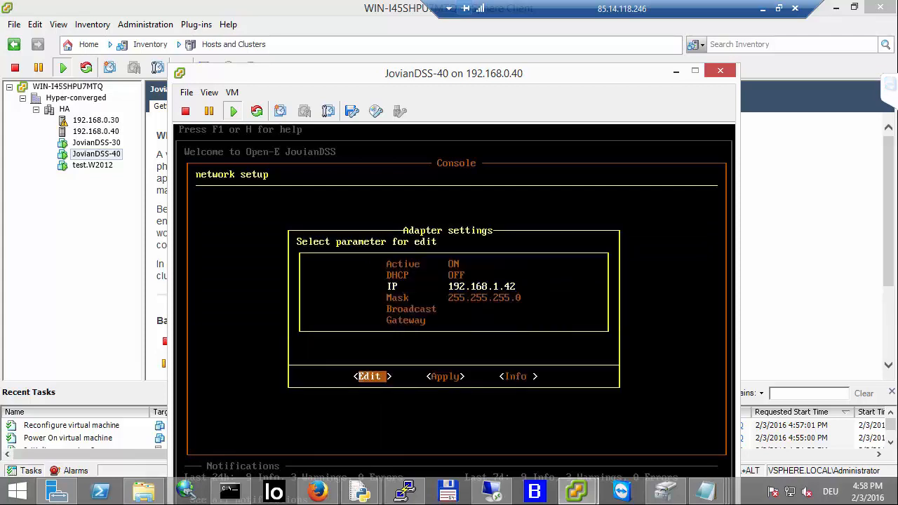
key(Right)
key(Return)
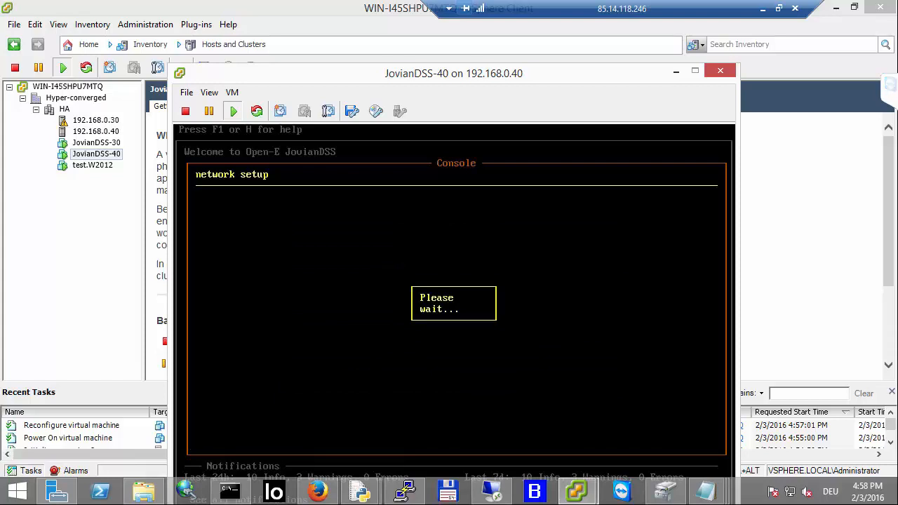
Step: Change eth2's IP address to 192.168.2.42 and apply the adapter settings
key(Down)
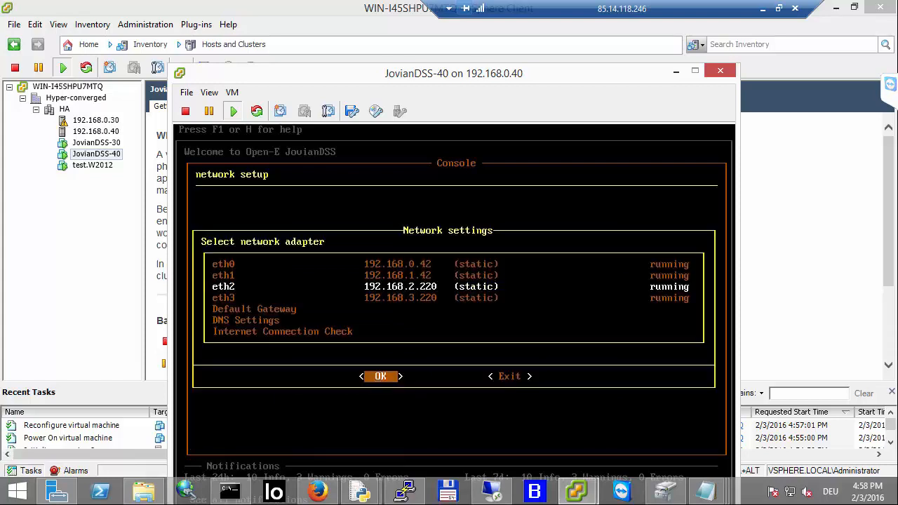
key(Return)
key(Down)
key(Down)
key(Return)
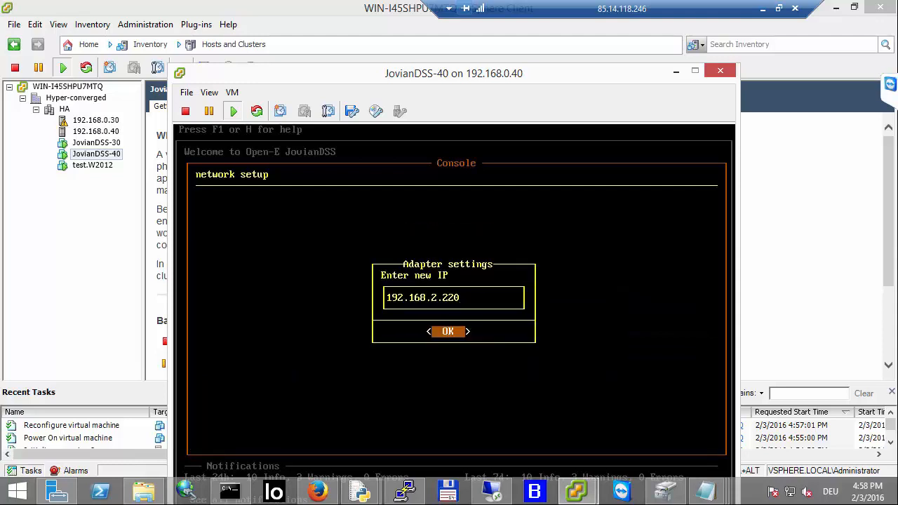
key(BackSpace)
key(BackSpace)
key(BackSpace)
text(42)
key(Return)
key(Right)
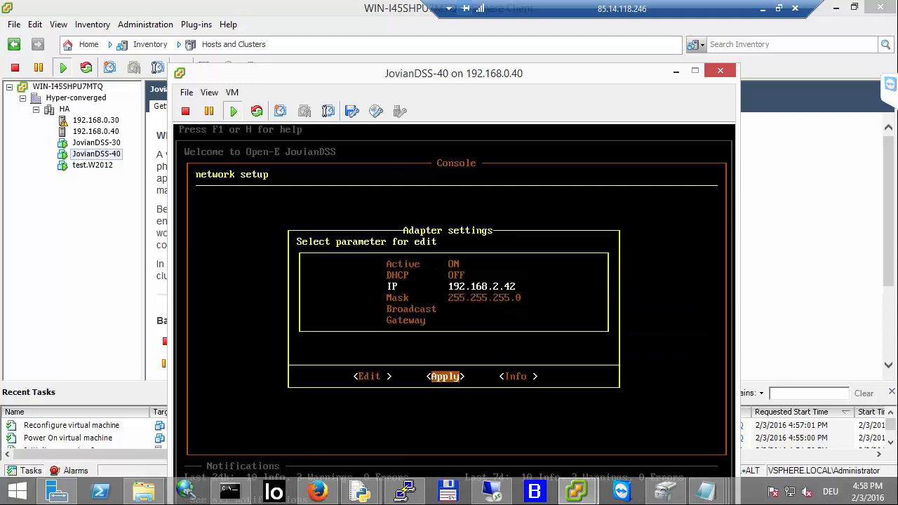
key(Return)
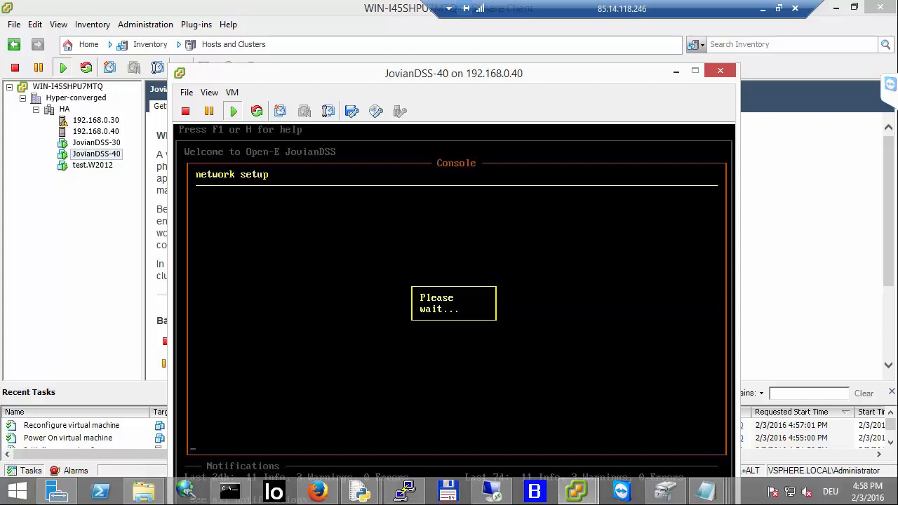
Step: Change eth3's IP address to 192.168.3.42 and apply the adapter settings
key(Down)
key(Return)
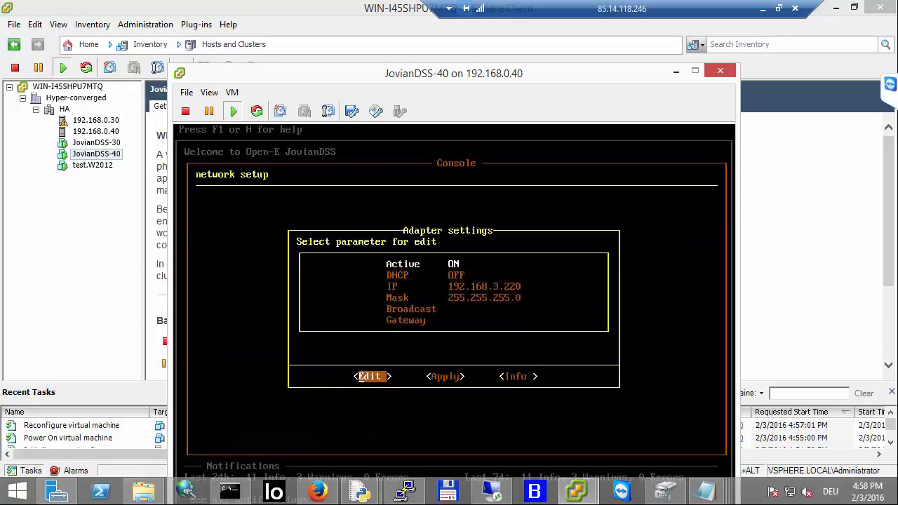
key(Down)
key(Down)
key(Return)
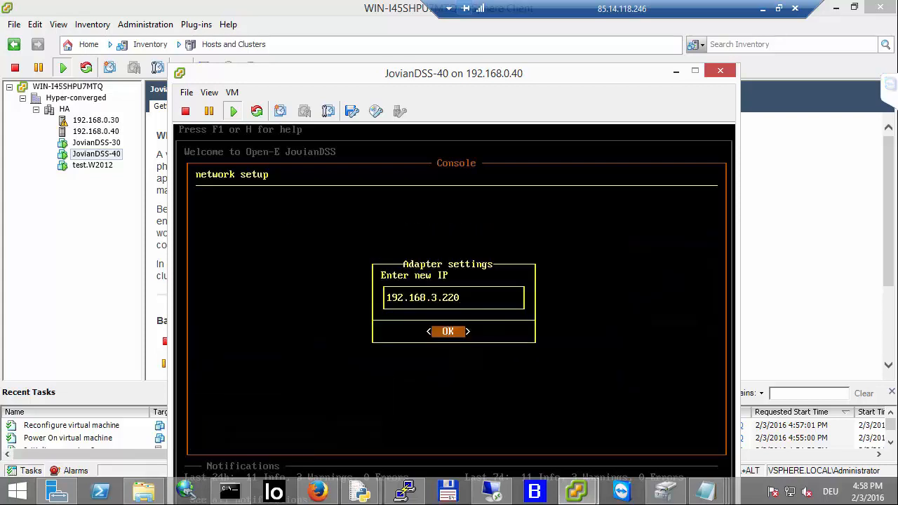
key(BackSpace)
key(BackSpace)
key(BackSpace)
text(42)
key(Return)
key(Right)
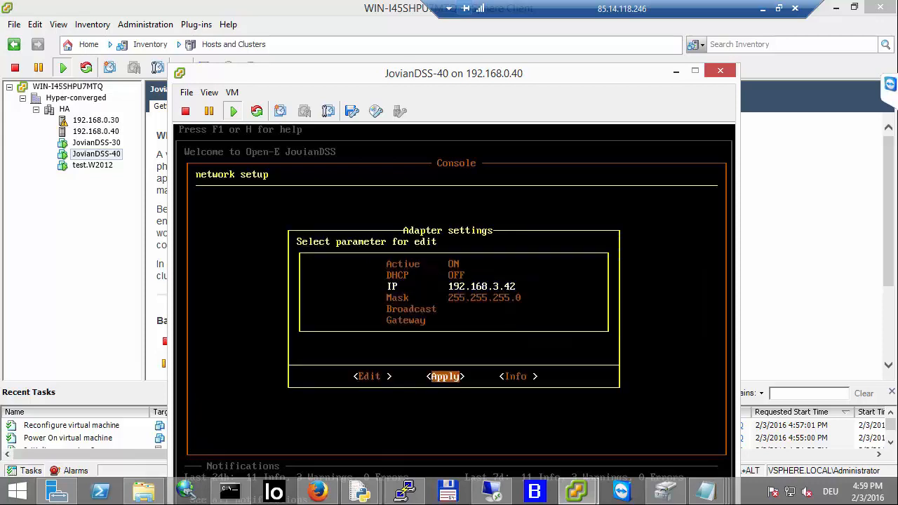
key(Return)
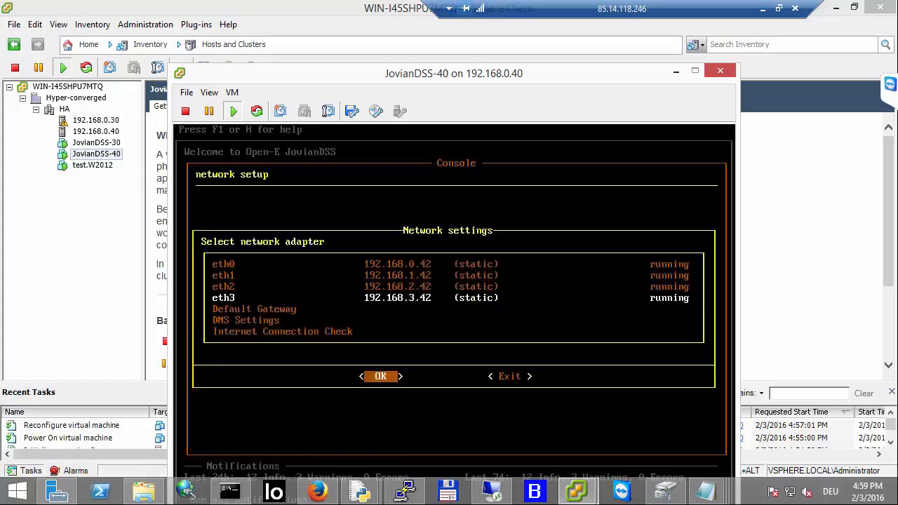
Step: Select eth0 as the default gateway, confirm it, and return to the network settings list
key(Tab)
key(Tab)
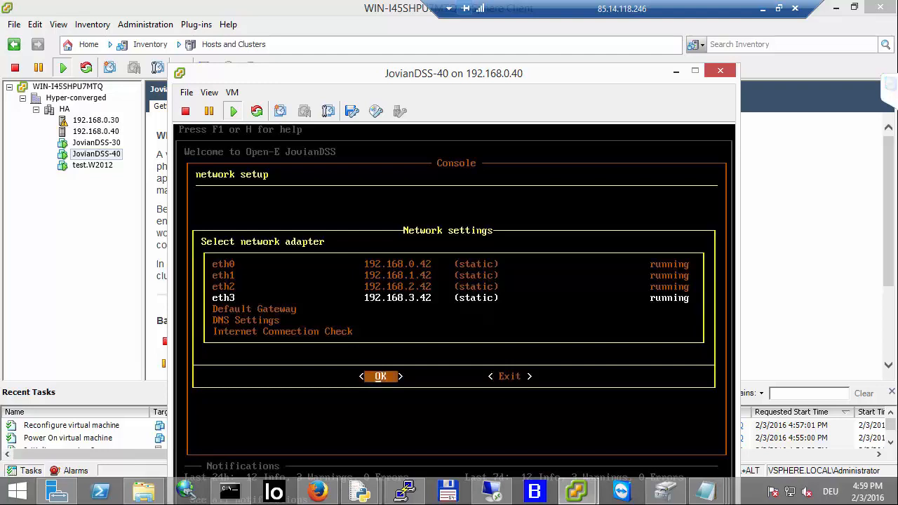
key(Down)
key(Return)
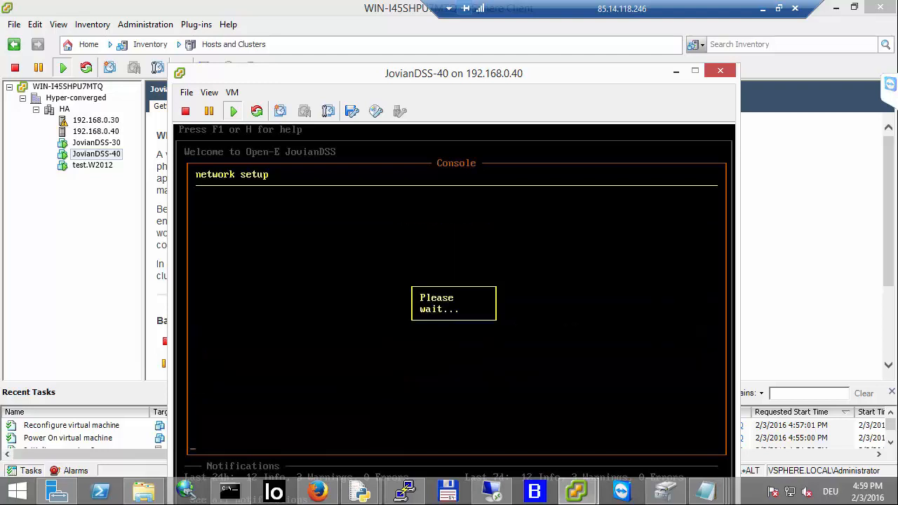
key(space)
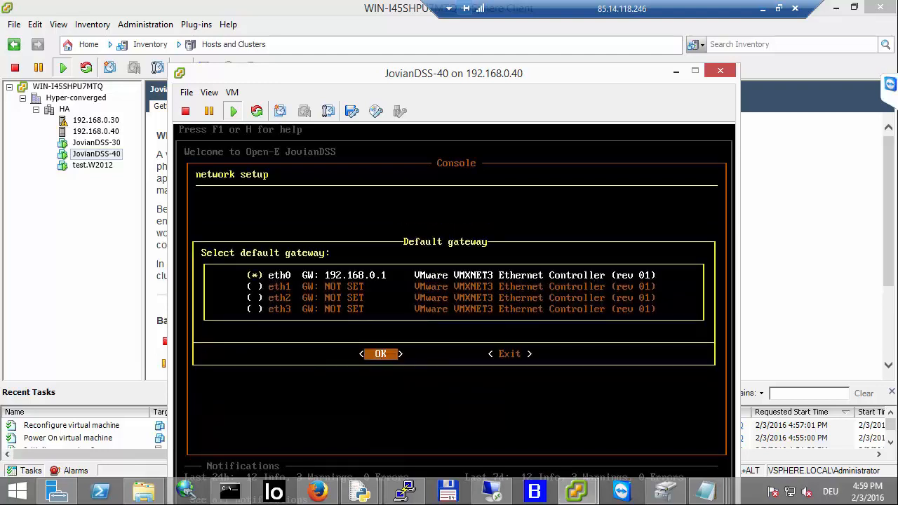
key(Return)
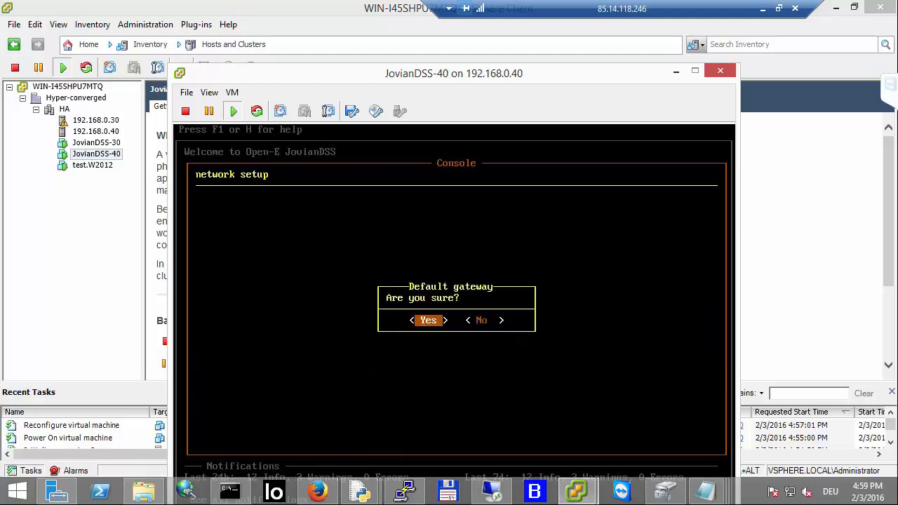
key(Return)
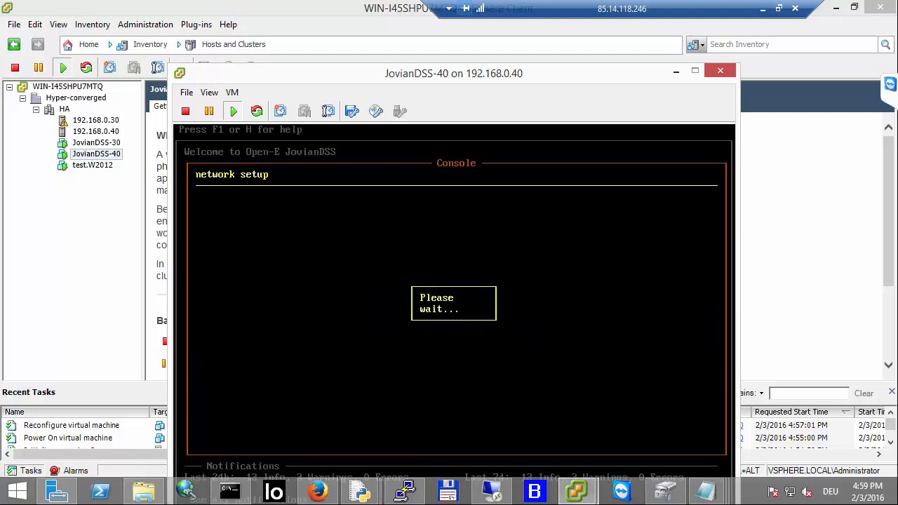
key(Right)
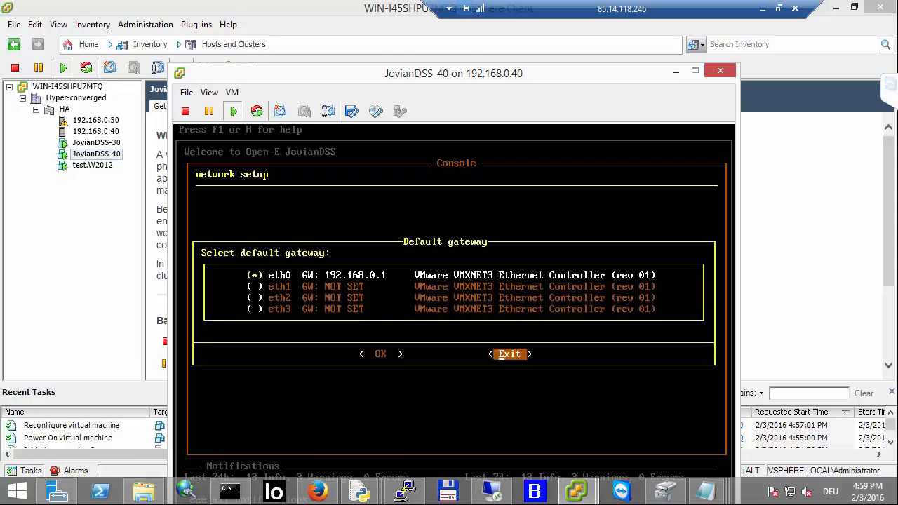
key(Return)
Step: Set the DNS server address to 8.8.8.8
key(Down)
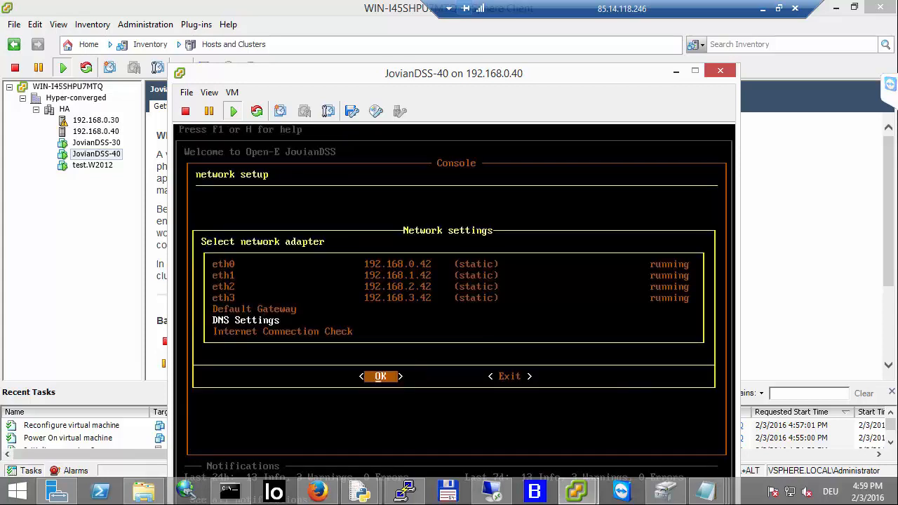
key(Return)
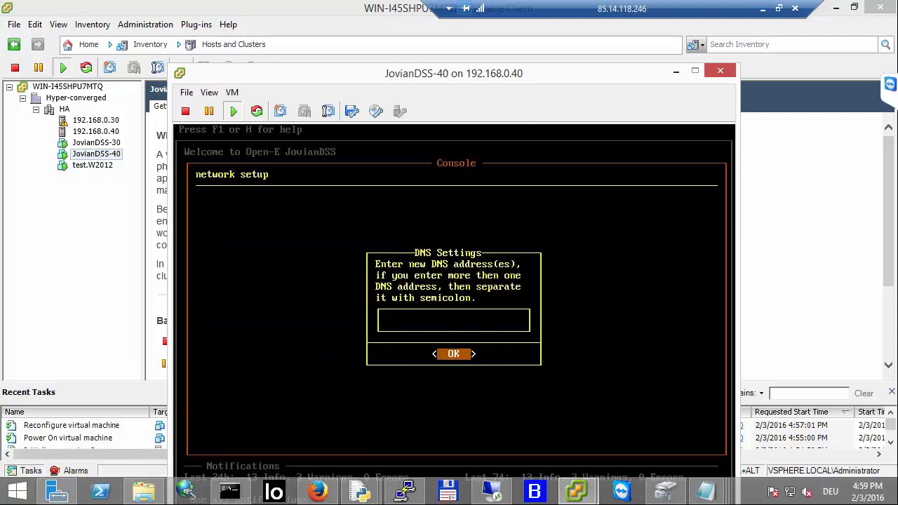
text(8.8.8.8.)
key(Return)
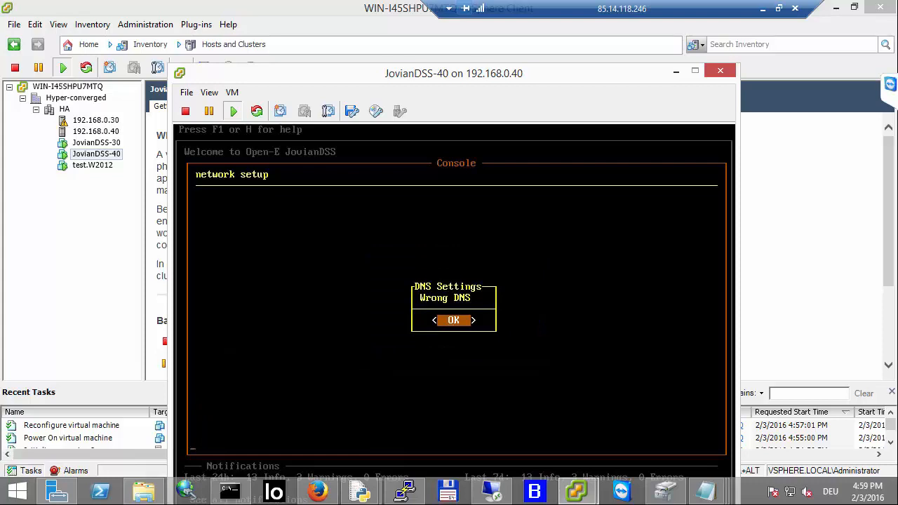
key(Return)
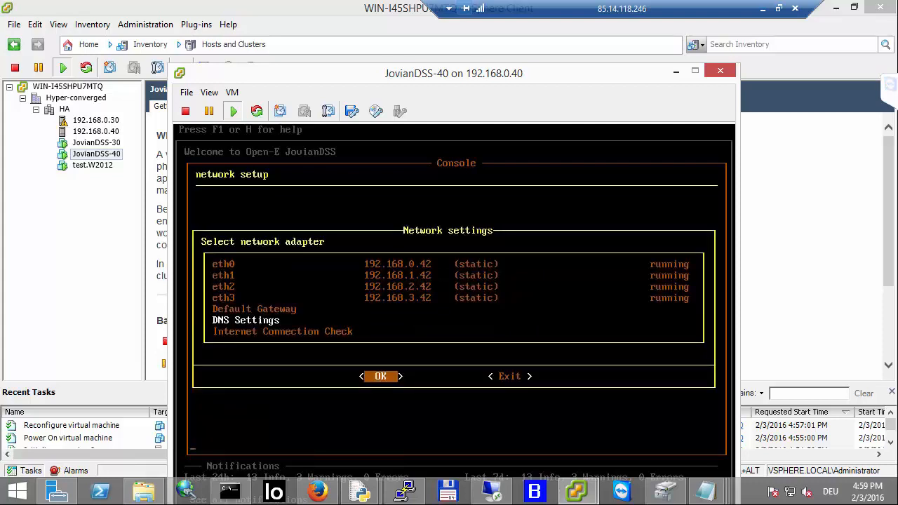
key(Return)
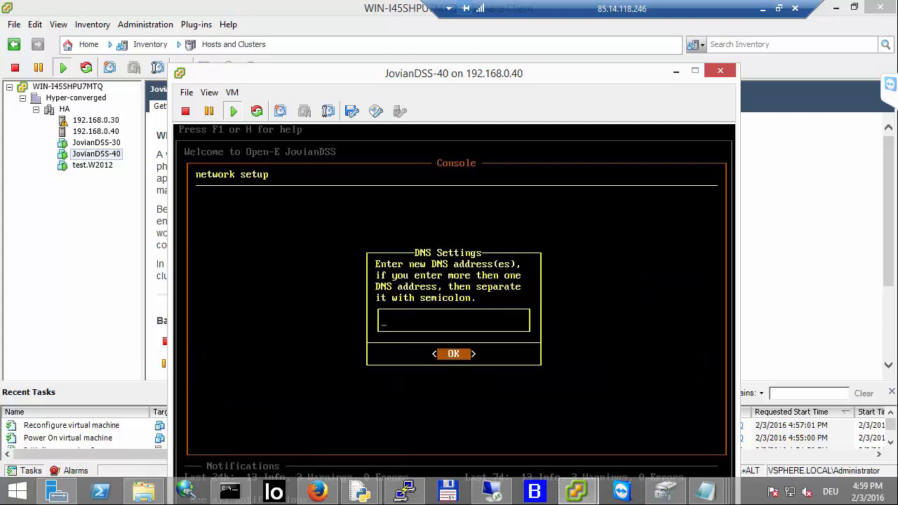
text(8.8.8.8)
key(Return)
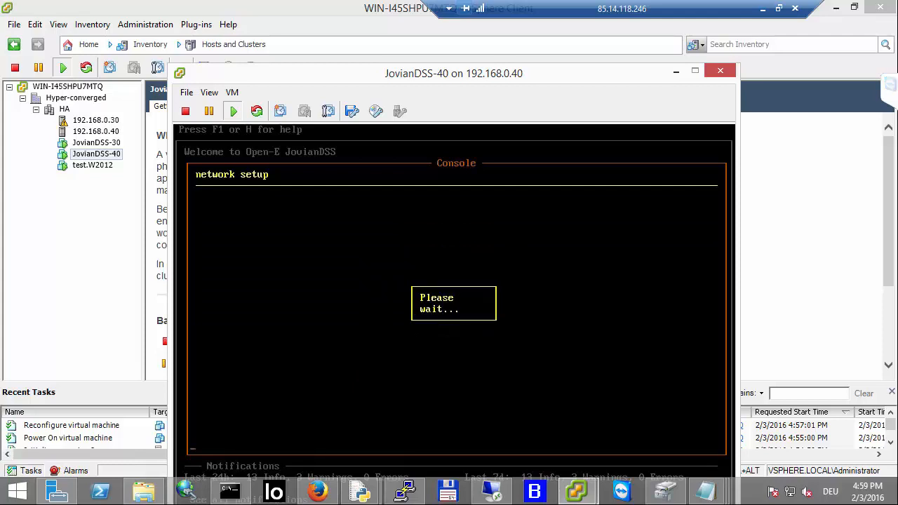
Step: Exit the network setup and close the JovianDSS-40 console window
key(Right)
key(Return)
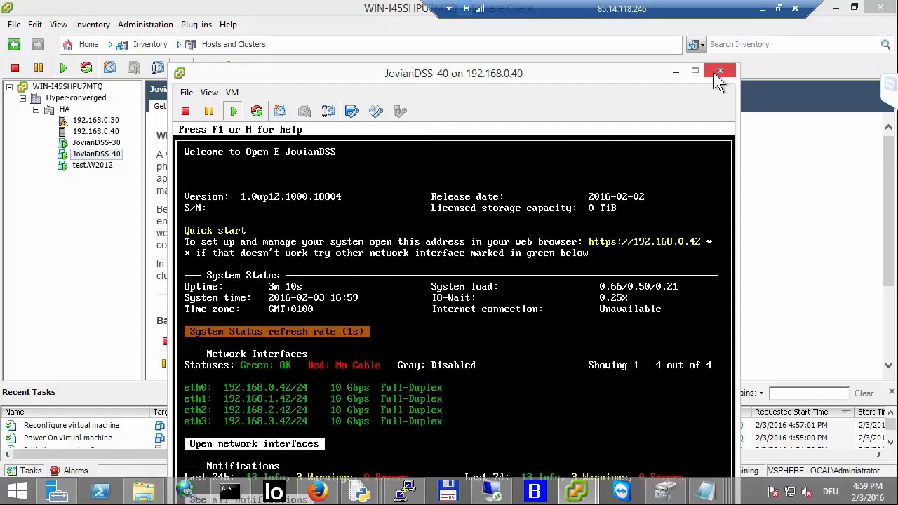
click(677, 72)
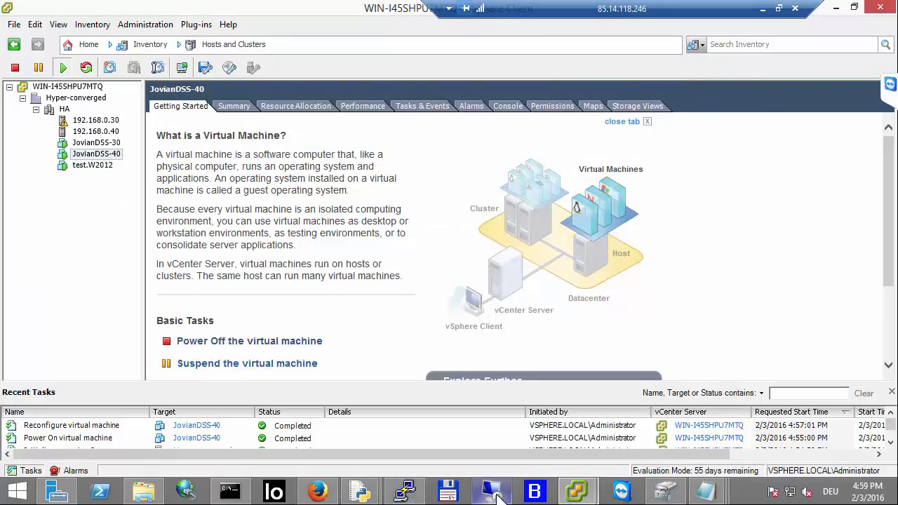
Step: Open the JovianDSS-40 console, shut down the system from its shutdown menu, and close the console window
mouse_move(577, 491)
click(626, 448)
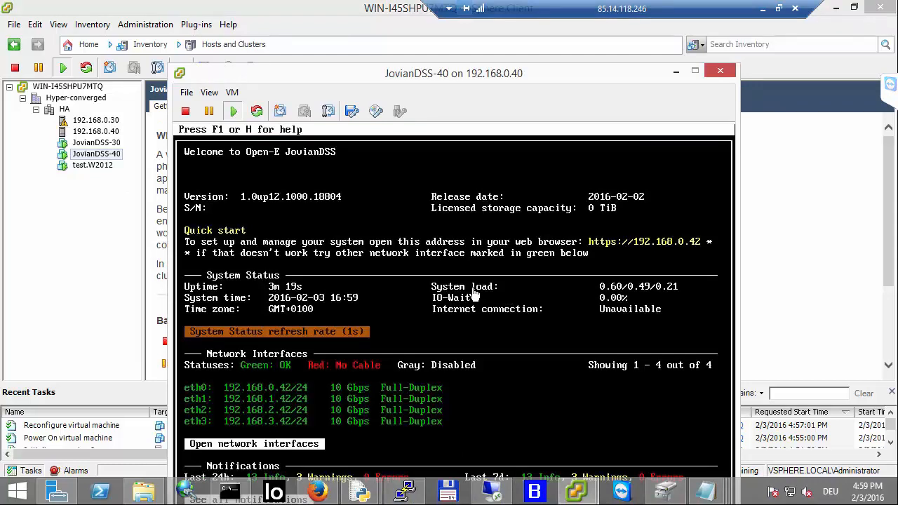
click(475, 296)
key(ctrl+alt+x)
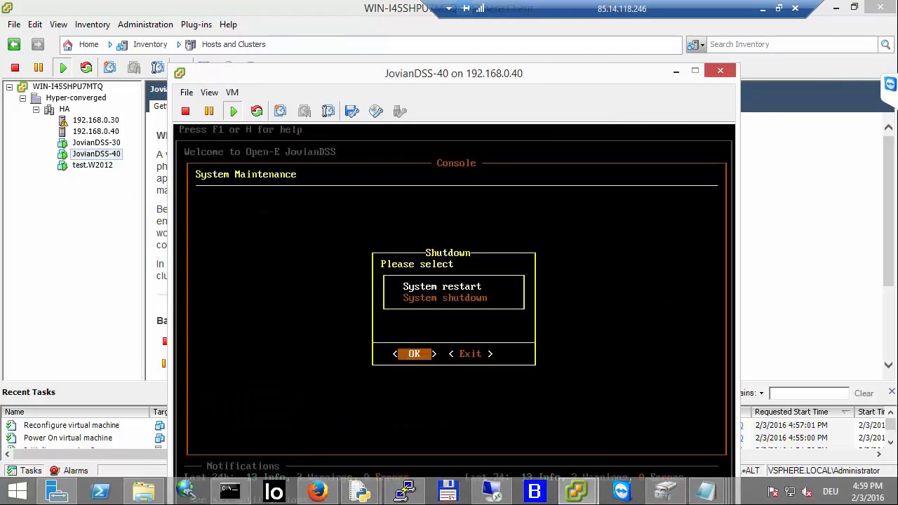
key(Down)
key(Return)
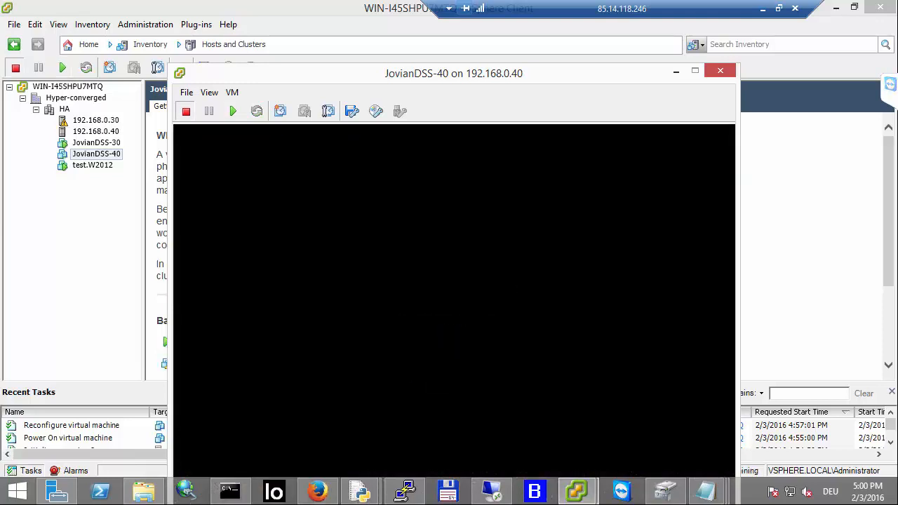
click(723, 72)
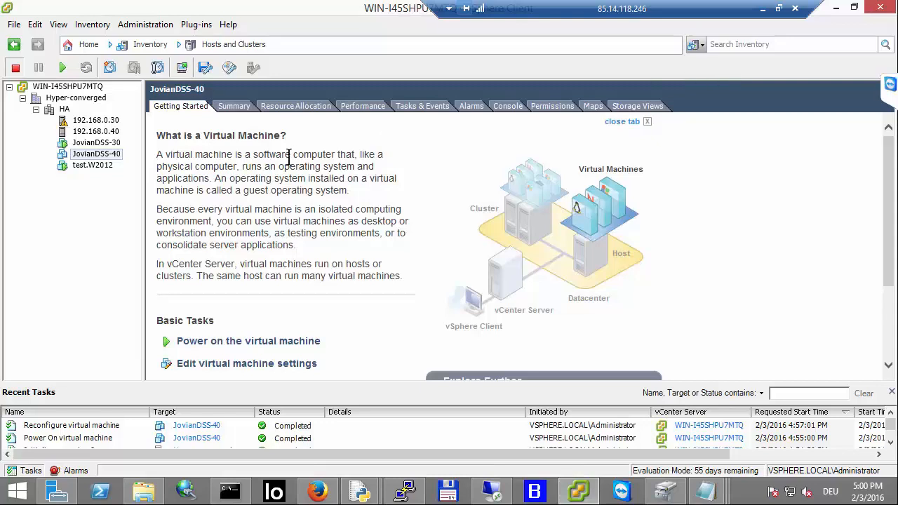
Step: Add the advanced configuration parameter disk.EnableUUID with value TRUE to JovianDSS-40 and save the VM settings
click(209, 366)
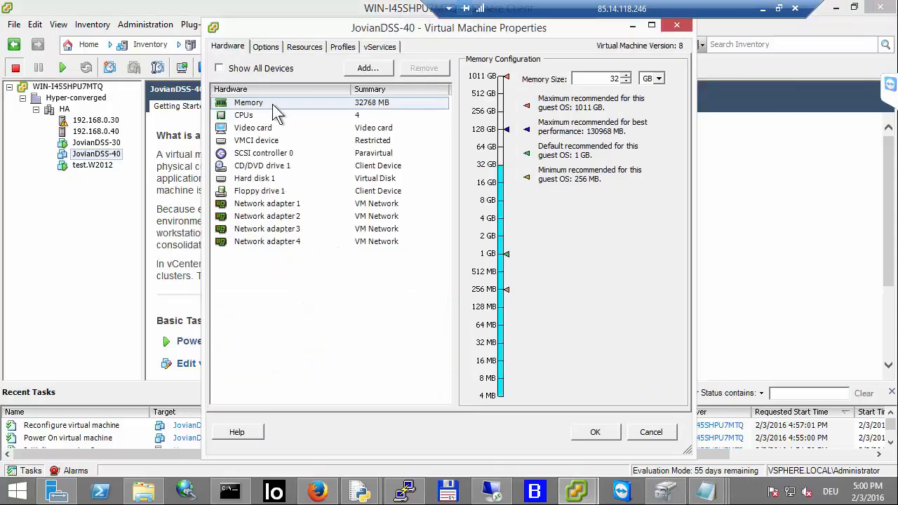
click(275, 50)
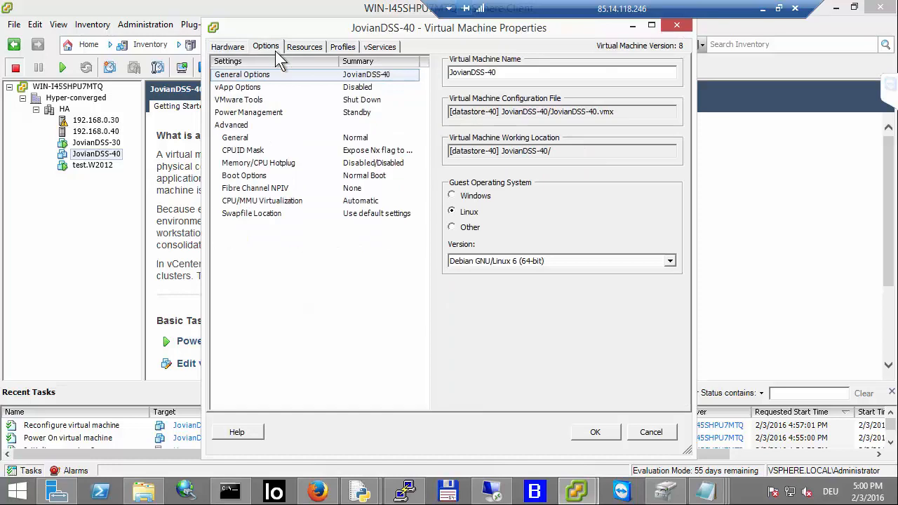
click(240, 139)
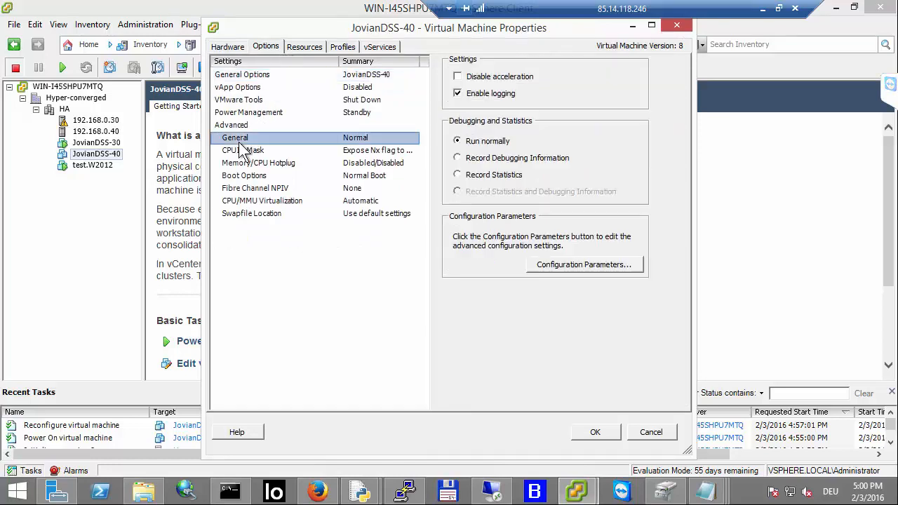
click(568, 265)
scroll(499, 300, down, 5)
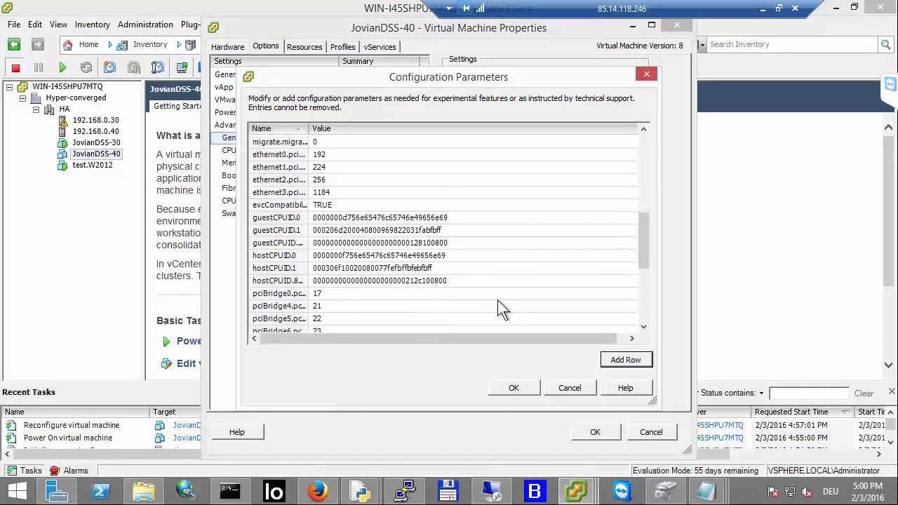
scroll(500, 300, down, 5)
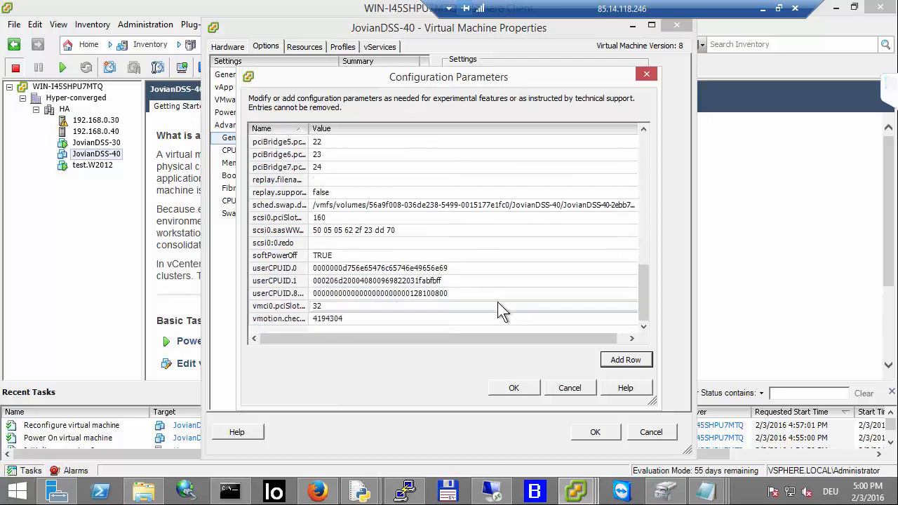
click(632, 359)
text(dis)
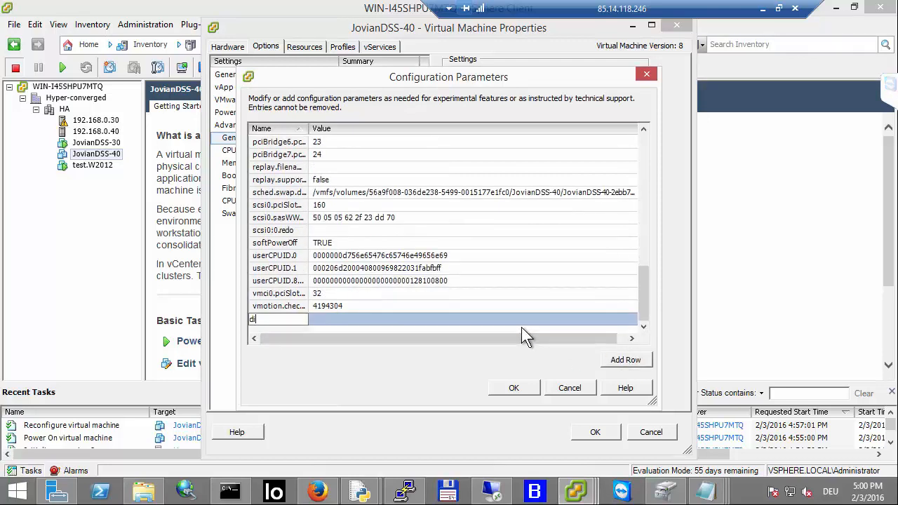
key(BackSpace)
key(BackSpace)
key(BackSpace)
text(disk.)
text(En)
text(able)
text(UUI)
text(D)
key(Tab)
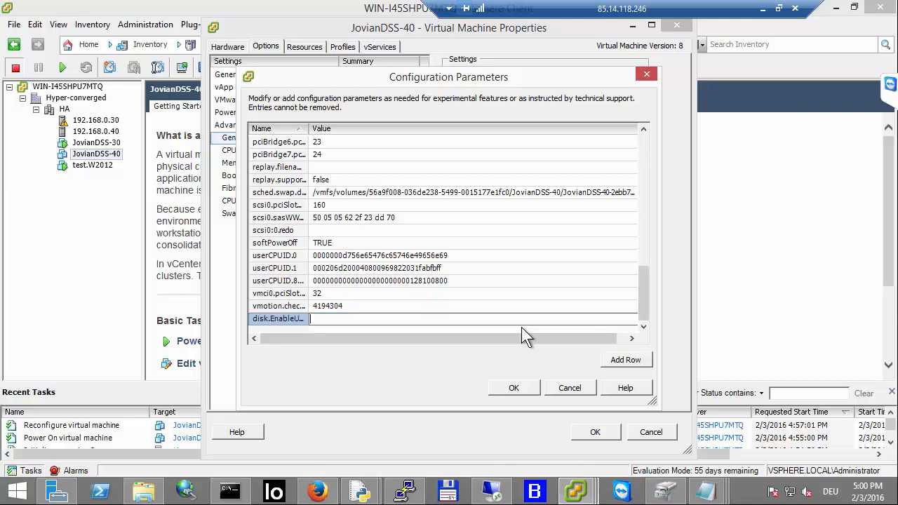
text(TRUE)
click(526, 387)
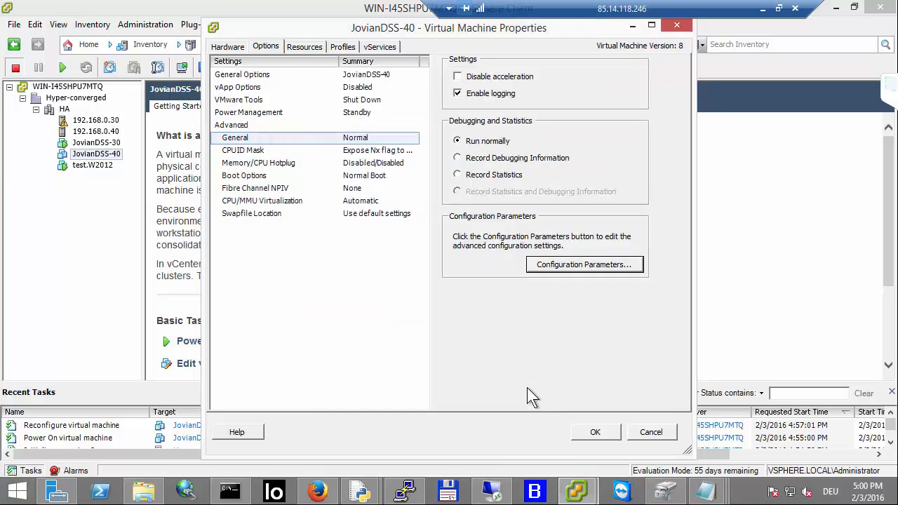
click(595, 432)
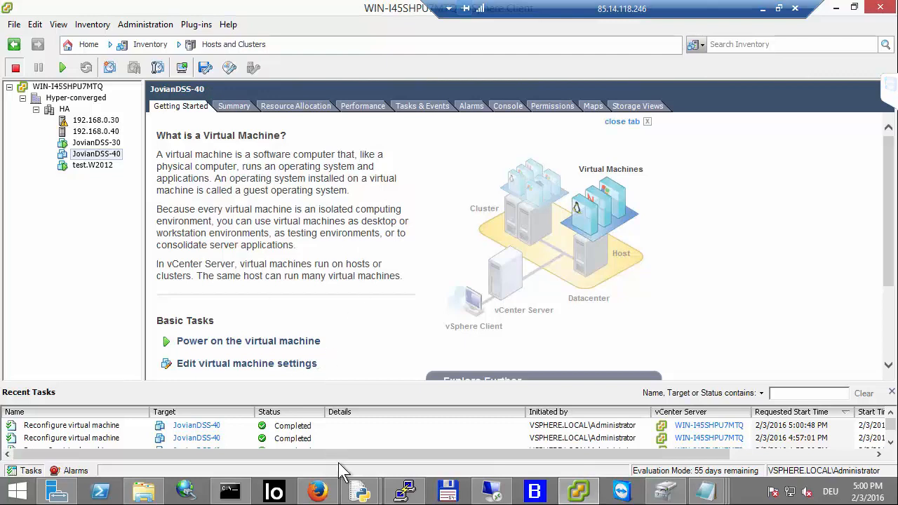
Step: Add PCI device 02:00.0 LSI Logic / Symbios Logic LSI2308_2 as passthrough hardware to JovianDSS-40 and save
right_click(99, 153)
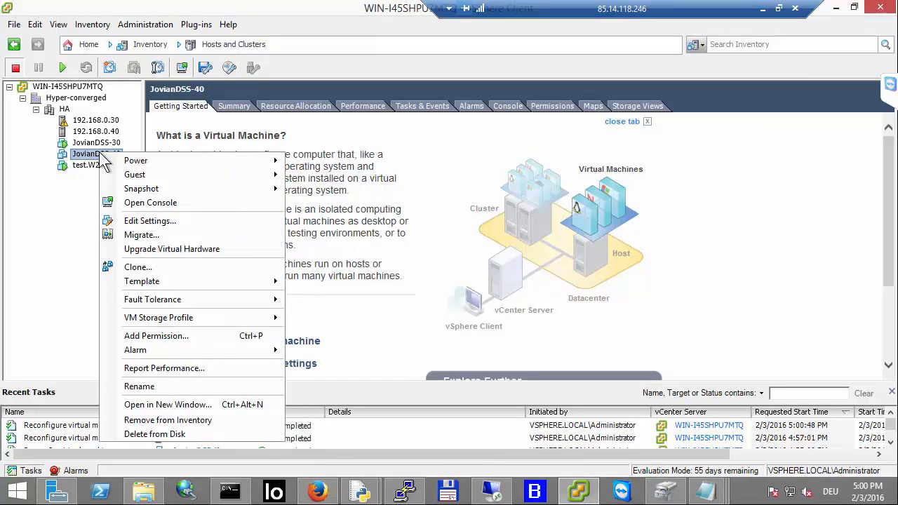
click(161, 220)
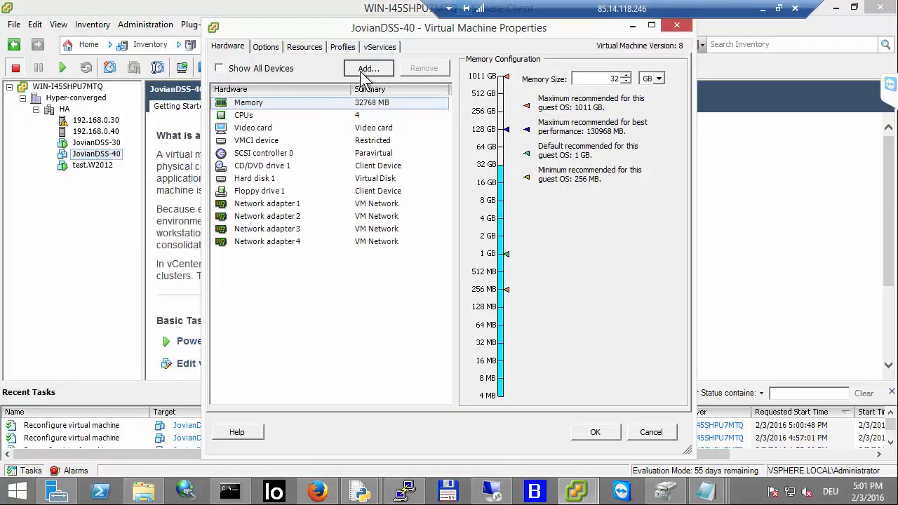
click(363, 71)
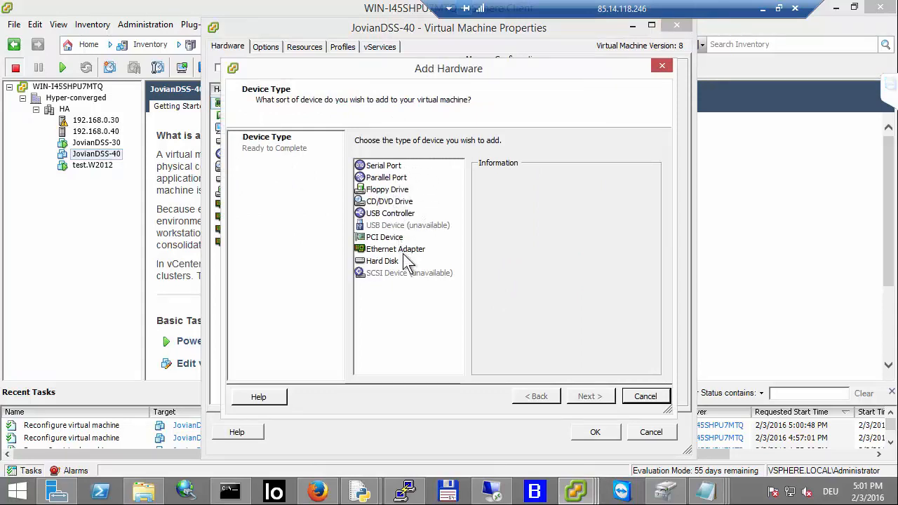
click(383, 239)
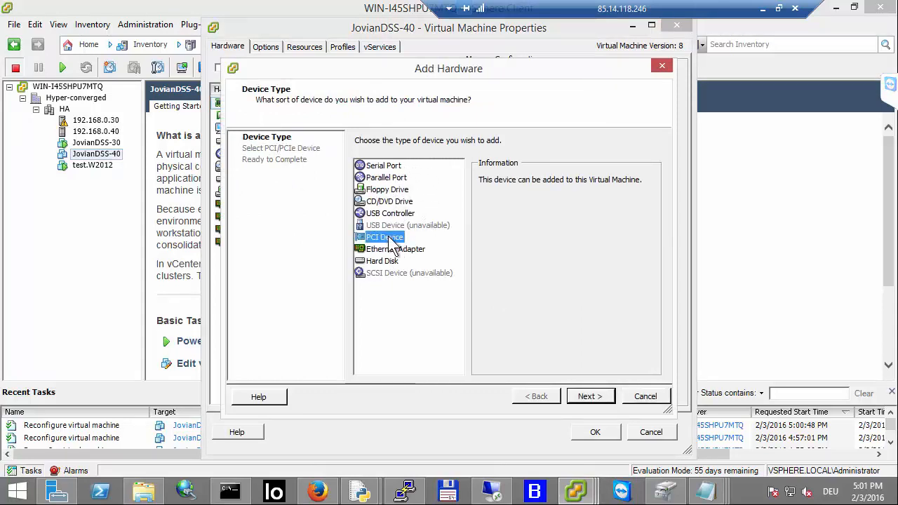
click(587, 397)
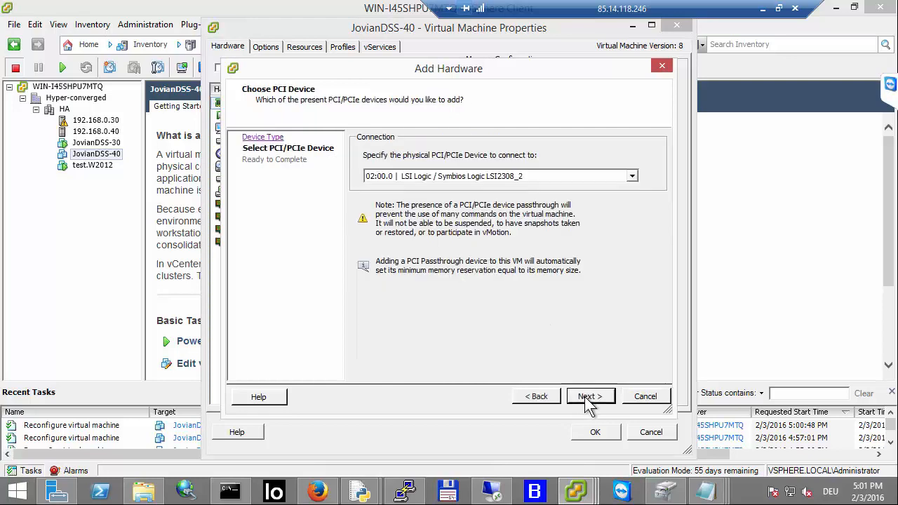
click(632, 176)
click(456, 188)
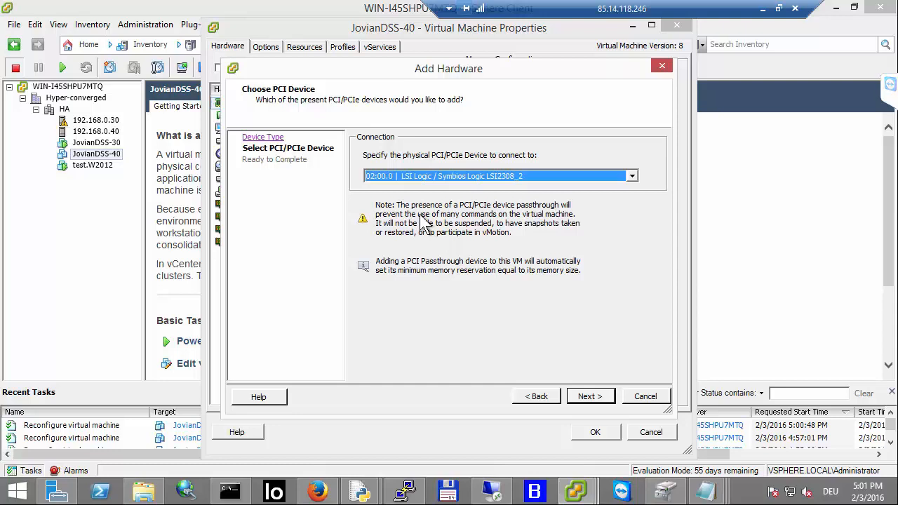
click(587, 396)
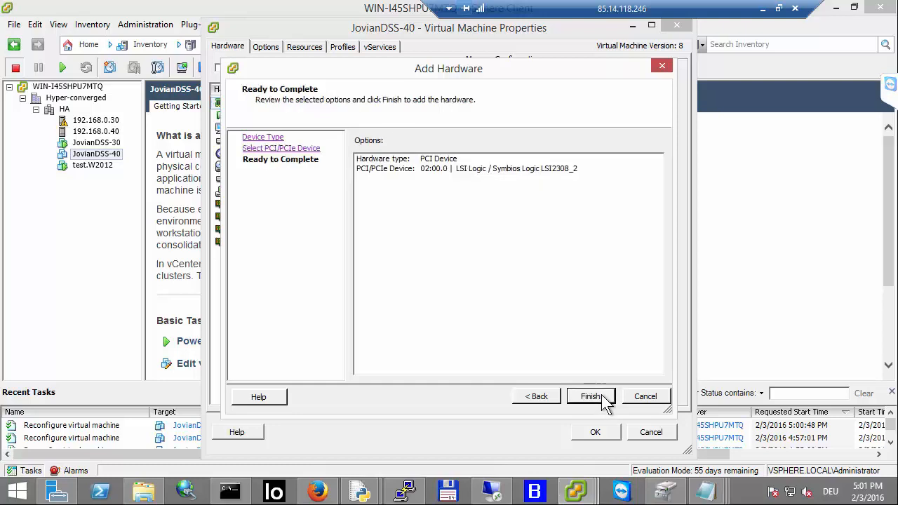
click(591, 397)
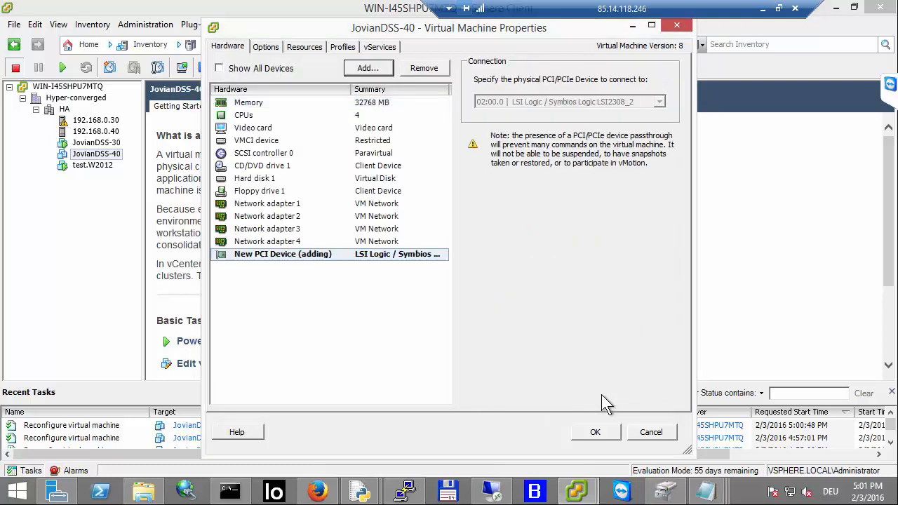
click(601, 431)
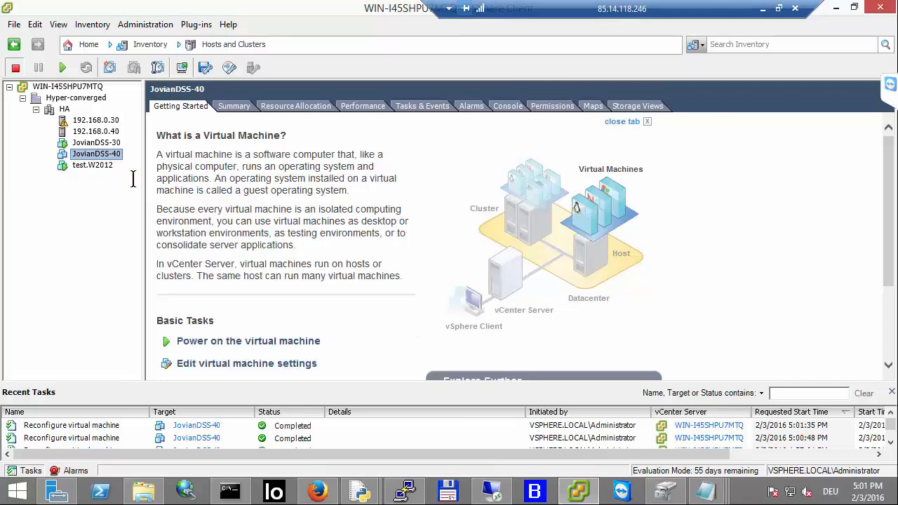
Step: Check the added PCI device in JovianDSS-40's settings, close them, and power on the virtual machine
click(214, 363)
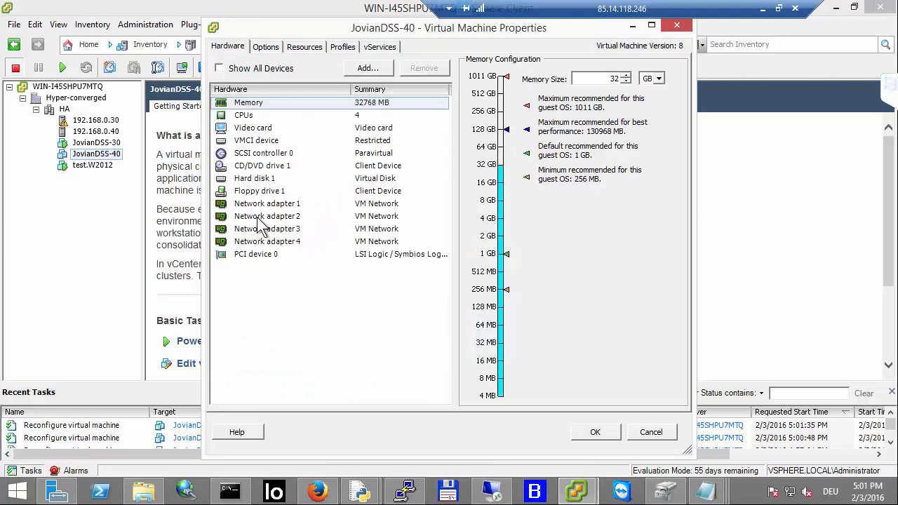
click(254, 255)
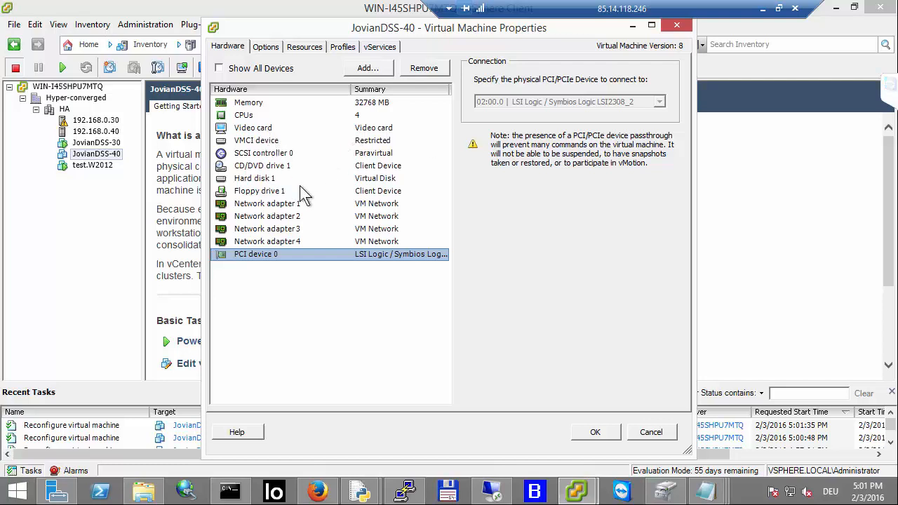
click(591, 432)
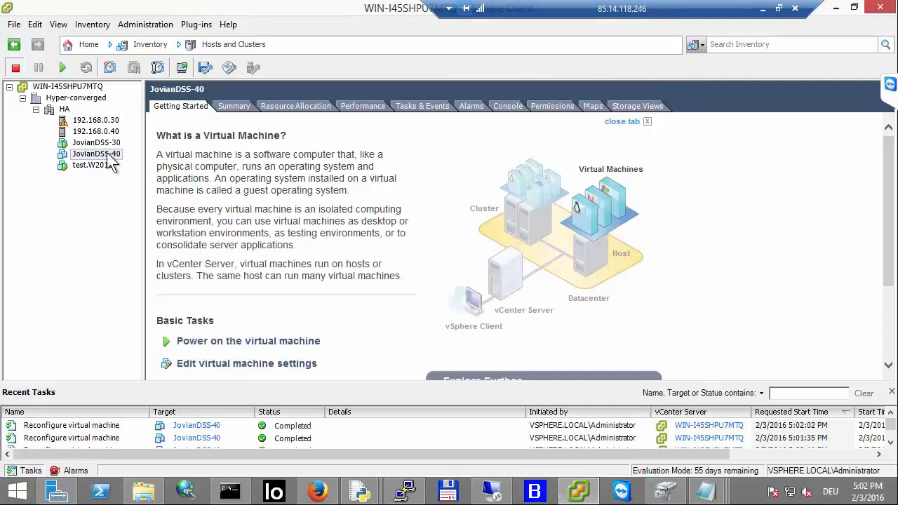
click(62, 68)
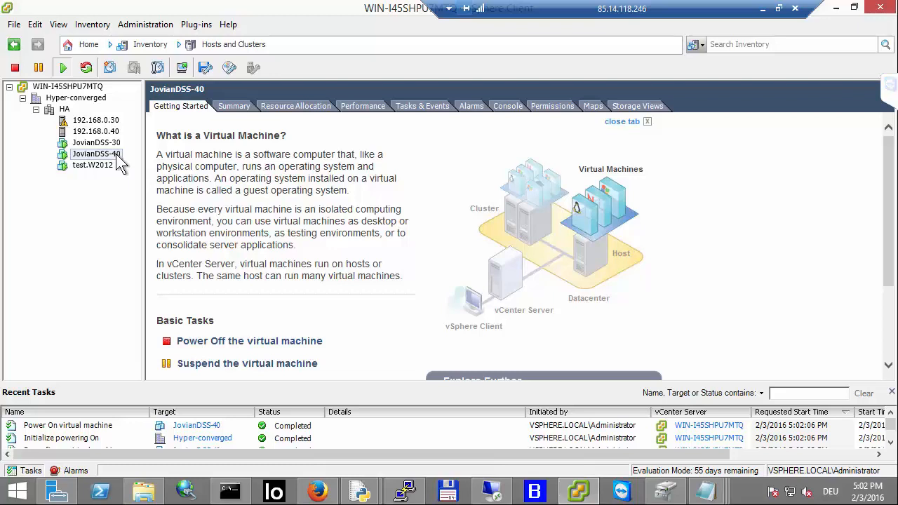
Step: On host 192.168.0.40, start adding VMkernel networking on a new standard switch using vmnic0
click(113, 133)
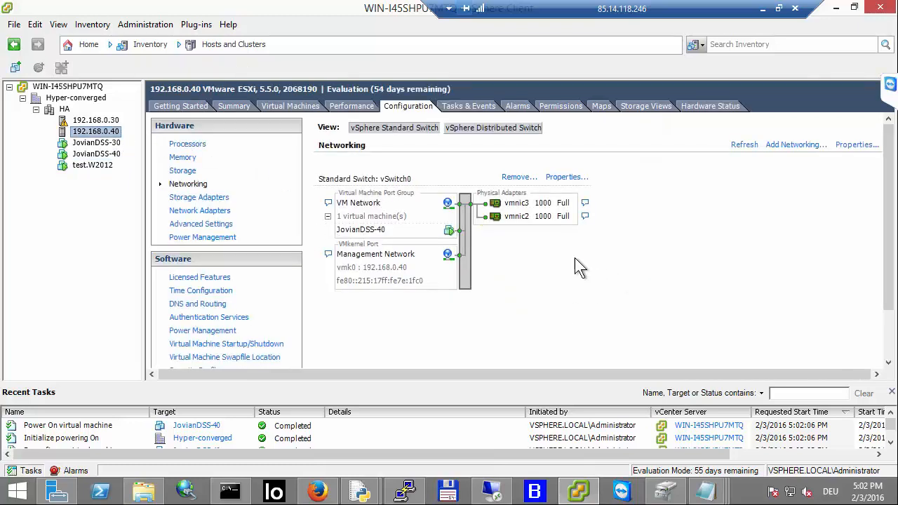
scroll(569, 267, down, 3)
scroll(562, 285, up, 3)
click(792, 148)
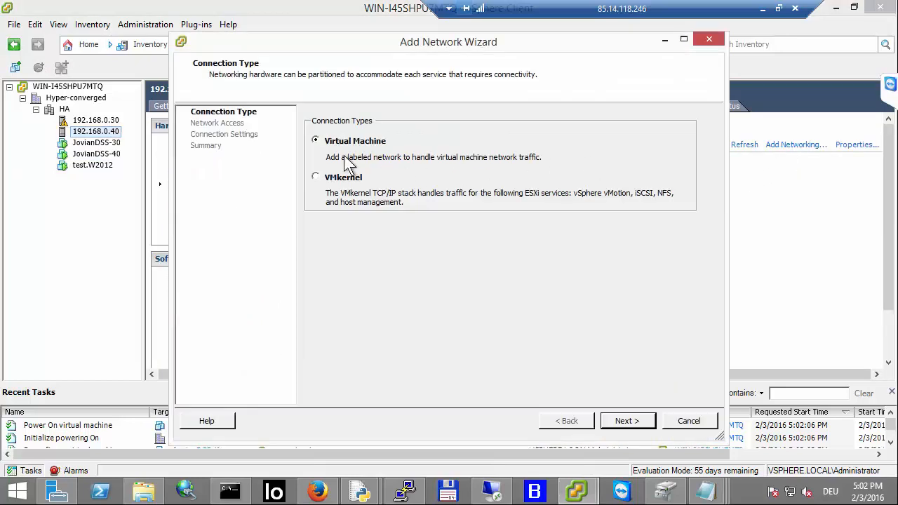
click(315, 177)
click(624, 425)
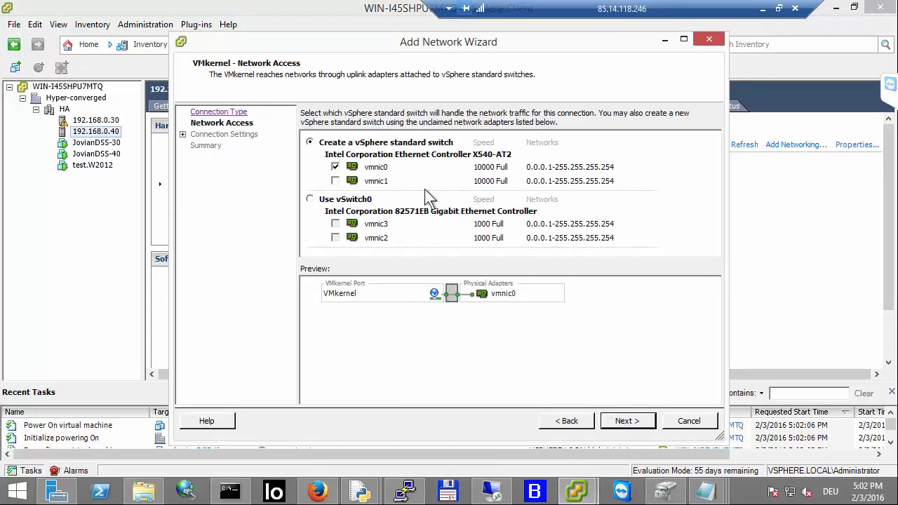
click(335, 167)
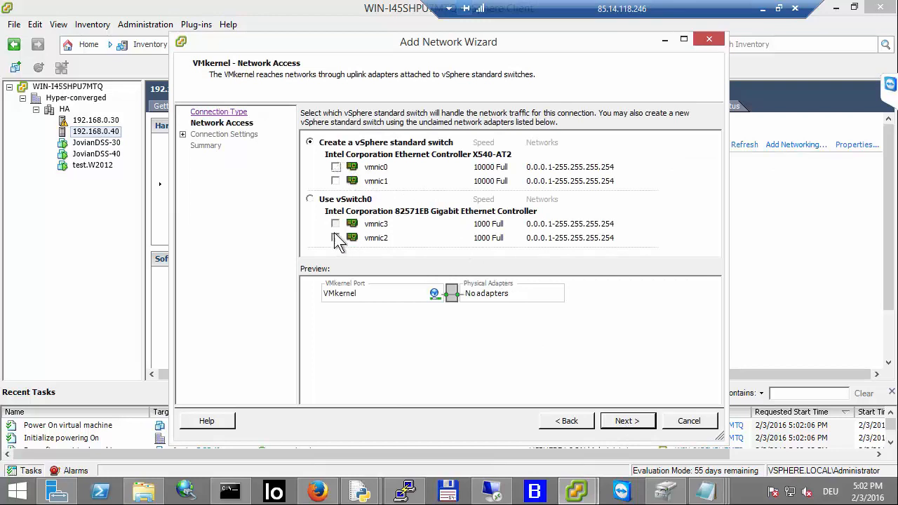
click(336, 167)
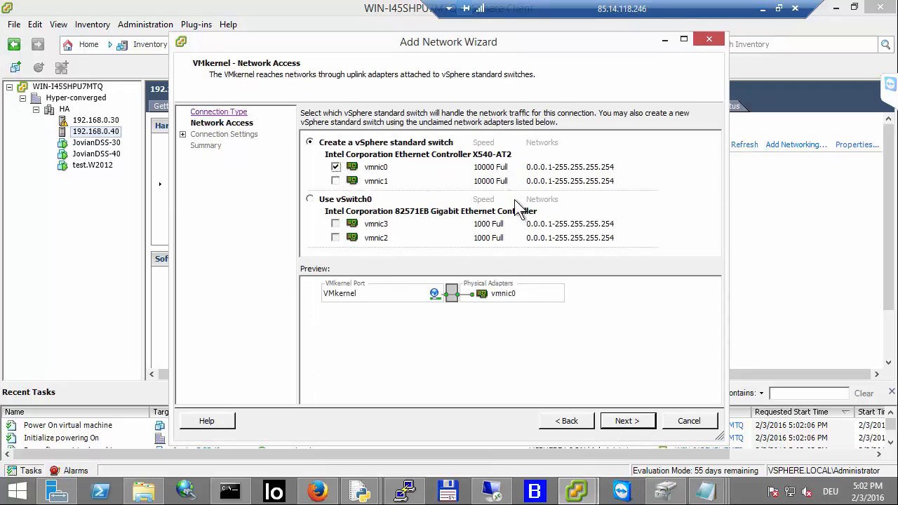
click(619, 423)
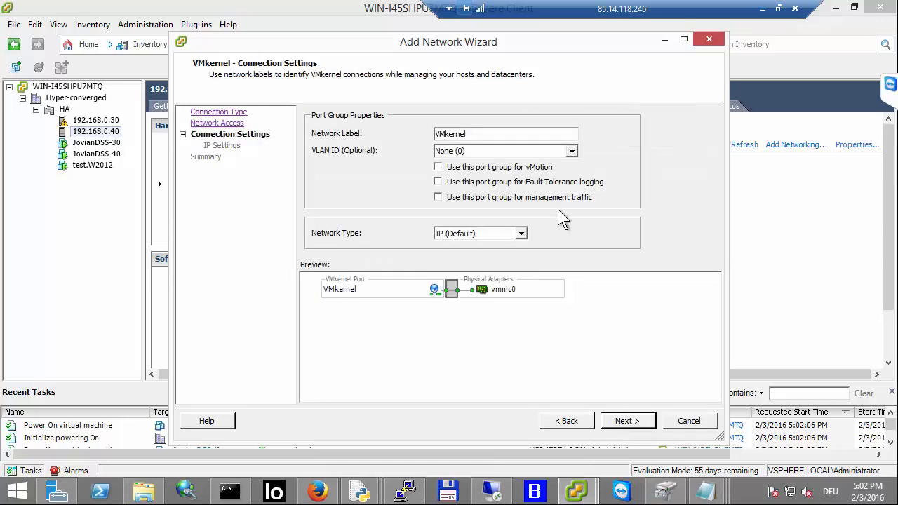
Step: Set the VMkernel network label to iSCSI-21
drag(522, 133, 374, 141)
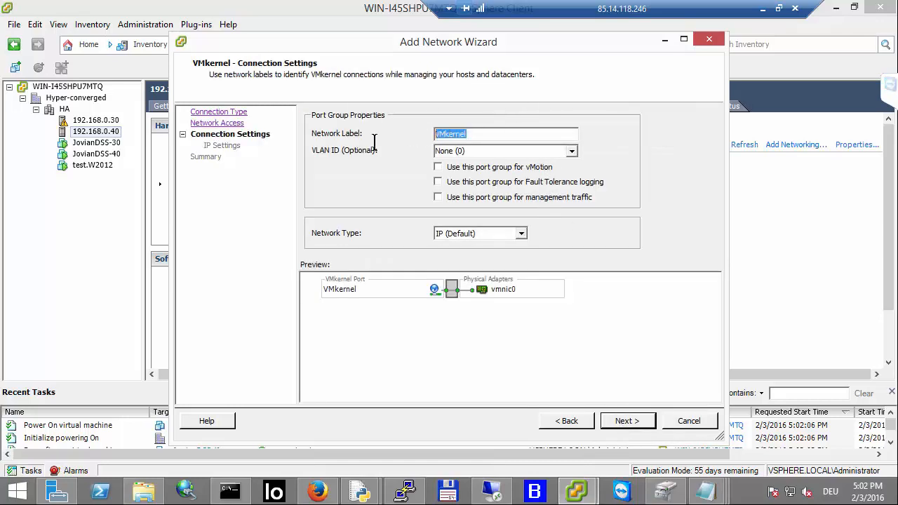
text(i)
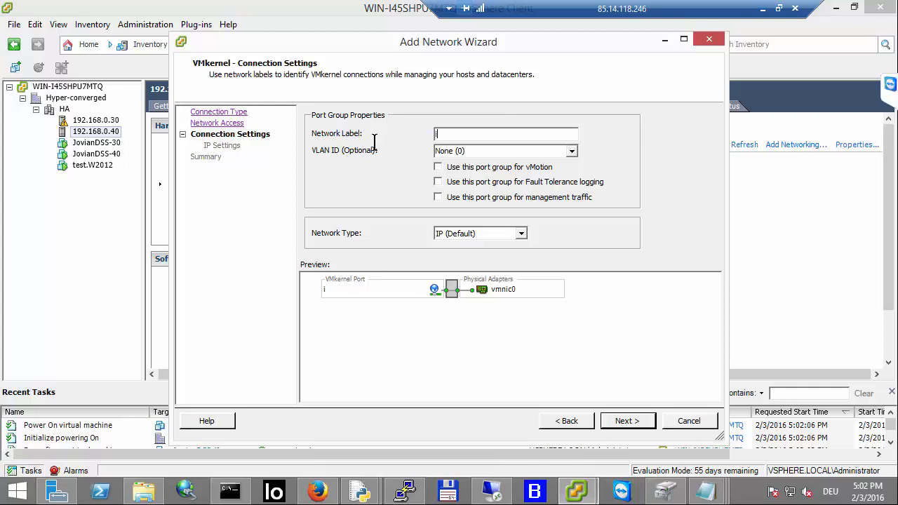
text(SCSI-21)
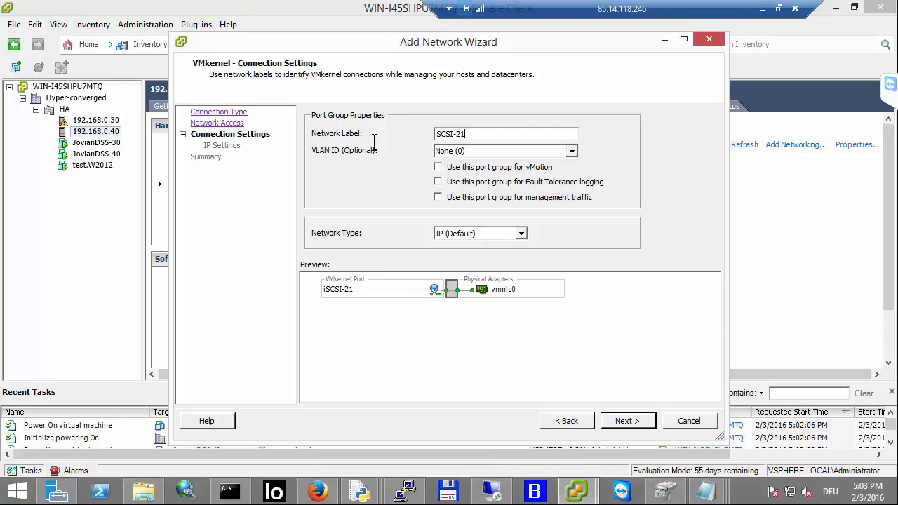
Step: Give iSCSI-21 the IP address 192.168.21.40 with subnet mask 255.255.255.0 and finish without setting a default gateway
click(617, 421)
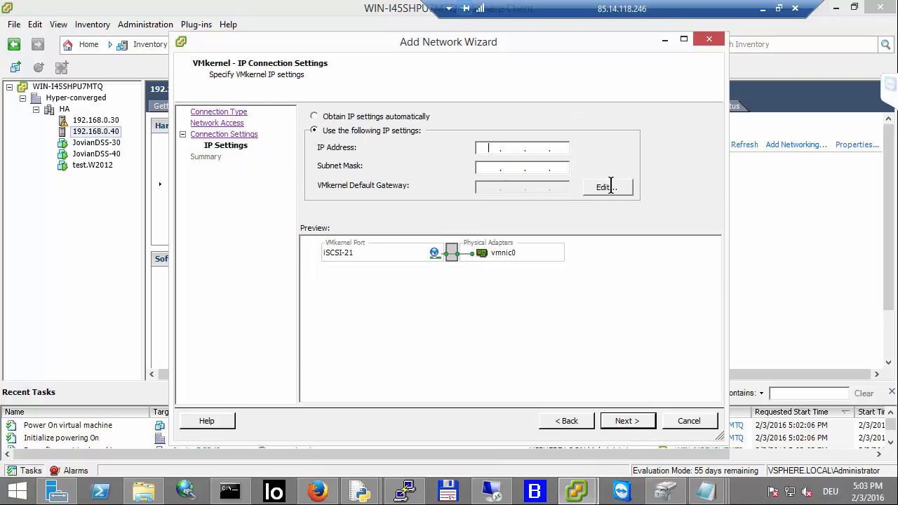
text(192)
text(68)
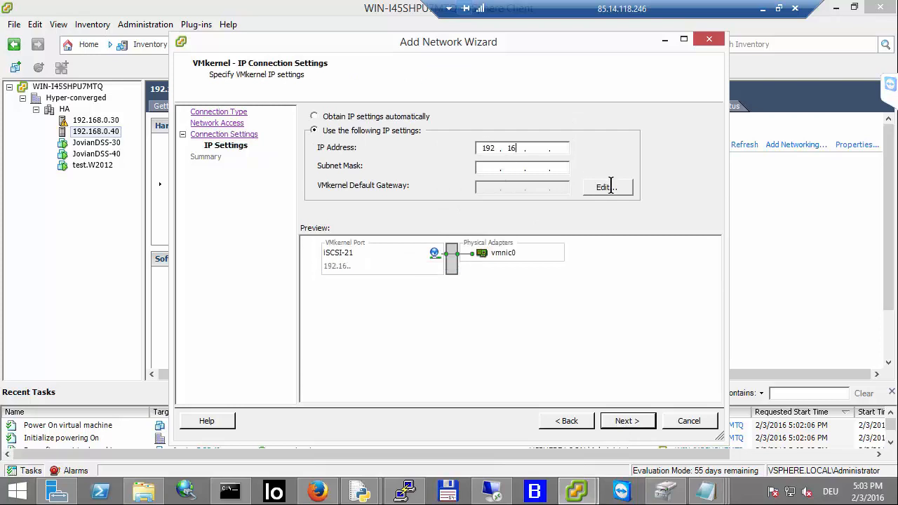
text(2140255255255)
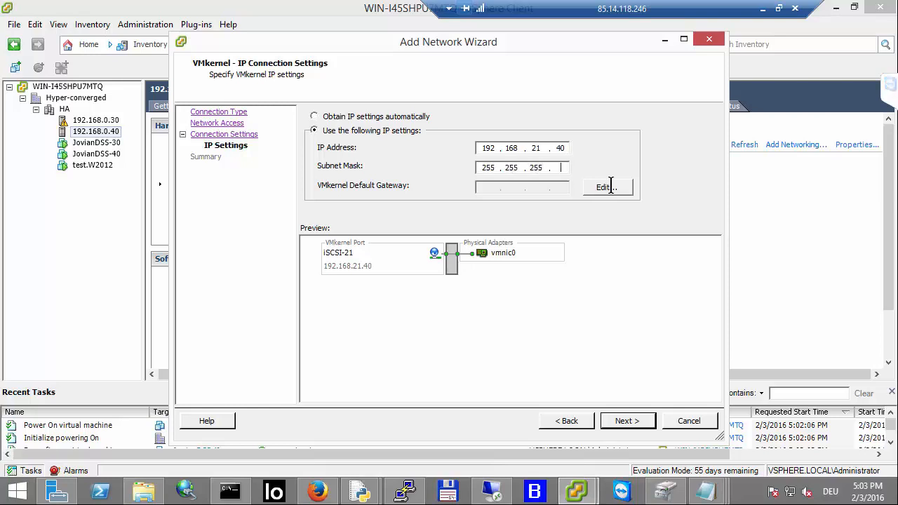
text(0)
click(626, 421)
click(629, 421)
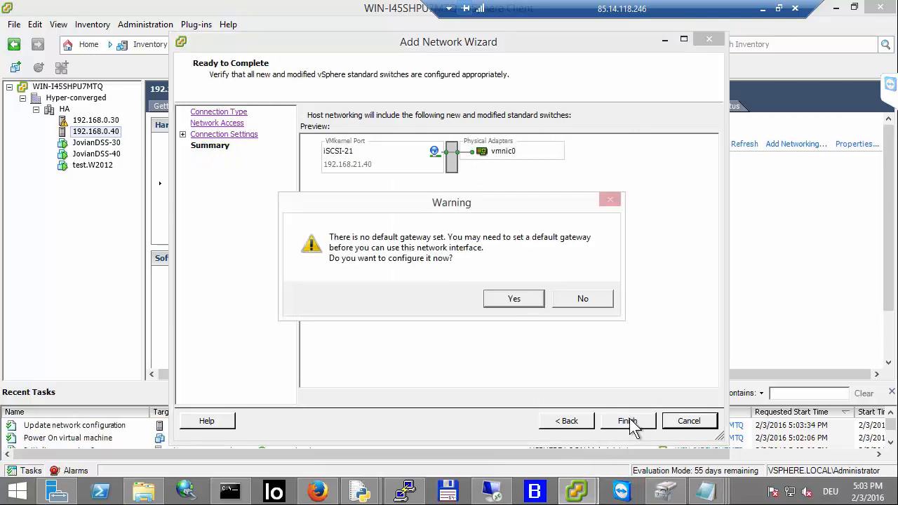
click(567, 298)
Step: Add a second VMkernel port named iSCSI-22 to vSwitch1 on host 192.168.0.40
scroll(616, 299, down, 3)
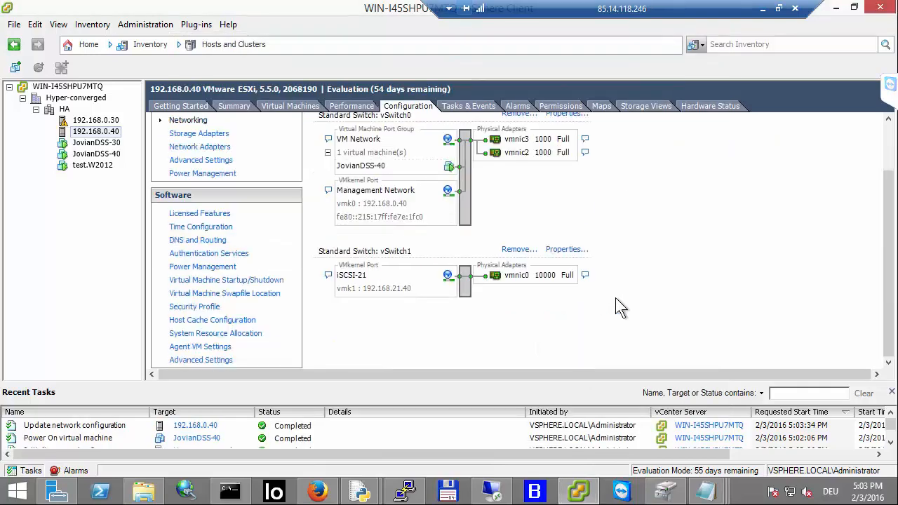
click(567, 249)
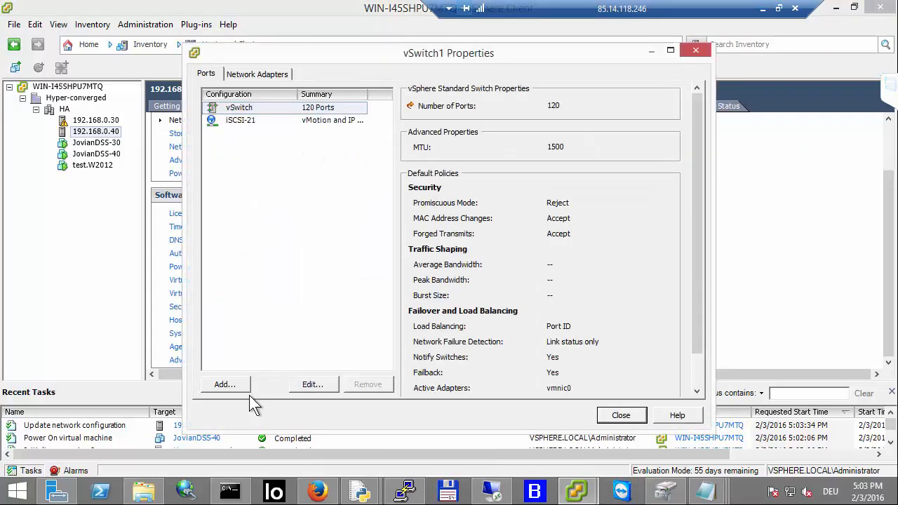
click(225, 385)
click(315, 178)
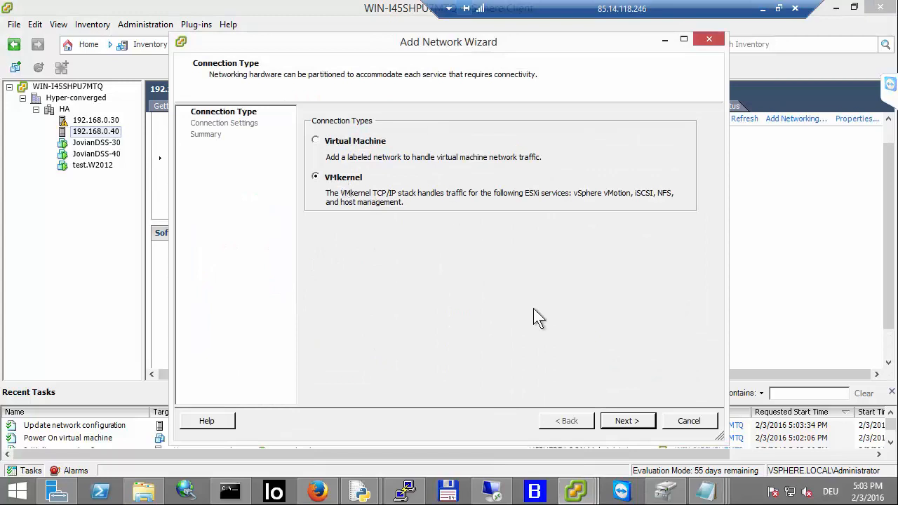
click(627, 421)
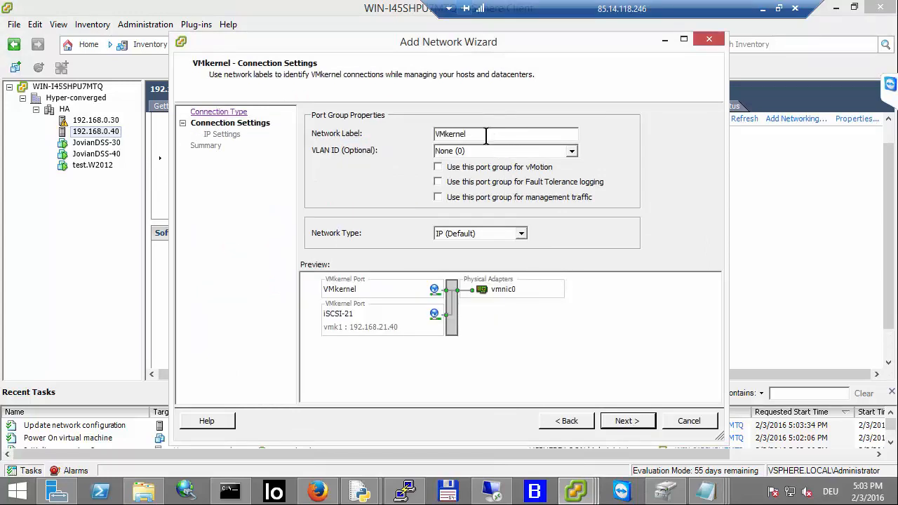
drag(486, 136, 318, 134)
key(BackSpace)
text(iS)
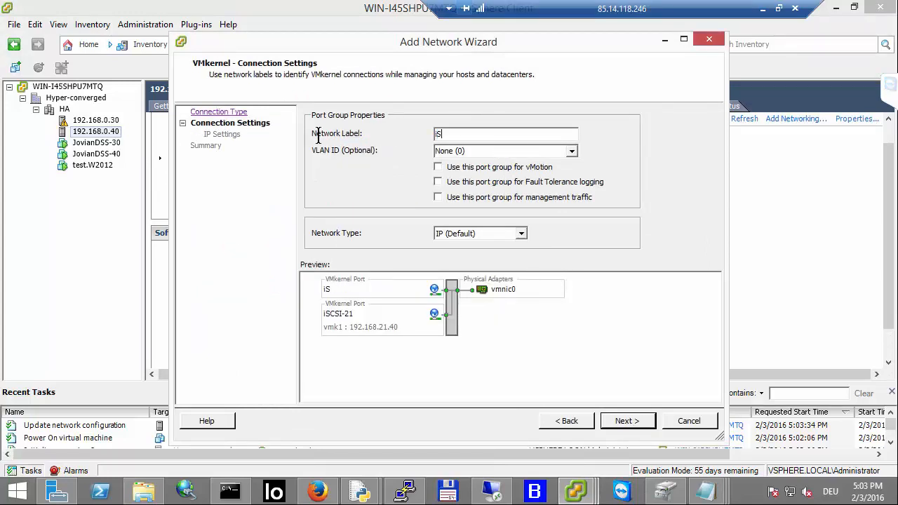
text(CSI-22)
click(638, 422)
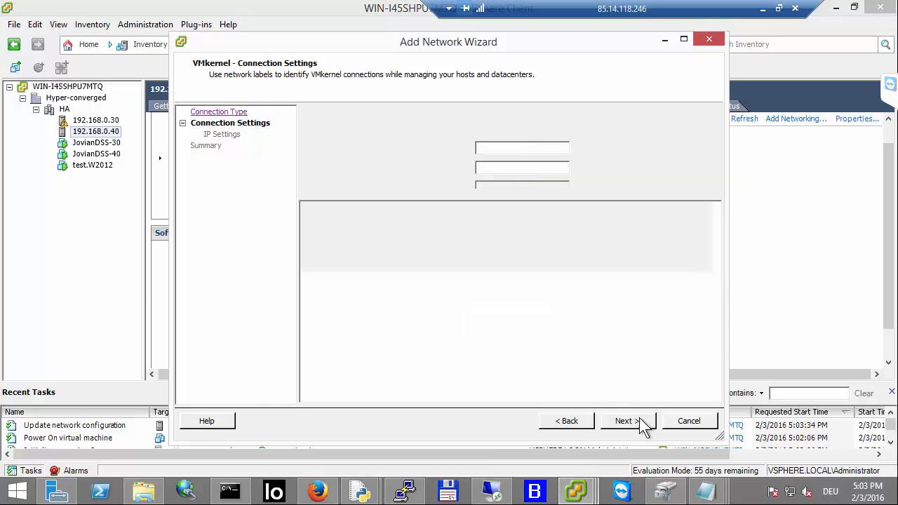
Step: Give iSCSI-22 the IP address 192.168.22.40 with subnet mask 255.255.255.0, finish without a default gateway, and close the switch properties
click(487, 148)
text(192)
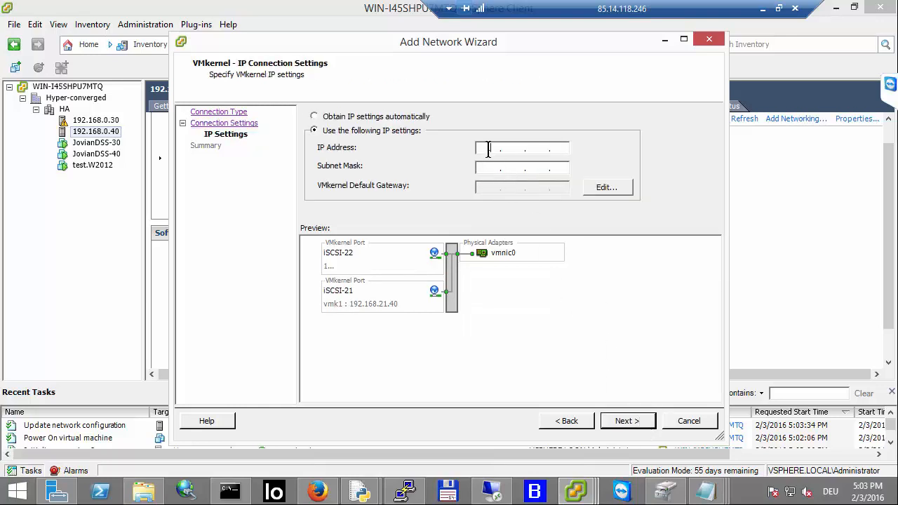
text(16822)
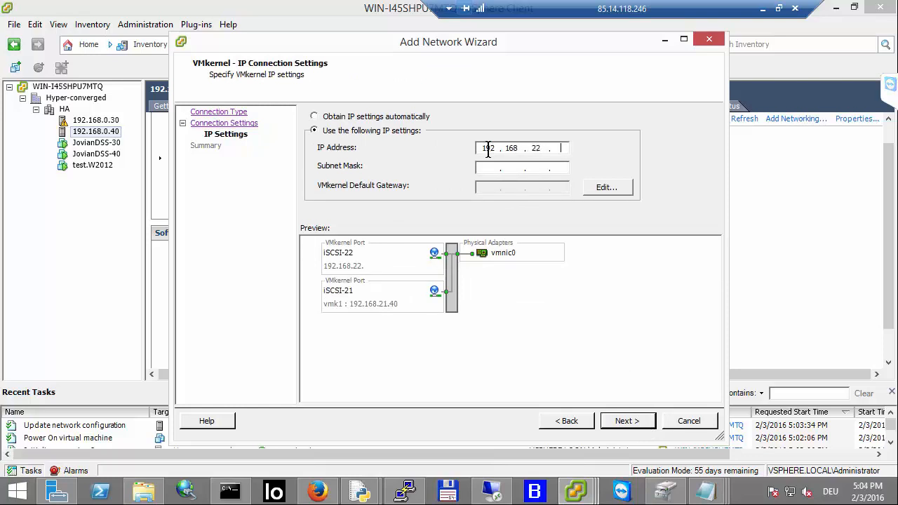
text(402552552550)
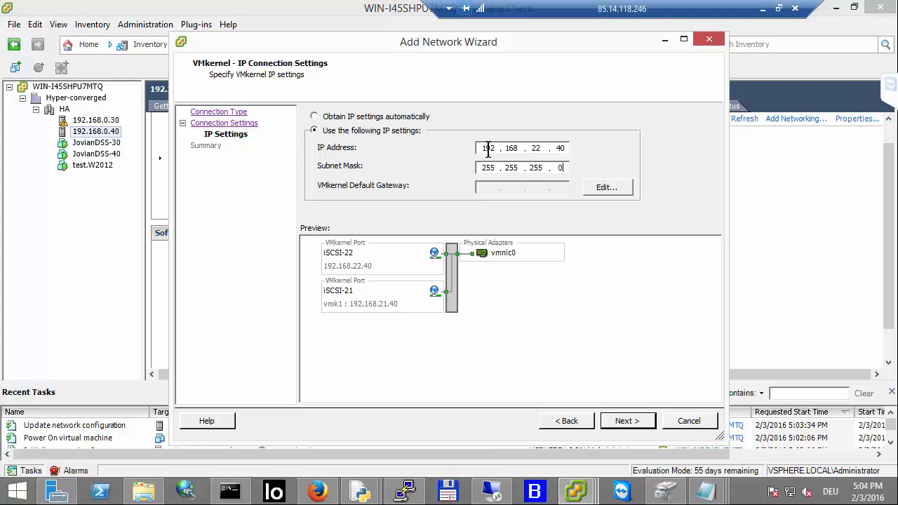
click(624, 420)
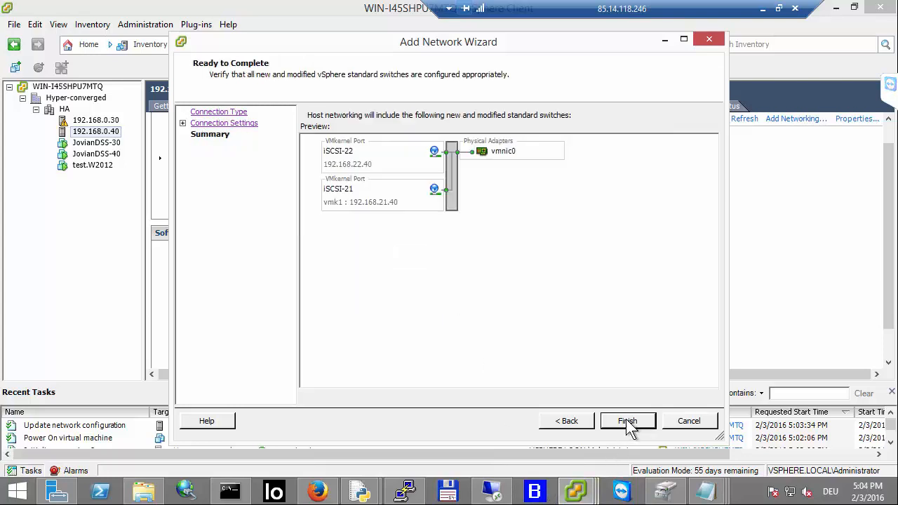
click(626, 419)
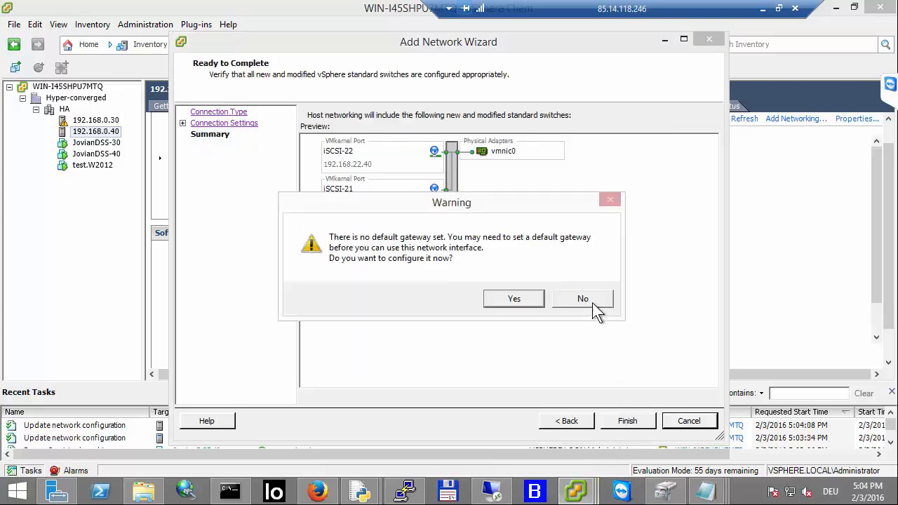
click(588, 300)
click(621, 415)
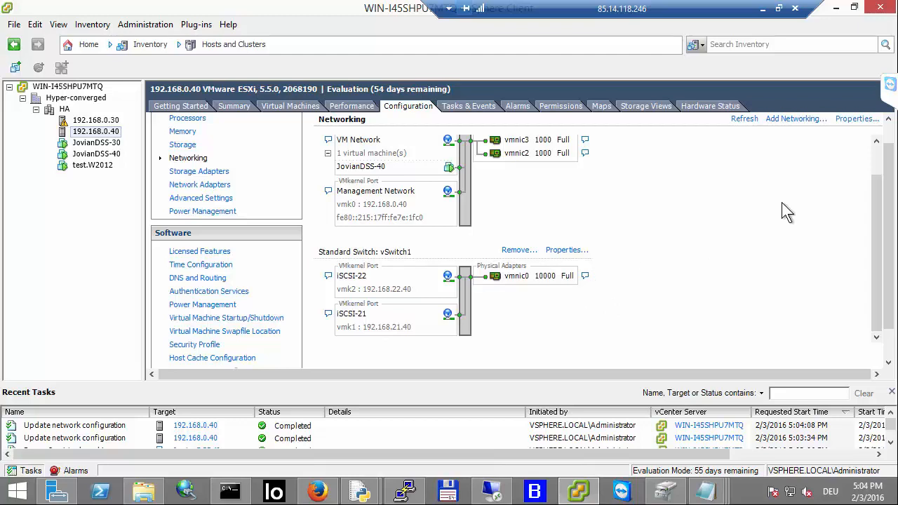
Step: Add VMkernel networking on a new standard switch using vmnic1, labelled iSCSI-31
click(791, 120)
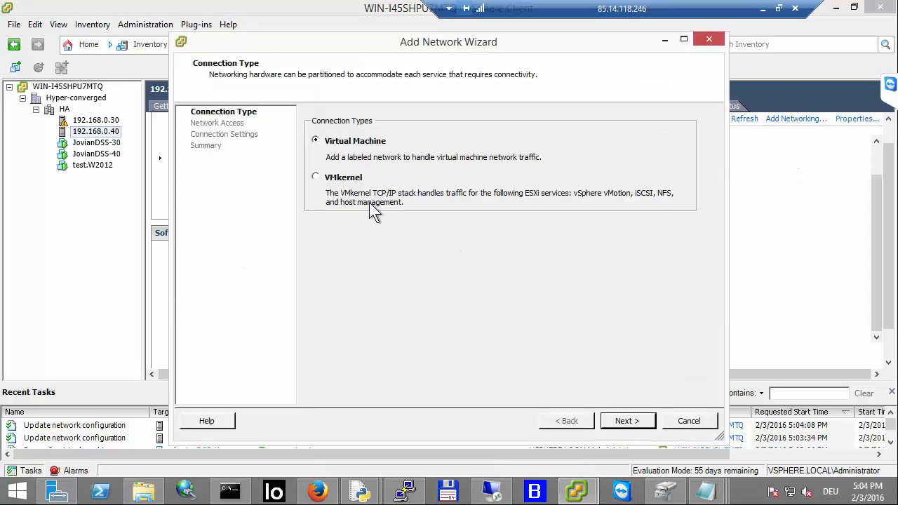
click(351, 178)
click(625, 420)
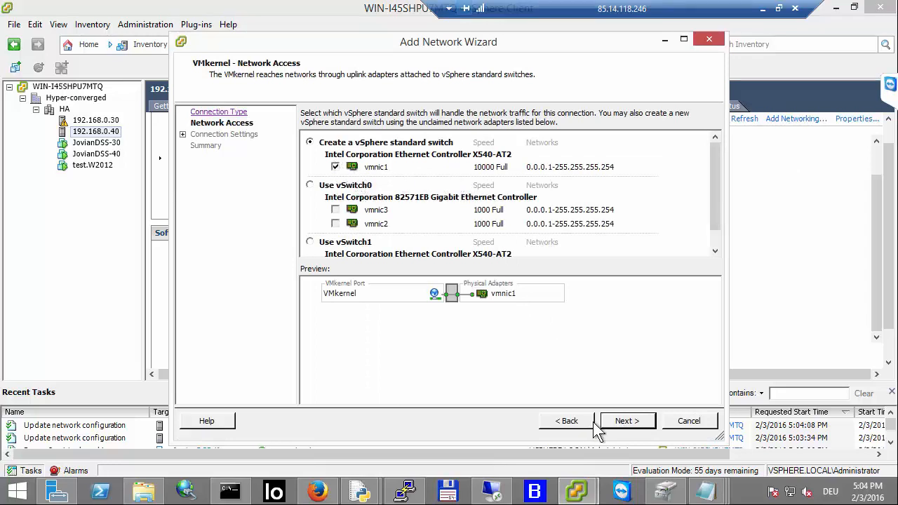
click(625, 420)
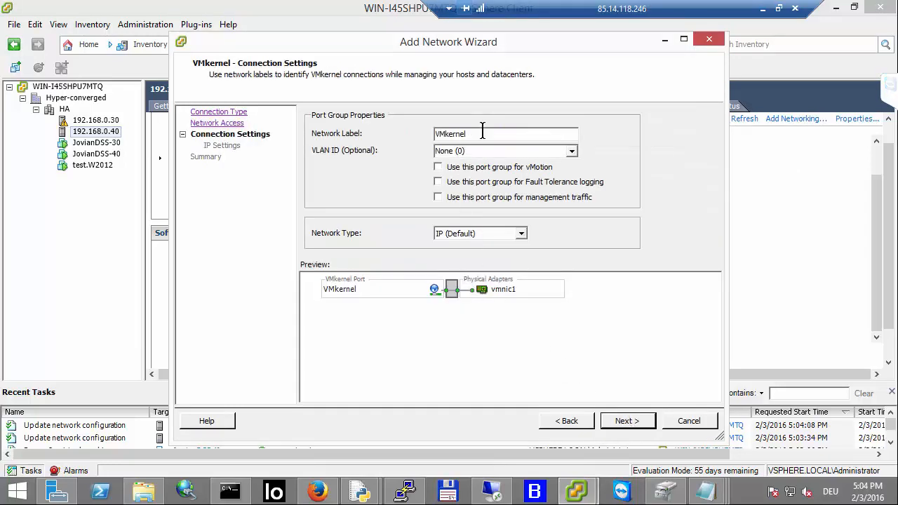
text(i)
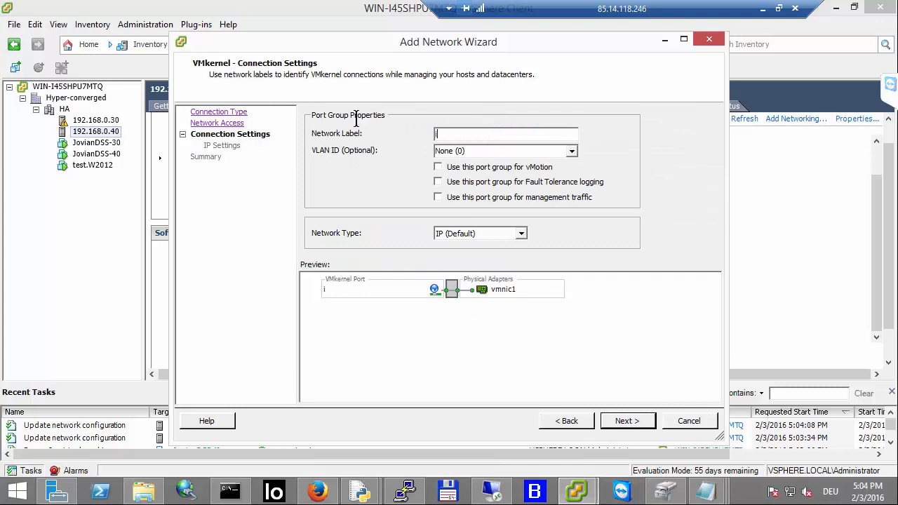
text(SCSI-31)
click(620, 420)
Step: Give iSCSI-31 the IP address 192.168.31.40 with subnet mask 255.255.255.0 and finish without a default gateway
click(542, 145)
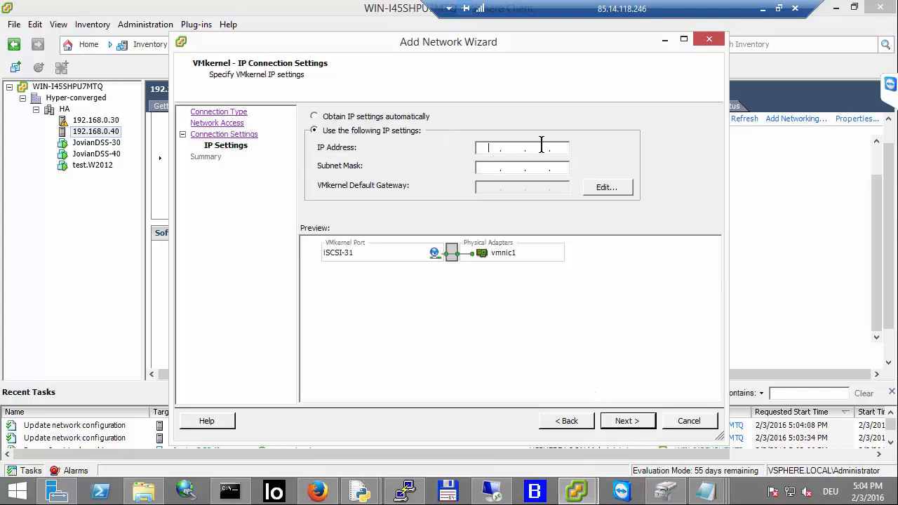
text(192)
text(168)
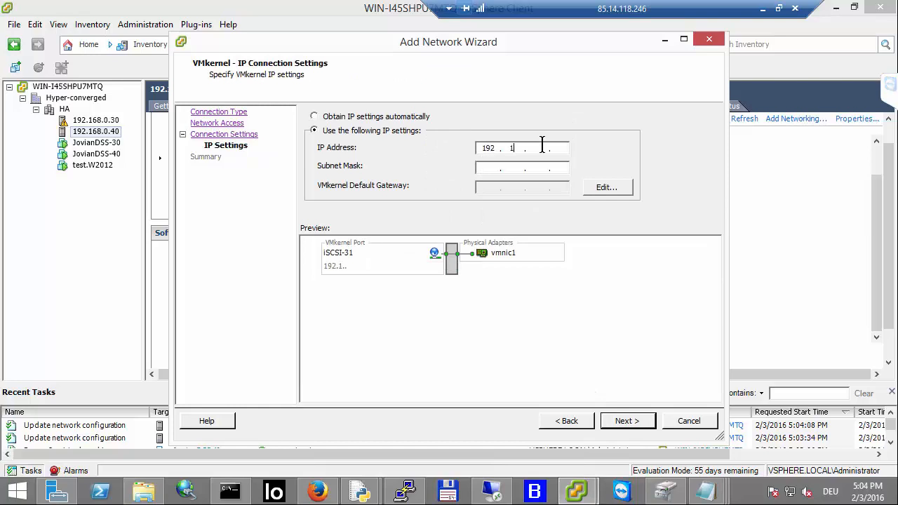
text(31 )
text(40)
text(255255255)
text(0)
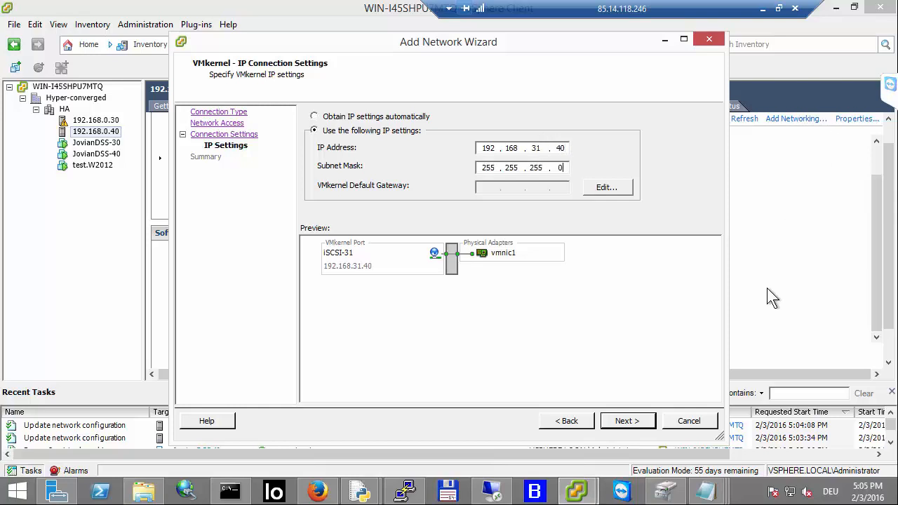
click(626, 420)
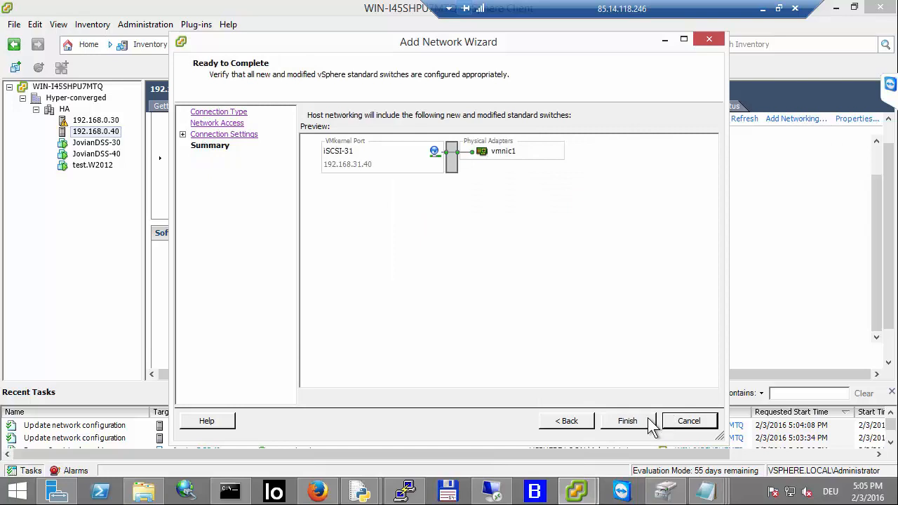
click(648, 417)
click(604, 305)
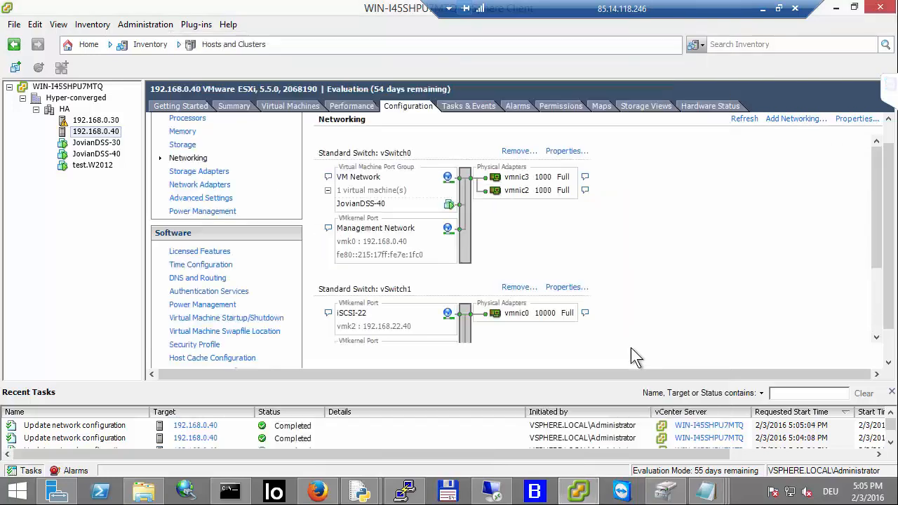
Step: Add a second VMkernel port named iSCSI-32 to vSwitch2 on host 192.168.0.40
scroll(625, 274, down, 3)
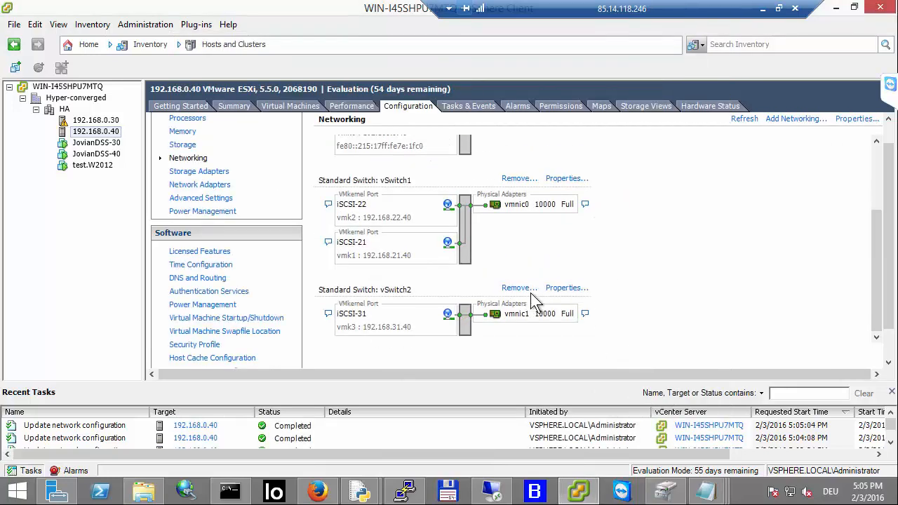
click(563, 292)
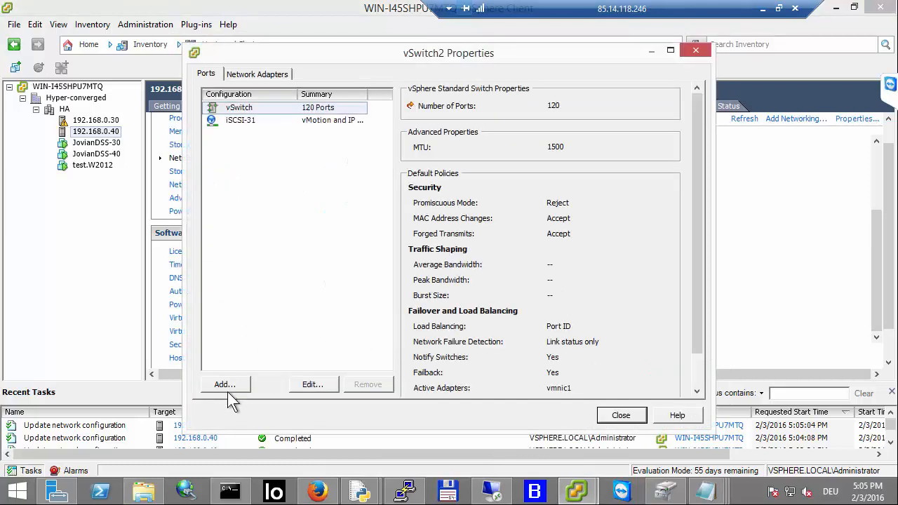
click(227, 388)
click(334, 181)
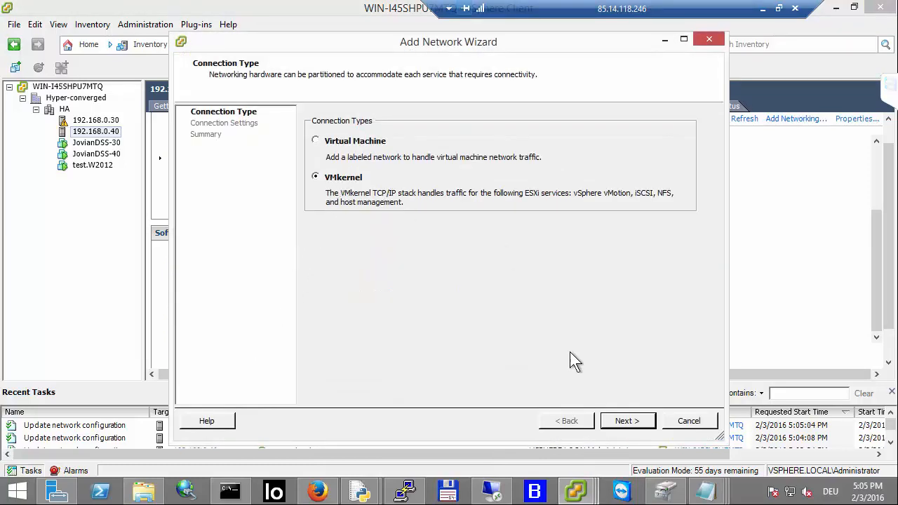
click(624, 421)
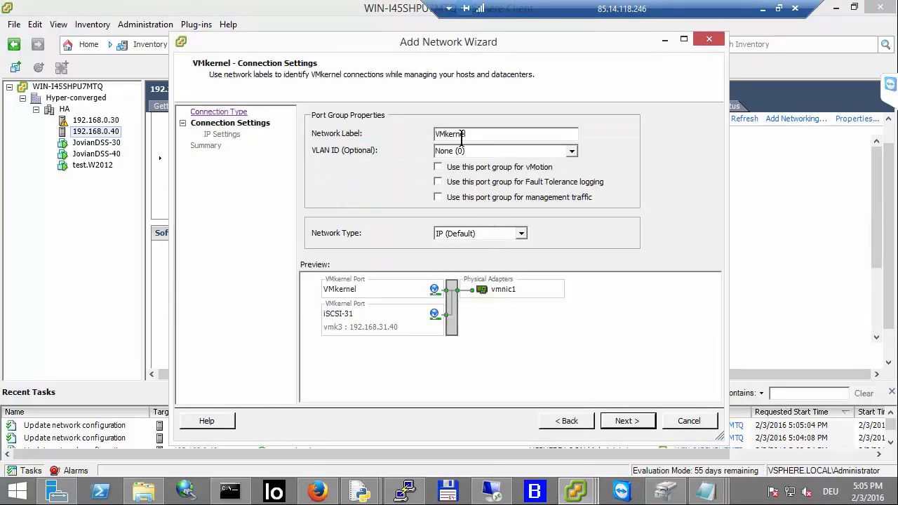
text(iSCSI-)
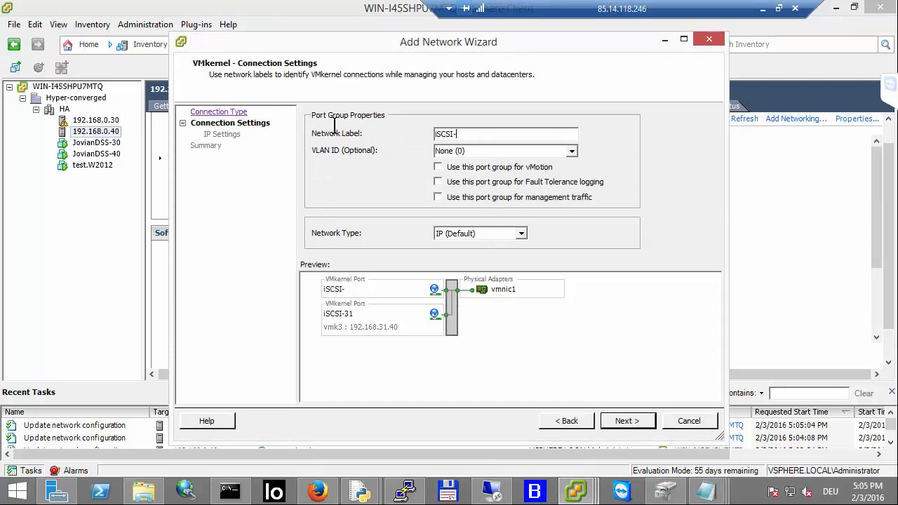
text(32)
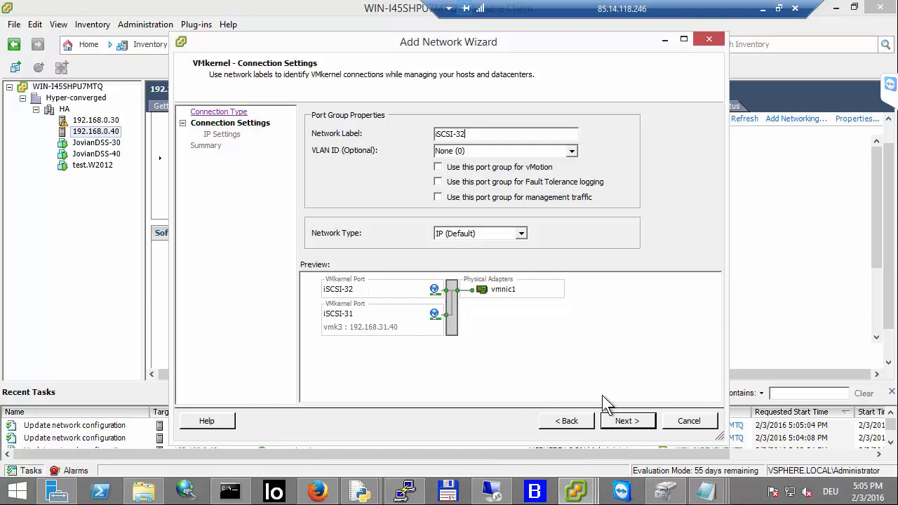
click(627, 420)
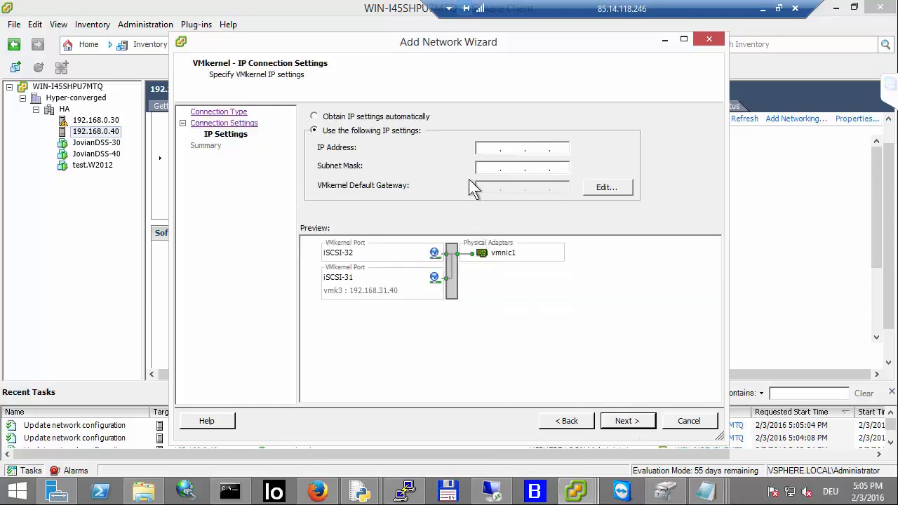
Step: Set iSCSI-32's IP address to 192.168.32.40 with subnet mask 255.255.255.0 and continue to the summary
text(192.168.)
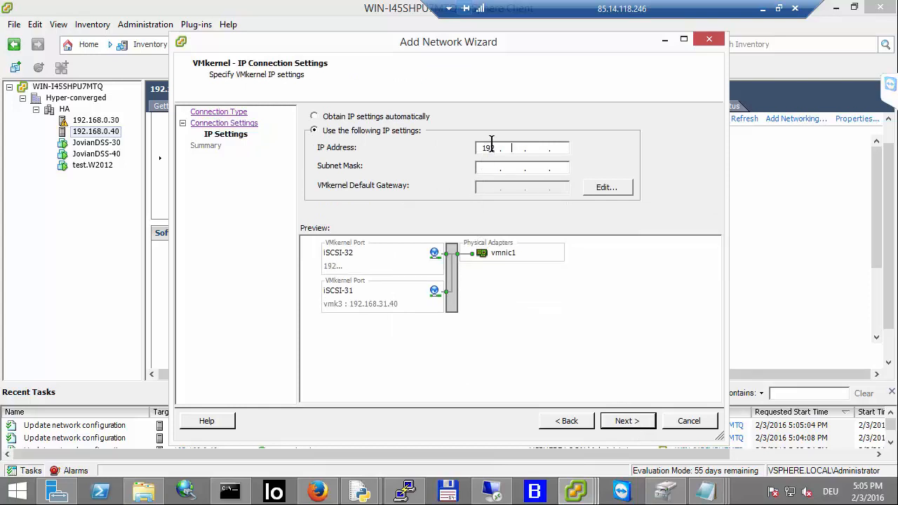
text(32 )
text(40)
text(255.255.255.)
text(0)
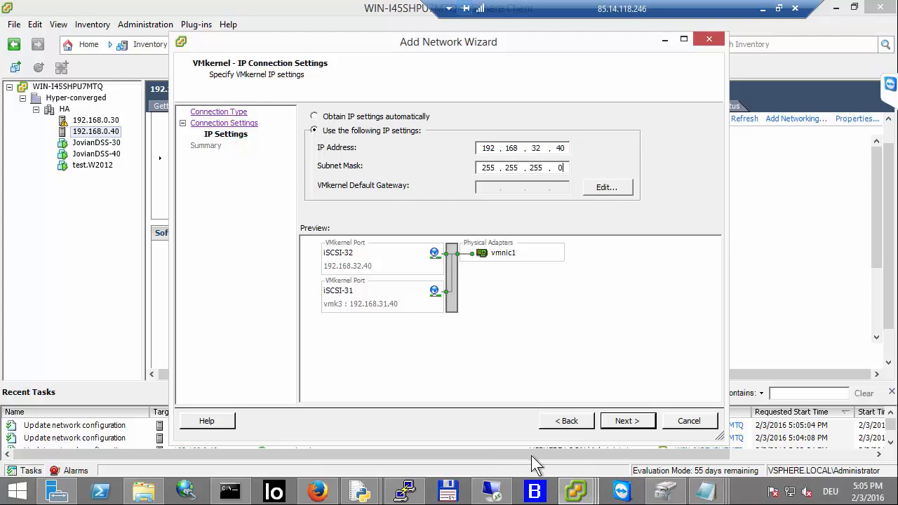
click(626, 420)
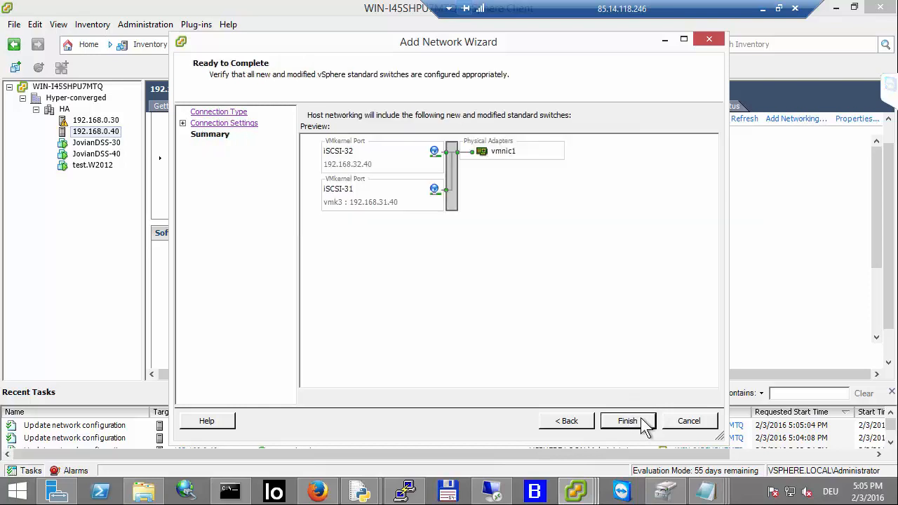
Step: Finish adding iSCSI-32 without configuring a default gateway and close the vSwitch2 properties
click(644, 422)
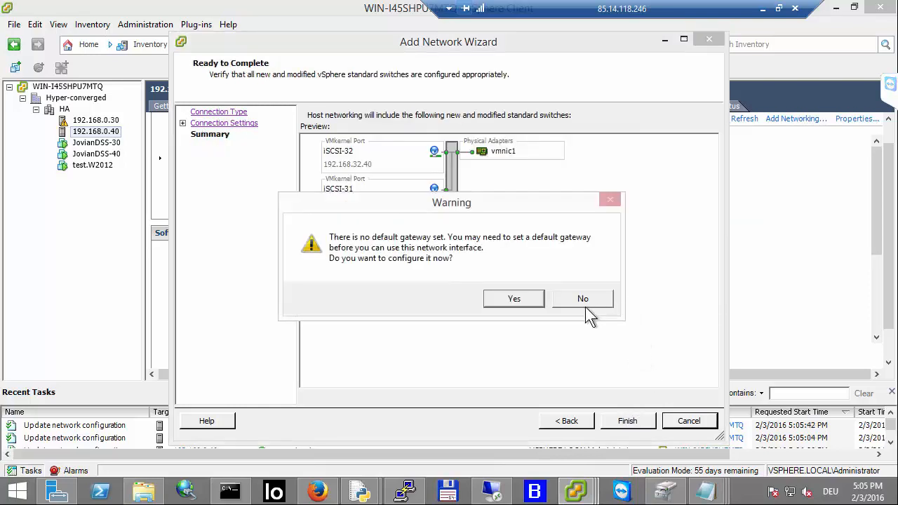
click(585, 306)
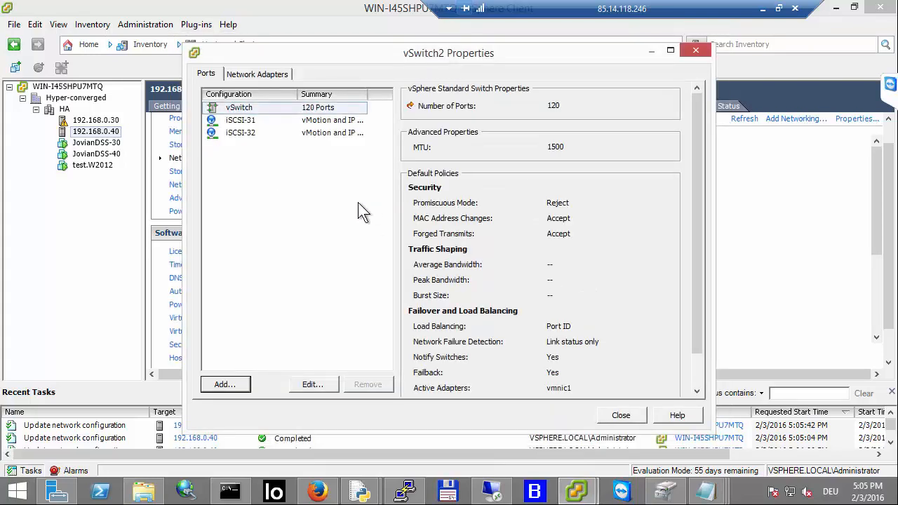
click(618, 415)
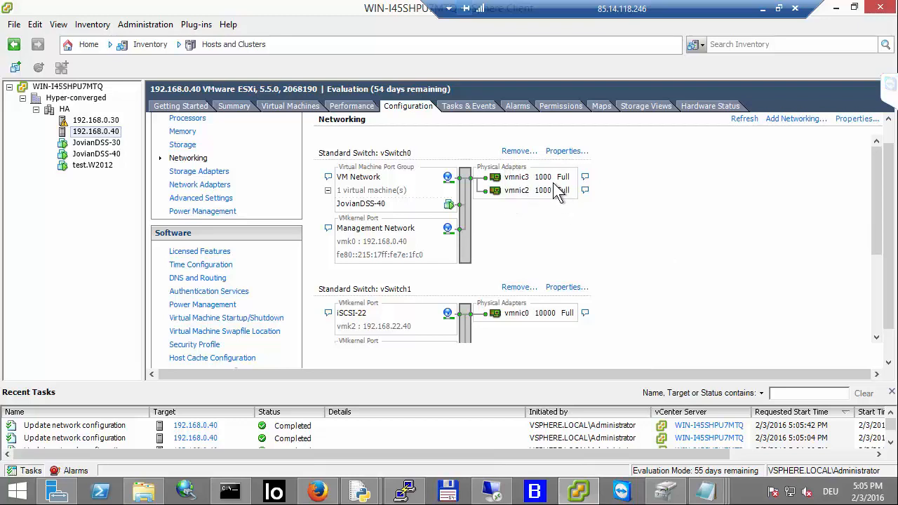
Step: Review the host's standard switches and inspect JovianDSS-40's network adapter labels without saving changes
scroll(568, 223, down, 3)
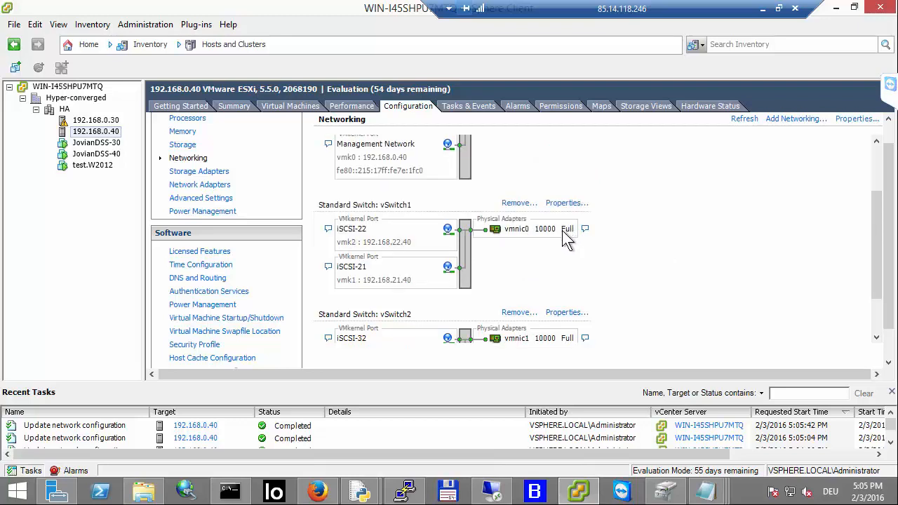
scroll(562, 230, down, 3)
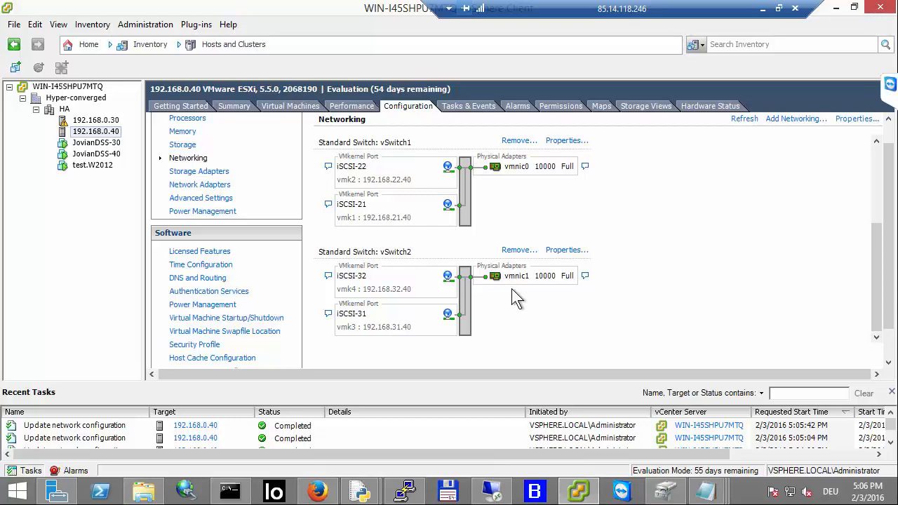
click(99, 155)
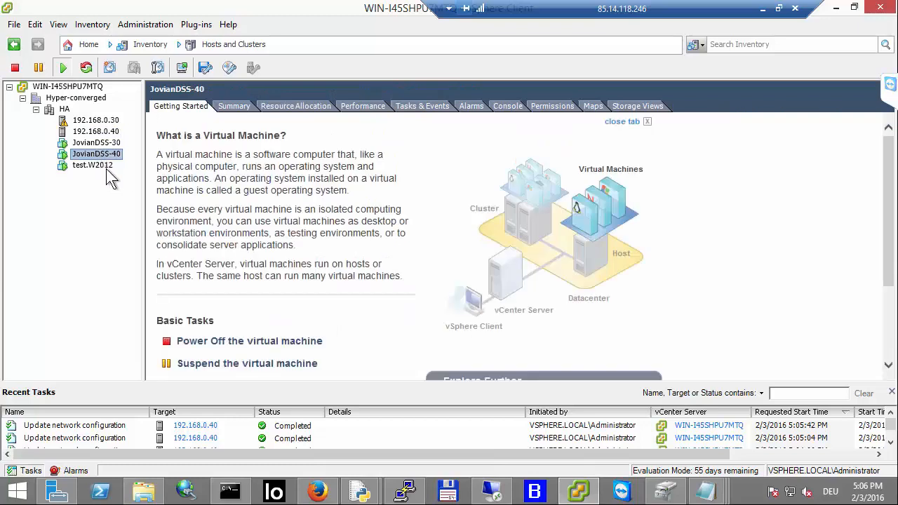
right_click(103, 153)
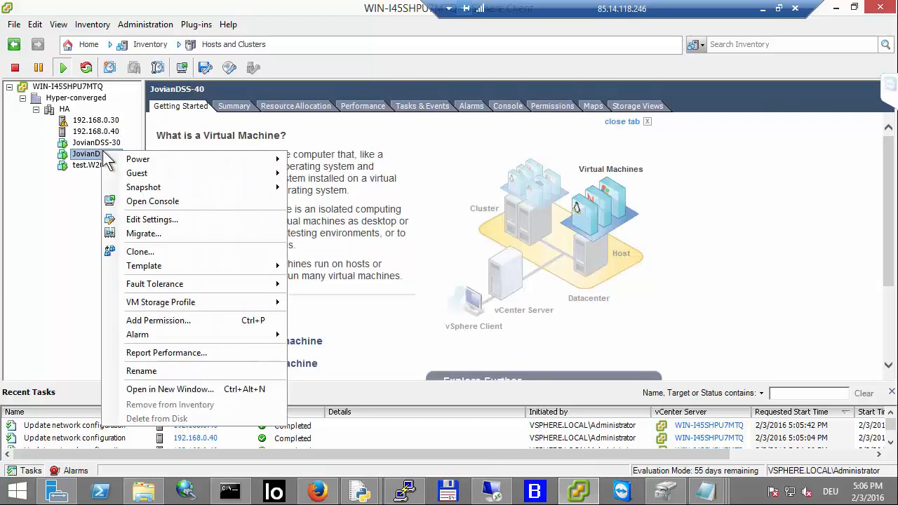
click(160, 219)
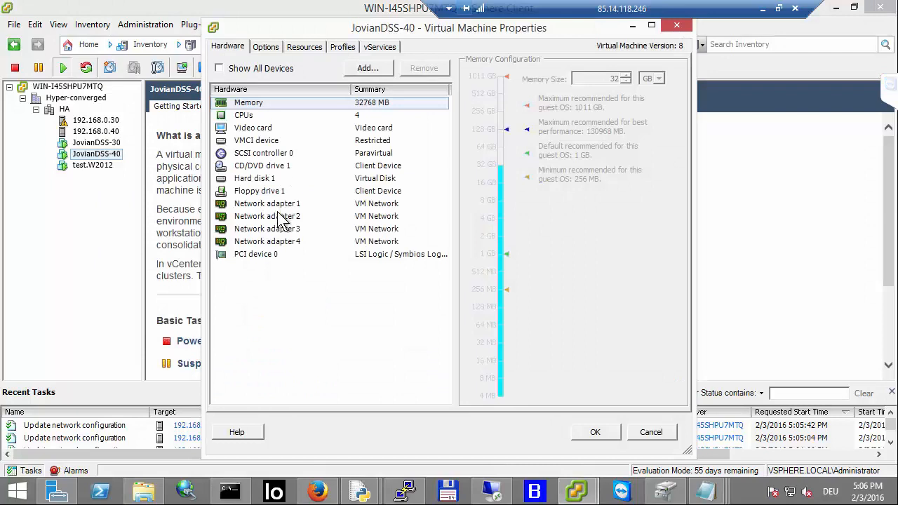
click(279, 205)
click(668, 291)
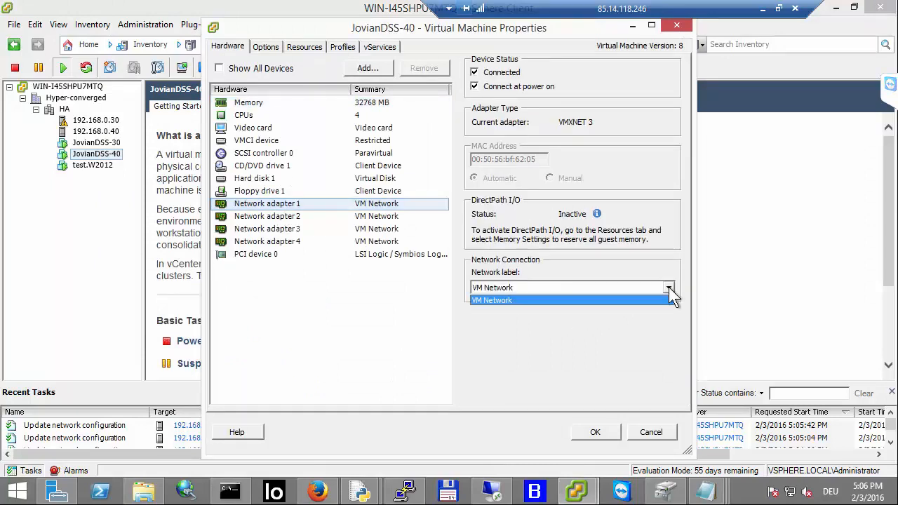
click(650, 432)
click(632, 430)
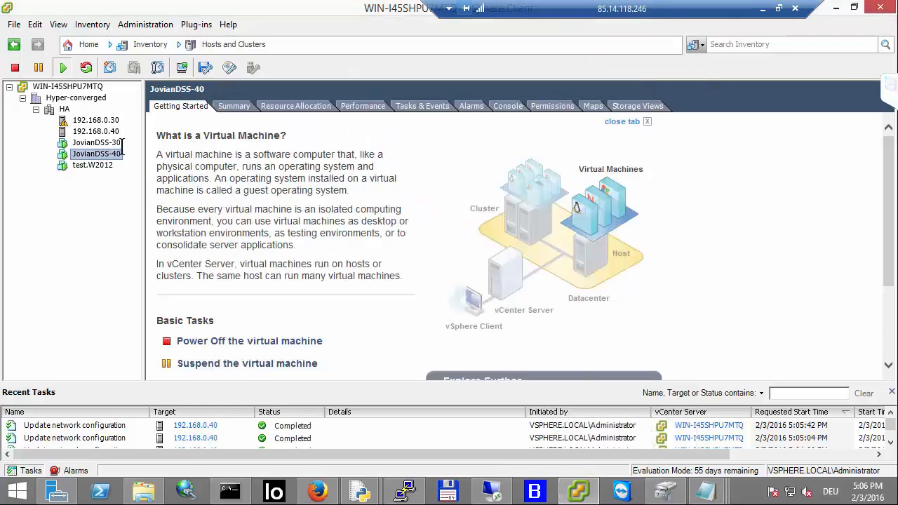
Step: Inspect the network labels of JovianDSS-30's four network adapters without saving changes
click(100, 144)
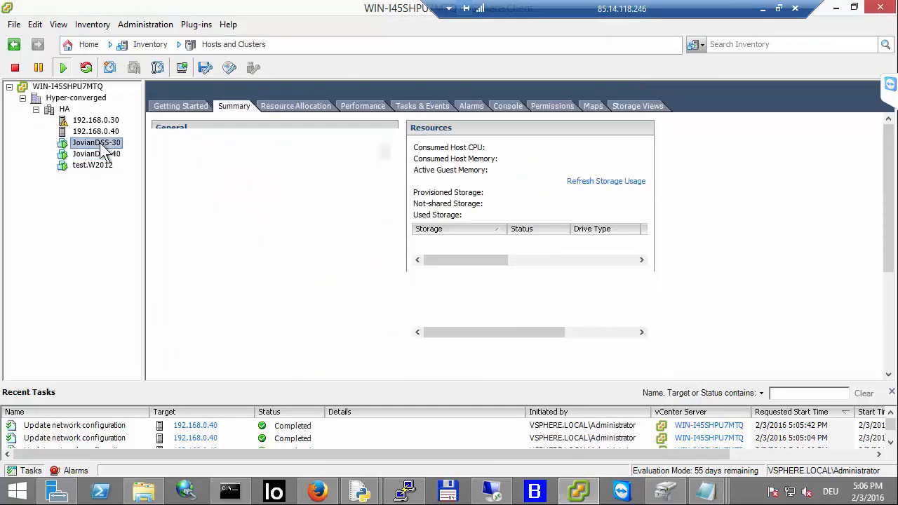
right_click(103, 151)
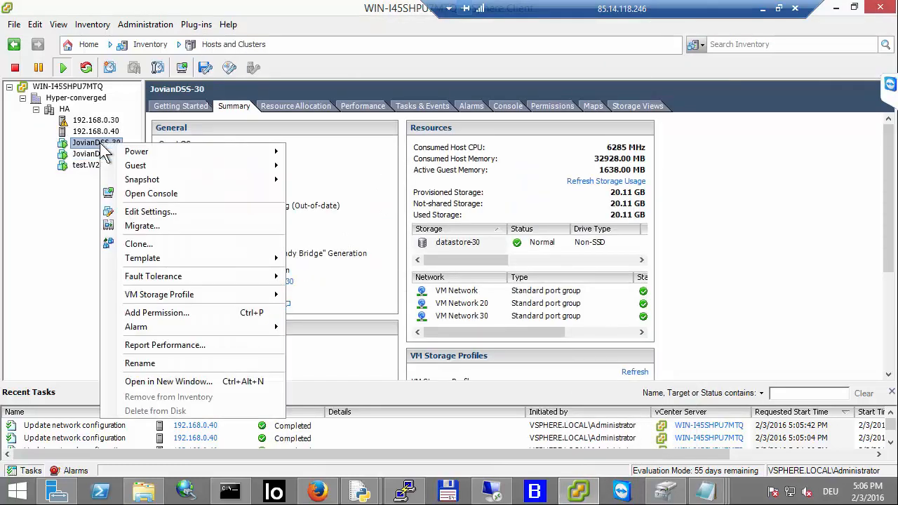
click(151, 212)
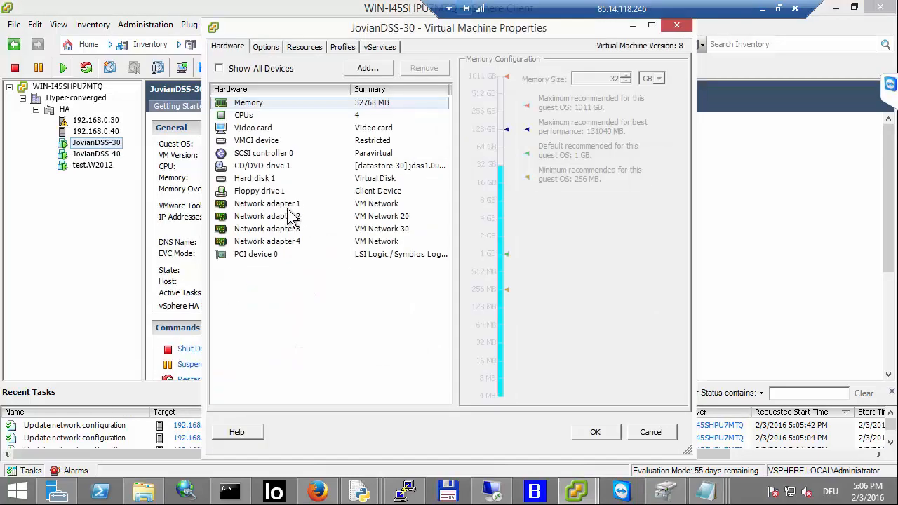
click(292, 206)
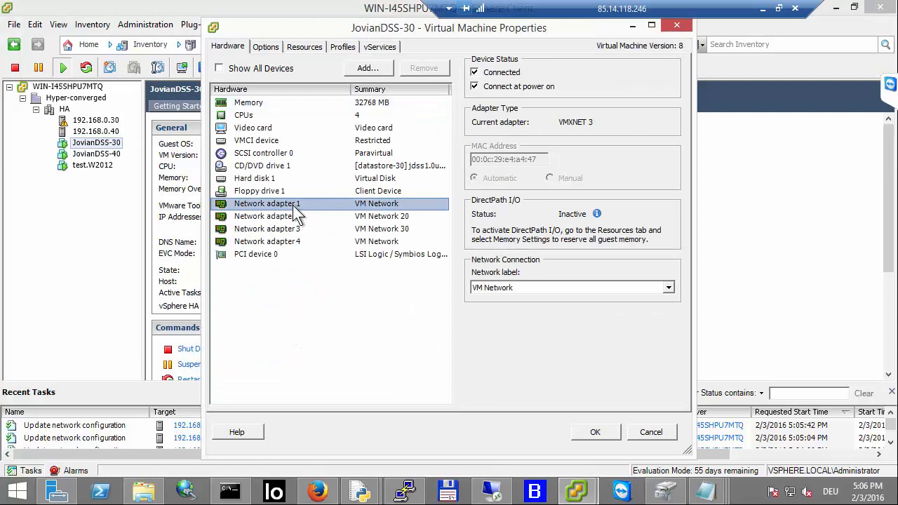
click(300, 221)
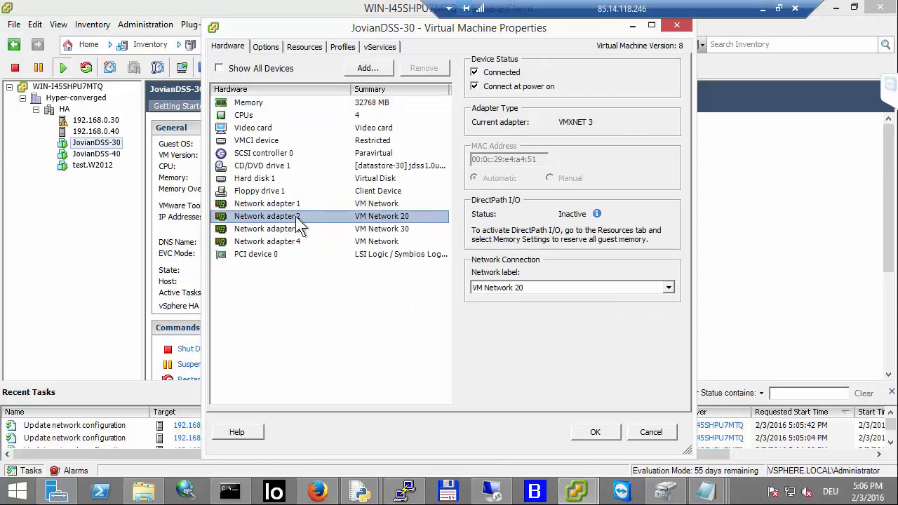
click(295, 228)
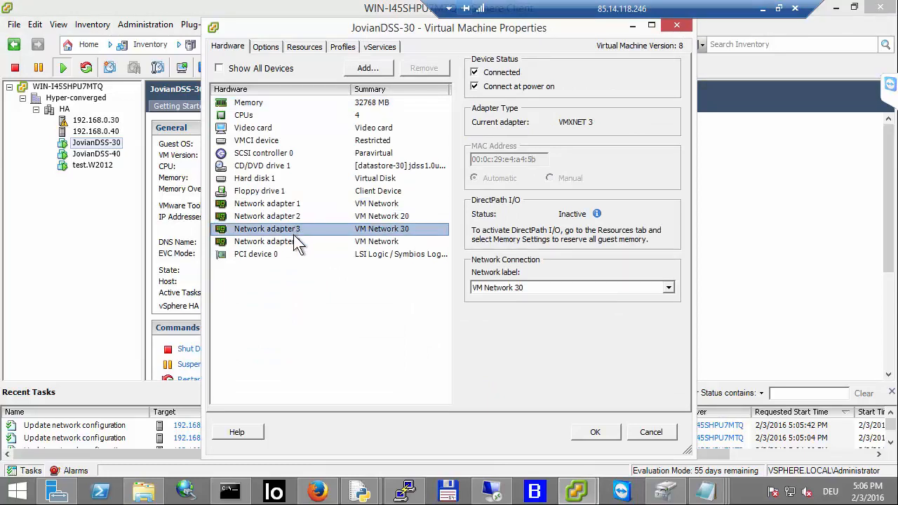
click(294, 240)
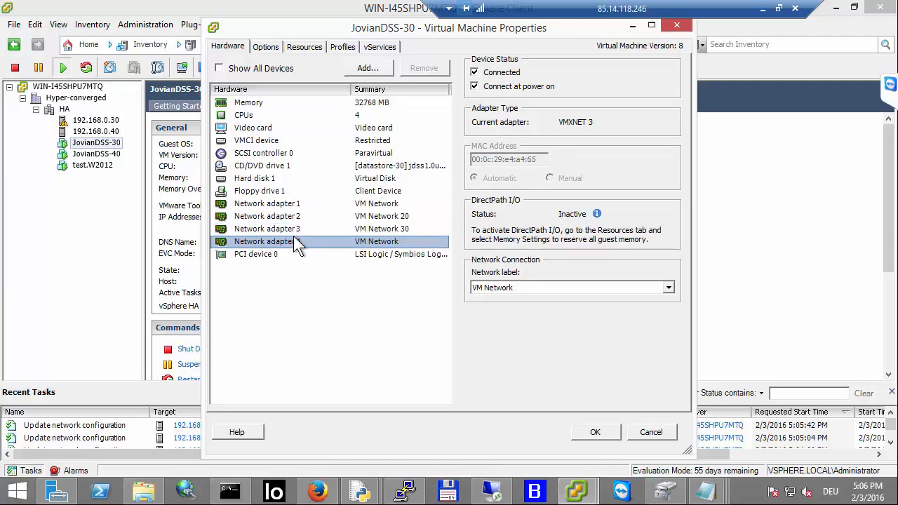
click(351, 203)
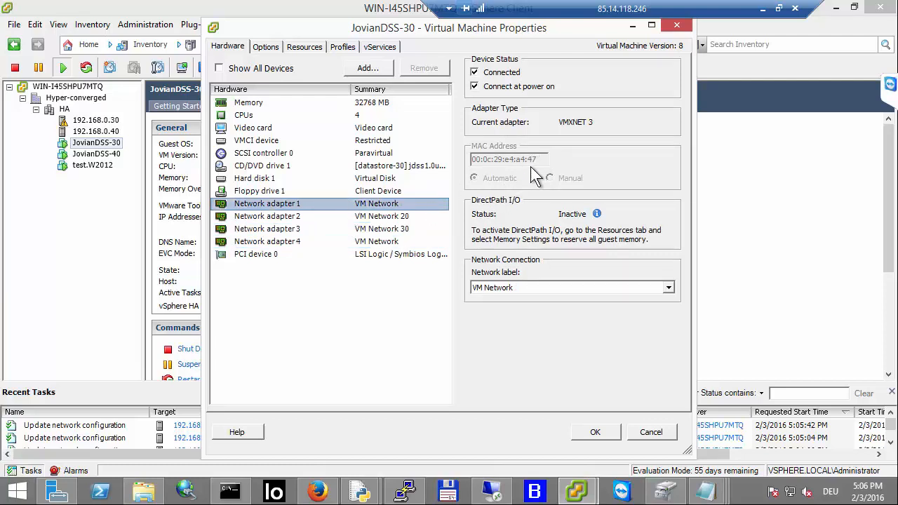
click(380, 217)
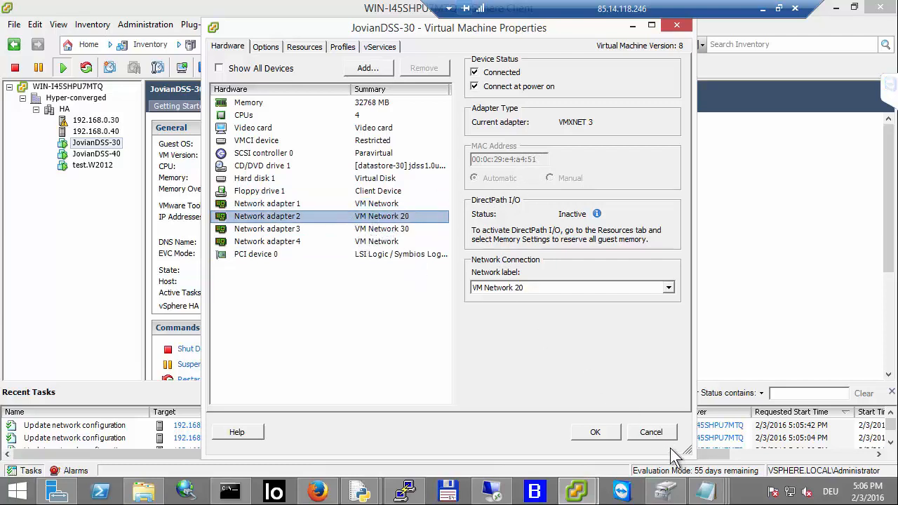
click(651, 431)
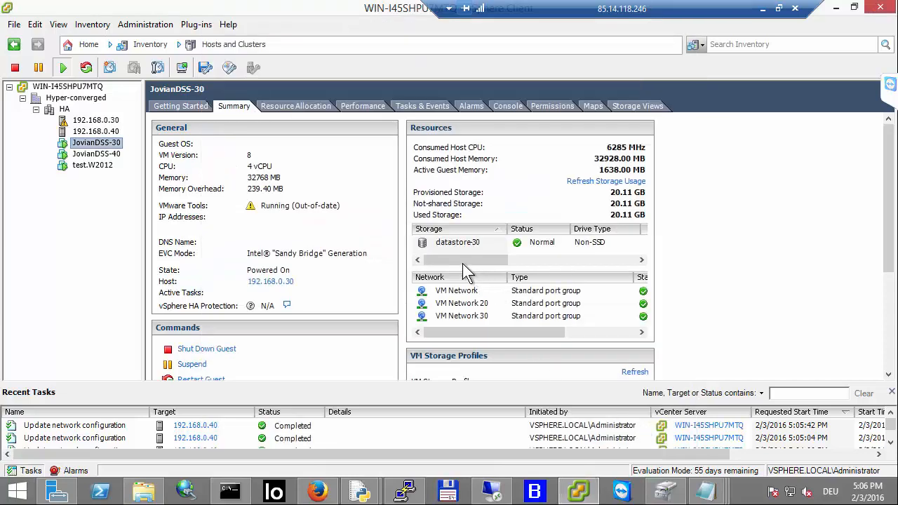
Step: Compare the standard switch networking on hosts 192.168.0.30 and 192.168.0.40
click(107, 153)
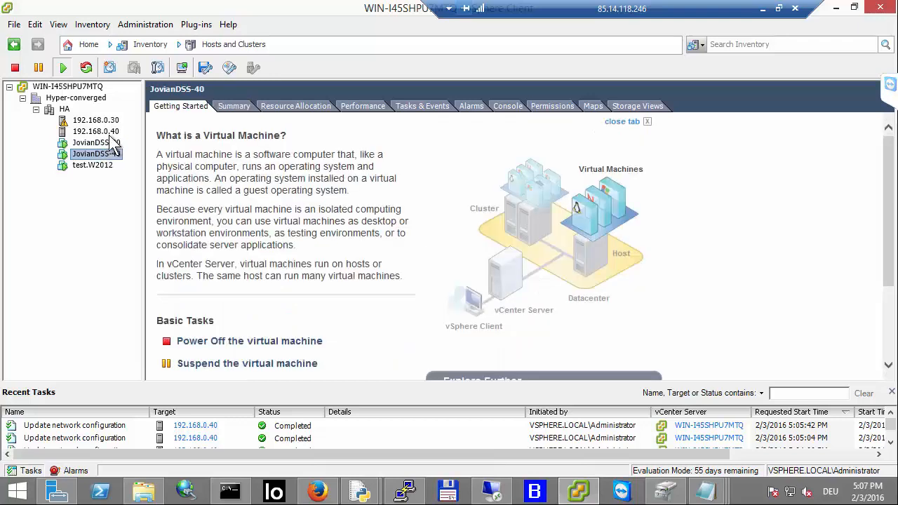
click(107, 132)
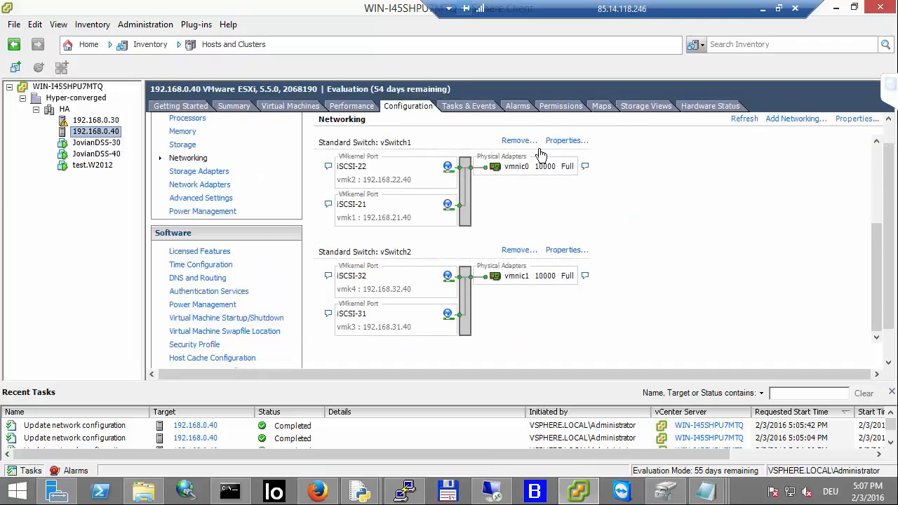
key(Up)
scroll(528, 277, down, 3)
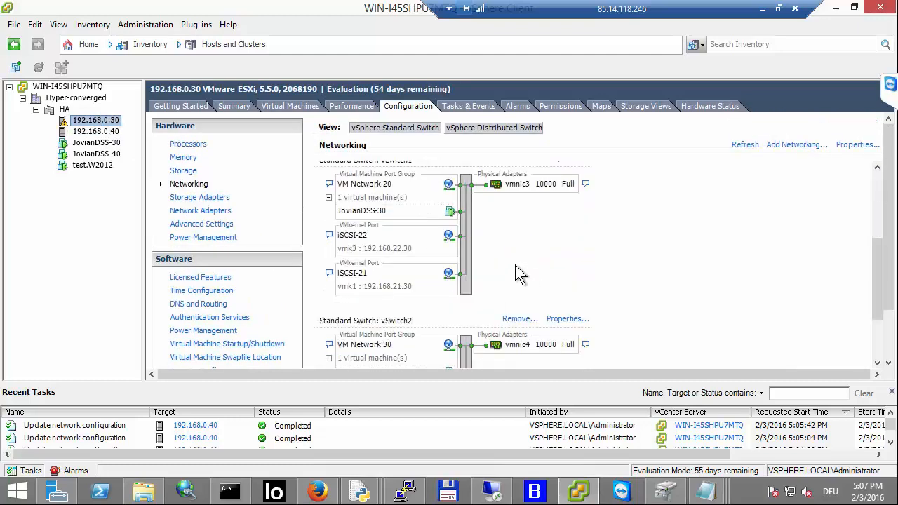
scroll(469, 239, up, 3)
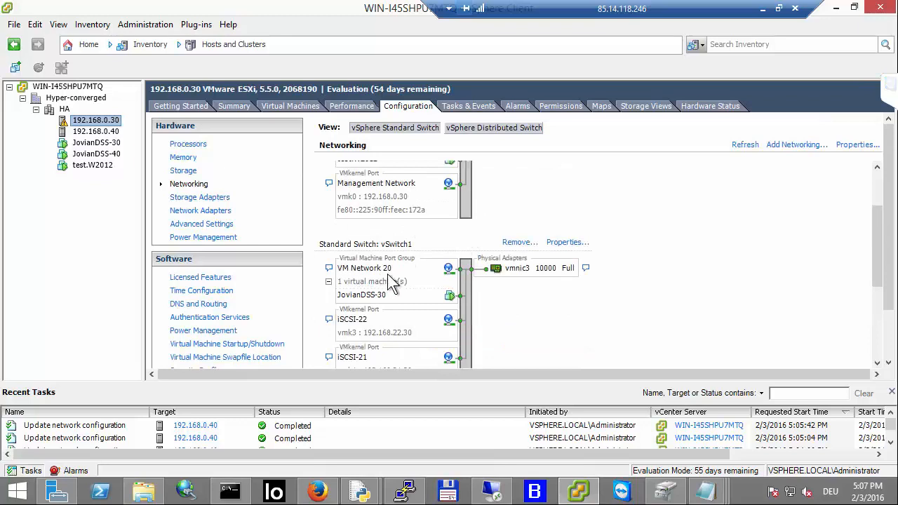
scroll(403, 272, down, 3)
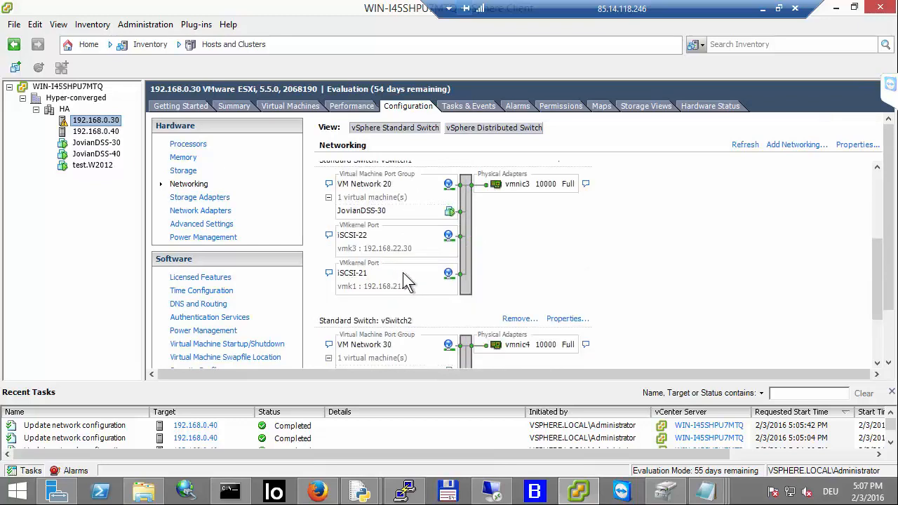
scroll(427, 317, down, 3)
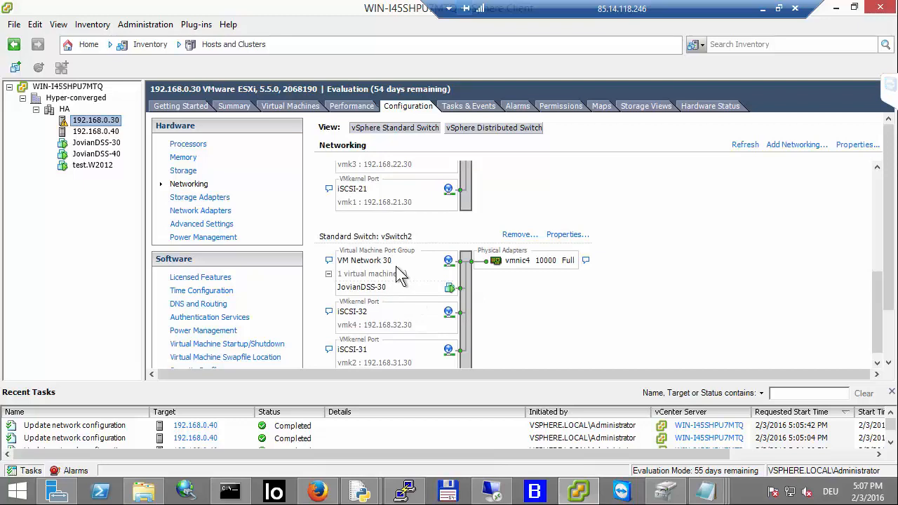
scroll(395, 266, up, 3)
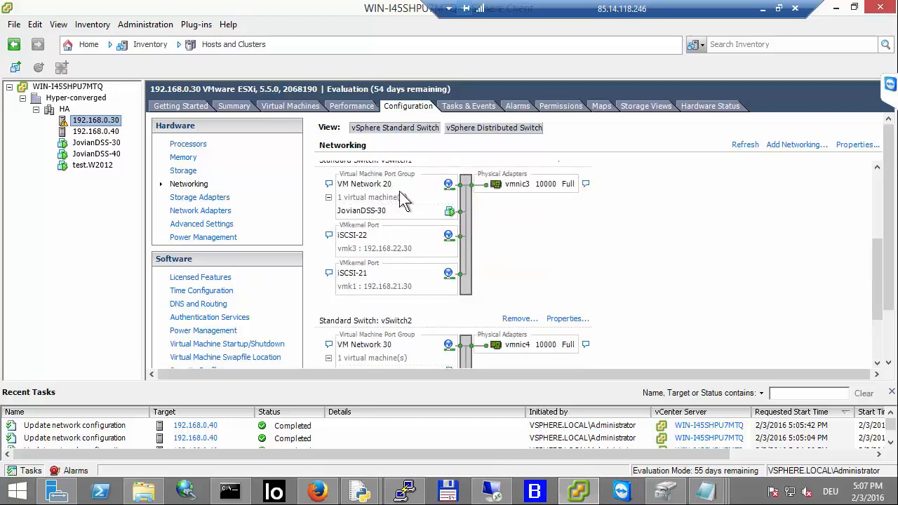
click(97, 131)
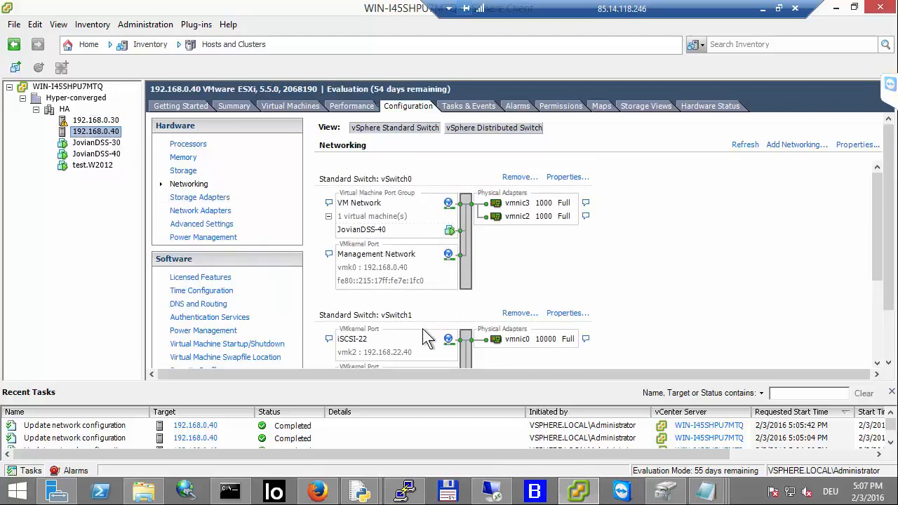
Step: Add a Virtual Machine port group labelled VM Network 20-40 to vSwitch1 on host 192.168.0.40
scroll(421, 309, down, 3)
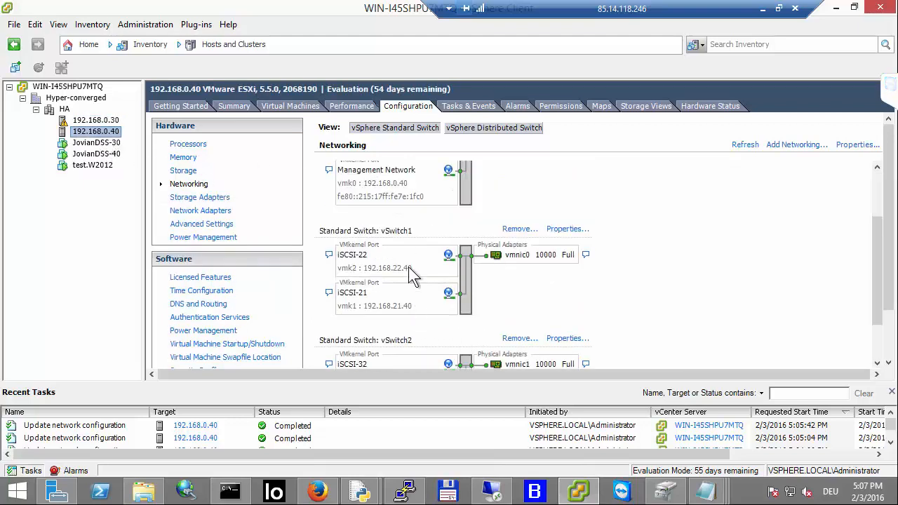
click(561, 230)
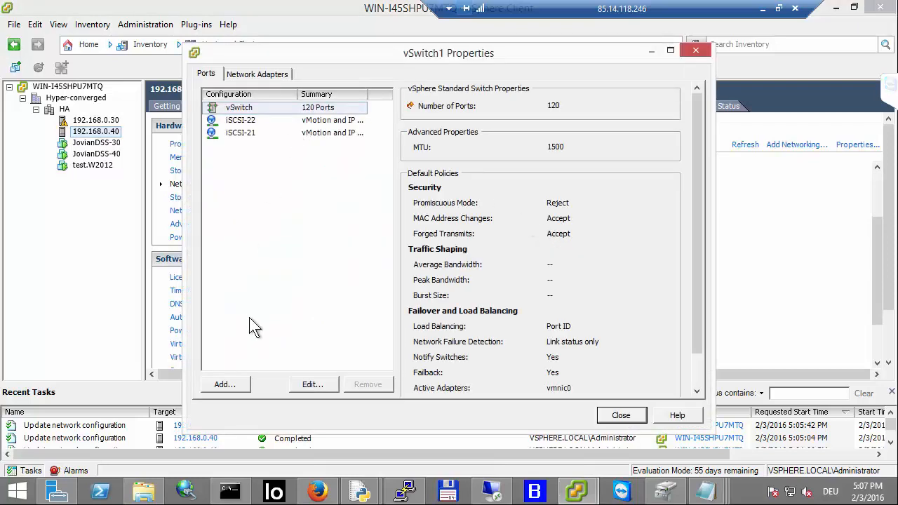
click(224, 385)
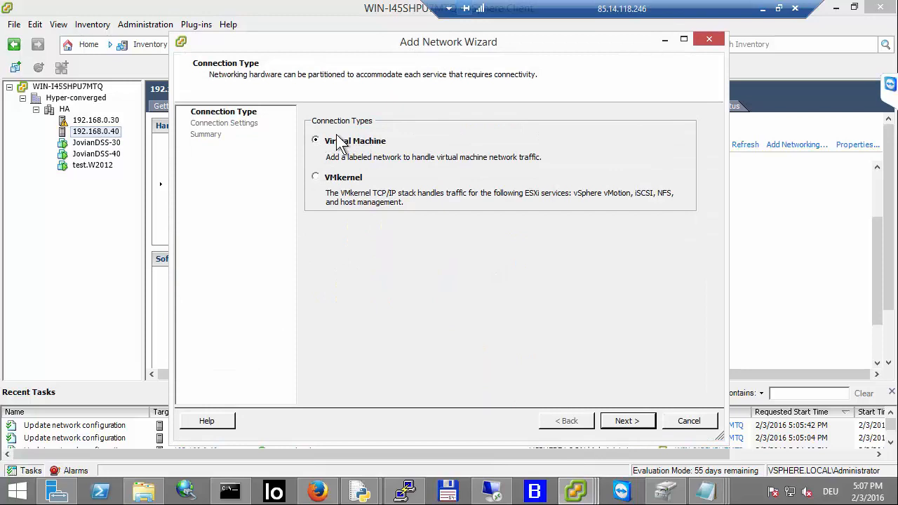
click(642, 419)
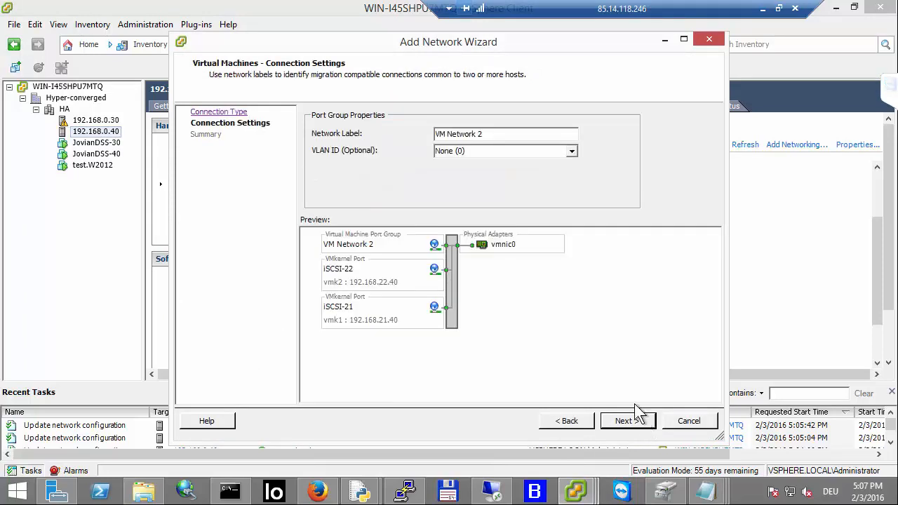
click(509, 134)
text(0)
text(-40)
click(637, 423)
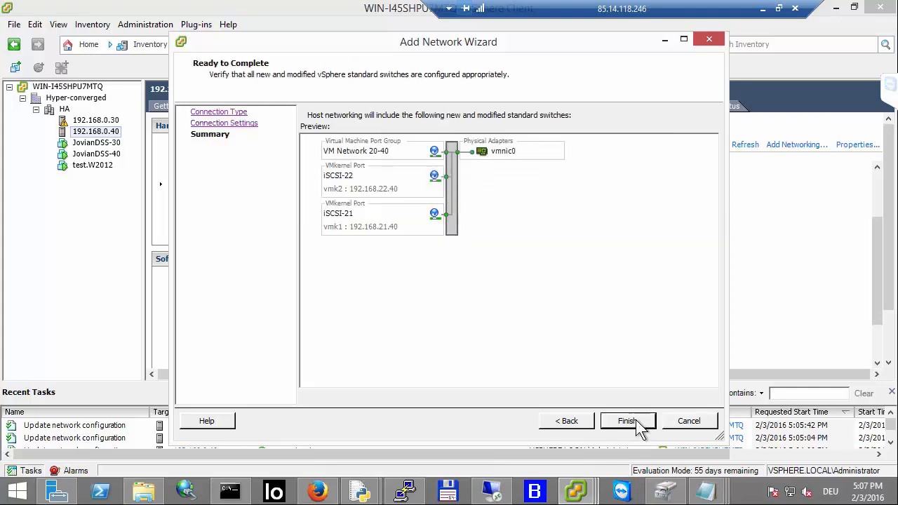
click(629, 422)
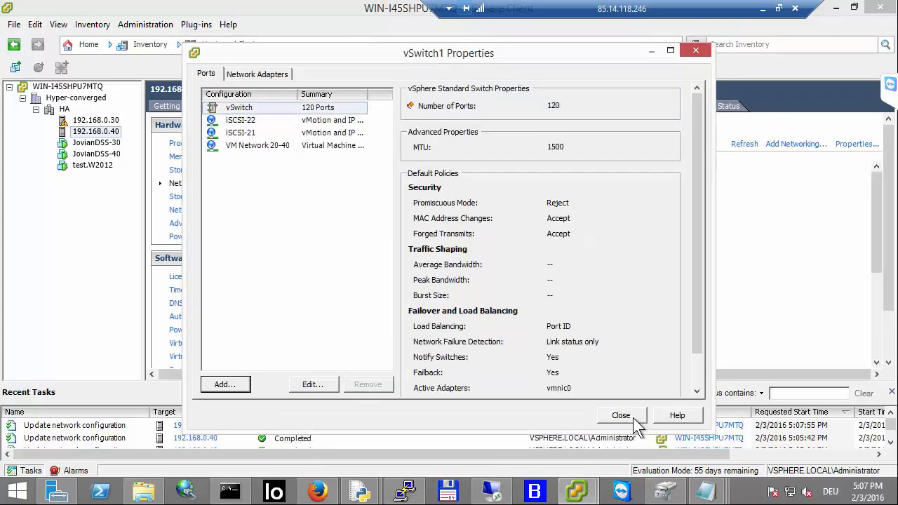
click(633, 420)
scroll(681, 295, down, 5)
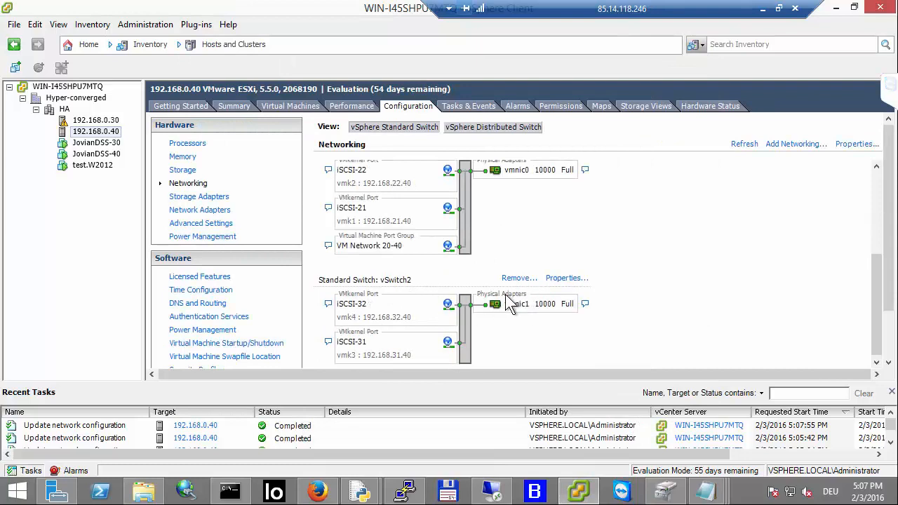
Step: Add a Virtual Machine port group labelled VM Network 30-40 to vSwitch2 on host 192.168.0.40
click(565, 278)
click(223, 382)
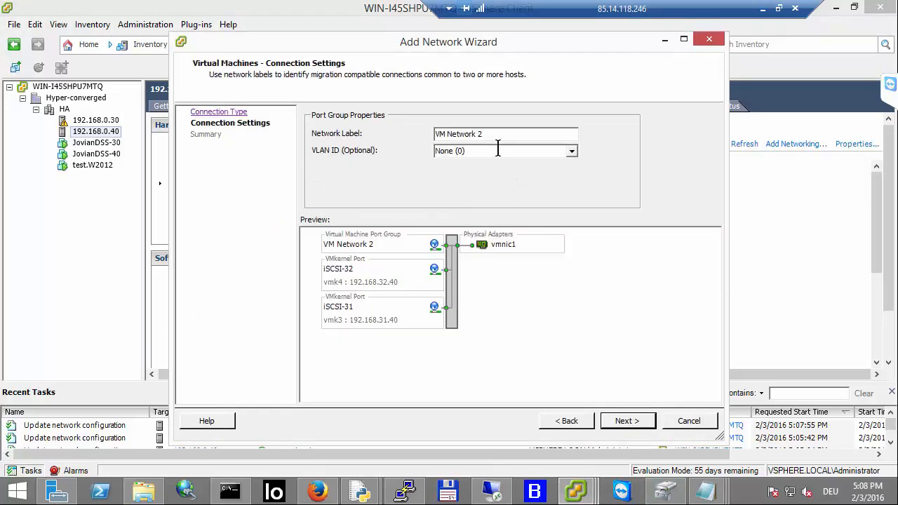
key(BackSpace)
text(30-40)
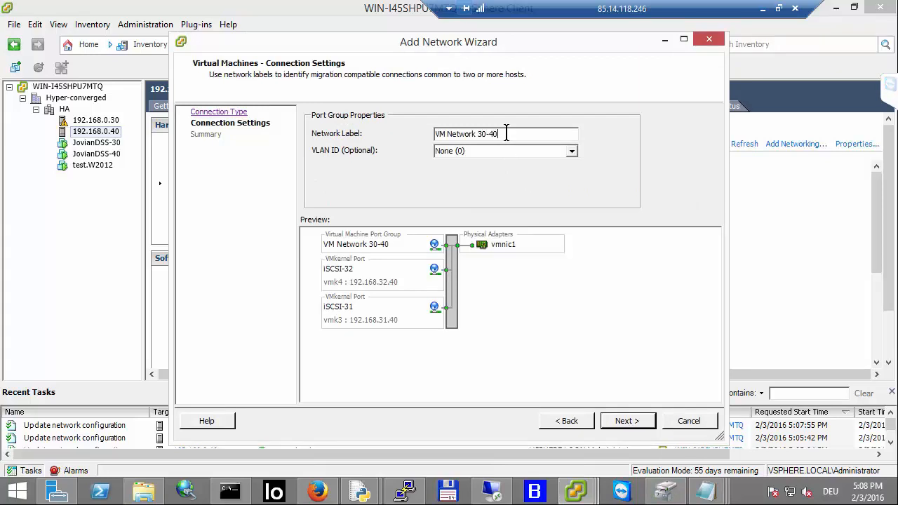
click(619, 422)
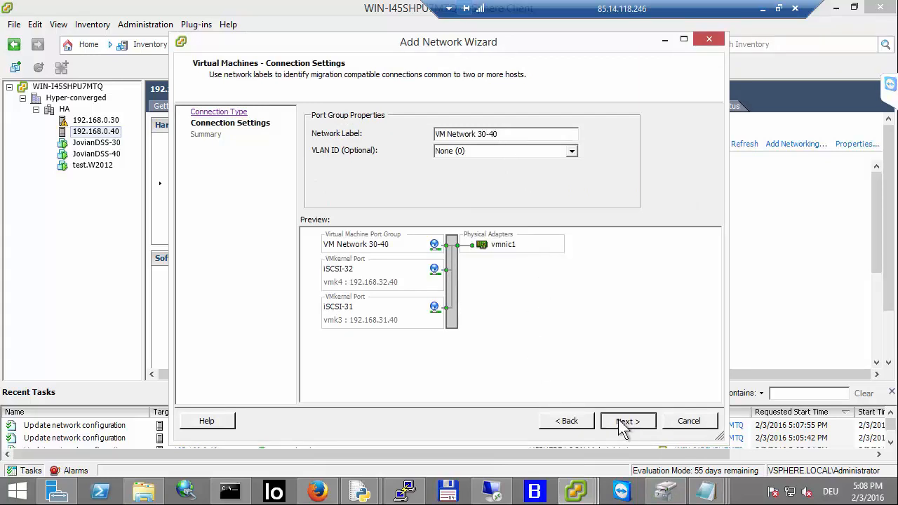
click(625, 423)
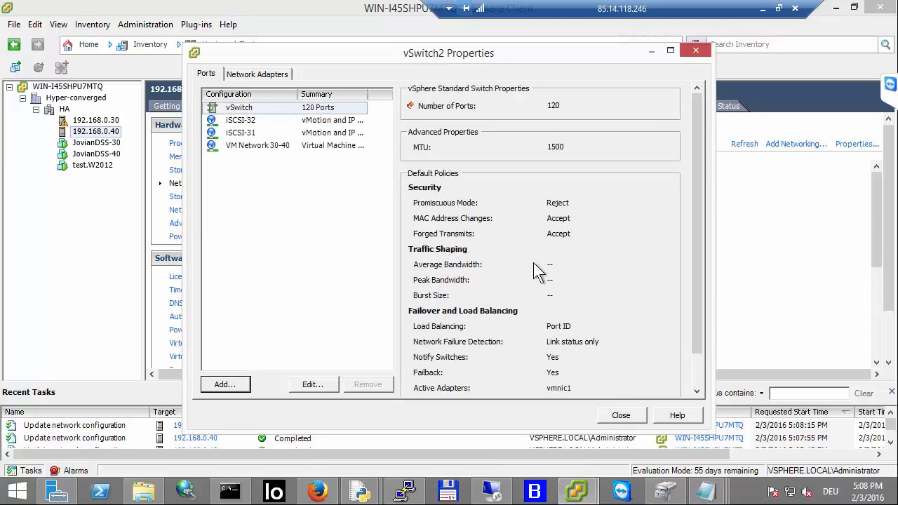
click(618, 421)
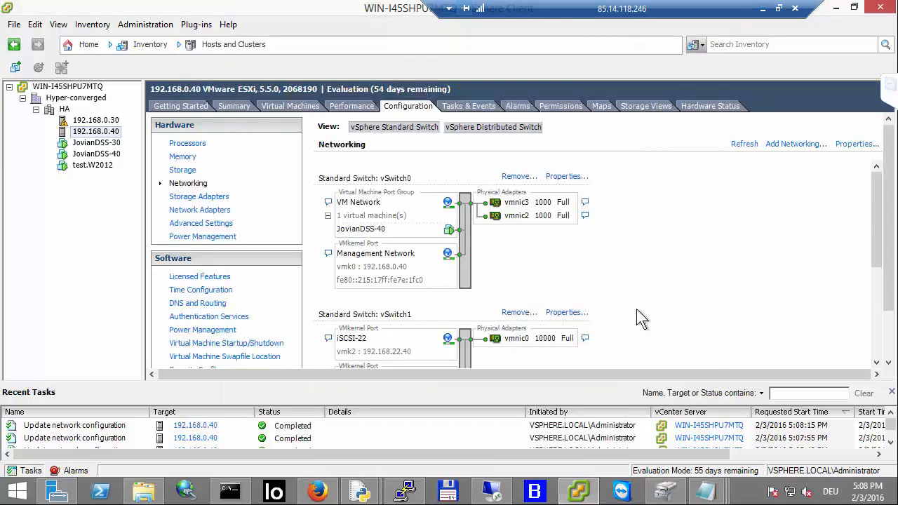
Step: Review the updated standard switch networking on host 192.168.0.40
scroll(637, 308, down, 5)
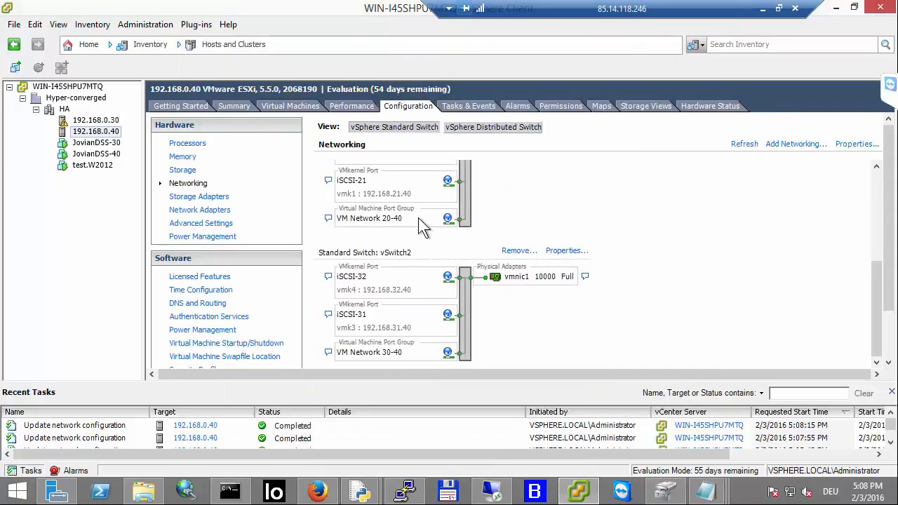
click(191, 183)
scroll(427, 256, down, 2)
scroll(427, 257, down, 1)
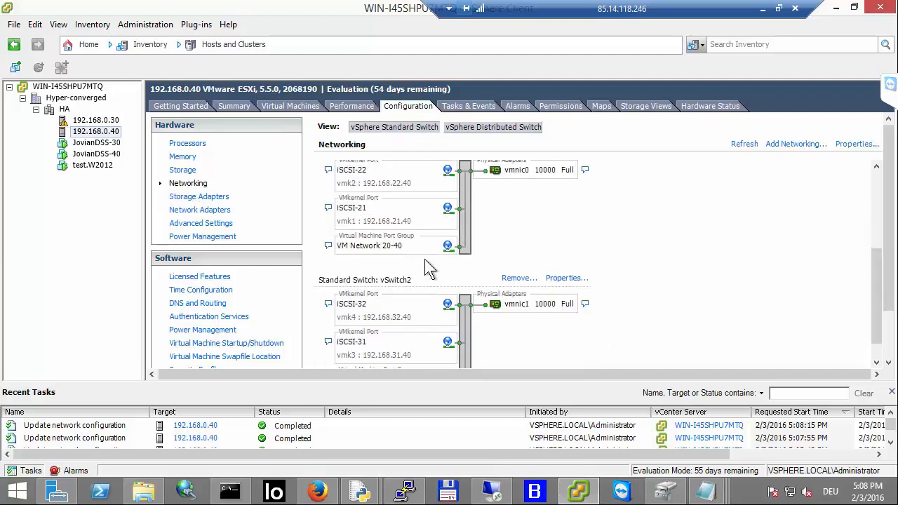
scroll(425, 260, down, 1)
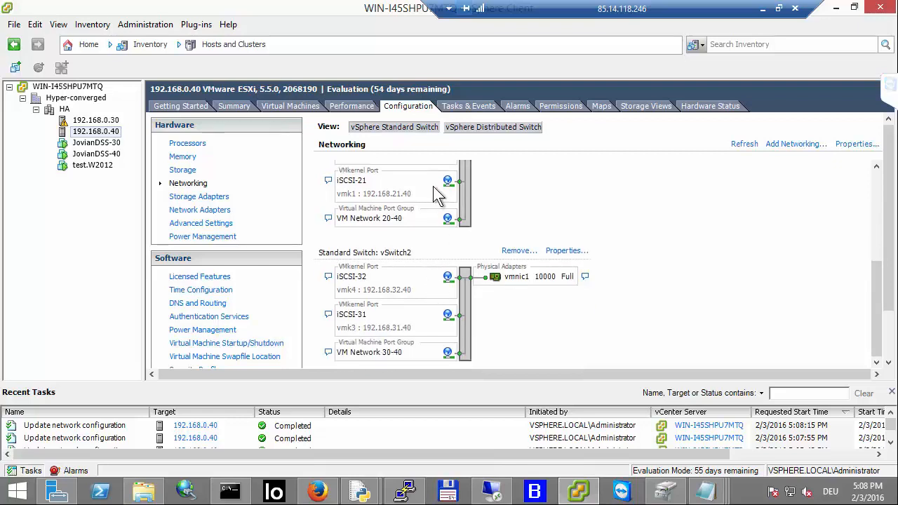
Step: Open JovianDSS-40's virtual machine settings and inspect its four network adapters' labels without saving changes
click(97, 154)
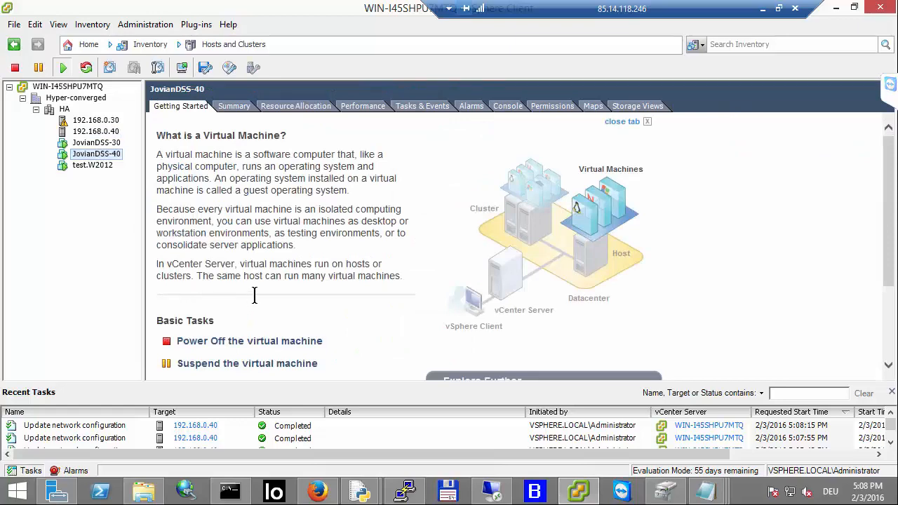
scroll(252, 297, down, 3)
click(221, 266)
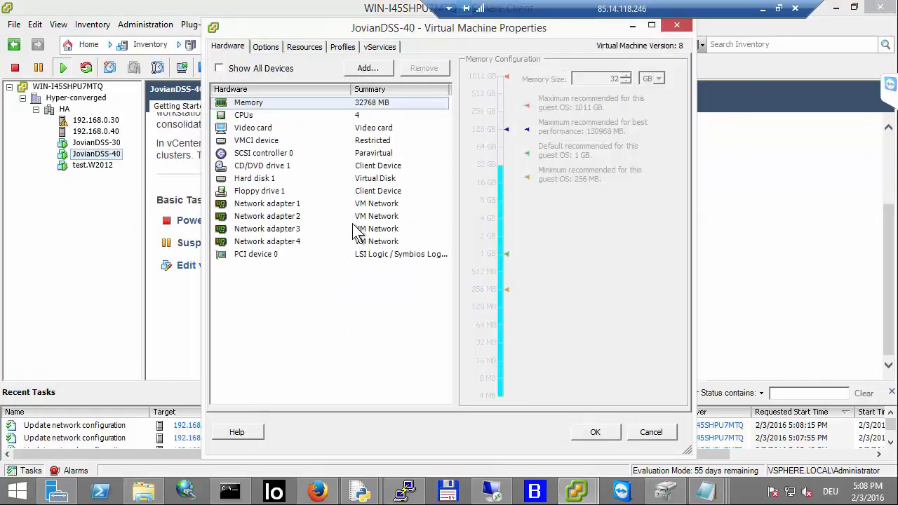
click(299, 204)
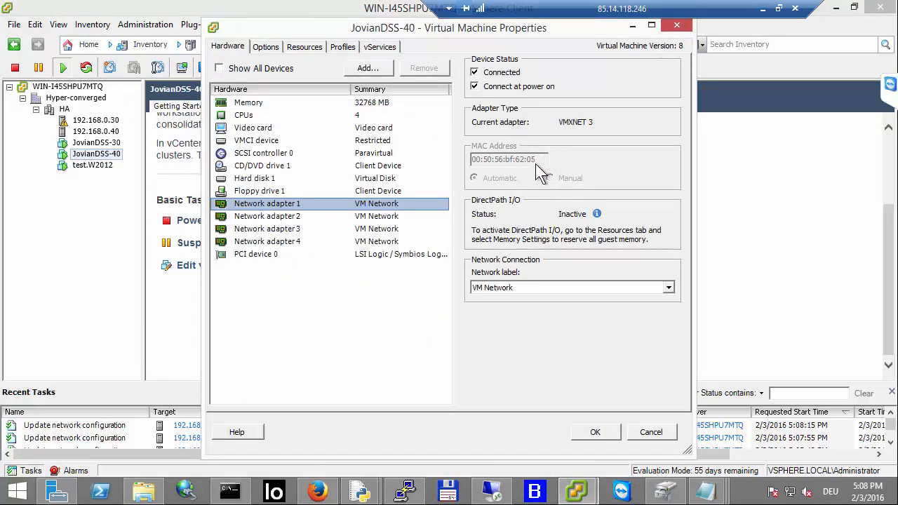
click(414, 216)
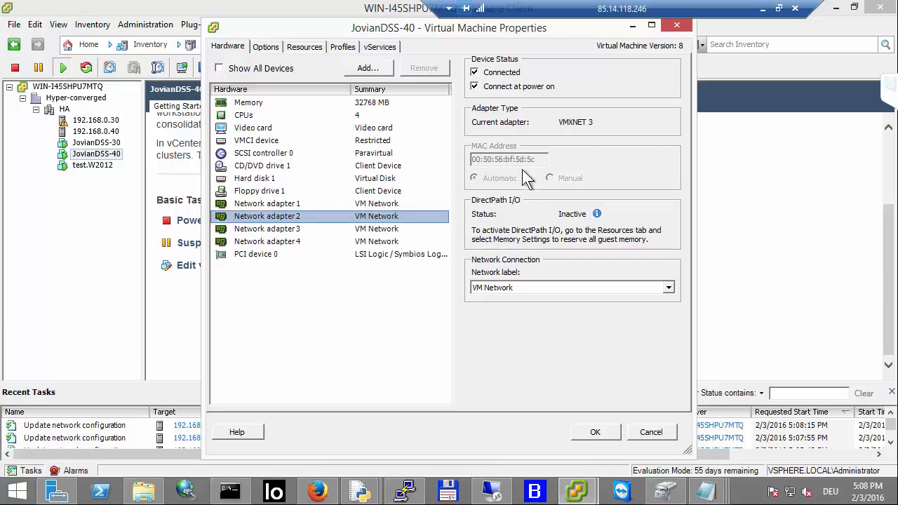
click(324, 229)
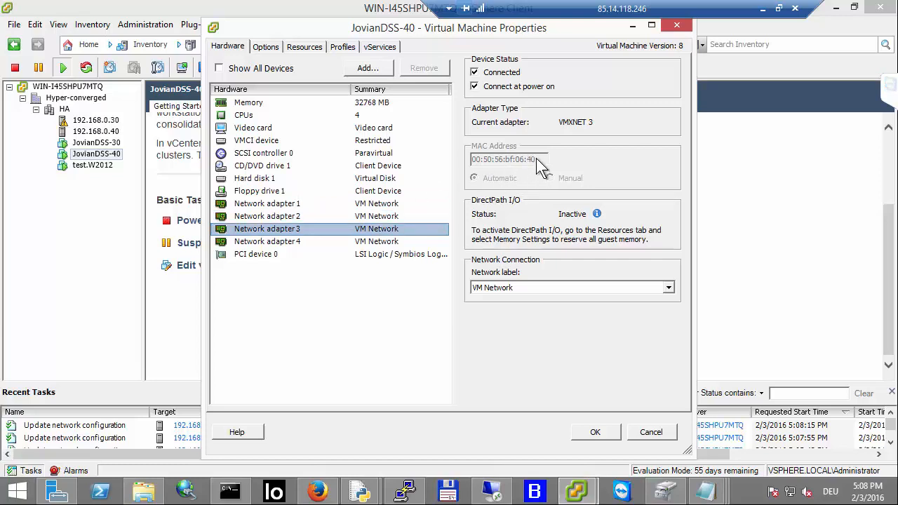
click(304, 240)
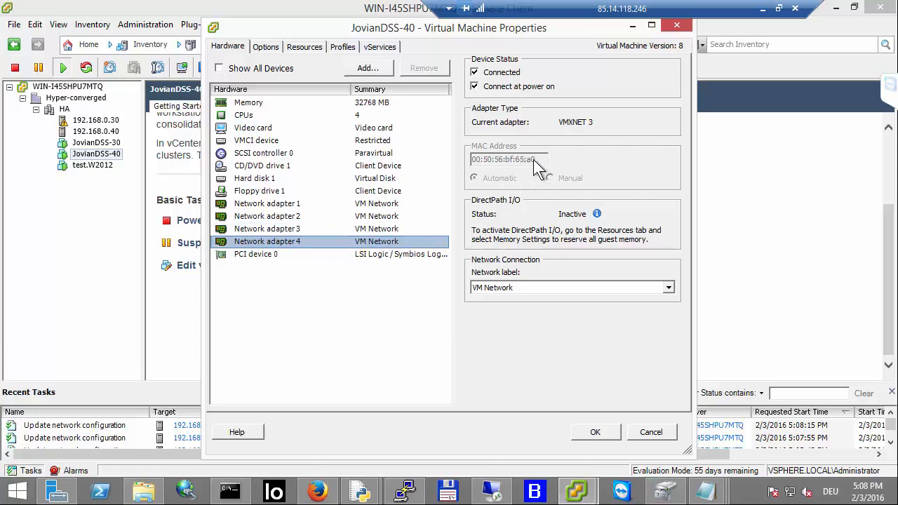
click(335, 205)
click(328, 213)
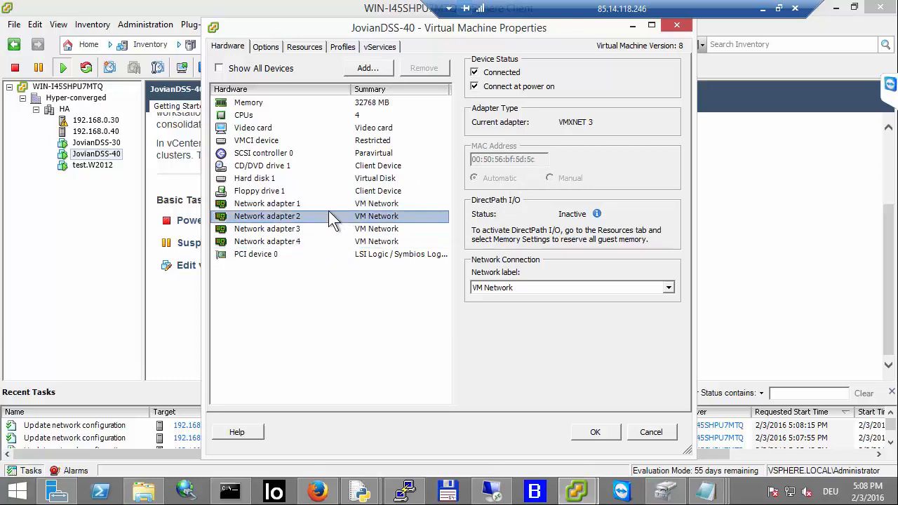
click(323, 229)
click(324, 243)
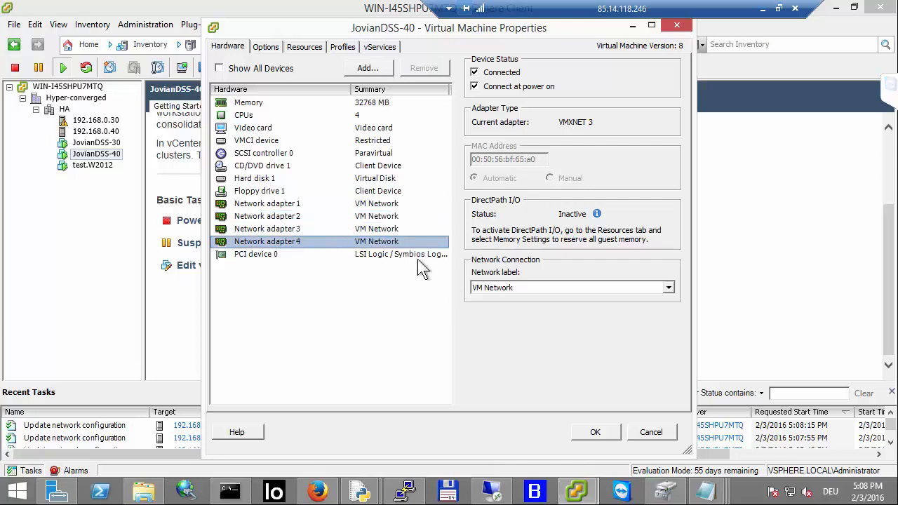
click(663, 431)
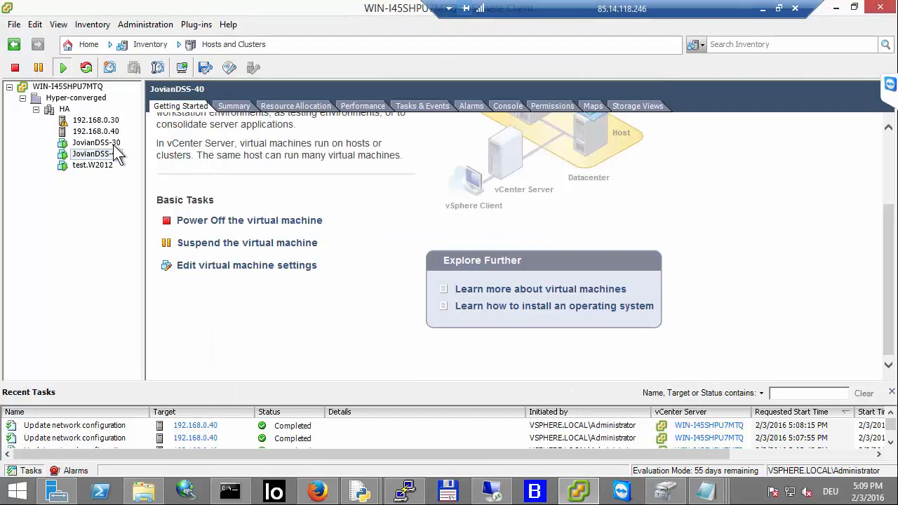
click(317, 491)
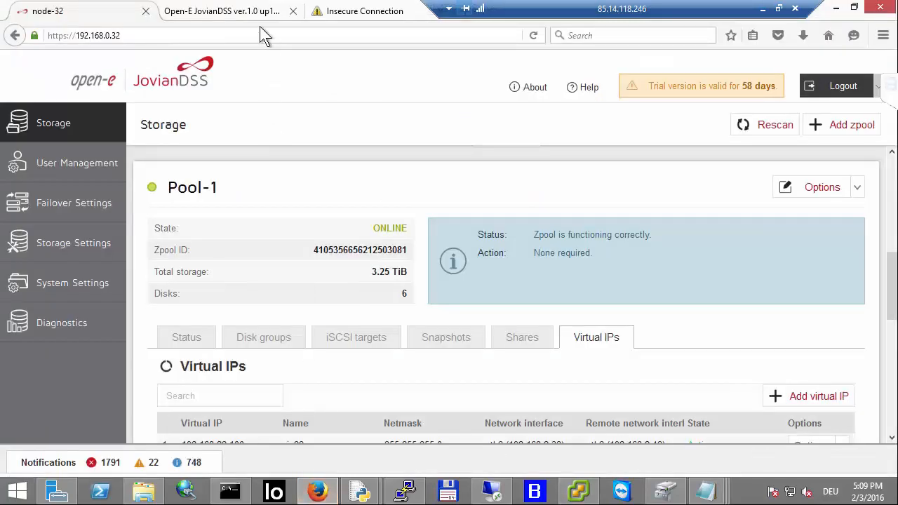
click(324, 15)
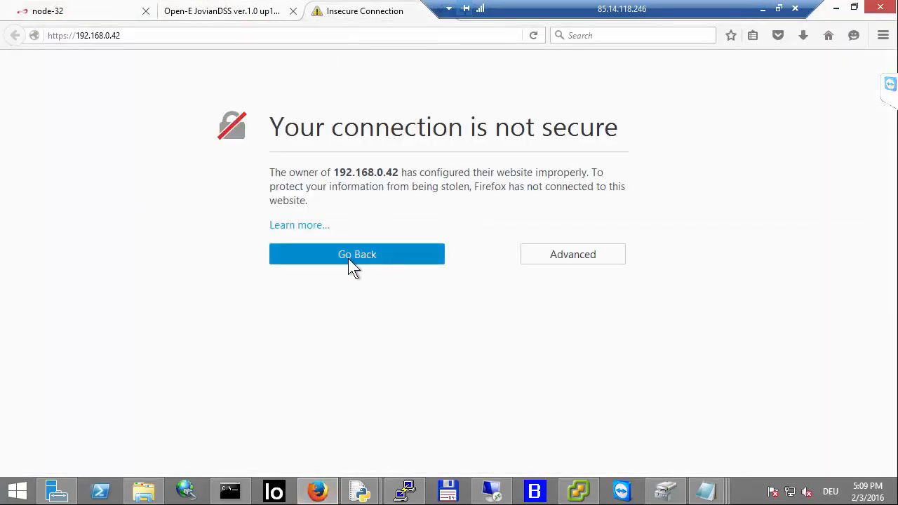
click(579, 256)
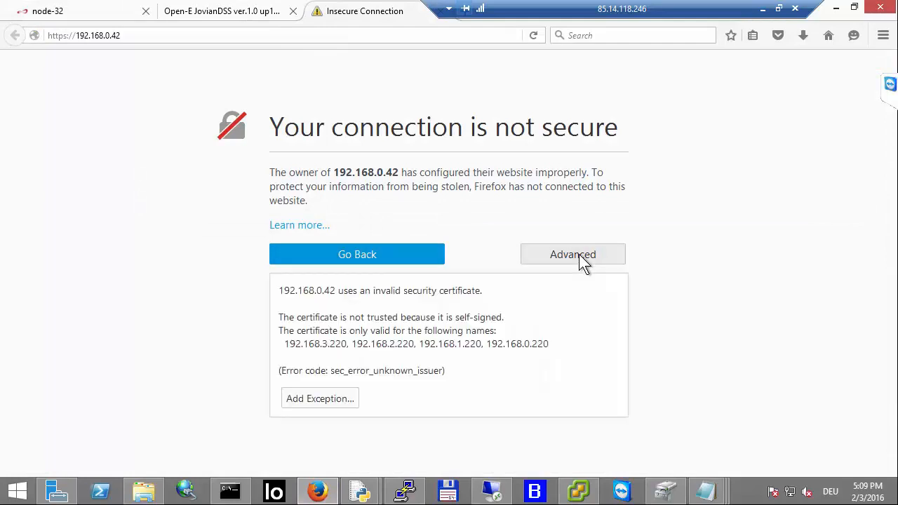
click(330, 399)
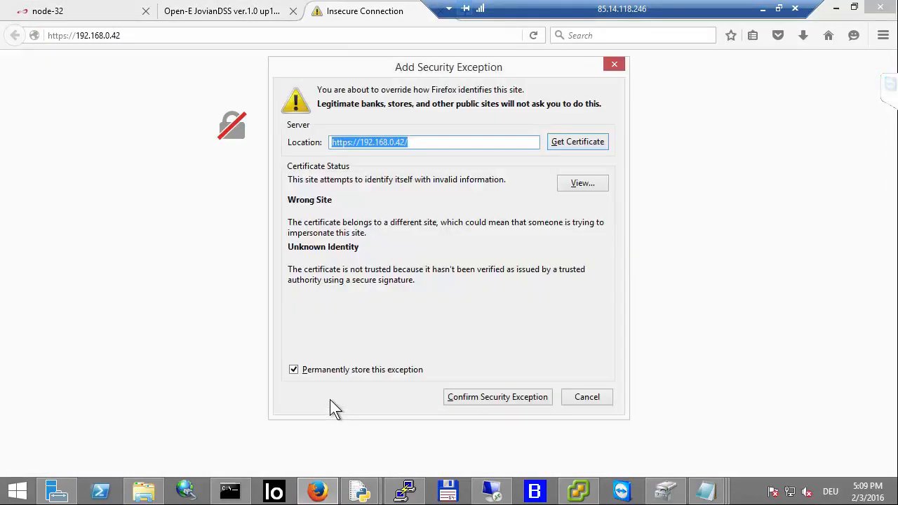
click(479, 397)
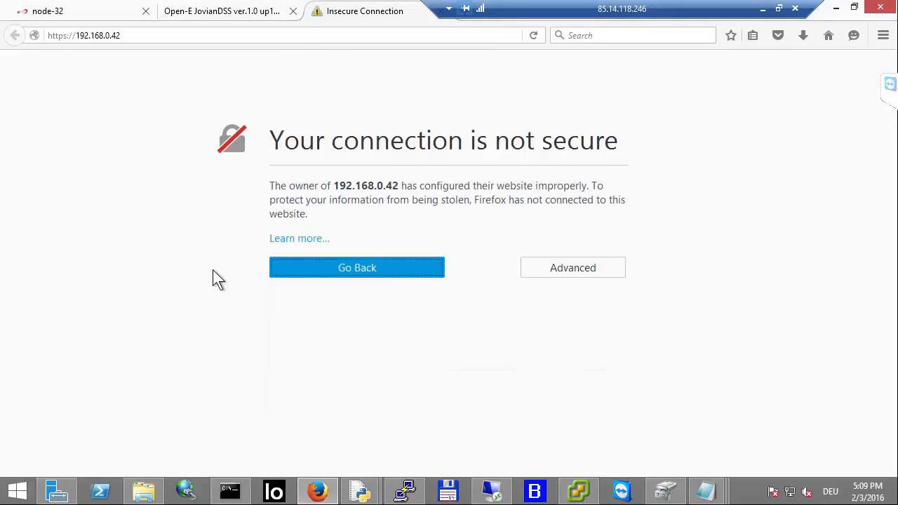
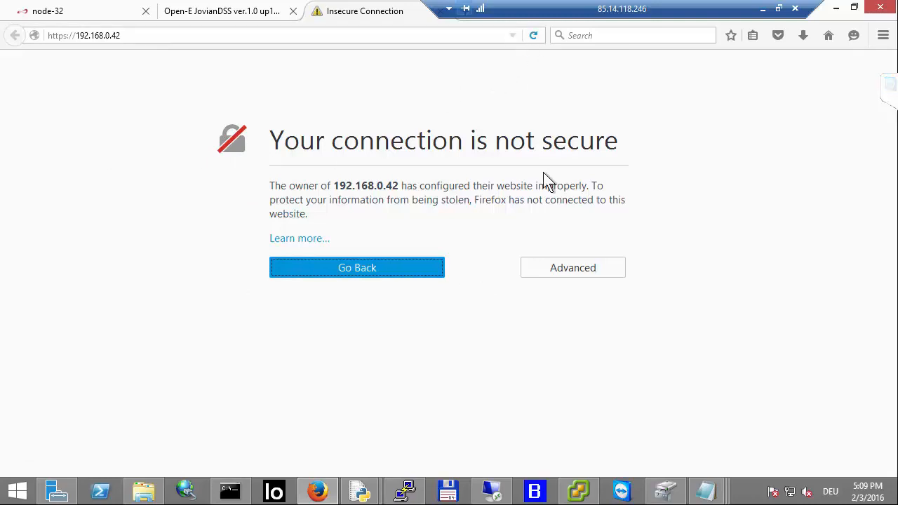
click(550, 273)
click(314, 390)
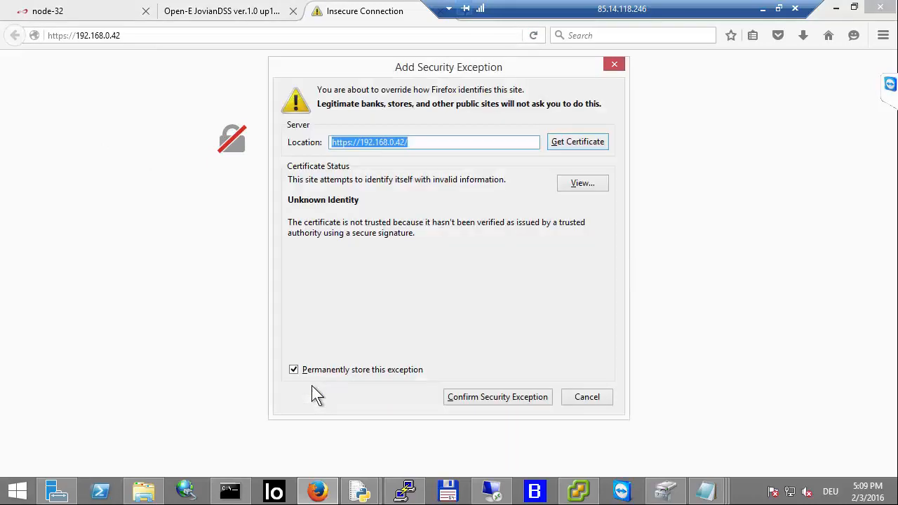
click(495, 399)
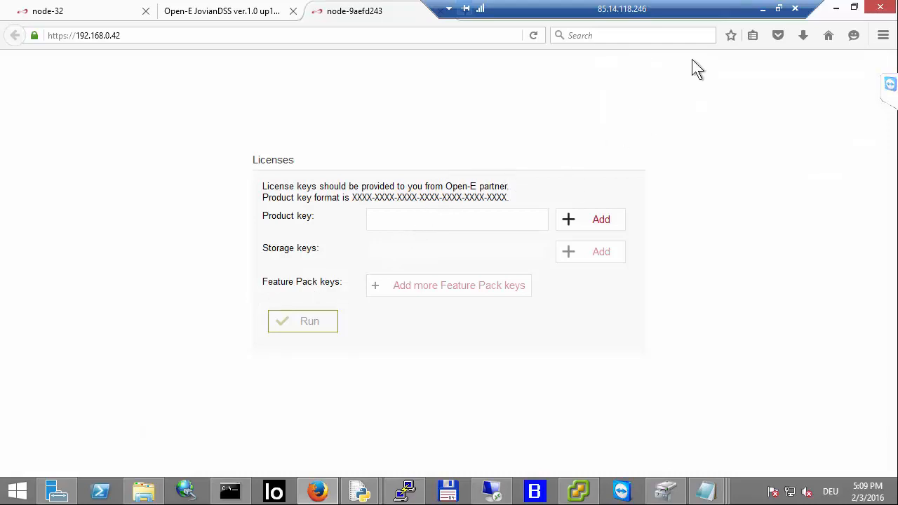
Step: Open the keys file in Notepad and select the trial product key listed for Node 2 (ha-node-b)
click(763, 8)
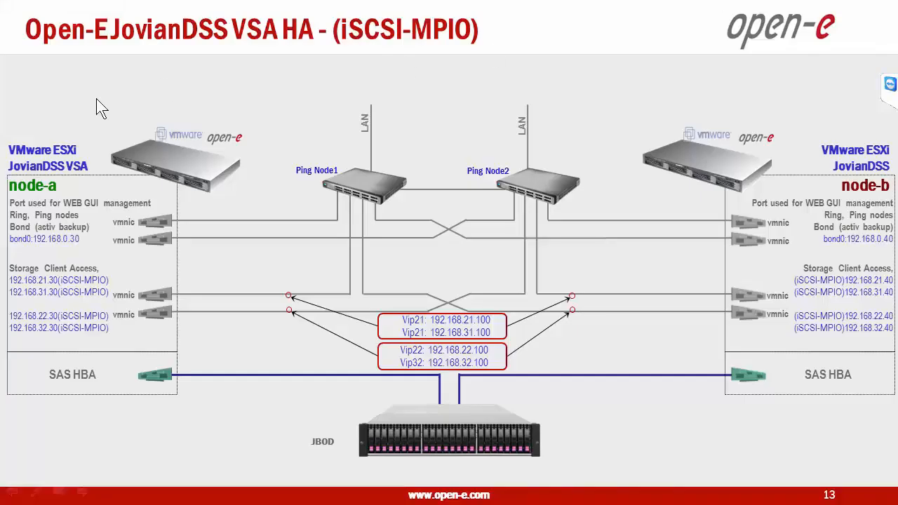
key(super+d)
double_click(42, 188)
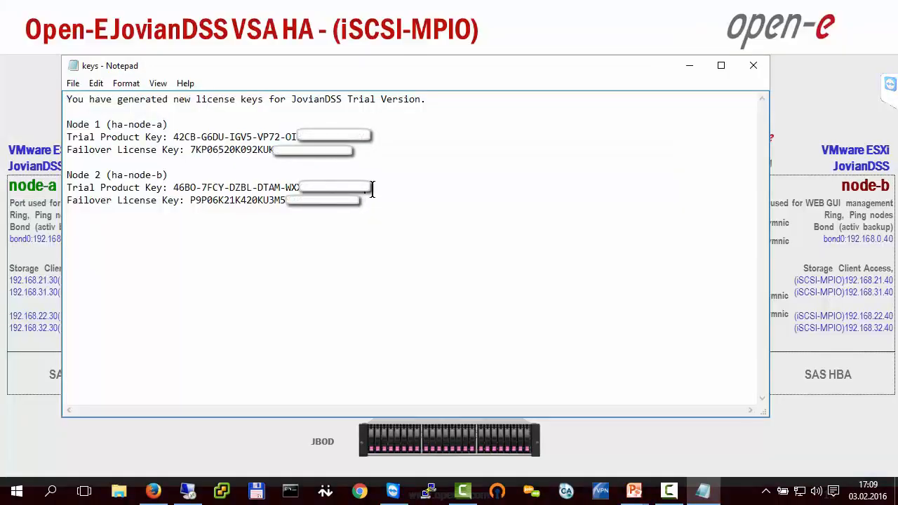
drag(372, 188, 174, 188)
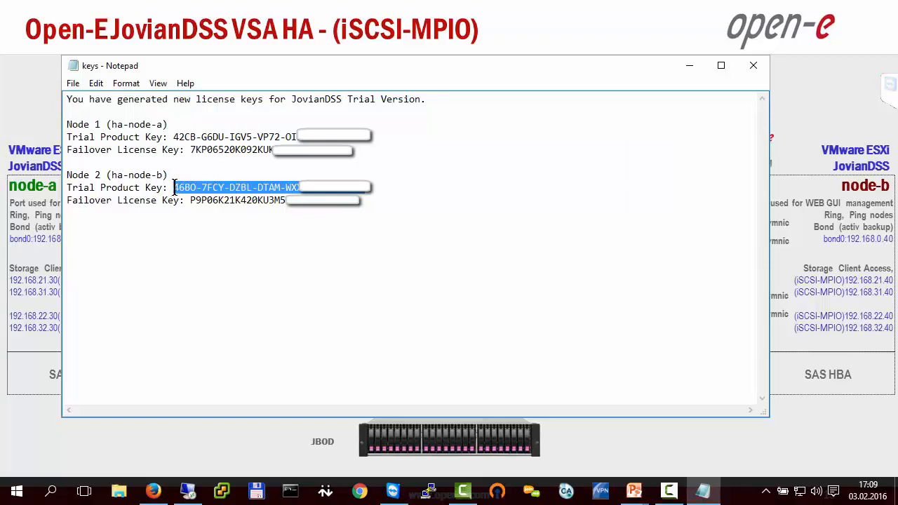
key(alt+Tab)
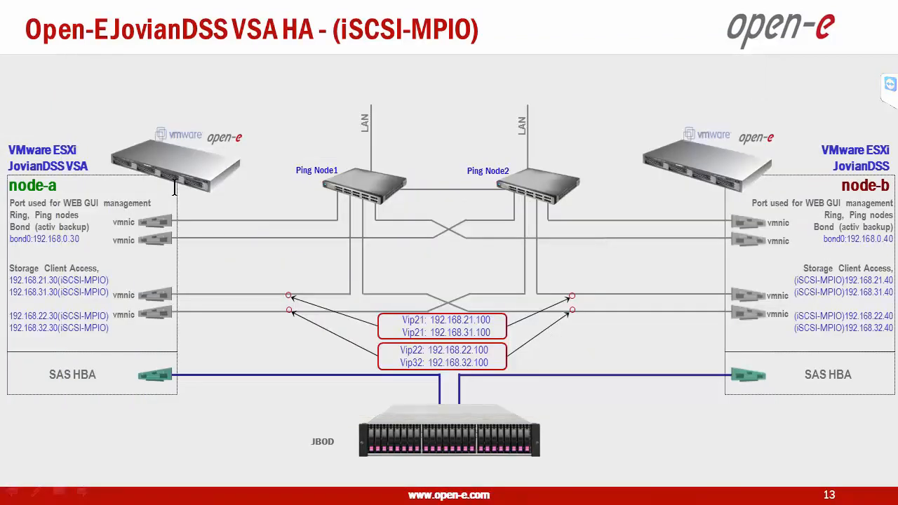
key(alt+Tab)
key(Tab)
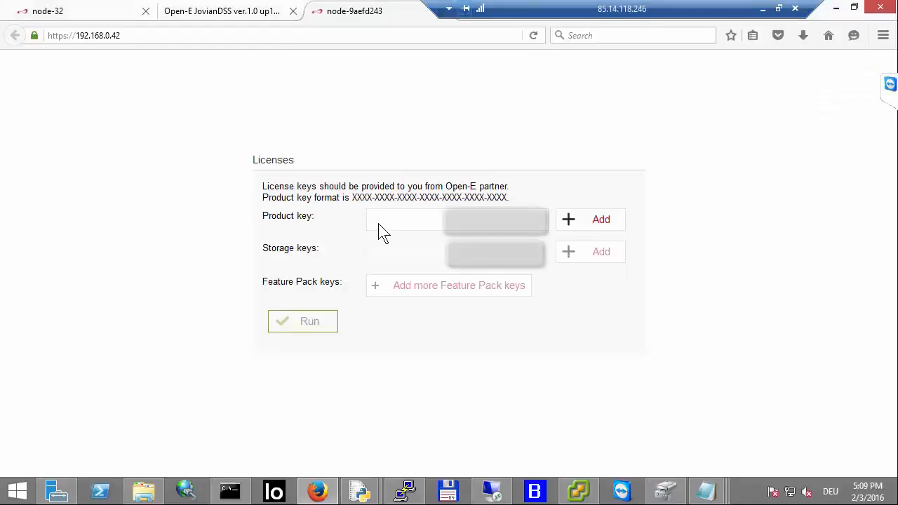
click(403, 219)
click(404, 220)
key(ctrl+v)
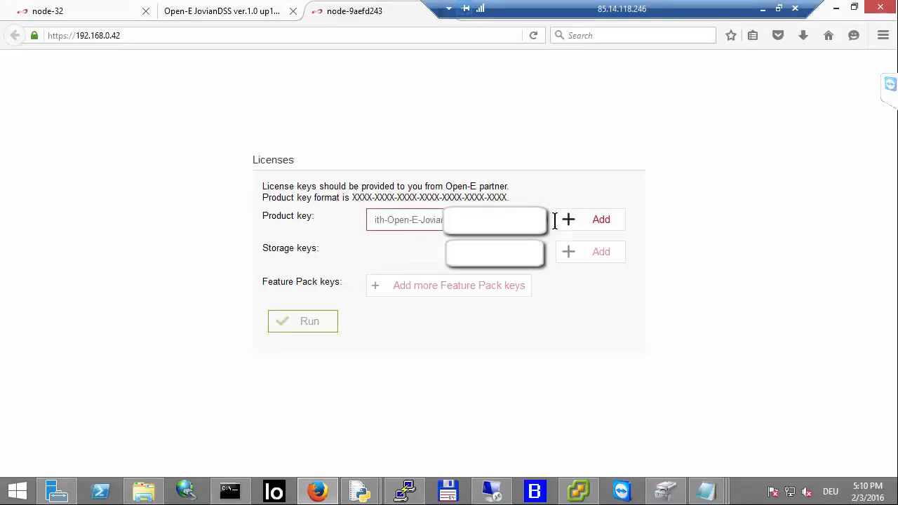
key(BackSpace)
key(BackSpace)
key(BackSpace)
key(BackSpace)
key(BackSpace)
key(BackSpace)
key(BackSpace)
key(BackSpace)
key(BackSpace)
key(BackSpace)
key(BackSpace)
key(BackSpace)
key(BackSpace)
key(BackSpace)
key(BackSpace)
key(BackSpace)
key(BackSpace)
key(BackSpace)
key(BackSpace)
key(BackSpace)
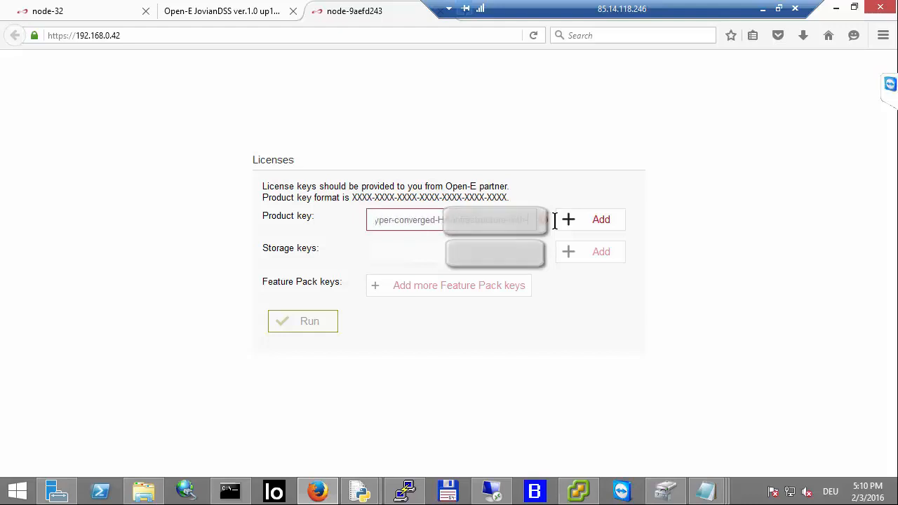
key(BackSpace)
key(BackSpace)
key(BackSpace)
key(BackSpace)
key(BackSpace)
key(BackSpace)
key(BackSpace)
key(BackSpace)
key(BackSpace)
key(BackSpace)
key(BackSpace)
key(BackSpace)
key(BackSpace)
key(BackSpace)
key(BackSpace)
key(BackSpace)
key(BackSpace)
key(BackSpace)
key(BackSpace)
key(BackSpace)
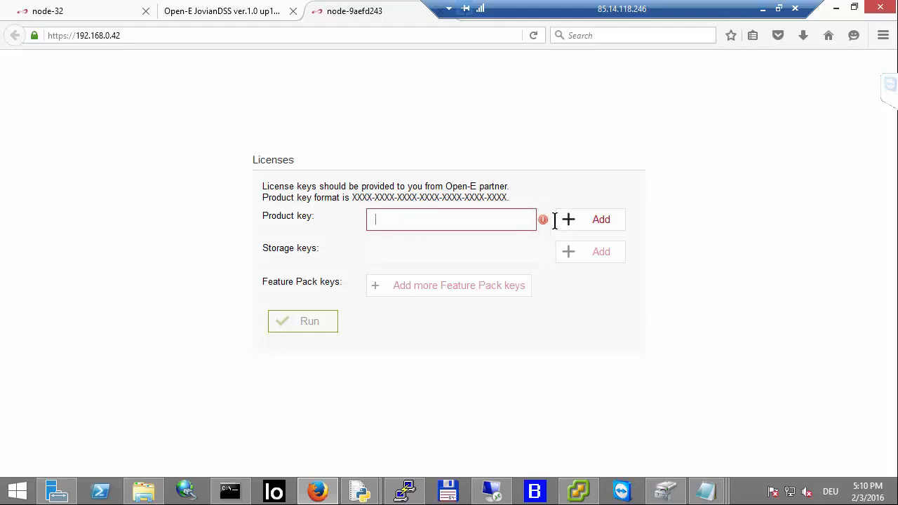
Step: Copy Node 2's trial product key from the keys file and add it as the JovianDSS product key
click(763, 8)
key(alt+Tab)
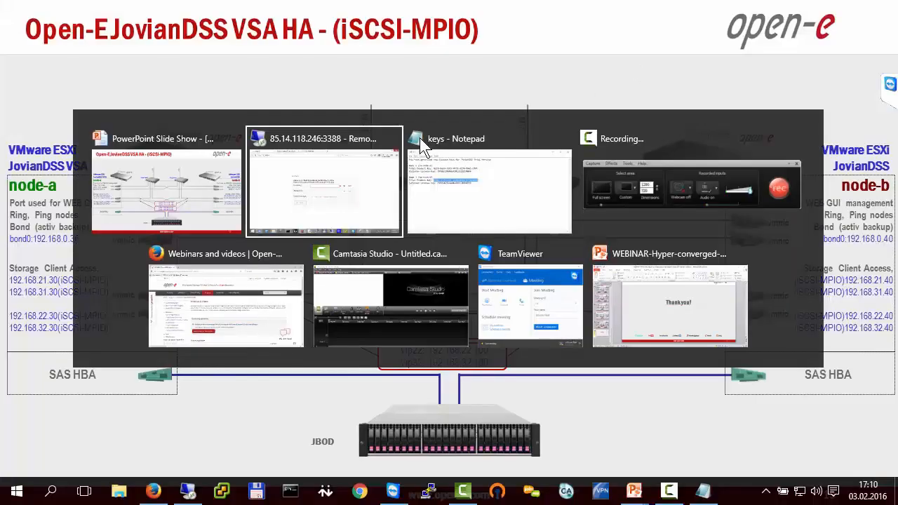
key(alt+Tab)
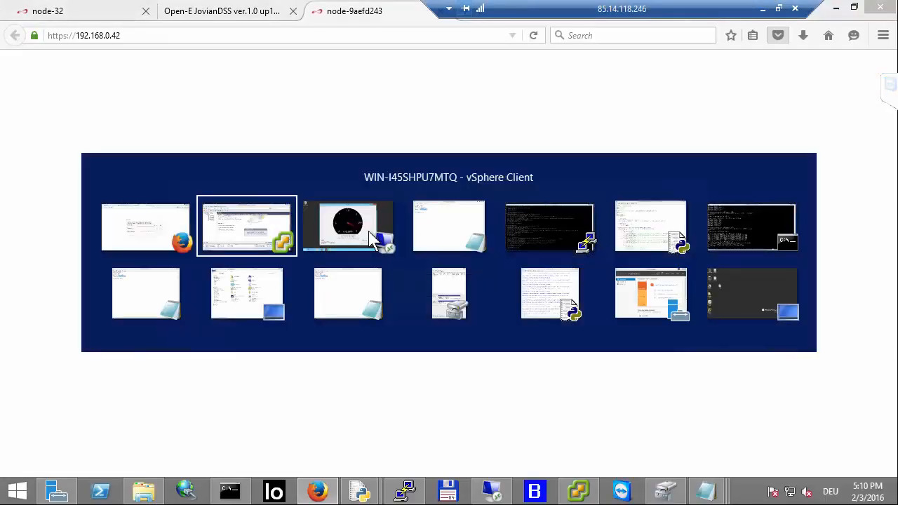
key(Escape)
click(762, 8)
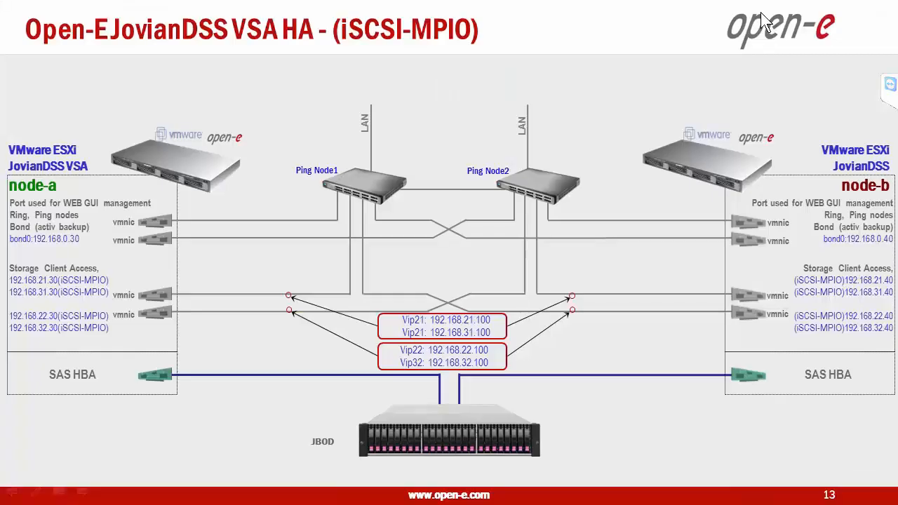
key(alt+Tab)
click(419, 167)
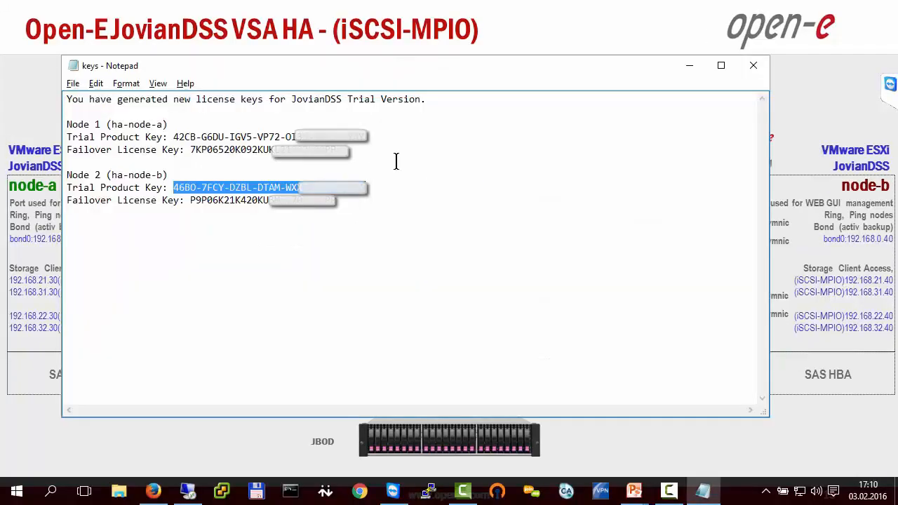
right_click(312, 191)
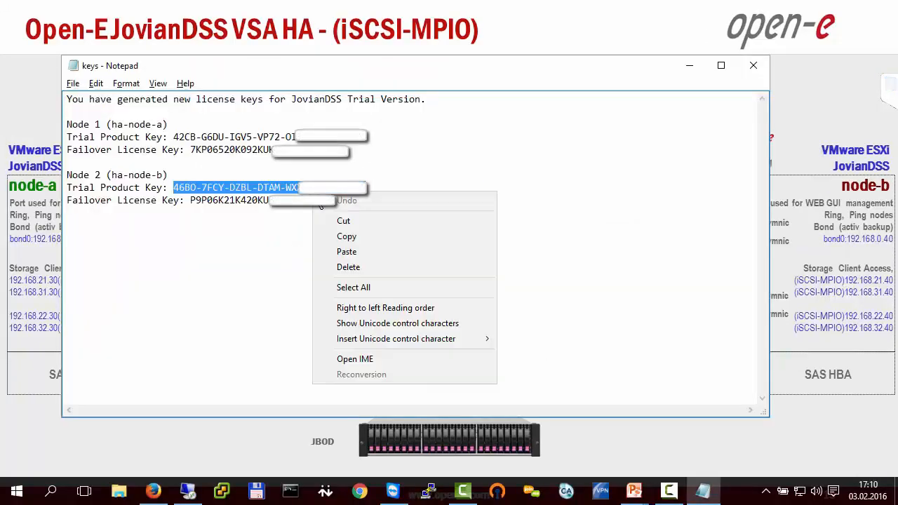
click(343, 237)
key(alt+Tab)
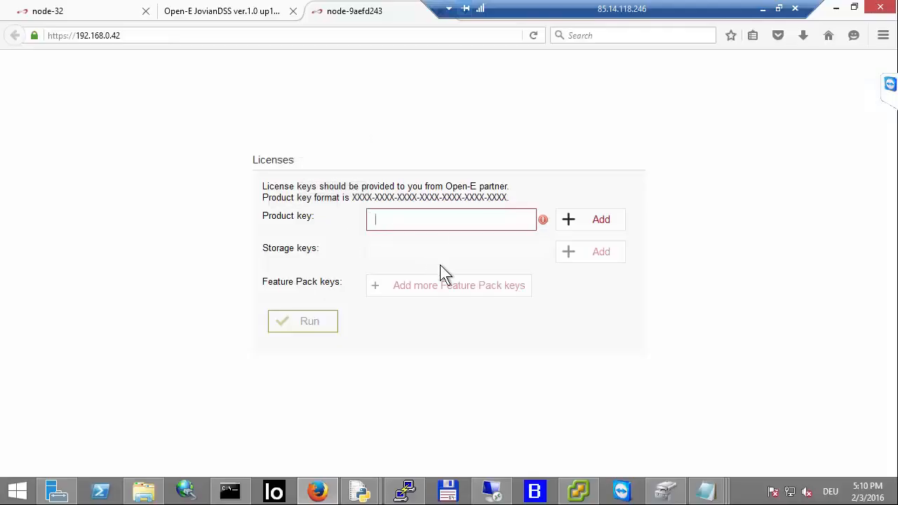
key(ctrl+v)
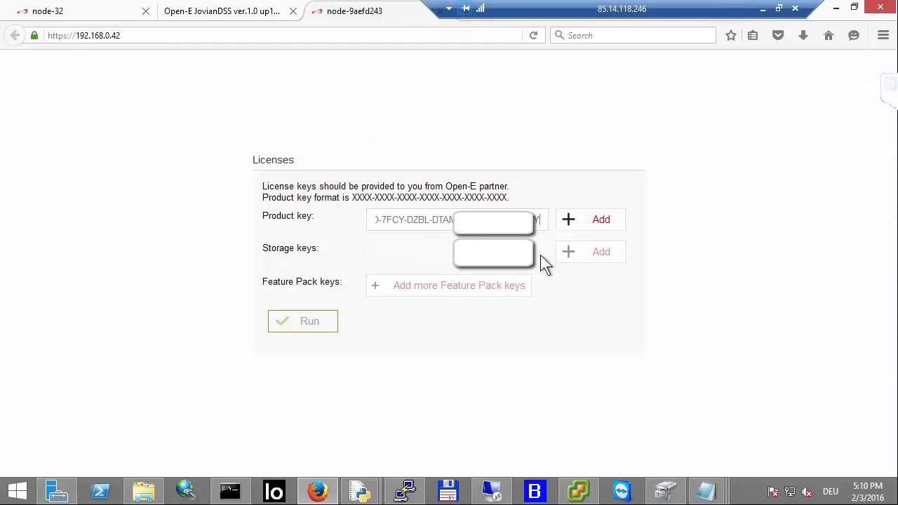
click(595, 220)
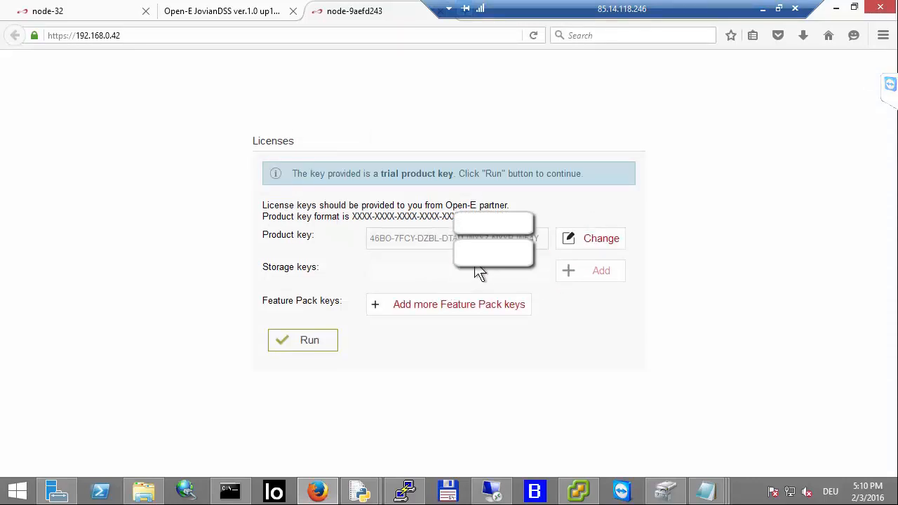
Step: Copy Node 2's failover license key, add it as a Feature Pack key, and run the licence setup
click(762, 10)
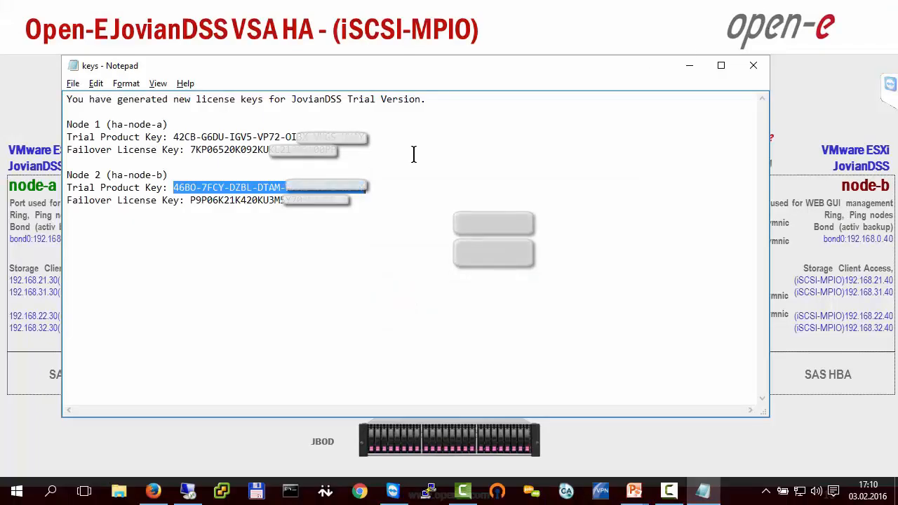
double_click(298, 203)
right_click(299, 207)
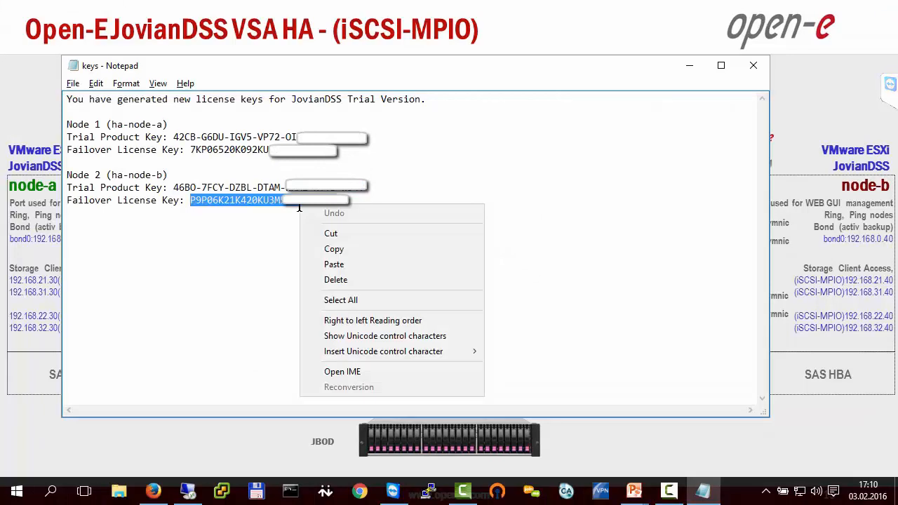
click(340, 249)
key(alt+Tab)
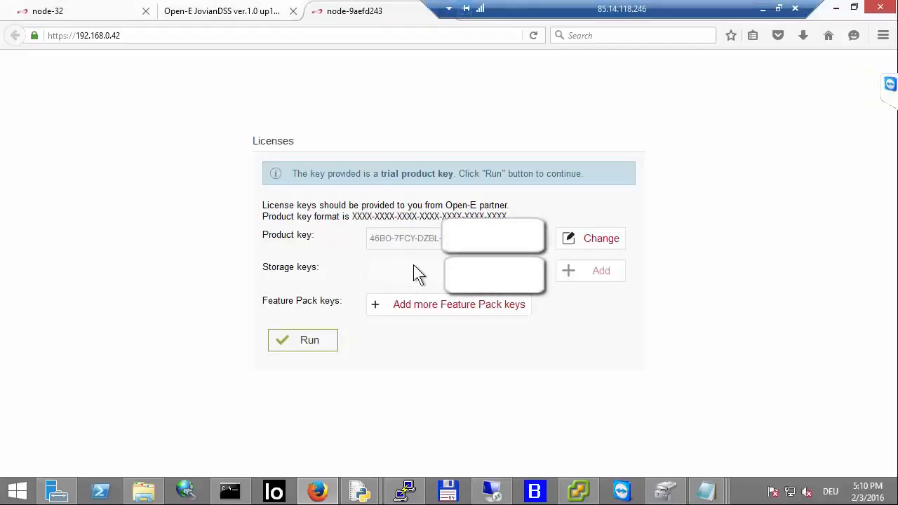
click(401, 306)
click(407, 295)
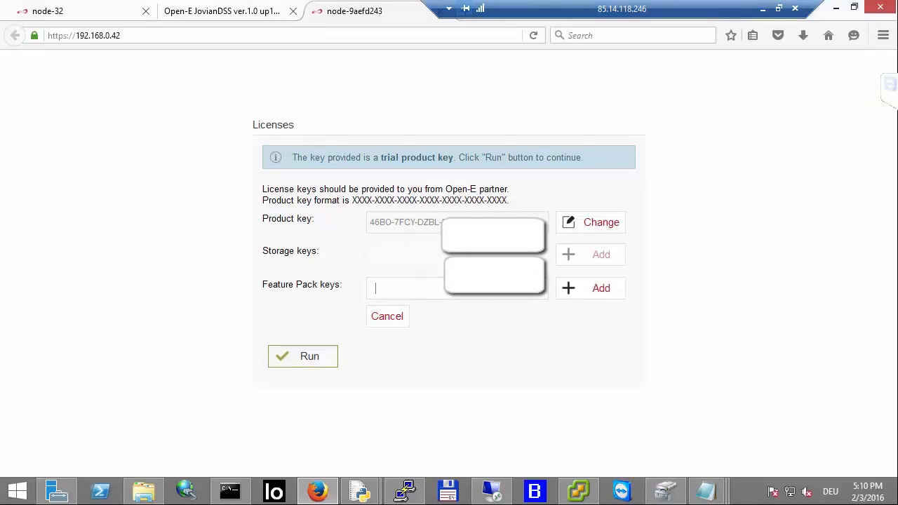
key(ctrl+v)
click(597, 293)
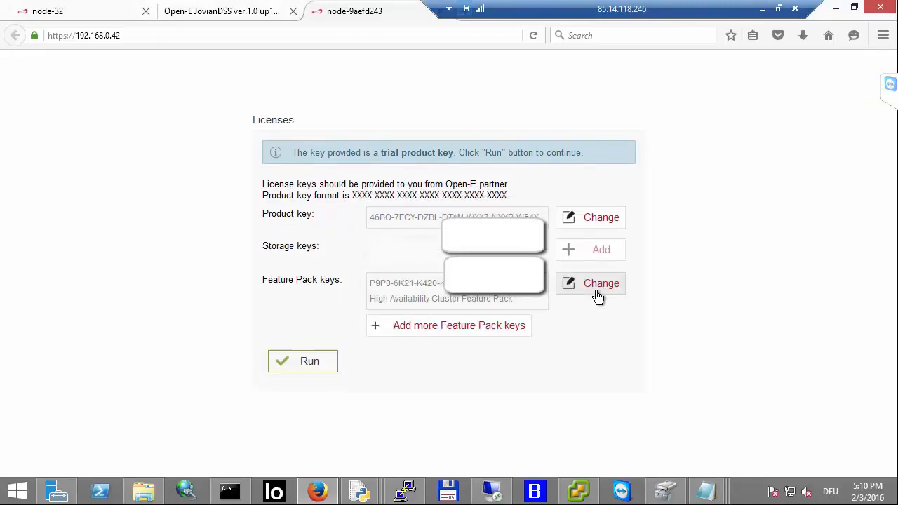
click(307, 361)
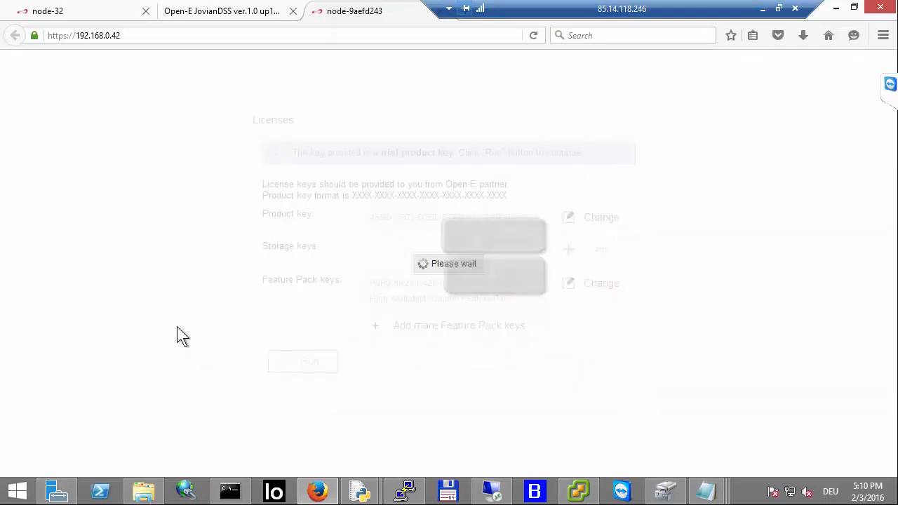
Step: Log in with the default administrator password and accept the Open-E software license agreement
text(adm)
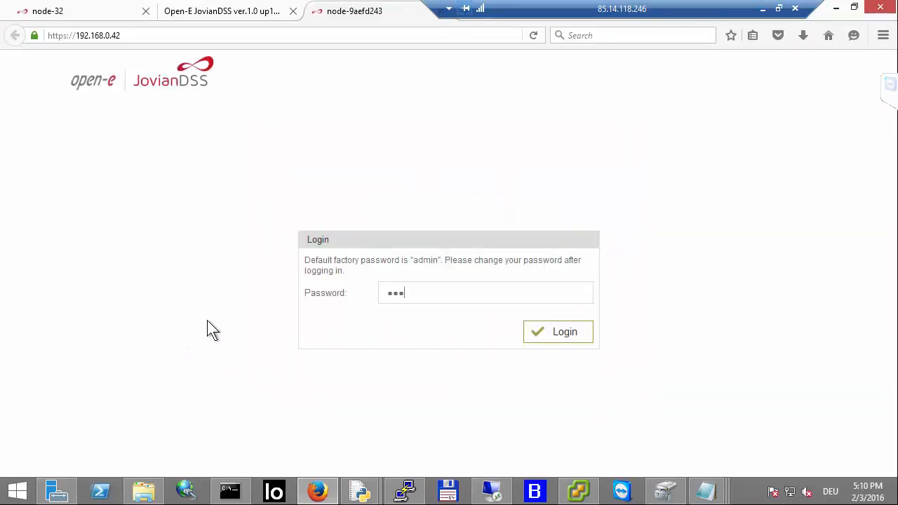
text(in)
key(Return)
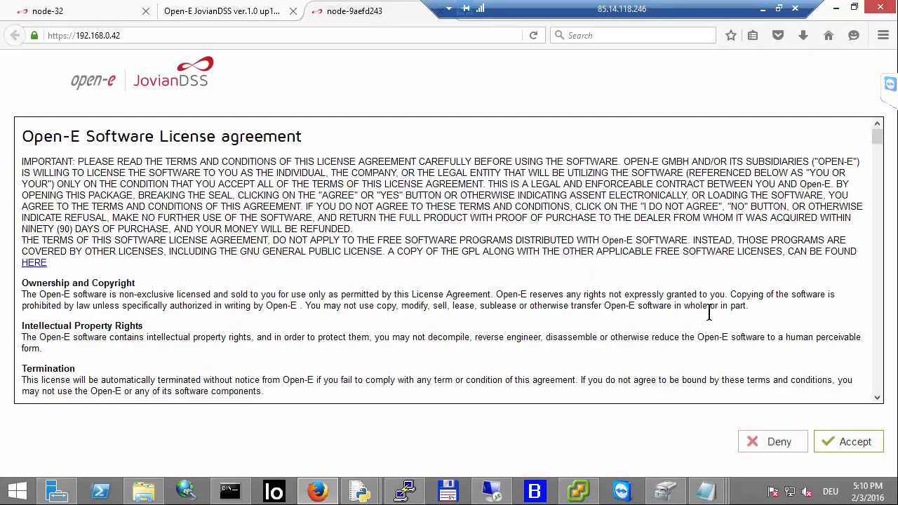
click(852, 441)
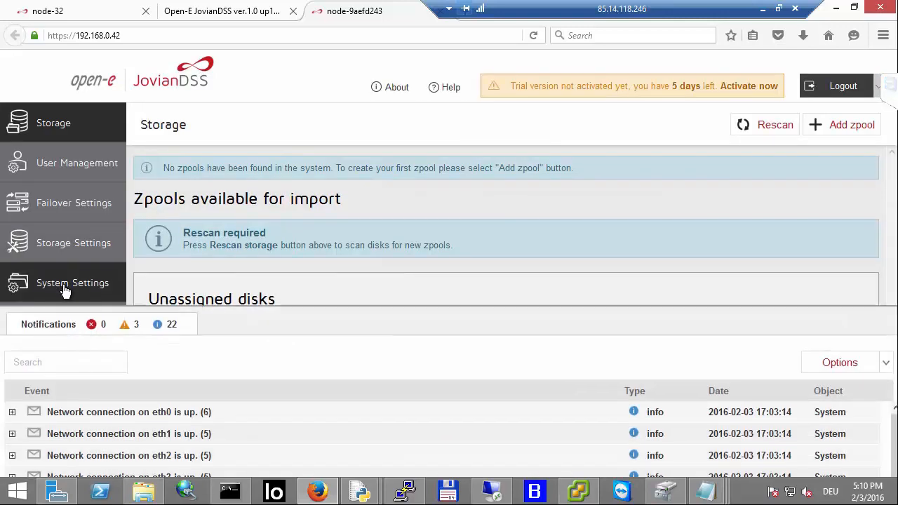
Step: Open the Network tab of System Settings to review the interfaces on node 192.168.0.42
click(210, 275)
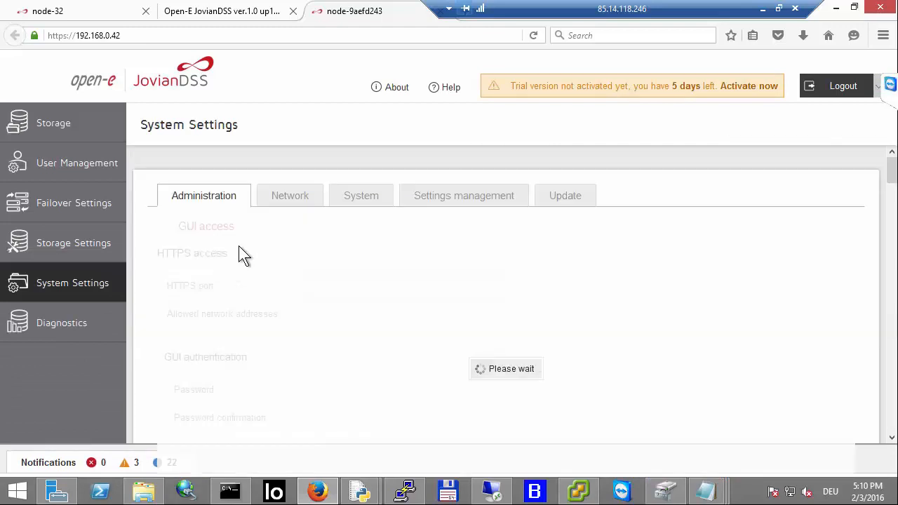
click(290, 200)
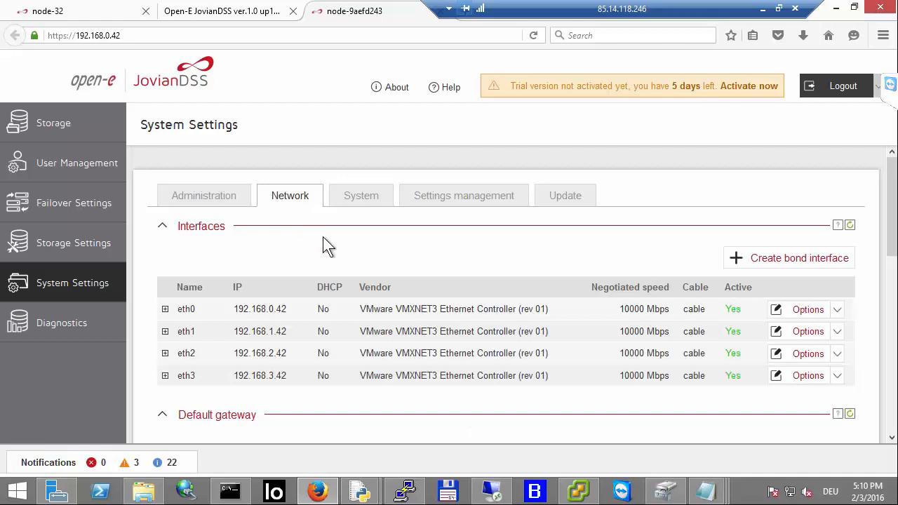
scroll(289, 247, down, 1)
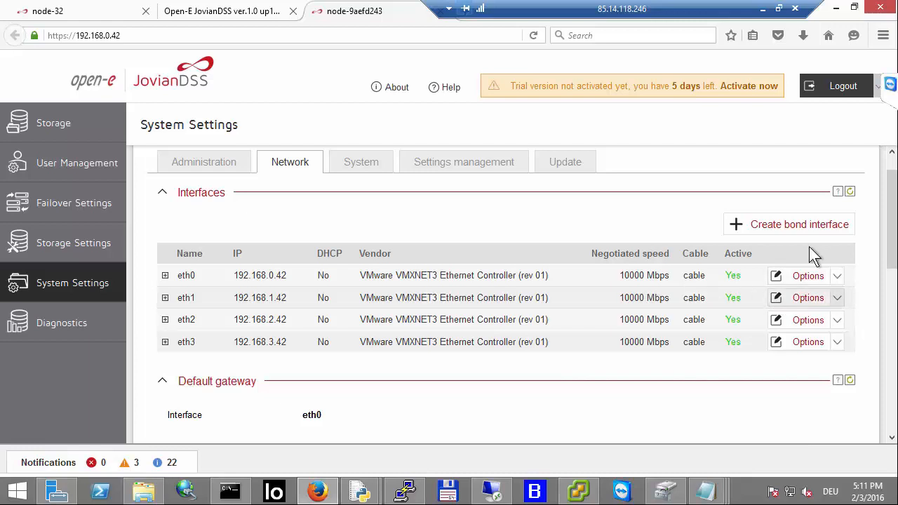
Step: Switch to the node-32 tab and review its network interfaces in System Settings for comparison
click(39, 11)
click(9, 286)
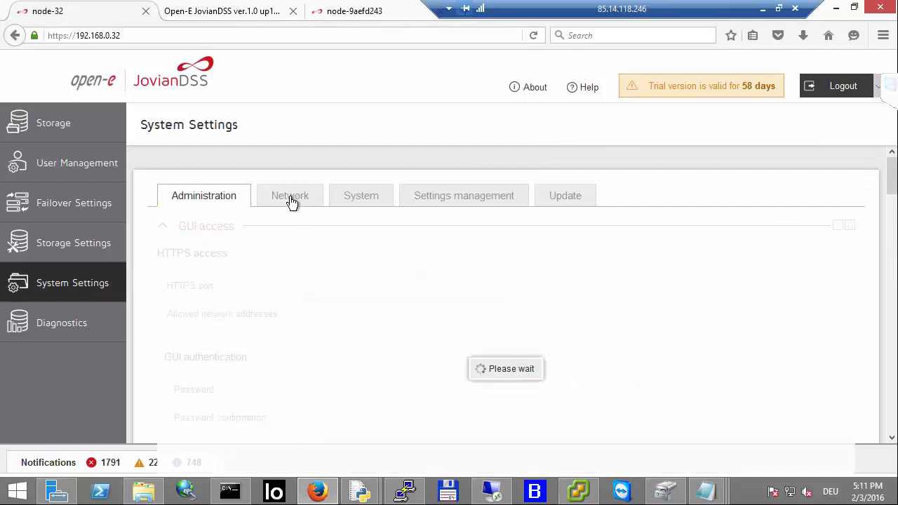
click(291, 200)
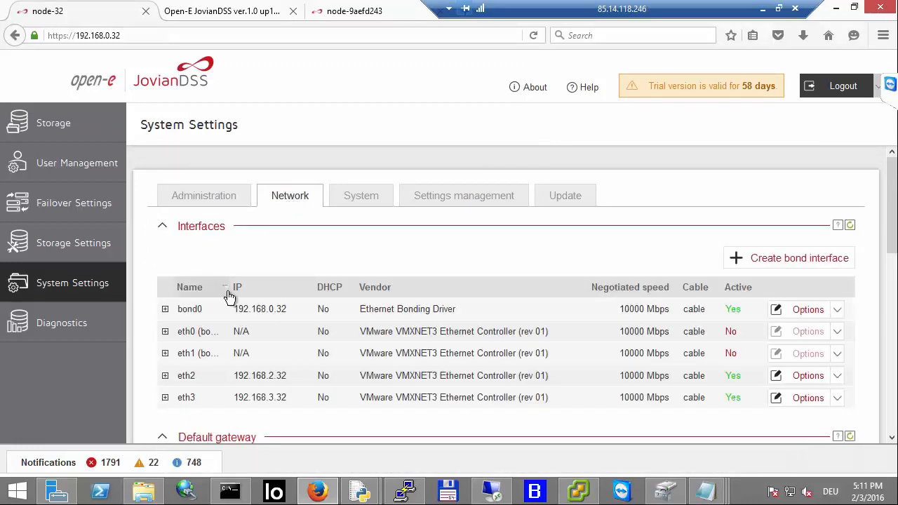
drag(230, 289, 278, 284)
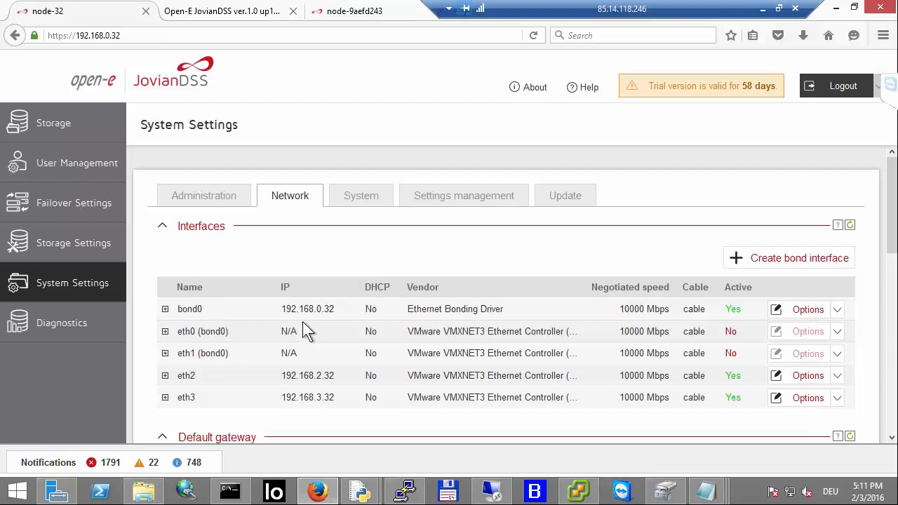
Step: Switch to the 192.168.0.42 node's tab and set its server name and hostname to node-42, applying the change
click(347, 15)
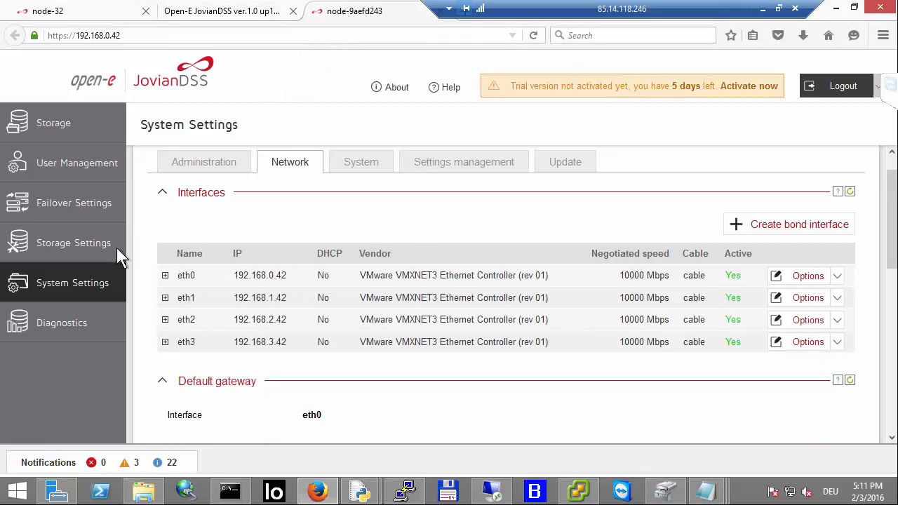
click(204, 163)
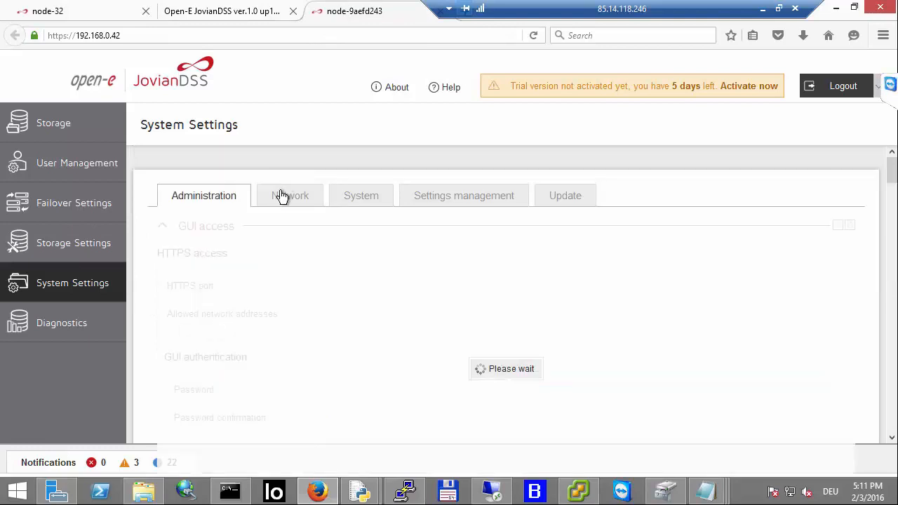
click(281, 195)
scroll(279, 256, down, 5)
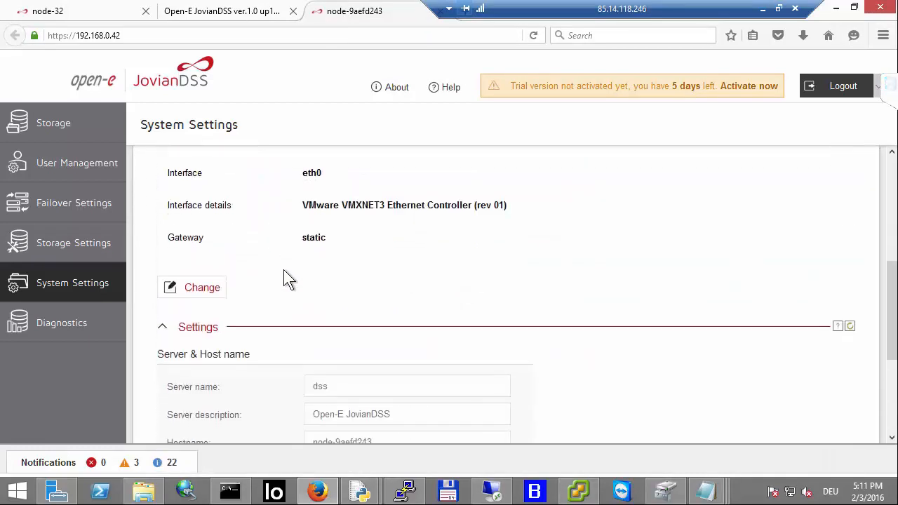
scroll(286, 279, down, 3)
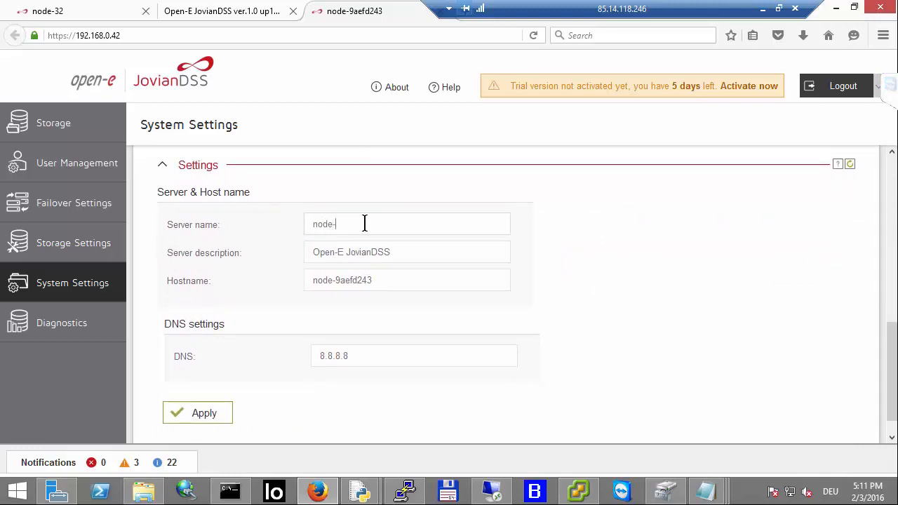
click(406, 219)
click(405, 280)
key(BackSpace)
key(BackSpace)
key(BackSpace)
key(BackSpace)
key(BackSpace)
key(BackSpace)
key(BackSpace)
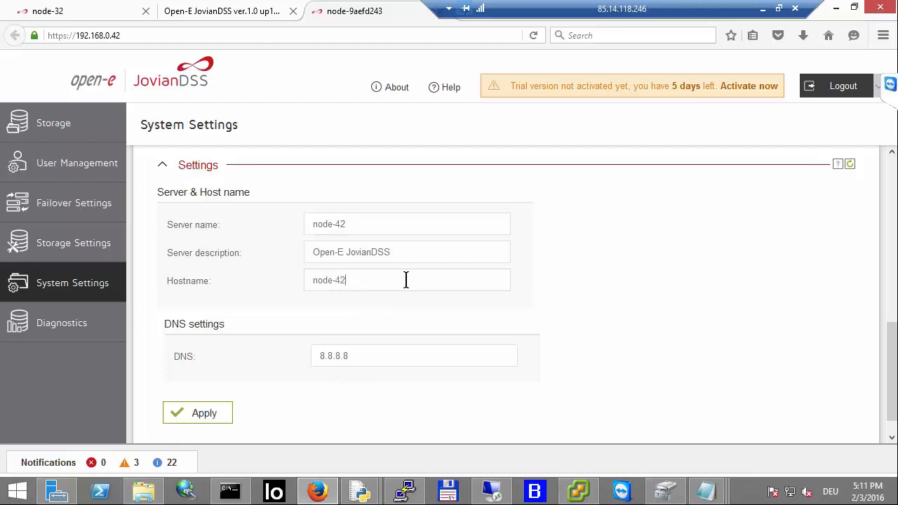
click(213, 413)
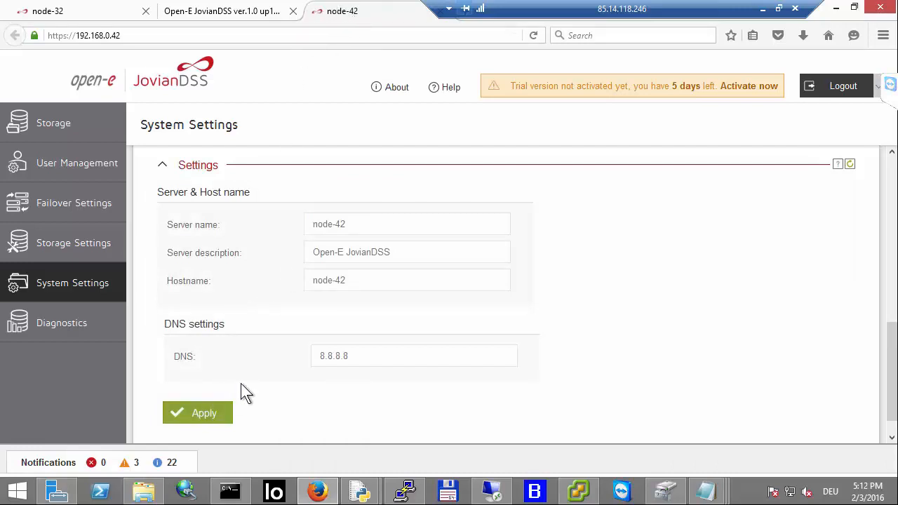
Step: Create a bond interface from eth0 and eth1 with type Active-backup and eth0 as the primary interface
scroll(240, 383, up, 4)
scroll(241, 382, up, 3)
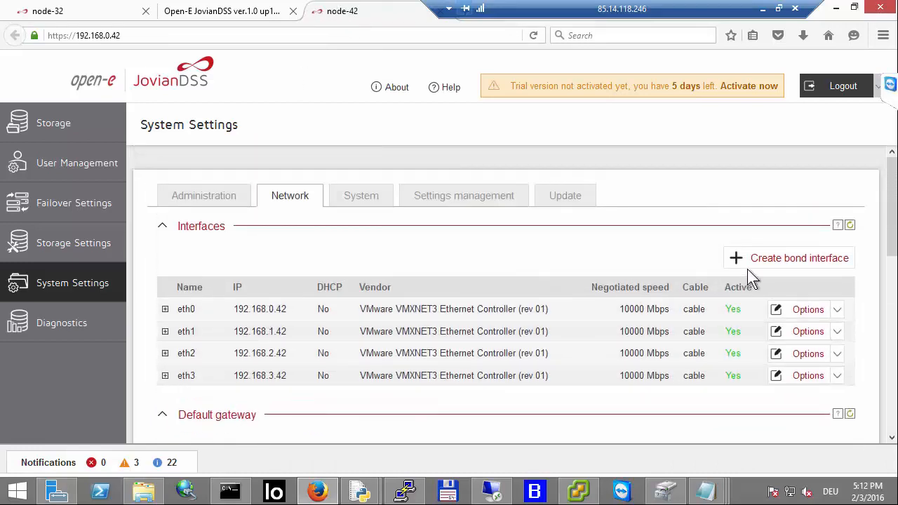
scroll(743, 274, down, 2)
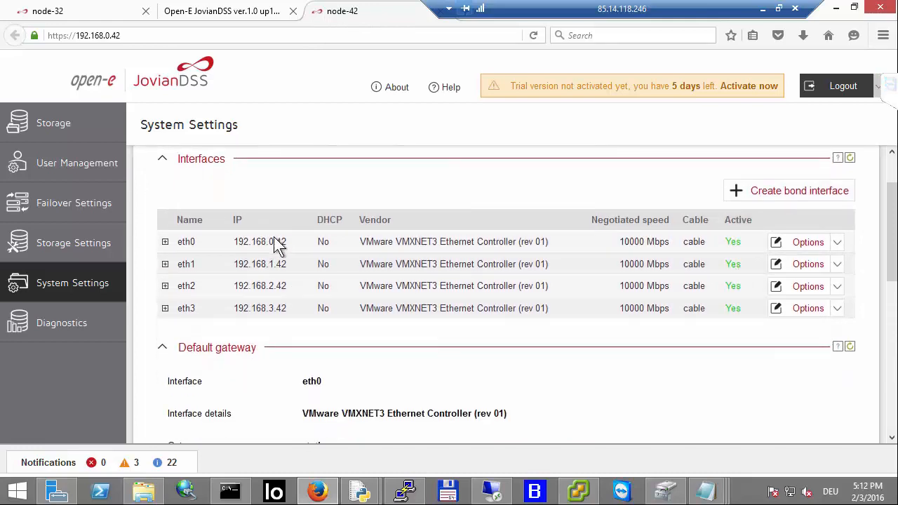
click(788, 197)
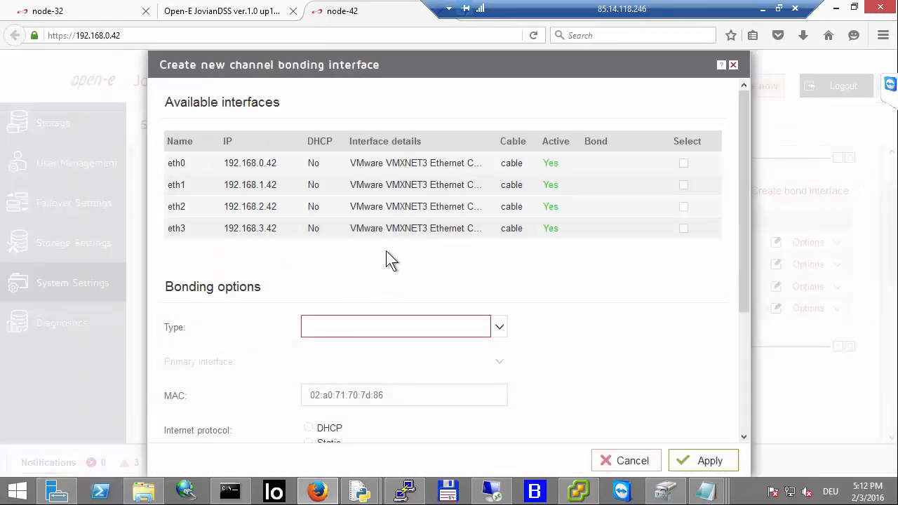
click(685, 163)
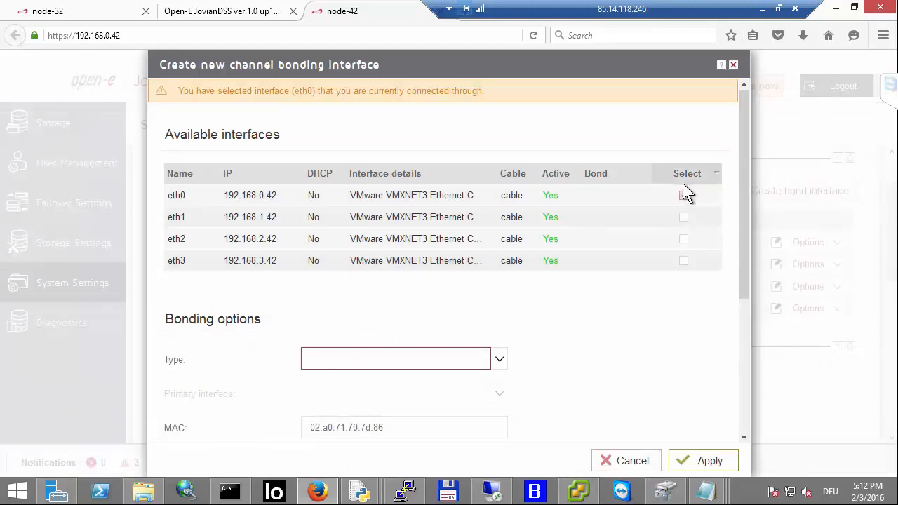
click(683, 217)
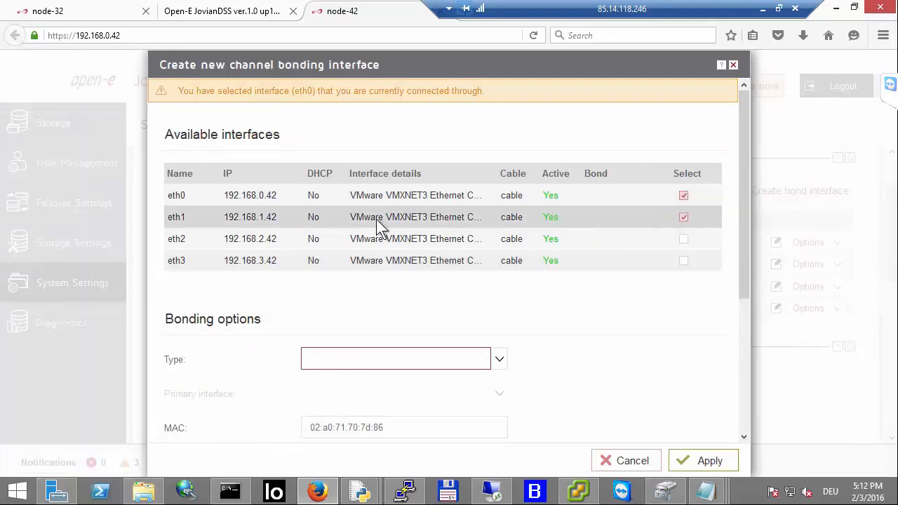
scroll(339, 215, down, 1)
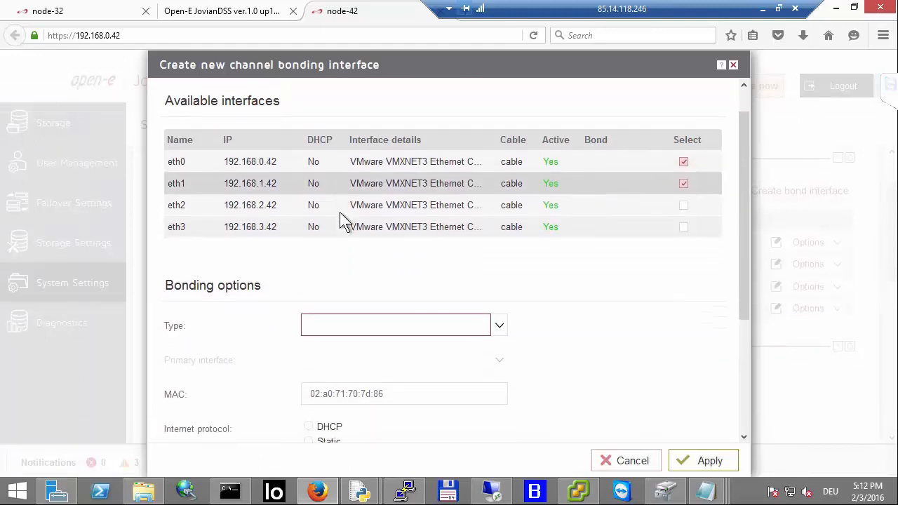
click(496, 329)
click(363, 379)
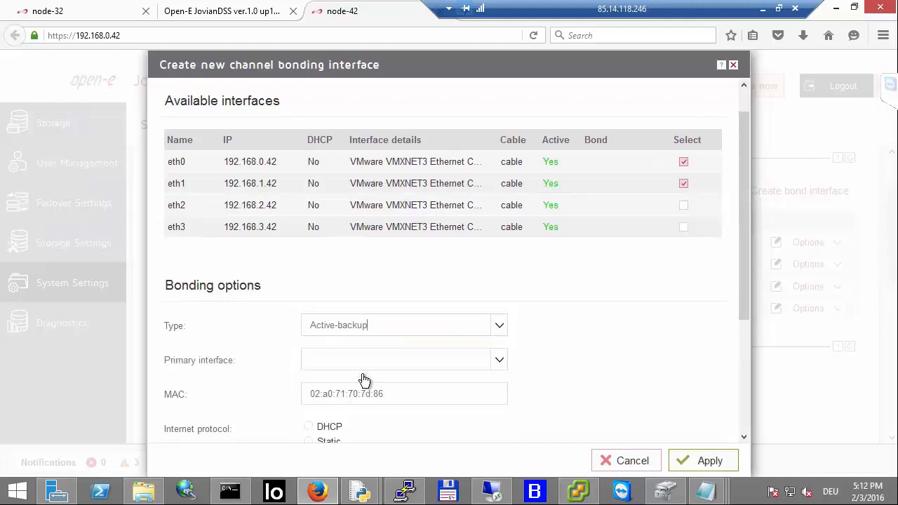
scroll(364, 375, down, 1)
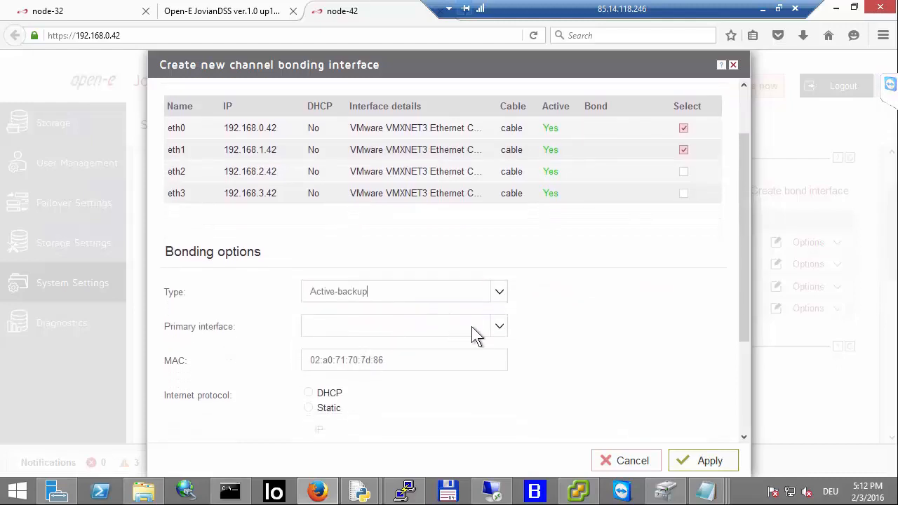
click(502, 328)
click(389, 358)
click(502, 331)
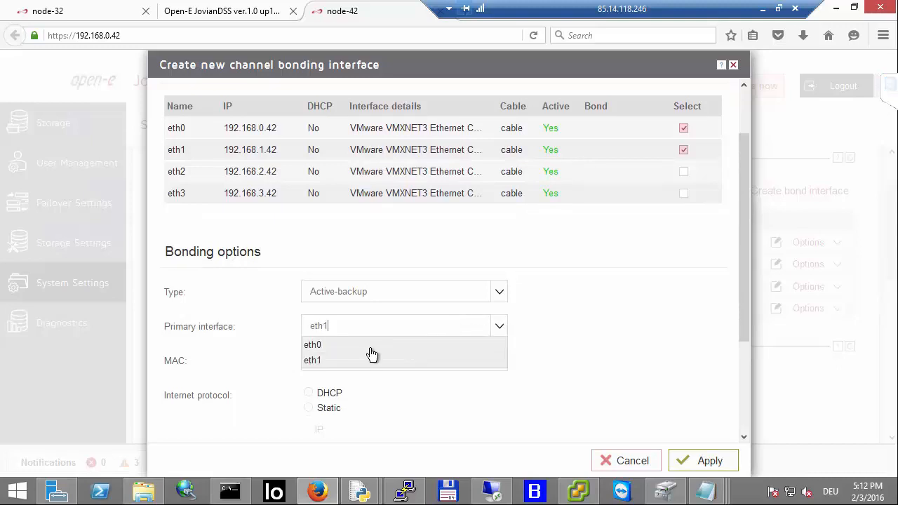
click(366, 343)
Step: Give the bond a static IP 192.168.0.42 with netmask 255.255.255.0, apply it, and confirm removing the default gateway
scroll(471, 340, down, 1)
scroll(472, 342, down, 1)
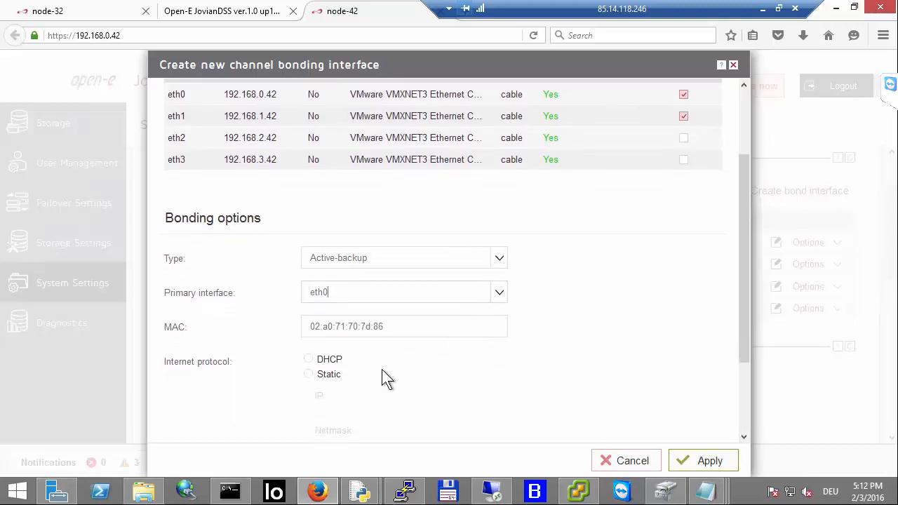
scroll(404, 341, down, 3)
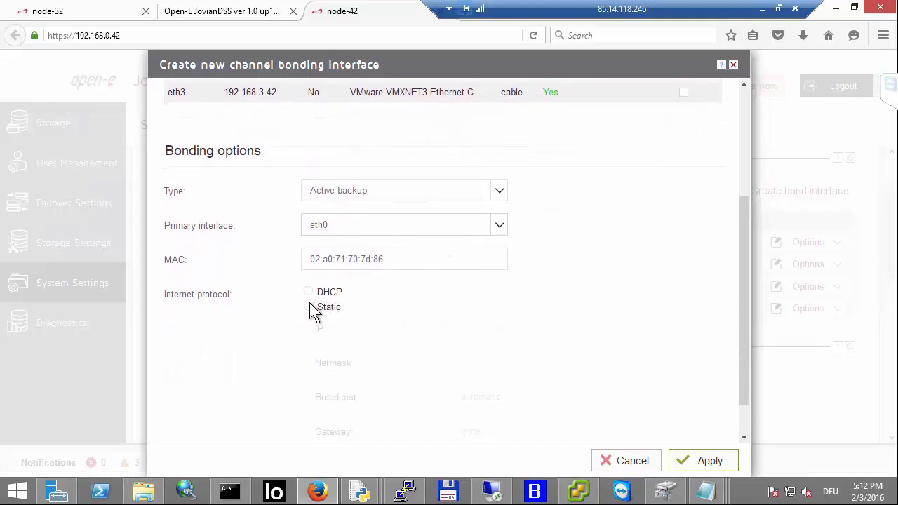
click(309, 306)
scroll(463, 386, up, 5)
scroll(466, 368, down, 2)
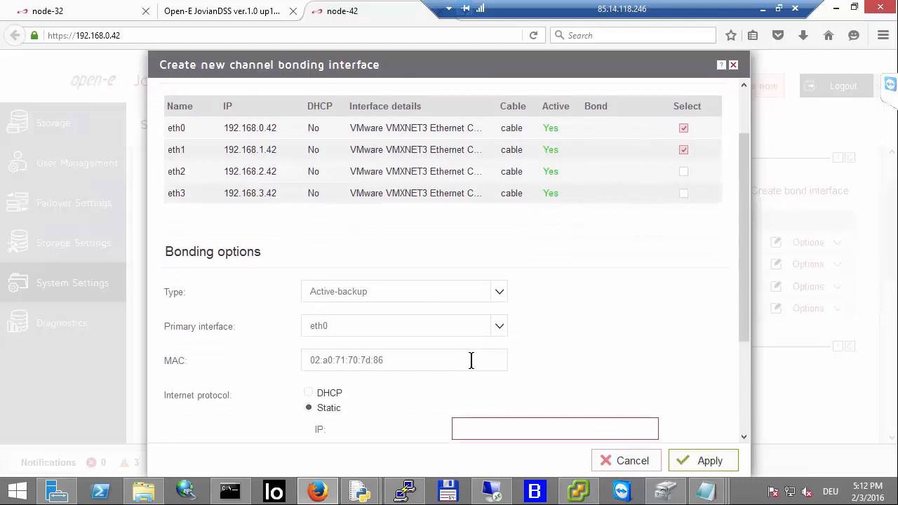
scroll(471, 360, down, 4)
click(534, 328)
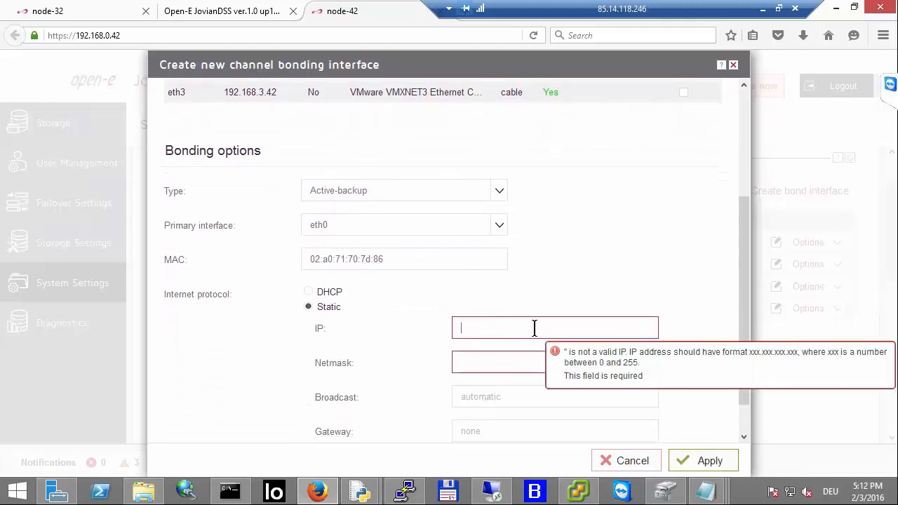
text(192.168.0.42)
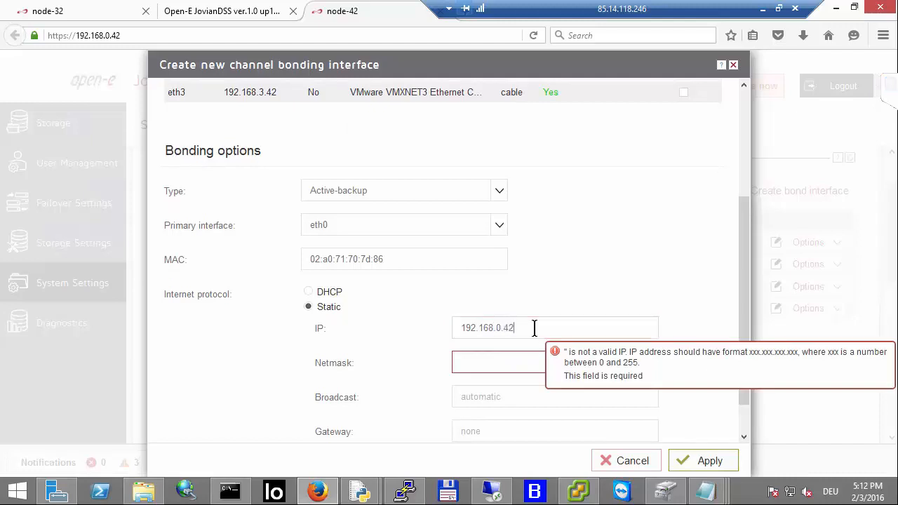
key(Tab)
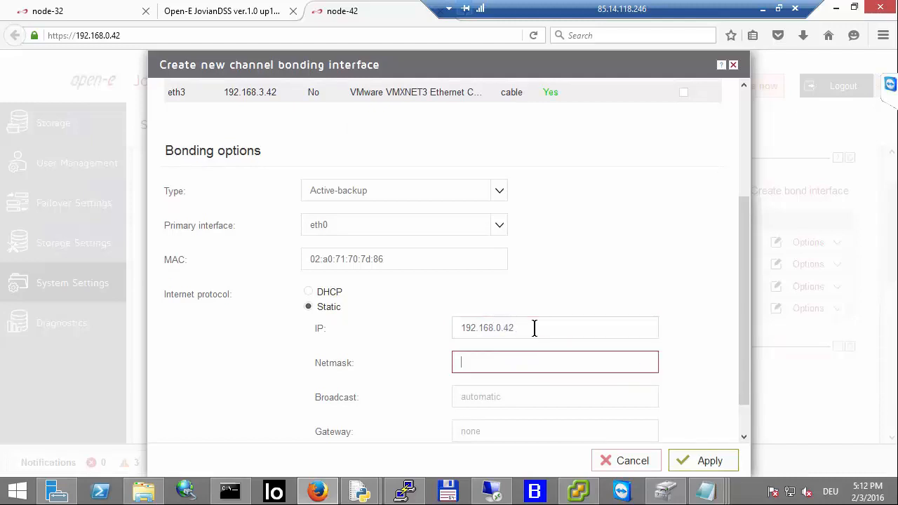
text(255.255.255.0)
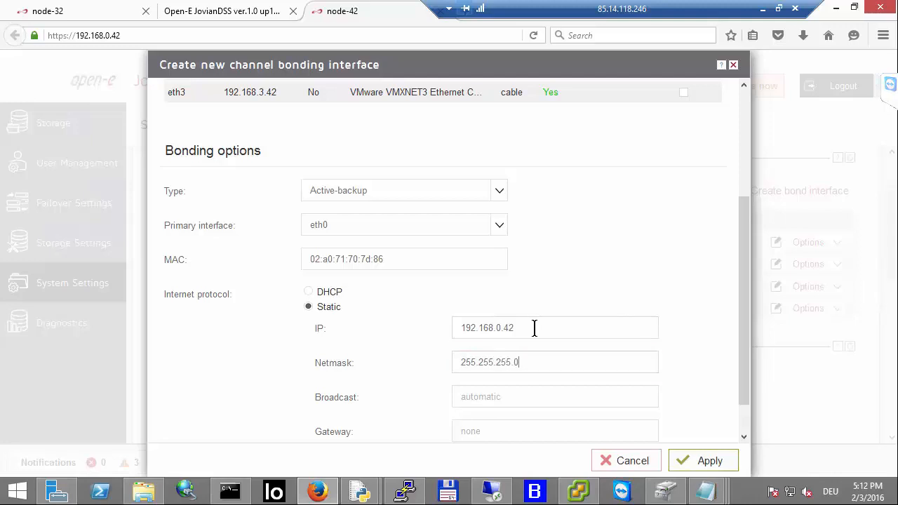
click(693, 463)
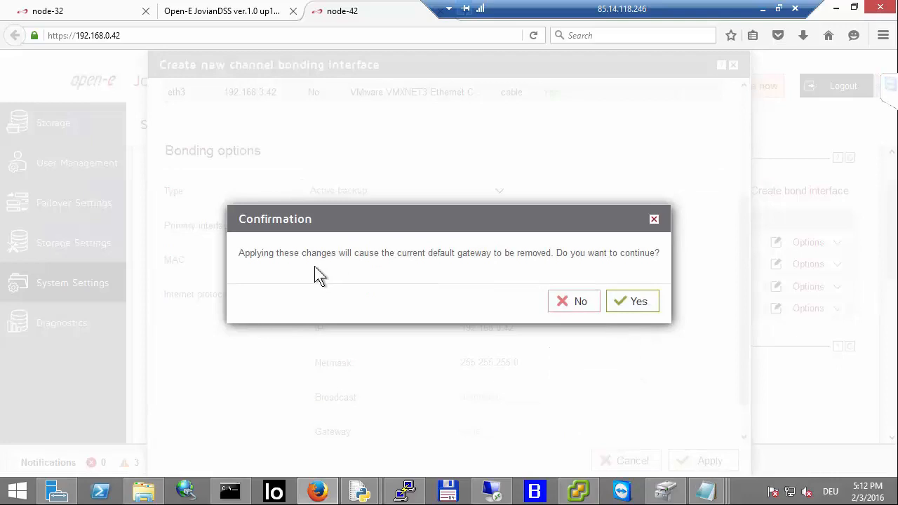
click(629, 301)
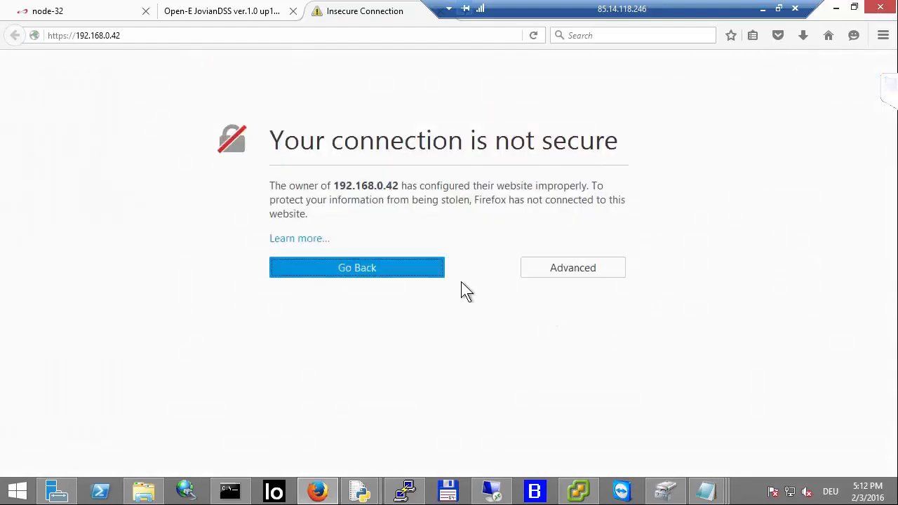
Step: Add a permanent browser security exception for the self-signed certificate at 192.168.0.42
click(542, 269)
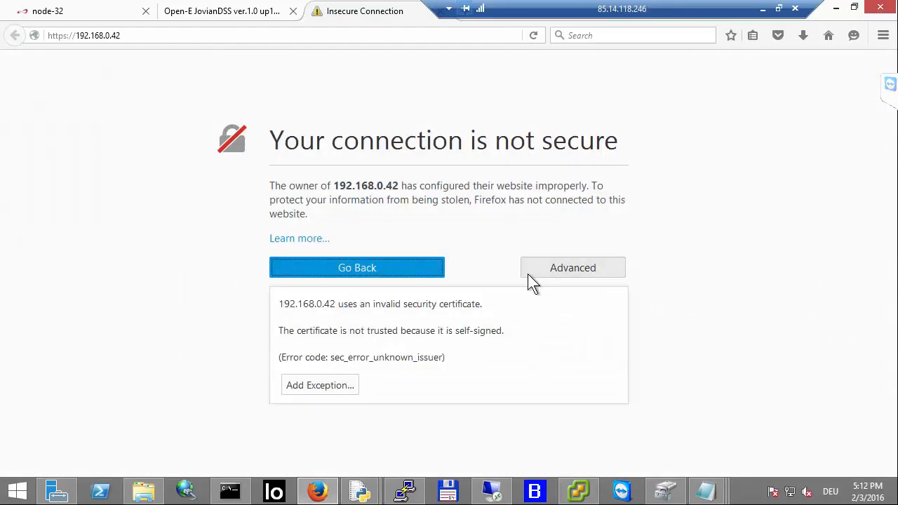
click(328, 387)
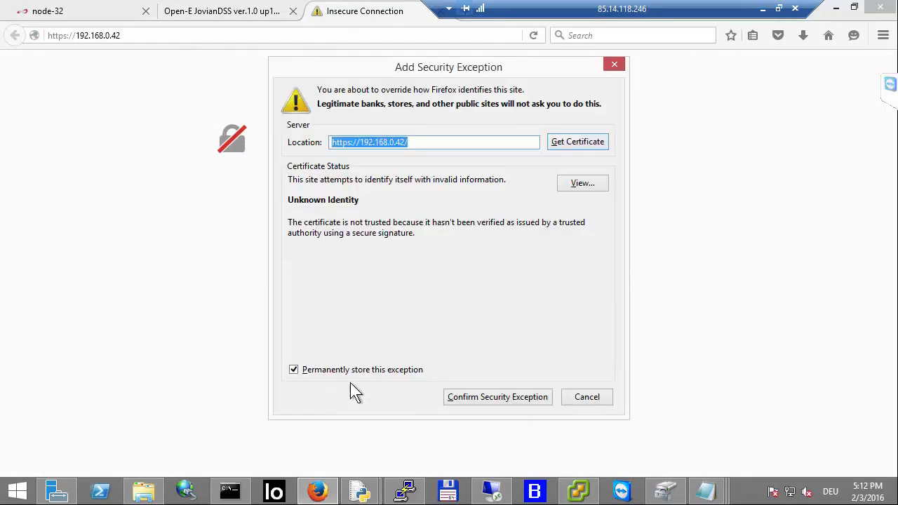
click(480, 396)
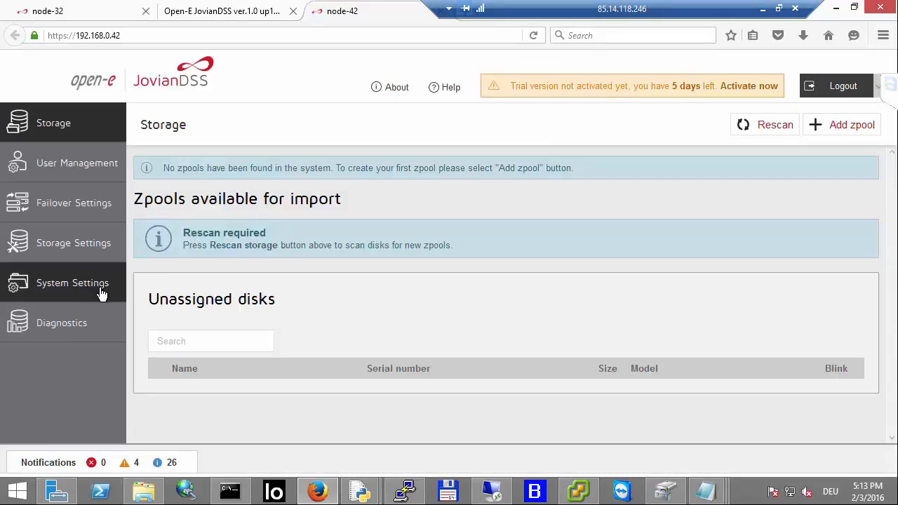
Step: Try to activate the node-42 software online from the About dialog, then cancel and close it
click(101, 293)
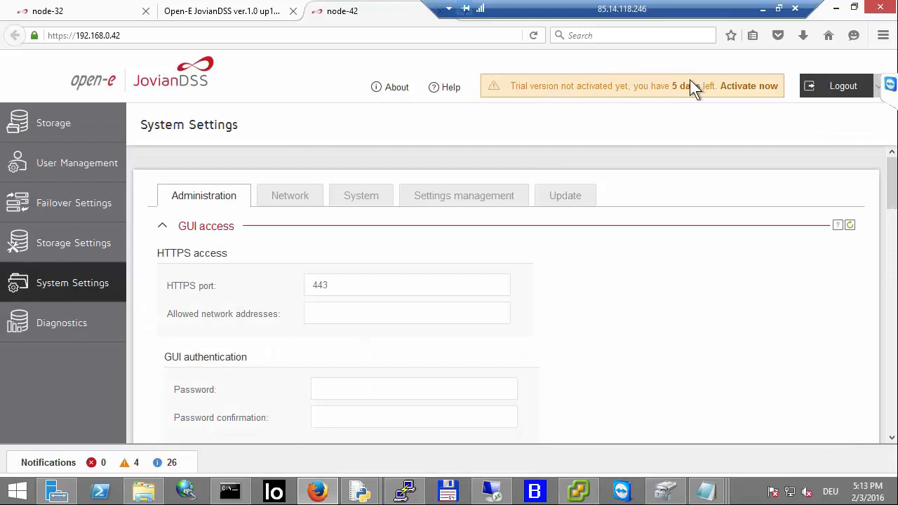
click(749, 86)
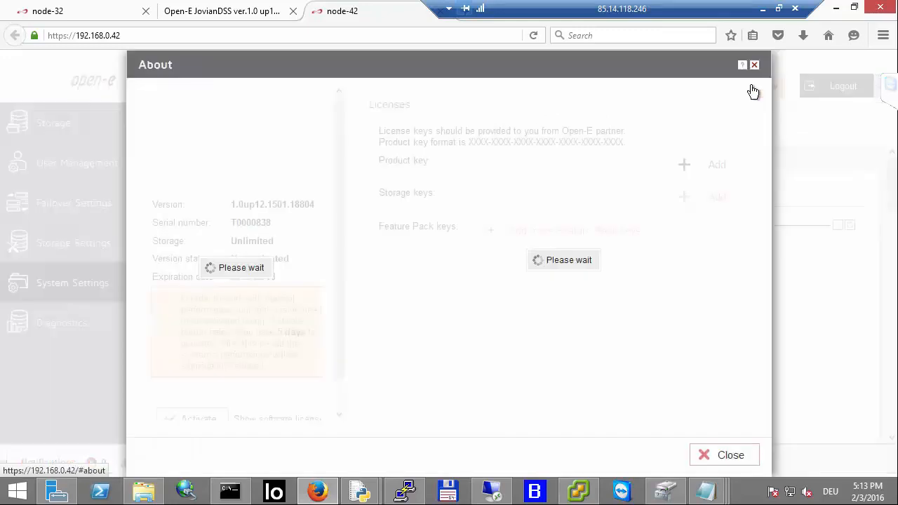
scroll(207, 408, down, 1)
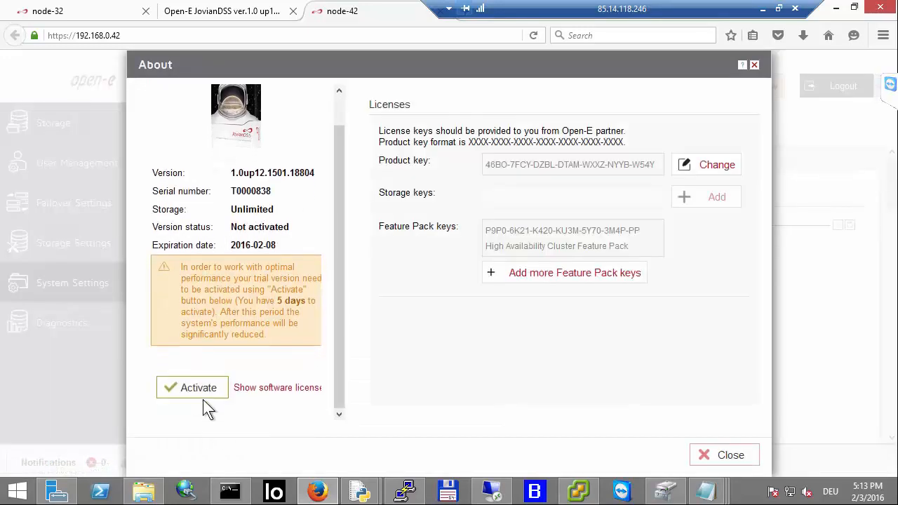
click(199, 389)
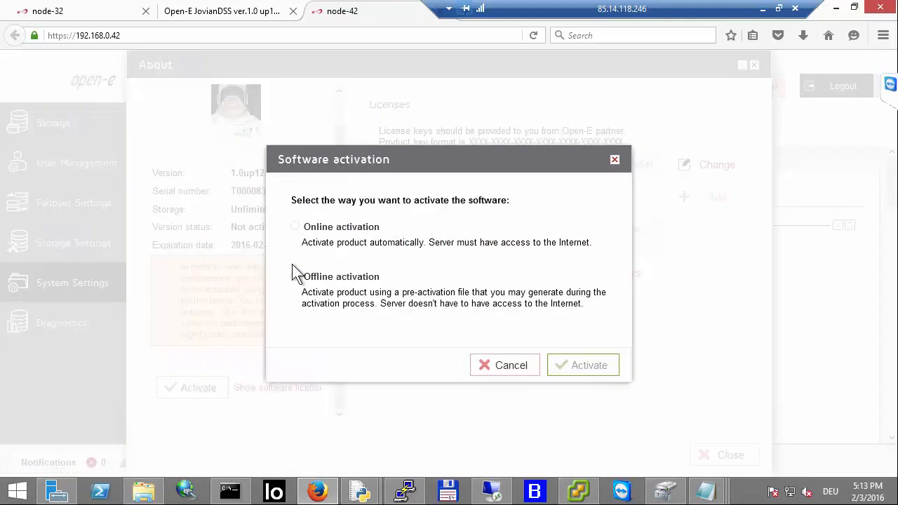
click(295, 227)
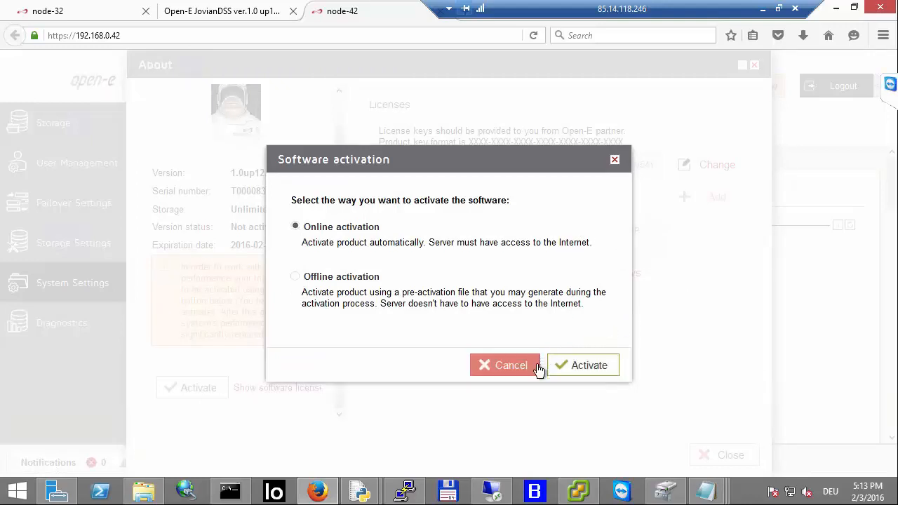
click(583, 367)
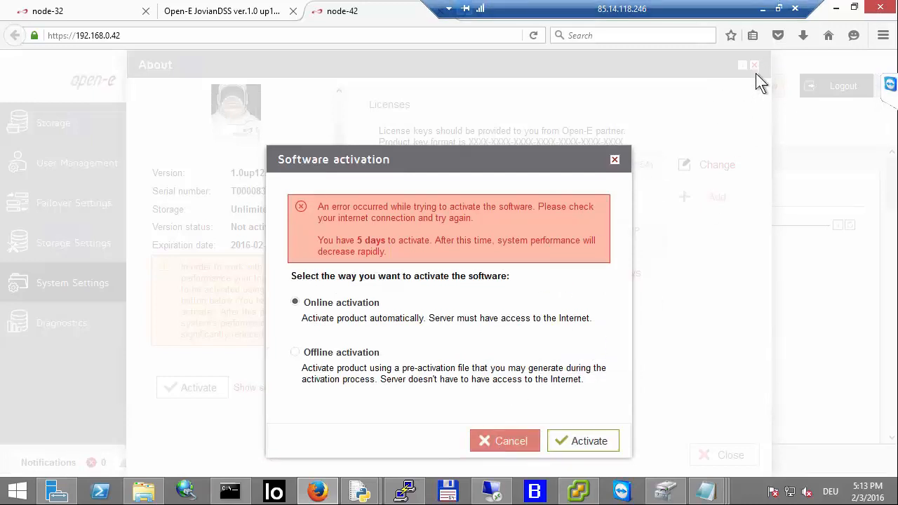
click(509, 441)
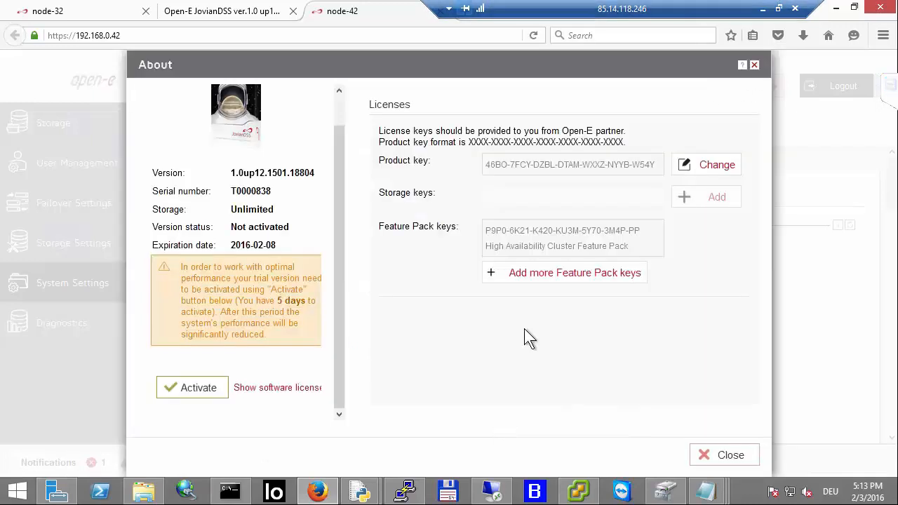
click(754, 64)
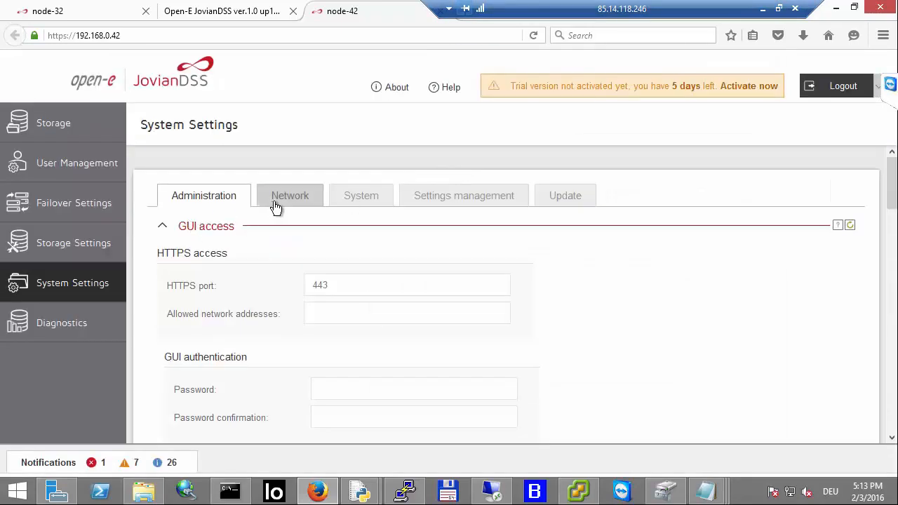
Step: Edit the bond0 interface and set its gateway to 192.168.0.1, then apply
click(275, 205)
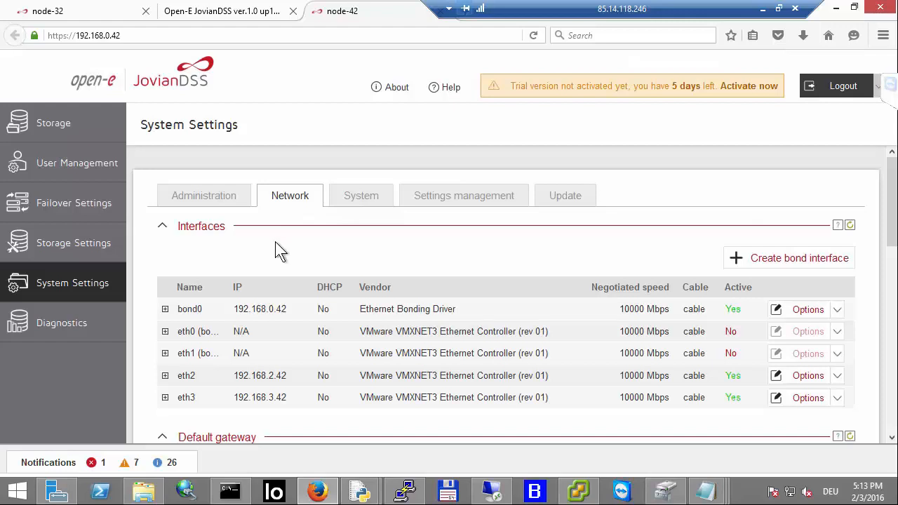
scroll(280, 249, down, 4)
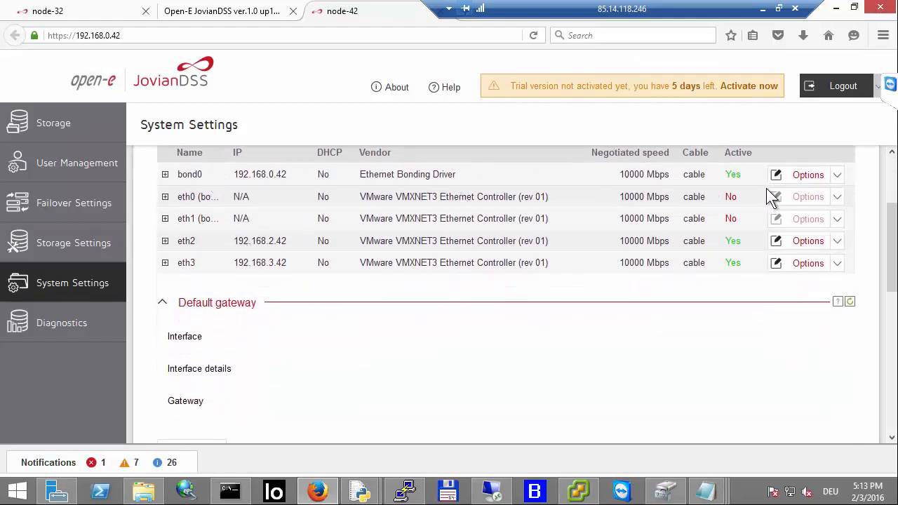
click(836, 175)
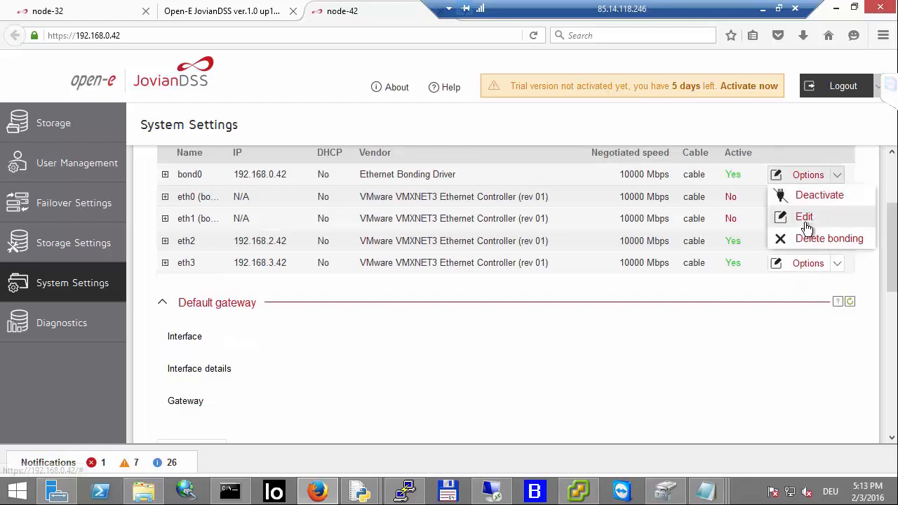
click(806, 223)
scroll(541, 267, down, 3)
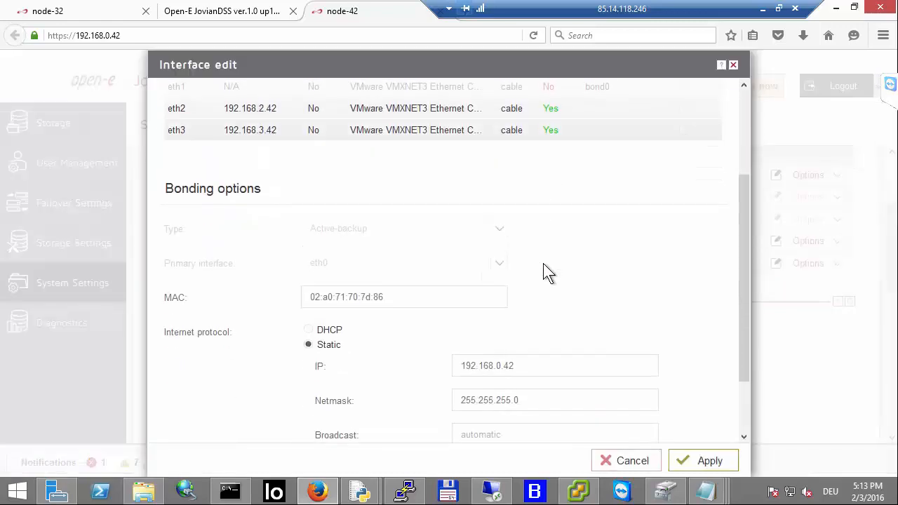
scroll(540, 326, down, 2)
click(509, 385)
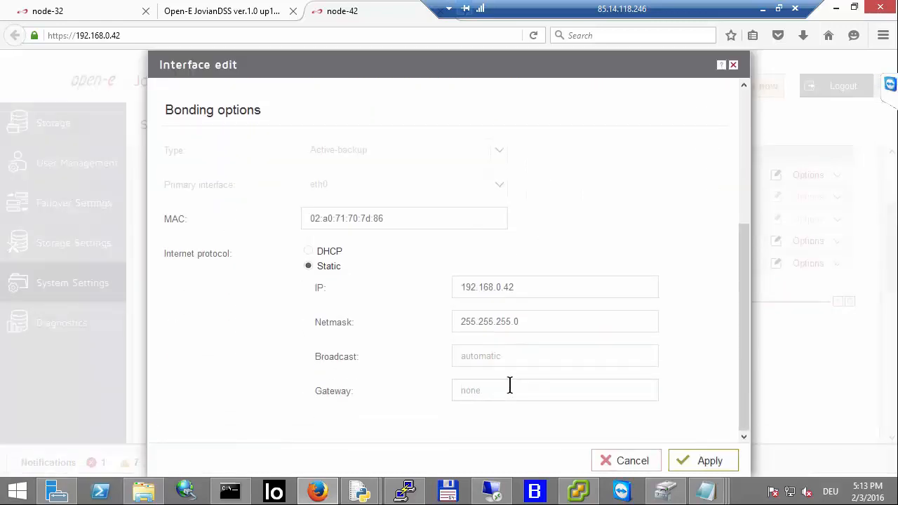
text(192.1)
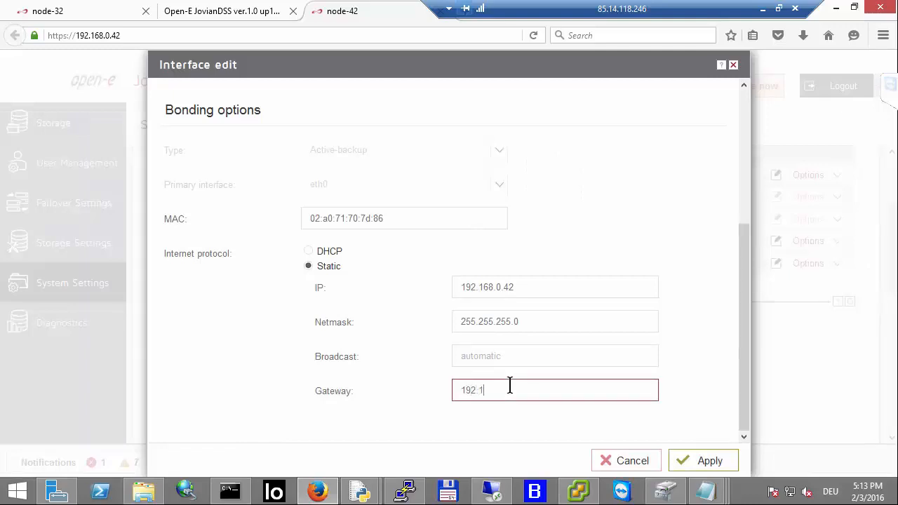
text(68.0.1)
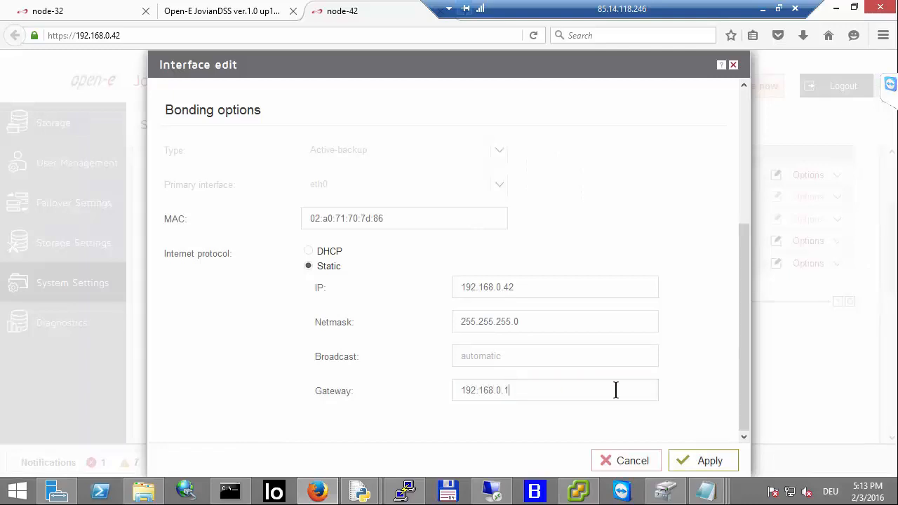
click(701, 460)
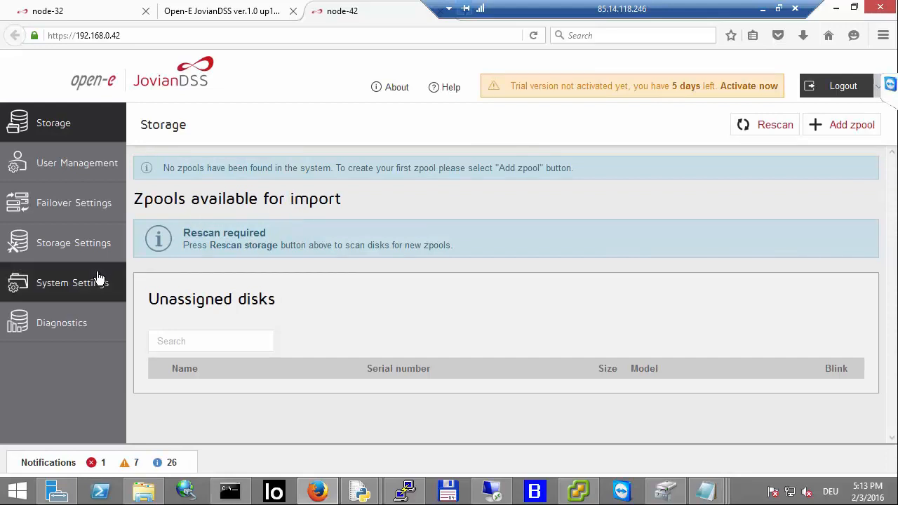
Step: Select bond0 as the default gateway interface and apply the server settings with DNS 8.8.8.8
click(94, 281)
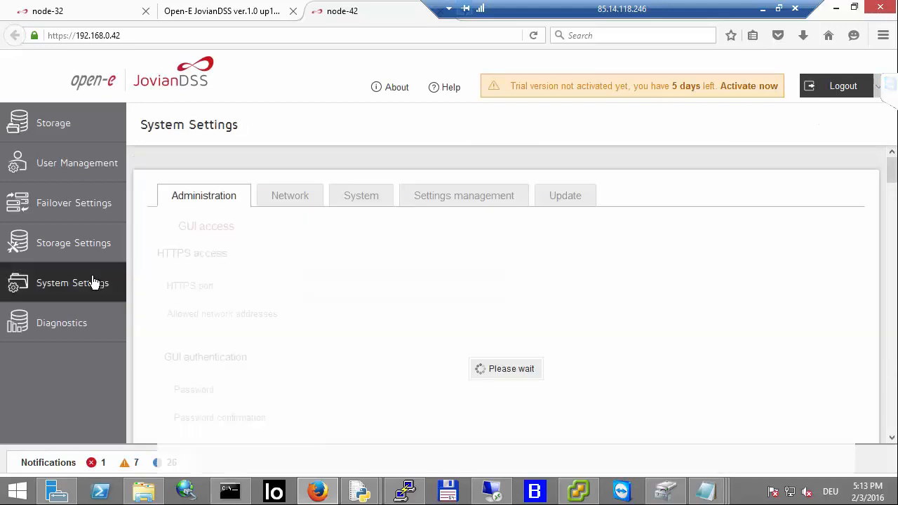
click(278, 199)
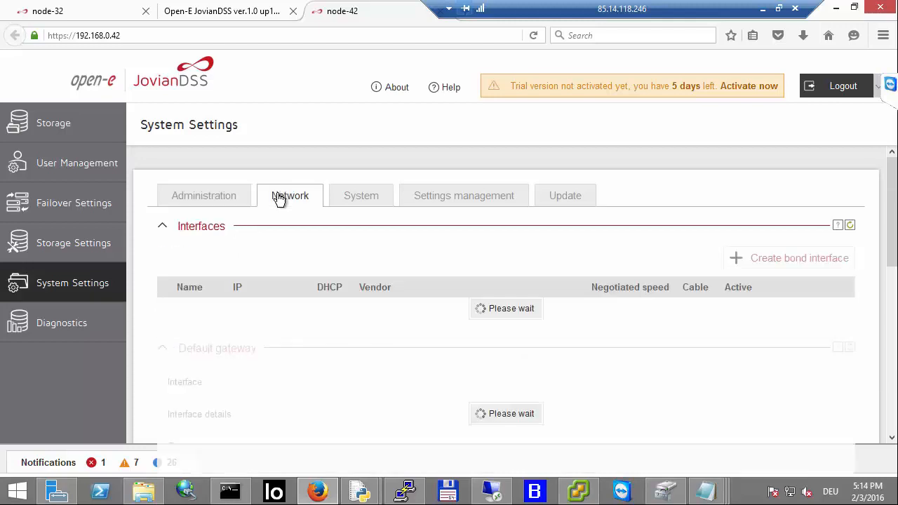
scroll(279, 199, down, 6)
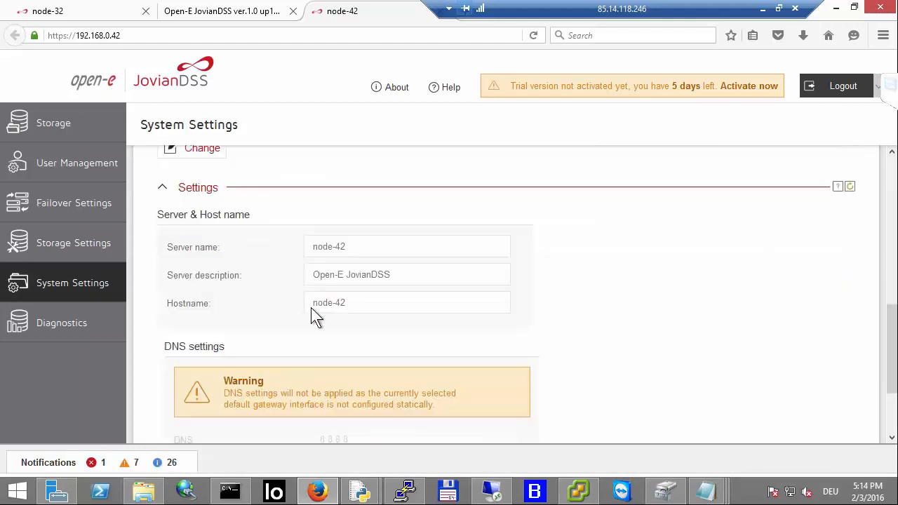
scroll(312, 307, down, 3)
scroll(312, 304, up, 4)
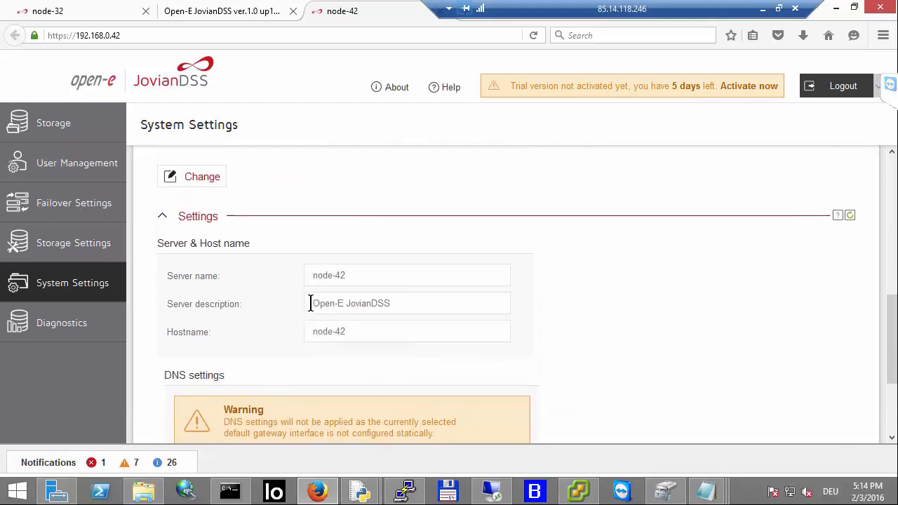
scroll(335, 295, down, 1)
scroll(334, 295, up, 6)
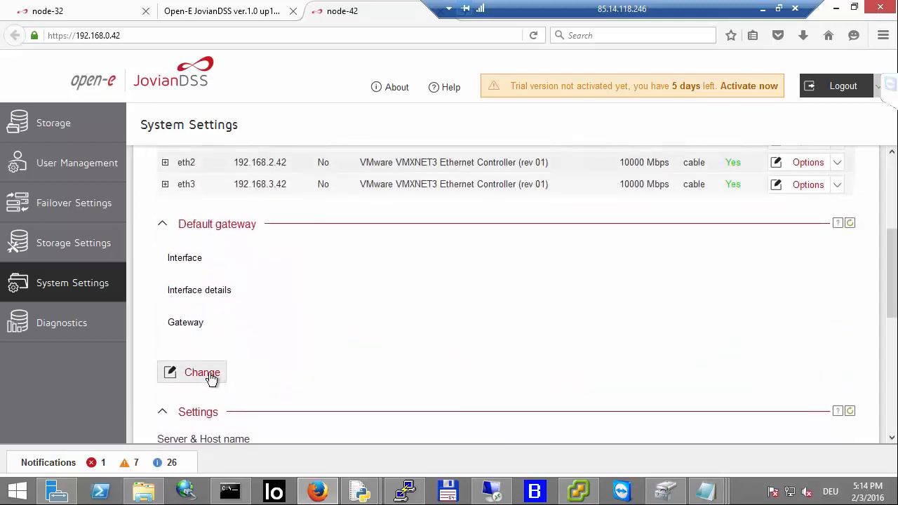
click(202, 372)
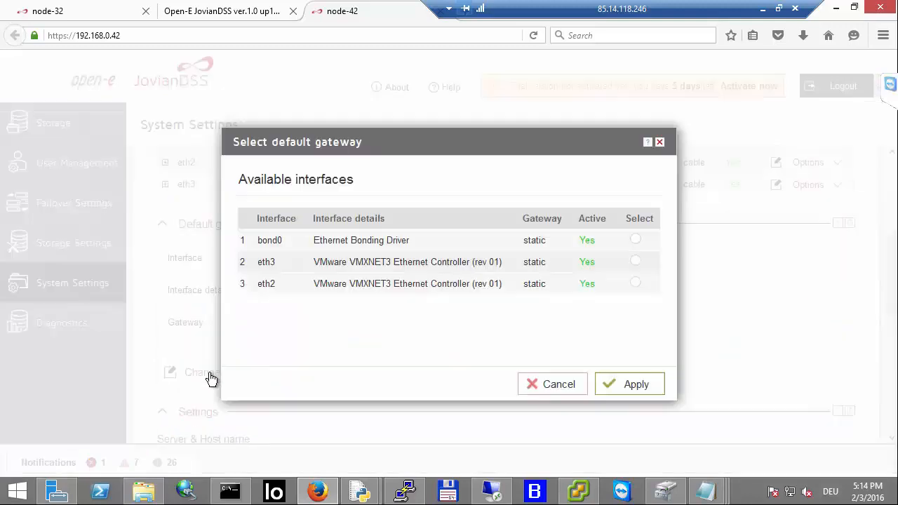
click(635, 239)
click(627, 389)
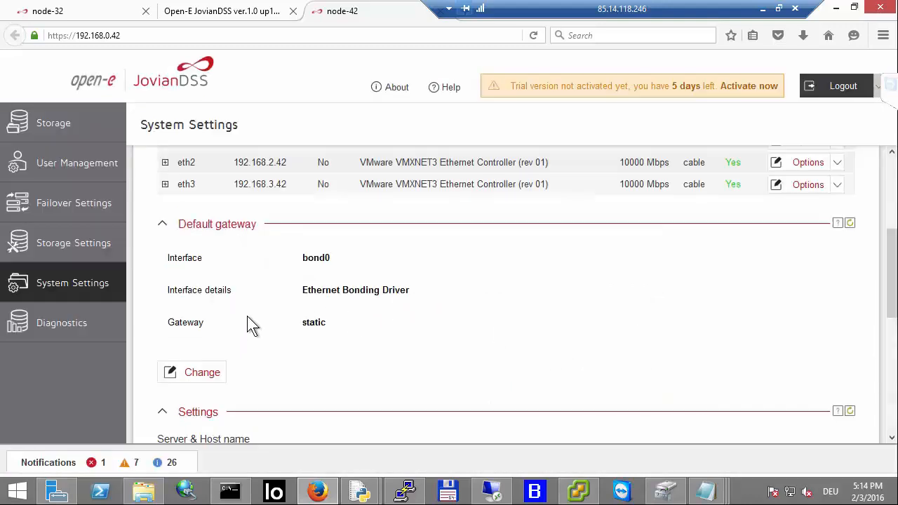
scroll(252, 324, down, 5)
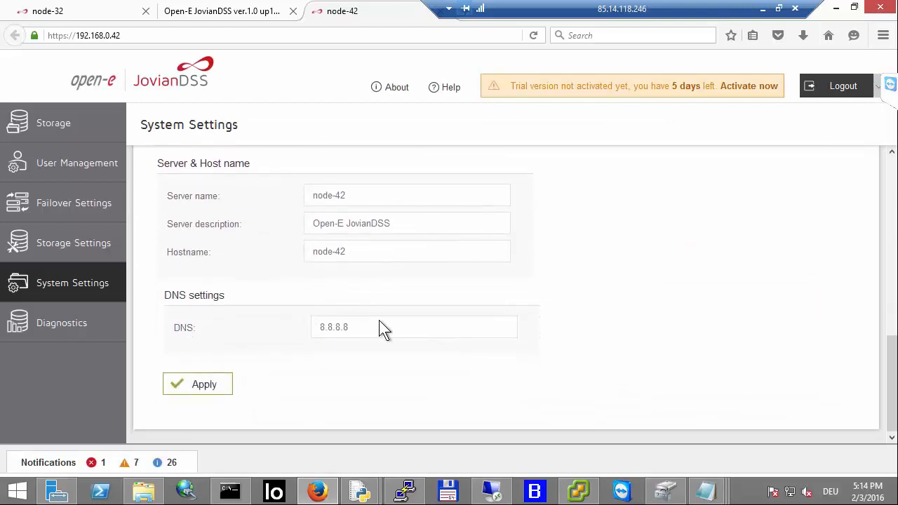
click(202, 384)
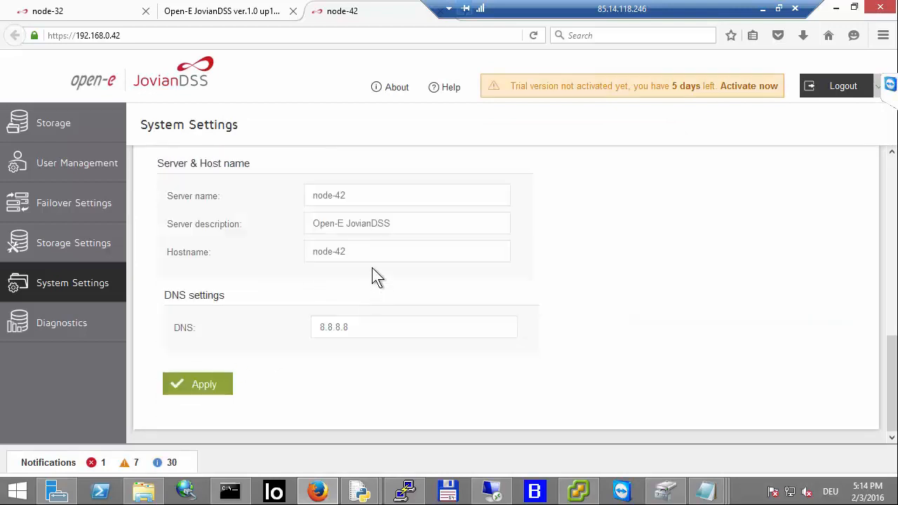
Step: Switch the time and date setting to continuous NTP synchronization and apply it
scroll(393, 270, up, 2)
scroll(405, 268, up, 6)
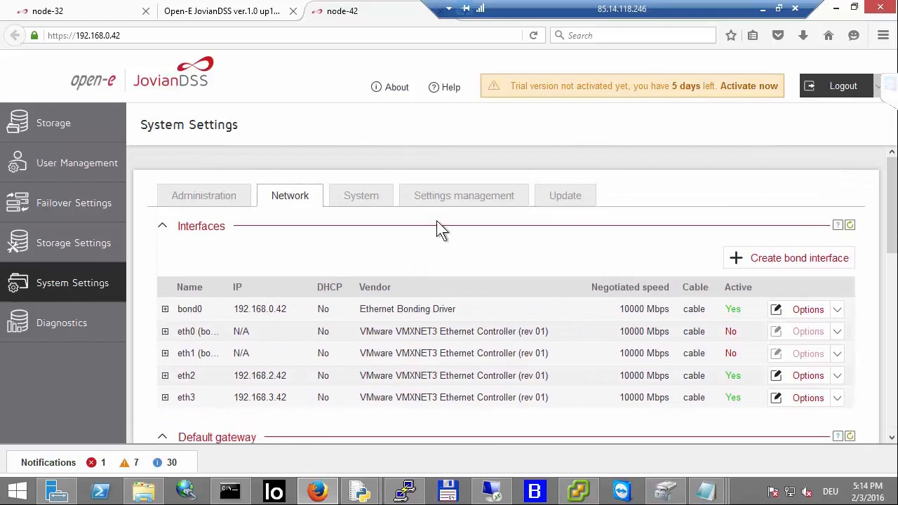
click(372, 201)
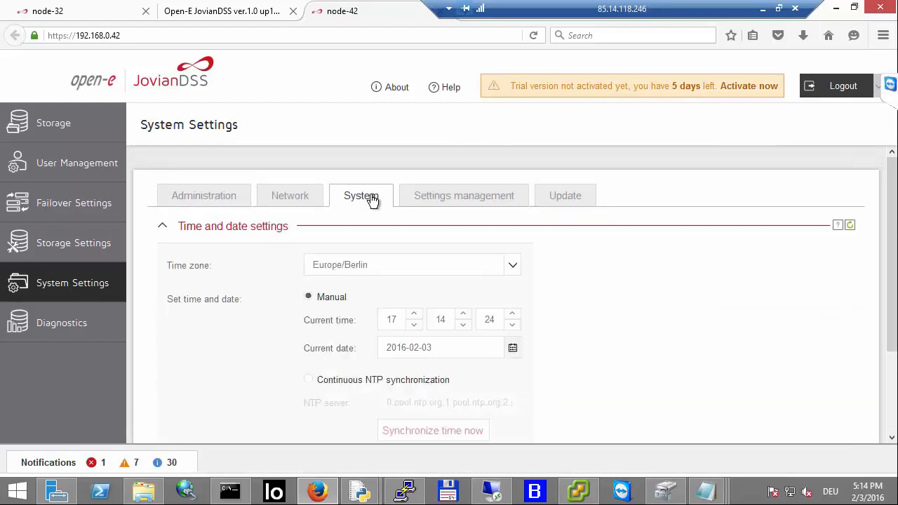
scroll(373, 201, down, 2)
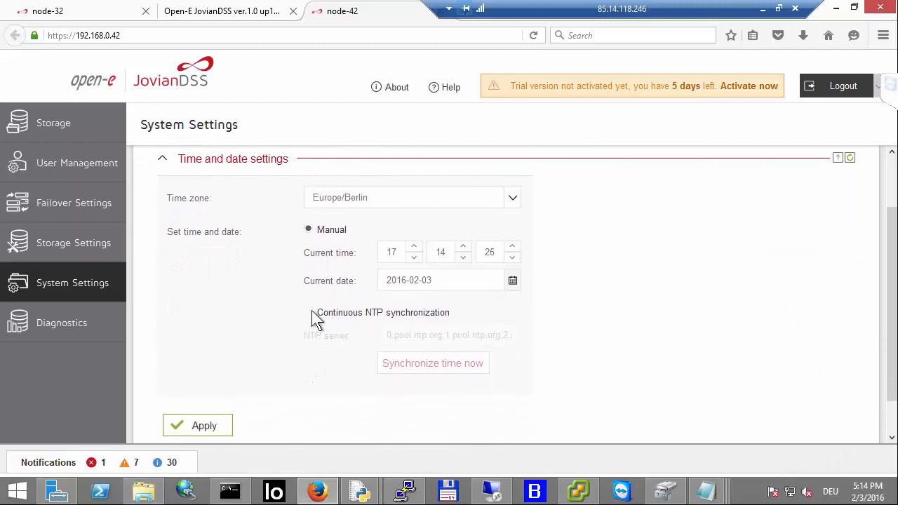
click(311, 312)
click(206, 425)
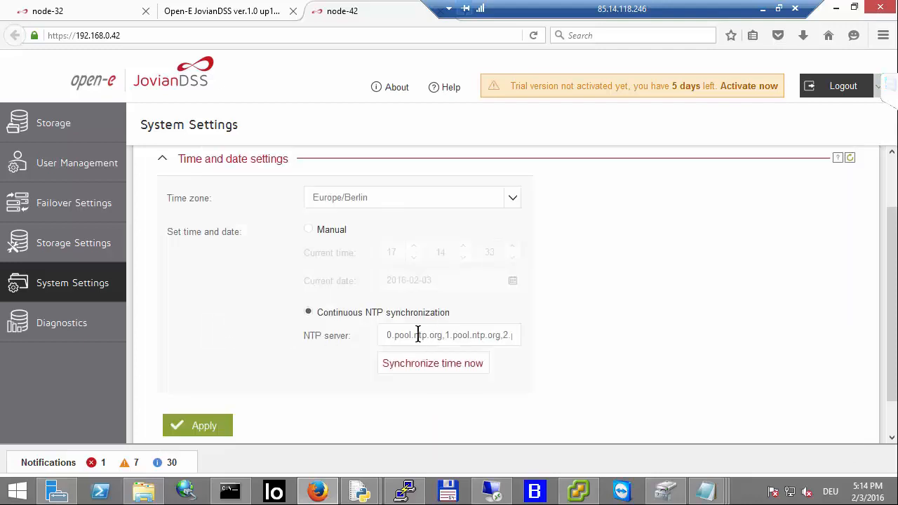
Step: Try to activate the software online from the About dialog, then close both dialogs
click(741, 88)
scroll(211, 407, down, 1)
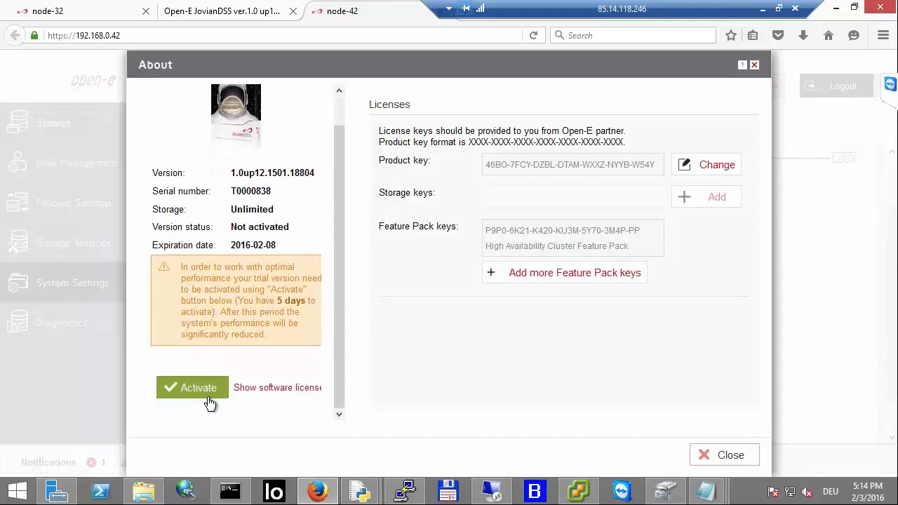
click(197, 392)
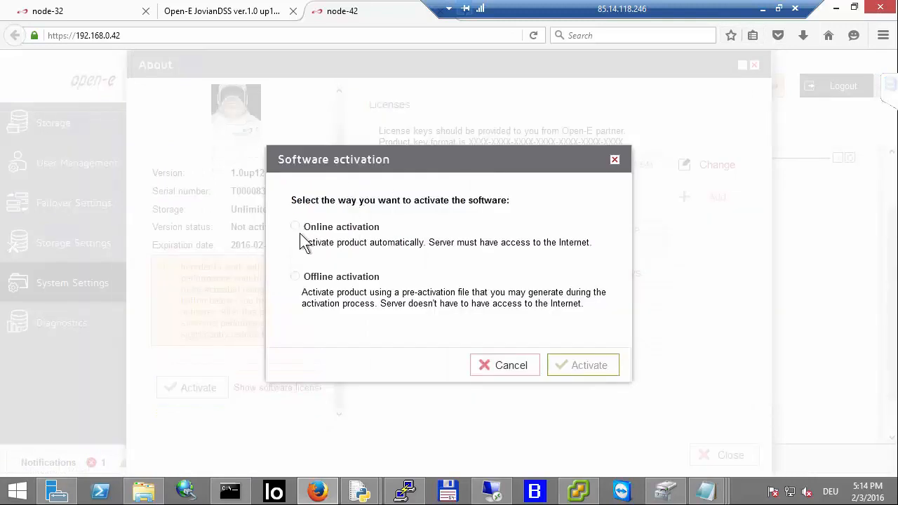
click(295, 228)
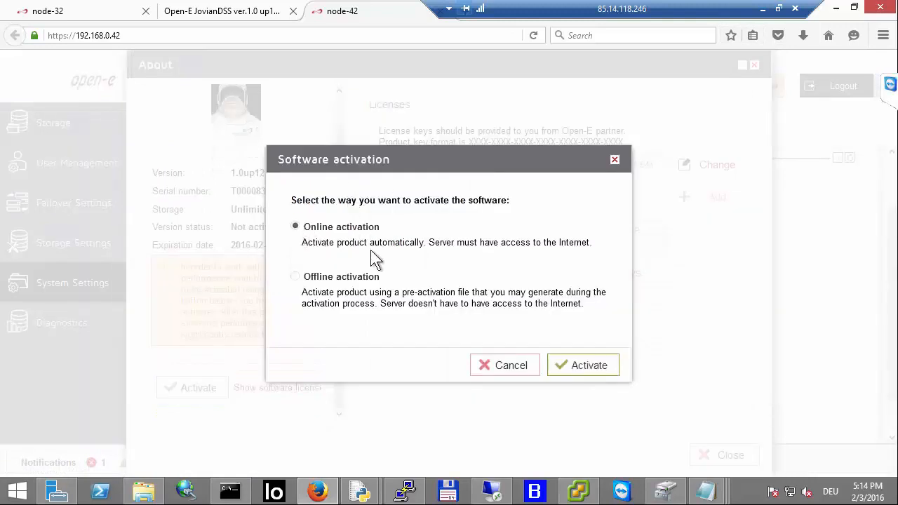
click(572, 367)
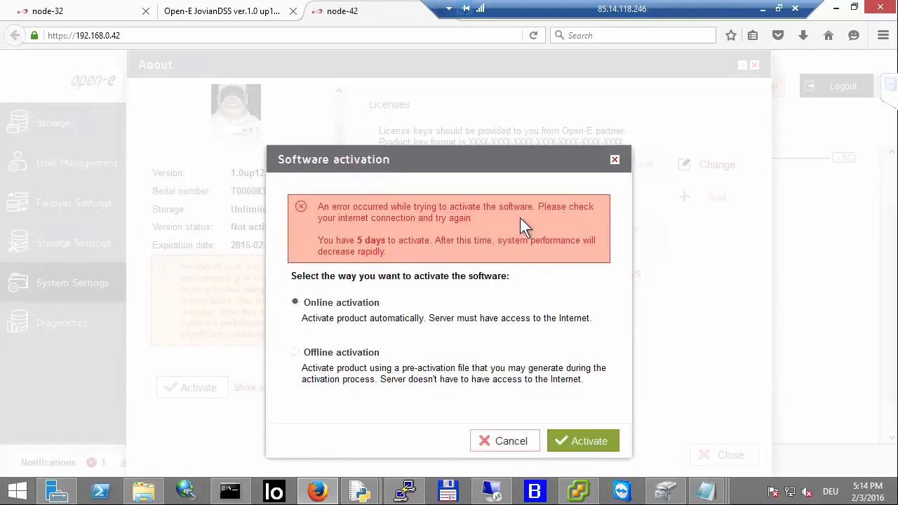
click(615, 163)
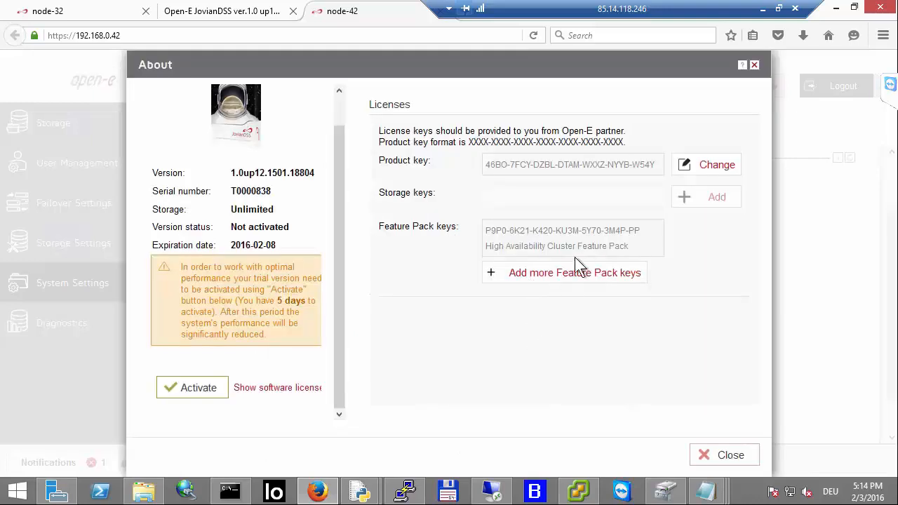
click(755, 66)
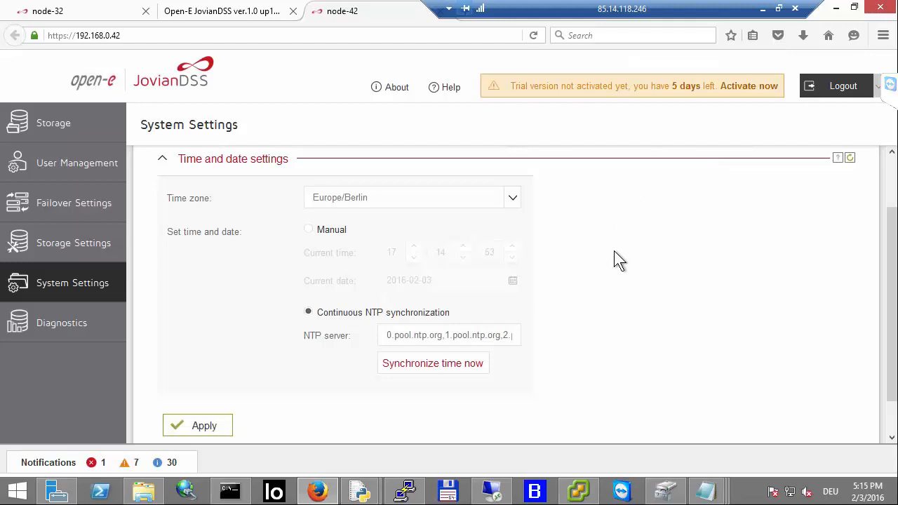
Step: Review the unassigned disks listed on the Storage page
scroll(613, 259, up, 2)
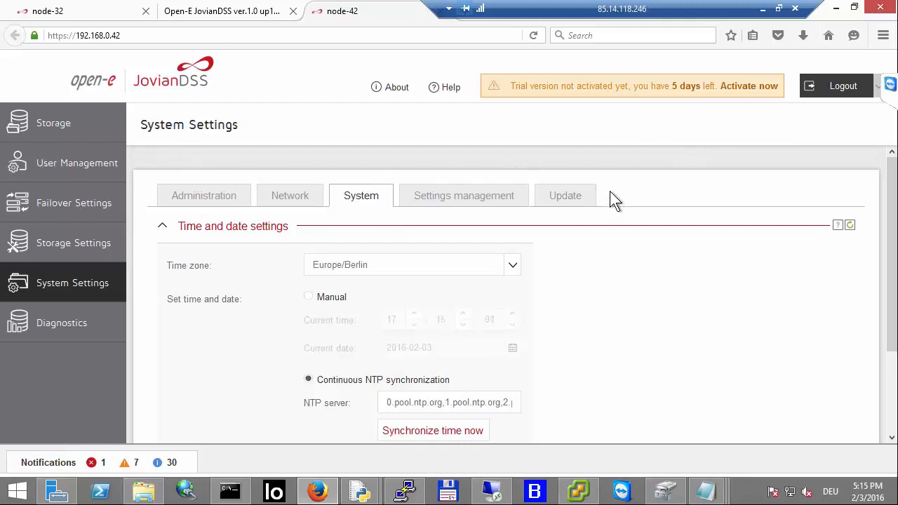
scroll(537, 212, down, 3)
scroll(539, 213, up, 3)
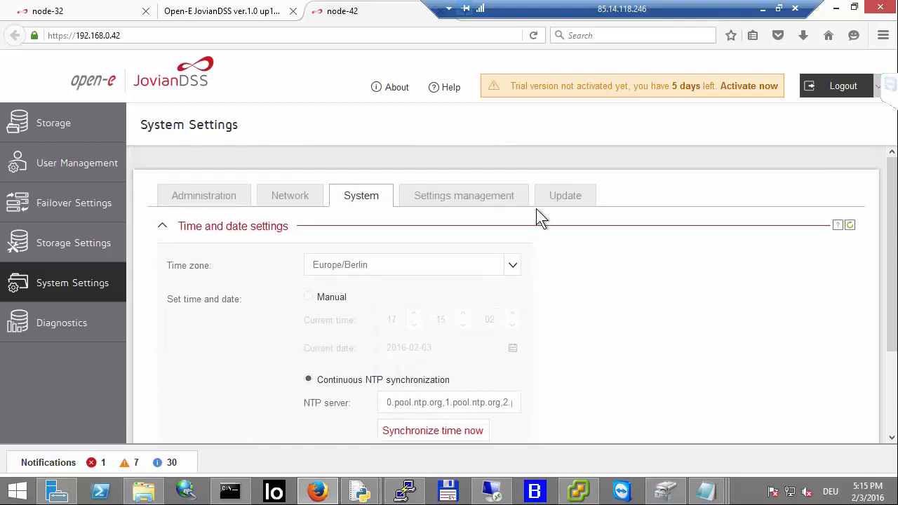
click(49, 126)
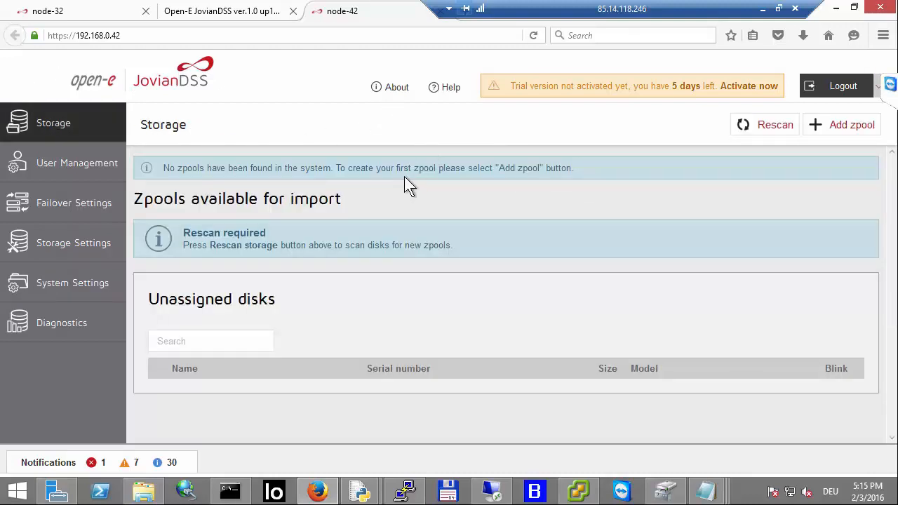
scroll(428, 245, down, 3)
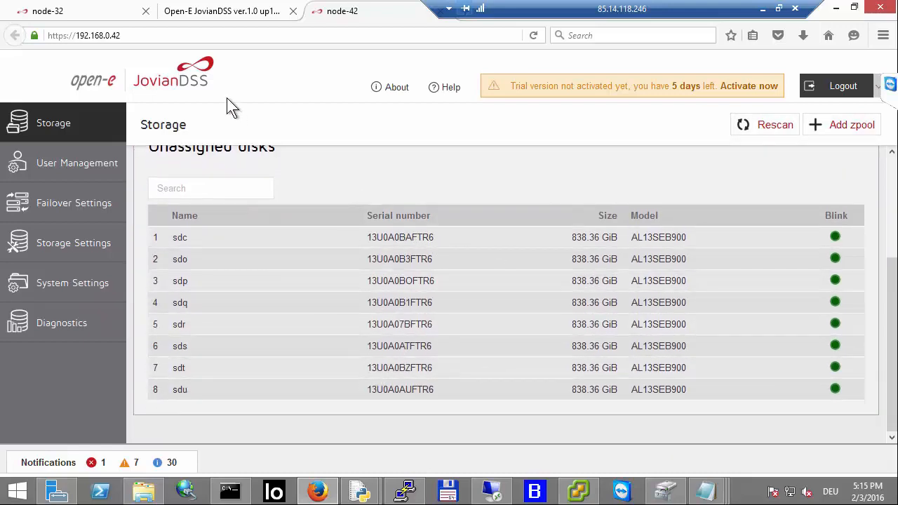
scroll(347, 152, up, 3)
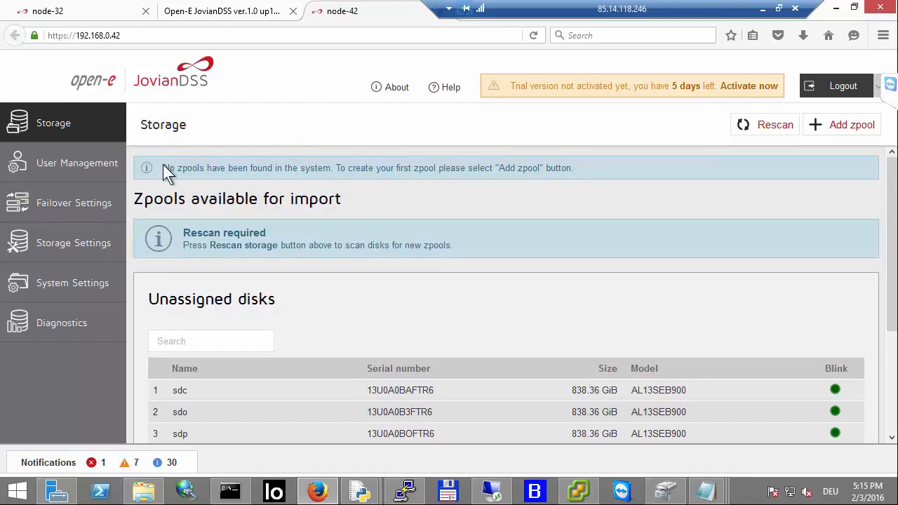
Step: Return to the network interfaces list in System Settings
click(85, 281)
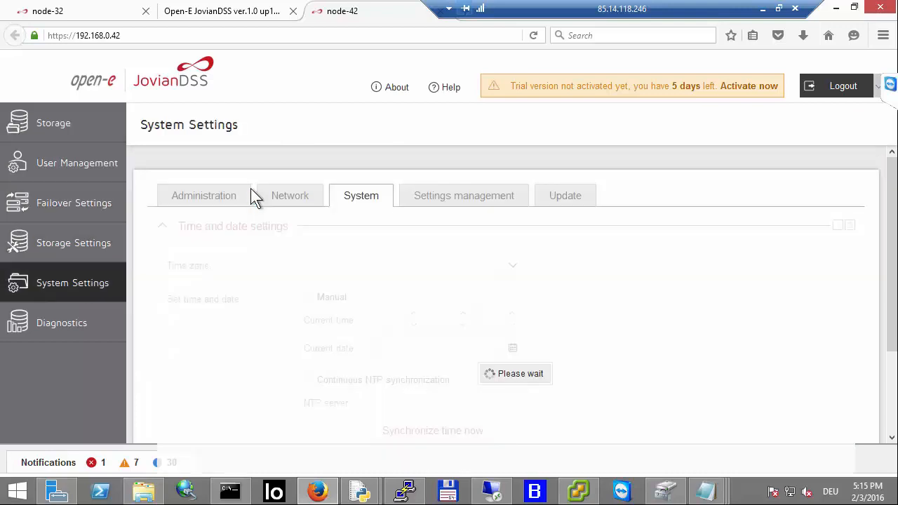
click(307, 202)
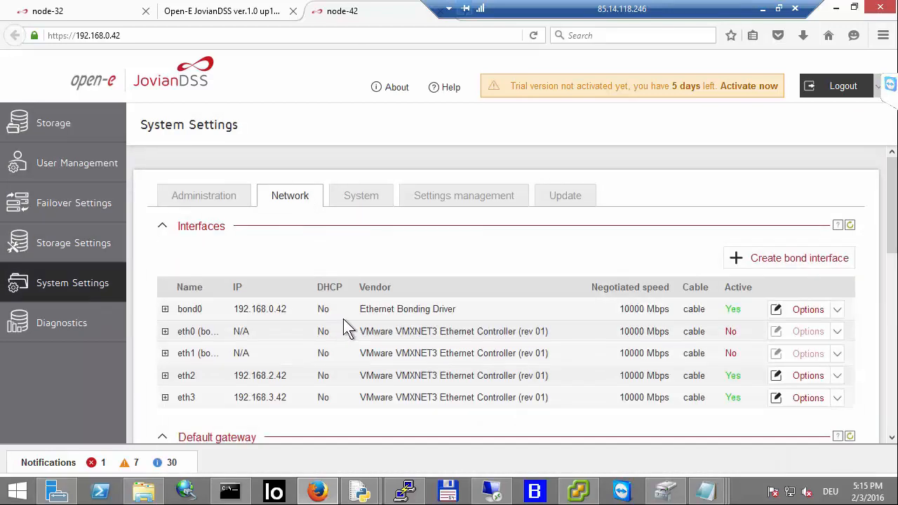
scroll(343, 319, down, 1)
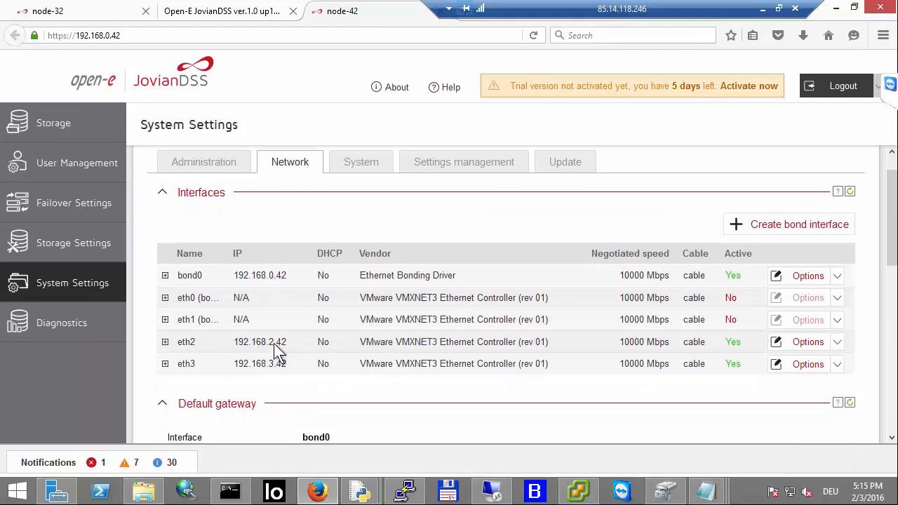
Step: Open eth2's interface edit dialog to check its MAC address, then cancel
click(829, 347)
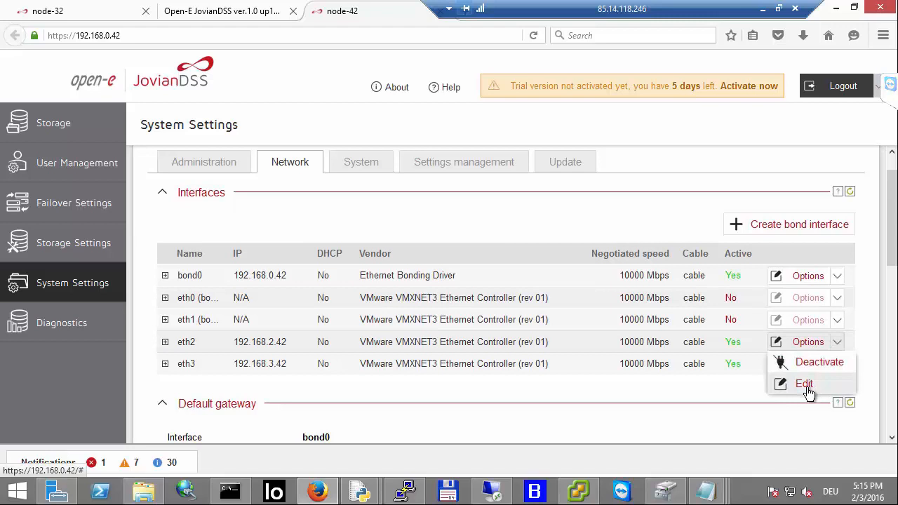
click(805, 386)
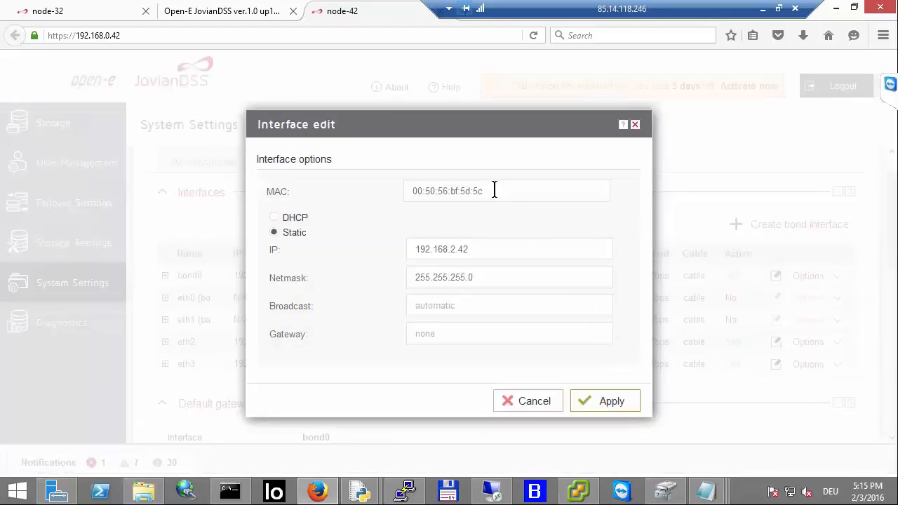
drag(491, 191, 467, 191)
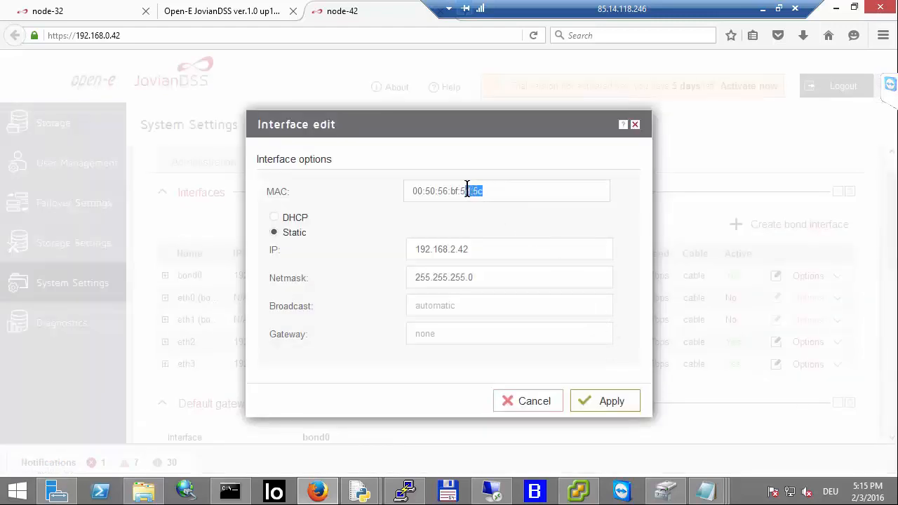
click(539, 401)
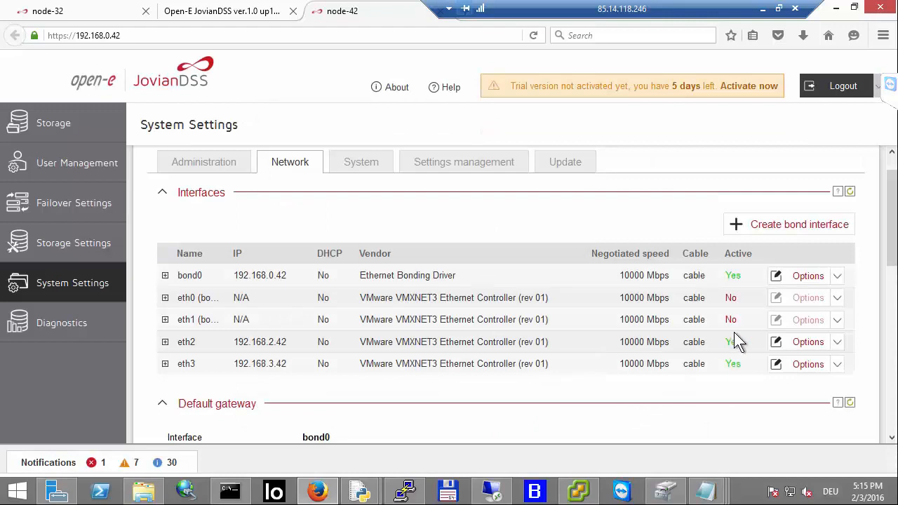
Step: Open eth3's interface edit dialog to check its MAC address, then close it
click(813, 366)
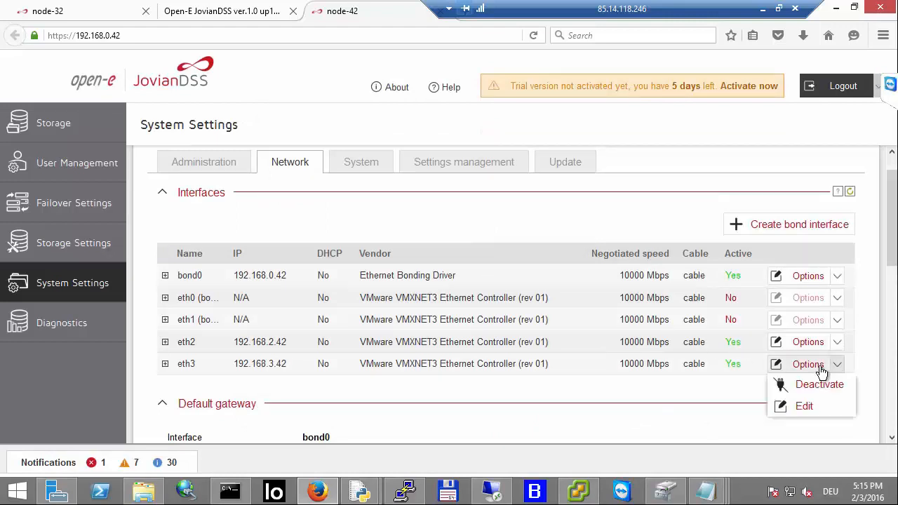
click(803, 407)
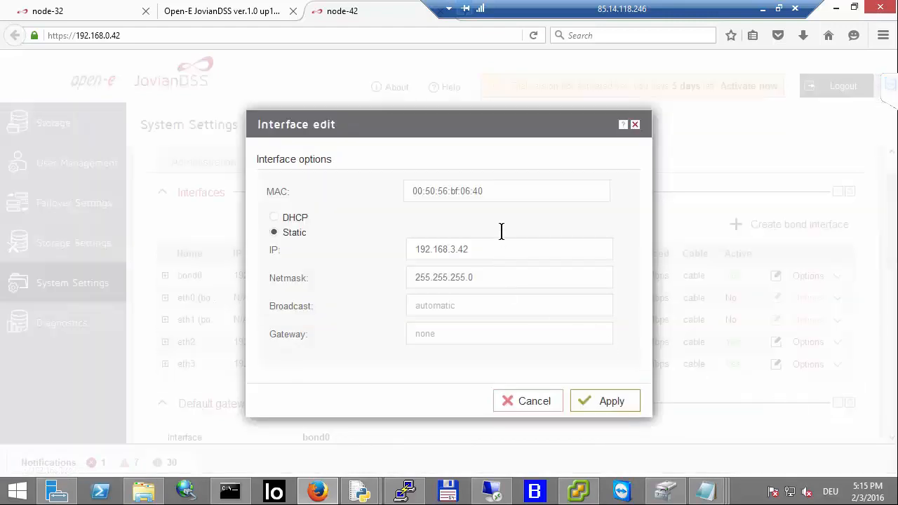
drag(500, 191, 472, 191)
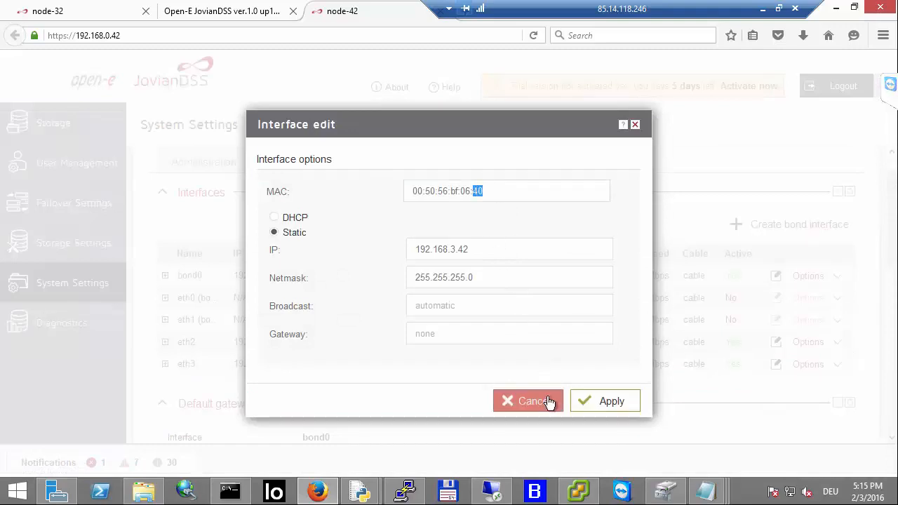
click(635, 127)
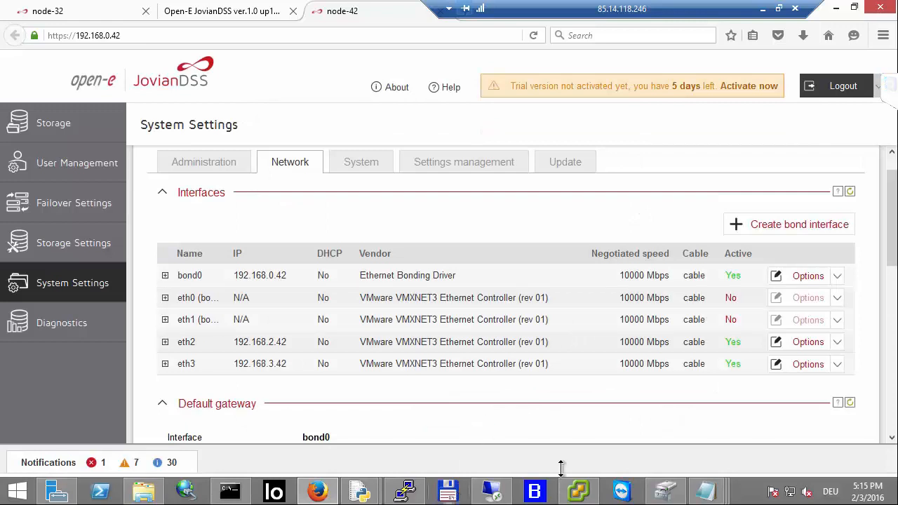
Step: Switch to vSphere Client, edit JovianDSS-40's settings and connect network adapter 2 to VM Network 20-40
click(577, 489)
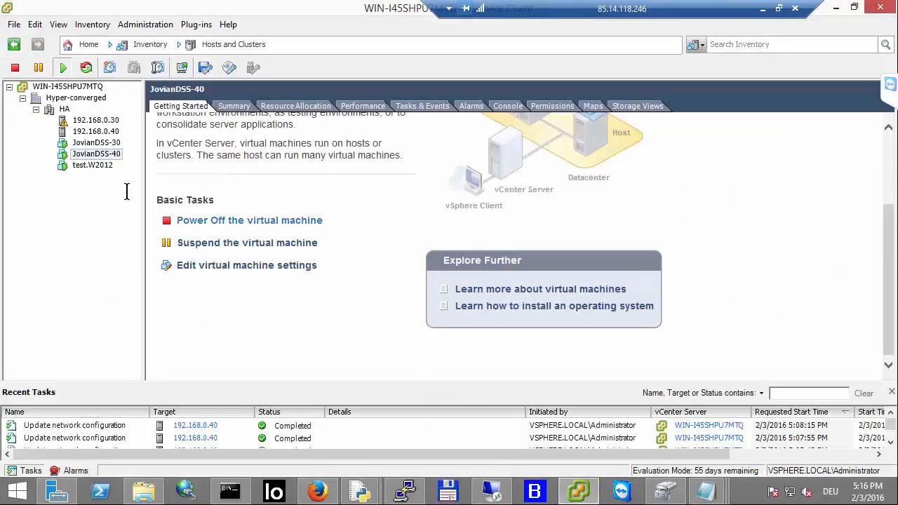
right_click(109, 152)
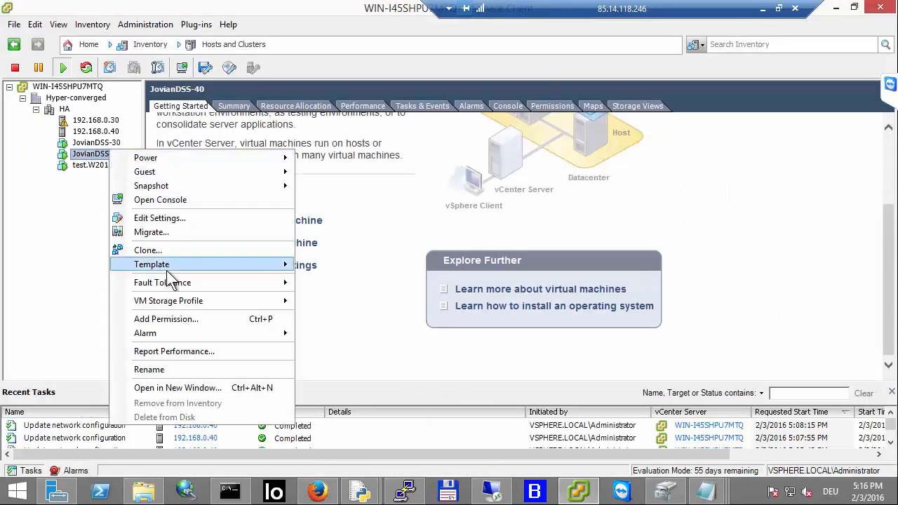
click(165, 219)
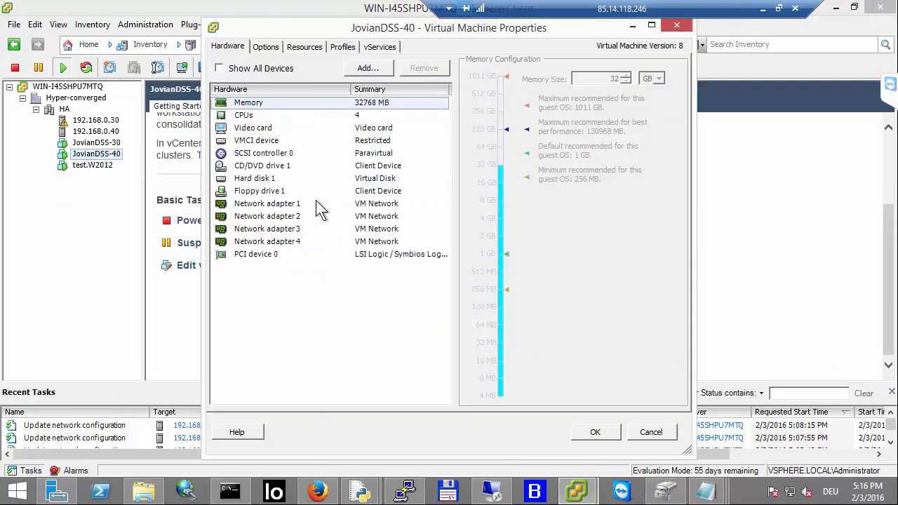
click(313, 205)
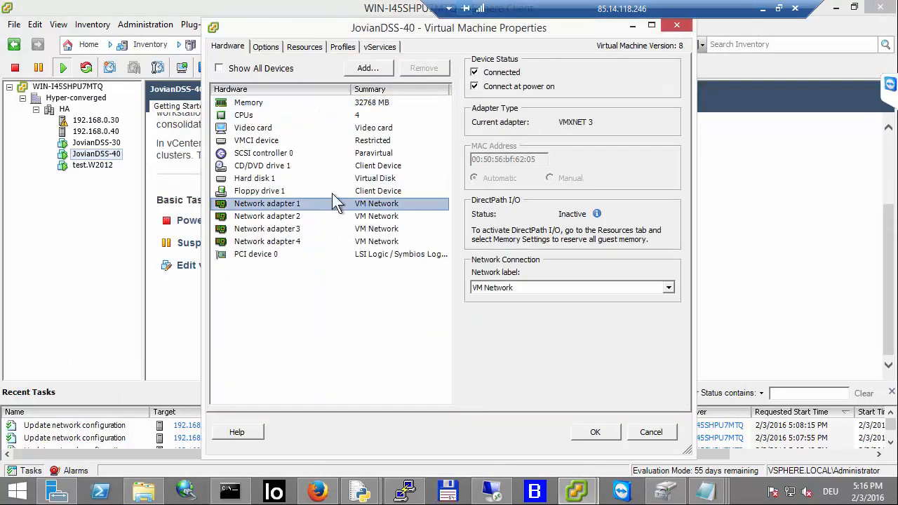
click(369, 217)
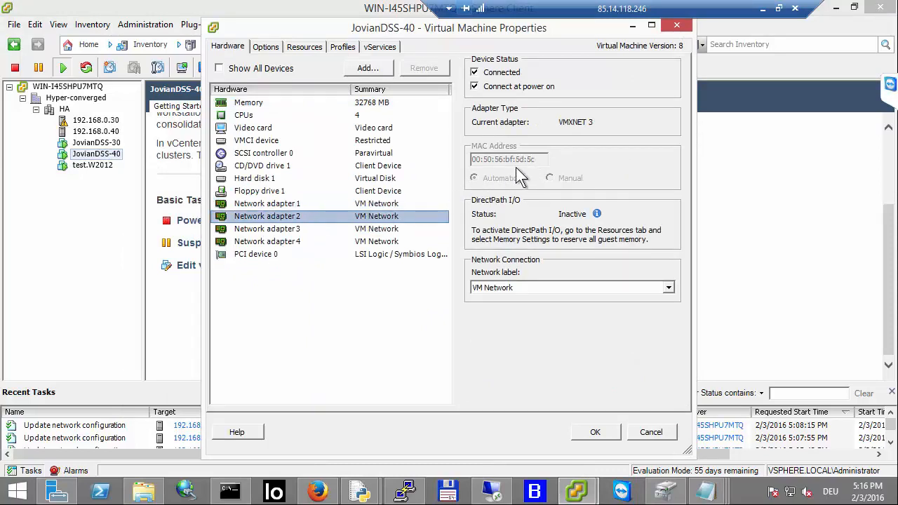
click(552, 287)
click(539, 311)
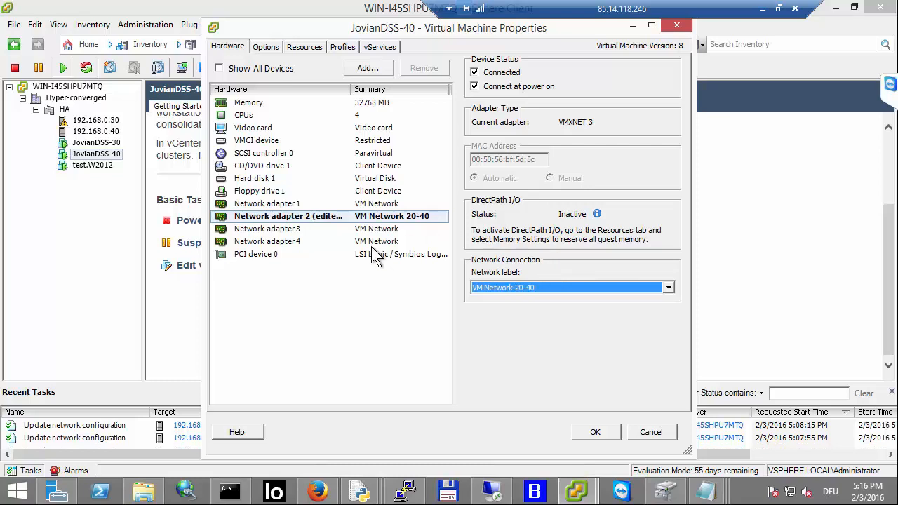
Step: Connect network adapter 3 to VM Network 30-40 and save the virtual machine settings
click(369, 230)
click(535, 288)
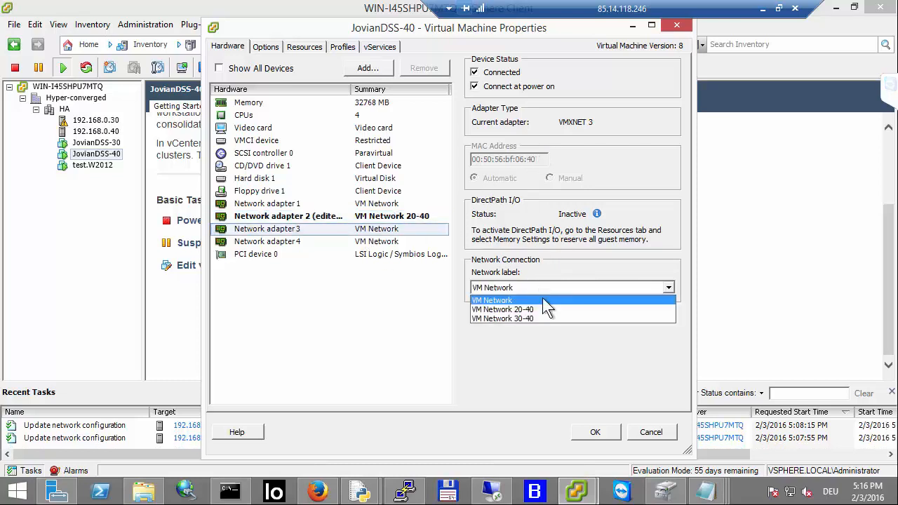
click(534, 319)
click(538, 288)
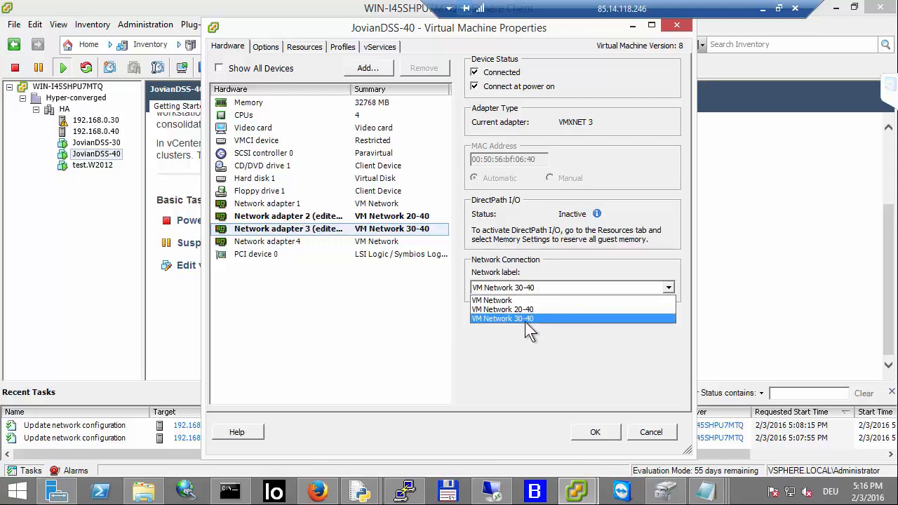
click(525, 320)
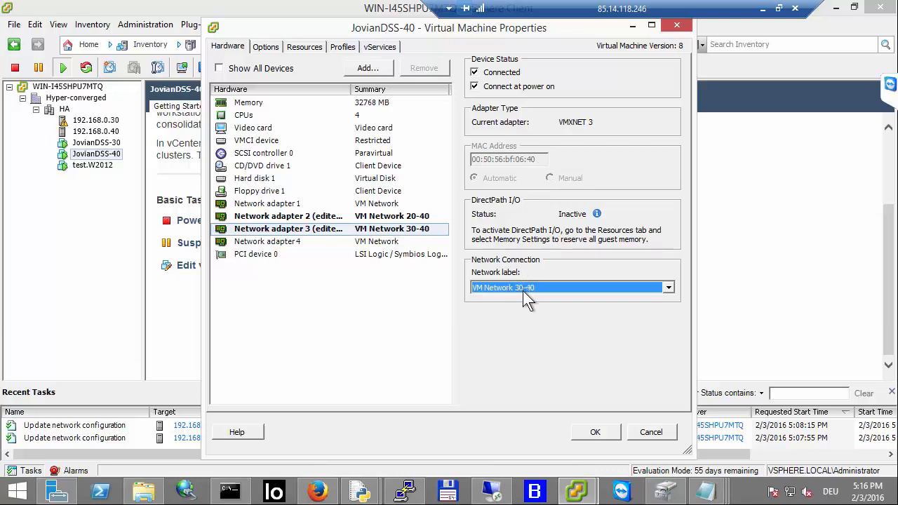
click(329, 216)
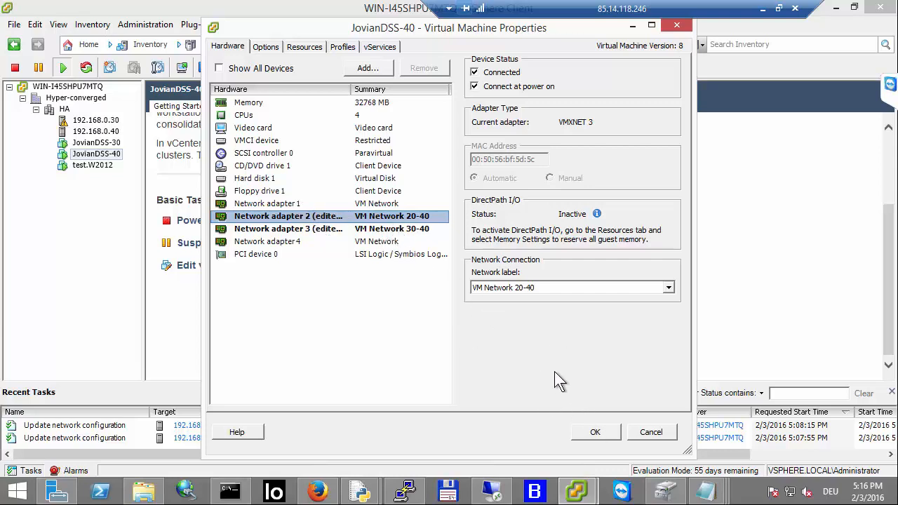
click(592, 430)
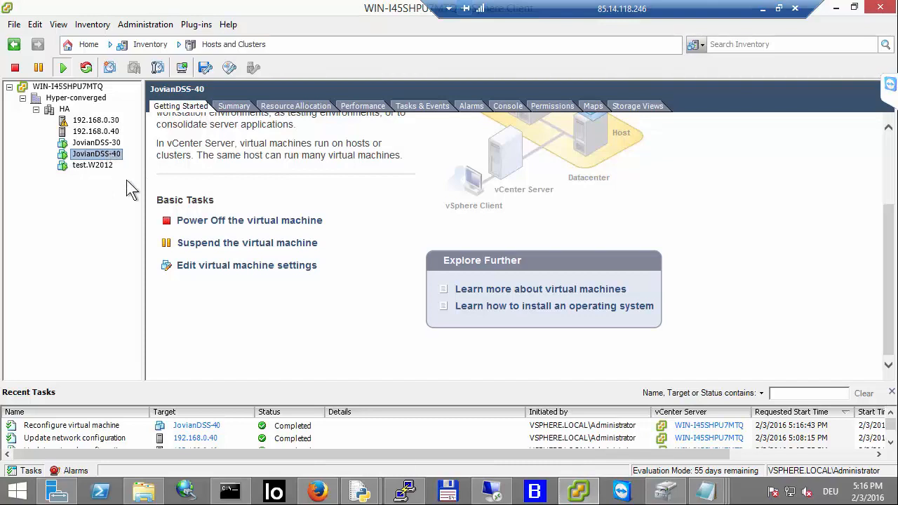
Step: Return to the browser and open node-42's Failover Settings page
click(318, 491)
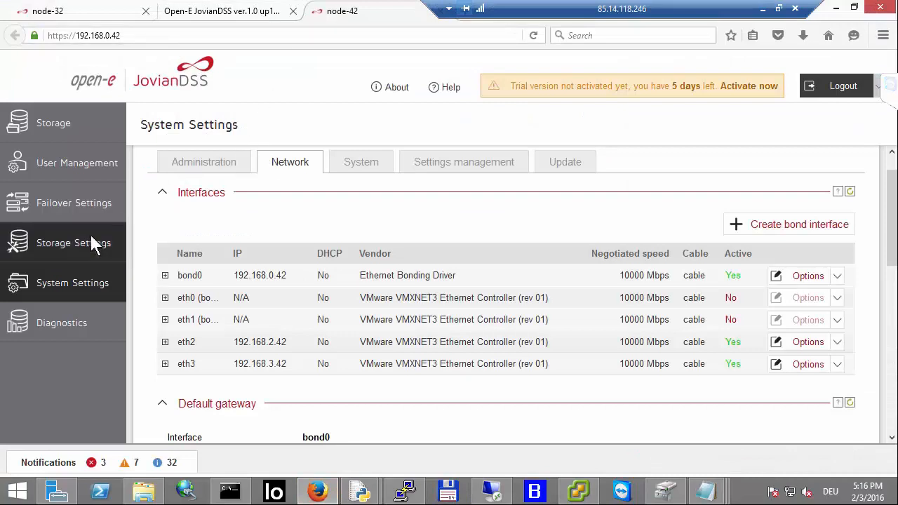
click(80, 204)
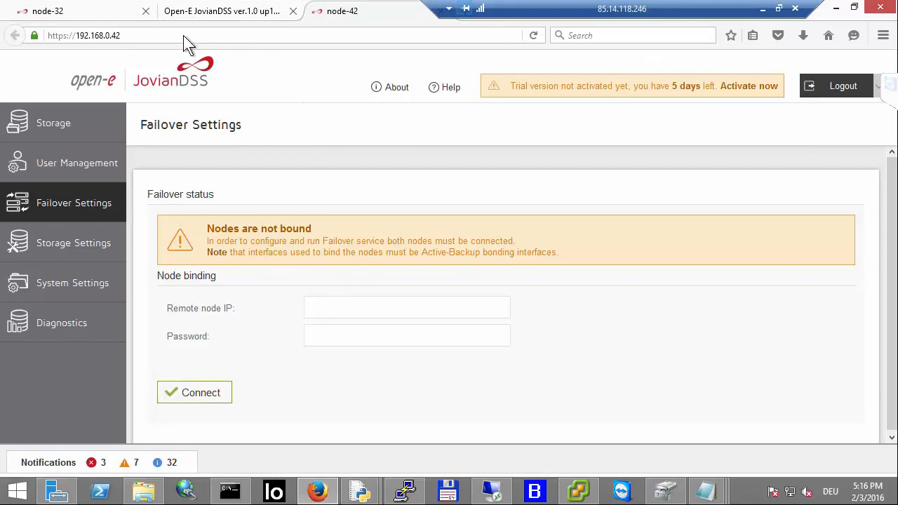
Step: On node-32's Failover Settings, disconnect the nodes, confirming by entering the word disconnect
click(101, 10)
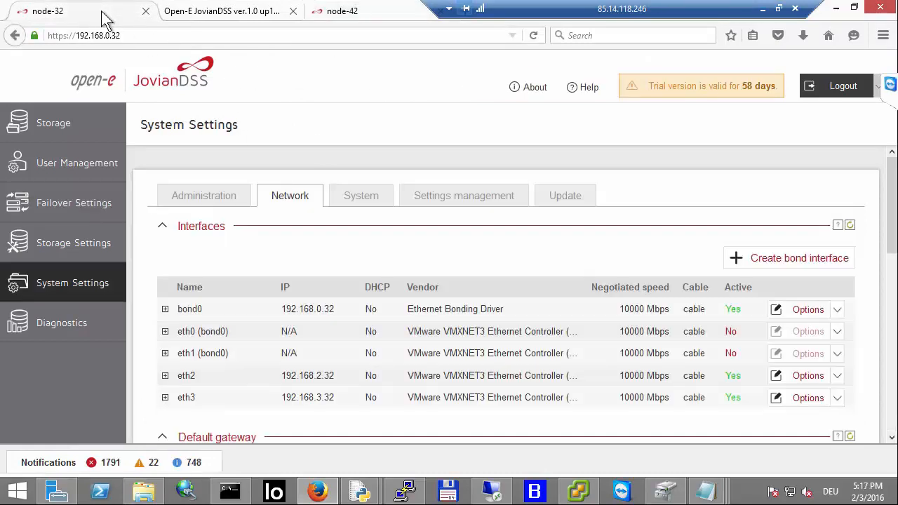
click(77, 209)
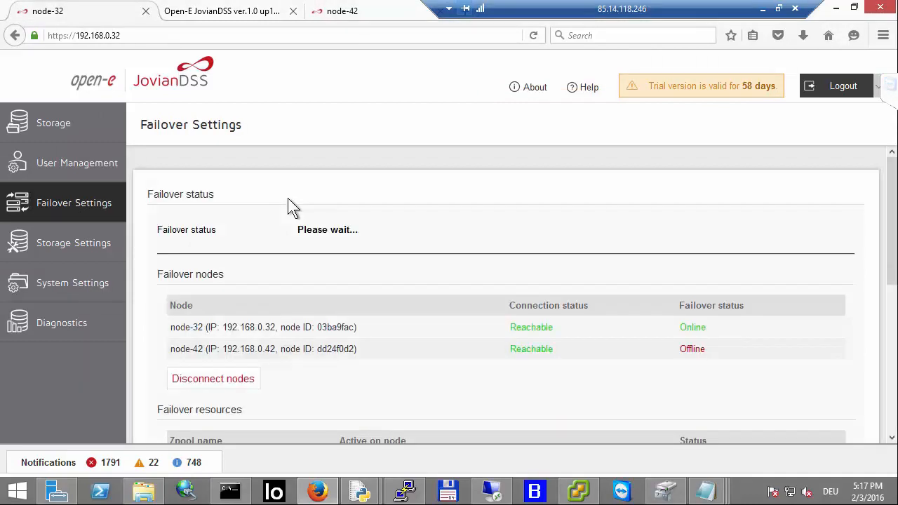
scroll(292, 212, down, 2)
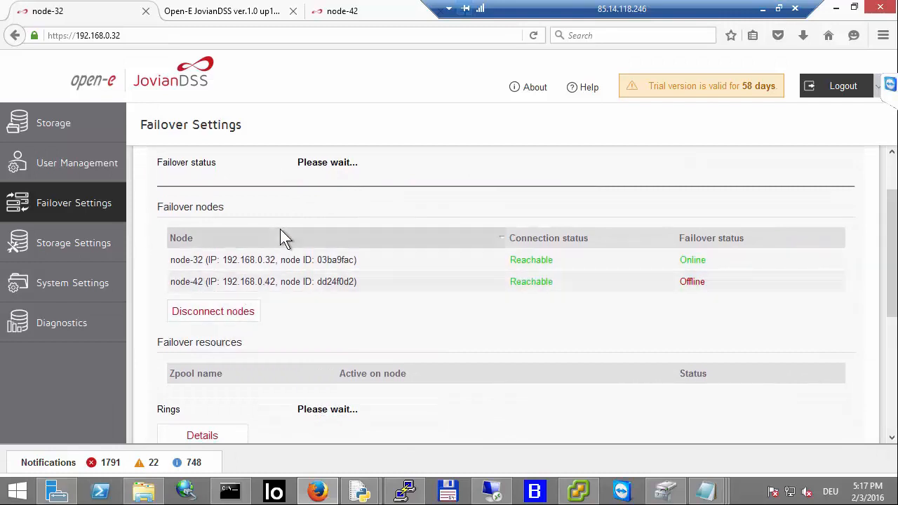
scroll(280, 229, down, 2)
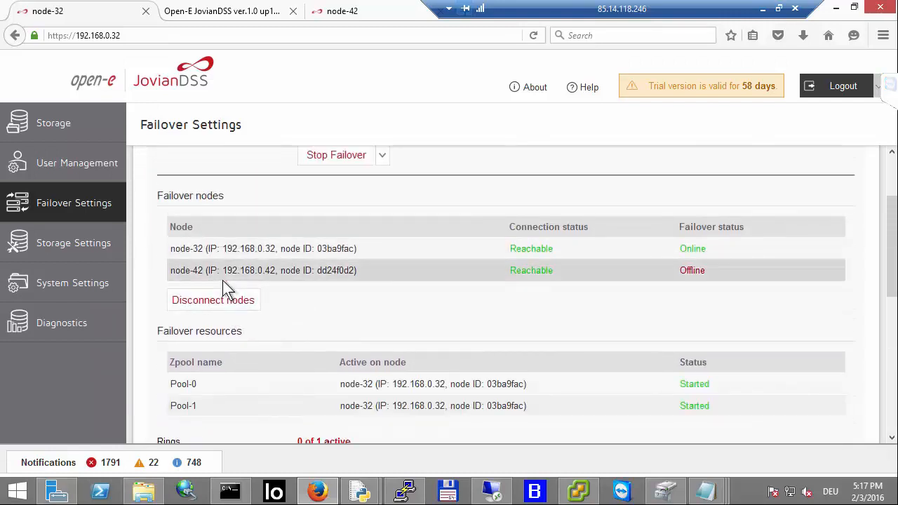
click(223, 301)
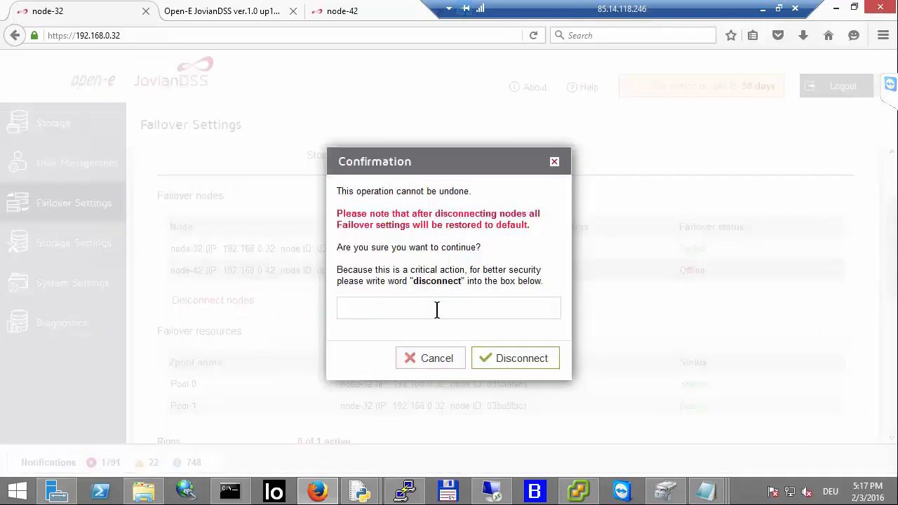
text(disconnect)
key(Return)
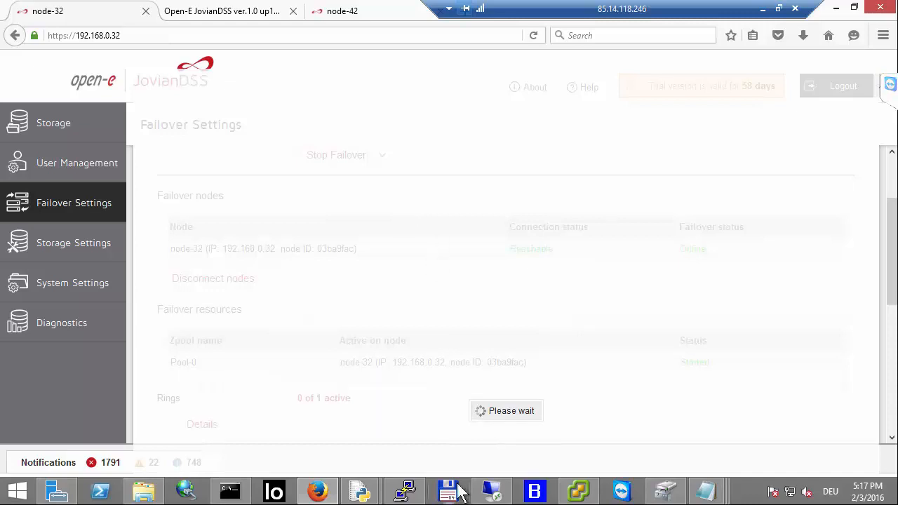
Step: Check the running Iometer test on the client machine, then return to node-32's failover page
click(493, 492)
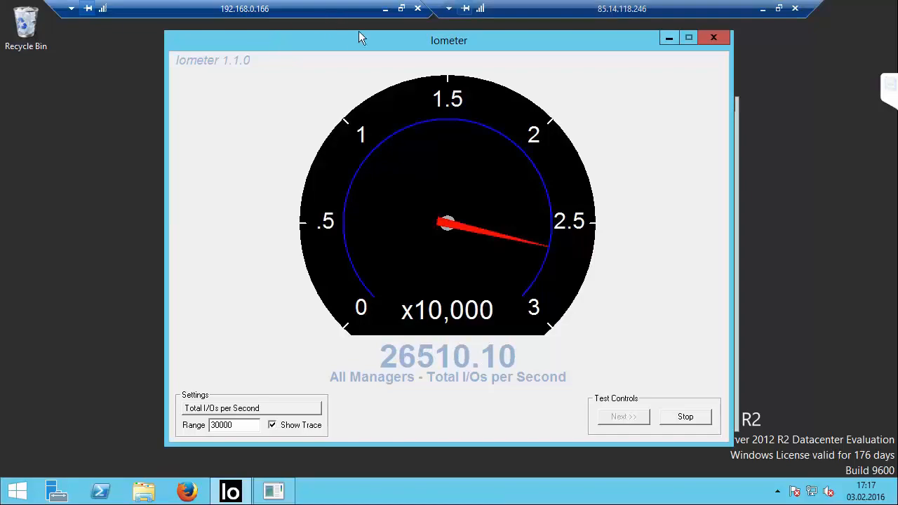
click(385, 9)
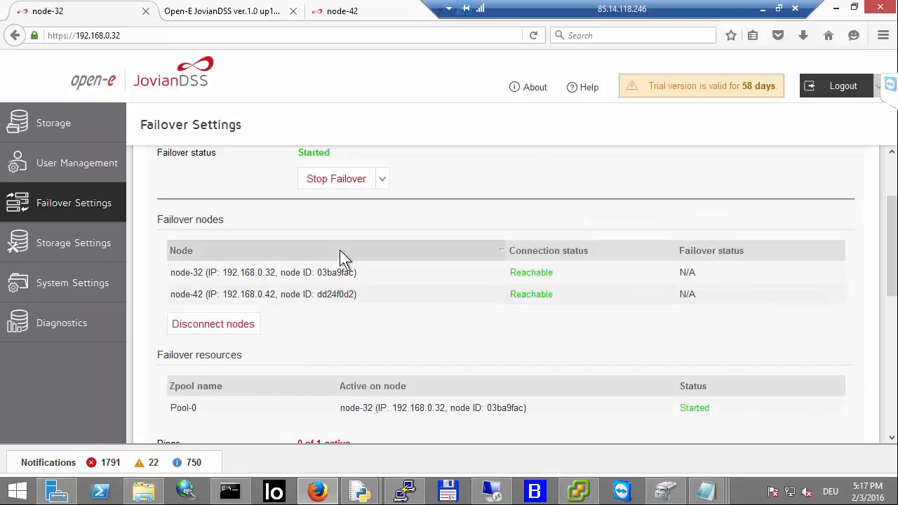
scroll(343, 275, down, 1)
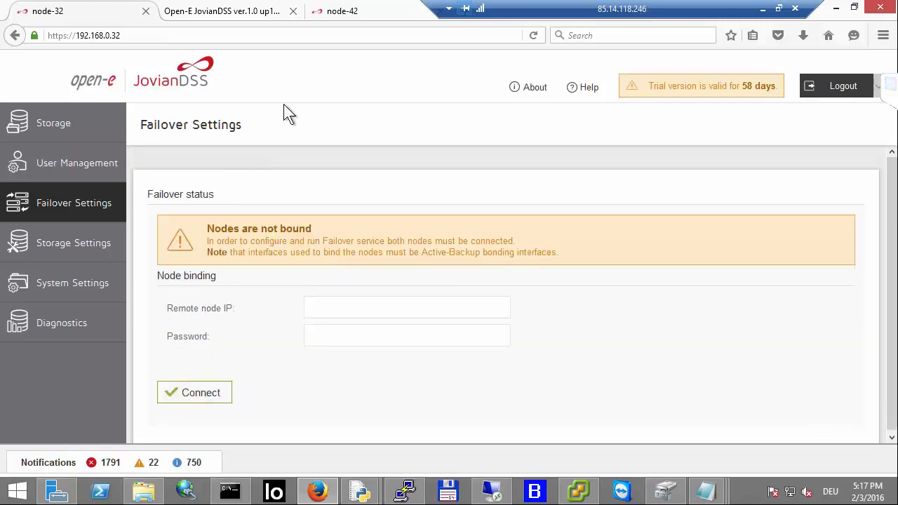
Step: Bind node-32 to remote node 192.168.0.42, entering the remote node's password, and connect
click(356, 305)
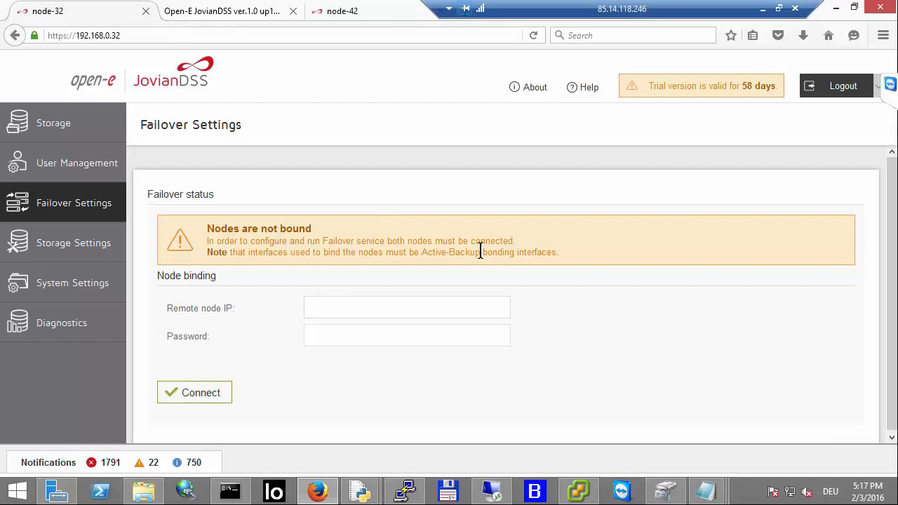
text(1)
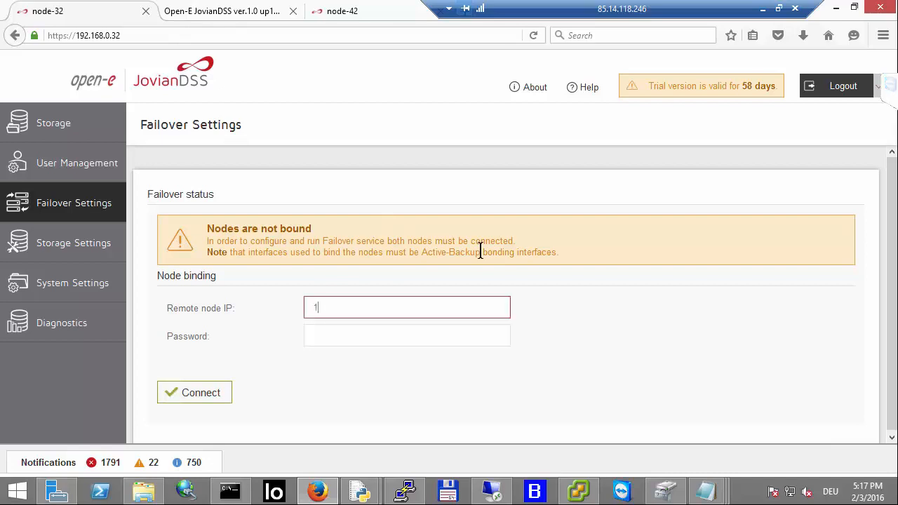
text(92.168.0.42)
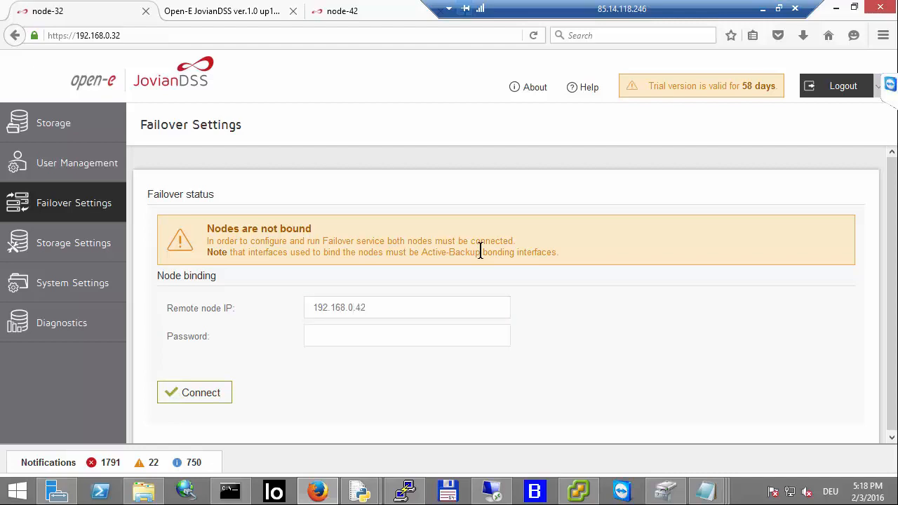
text(admin)
click(203, 393)
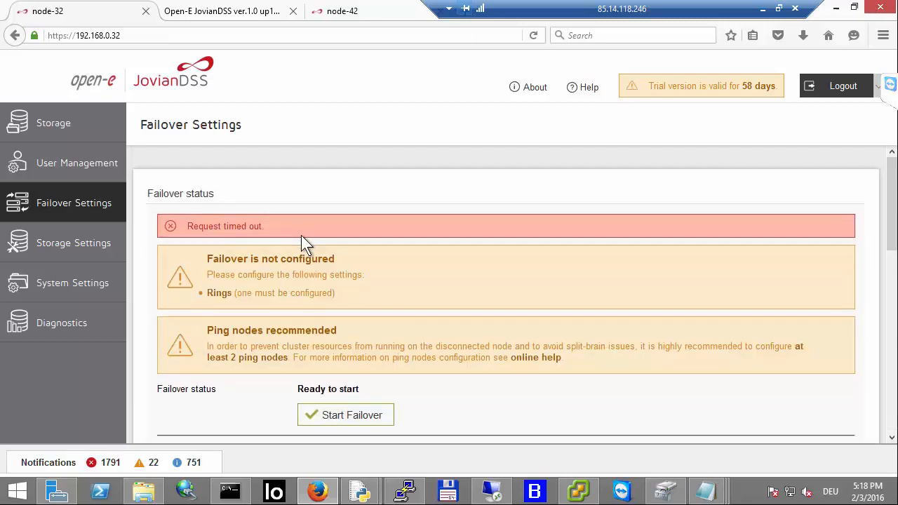
Step: Review the failover status and node list on the Failover Settings page
scroll(301, 235, down, 3)
scroll(301, 236, down, 2)
scroll(299, 237, up, 4)
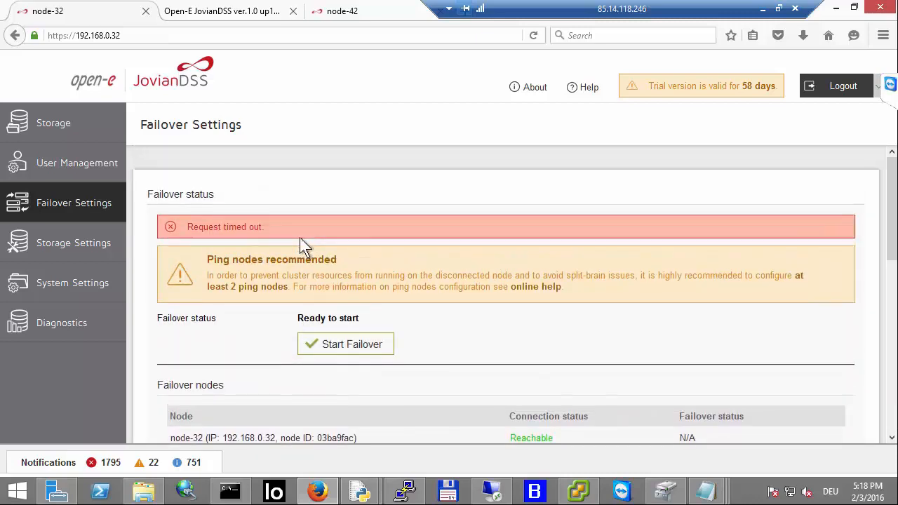
Step: On node-32's Failover Settings, add ping node 192.168.0.20
scroll(592, 225, down, 2)
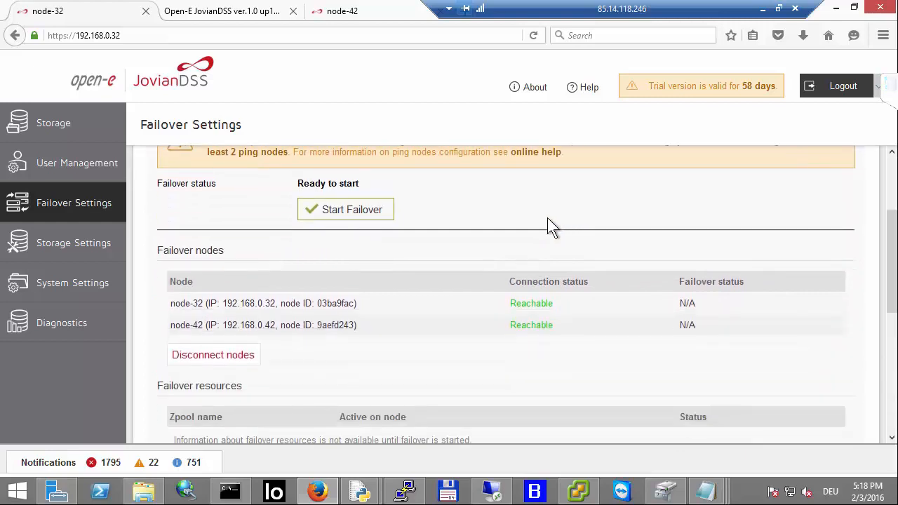
scroll(473, 245, down, 3)
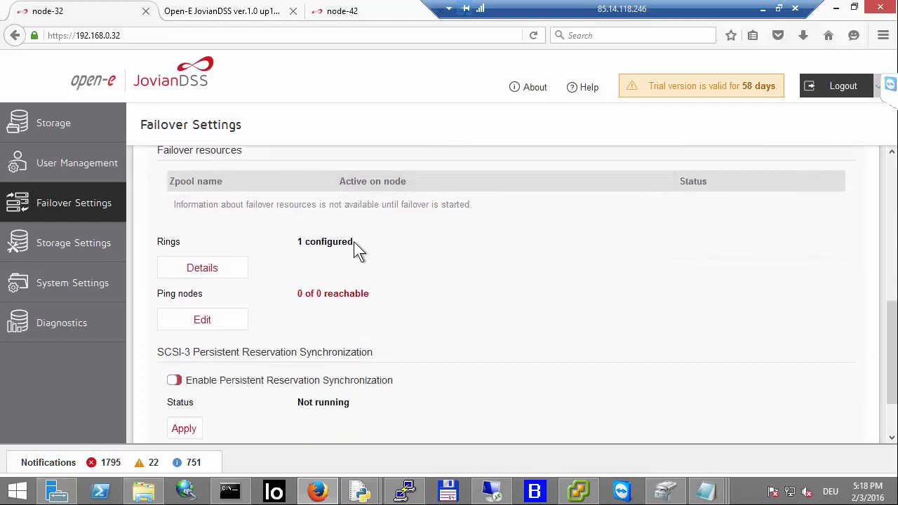
click(224, 326)
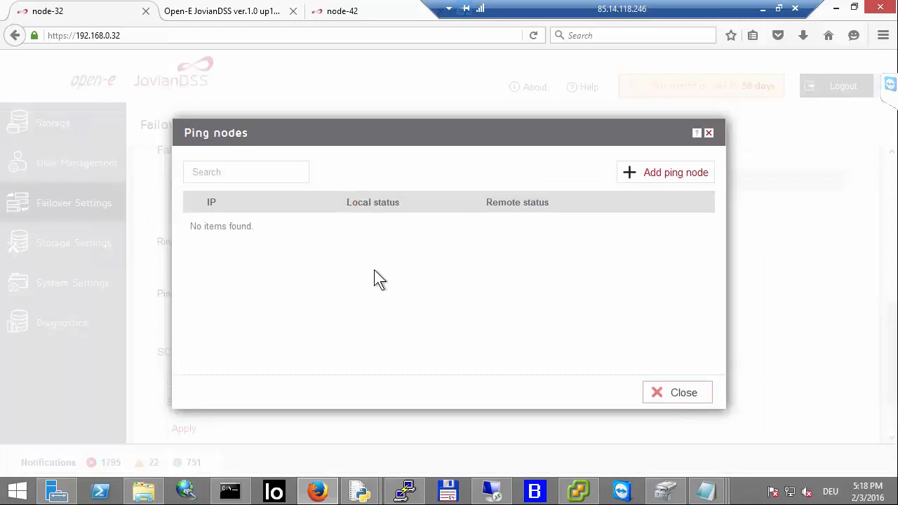
click(661, 180)
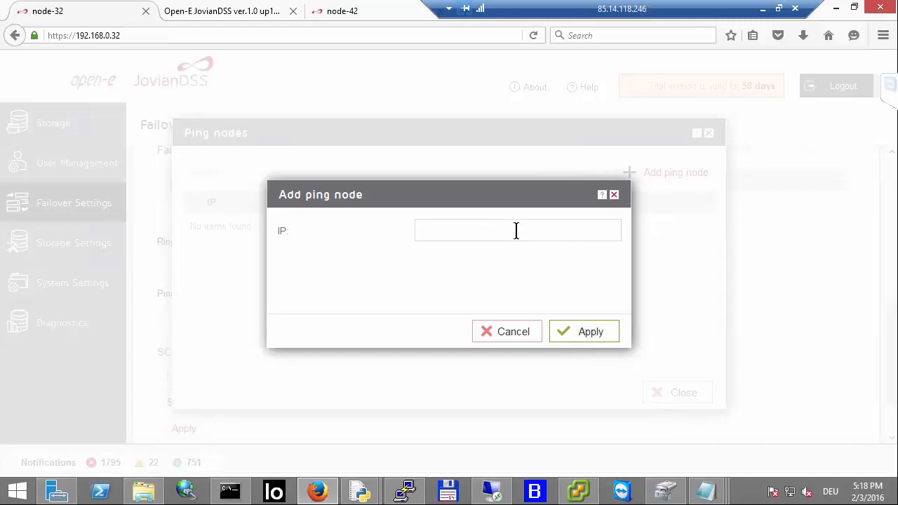
text(192.)
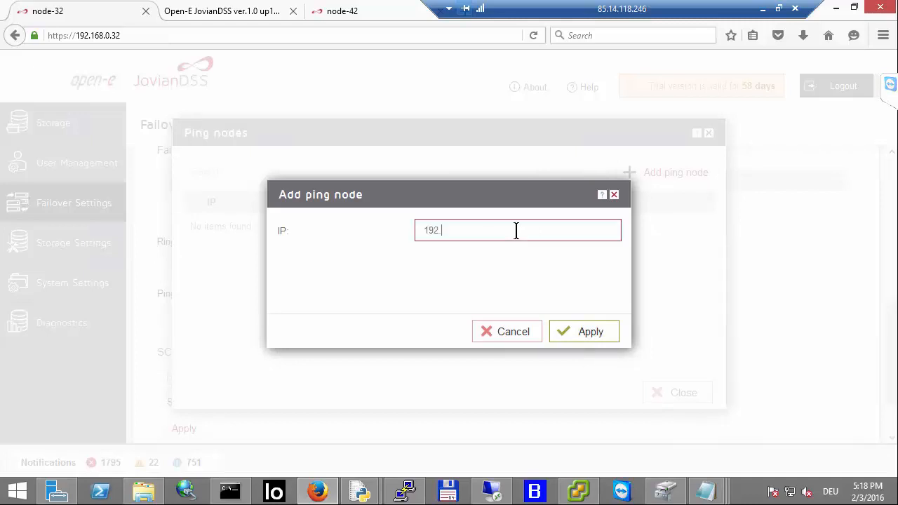
text(168.0.20)
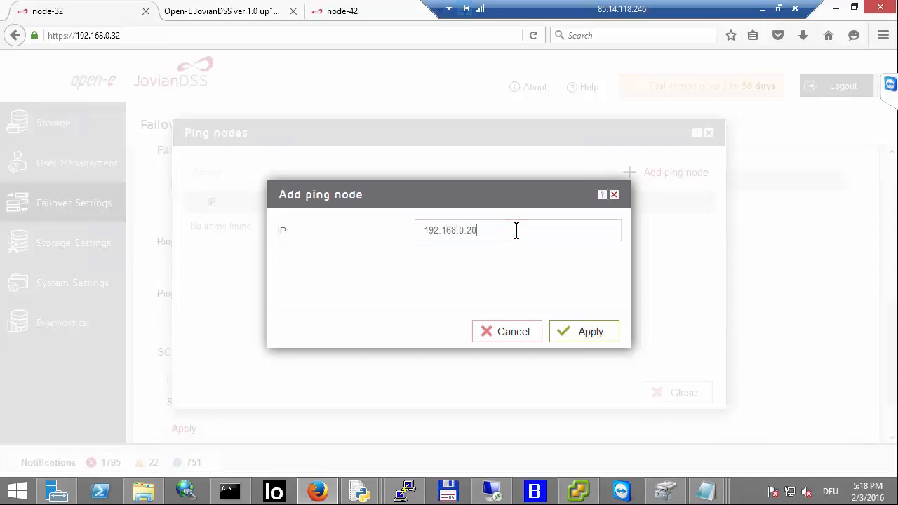
click(588, 330)
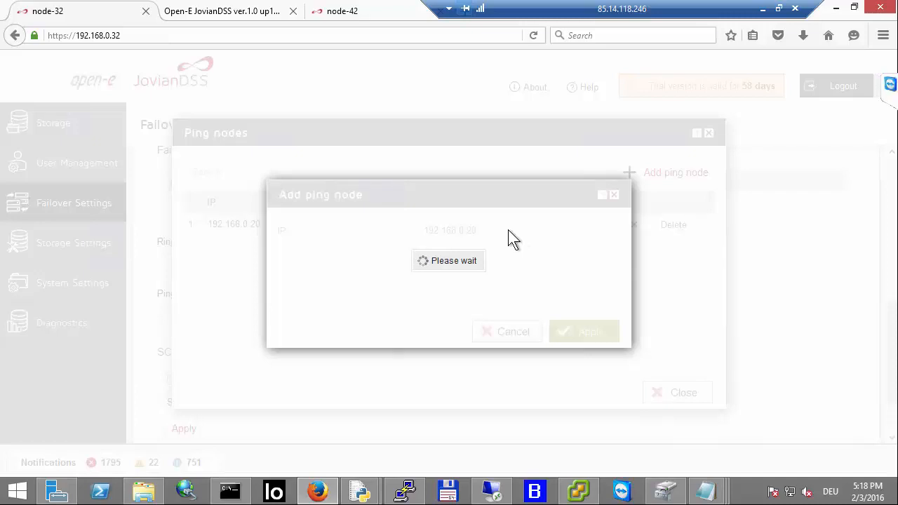
Step: Add a second ping node 192.168.0.100 and close the ping nodes list
click(662, 173)
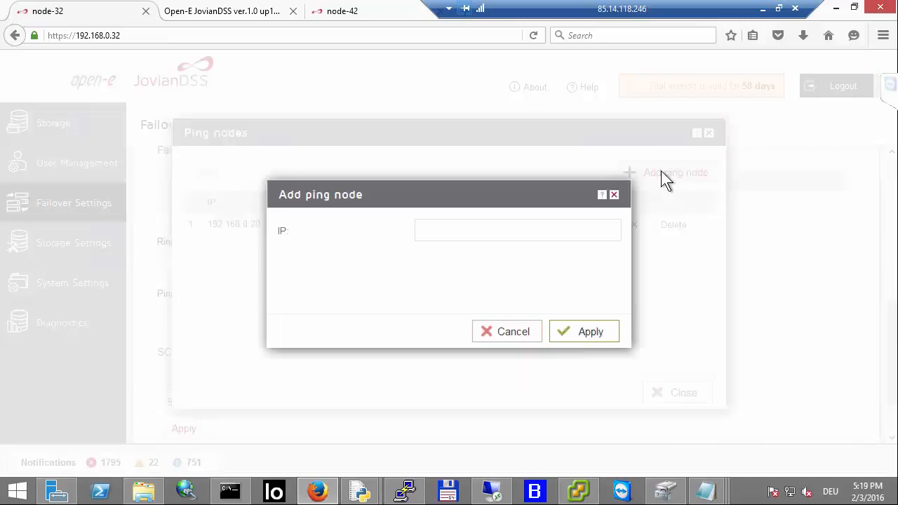
text(1)
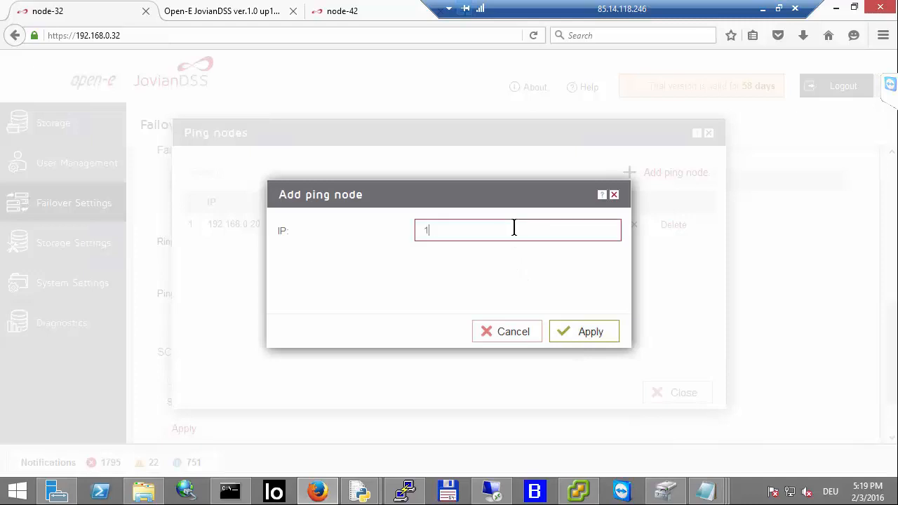
text(92.168.0.2)
key(BackSpace)
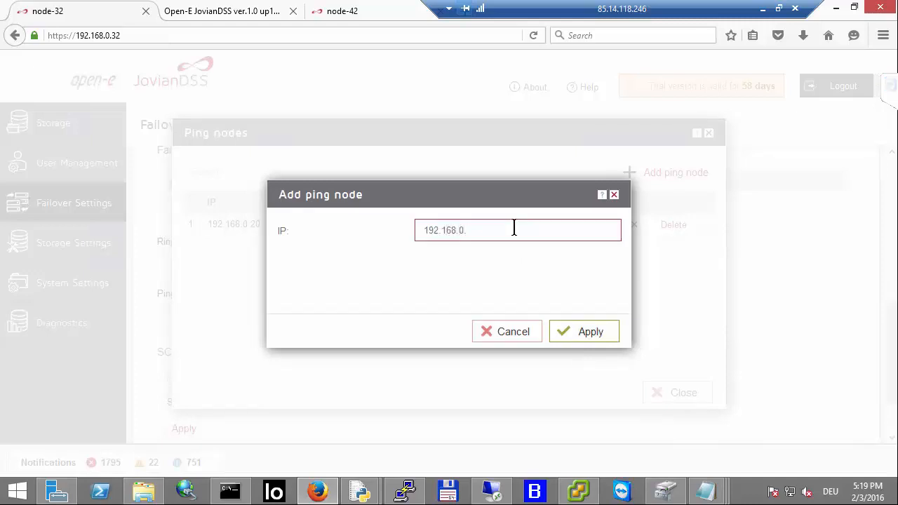
text(100)
click(571, 340)
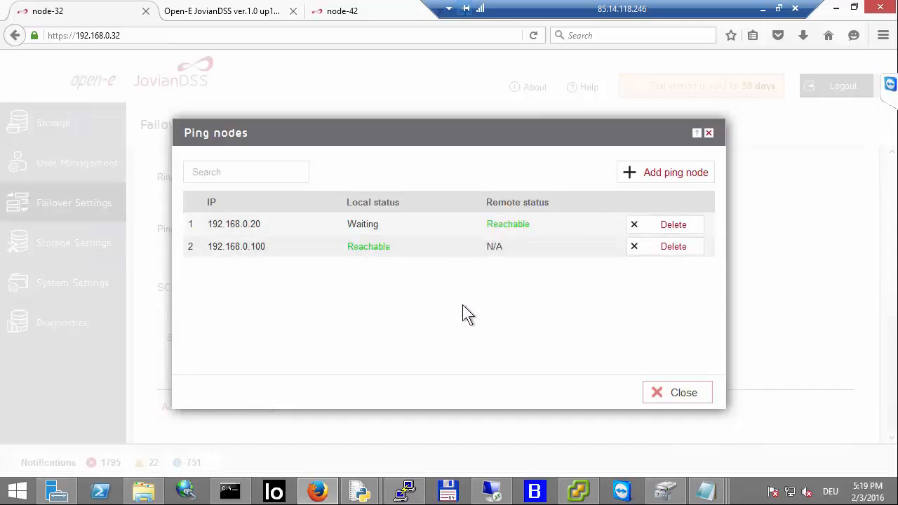
click(659, 390)
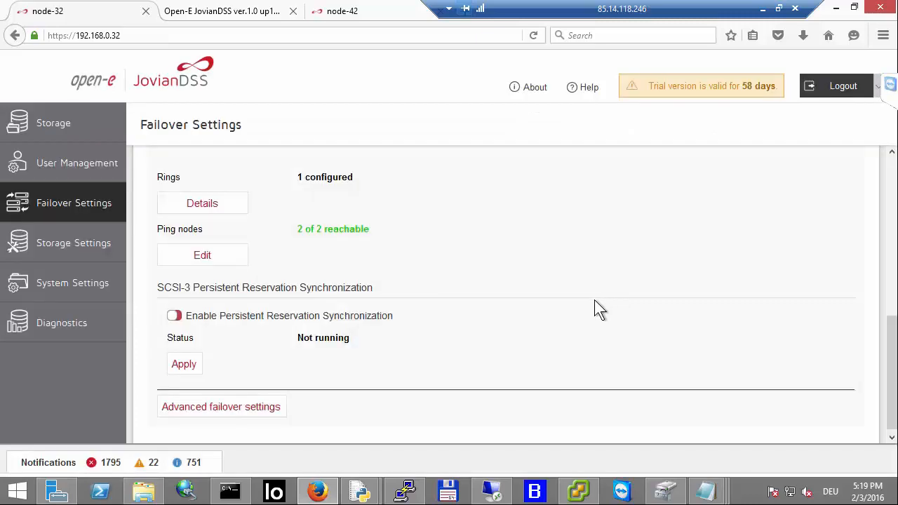
Step: Enable Persistent Reservation Synchronization and apply it
click(173, 315)
click(184, 363)
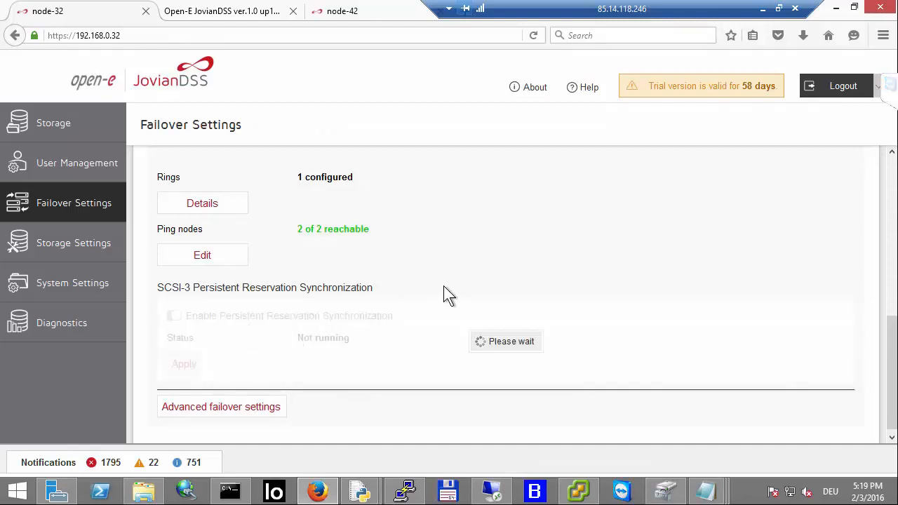
Step: Open the rings details to review the local and remote node interfaces, then close them
scroll(443, 285, up, 3)
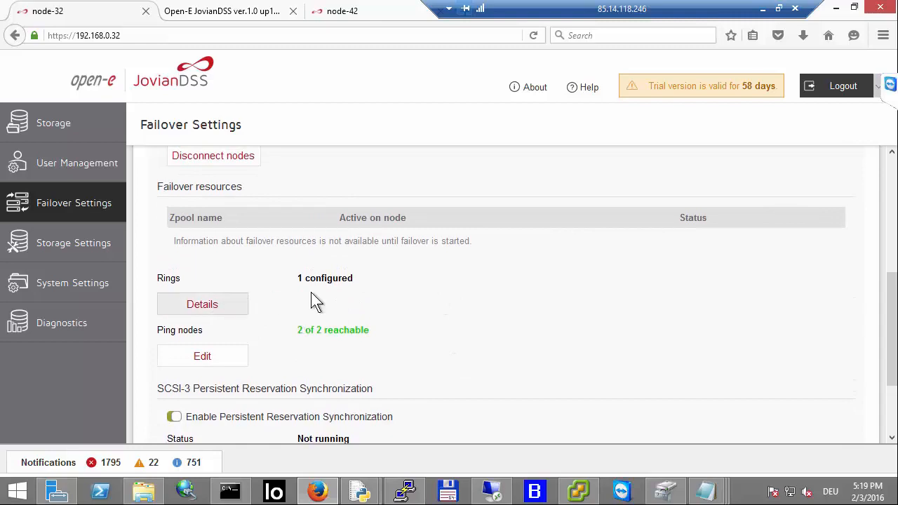
click(205, 303)
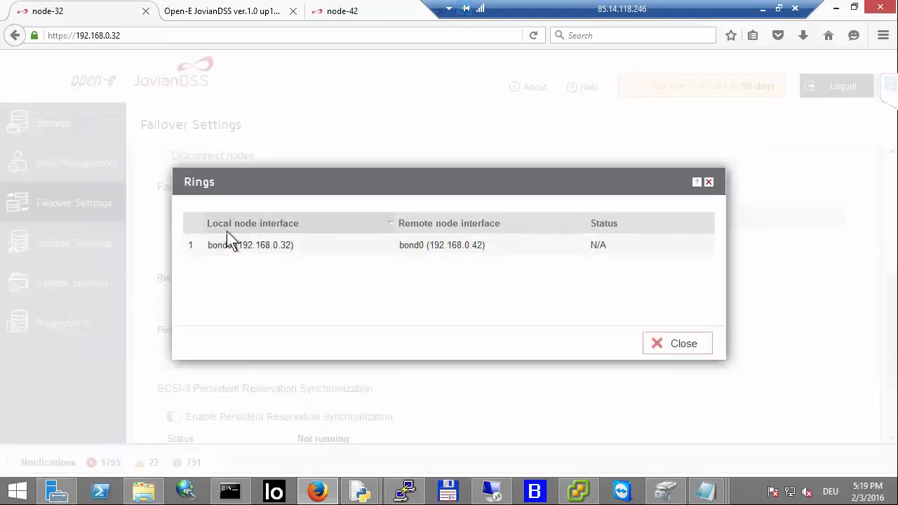
click(663, 344)
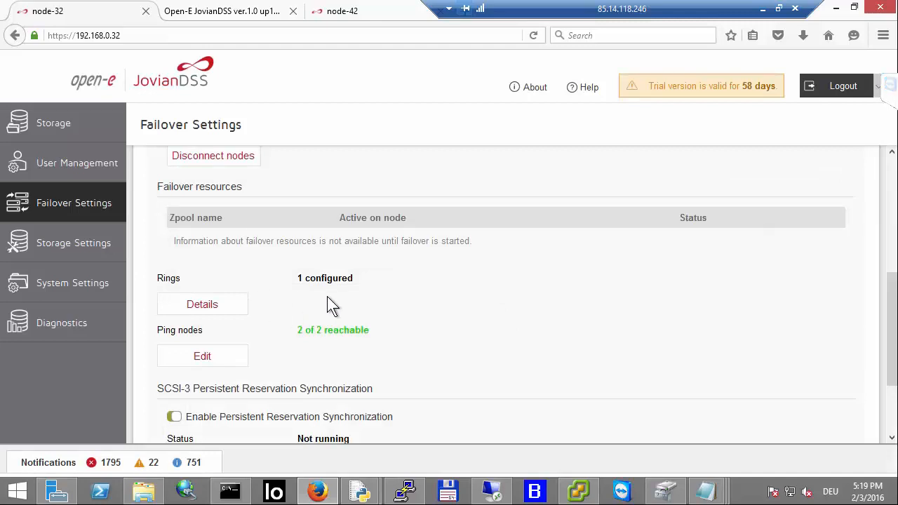
Step: Switch to the vSphere Client to view host 192.168.0.30's configuration, then return to the browser
click(578, 491)
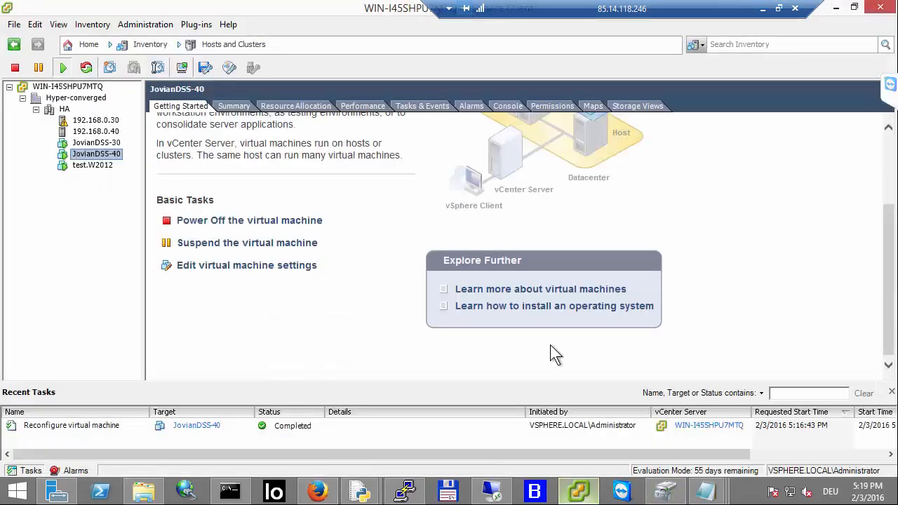
click(105, 120)
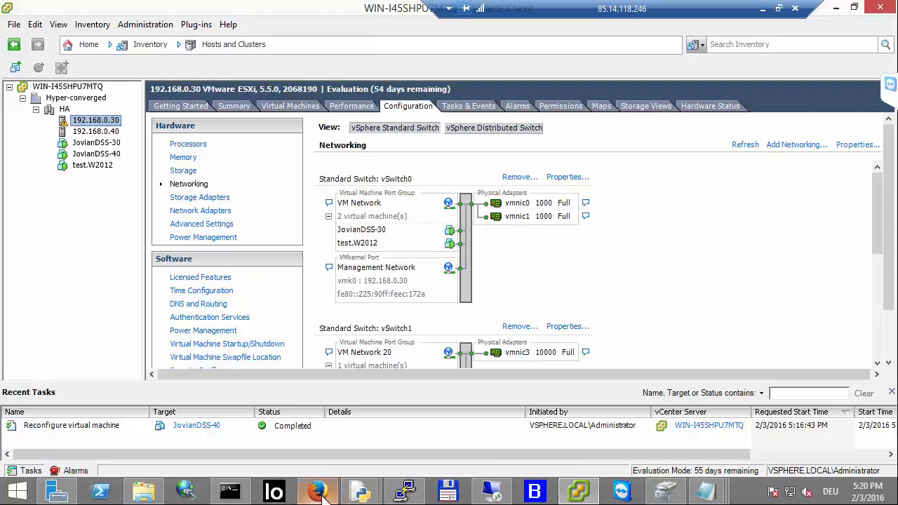
mouse_move(322, 492)
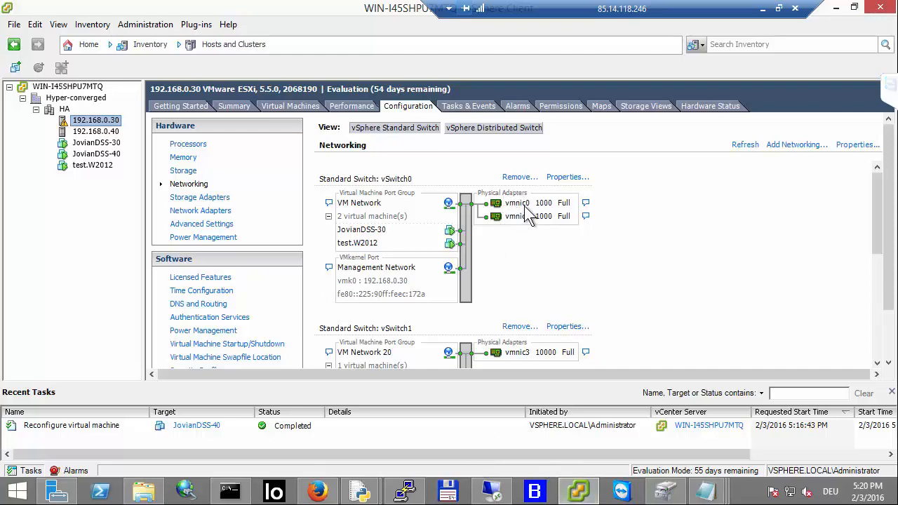
click(313, 492)
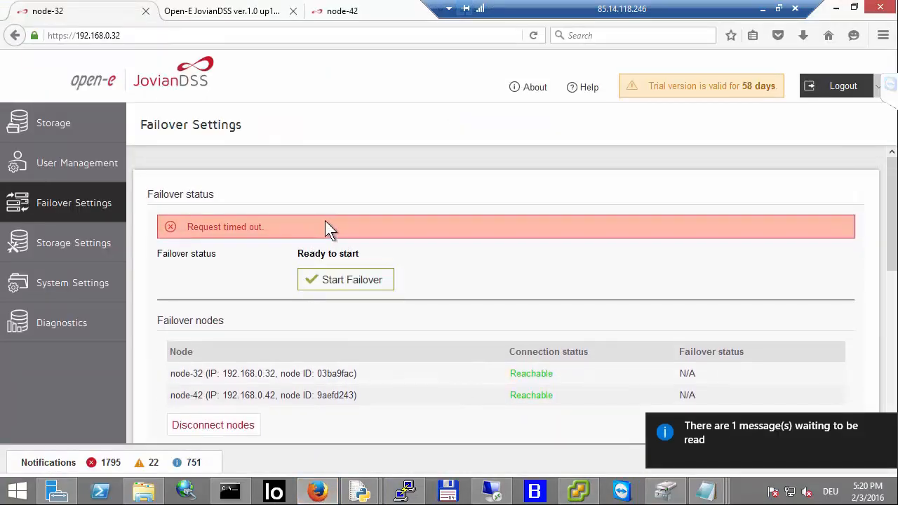
Step: Reload node-32's web GUI, return to Failover Settings, and start the failover
click(534, 35)
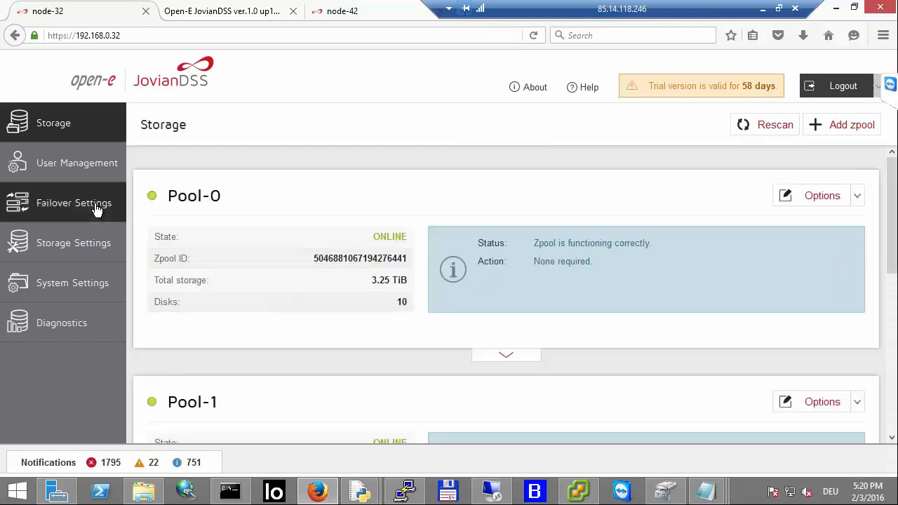
click(96, 207)
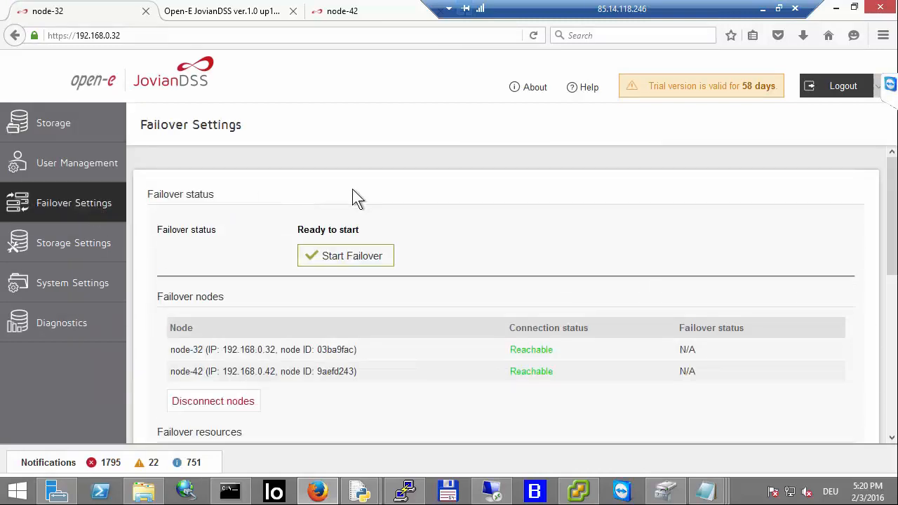
scroll(349, 252, down, 3)
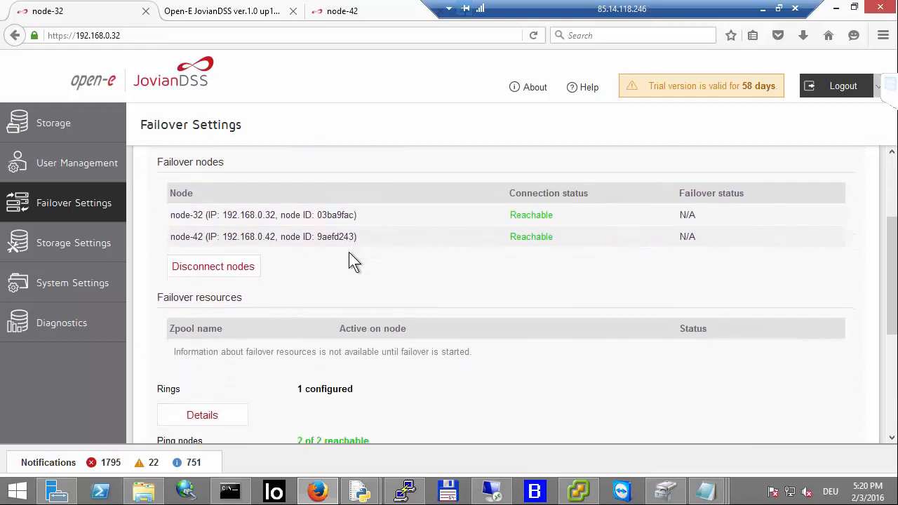
scroll(348, 254, down, 2)
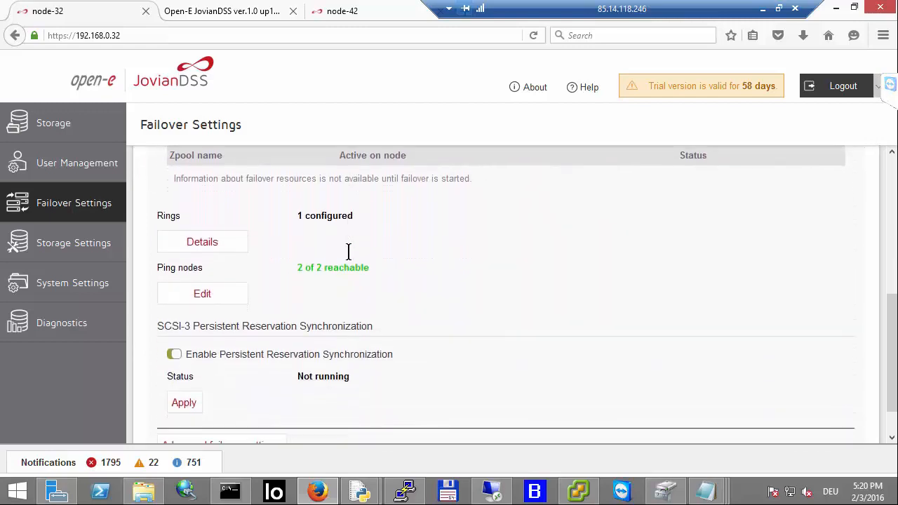
scroll(349, 252, down, 1)
scroll(349, 251, up, 6)
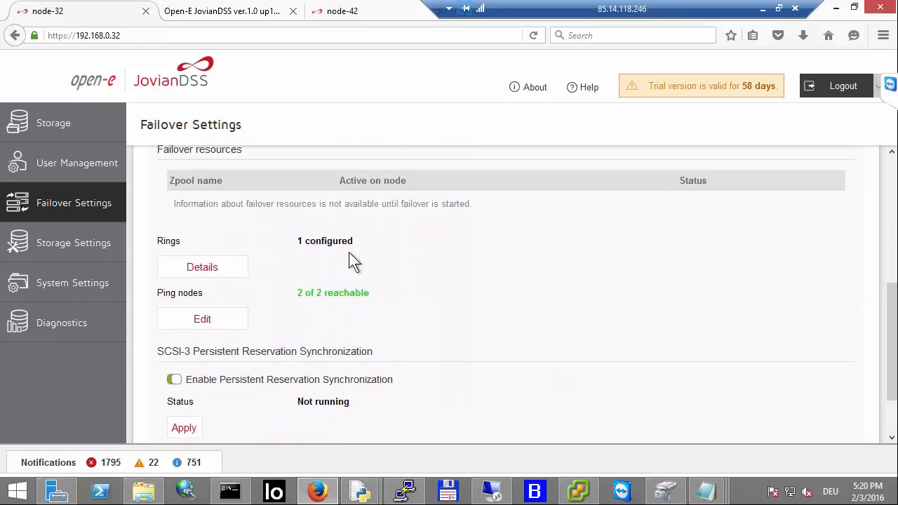
click(358, 254)
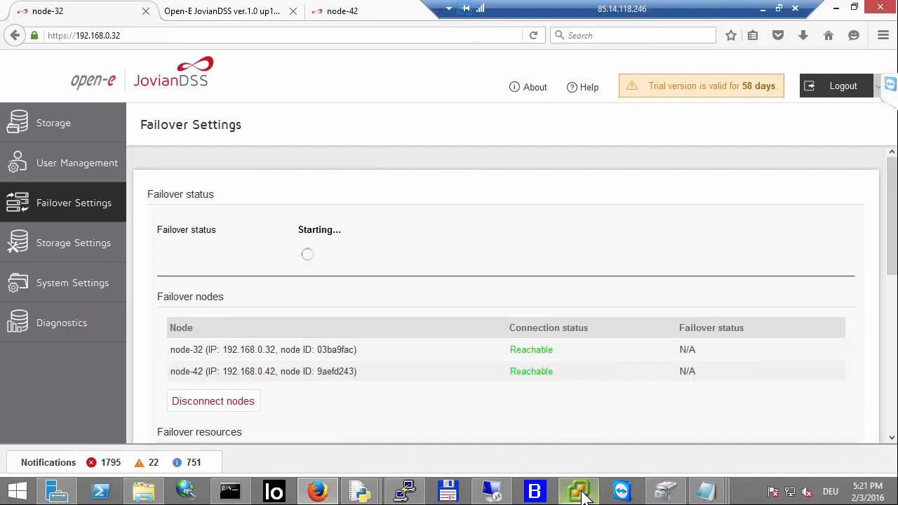
Step: In the vSphere Client, open host 192.168.0.40's iSCSI software adapter properties and begin adding a static discovery target
mouse_move(574, 476)
click(572, 460)
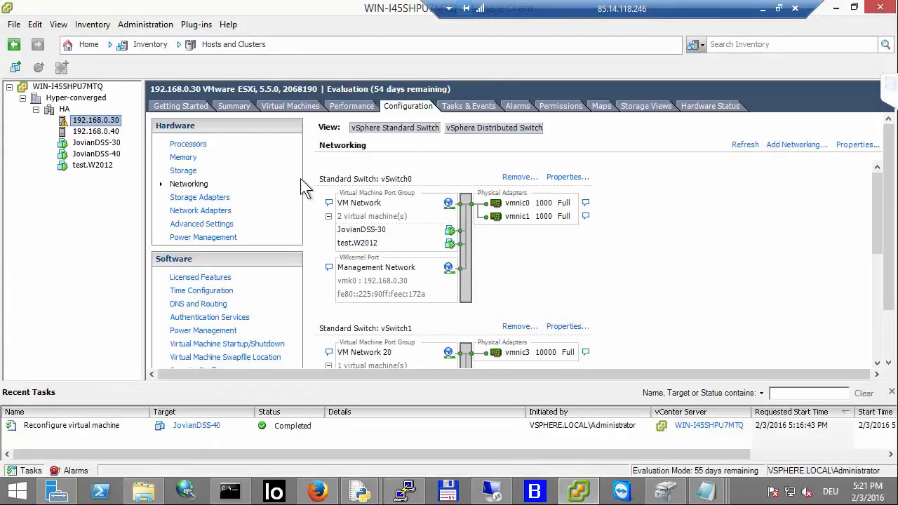
click(215, 199)
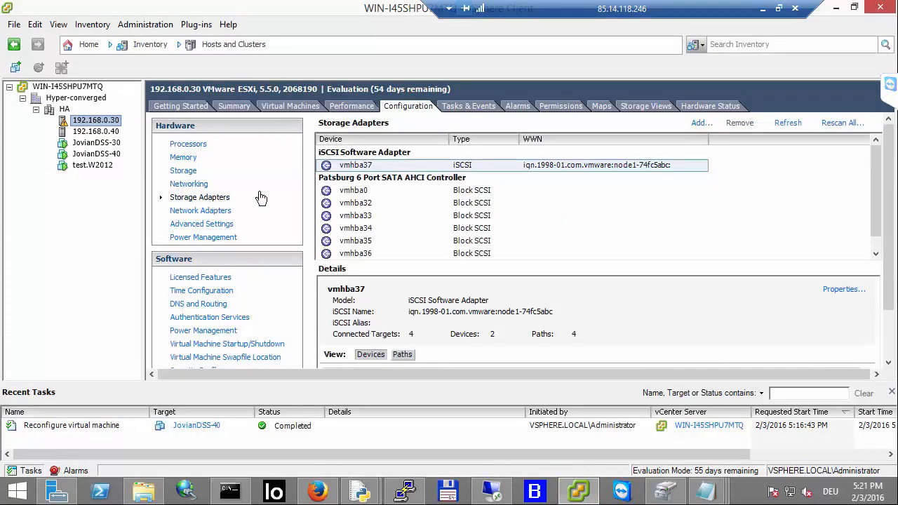
click(105, 133)
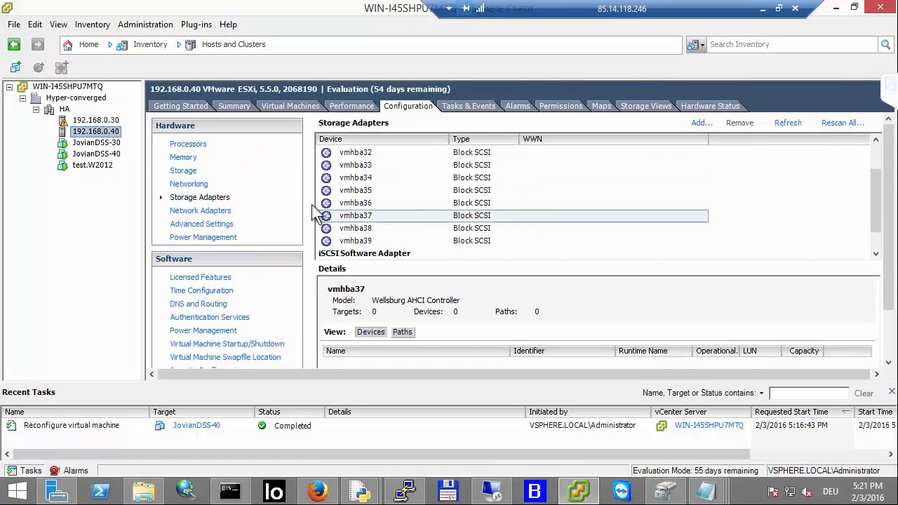
scroll(544, 247, down, 1)
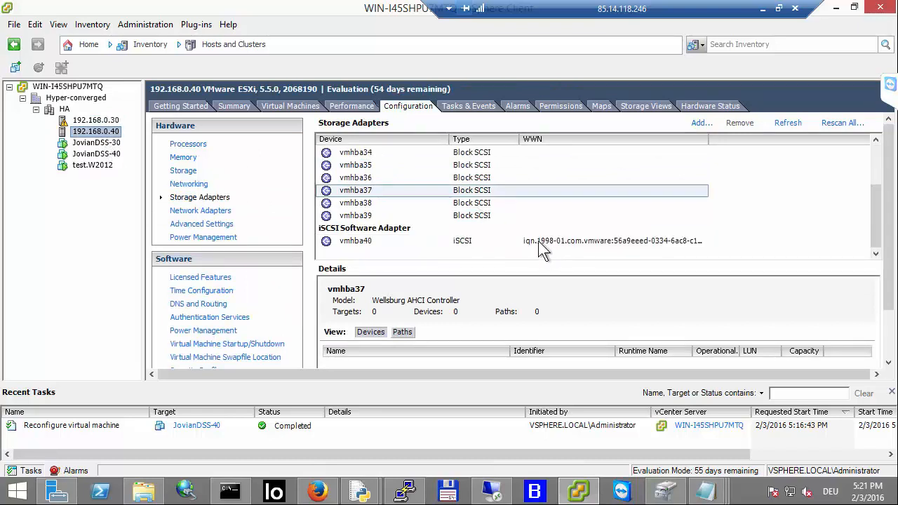
click(538, 240)
right_click(538, 240)
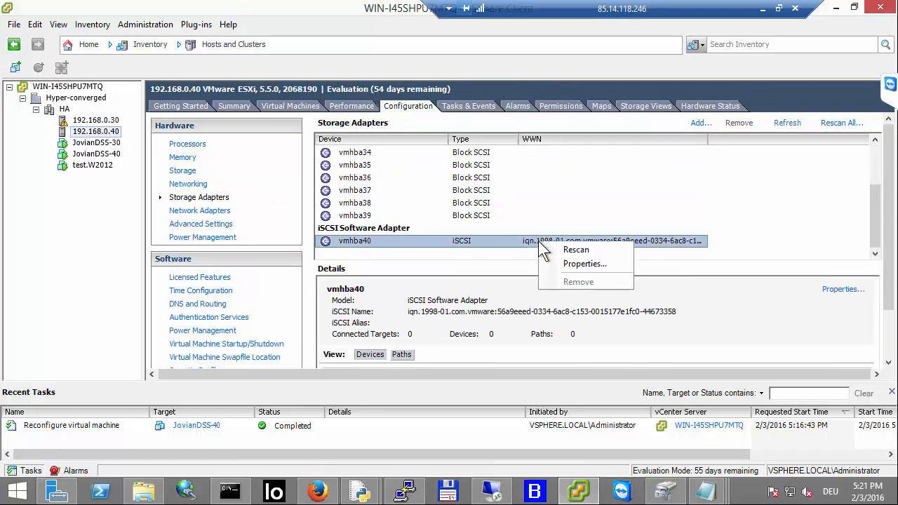
click(551, 263)
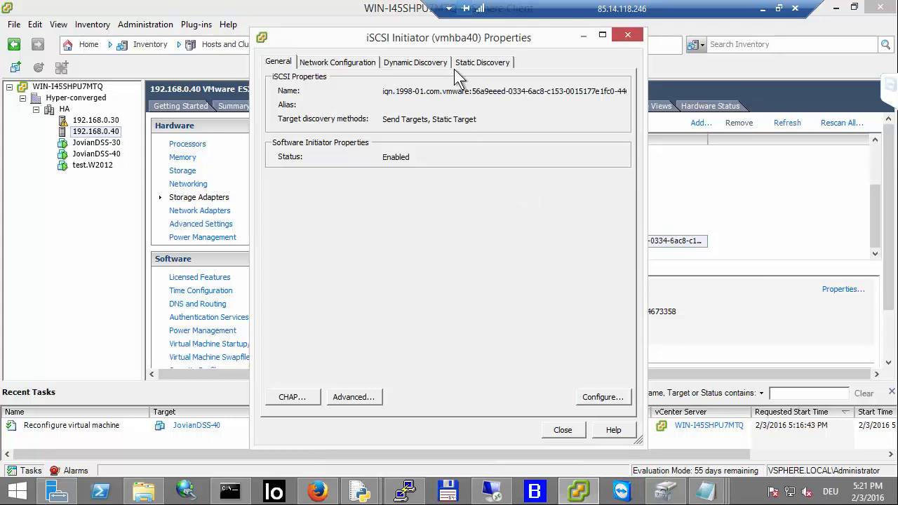
click(467, 62)
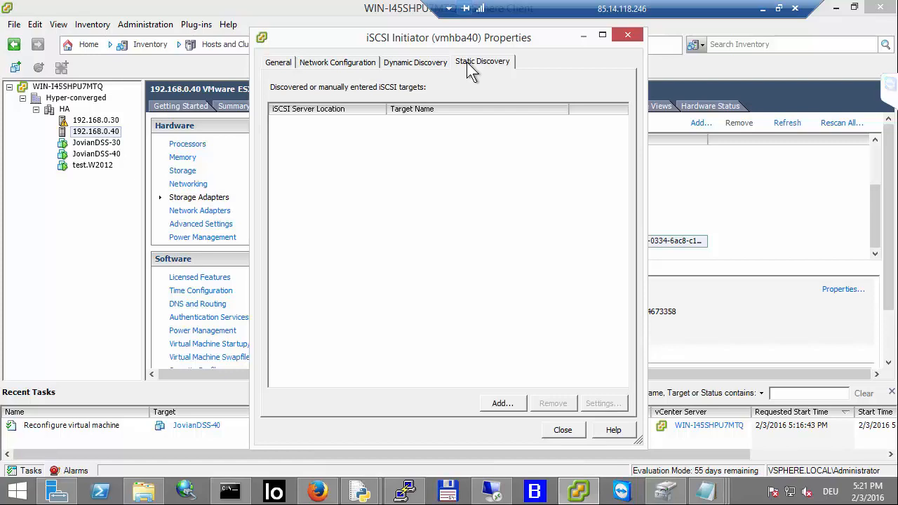
click(501, 404)
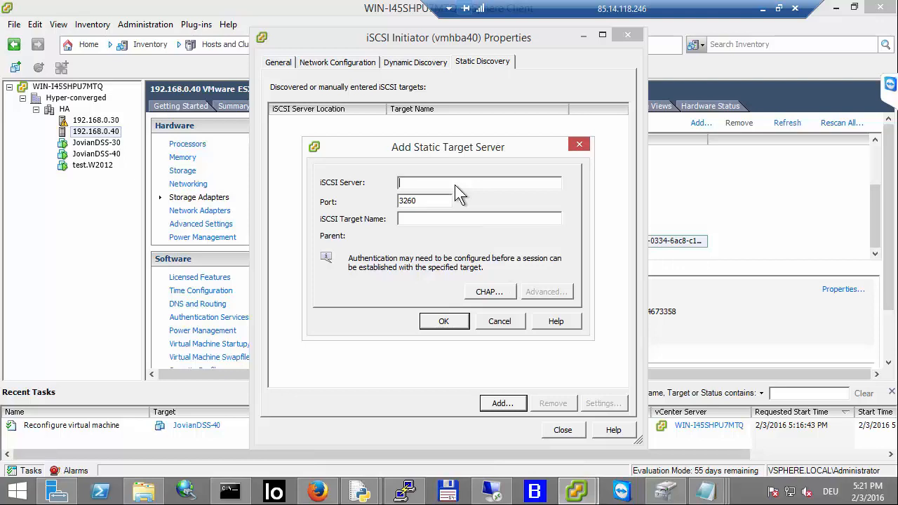
Step: Switch back to the browser to check node-32's failover status
click(317, 491)
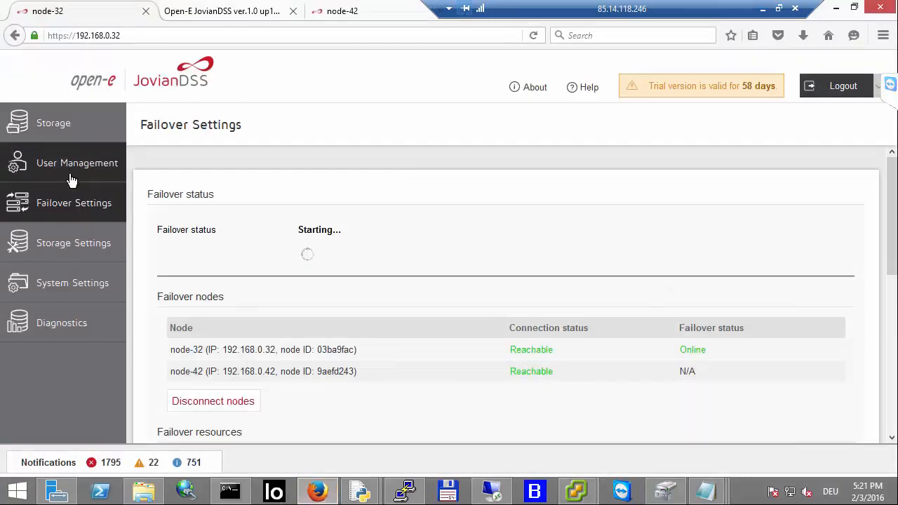
Step: Open Pool-0's iSCSI targets on node-32, edit target iqn.2016-01:target0, and copy its target name
click(109, 137)
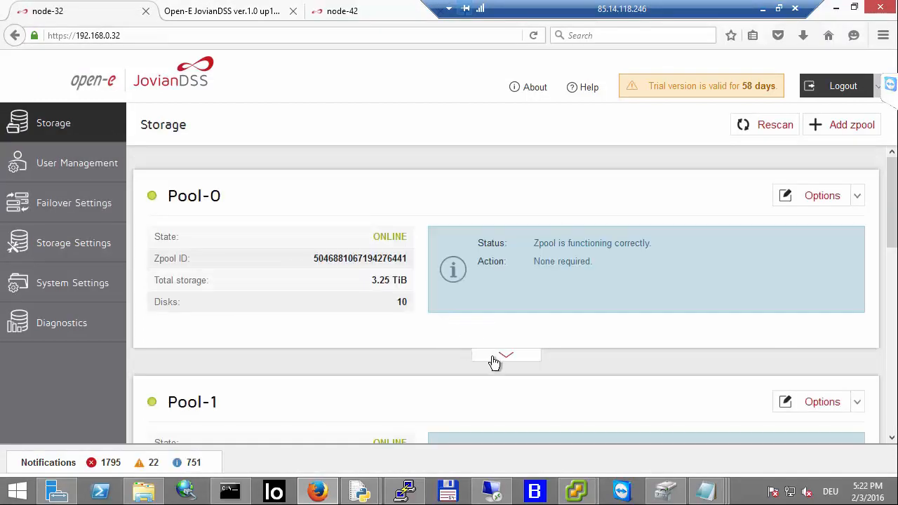
click(502, 361)
scroll(463, 344, down, 3)
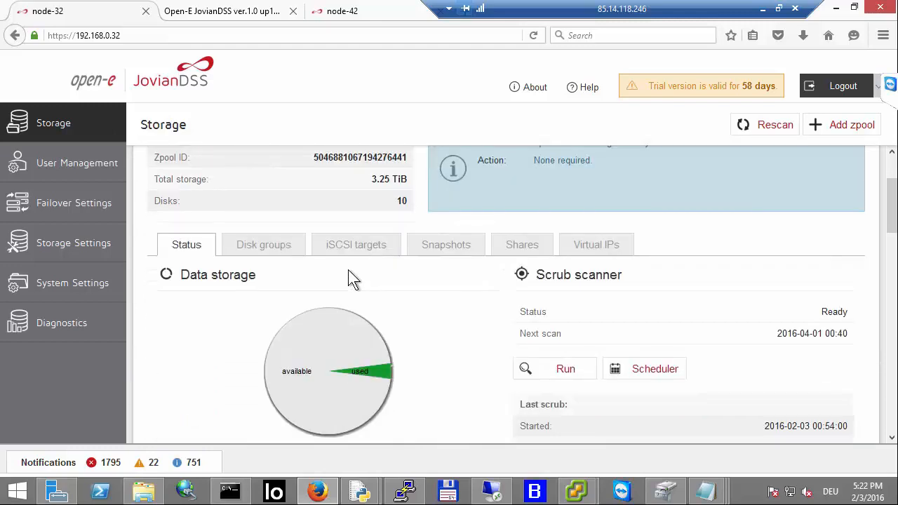
click(351, 257)
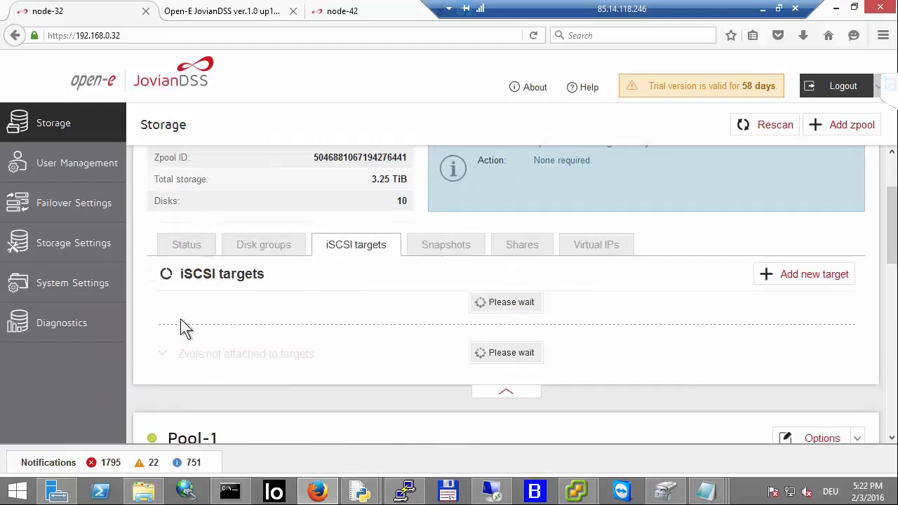
click(164, 311)
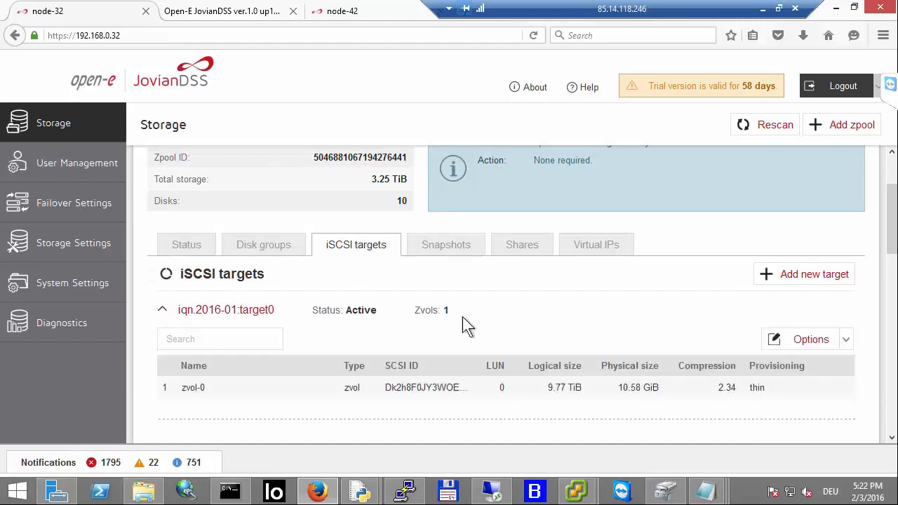
click(800, 341)
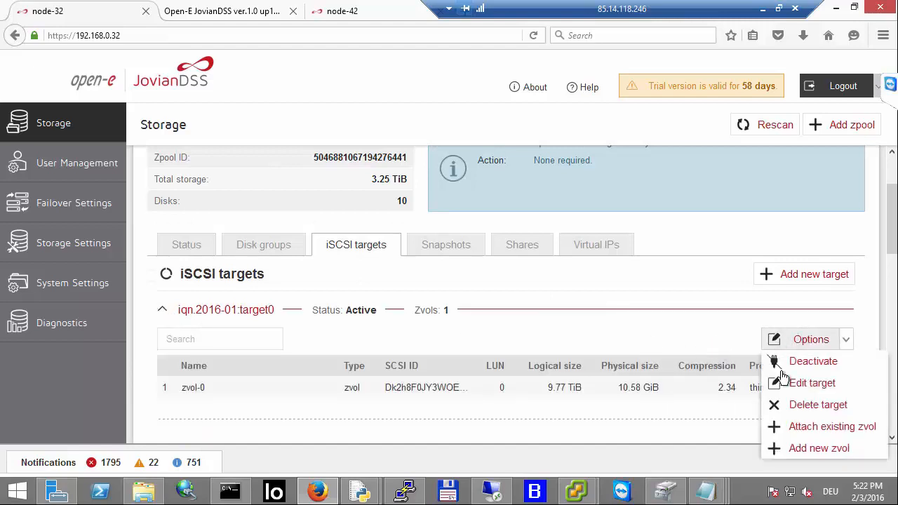
click(791, 390)
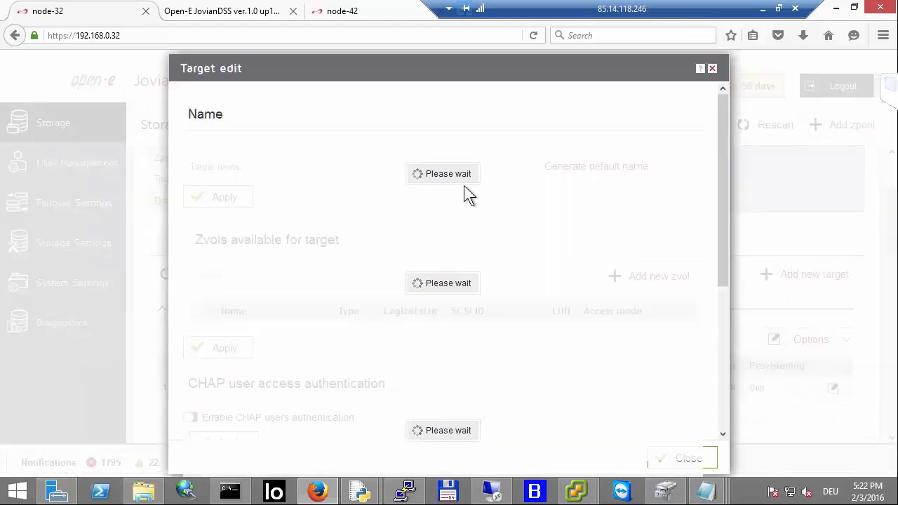
drag(427, 168, 331, 179)
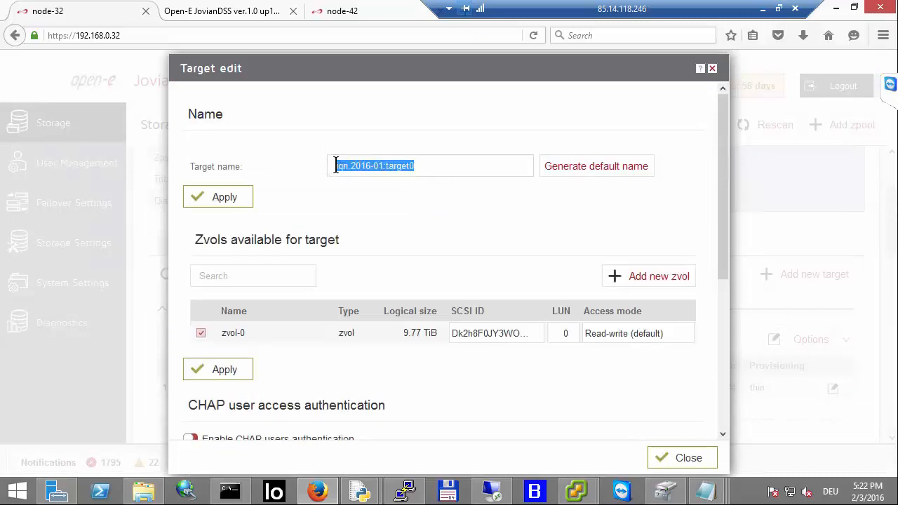
right_click(338, 168)
click(352, 213)
Step: Switch to the vSphere Client's Add Static Target Server dialog and begin entering iSCSI server 192.168.21
click(576, 490)
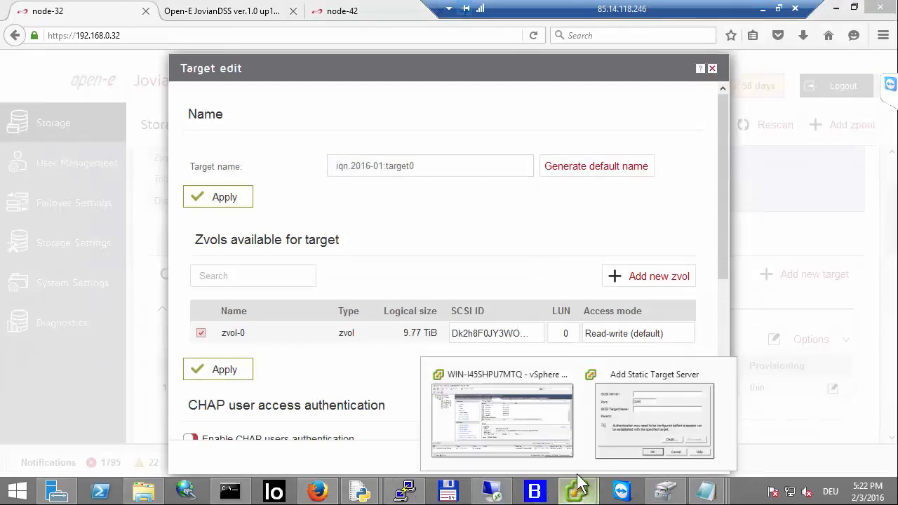
click(623, 405)
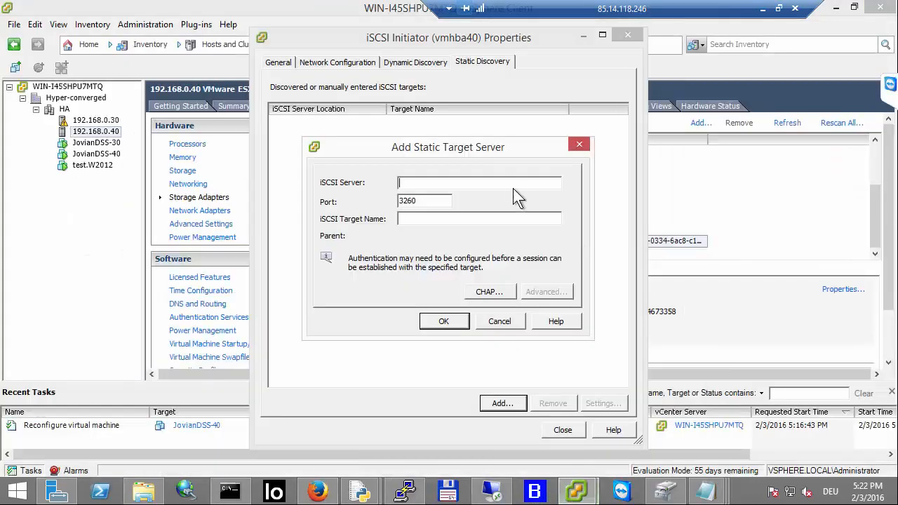
text(192.168.)
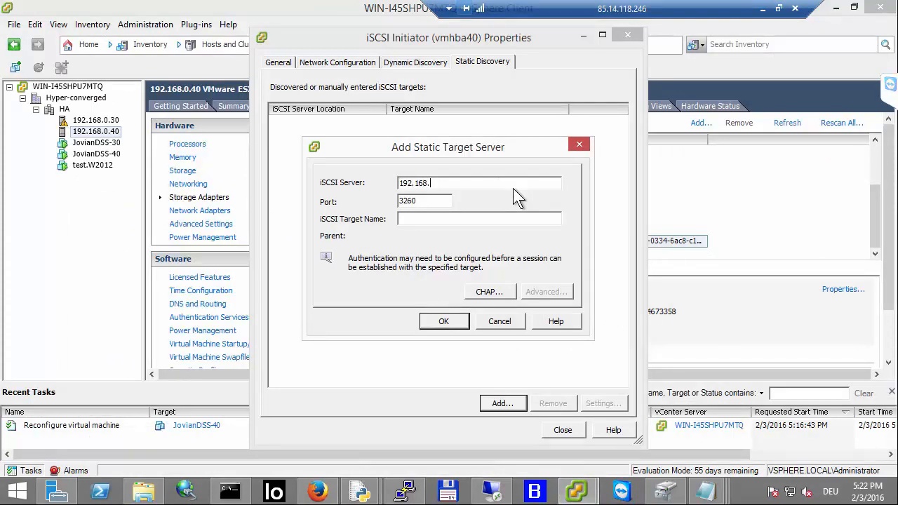
text(21.)
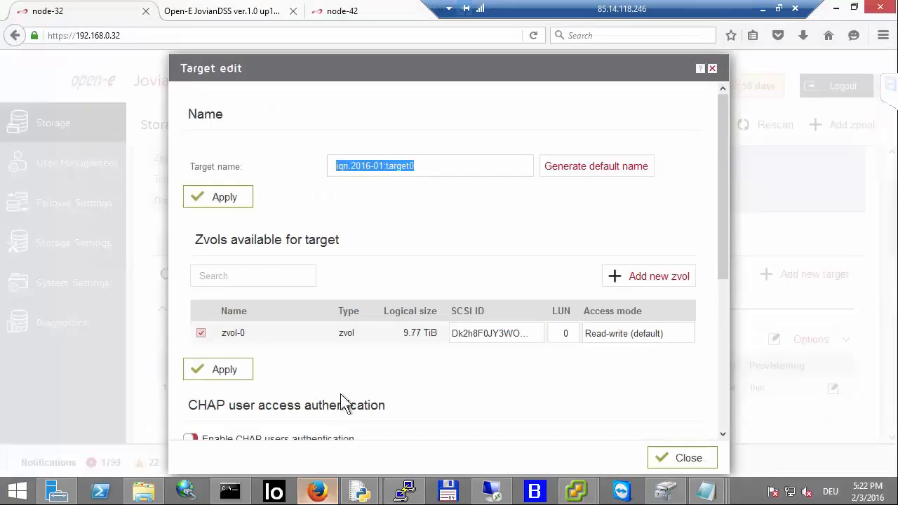
Step: Back in the browser, close the target edit dialog and view Pool-0's virtual IPs
click(318, 491)
click(711, 69)
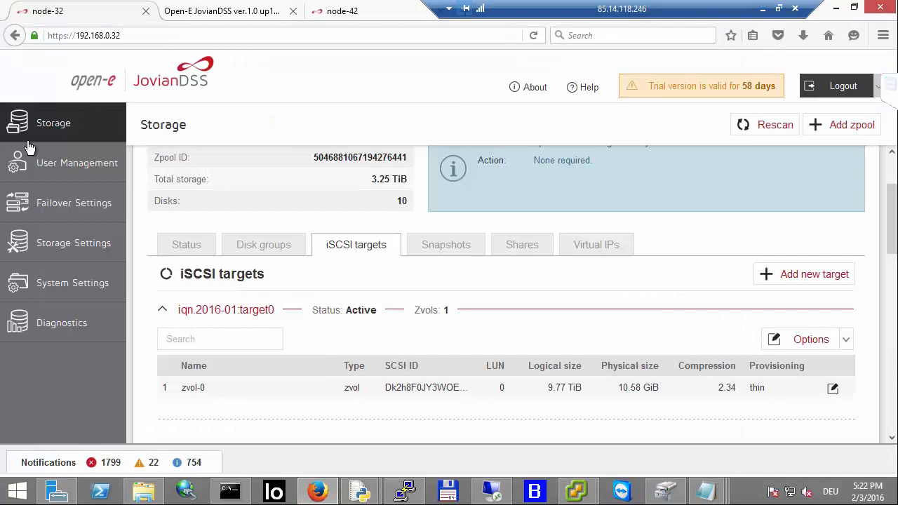
click(601, 243)
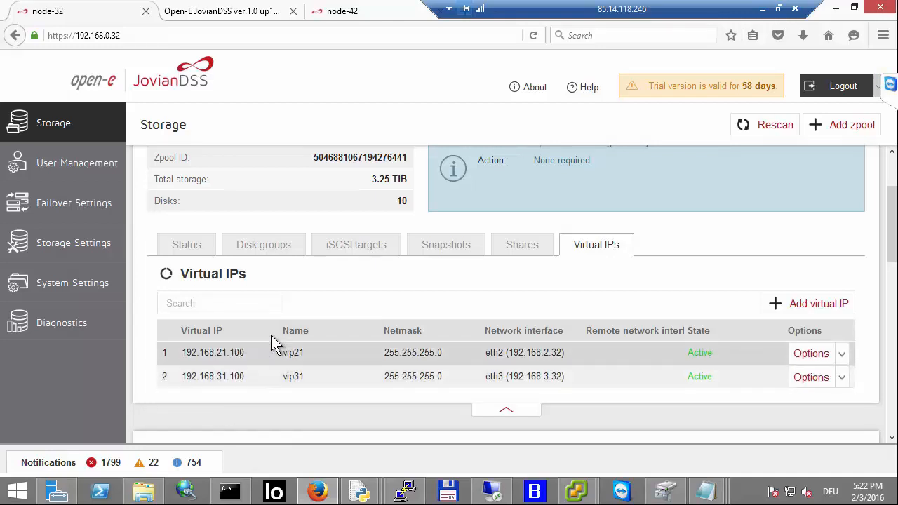
Step: Finish the static target as iSCSI server 192.168.21.100 with target name iqn.2016-01:target0 and add it
mouse_move(577, 491)
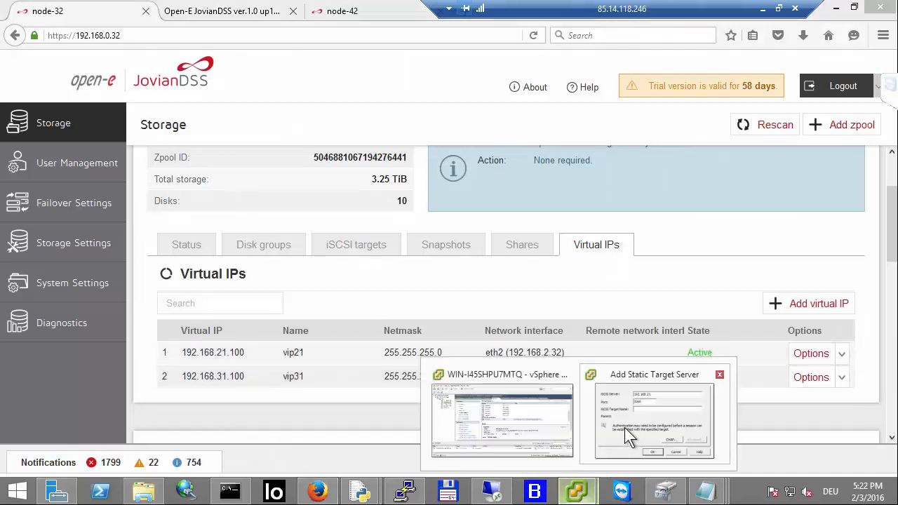
click(625, 427)
text(100)
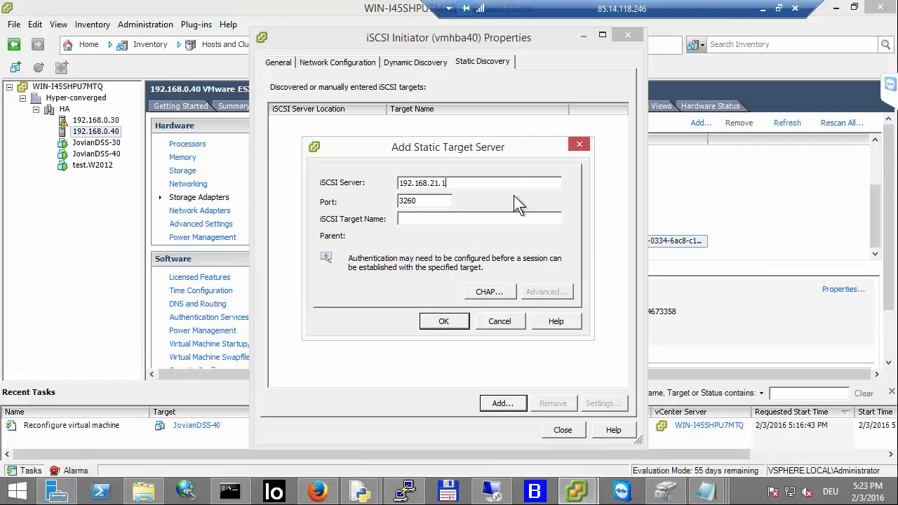
key(Tab)
key(Tab)
key(ctrl+v)
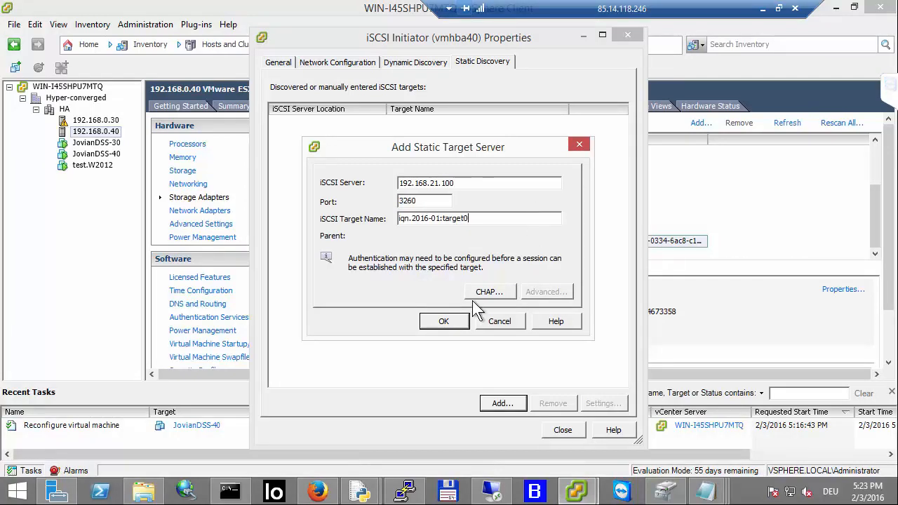
click(446, 324)
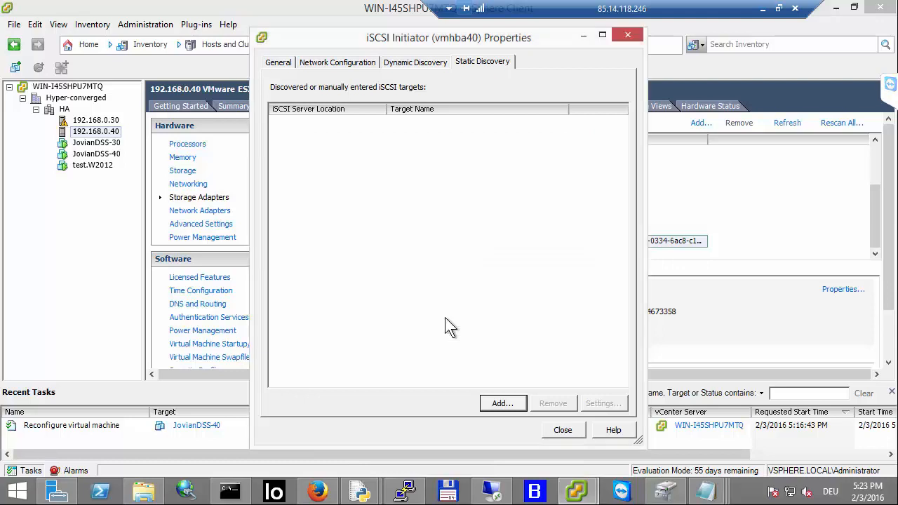
Step: Add a static target with iSCSI server 192.168.31.100 and target name iqn.2016-01:target0
click(498, 405)
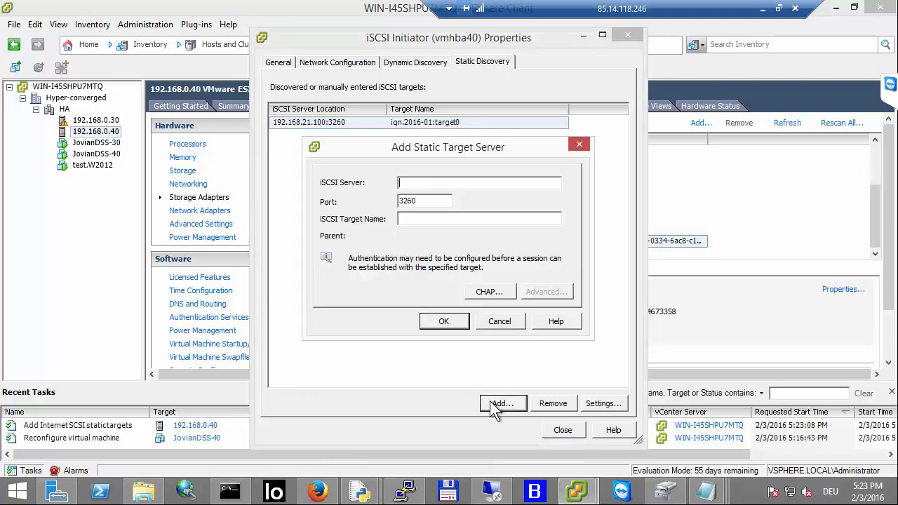
text(192.168.31.100)
key(Tab)
key(Tab)
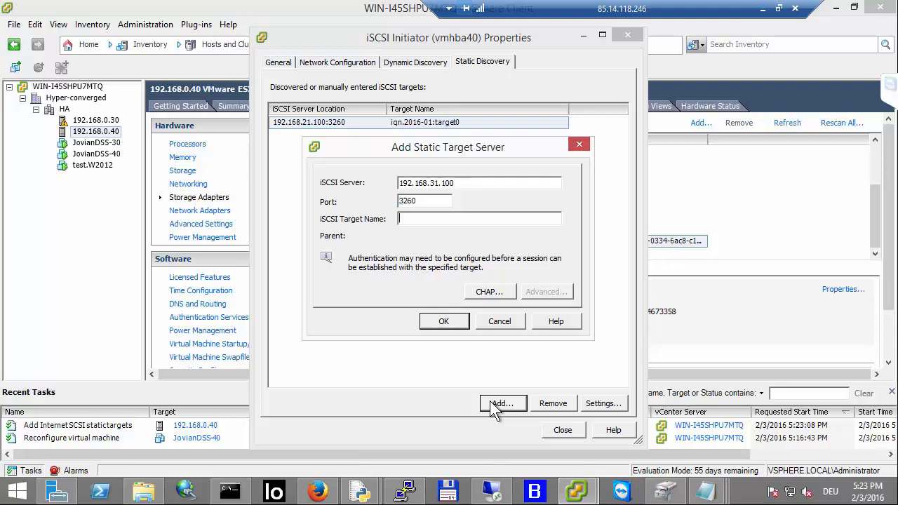
key(ctrl+v)
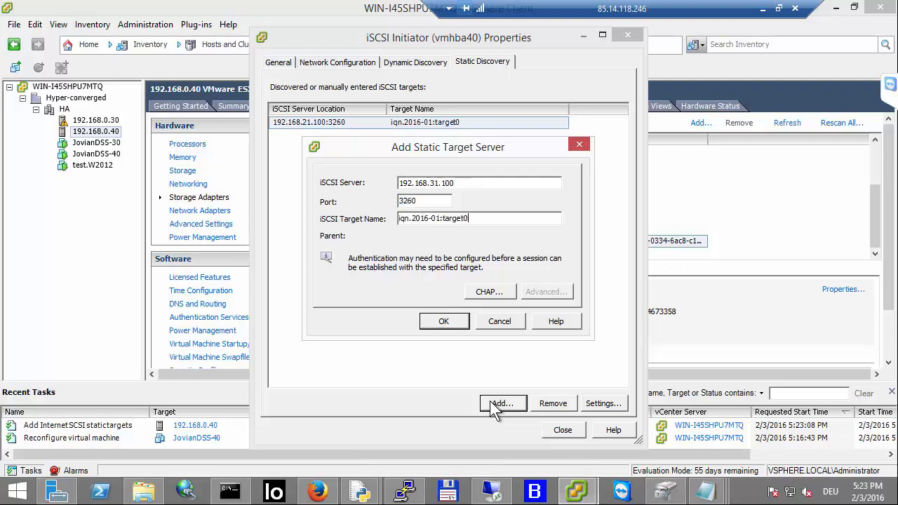
click(459, 322)
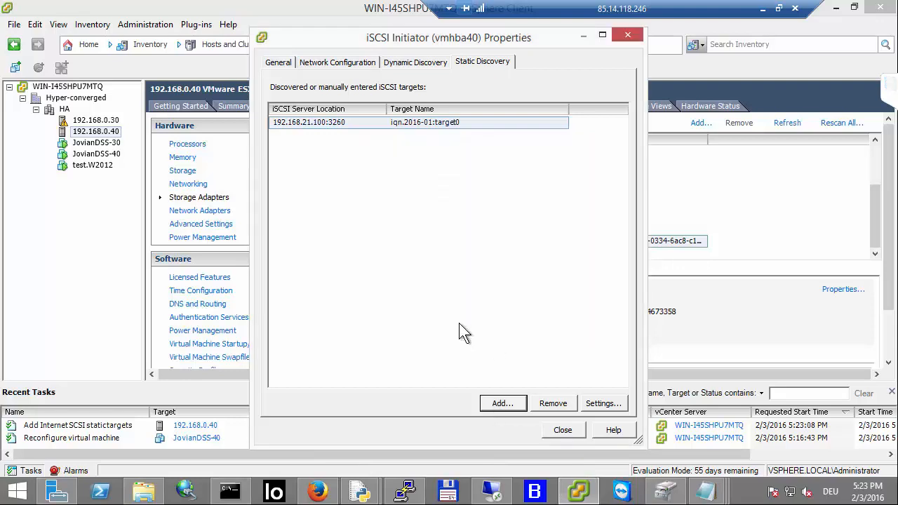
Step: Add a static target with iSCSI server 192.168.22.100 and target name iqn.2016-01:target1
click(501, 405)
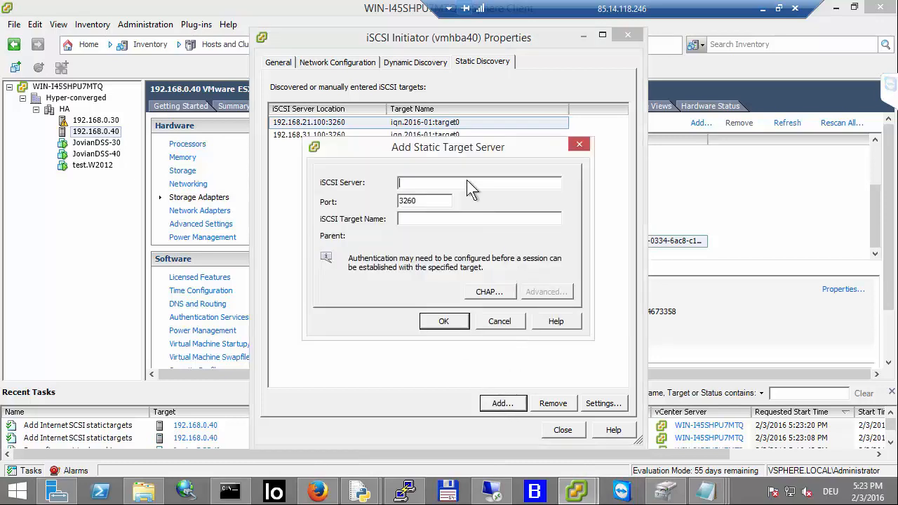
text(192.168.22.100)
key(Tab)
key(Tab)
key(ctrl+v)
key(BackSpace)
text(1)
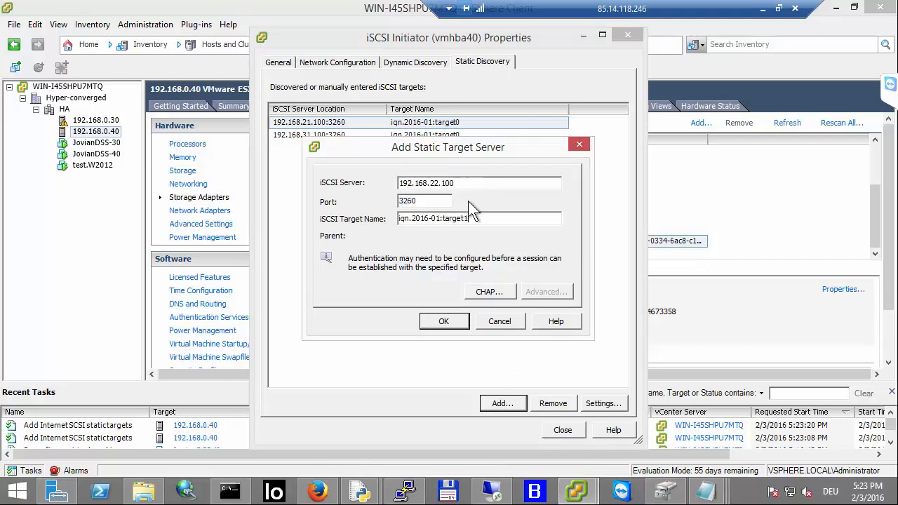
click(444, 320)
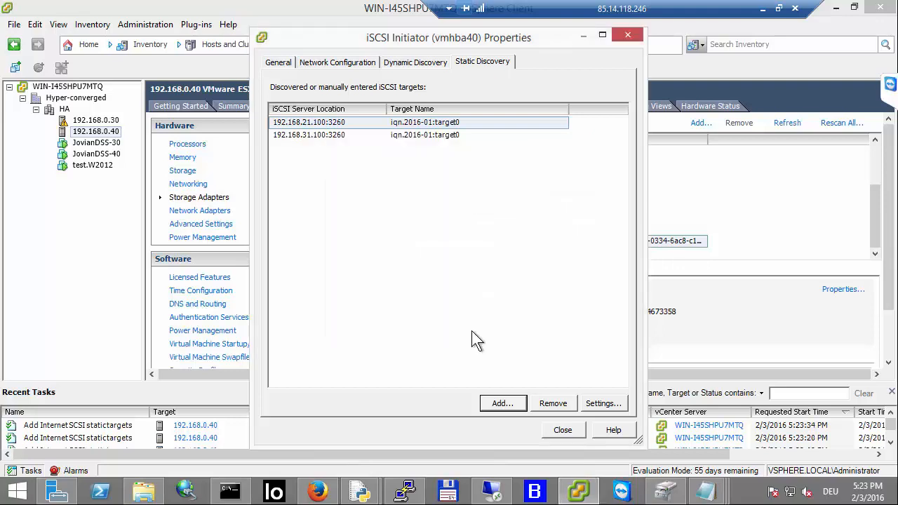
Step: Add a static target with iSCSI server 192.168.32.100 and target name iqn.2016-01:target1
click(502, 403)
text(1)
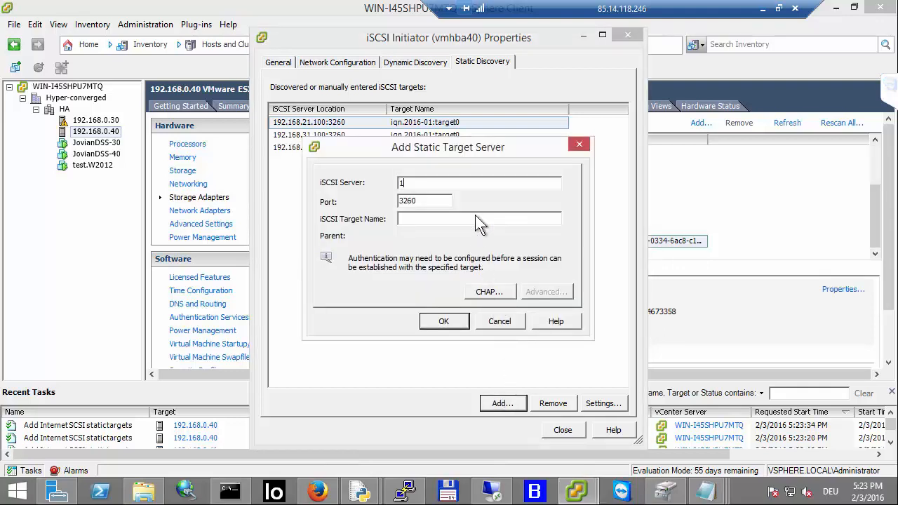
text(92.168.32.100)
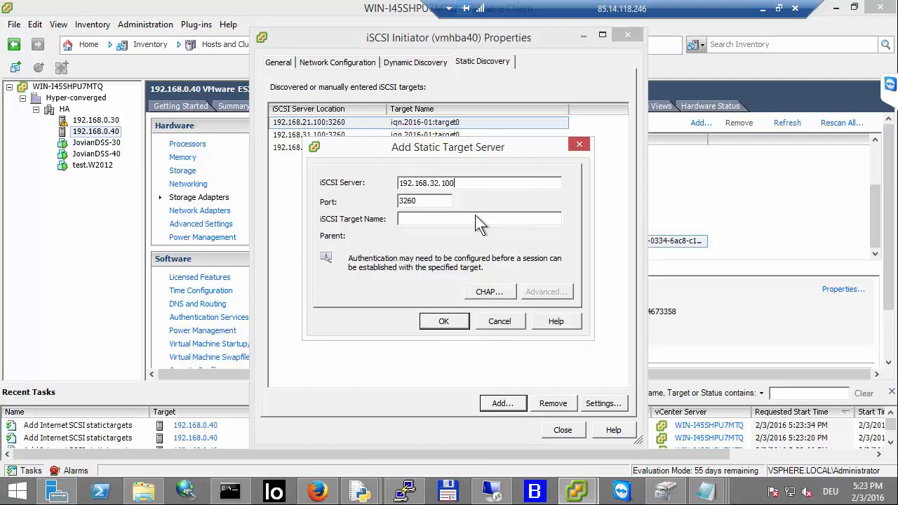
key(Tab)
key(Tab)
text(iqn.2016-01:target1)
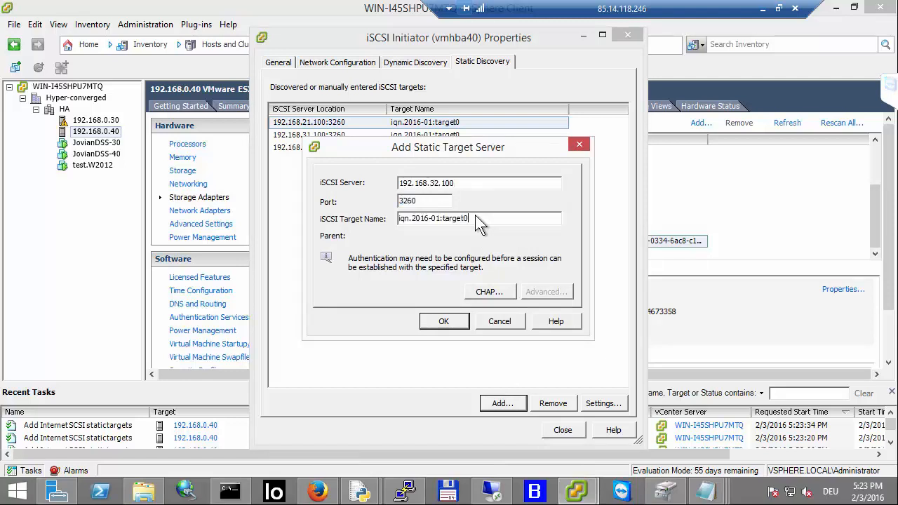
click(442, 320)
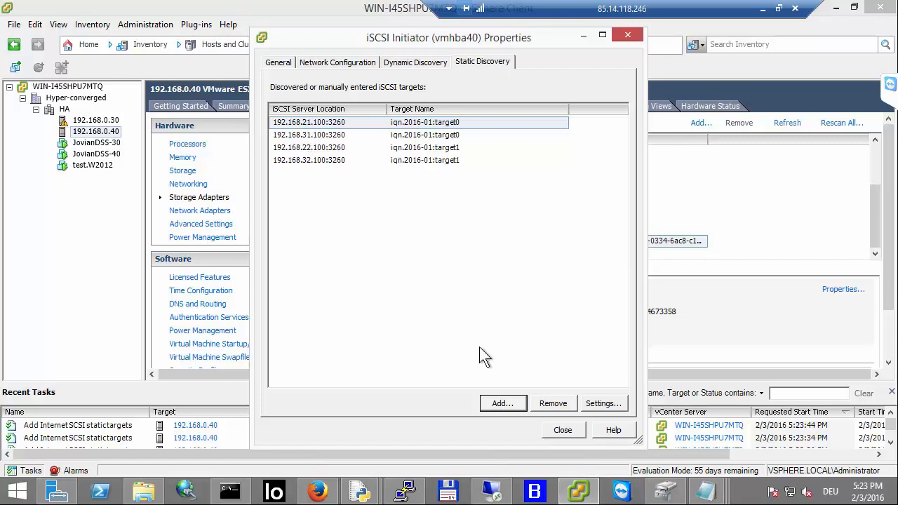
Step: Close the iSCSI initiator properties, rescan the adapter, and enlarge the details pane to review vmhba40's devices
click(567, 429)
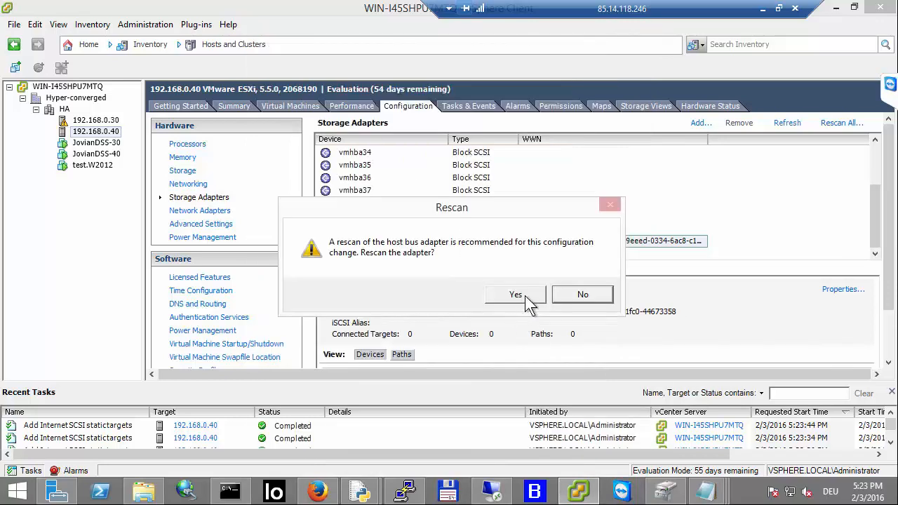
click(525, 298)
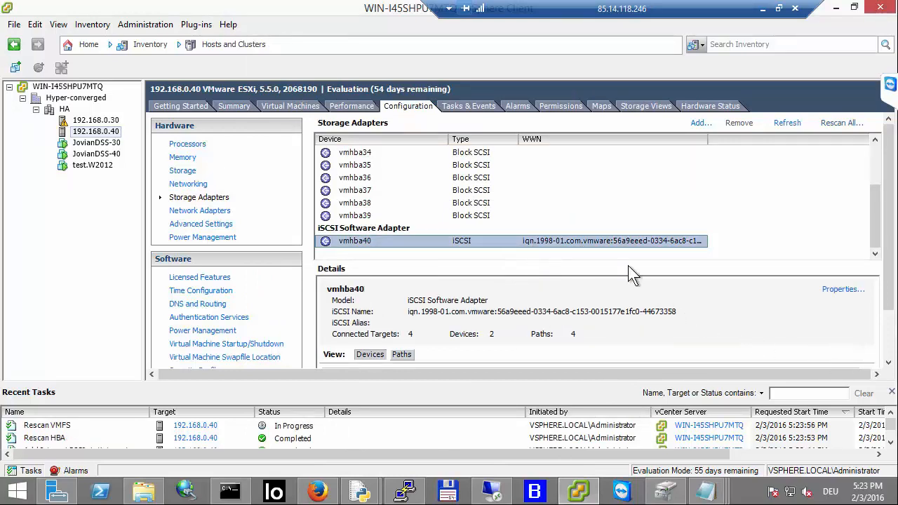
scroll(547, 337, down, 3)
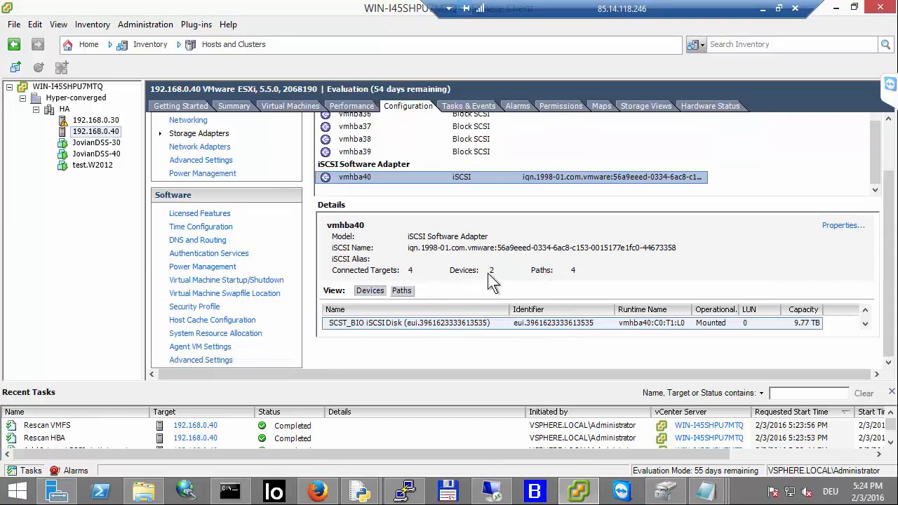
click(866, 324)
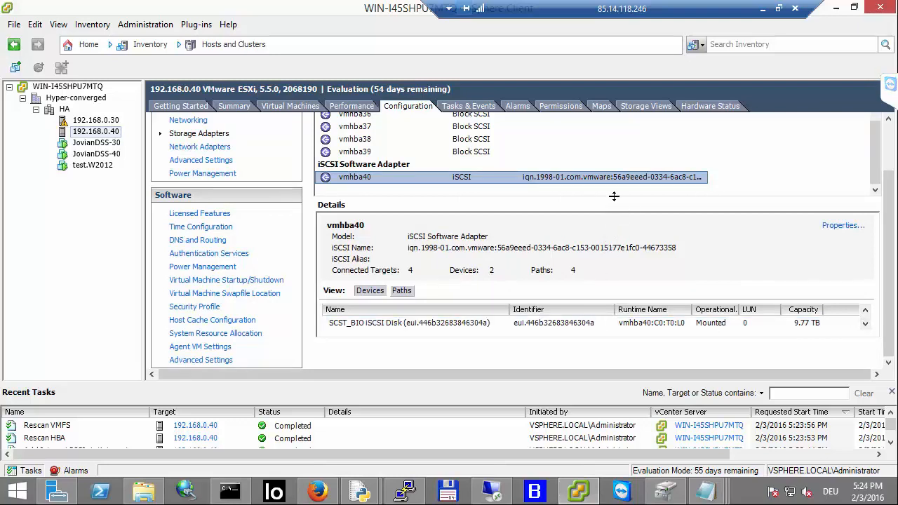
drag(616, 197, 618, 177)
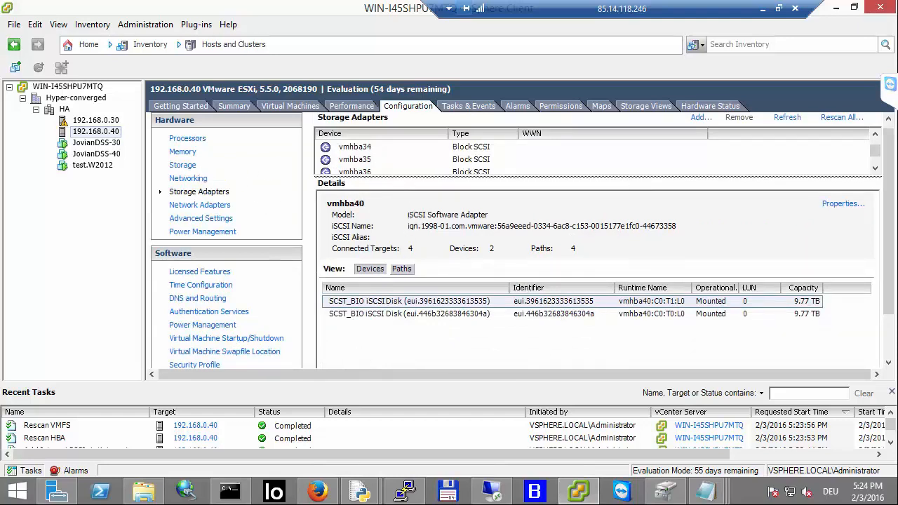
Step: Switch to the browser and open node-32's Failover Settings to check the failover status
click(317, 491)
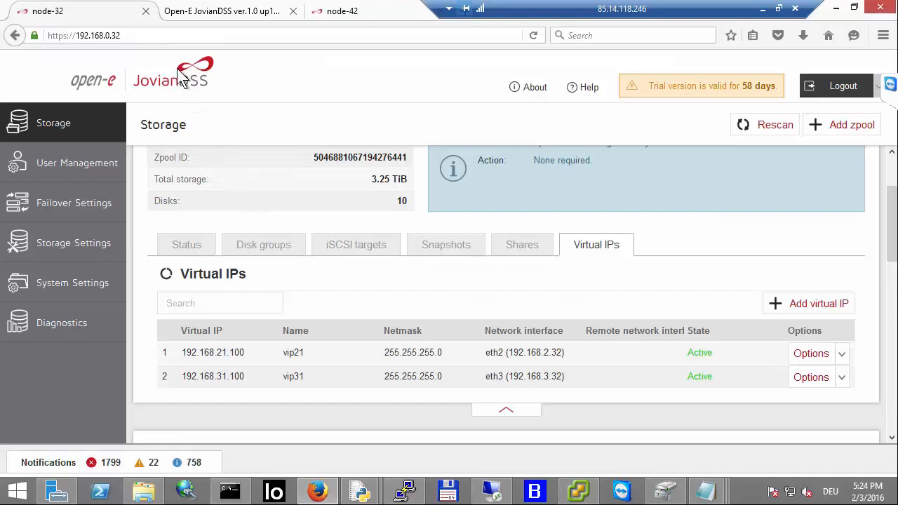
click(60, 208)
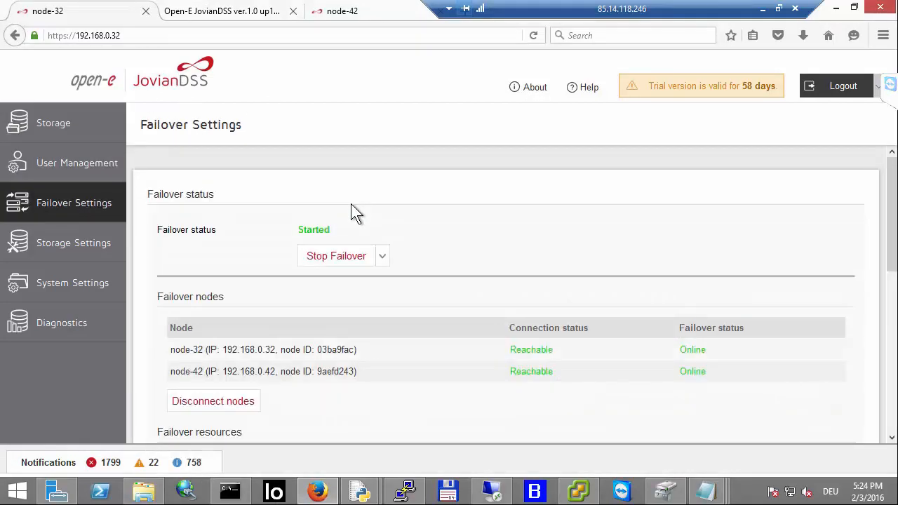
Step: Scroll through node-32's Failover Settings to review the nodes, failover resources and reservation synchronization
scroll(413, 258, down, 5)
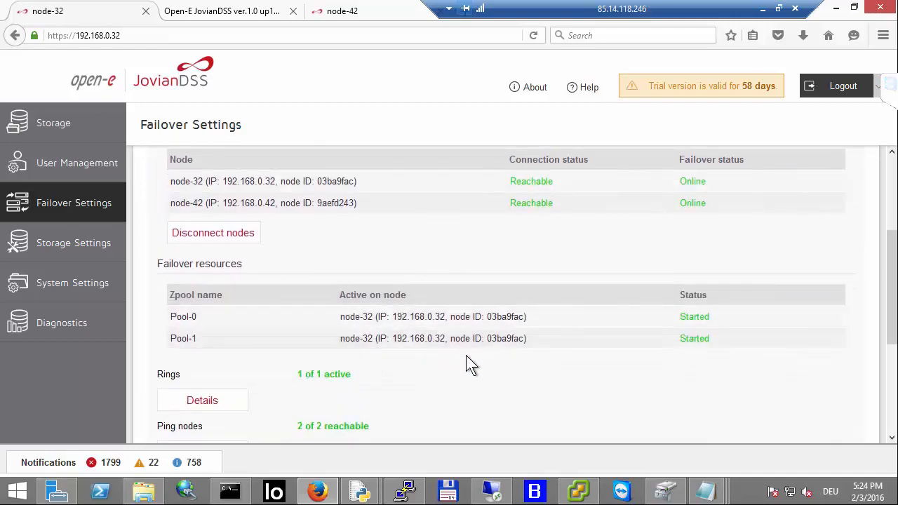
scroll(463, 356, down, 3)
scroll(371, 358, down, 3)
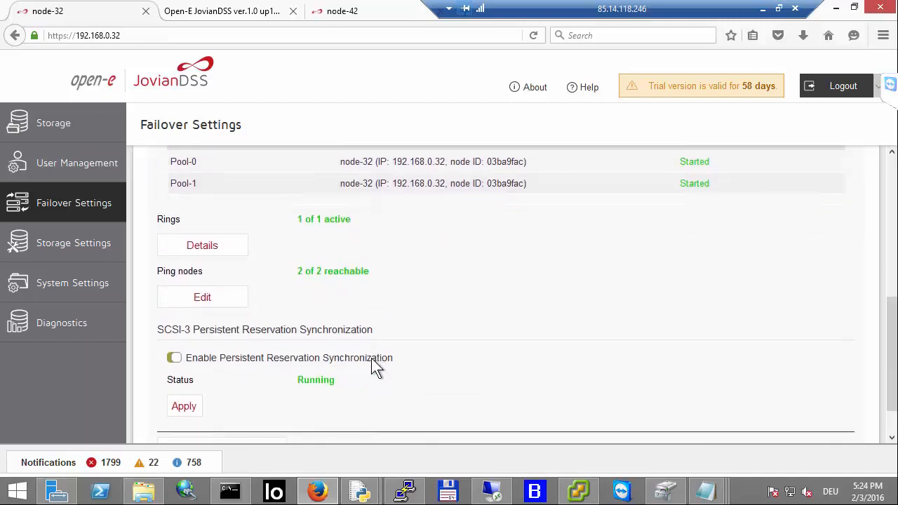
scroll(369, 360, up, 11)
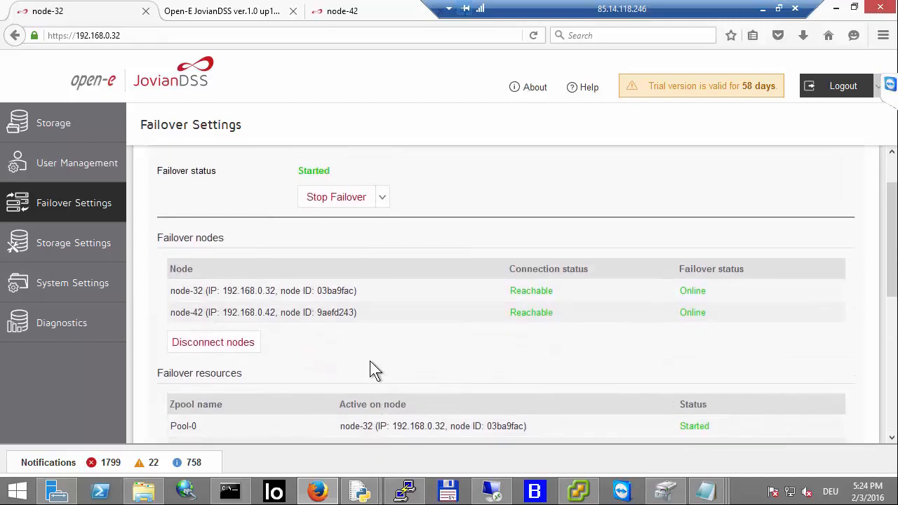
Step: Review node-42's Failover Settings after reloading its page, and return to node-32's Storage page
click(341, 18)
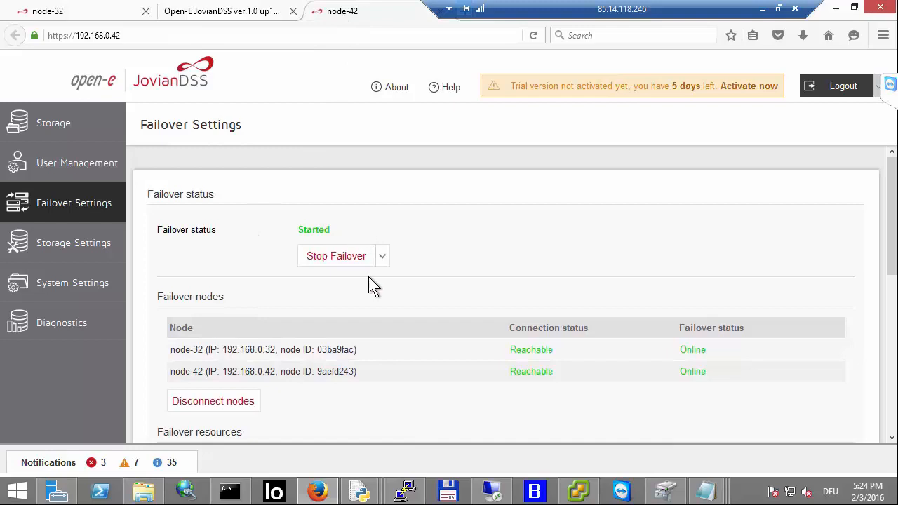
scroll(435, 270, down, 3)
scroll(582, 242, down, 3)
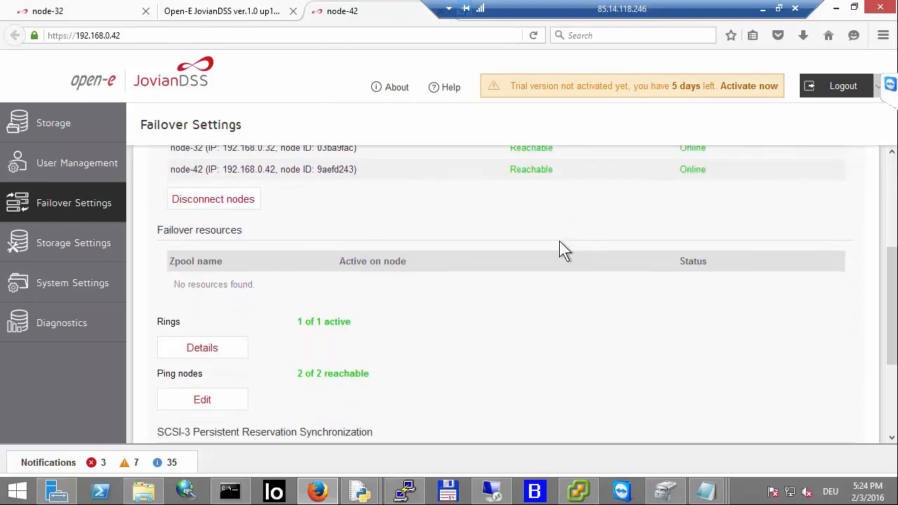
scroll(543, 256, down, 3)
scroll(529, 265, up, 5)
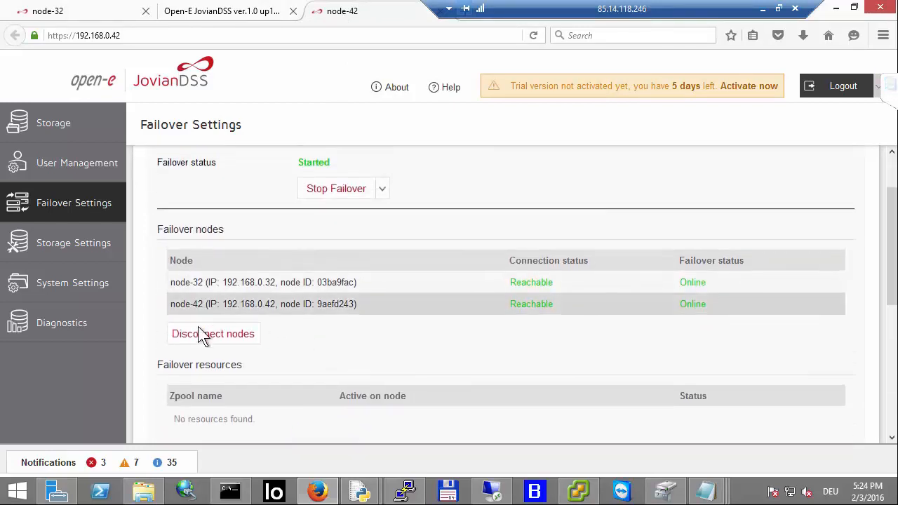
click(533, 35)
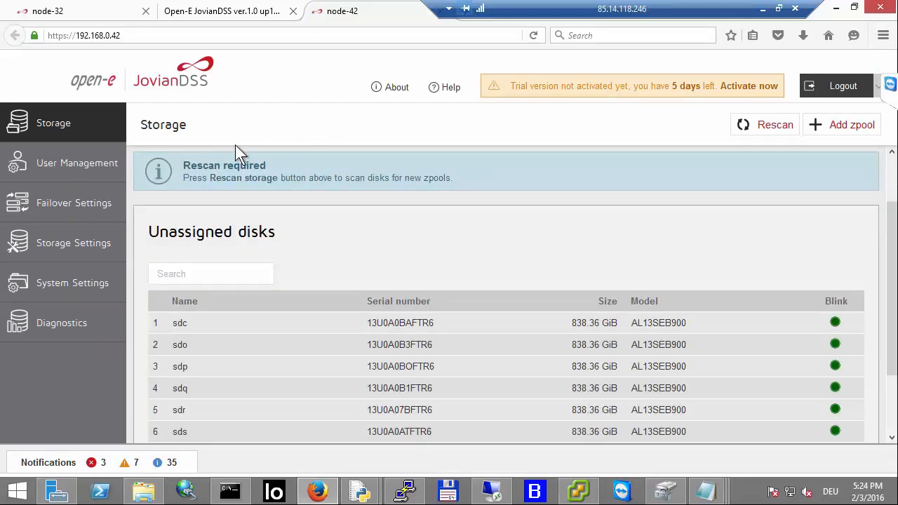
click(81, 210)
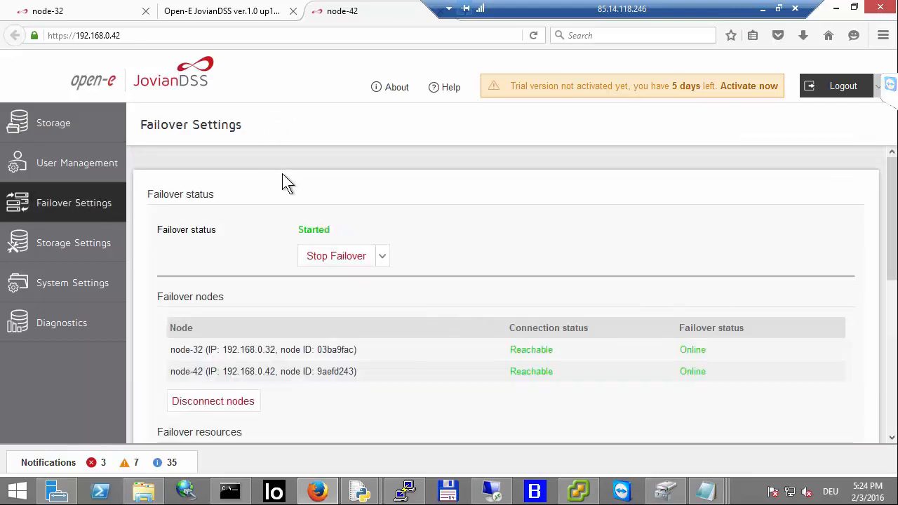
scroll(282, 180, down, 5)
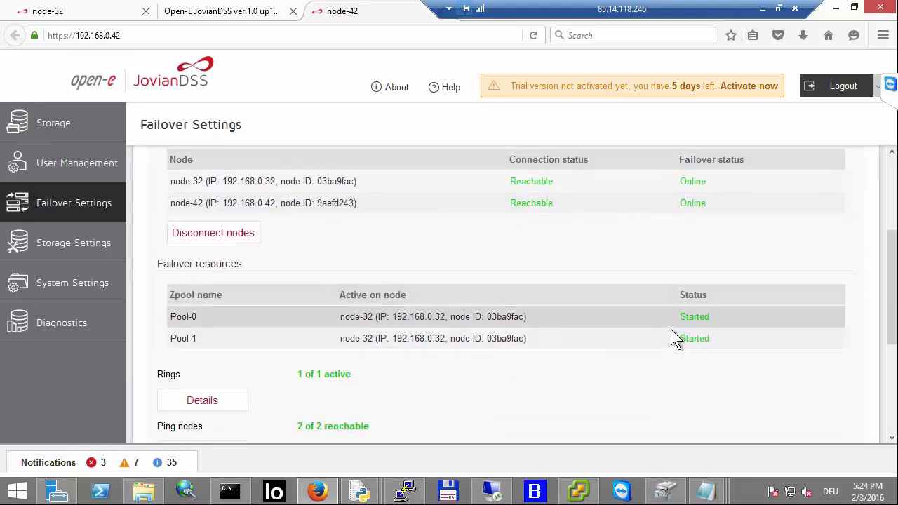
scroll(563, 357, down, 5)
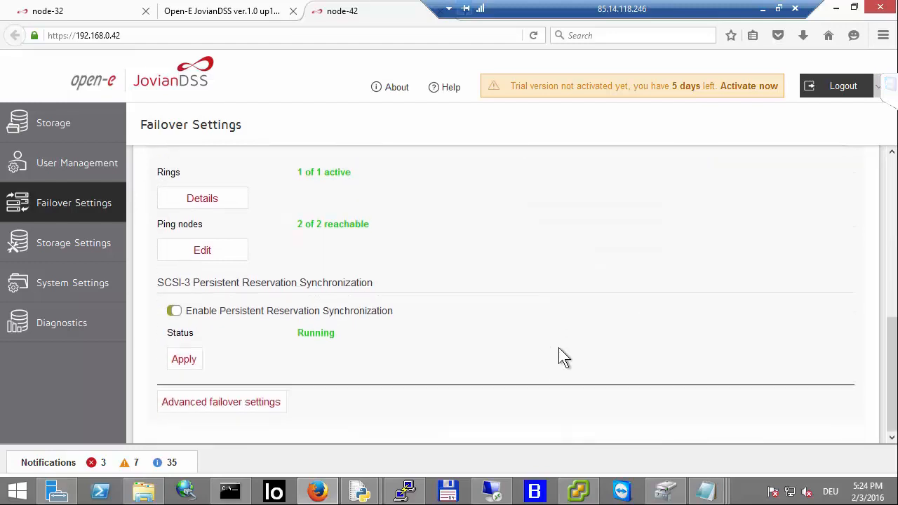
scroll(558, 347, up, 5)
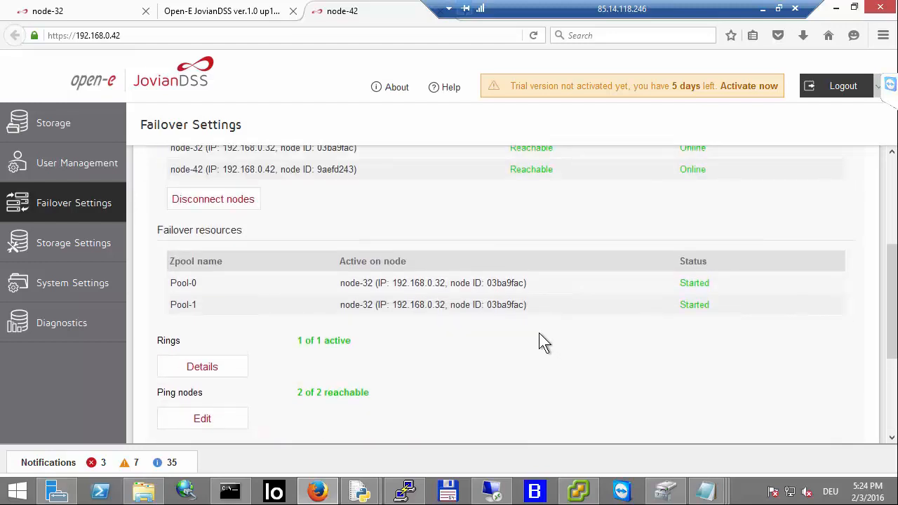
scroll(540, 342, up, 3)
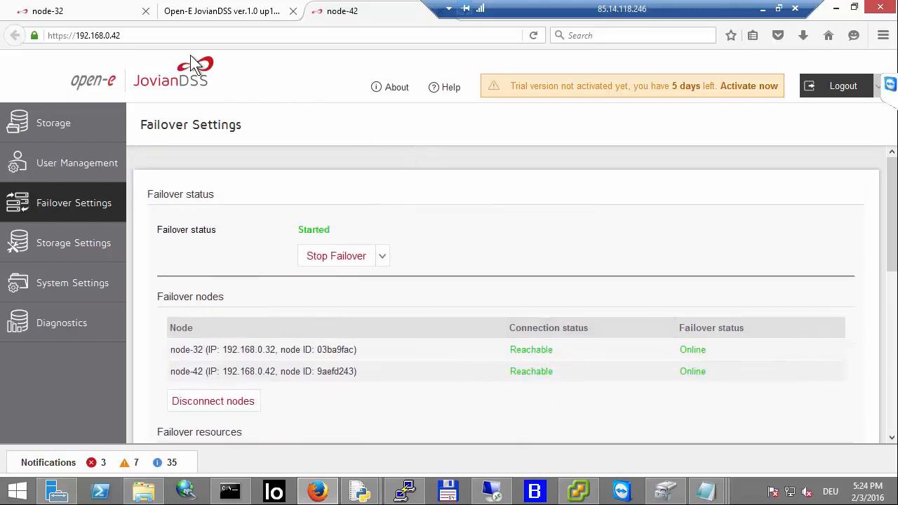
click(110, 10)
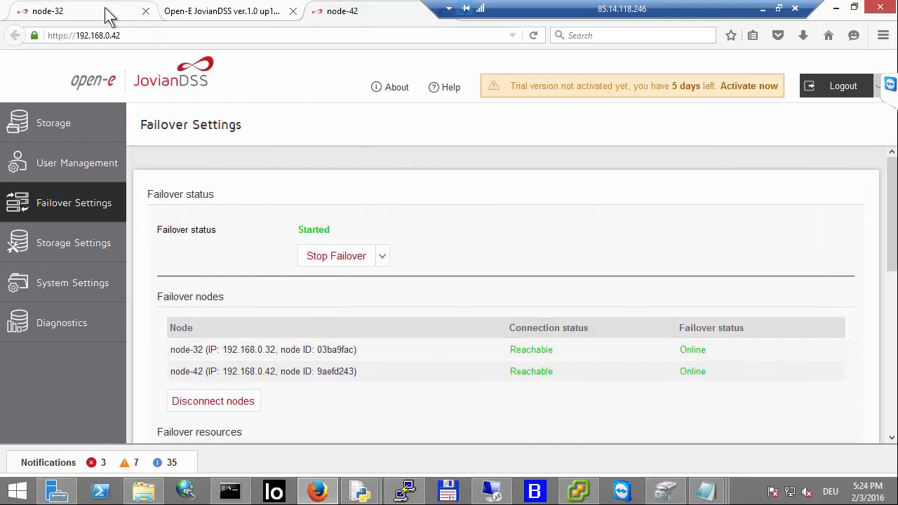
click(101, 125)
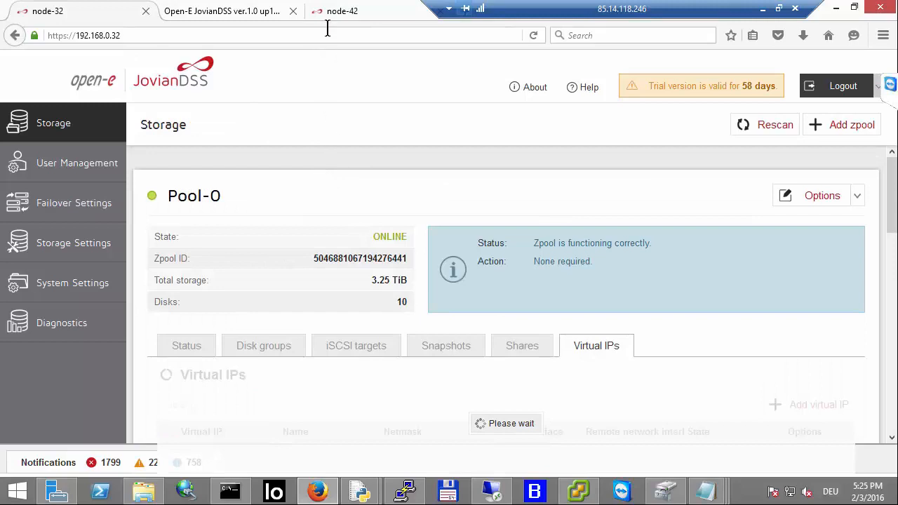
Step: Switch to the vSphere Client and inspect host 192.168.0.40's HA-iSCSI-0 and HA-iSCSI-1 datastores
click(578, 493)
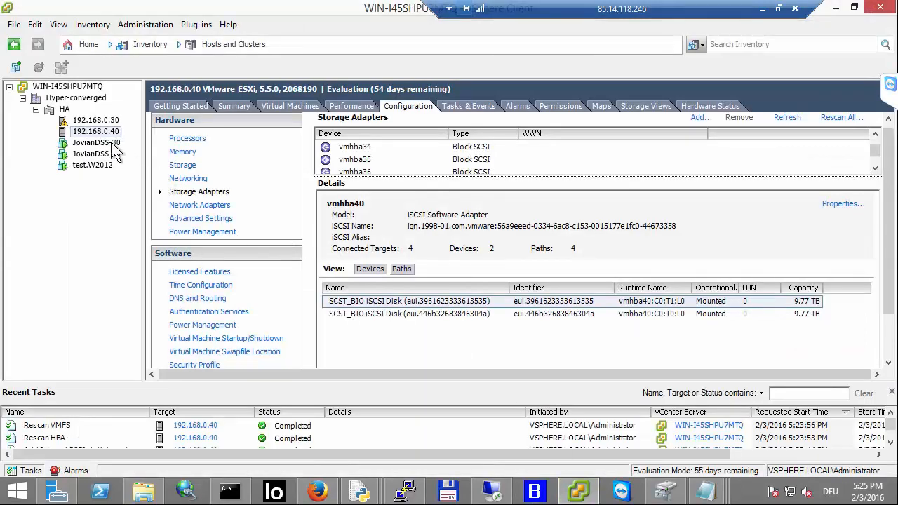
click(193, 170)
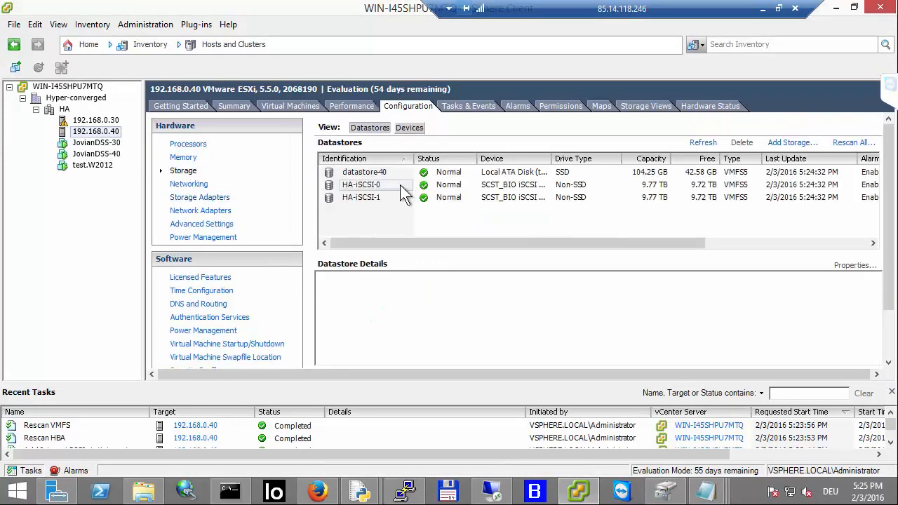
click(369, 197)
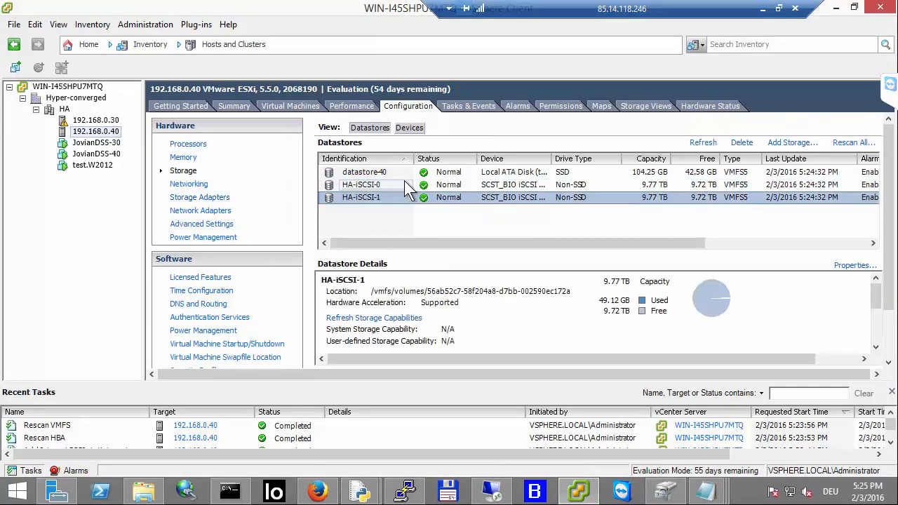
click(403, 182)
click(397, 193)
click(474, 186)
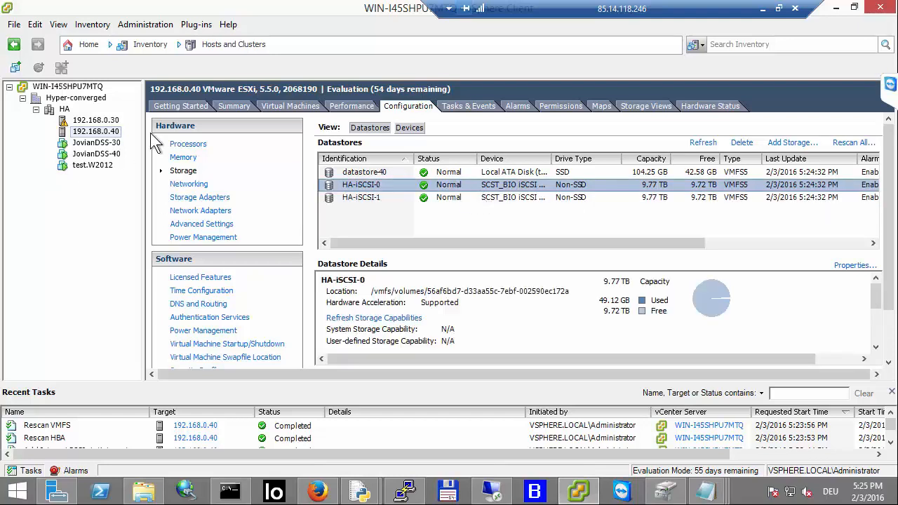
click(111, 132)
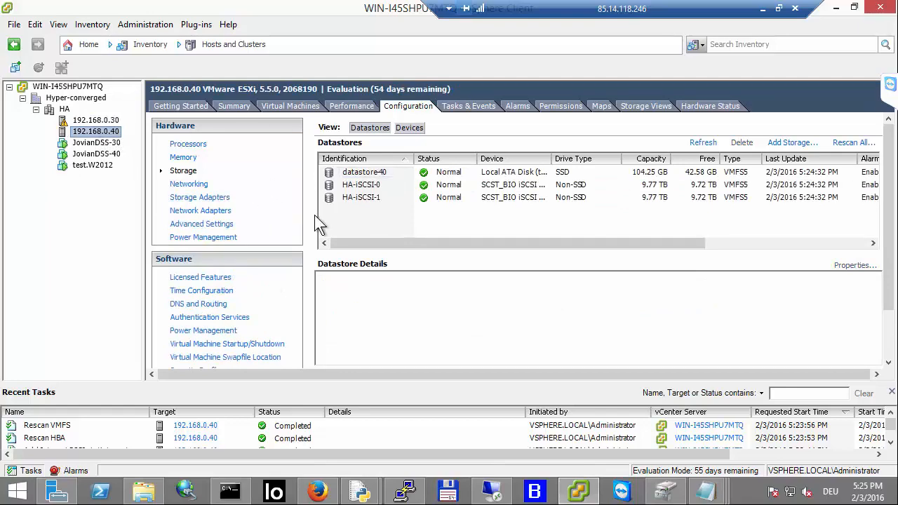
Step: Check the Iometer console on the test VM and return to the browser
click(500, 494)
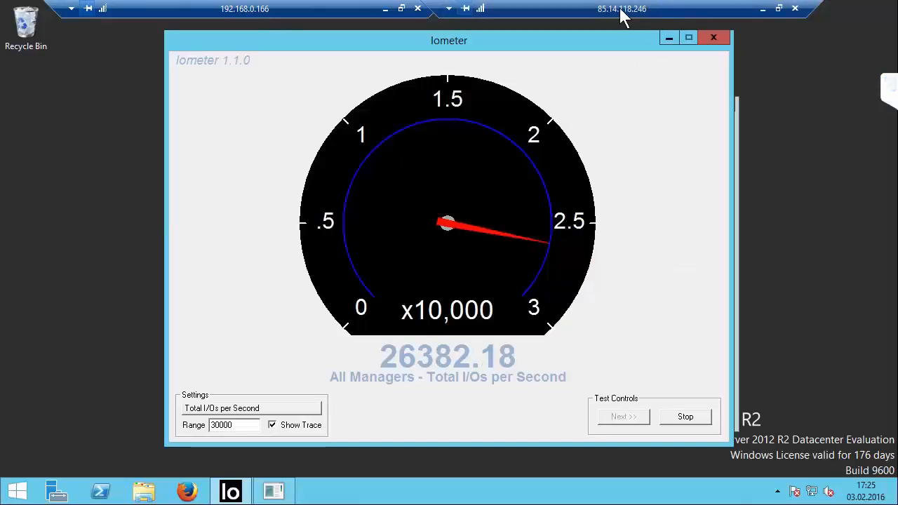
click(385, 8)
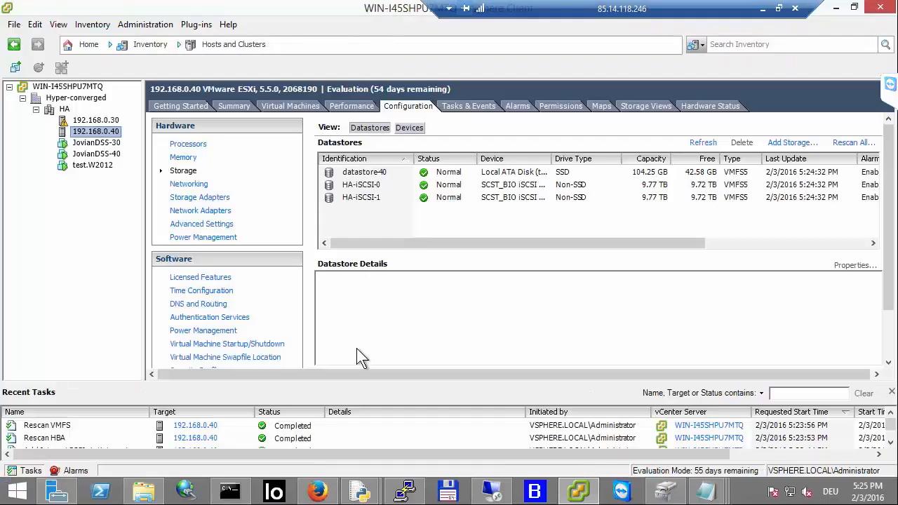
click(323, 492)
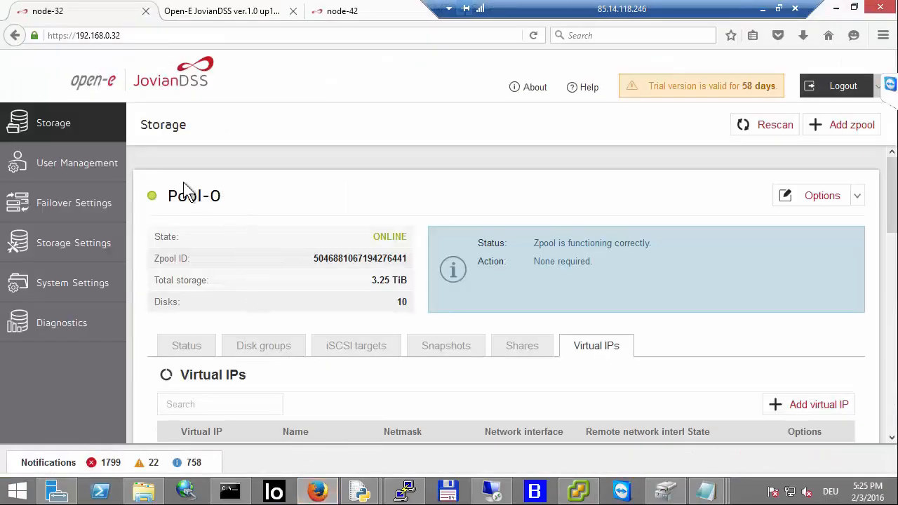
Step: Move Pool-1 from node-32 to the partner node
scroll(375, 322, down, 3)
scroll(376, 310, up, 3)
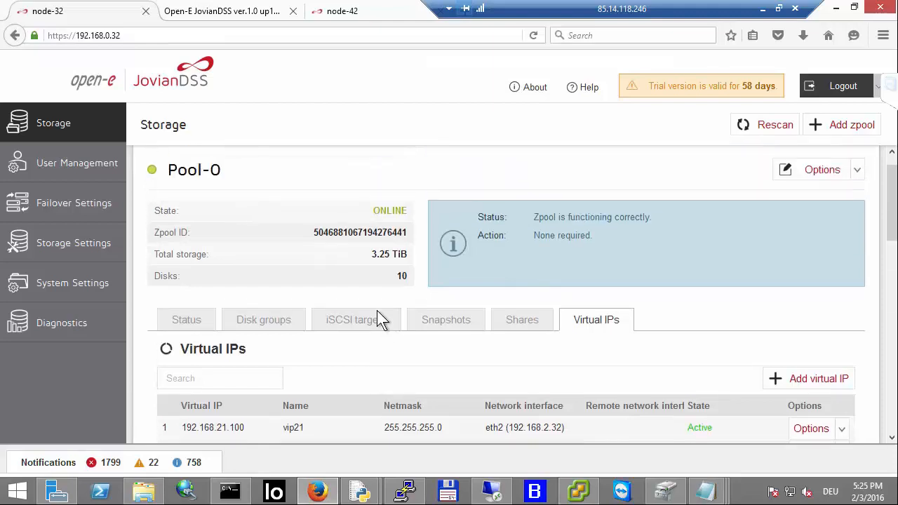
scroll(524, 265, down, 4)
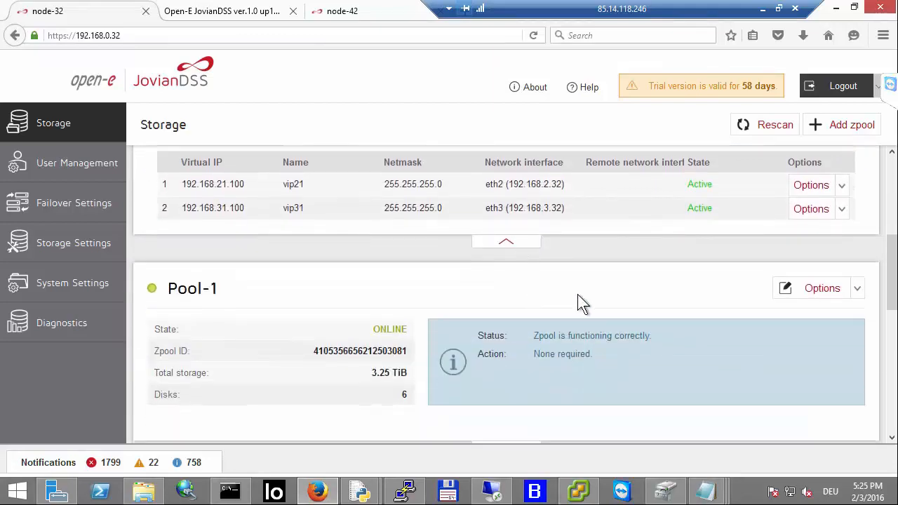
click(833, 298)
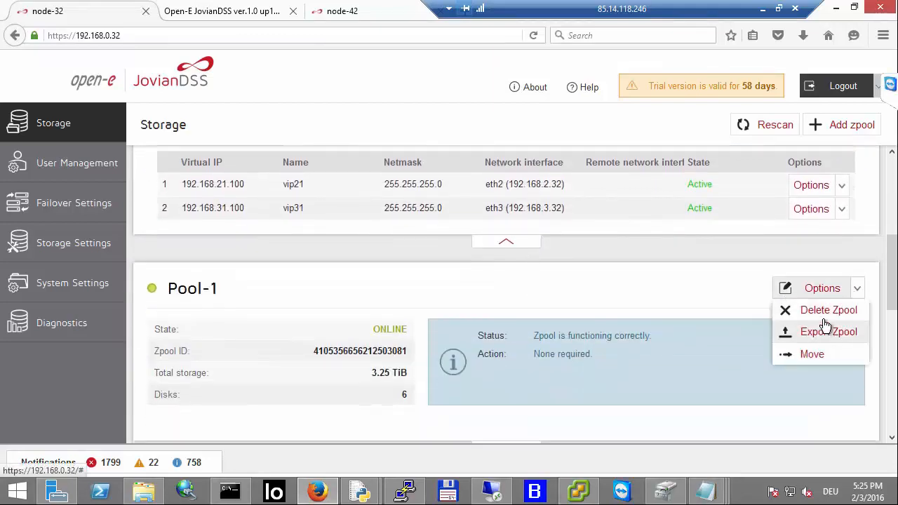
click(811, 356)
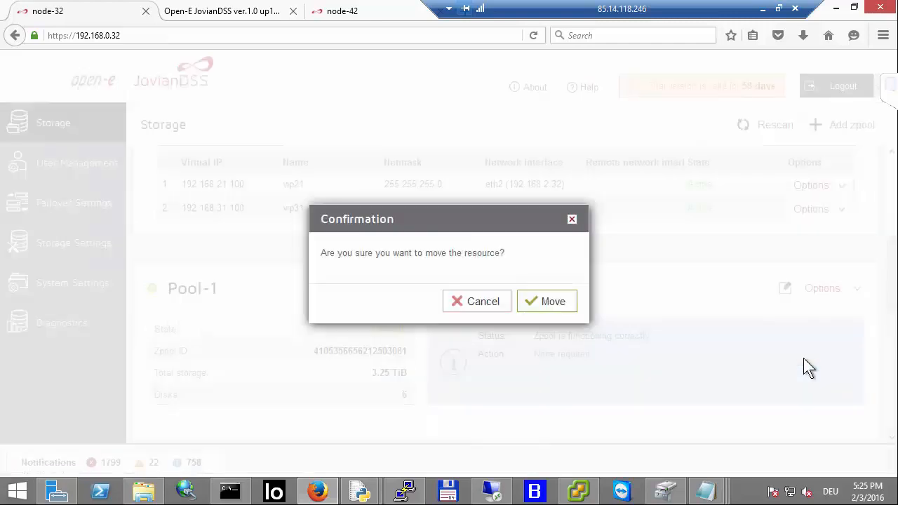
click(544, 313)
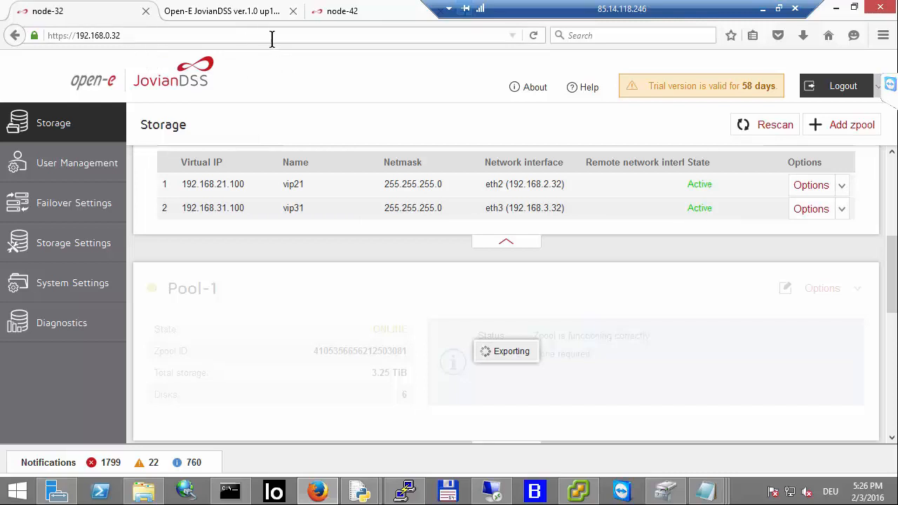
Step: Review the Storage pages of node-42 and node-32 for the moved and remaining pools
click(381, 9)
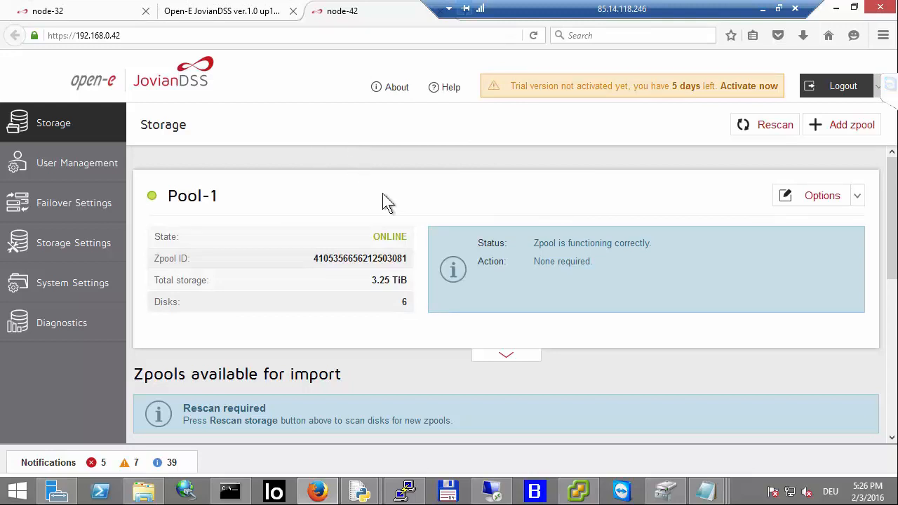
scroll(383, 196, down, 3)
scroll(384, 197, up, 3)
click(106, 12)
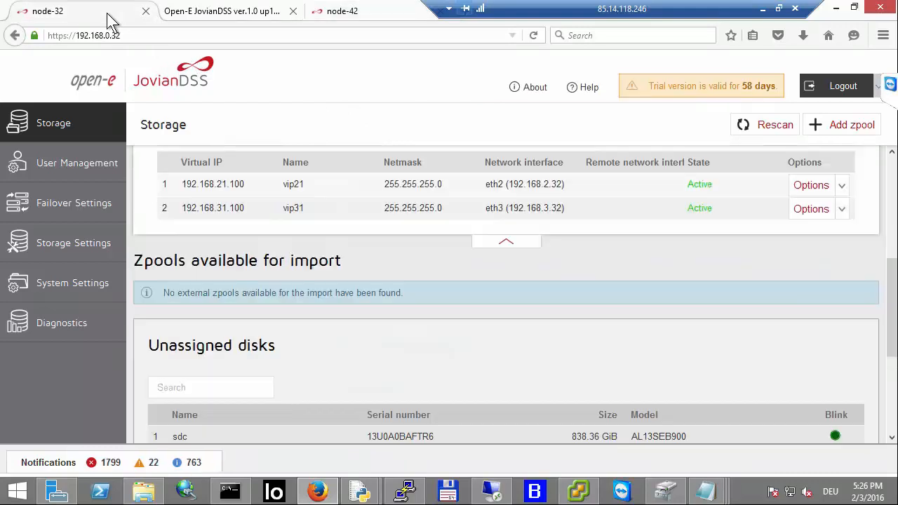
scroll(317, 253, up, 3)
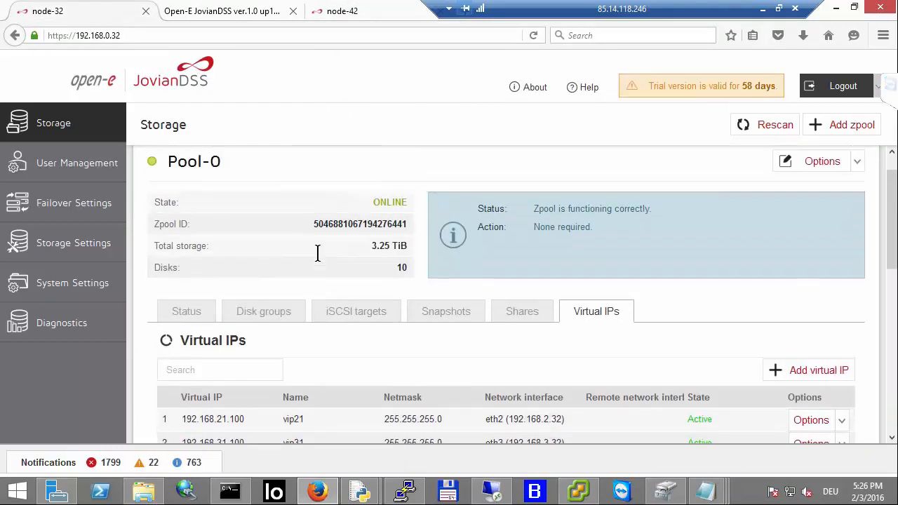
scroll(442, 294, down, 4)
click(491, 309)
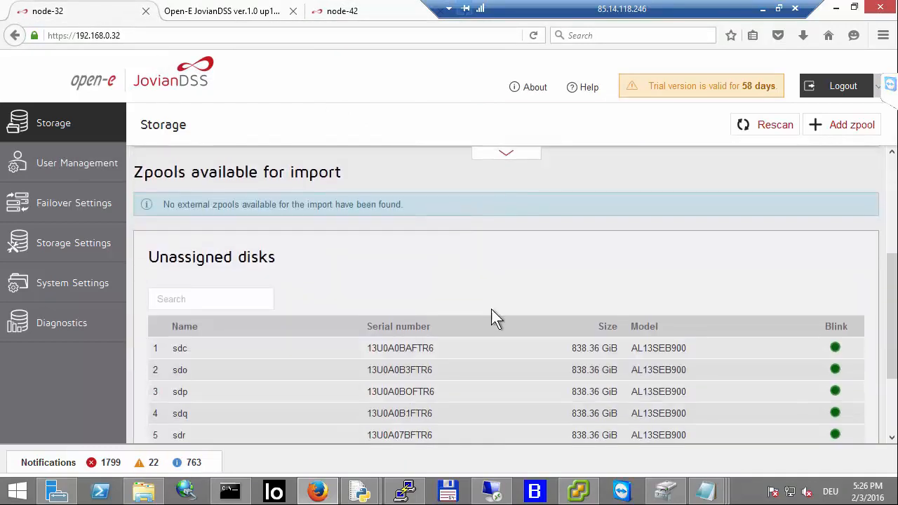
scroll(491, 309, up, 5)
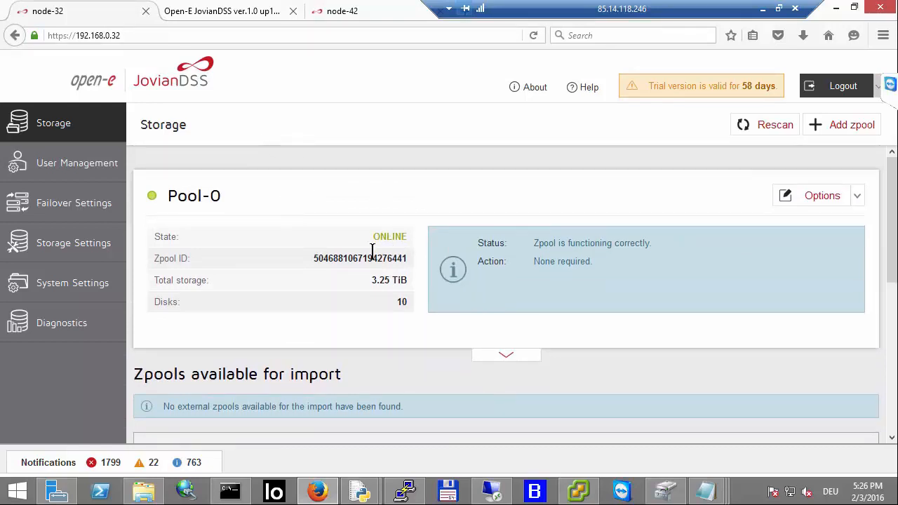
Step: Move Pool-0 from node-32 to the partner node as well
click(857, 198)
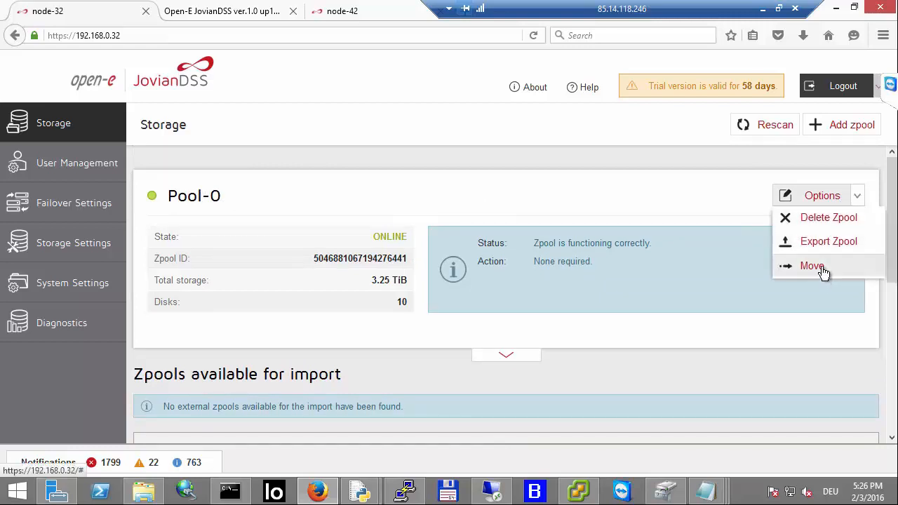
click(822, 271)
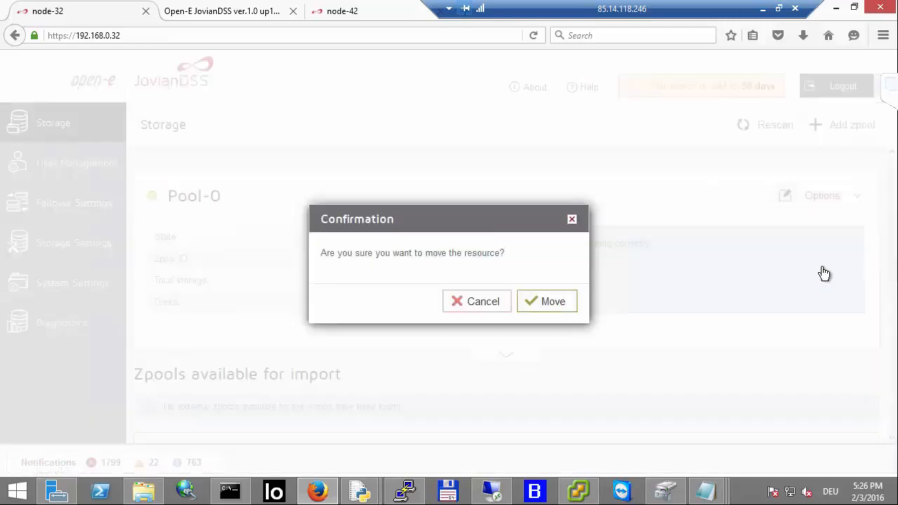
click(566, 301)
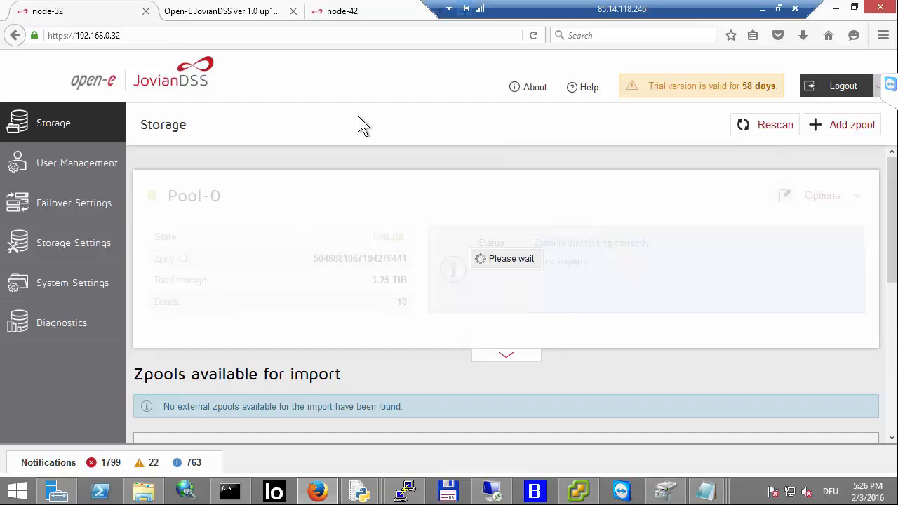
Step: Switch to the Iometer console and toggle its Show Trace option off and back on
click(488, 485)
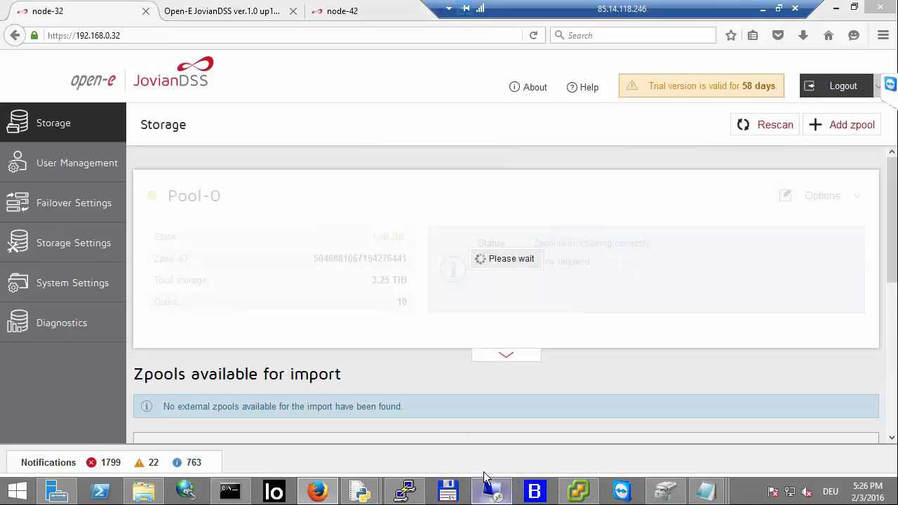
click(294, 428)
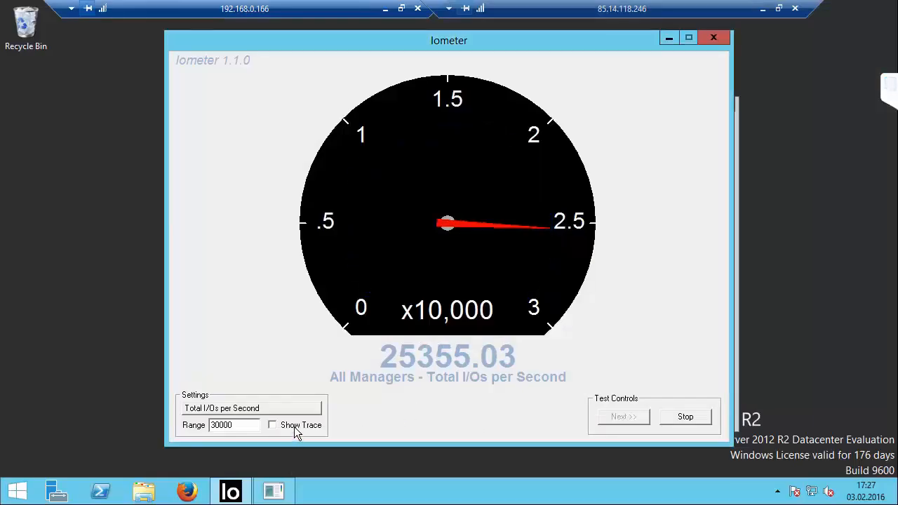
click(294, 427)
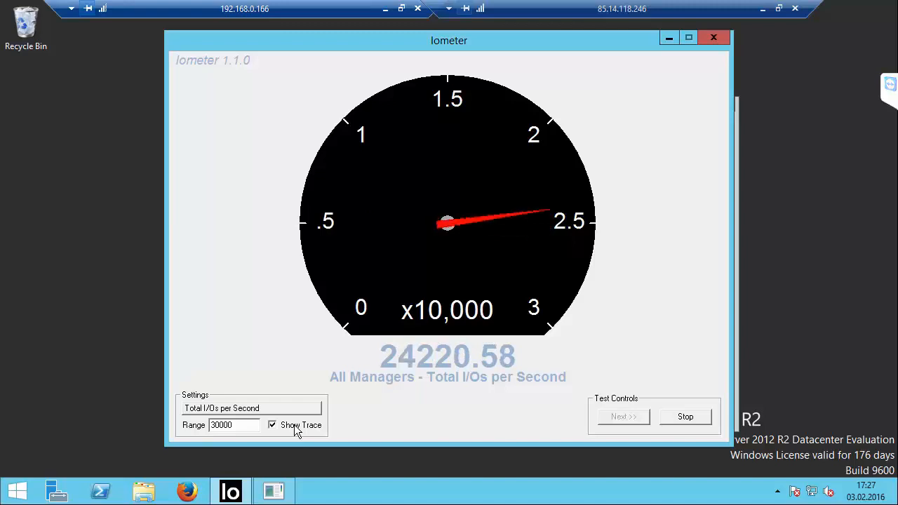
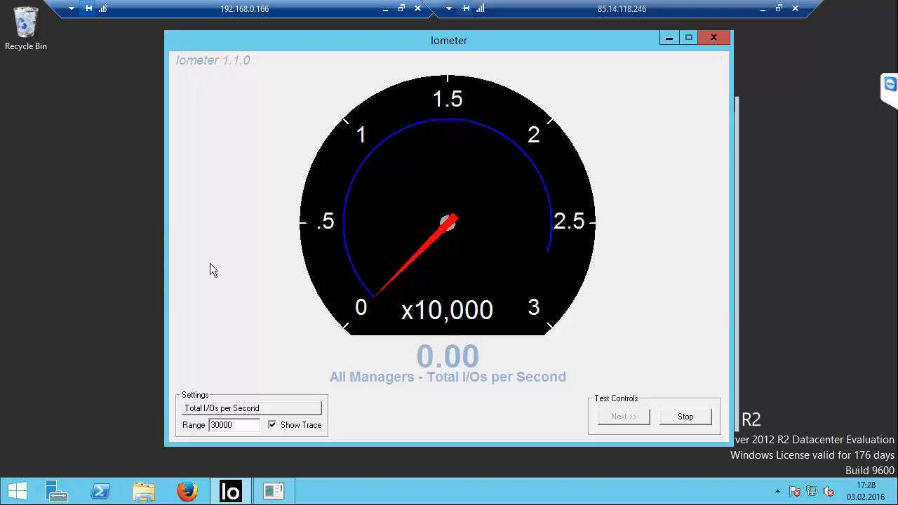
Step: Glance at both nodes' Storage pages, then stop the running Iometer test from its main window
click(386, 9)
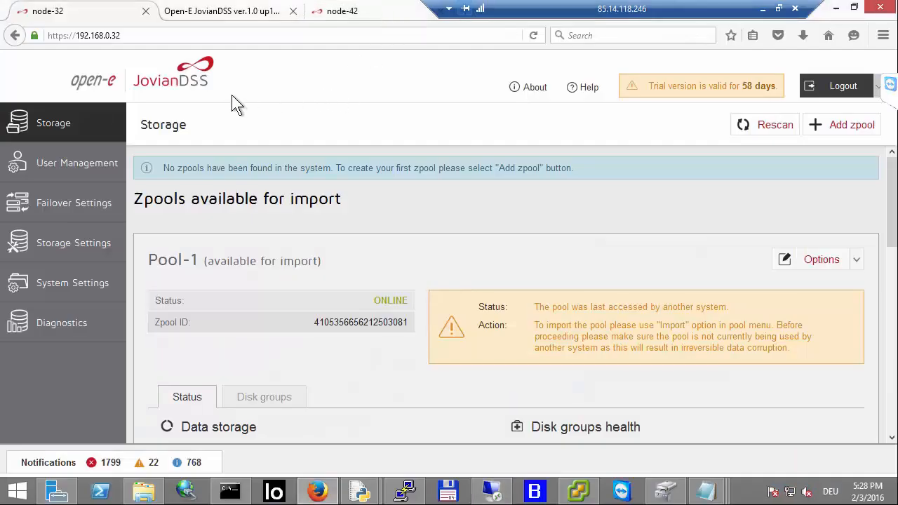
click(338, 12)
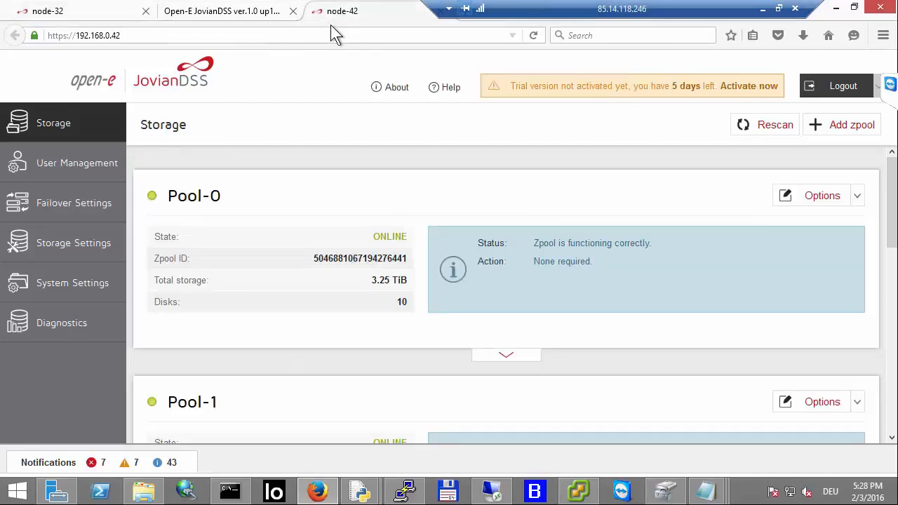
click(489, 490)
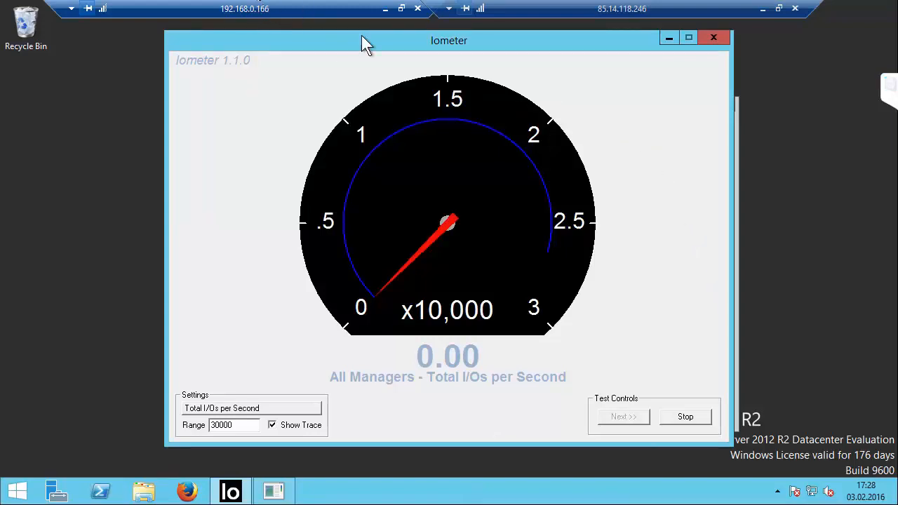
click(667, 38)
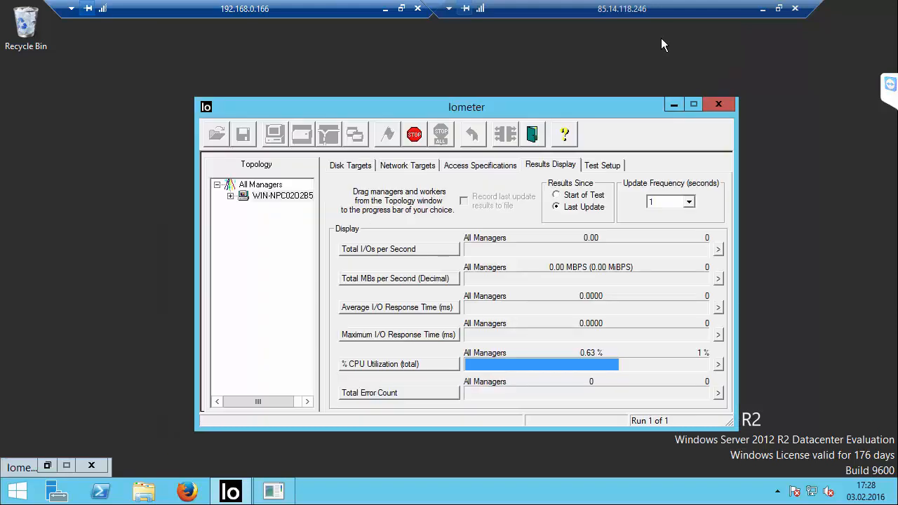
click(417, 142)
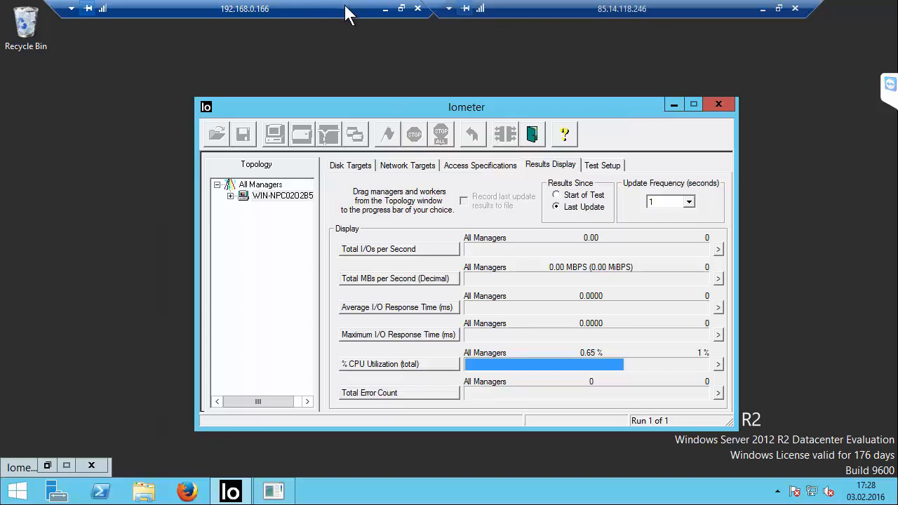
Step: Try to activate virtual IP vip21 in Pool-0's Virtual IPs on node-42
click(386, 9)
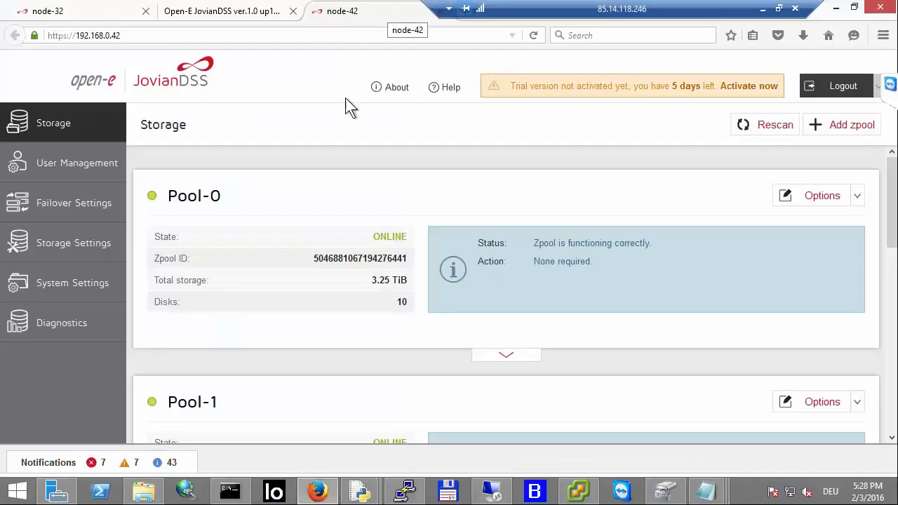
click(524, 357)
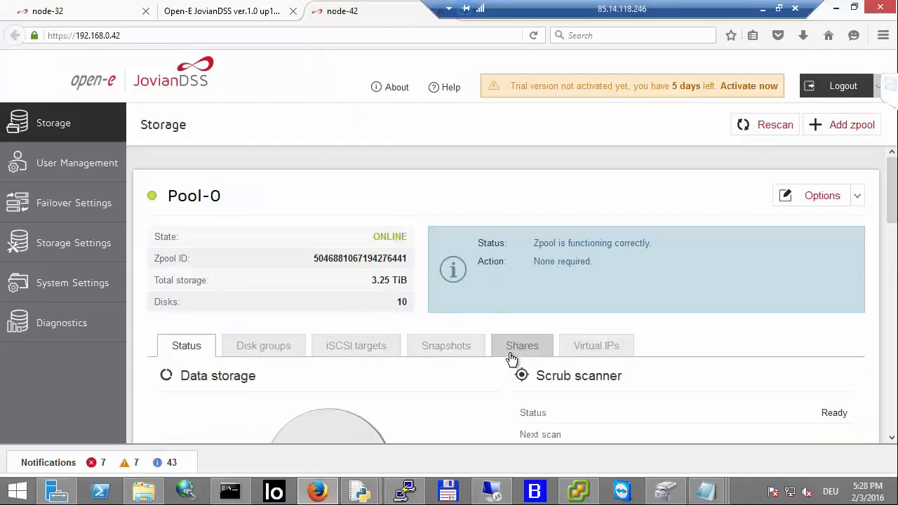
click(581, 347)
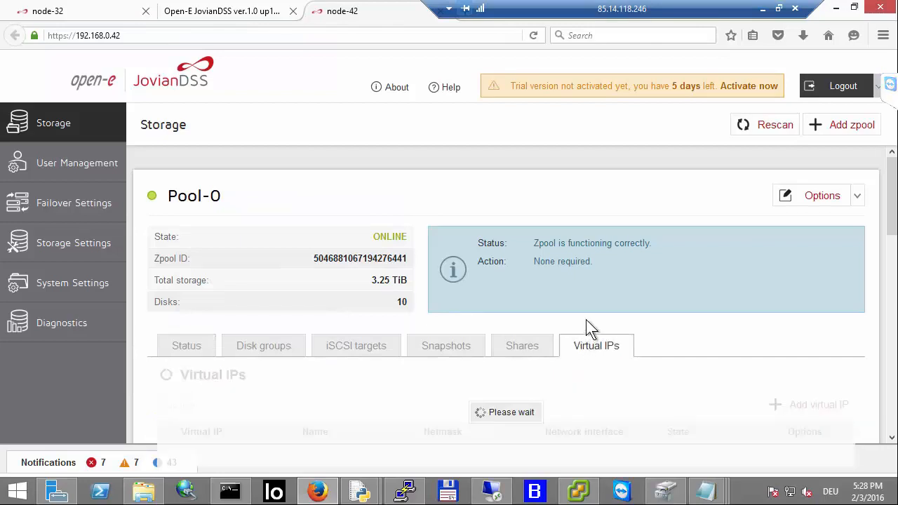
scroll(587, 323, down, 4)
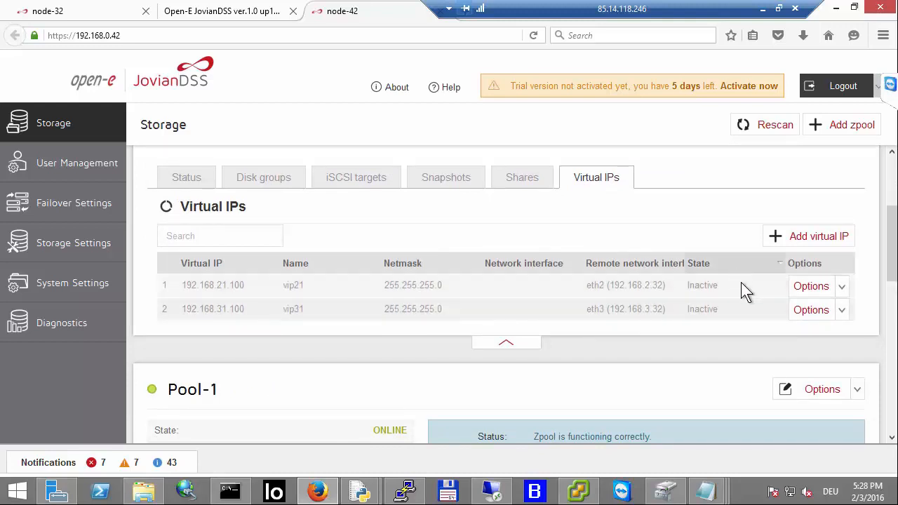
click(833, 293)
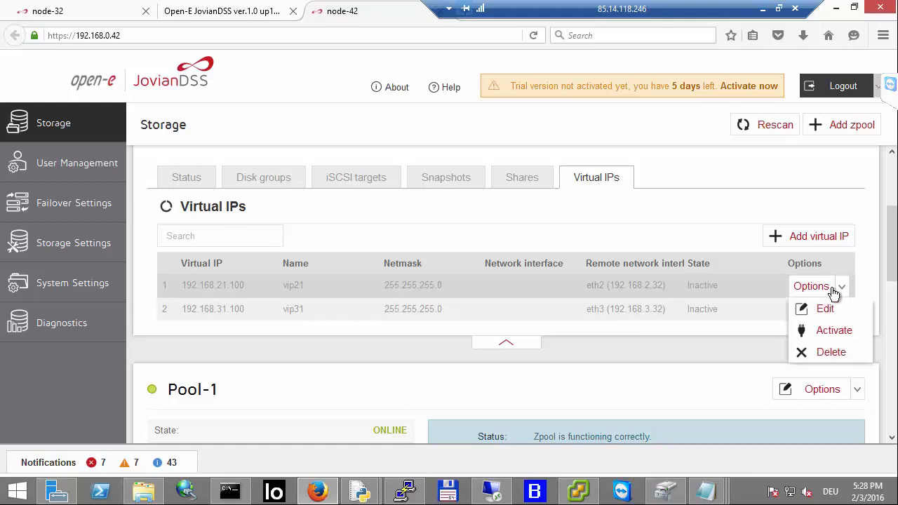
click(832, 333)
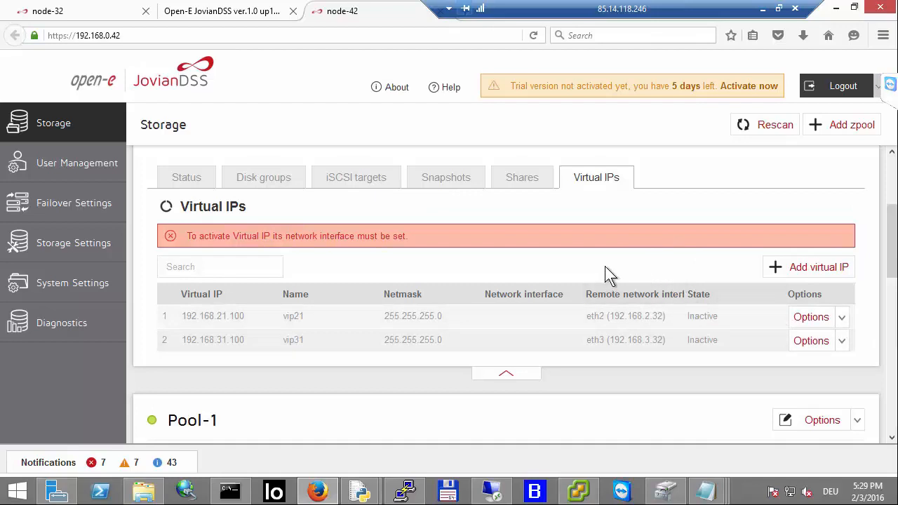
Step: Move Pool-0 from node-42 back to node-32
click(91, 15)
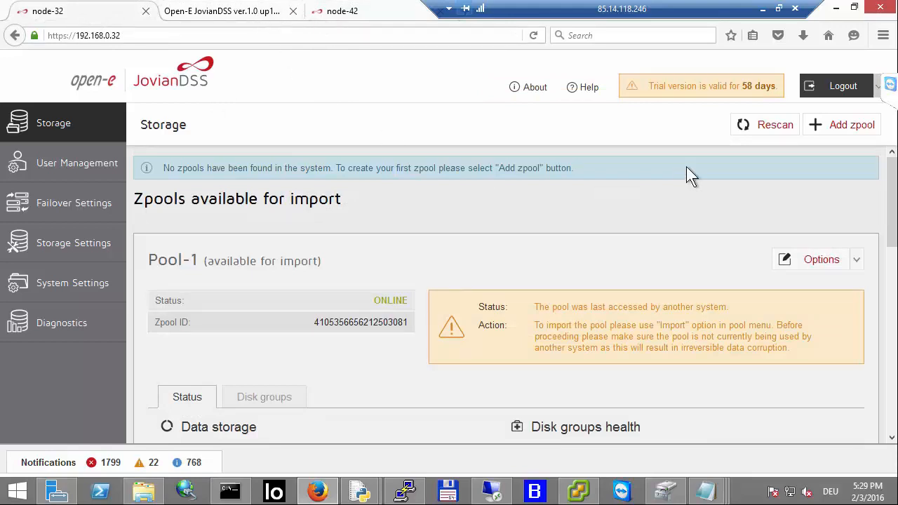
click(344, 15)
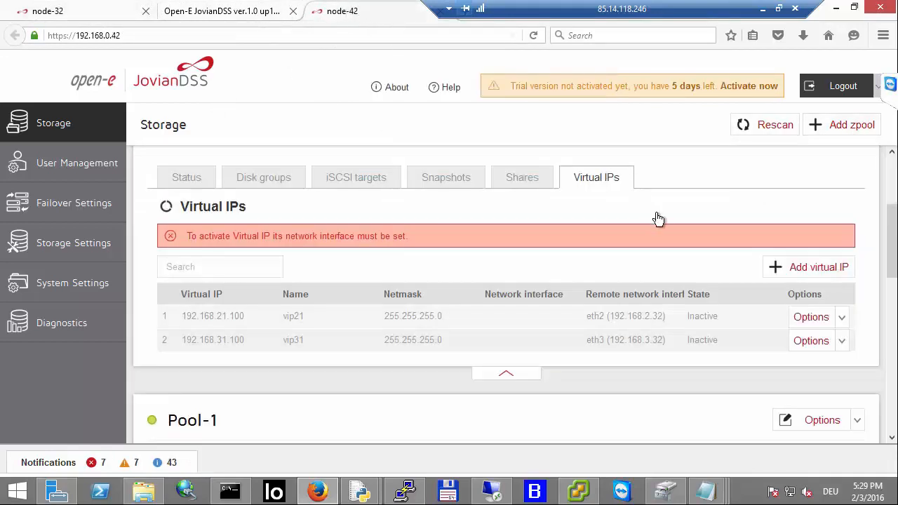
scroll(655, 214, up, 3)
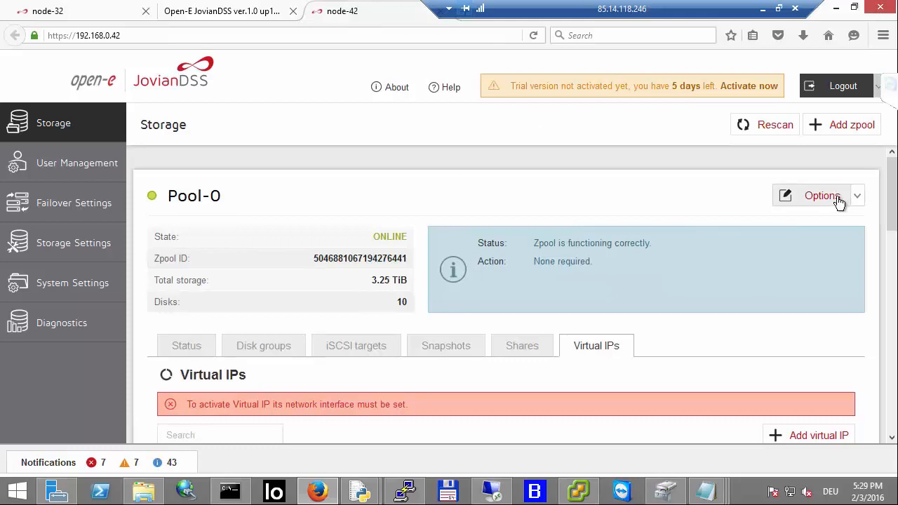
click(836, 199)
click(816, 261)
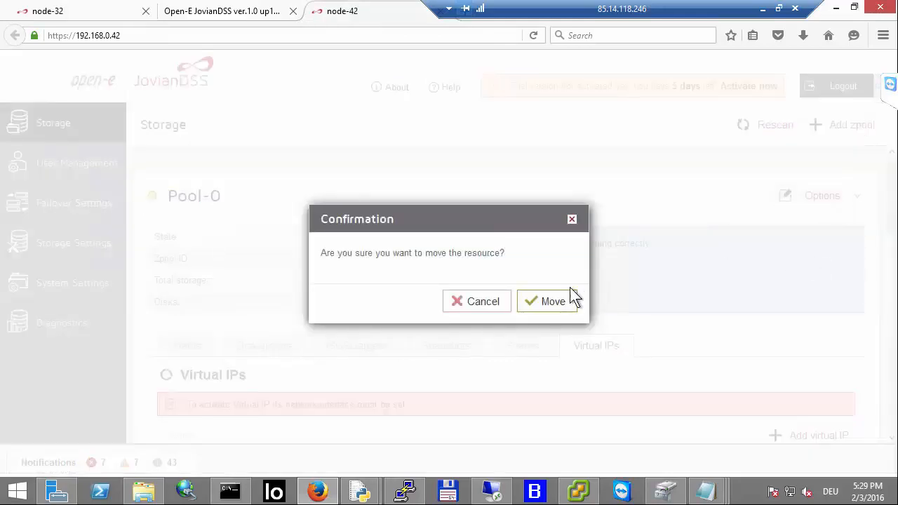
click(554, 300)
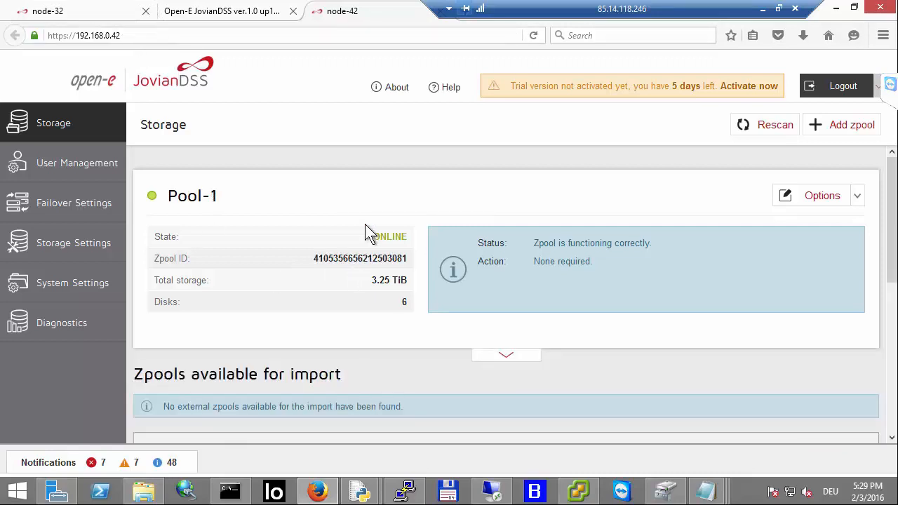
Step: On node-32, set Pool-0's virtual IP vip21 remote network interface to eth2 (192.168.2.42)
scroll(365, 226, down, 2)
scroll(364, 232, up, 2)
click(114, 16)
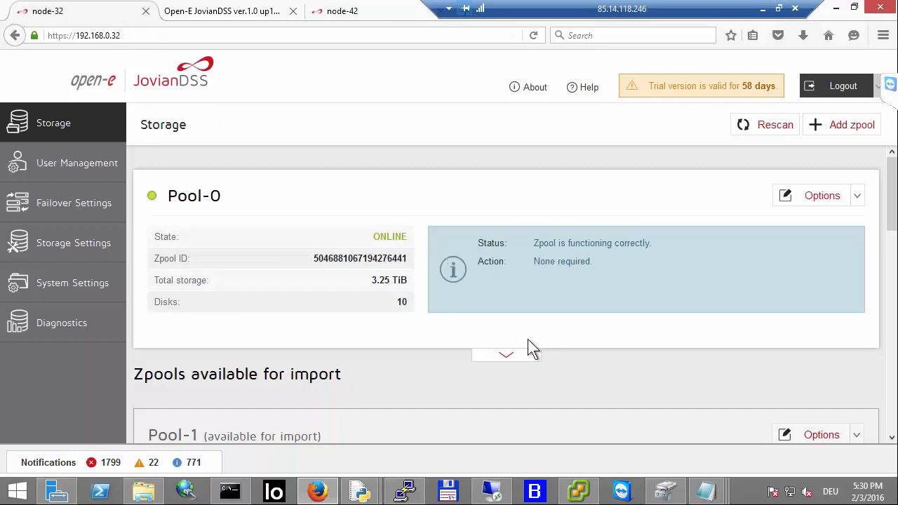
click(507, 354)
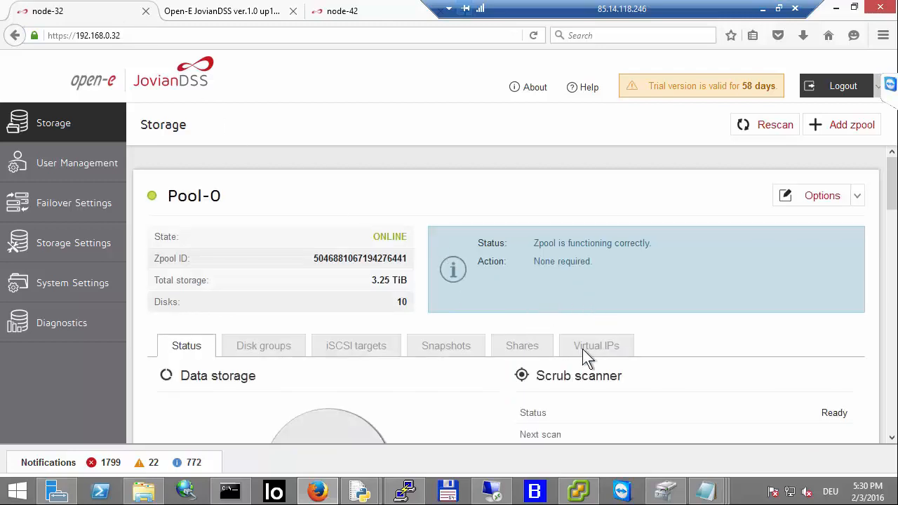
click(592, 348)
scroll(611, 267, down, 3)
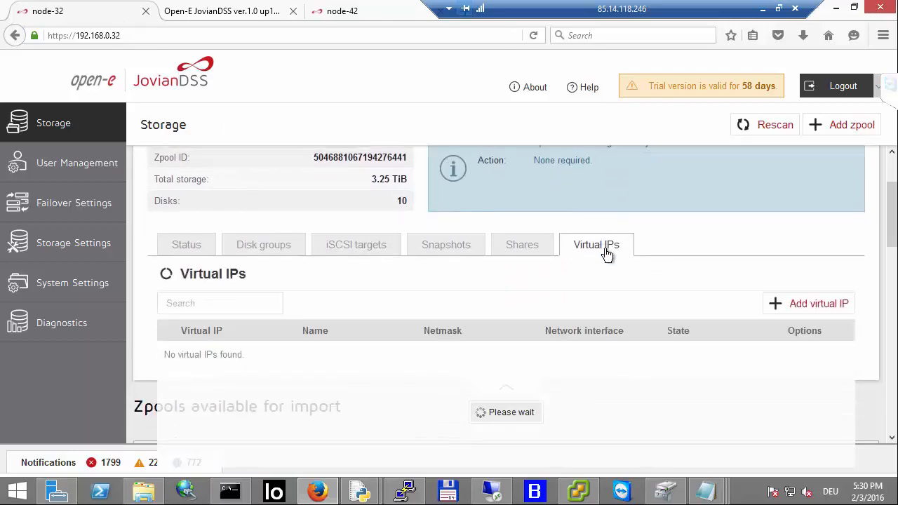
scroll(551, 273, down, 3)
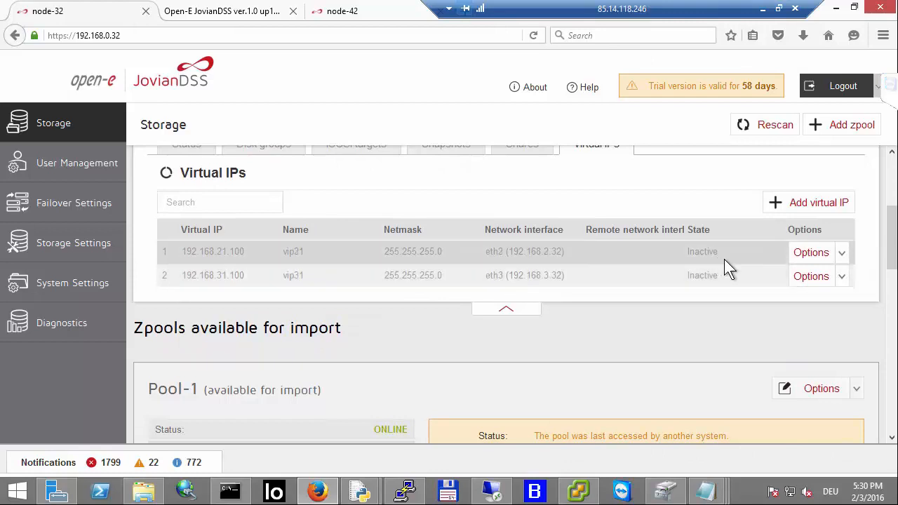
click(840, 257)
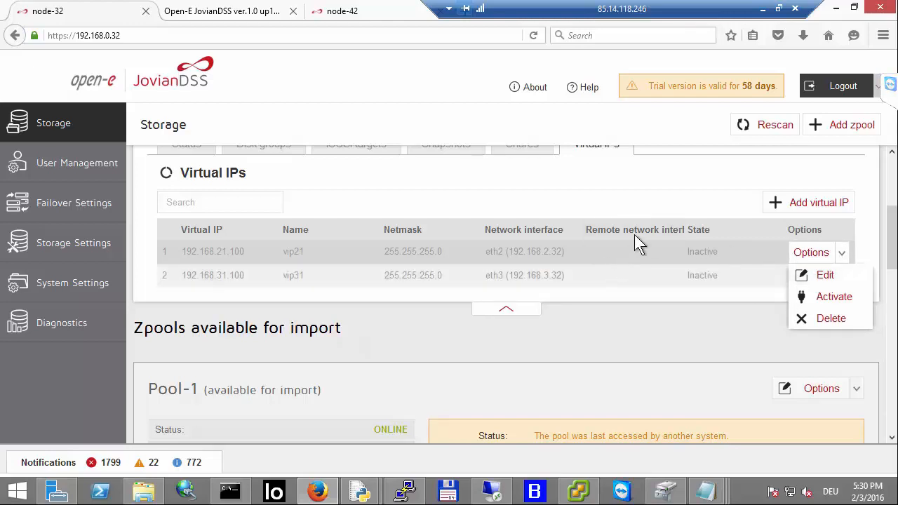
click(826, 277)
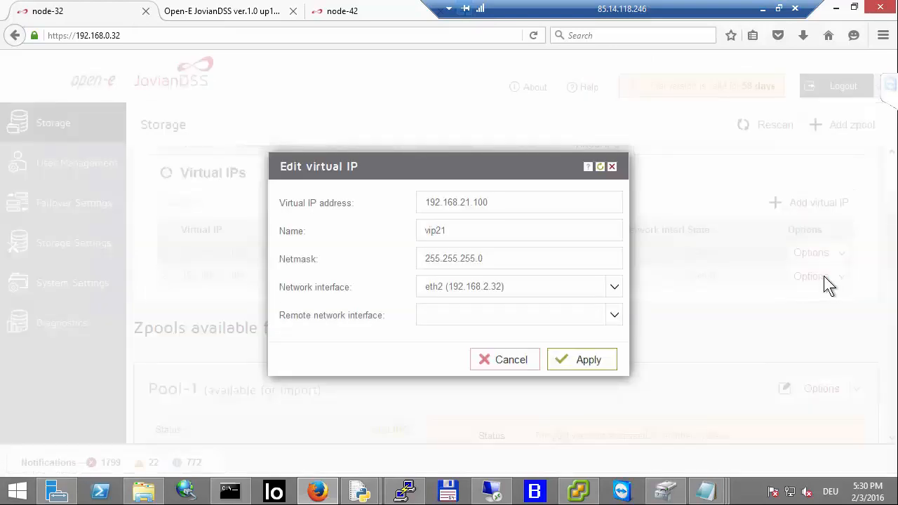
click(519, 317)
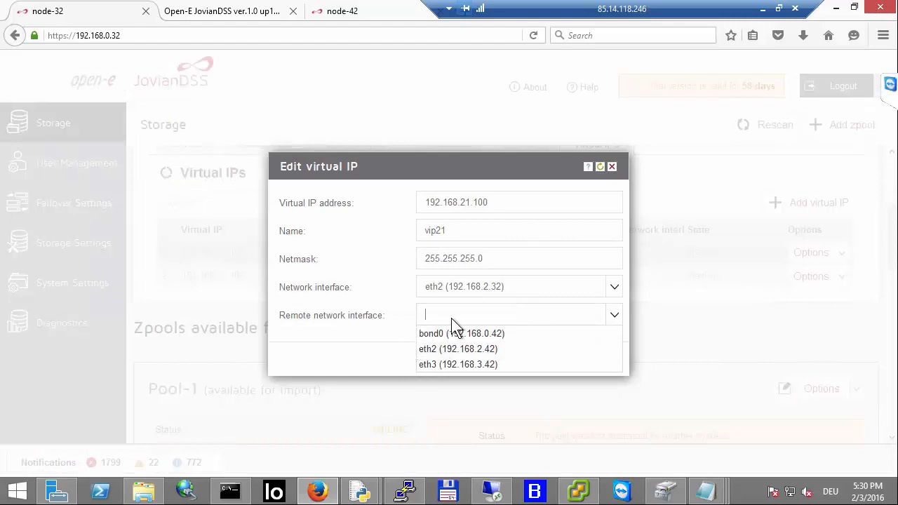
click(466, 365)
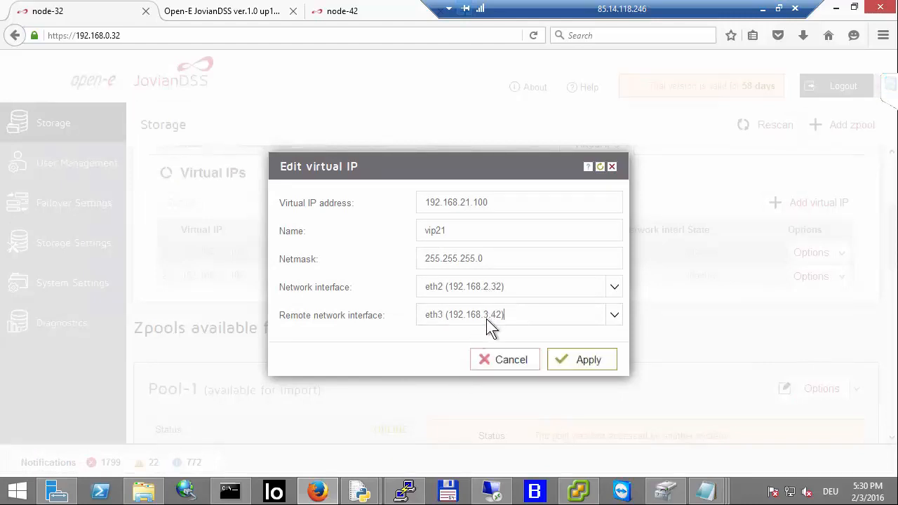
click(489, 324)
click(481, 349)
click(565, 362)
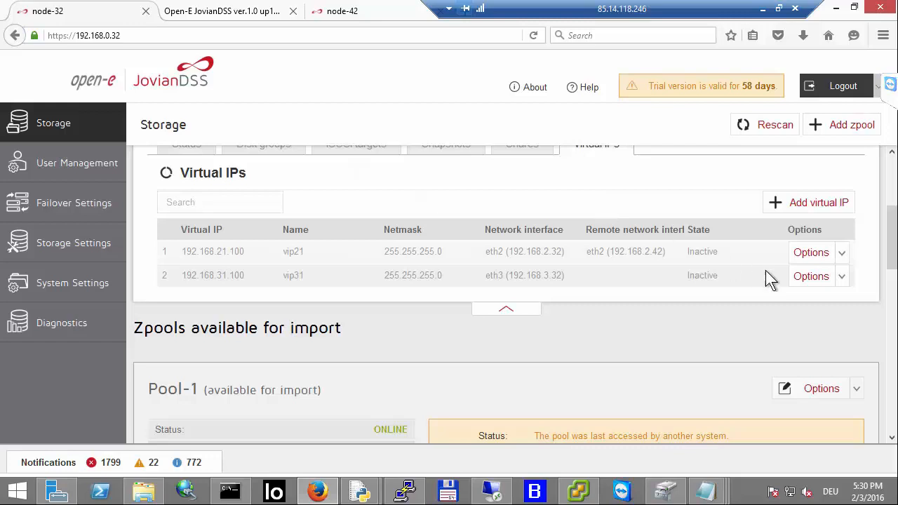
Step: Set virtual IP vip31's remote network interface to eth3 (192.168.3.42)
click(821, 278)
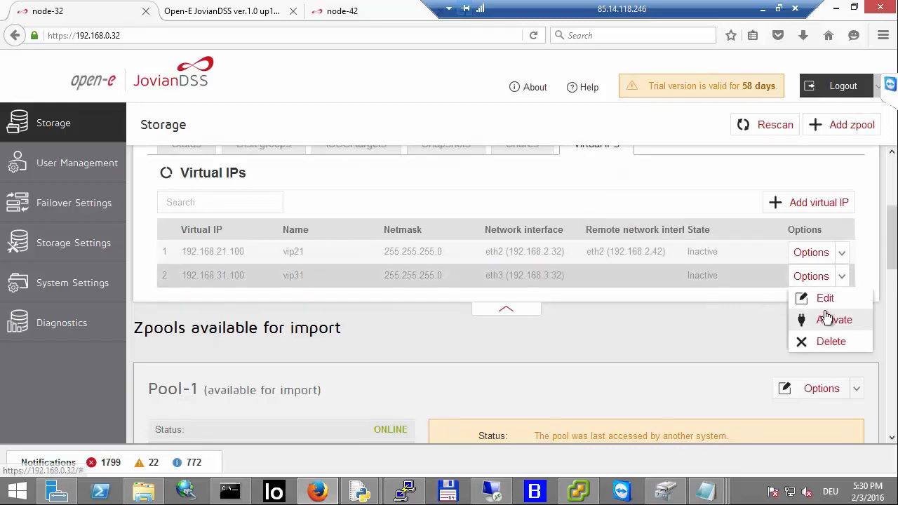
click(825, 300)
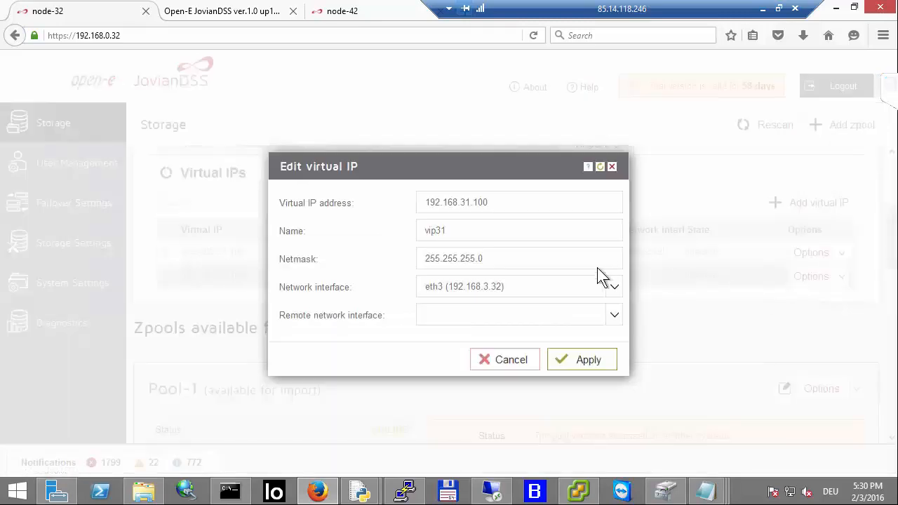
click(573, 314)
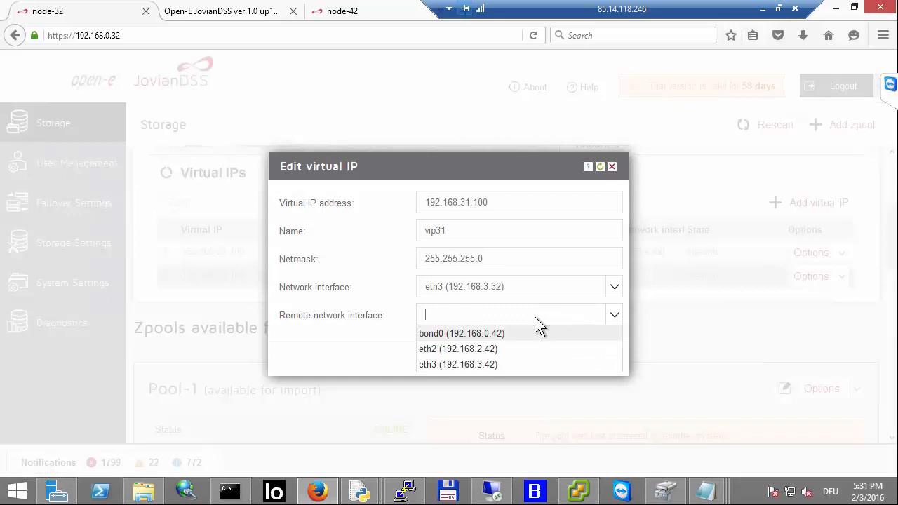
click(482, 365)
click(571, 360)
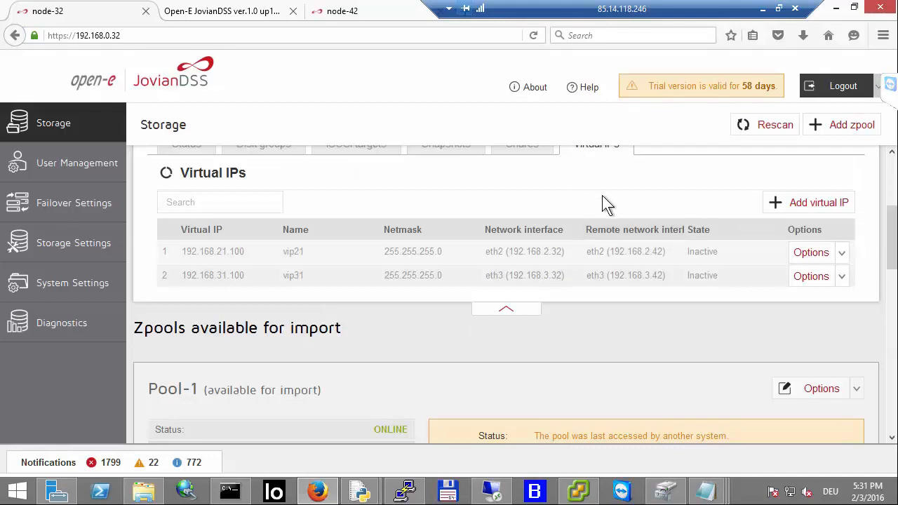
Step: Activate virtual IPs vip21 and vip31 on node-32
click(838, 254)
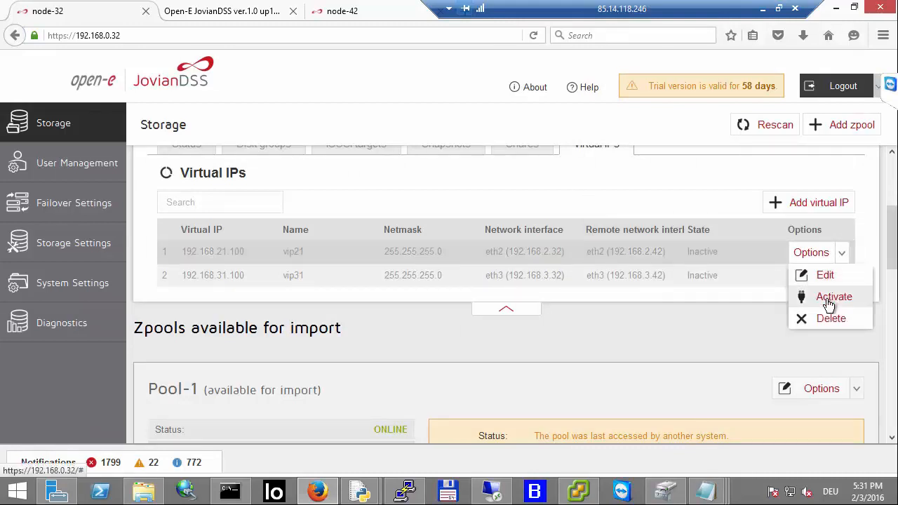
click(829, 301)
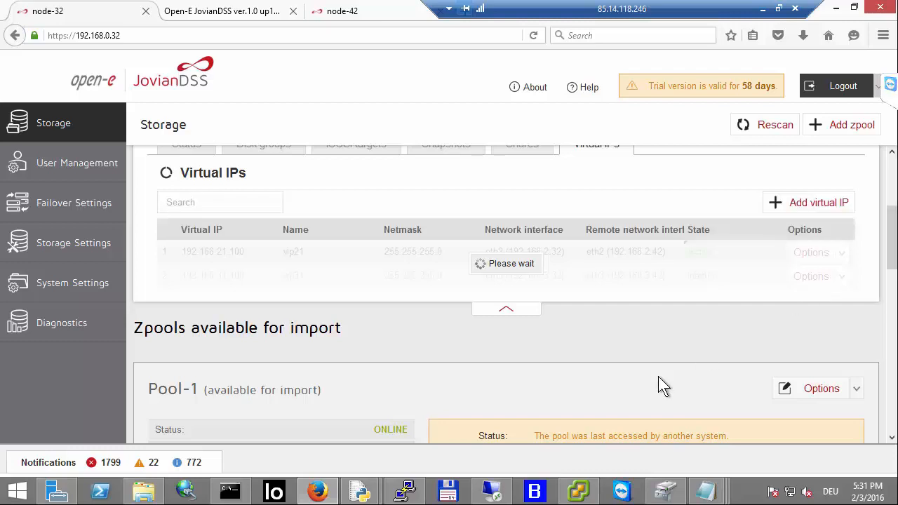
scroll(618, 350, down, 3)
scroll(604, 329, up, 4)
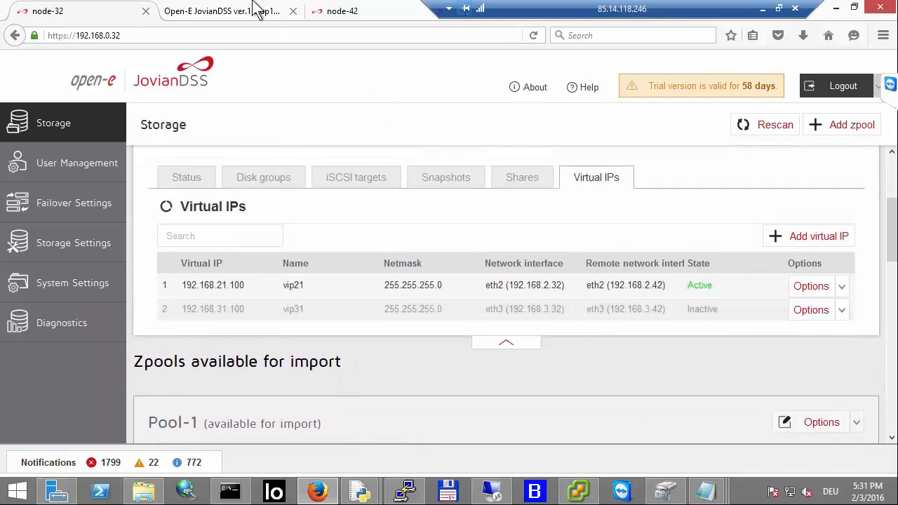
click(817, 314)
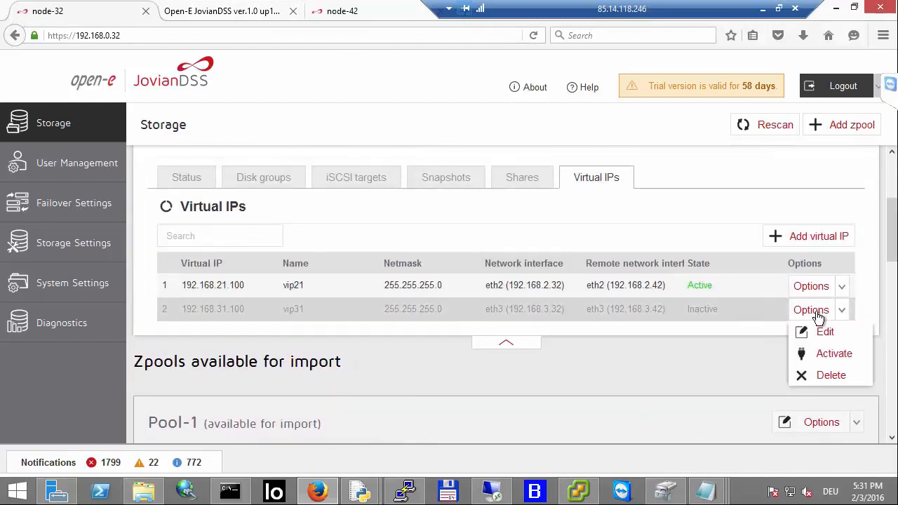
click(833, 356)
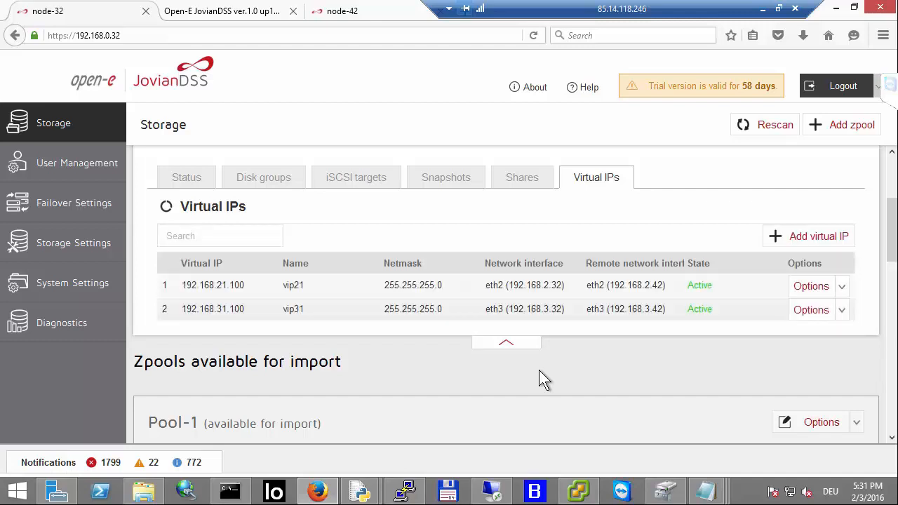
Step: On node-42, set Pool-1's virtual IP vip22 network interface to eth2 (192.168.2.42)
click(365, 14)
click(503, 355)
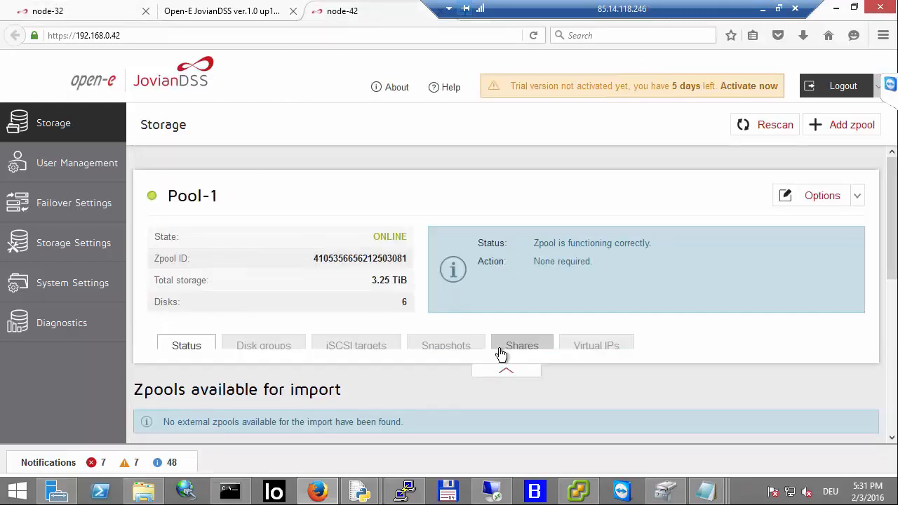
scroll(505, 309, down, 3)
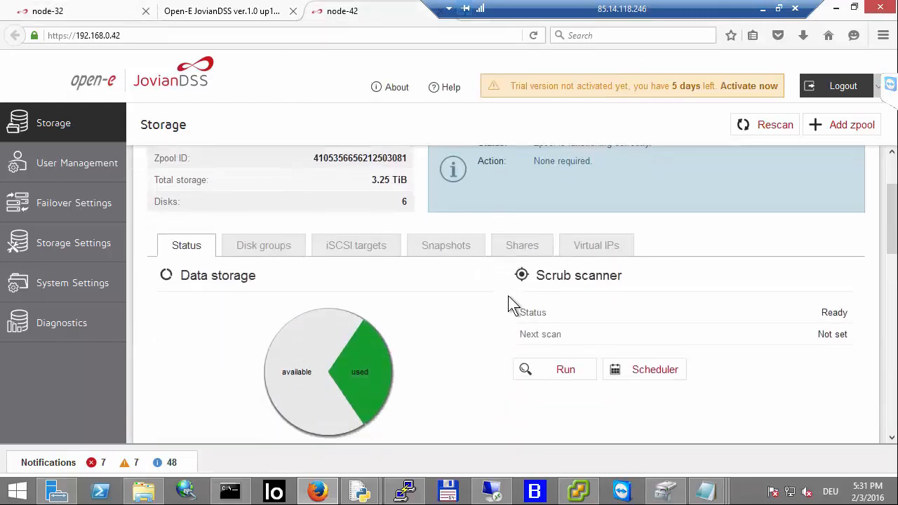
click(590, 247)
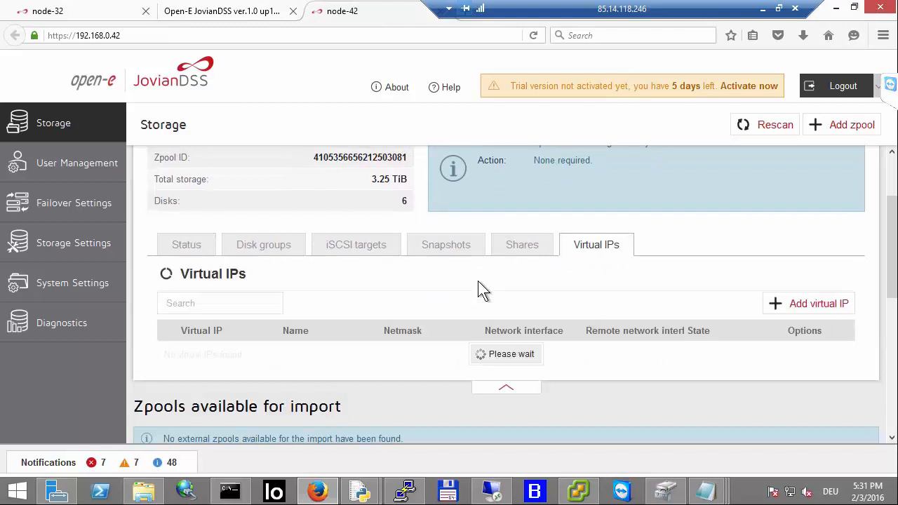
scroll(481, 279, down, 2)
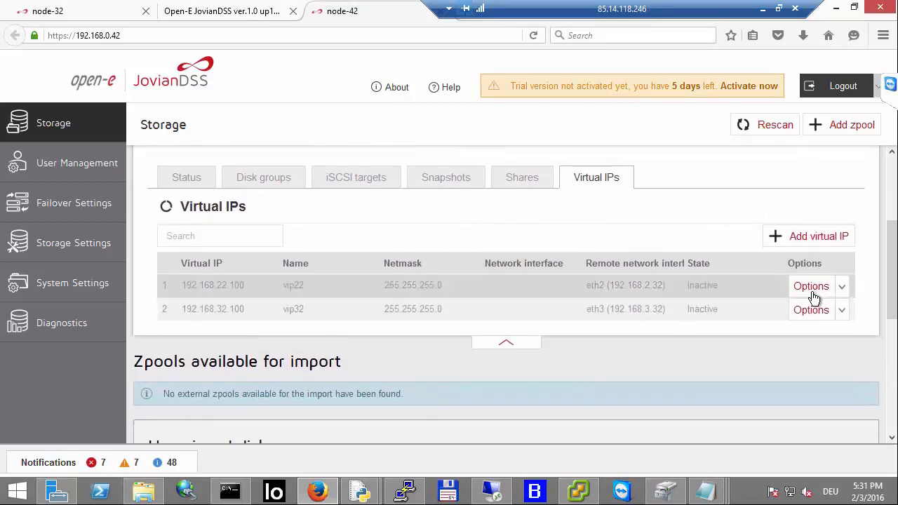
click(811, 288)
click(811, 287)
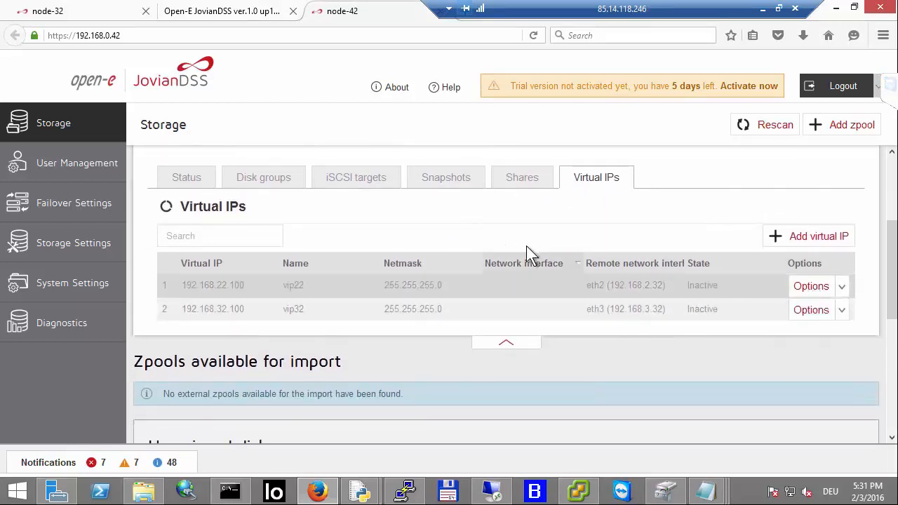
click(814, 286)
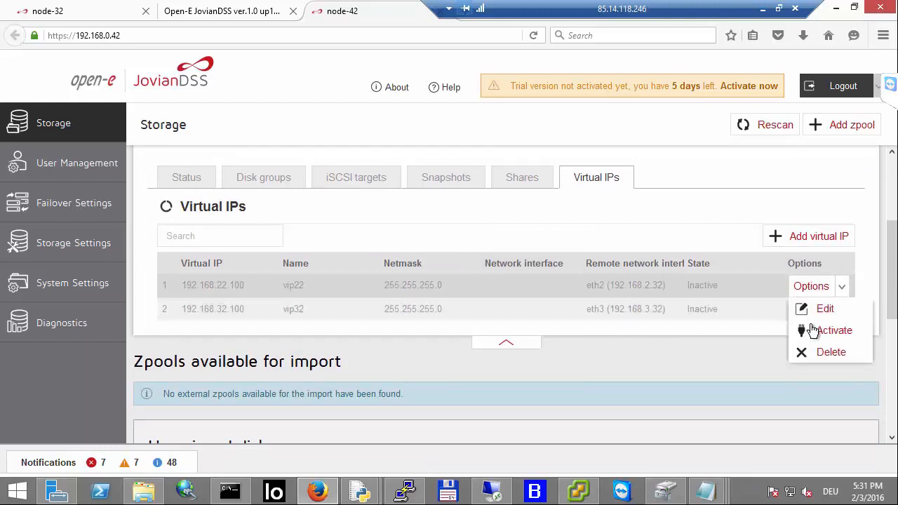
click(819, 310)
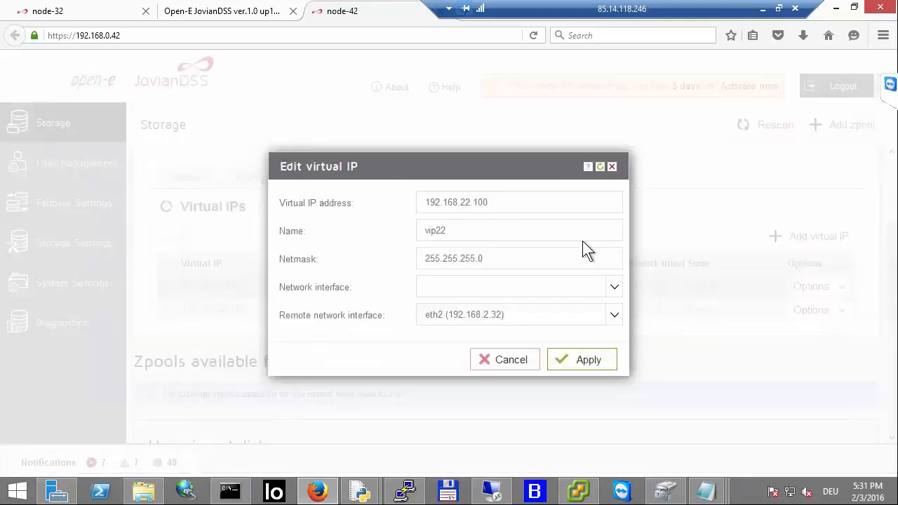
click(500, 293)
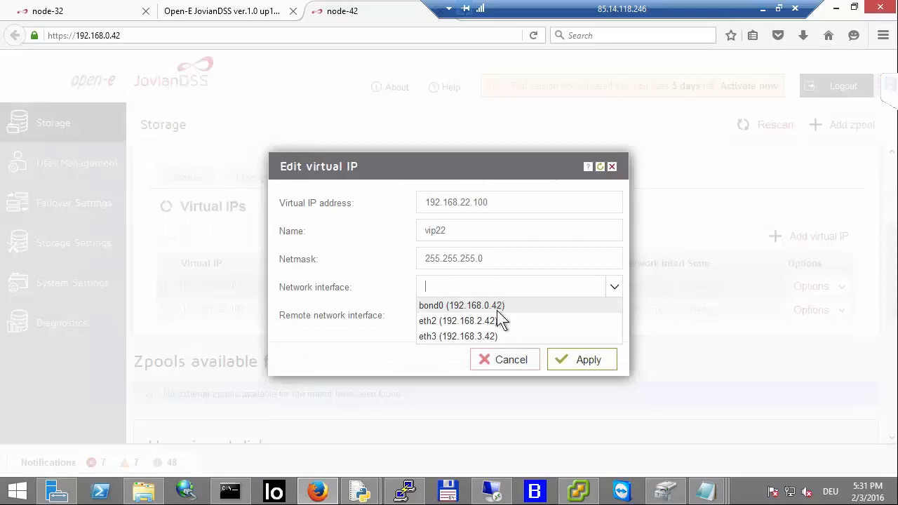
click(496, 321)
click(576, 354)
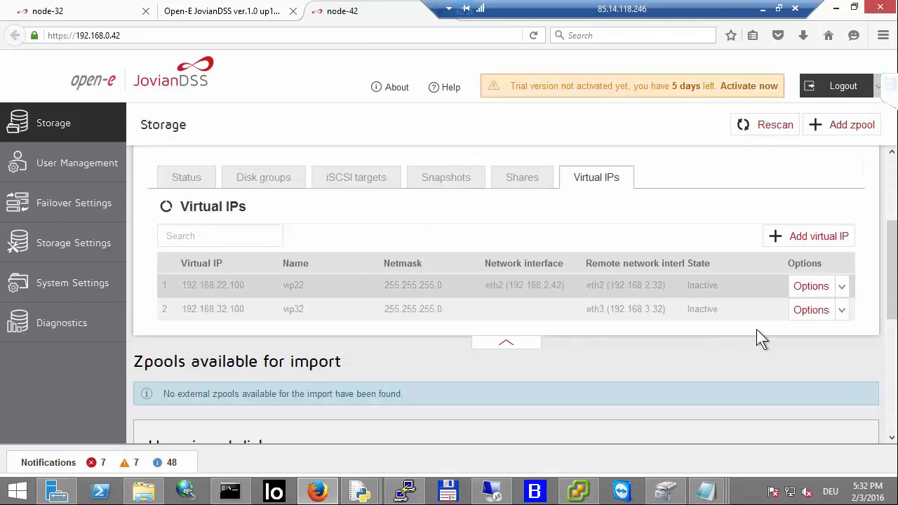
Step: Set virtual IP vip32's network interface to eth3 (192.168.3.42)
click(814, 314)
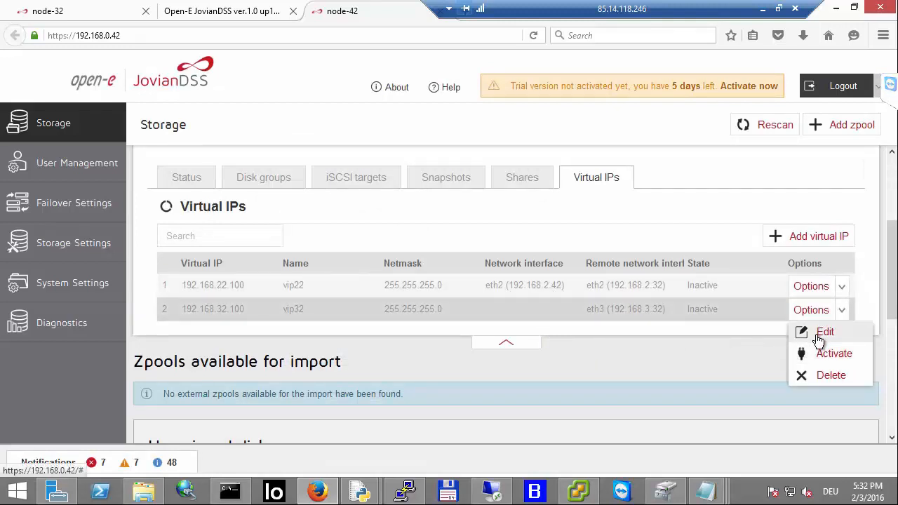
click(818, 340)
click(510, 287)
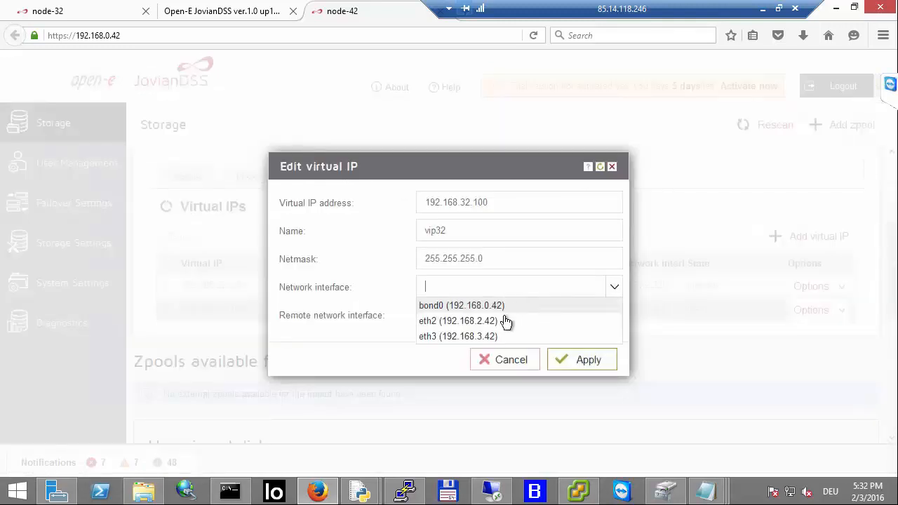
click(493, 336)
click(590, 360)
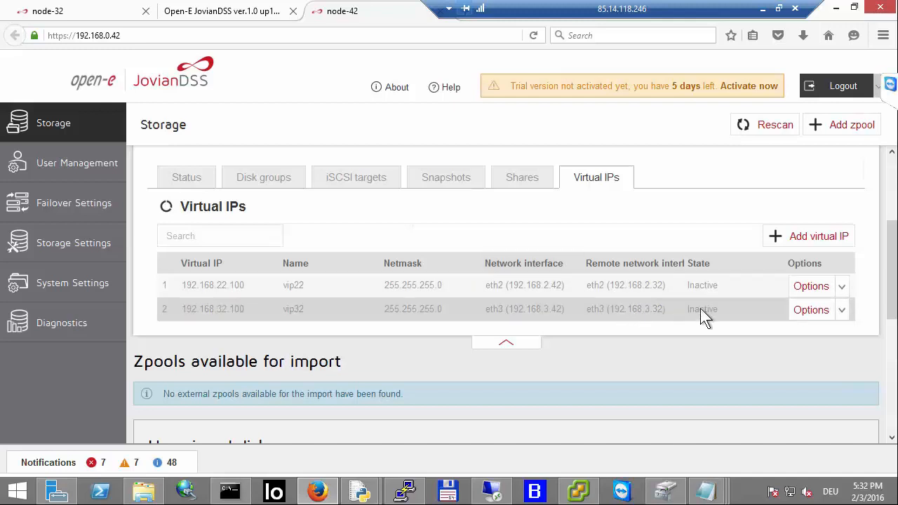
Step: Activate virtual IPs vip22 and vip32 on node-42
click(807, 297)
click(808, 331)
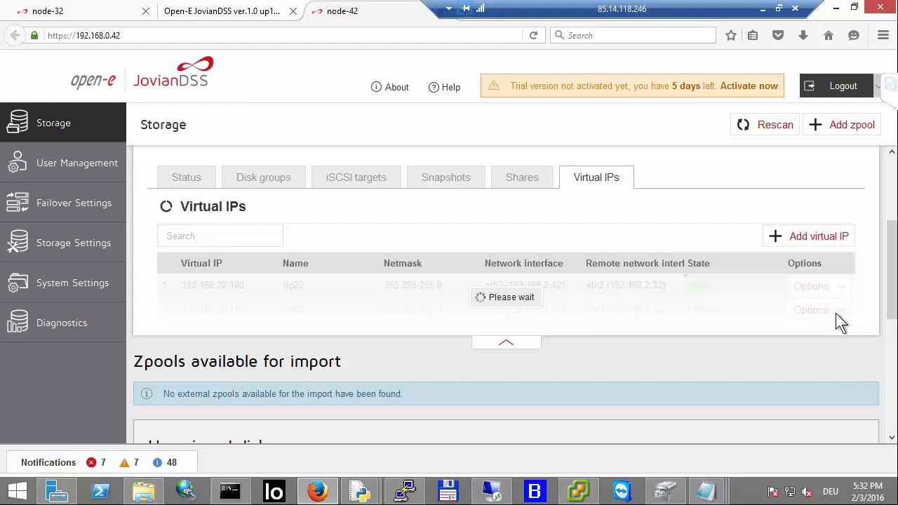
click(824, 317)
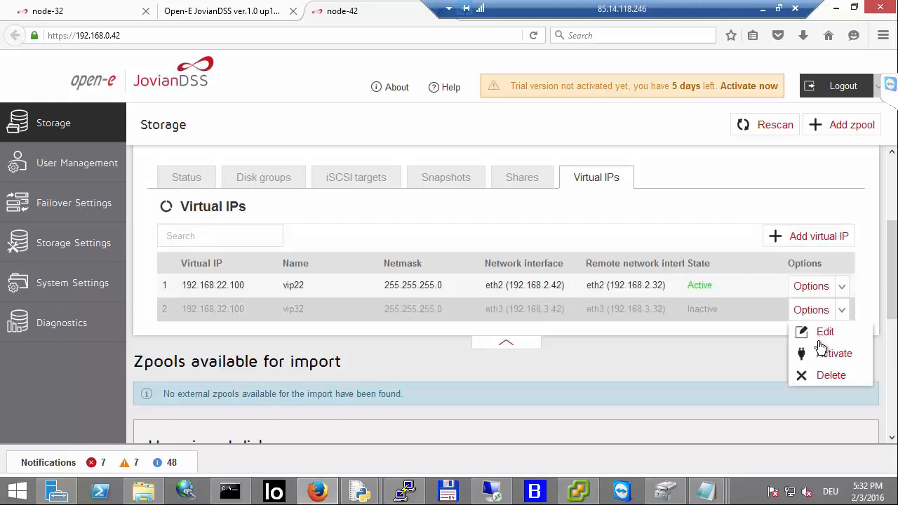
click(819, 357)
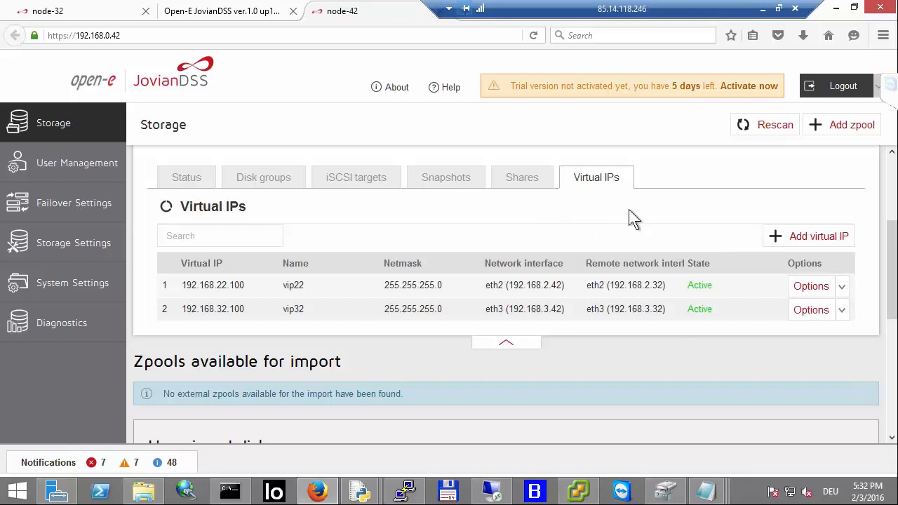
Step: On node-32, review the pool and virtual IP list, reload the page and rescan storage
click(31, 17)
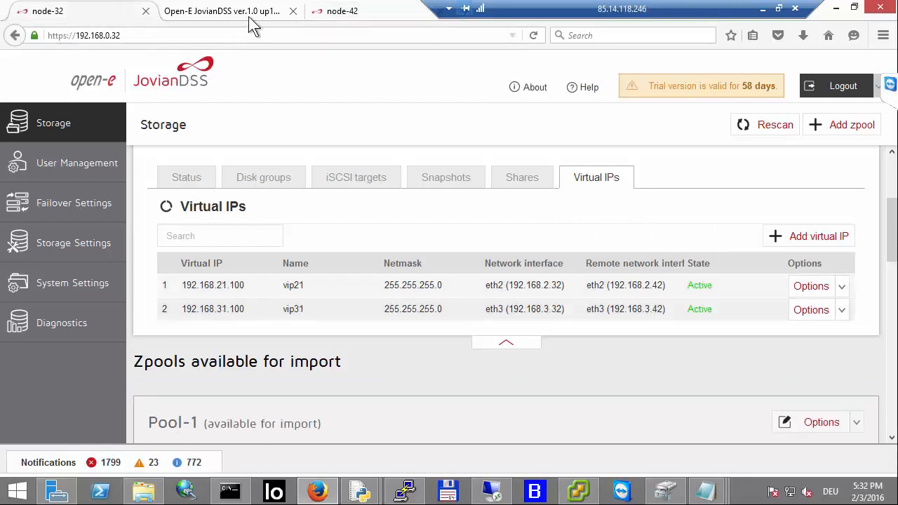
scroll(288, 233, up, 3)
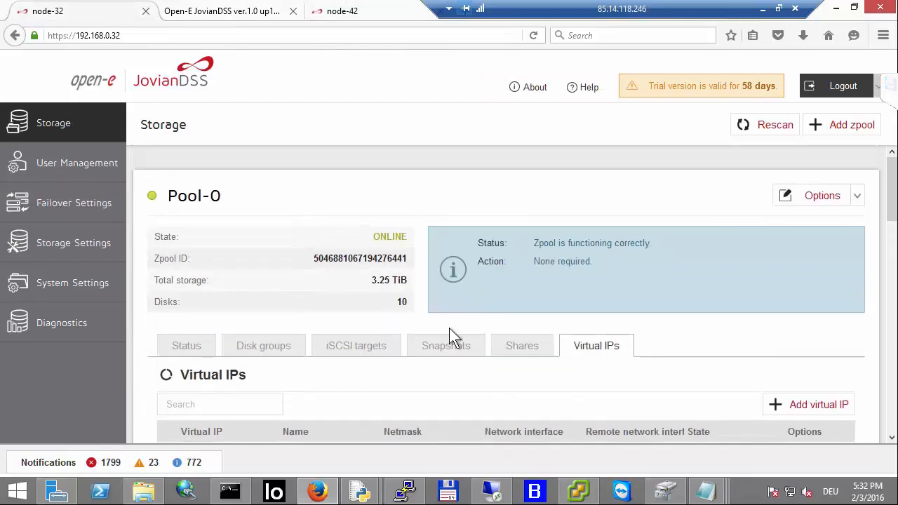
scroll(517, 337, down, 5)
scroll(516, 233, up, 1)
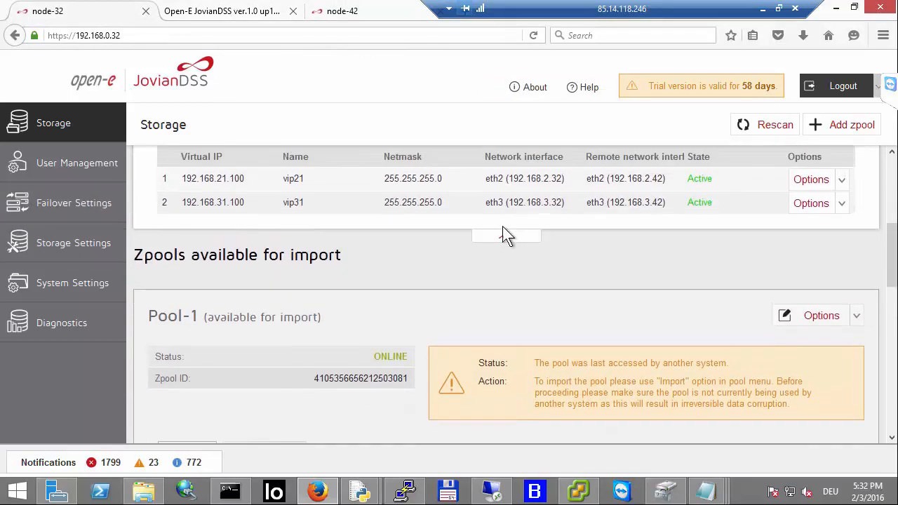
click(508, 244)
scroll(463, 221, up, 4)
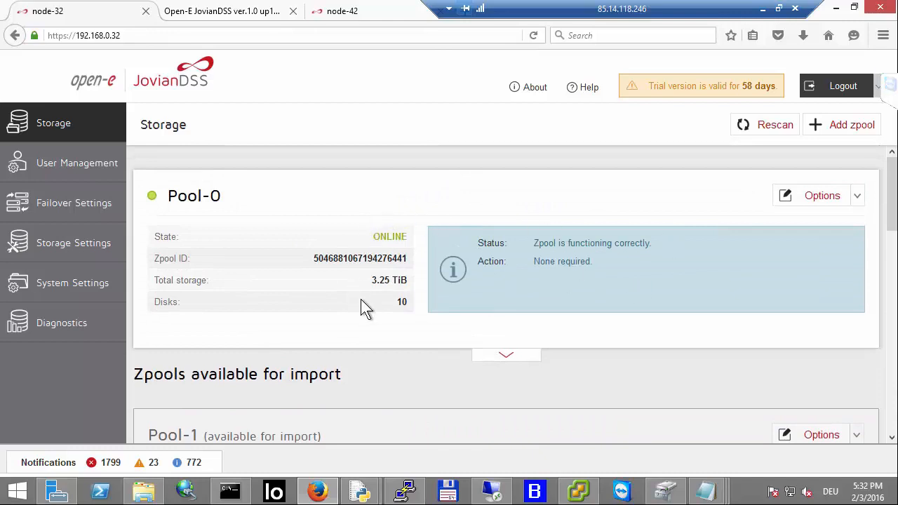
scroll(470, 363, down, 3)
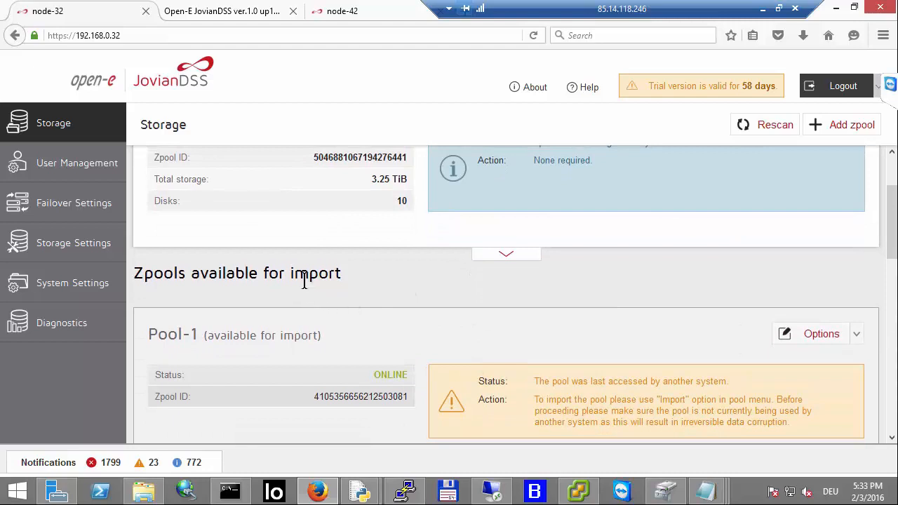
scroll(243, 225, up, 3)
scroll(267, 332, down, 3)
scroll(589, 302, up, 3)
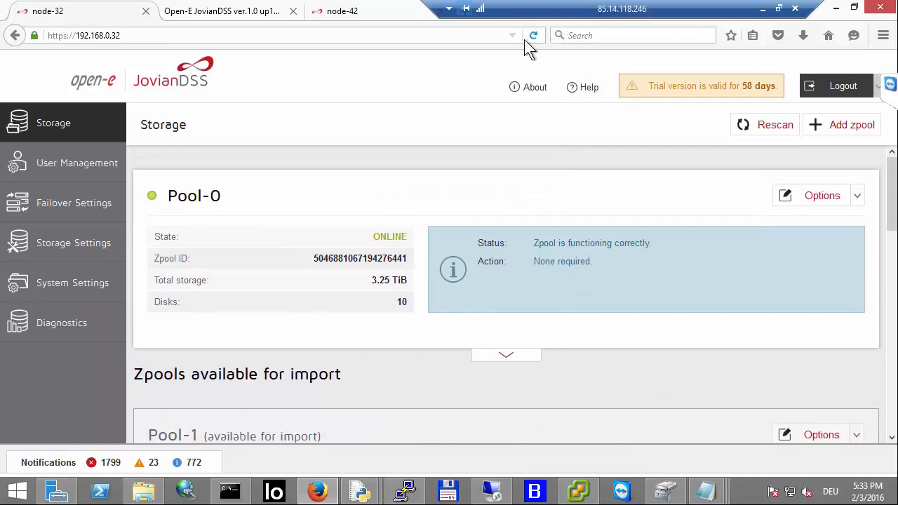
click(526, 38)
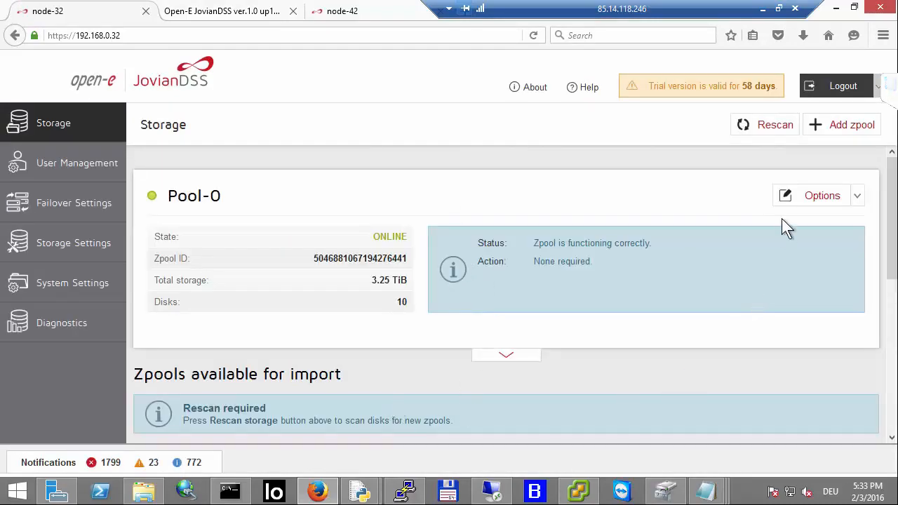
click(774, 124)
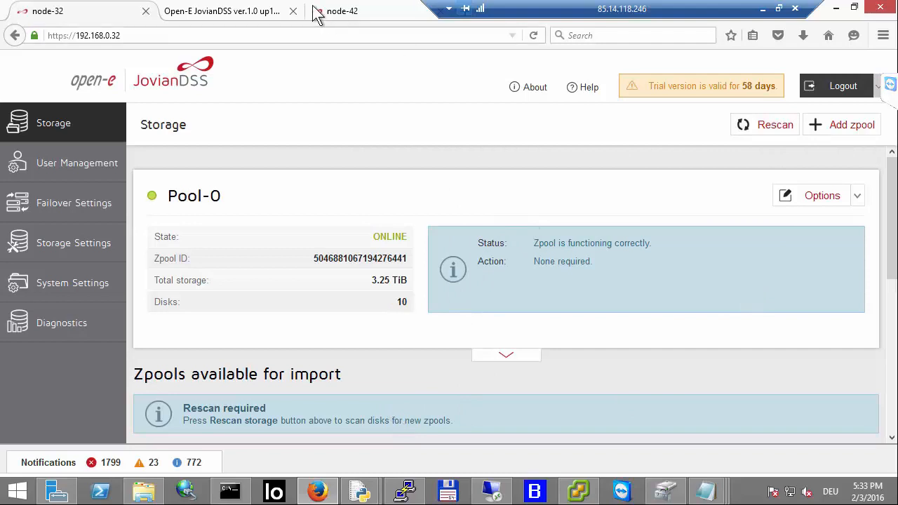
Step: Compare Pool-1's details on node-42 with Pool-0 on node-32
click(369, 14)
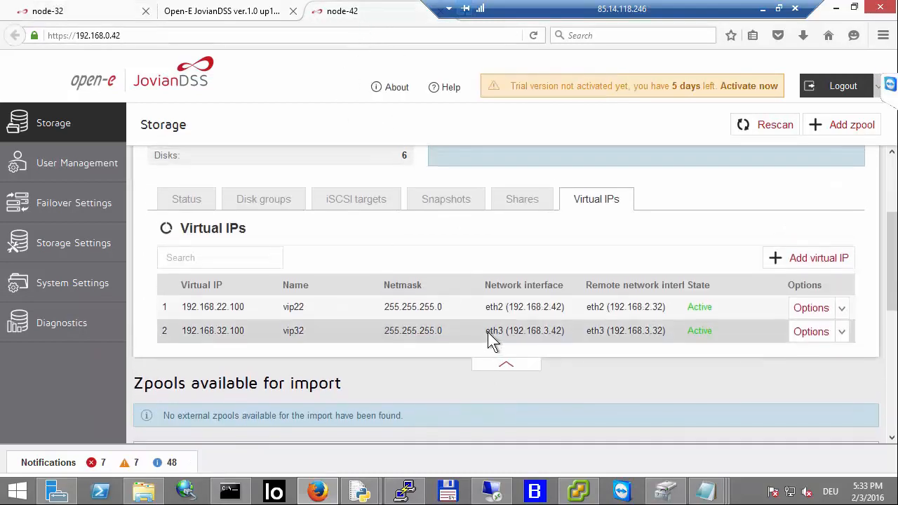
click(502, 374)
scroll(496, 240, up, 3)
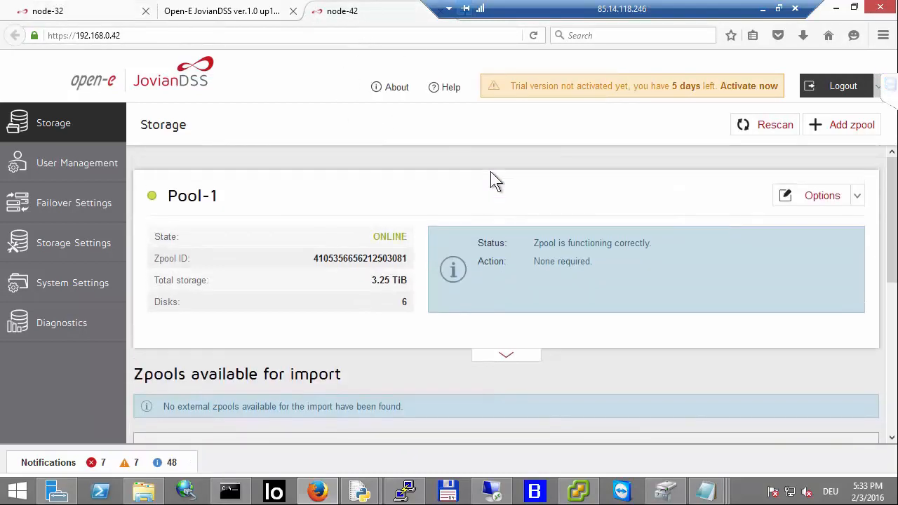
click(121, 16)
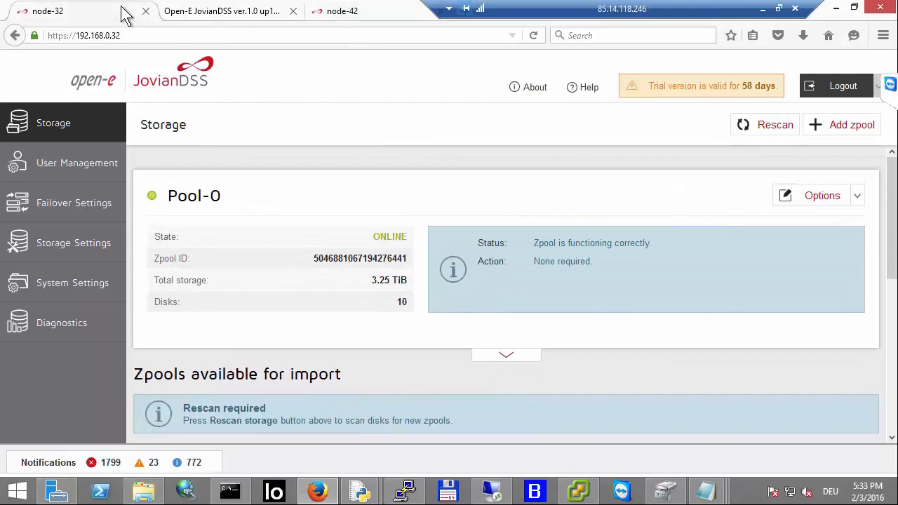
Step: Start the Iometer test and open the Total I/Os per Second gauge
click(495, 491)
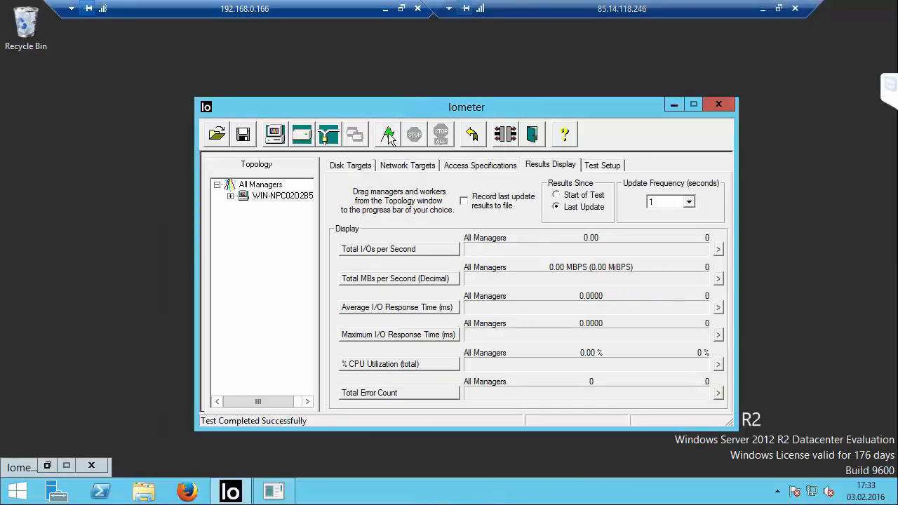
click(388, 133)
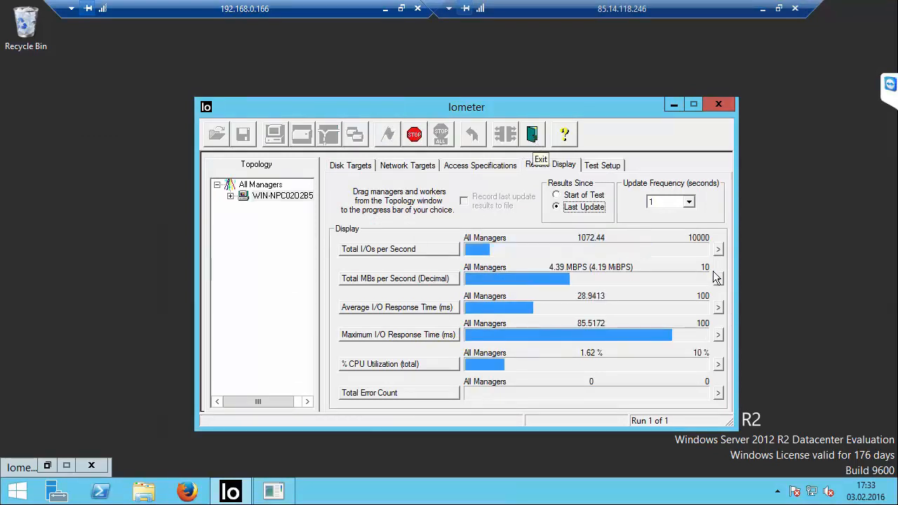
click(719, 249)
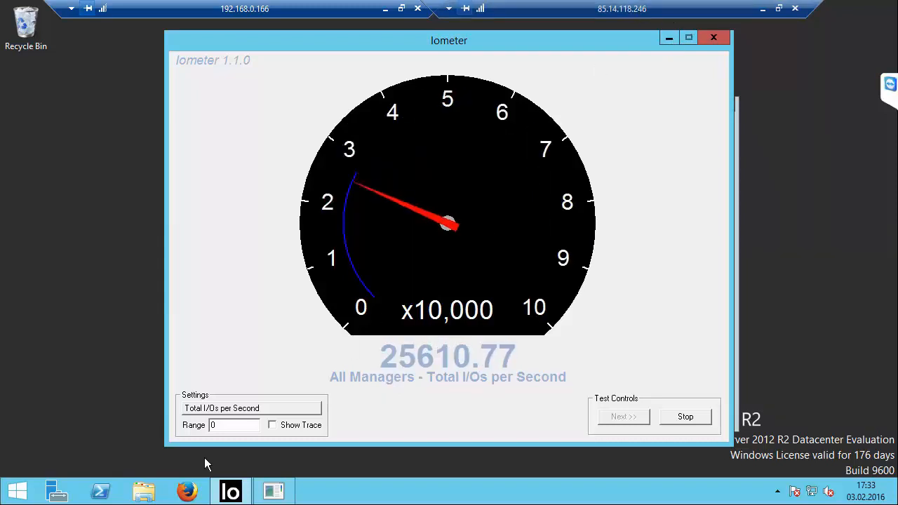
Step: Set the gauge's range to 30000
click(240, 423)
key(BackSpace)
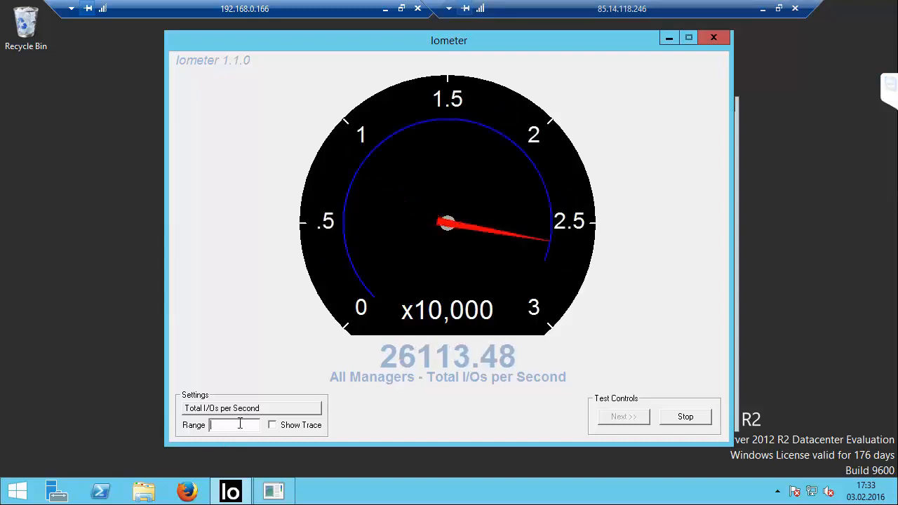
text(30000)
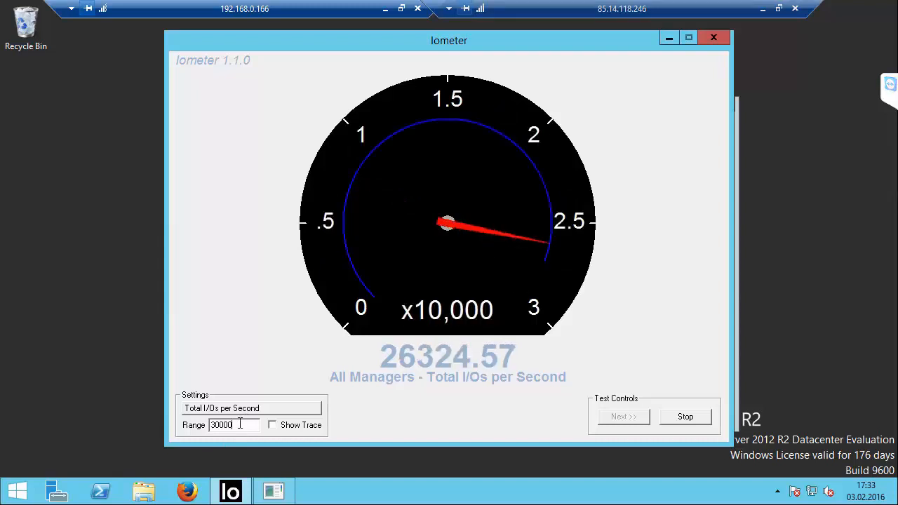
Step: In the vSphere client, rescan all storage adapters on ESXi host 192.168.0.30
click(386, 9)
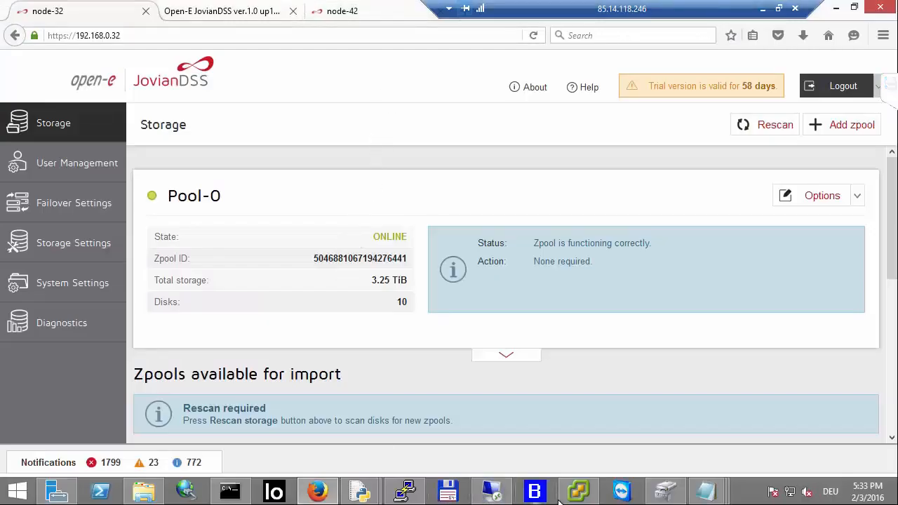
click(579, 492)
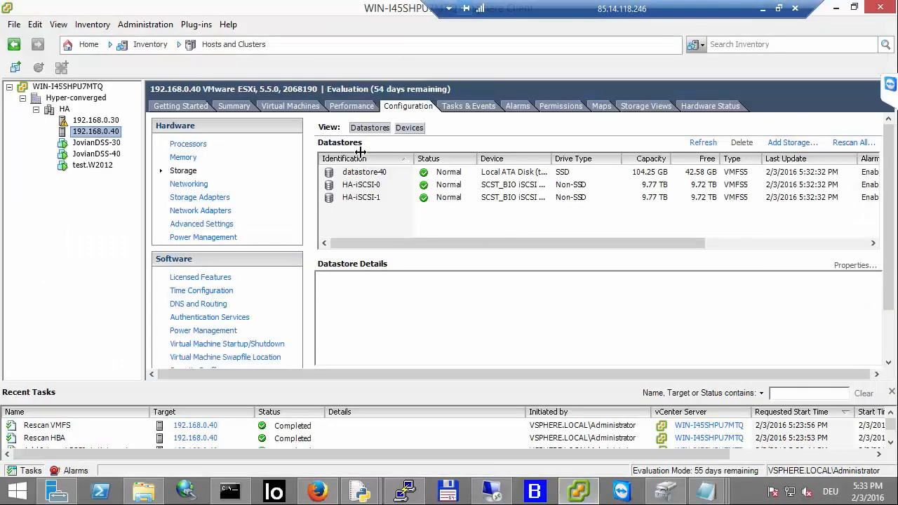
click(96, 120)
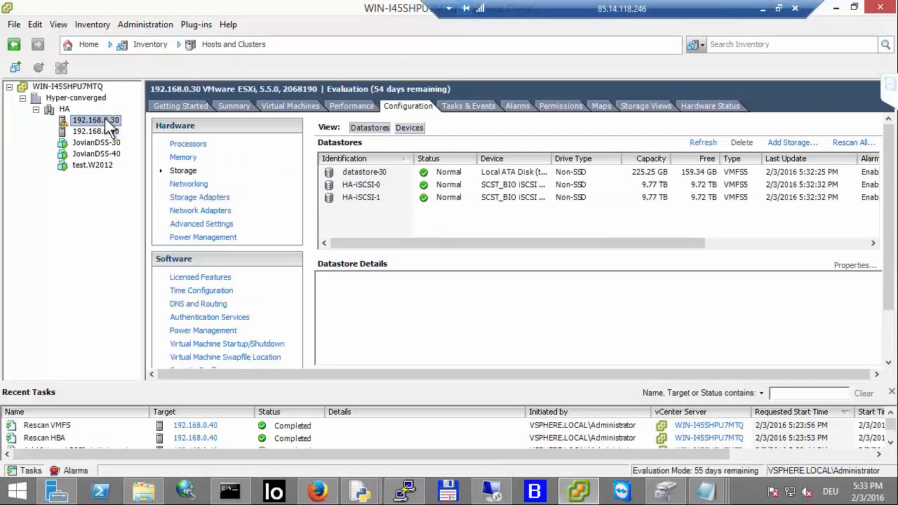
click(839, 144)
click(428, 324)
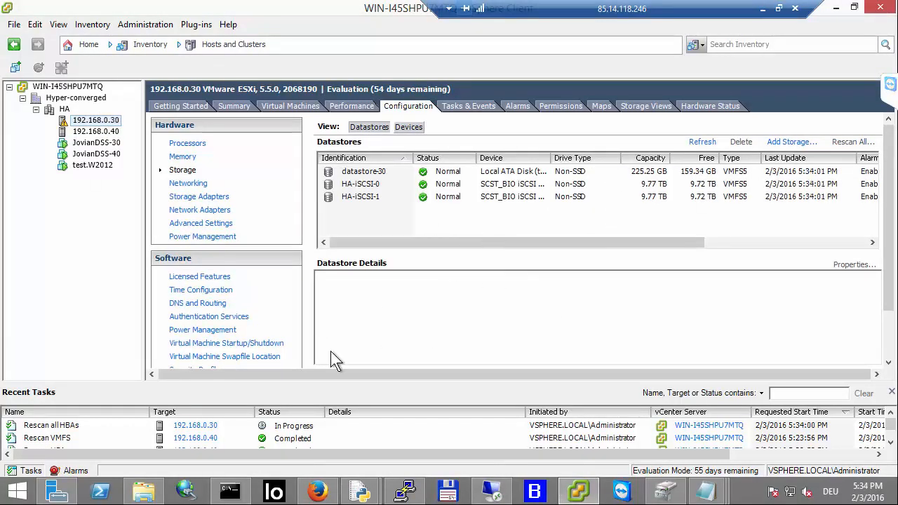
Step: Rescan all storage devices and VMFS volumes on ESXi host 192.168.0.40
click(341, 426)
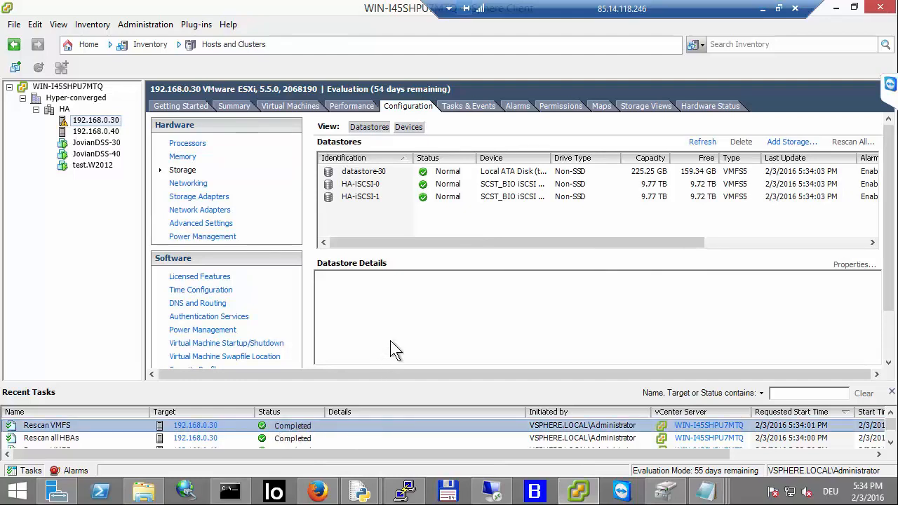
click(367, 189)
click(361, 196)
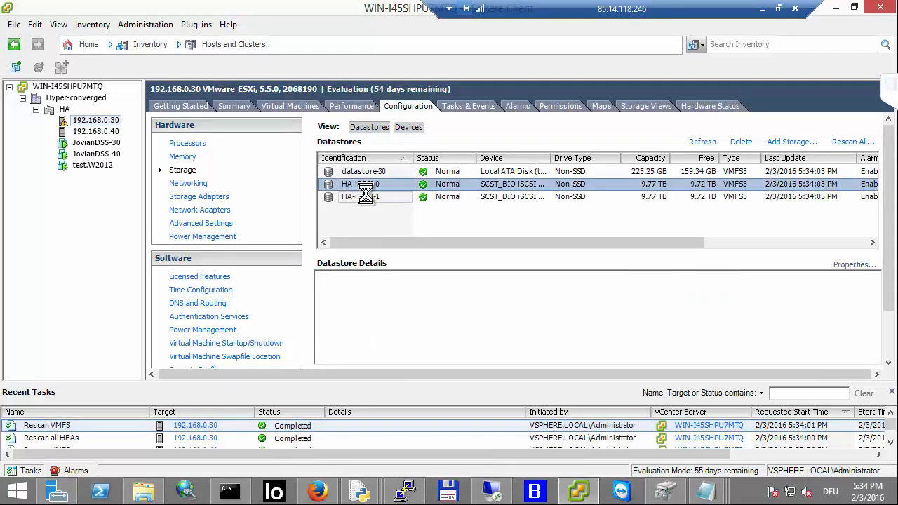
click(96, 131)
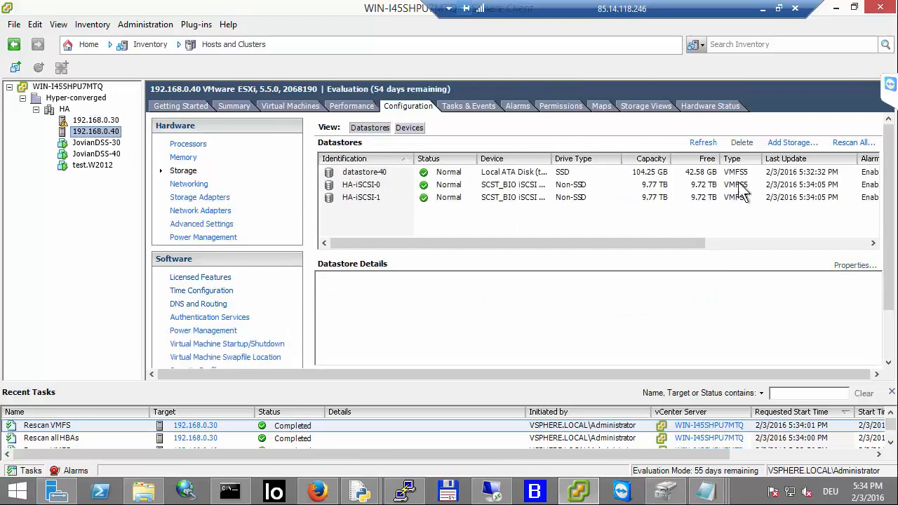
click(854, 143)
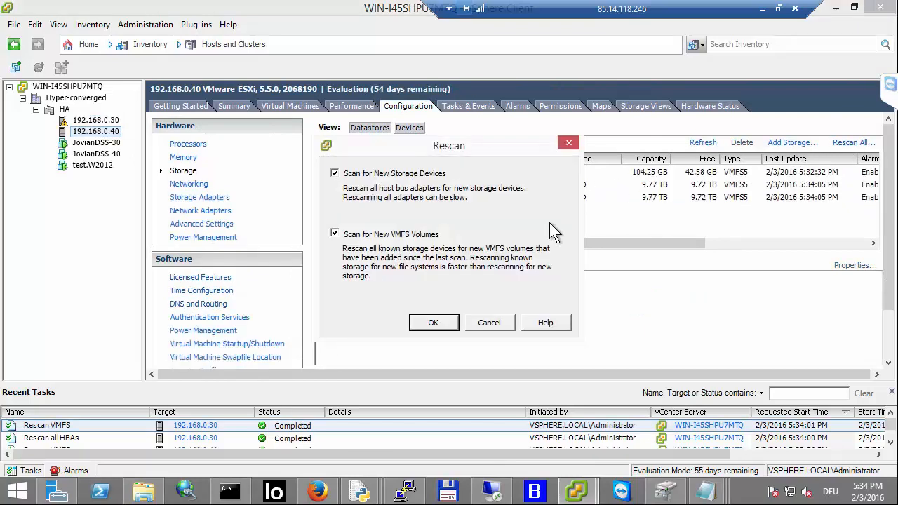
click(435, 326)
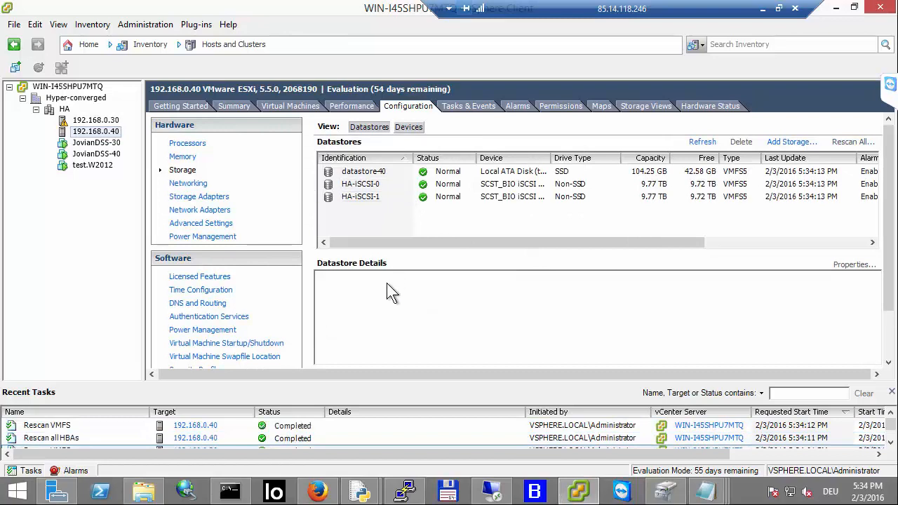
Step: Review the virtual IPs of Pool-0 on node-32 and of Pool-1 on node-42
click(317, 491)
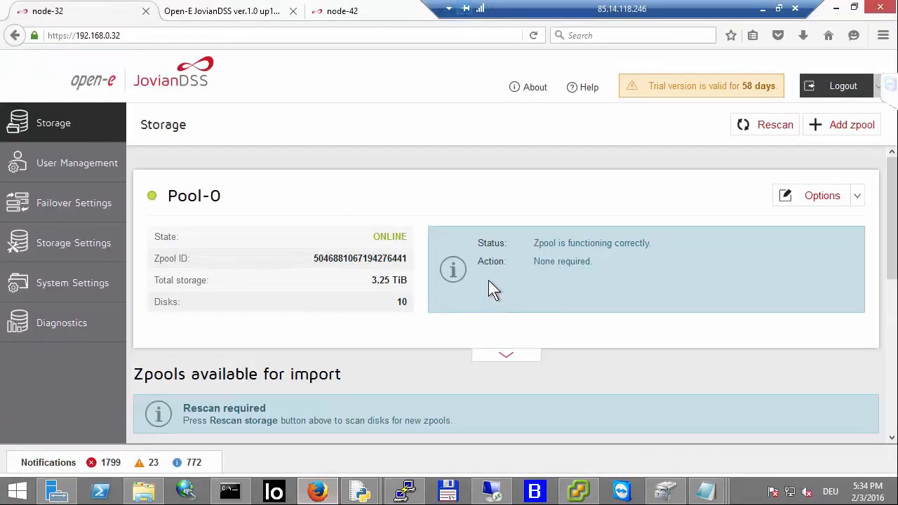
click(506, 356)
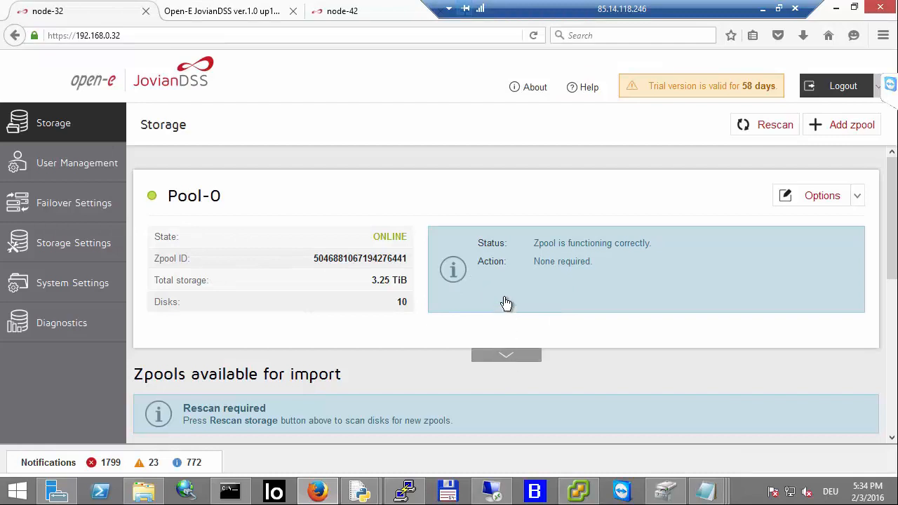
scroll(567, 281, down, 3)
click(597, 247)
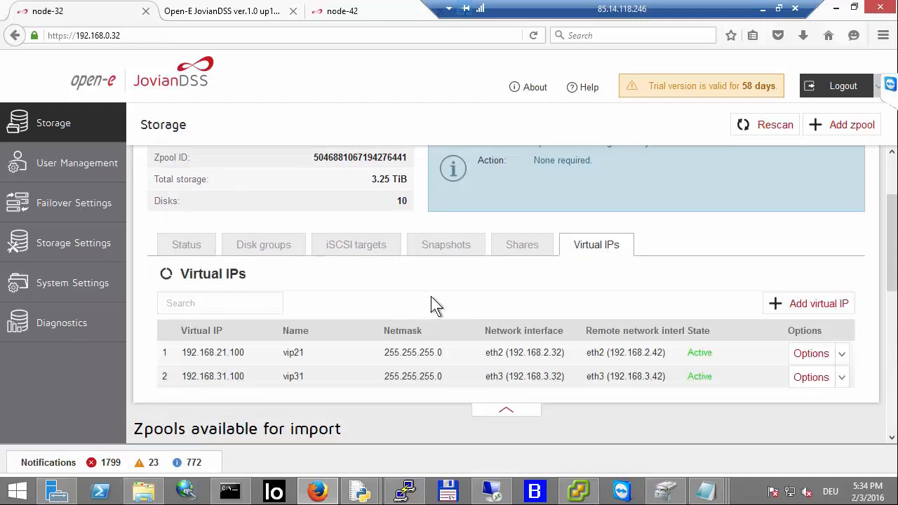
scroll(430, 309, down, 1)
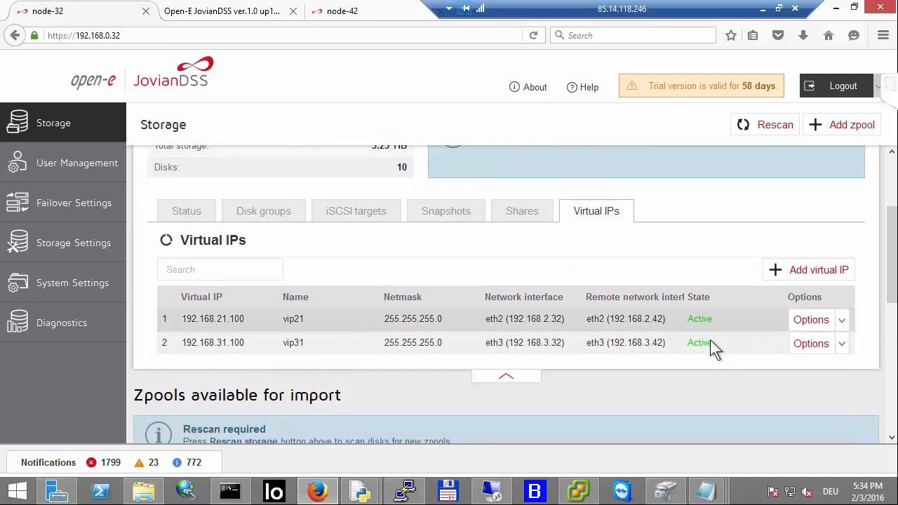
click(345, 13)
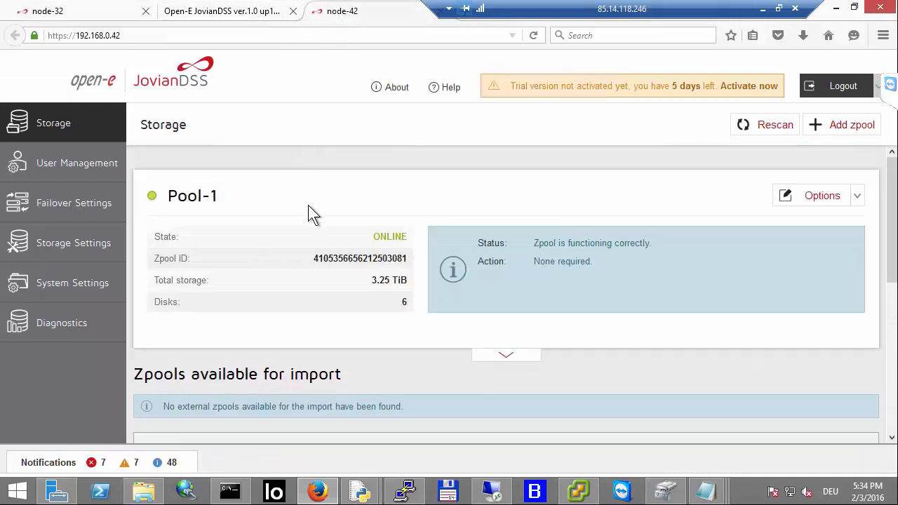
click(506, 357)
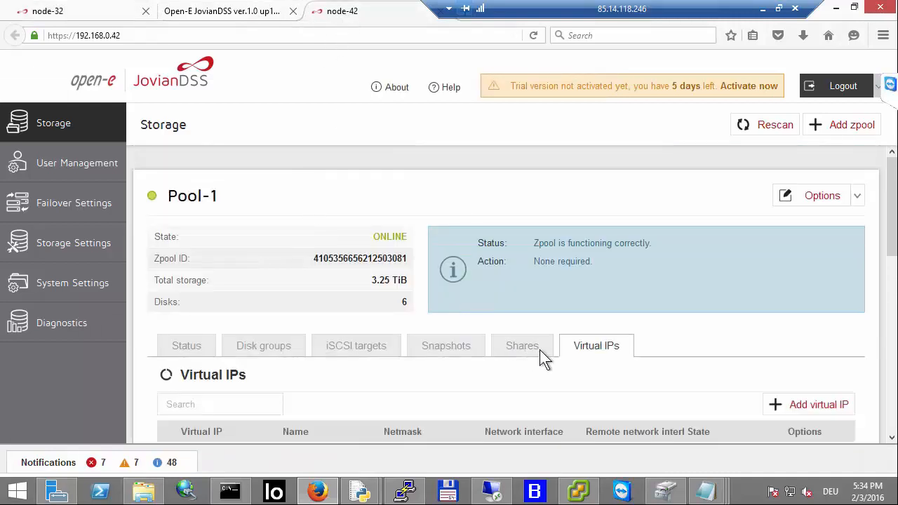
scroll(576, 343, down, 2)
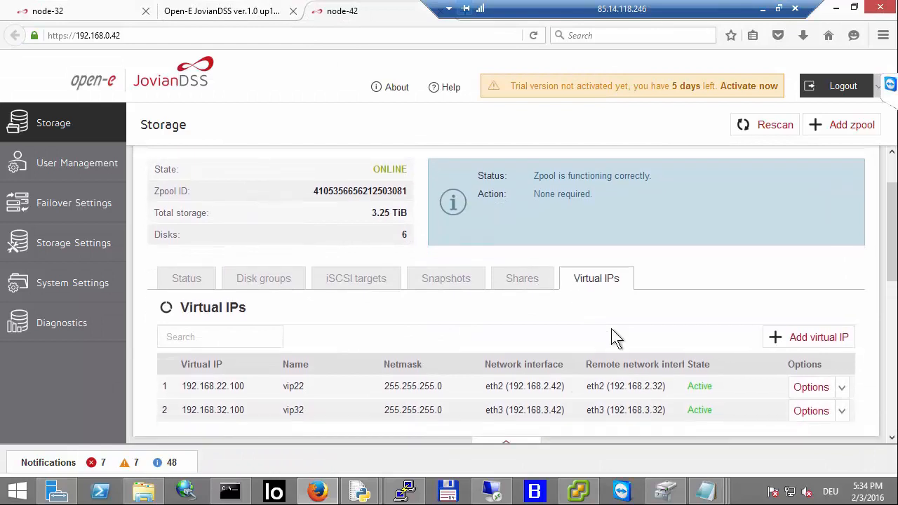
Step: Move Pool-0 from node-32 to the partner node
click(112, 14)
scroll(479, 256, up, 3)
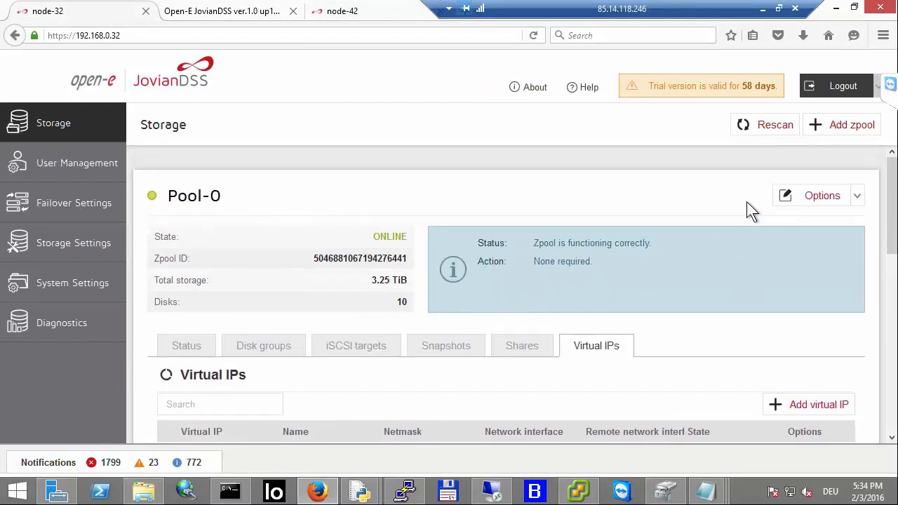
click(823, 198)
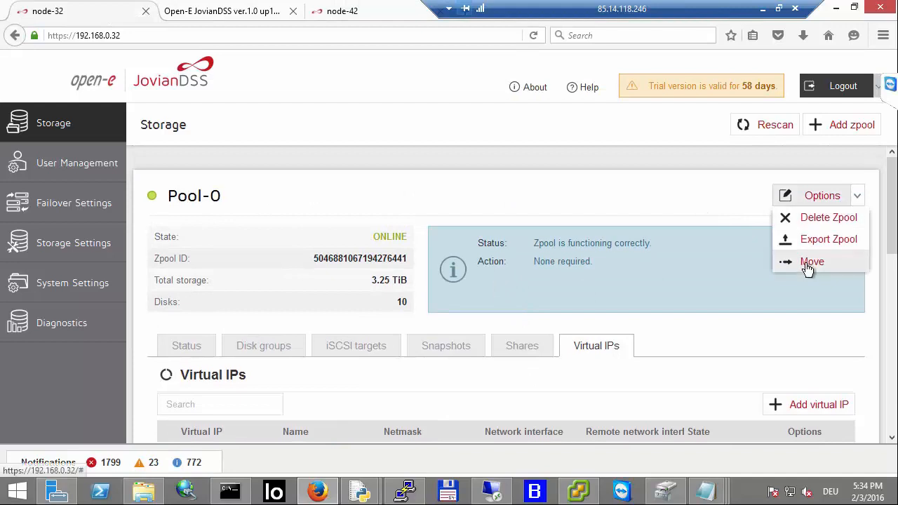
click(807, 261)
click(555, 289)
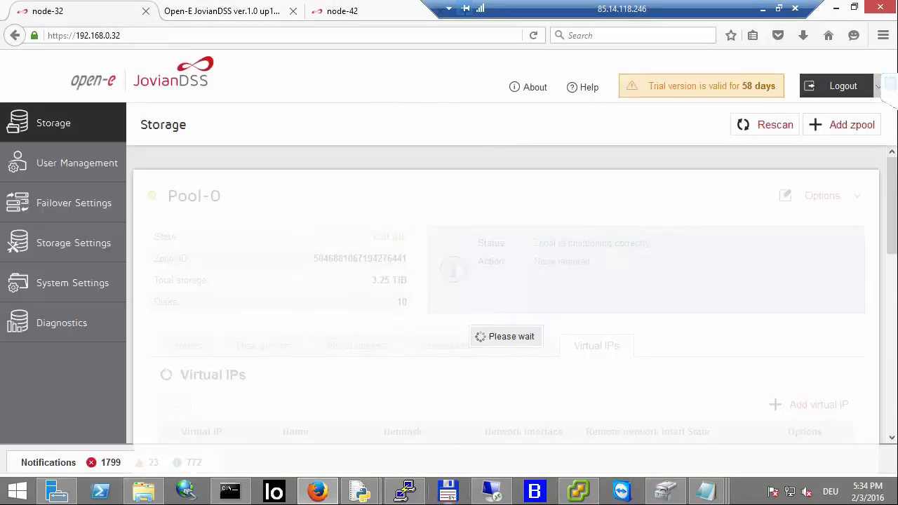
Step: Enable Show Trace on the Iometer I/O gauge
click(500, 493)
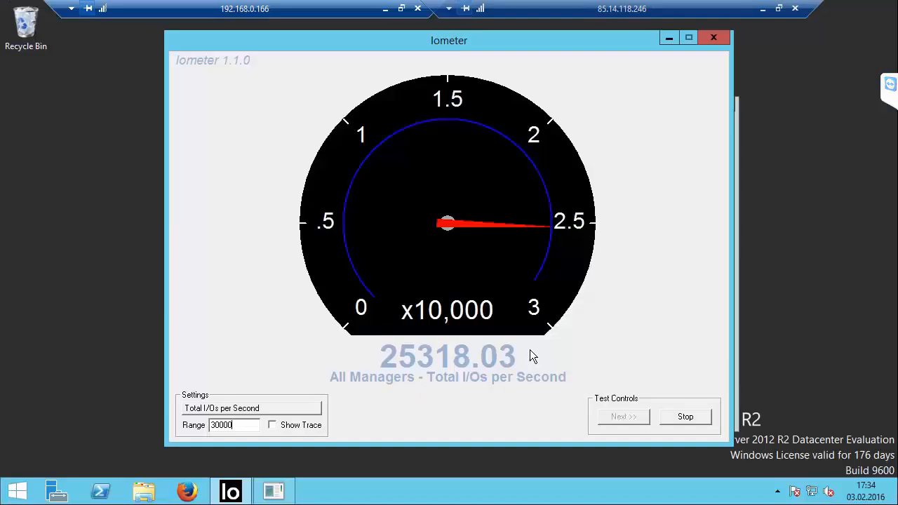
click(301, 426)
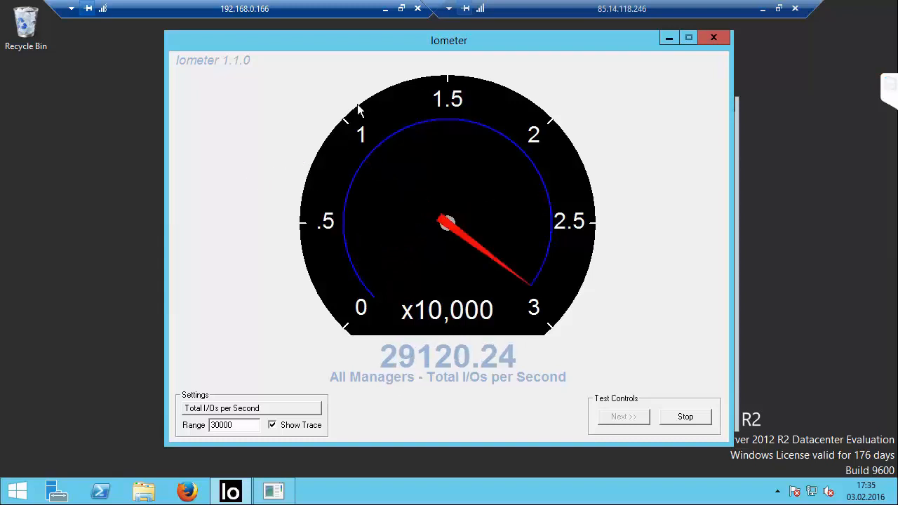
Step: Move Pool-0 from node-42 back to node-32
click(384, 8)
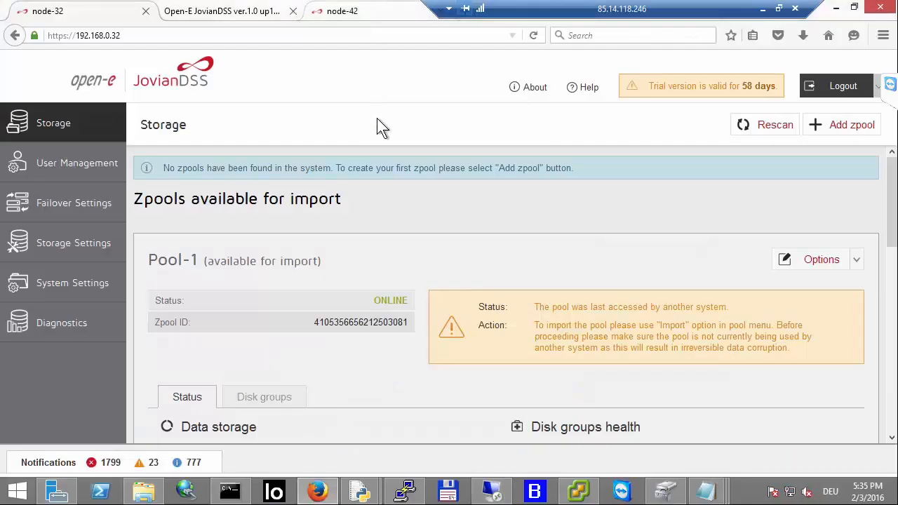
click(357, 16)
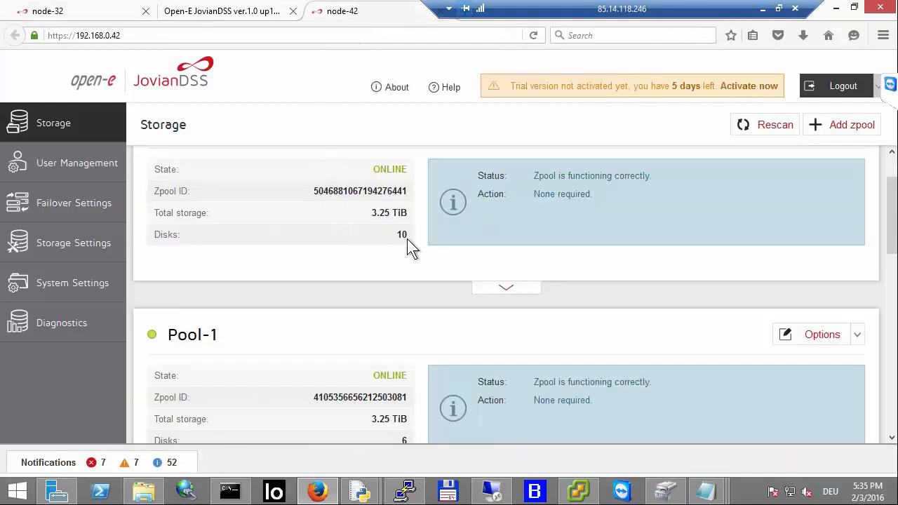
scroll(391, 170, up, 2)
scroll(452, 313, down, 4)
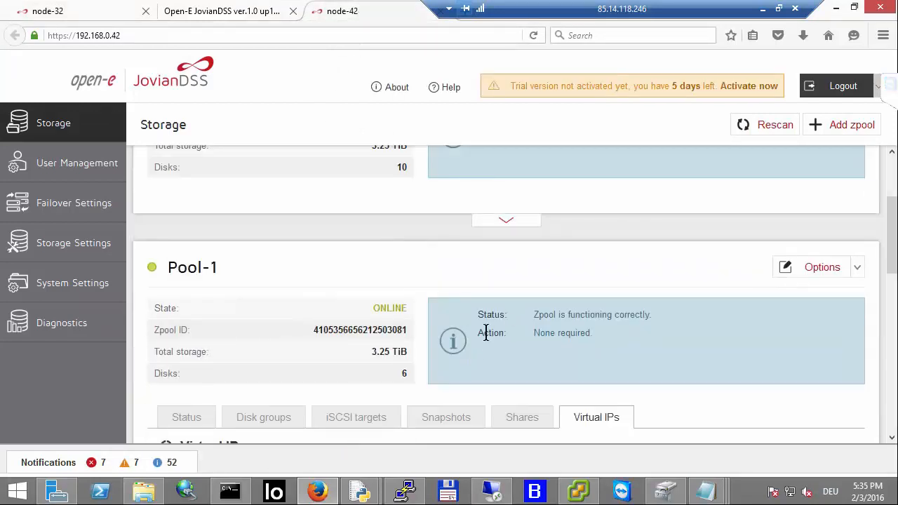
scroll(485, 333, up, 2)
scroll(852, 183, up, 1)
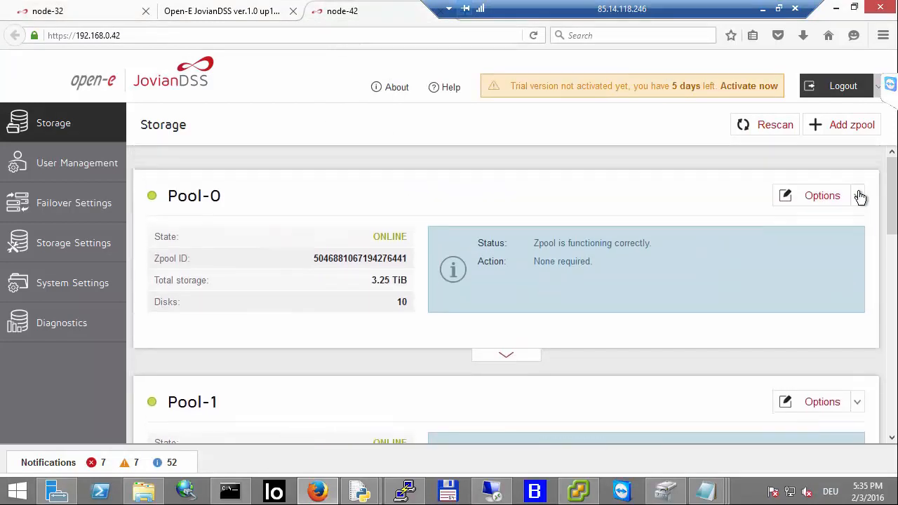
click(854, 197)
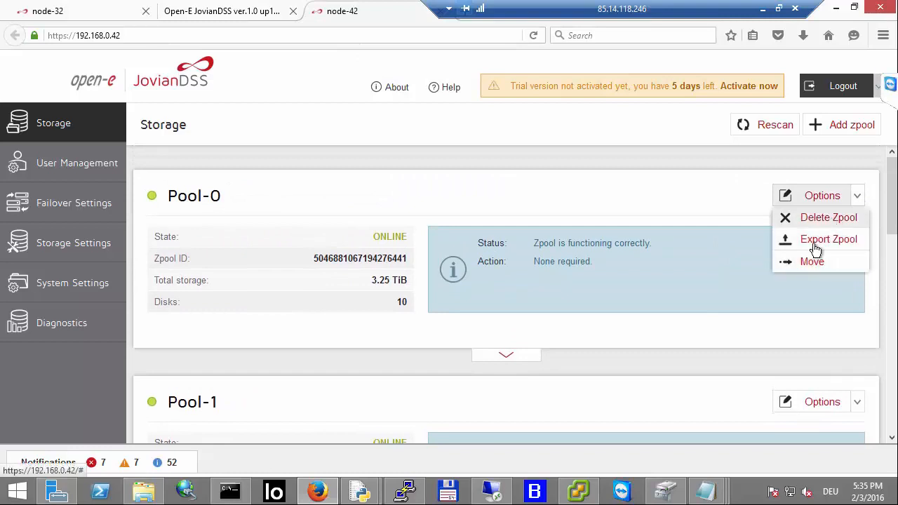
click(808, 263)
click(549, 302)
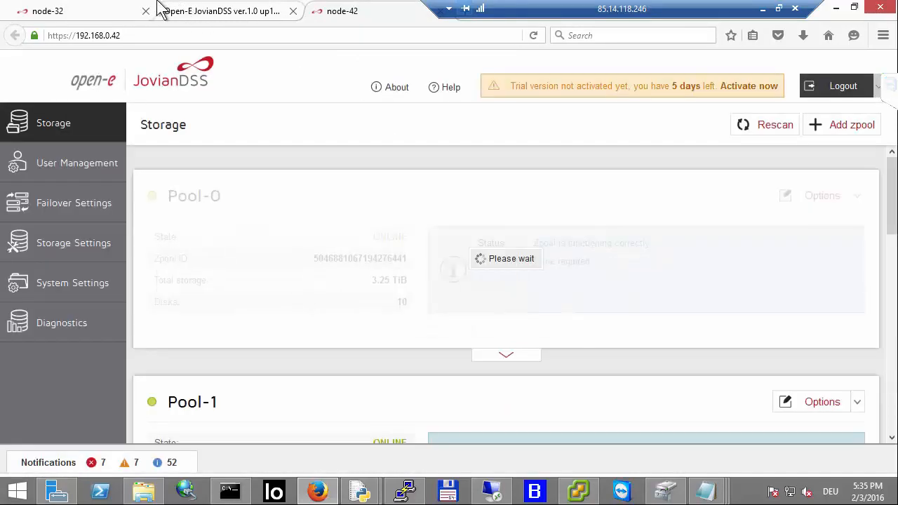
click(126, 14)
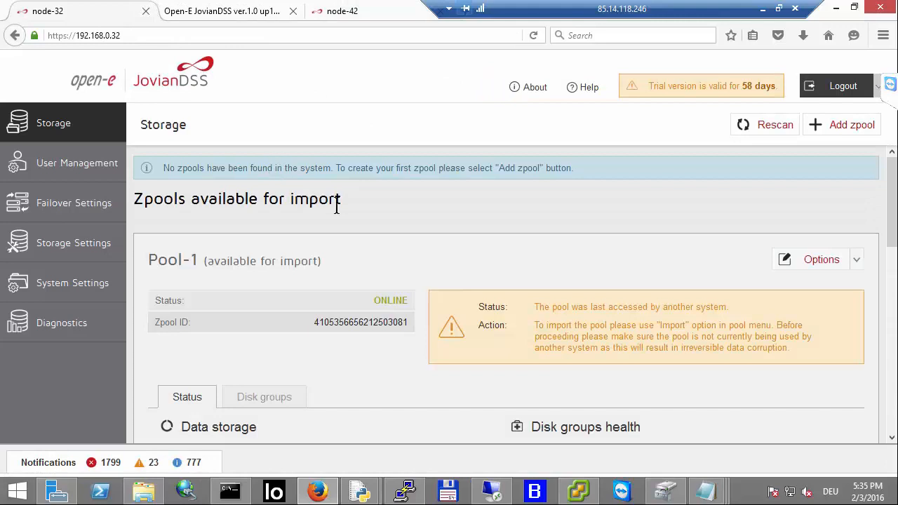
click(889, 84)
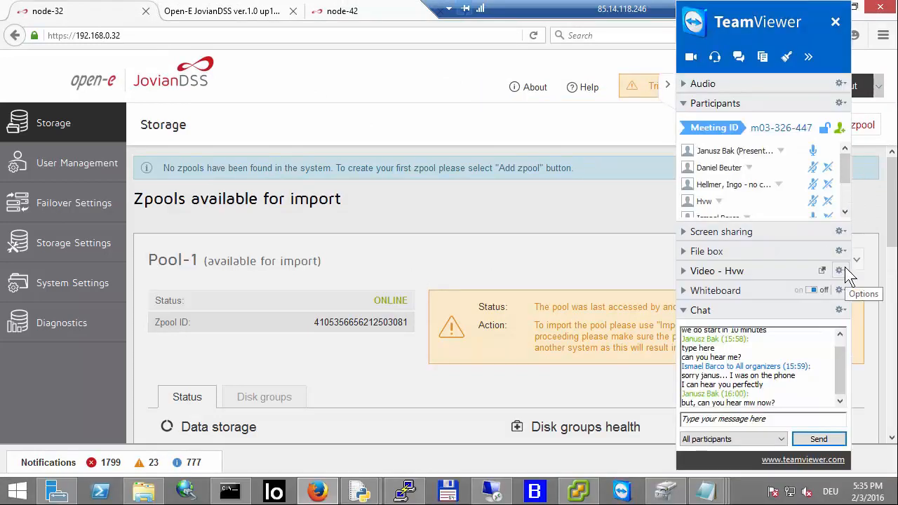
click(845, 211)
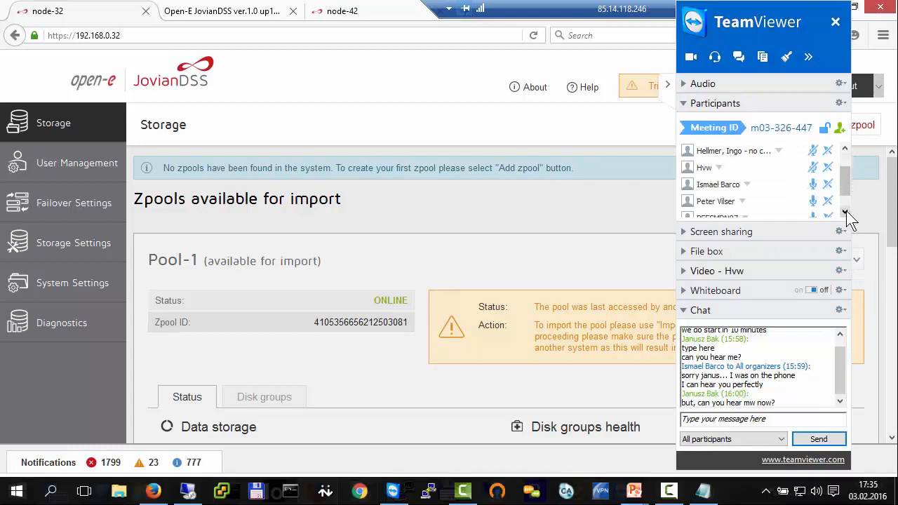
click(845, 212)
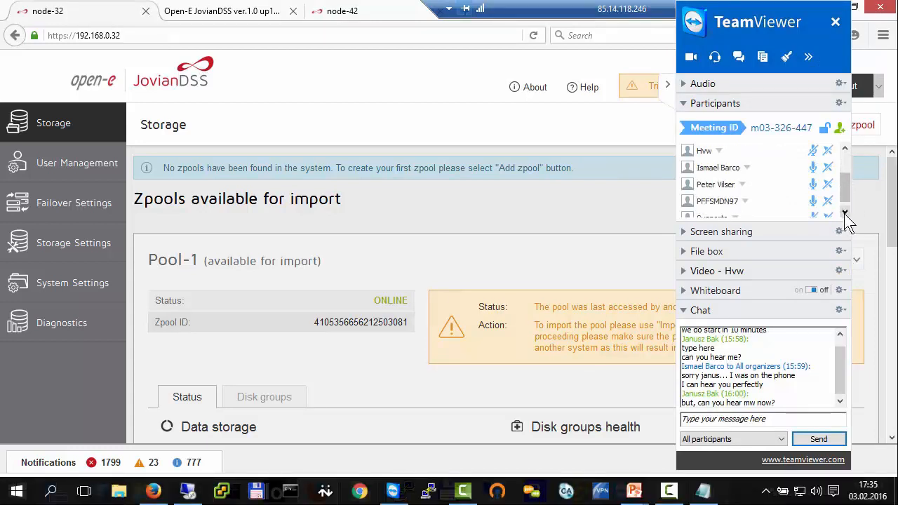
click(844, 212)
click(812, 160)
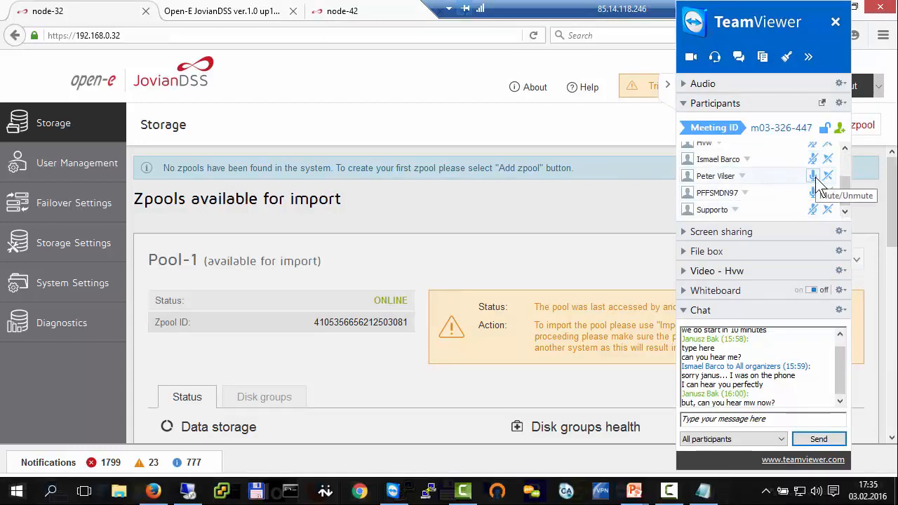
click(812, 176)
click(812, 192)
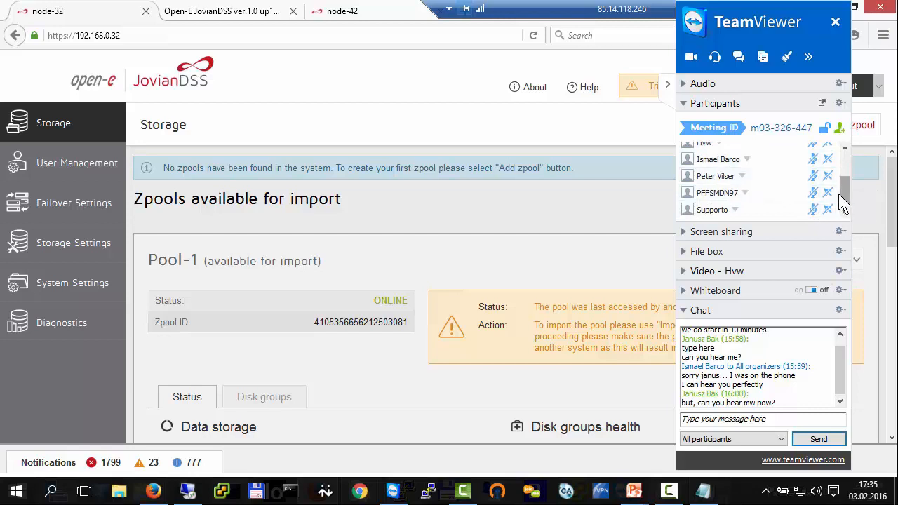
click(847, 150)
click(847, 150)
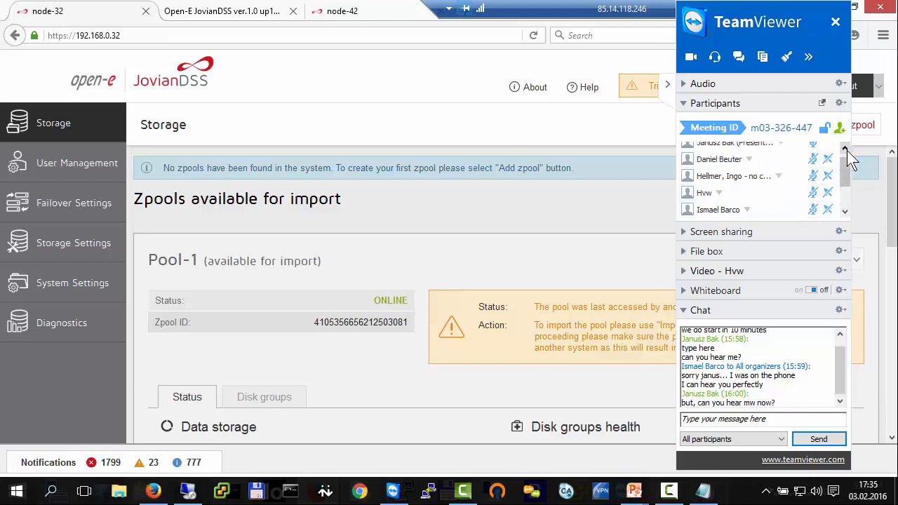
click(846, 150)
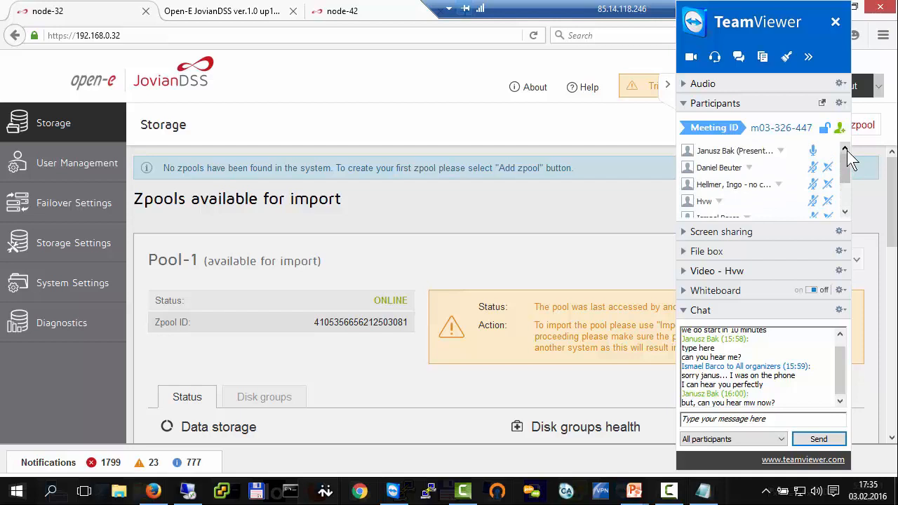
click(668, 84)
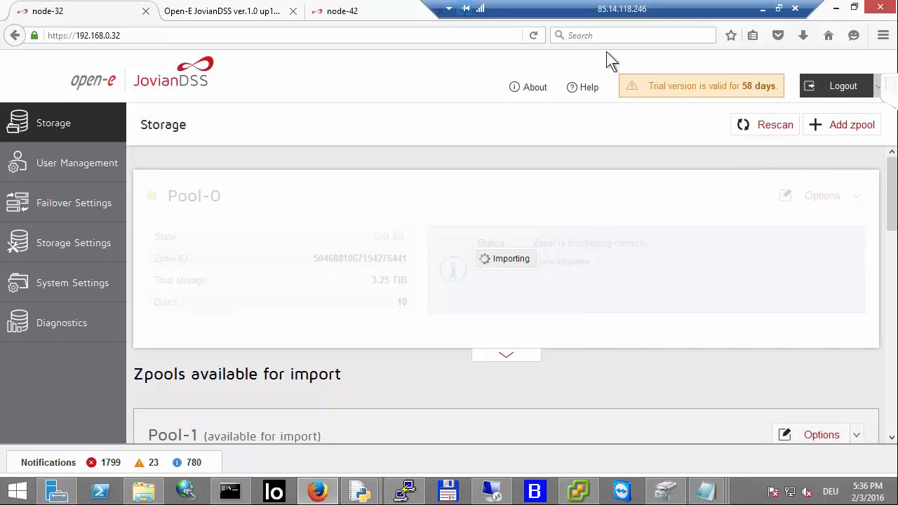
Step: Review host 192.168.0.40's networking configuration and the HA iSCSI-MPIO network diagram
click(762, 8)
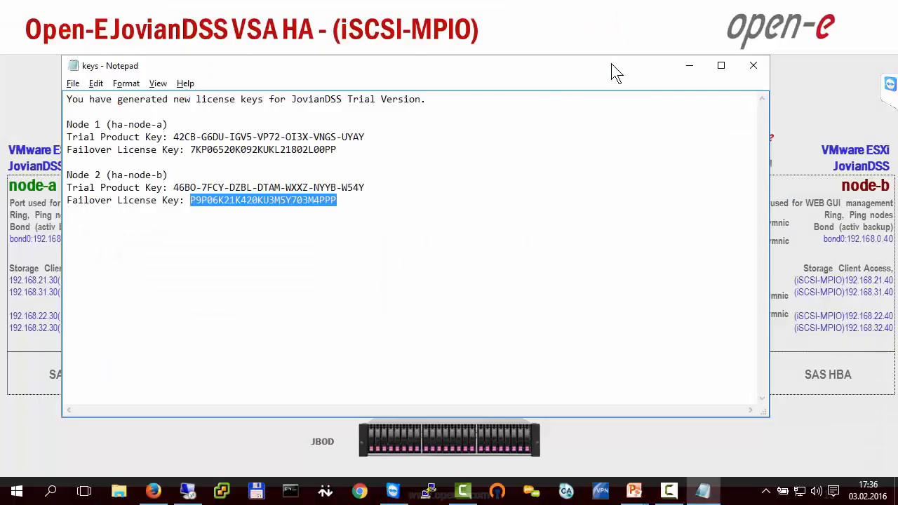
click(753, 65)
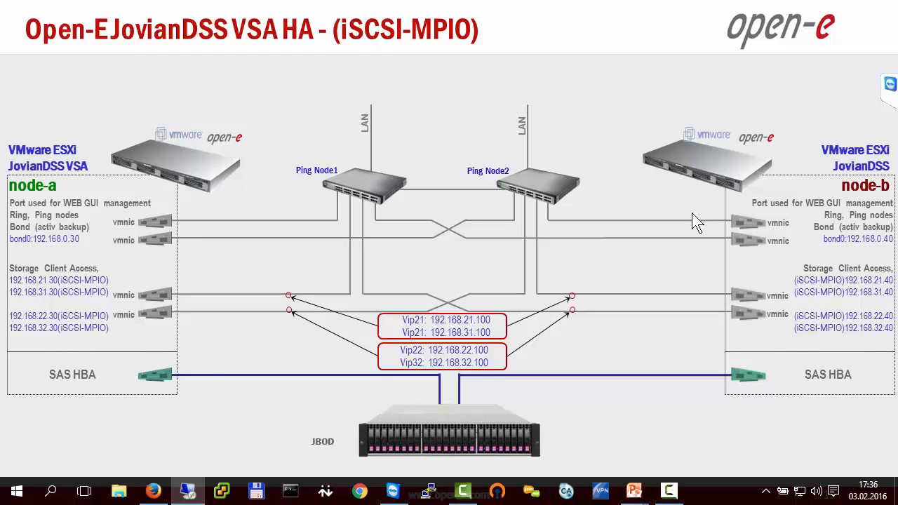
click(195, 494)
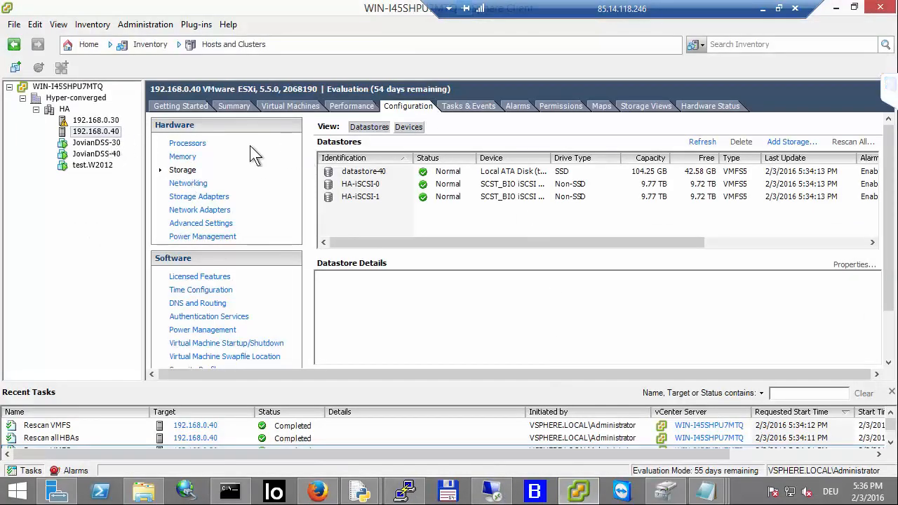
click(197, 184)
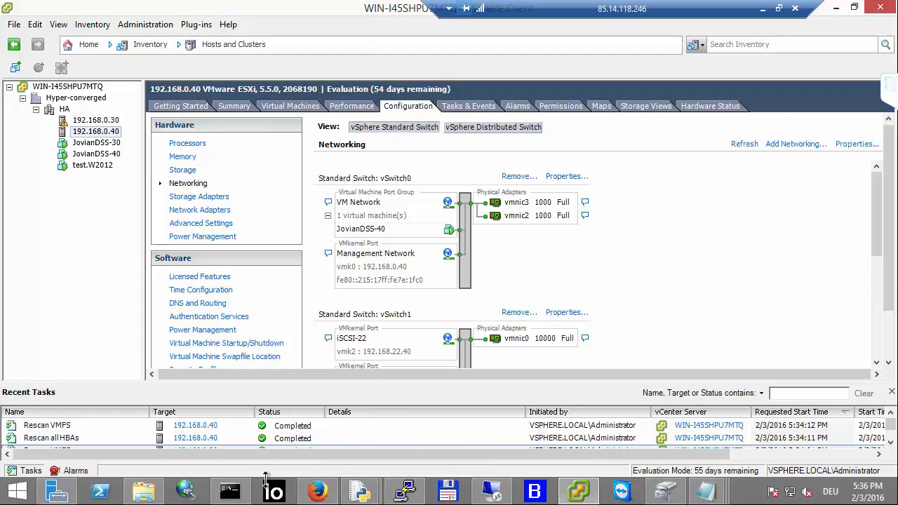
click(762, 9)
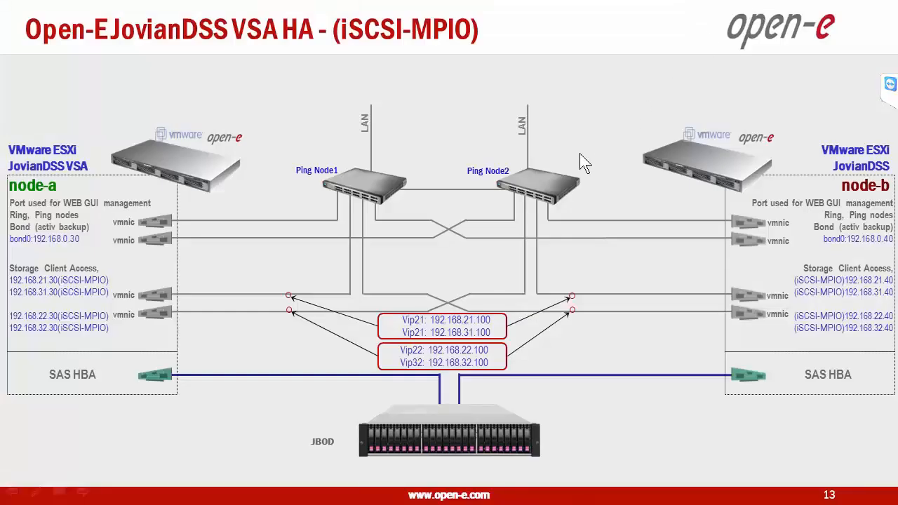